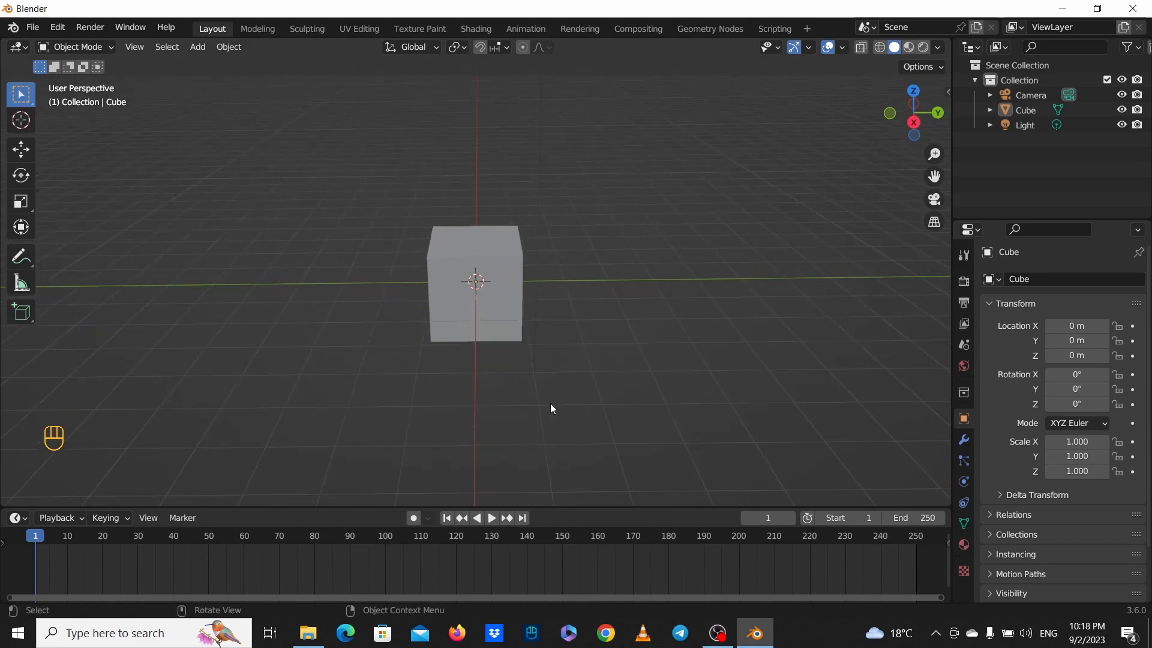
Delete all the default objects from the scene: the camera, cube and light.
scroll(549, 403, "down", 3)
middle_click_drag(552, 402, 580, 382)
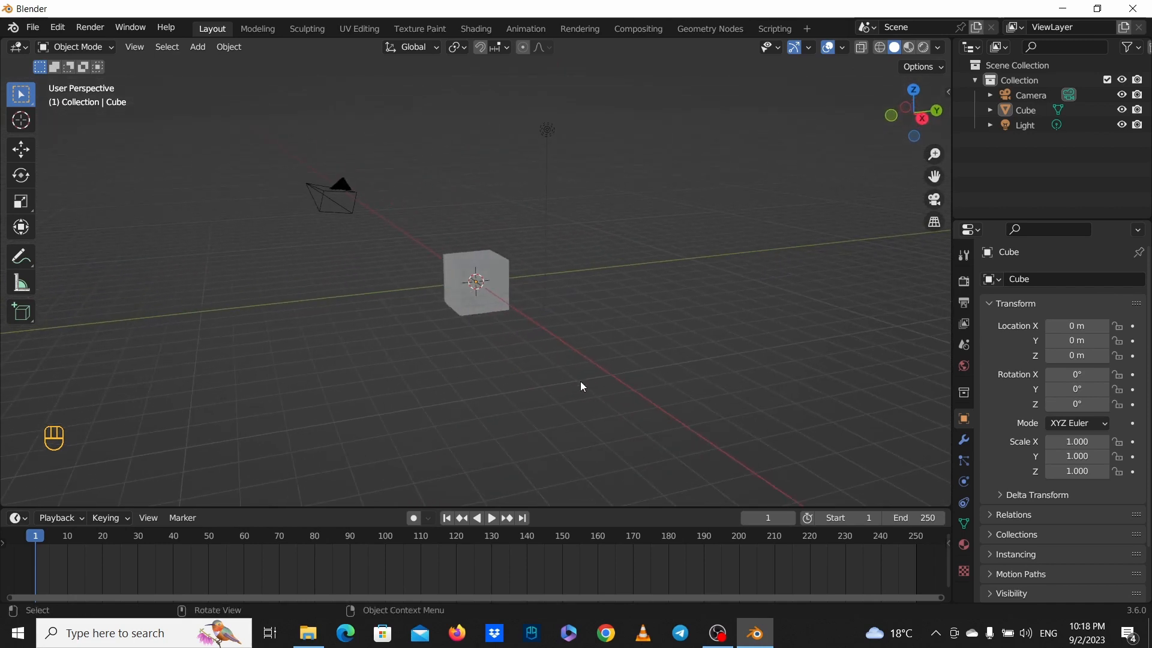
mouse_move(506, 379)
middle_mouse_down()
mouse_move(537, 381)
mouse_move(519, 395)
middle_mouse_up()
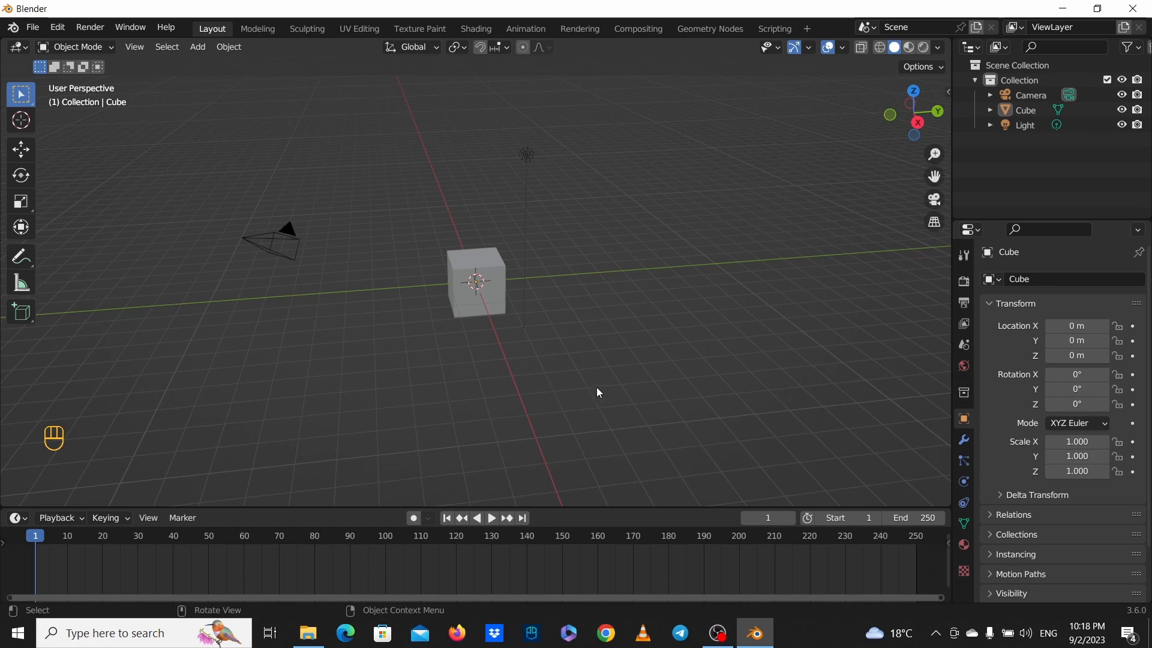
middle_click_drag(584, 387, 557, 372)
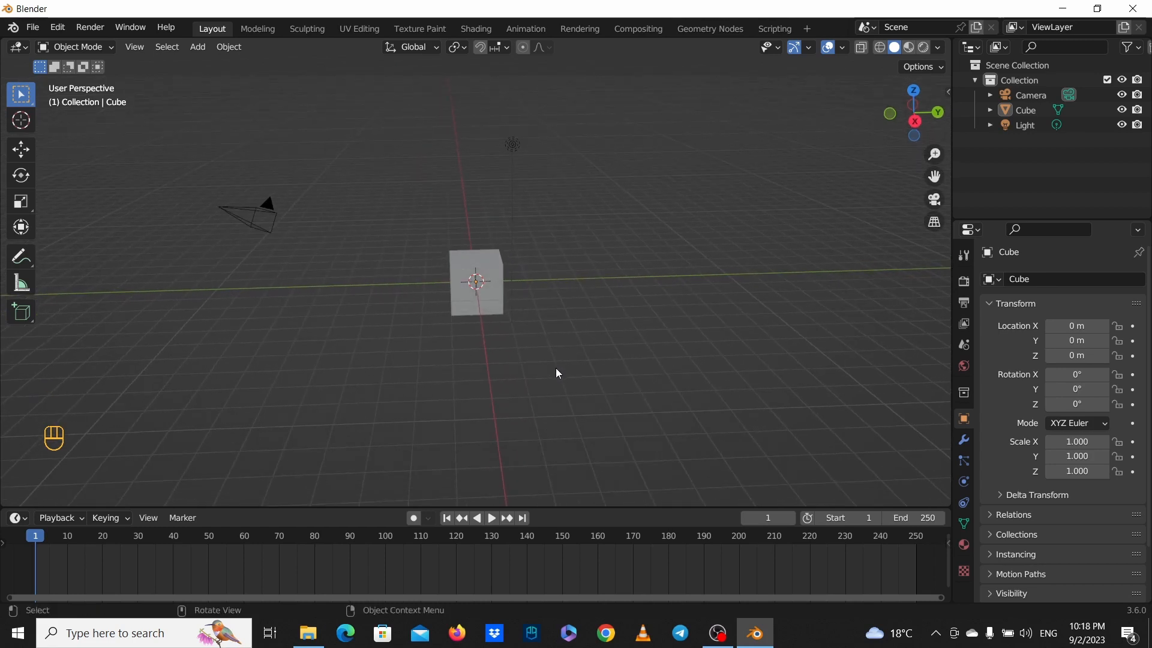
key("a")
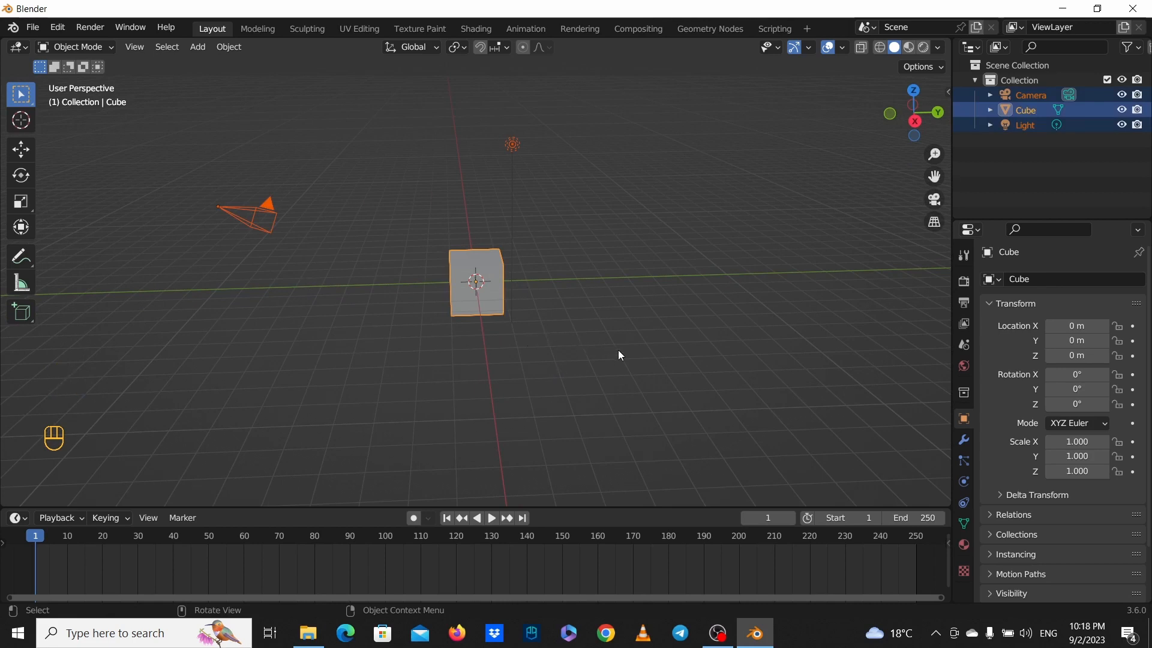
key("x")
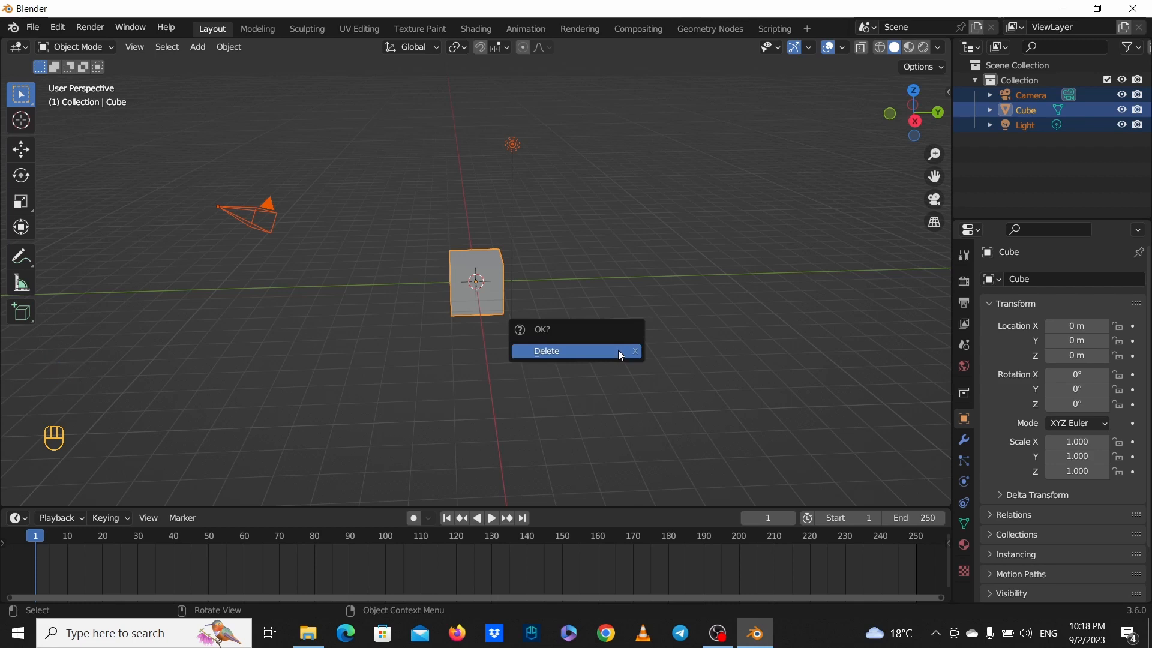
left_click(620, 353)
Add a new text object at the world origin.
middle_click_drag(599, 350, 522, 340)
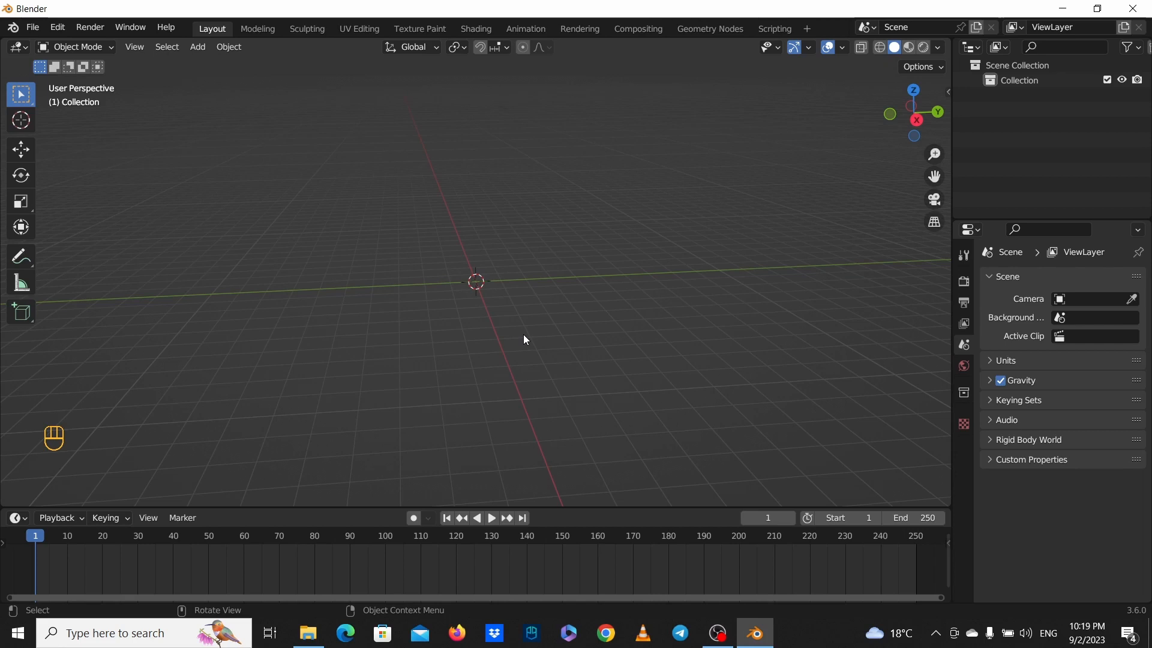
key("shift")
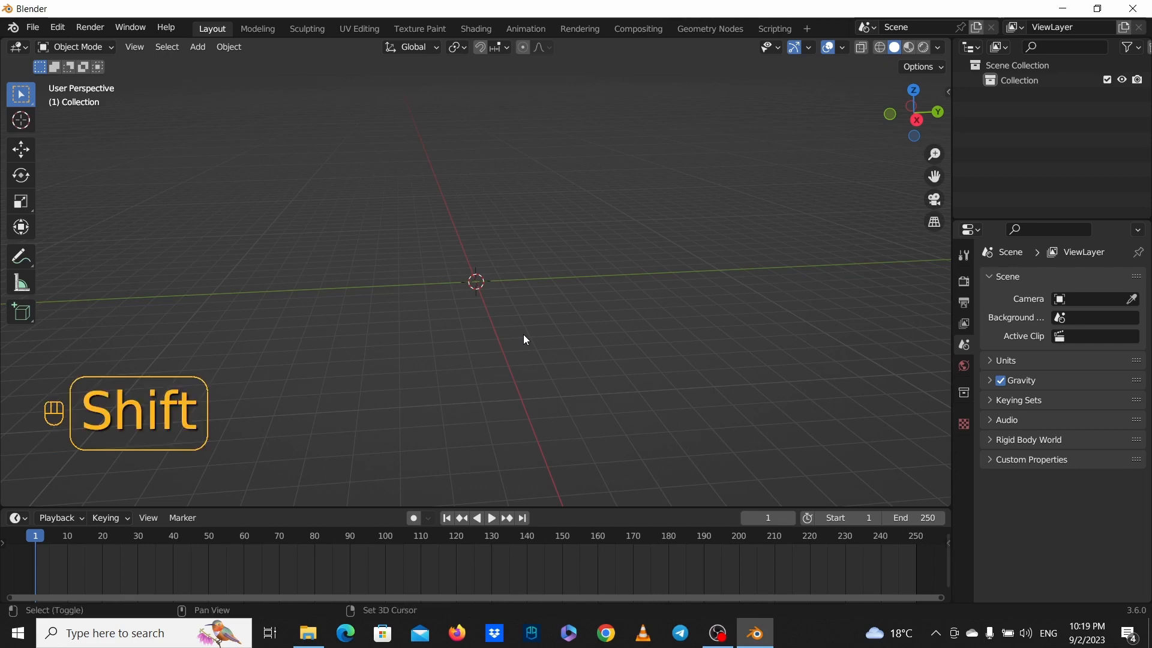
key("shift+a")
mouse_move(524, 334)
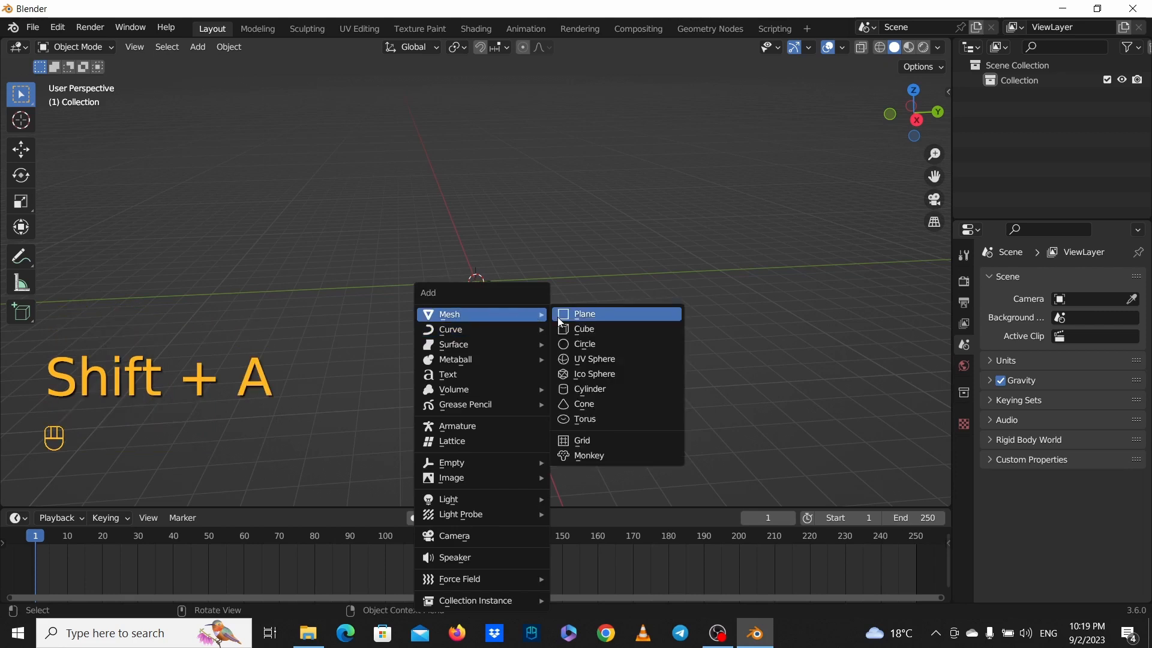
left_click(506, 377)
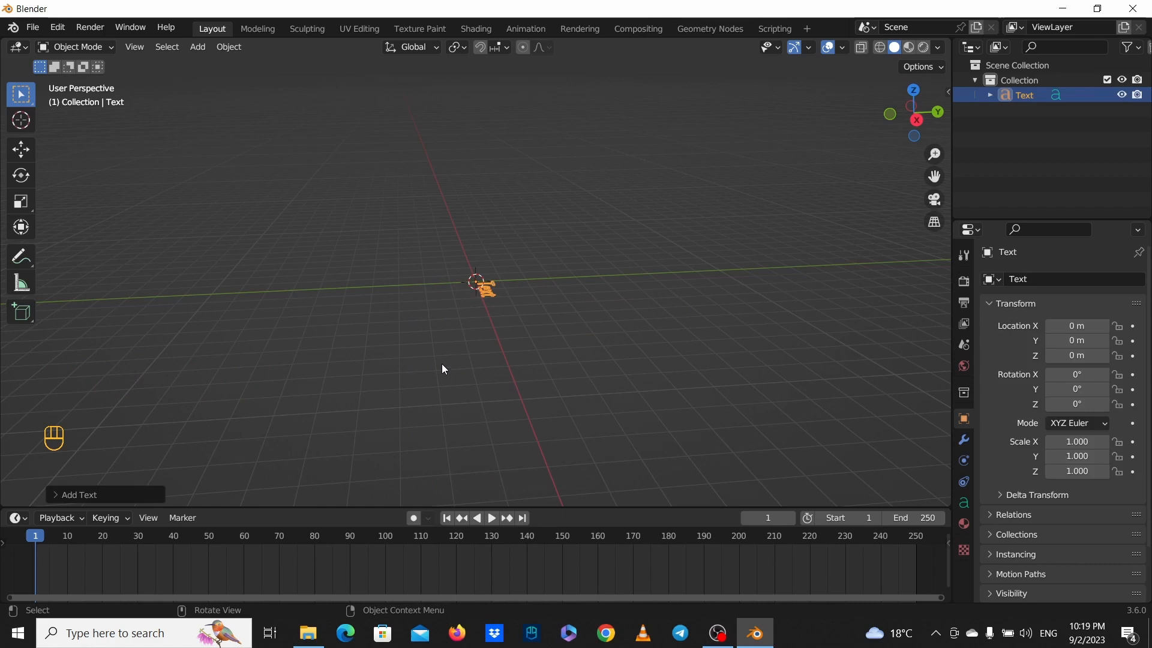
Switch to the top orthographic view and set the text's horizontal alignment to Center.
key("KP_7")
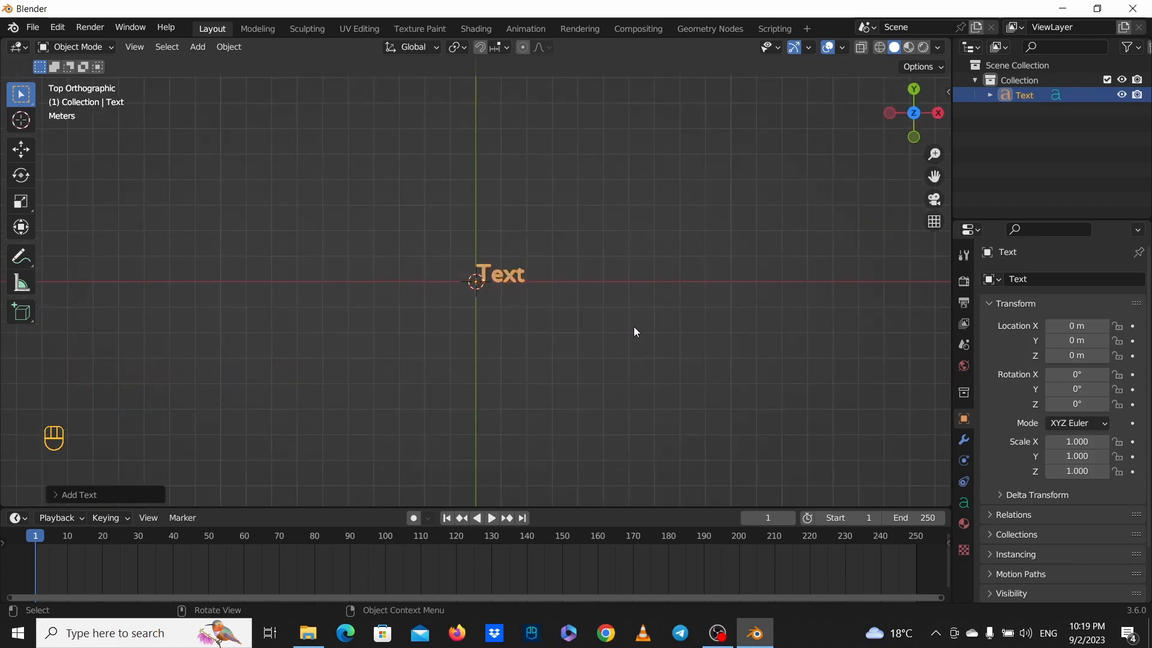
scroll(641, 325, "up", 2)
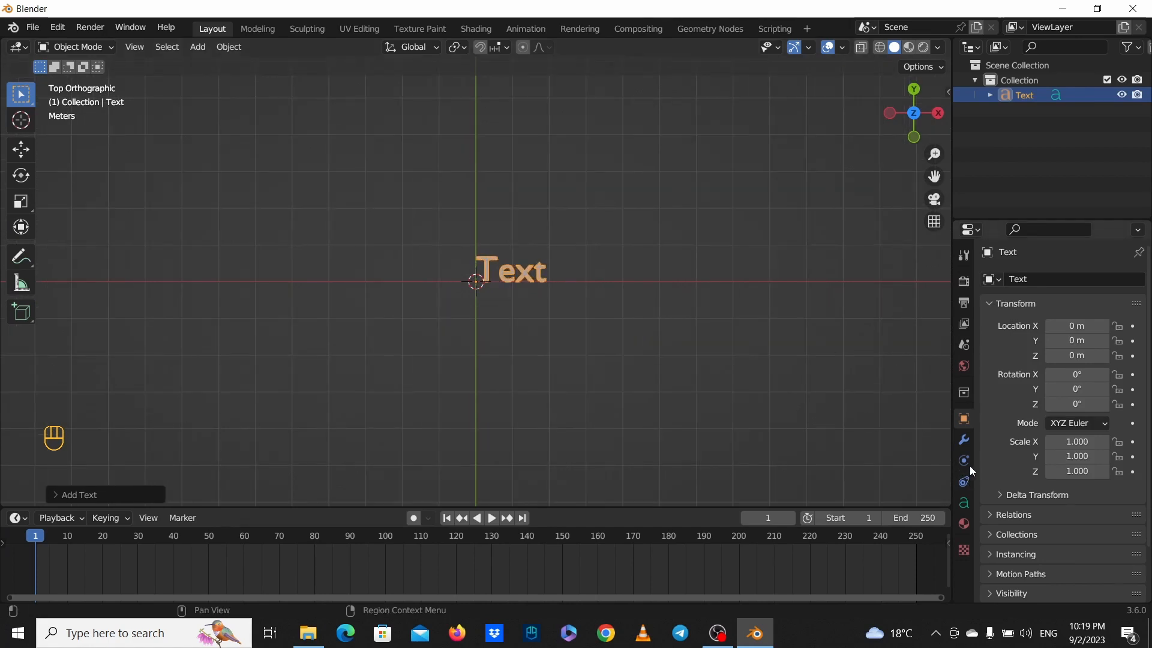
left_click(964, 501)
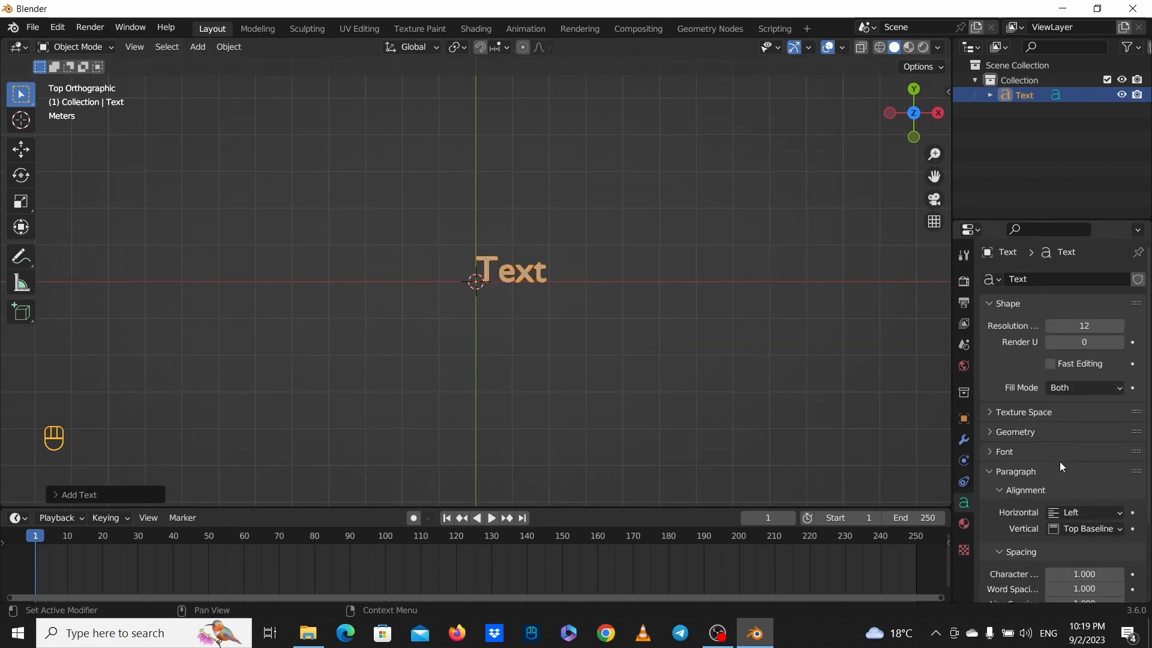
left_click(1098, 510)
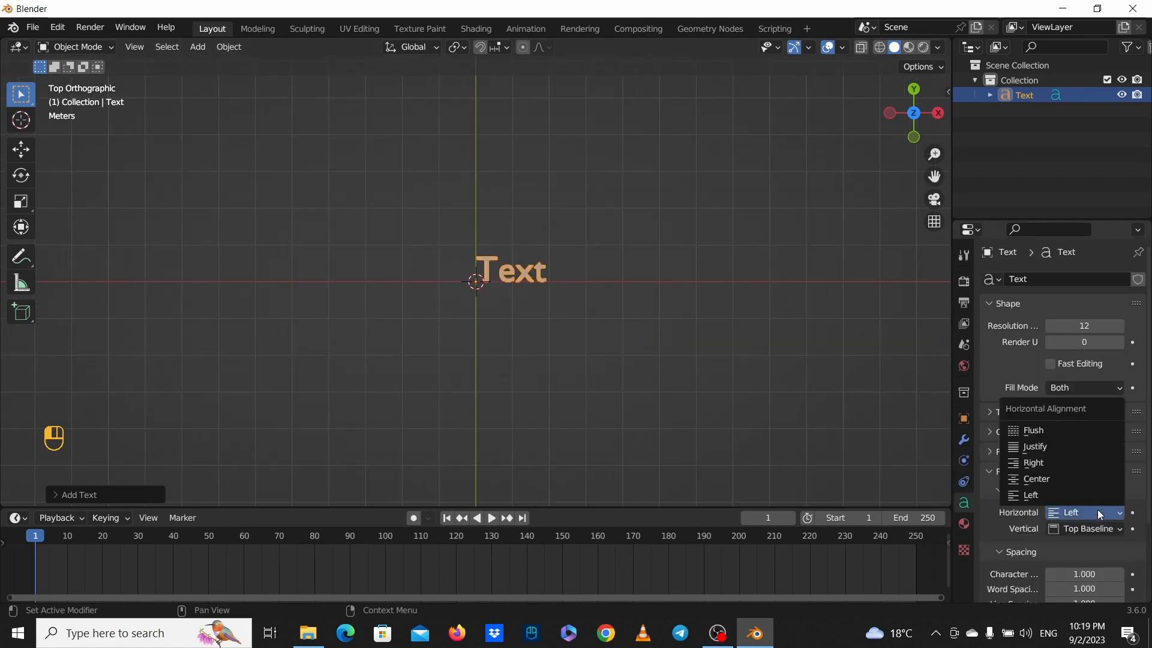
left_click(1079, 481)
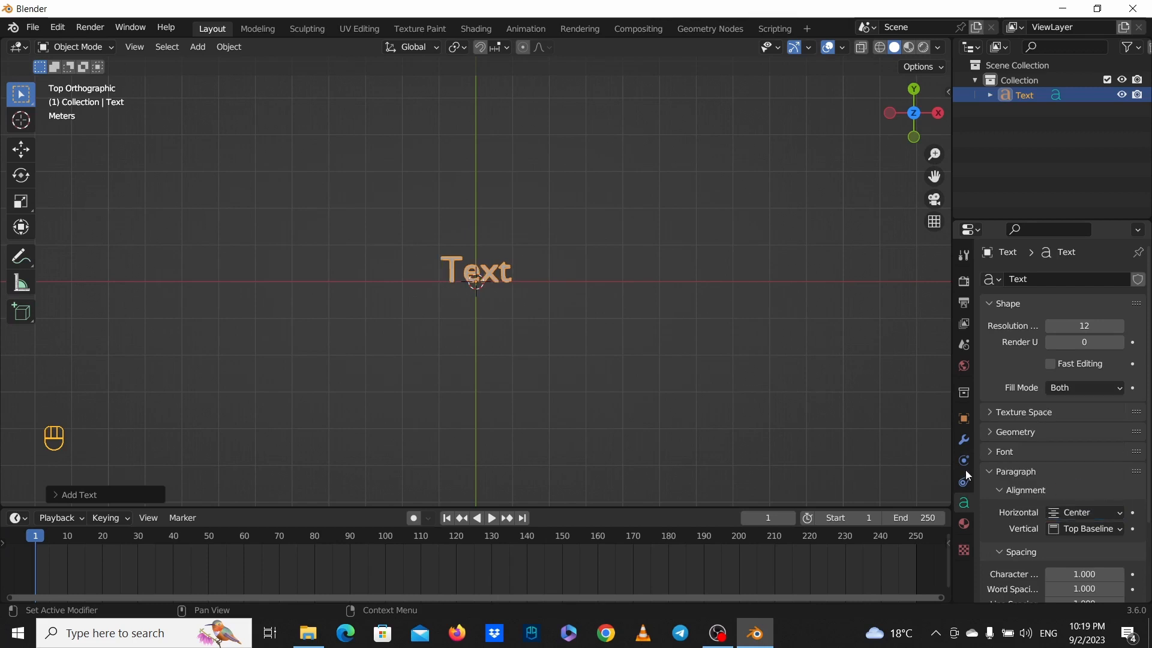
Load Bebas Neue Regular (BebasNeue.otf) from the bebas-neue folder as the text's regular font.
left_click(1003, 453)
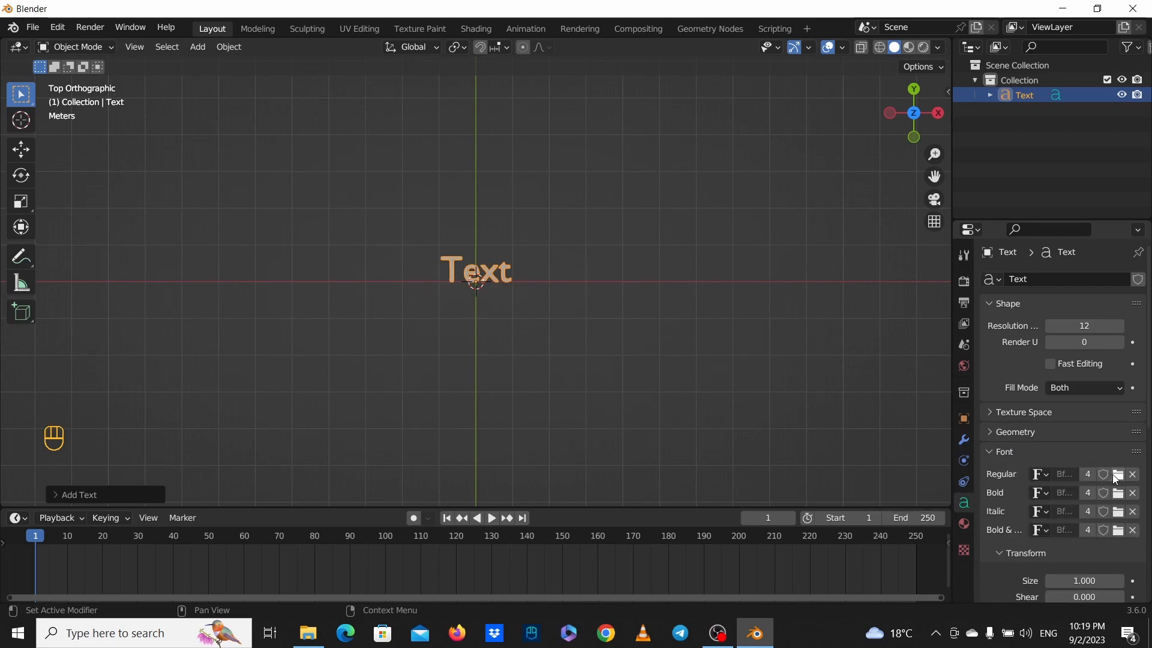
scroll(586, 366, "up", 3)
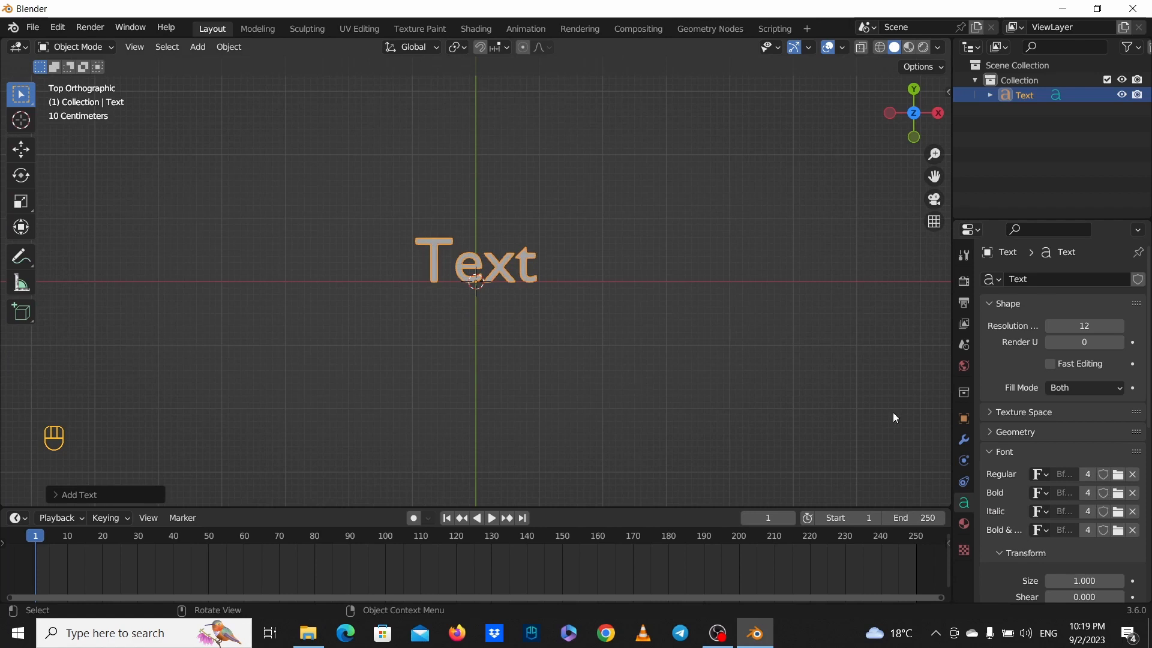
left_click_drag(954, 427, 874, 425)
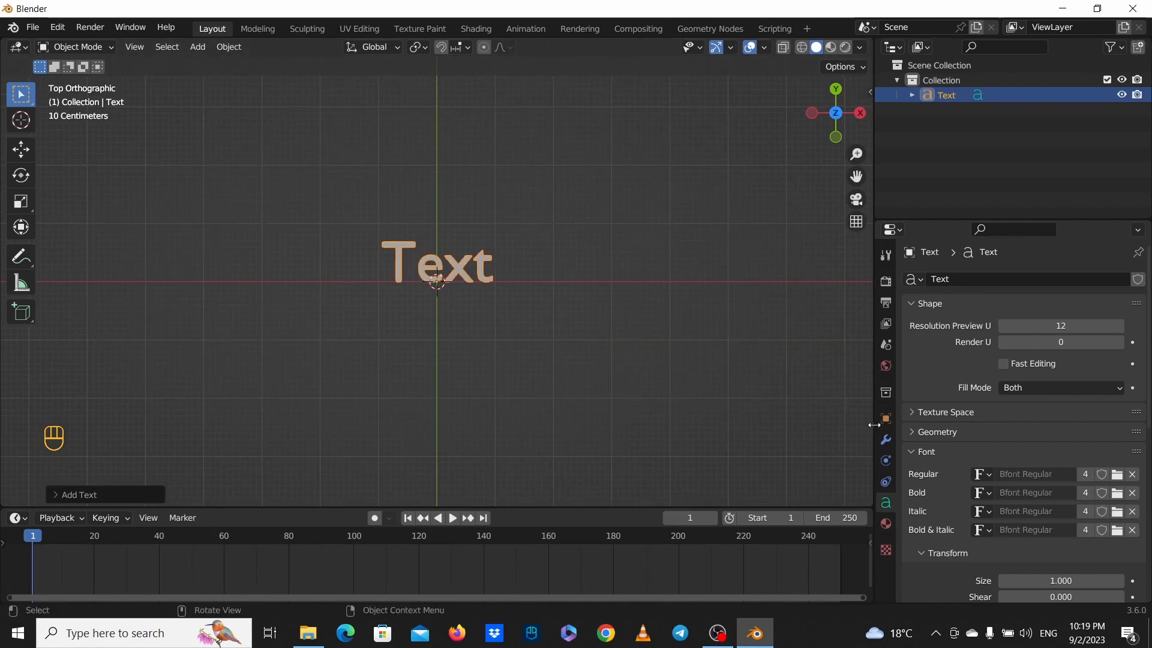
left_click(1120, 475)
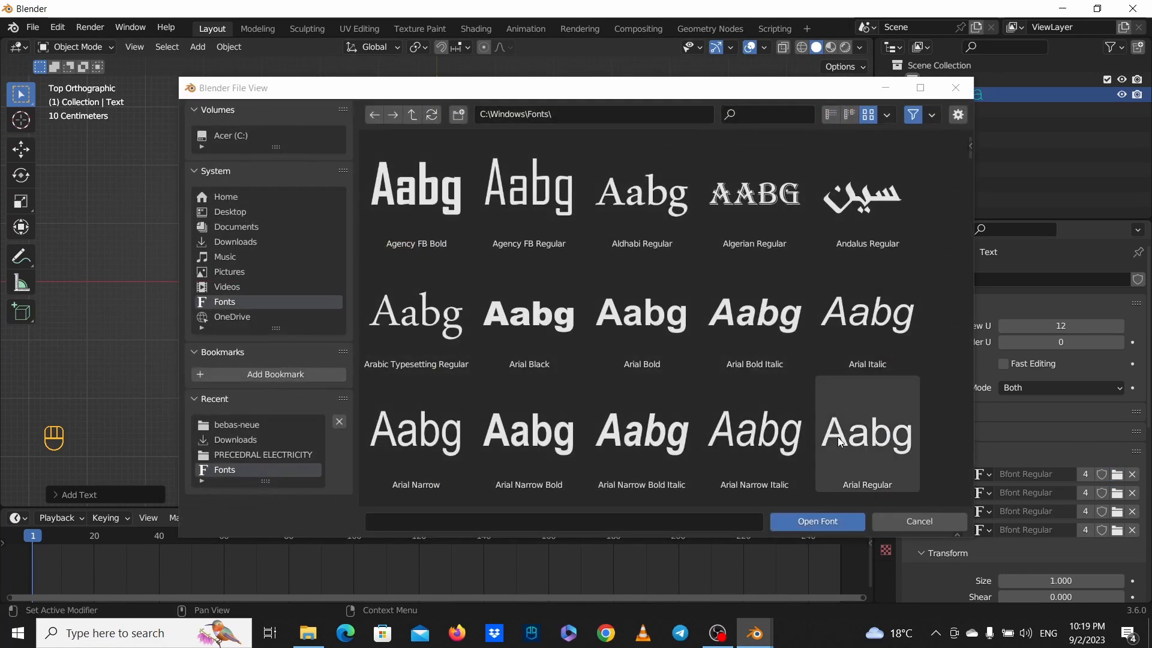
left_click(253, 427)
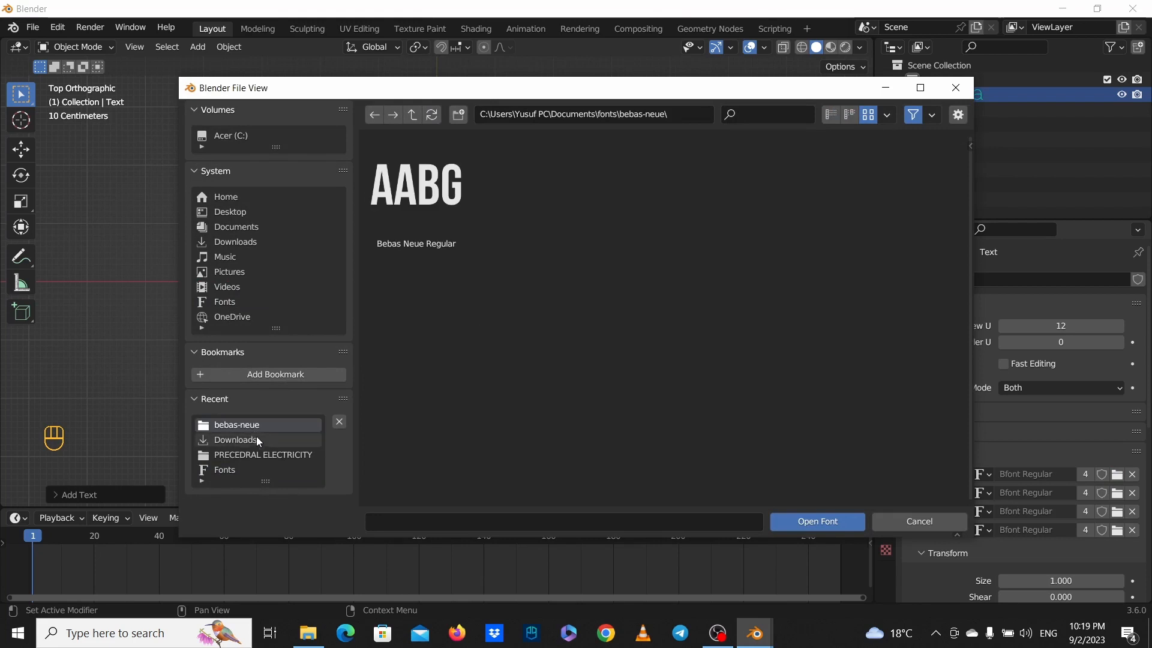
left_click(448, 210)
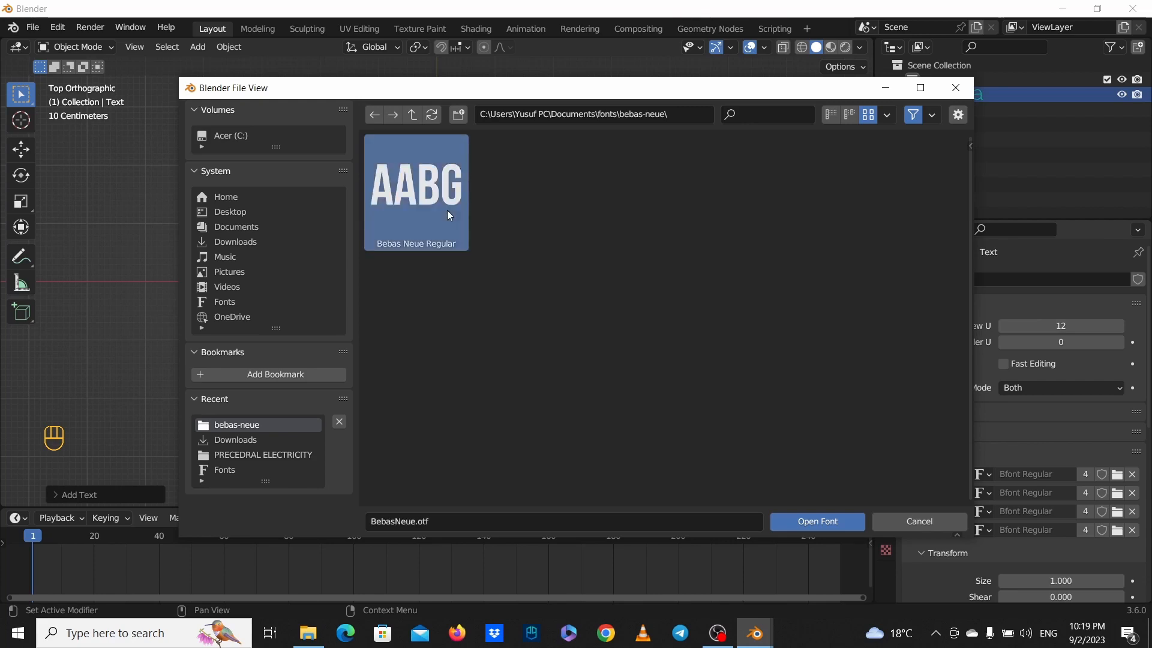
left_click(816, 522)
Replace the text object's default wording with "NETFLIX" and return to Object Mode.
scroll(485, 366, "up", 3)
scroll(485, 366, "down", 2)
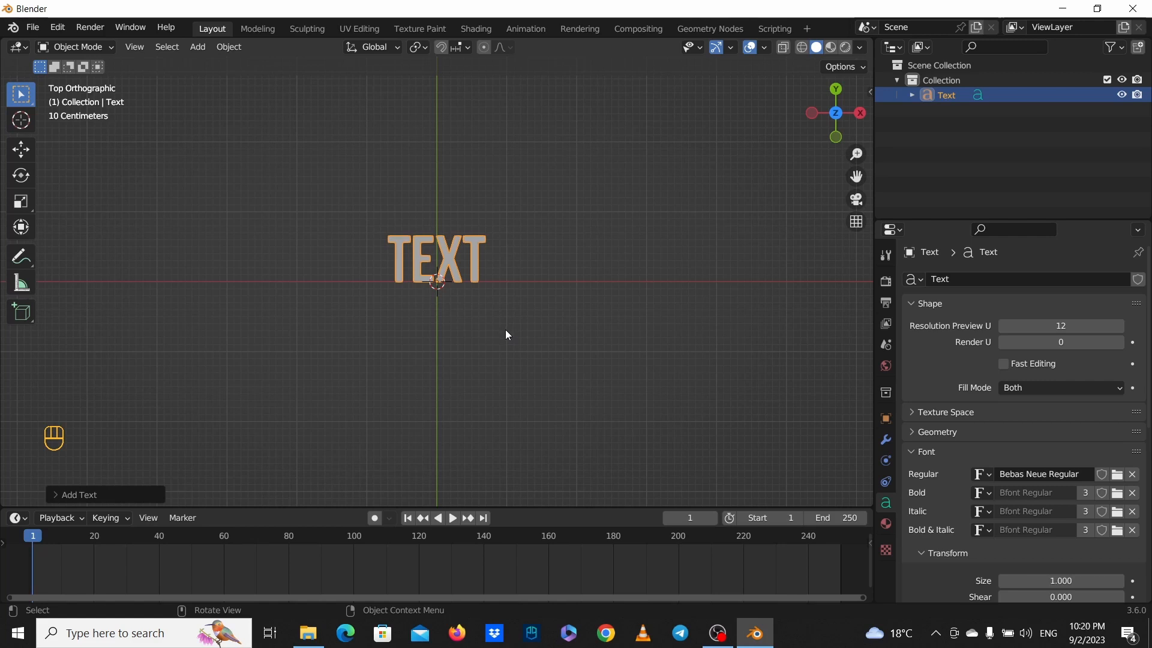
scroll(506, 330, "up", 2)
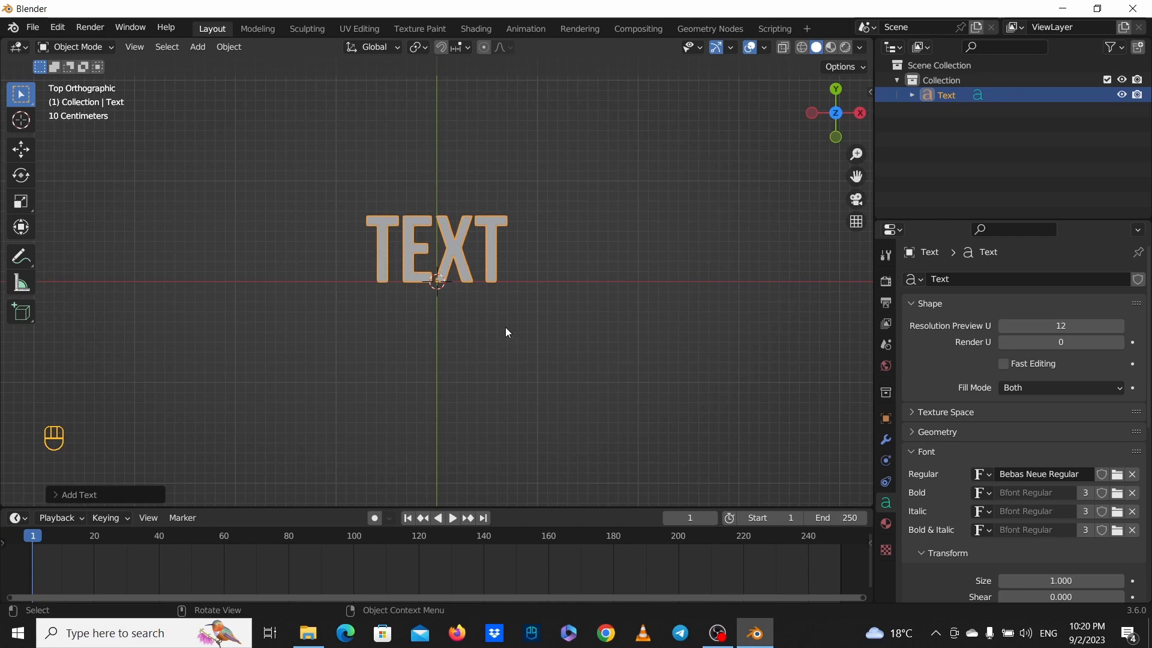
key("Tab")
key("BackSpace")
key("BackSpace")
key("BackSpace")
key("BackSpace")
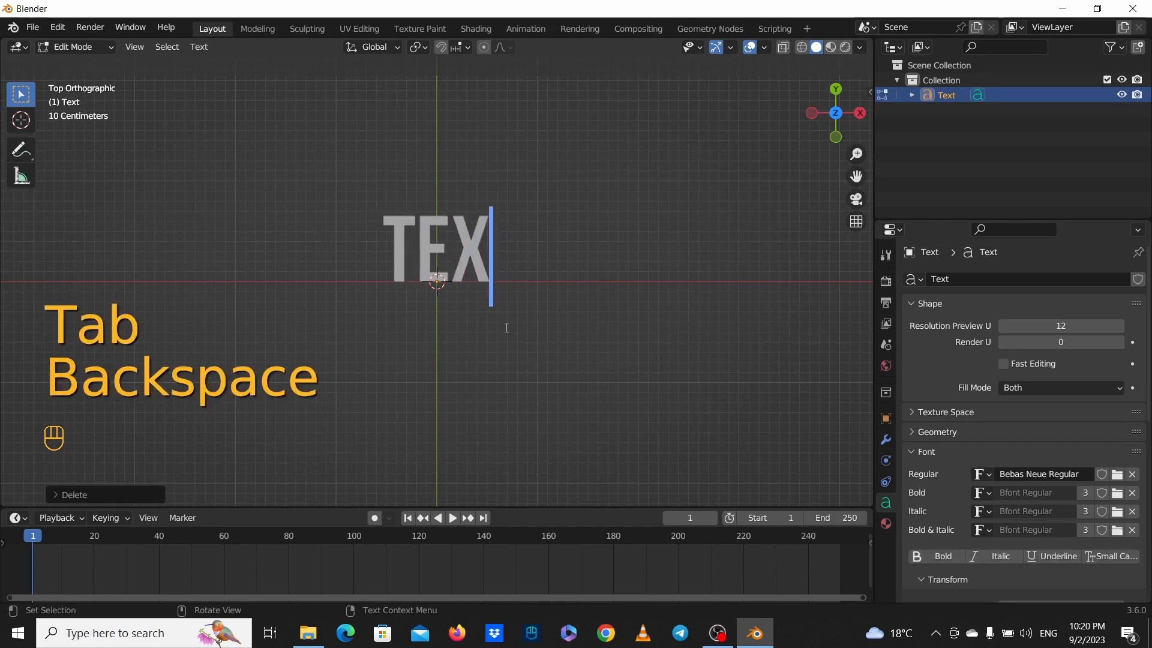
type("N")
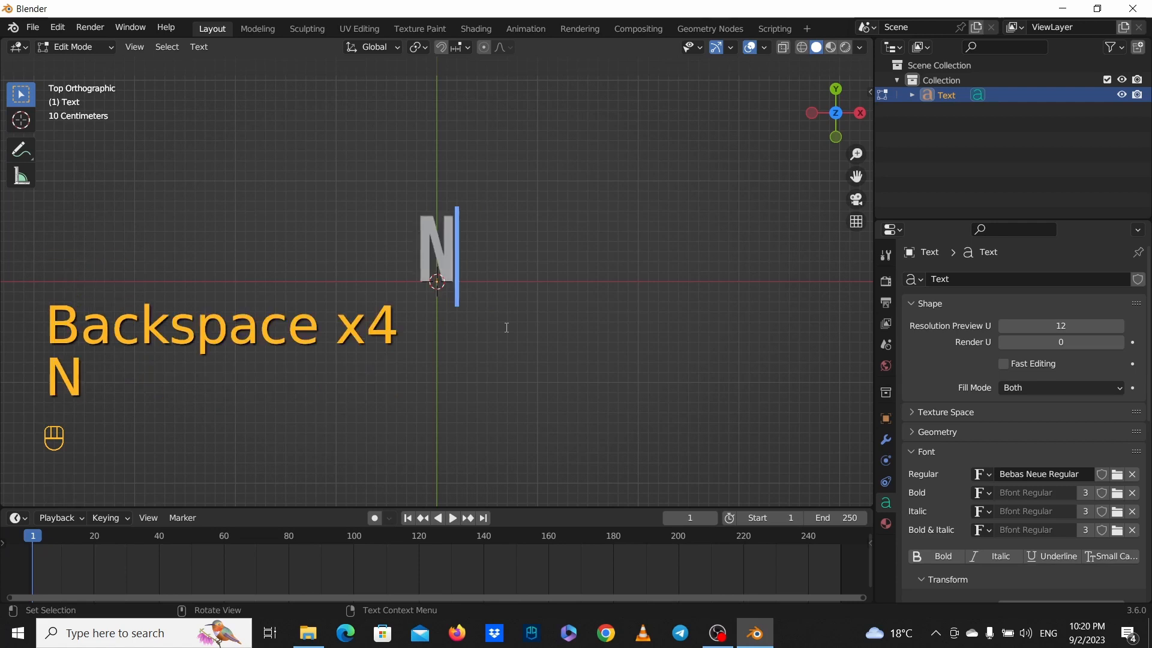
type("ETFLIX")
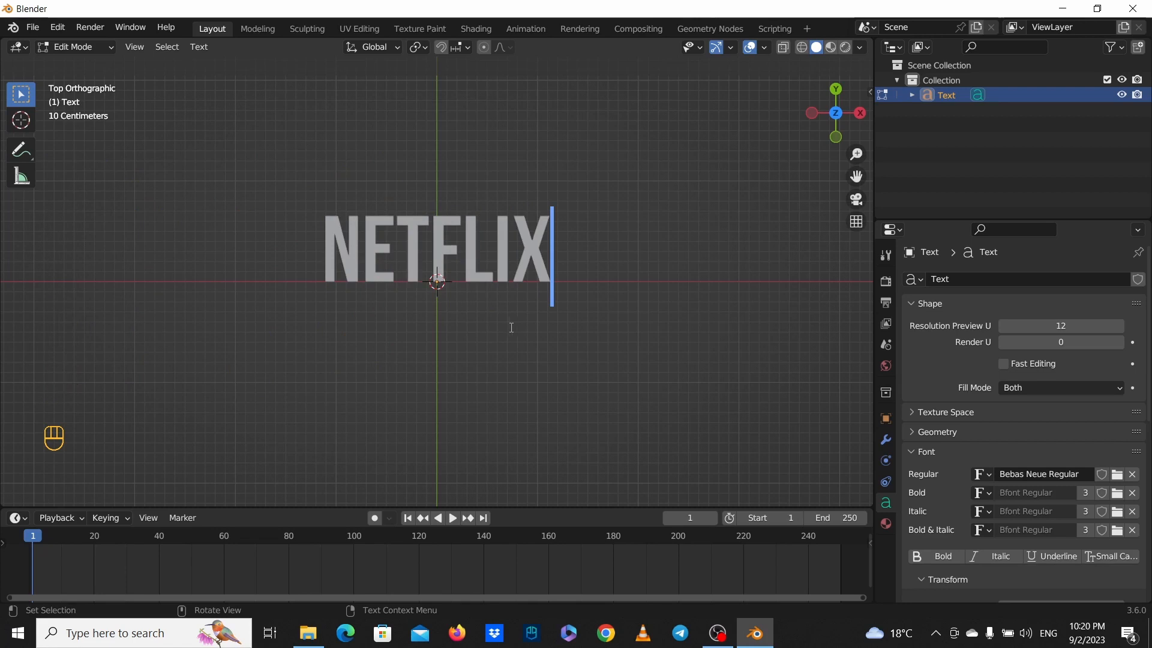
key("Tab")
Delete the last four letters of the text in Edit Mode and retype them as "FLIX".
key("Tab")
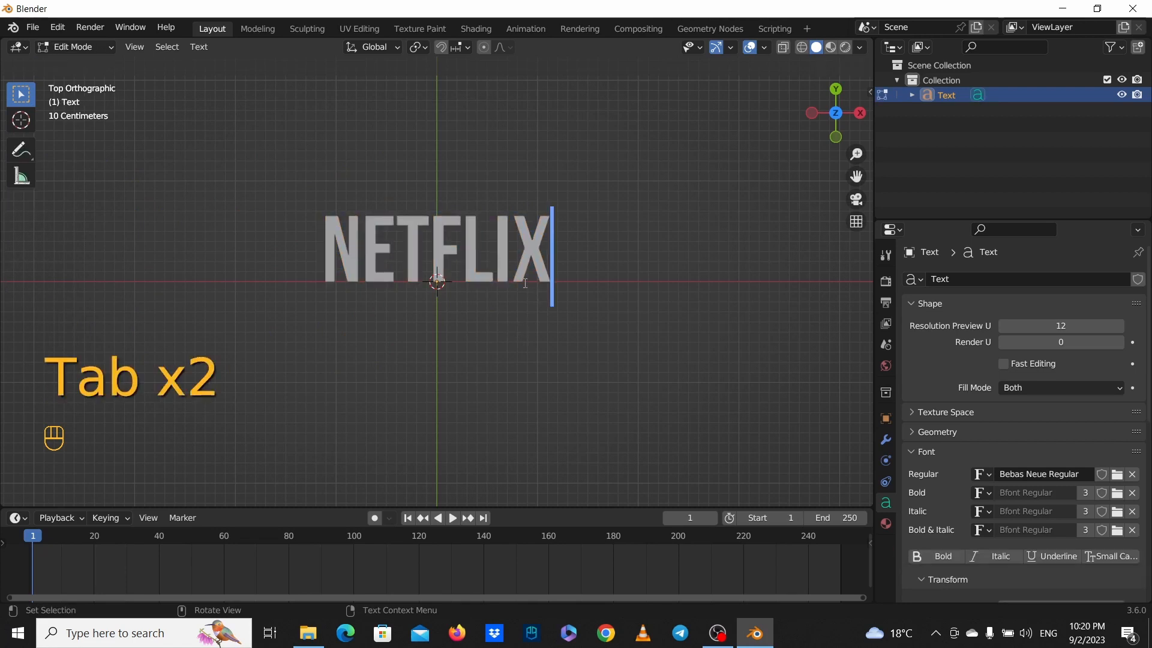
key("BackSpace")
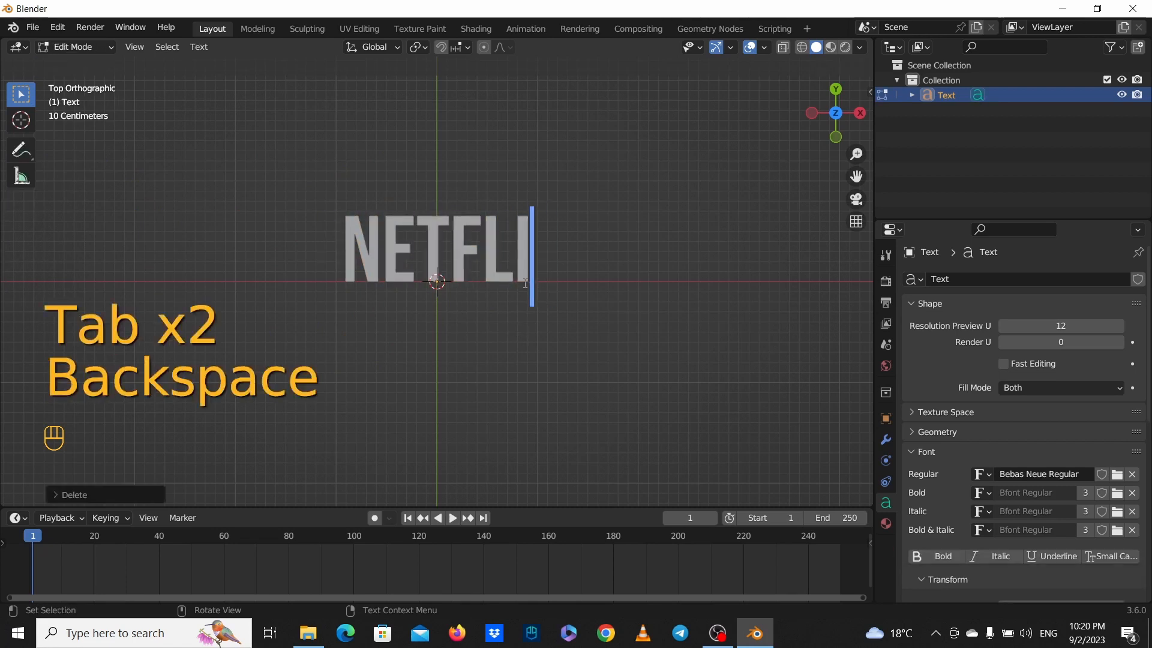
key("BackSpace")
key("BackSpace")
key("BackSpace")
type("FLIX")
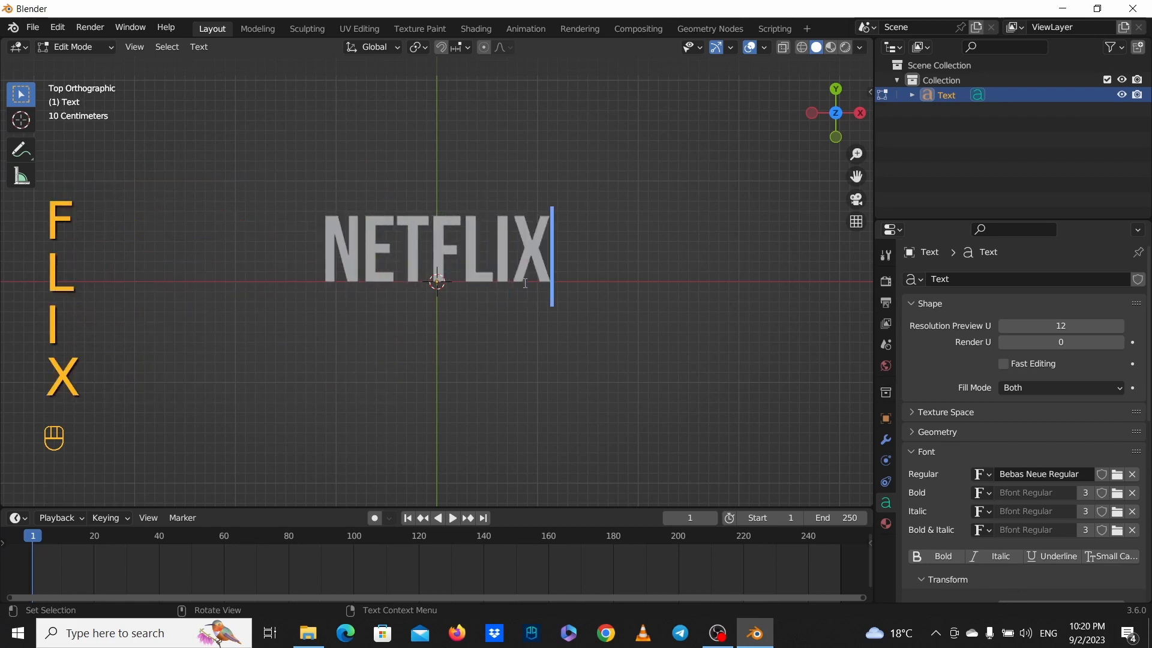
key("Tab")
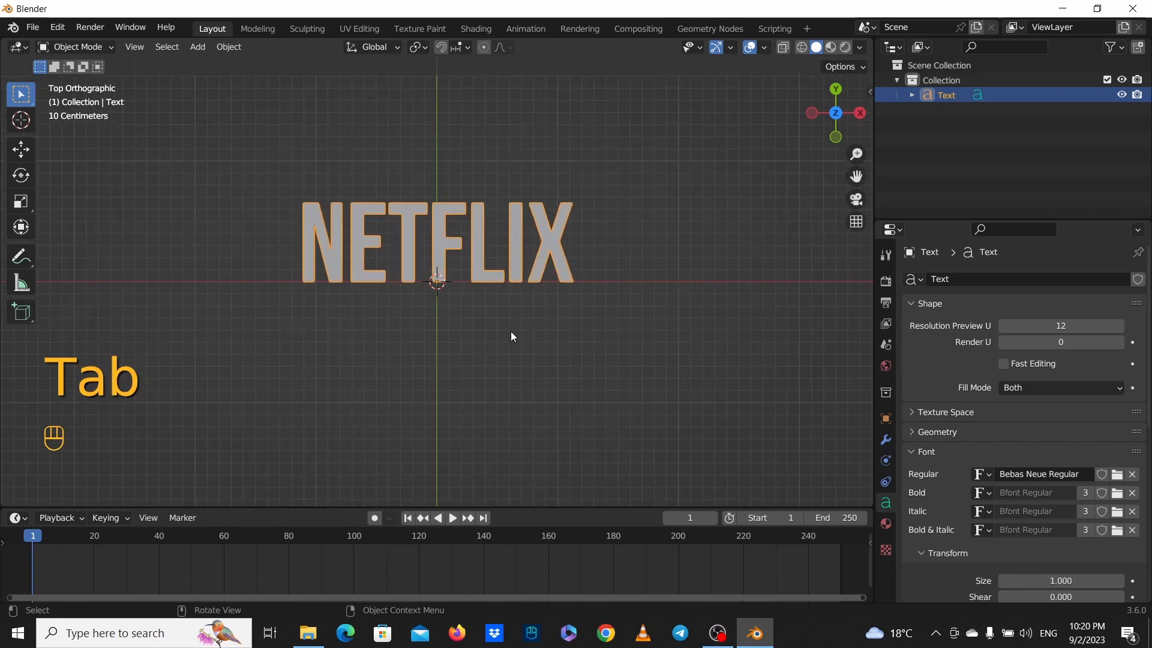
Try to move the text freely within the top view, then cancel the move.
scroll(527, 322, "up", 2)
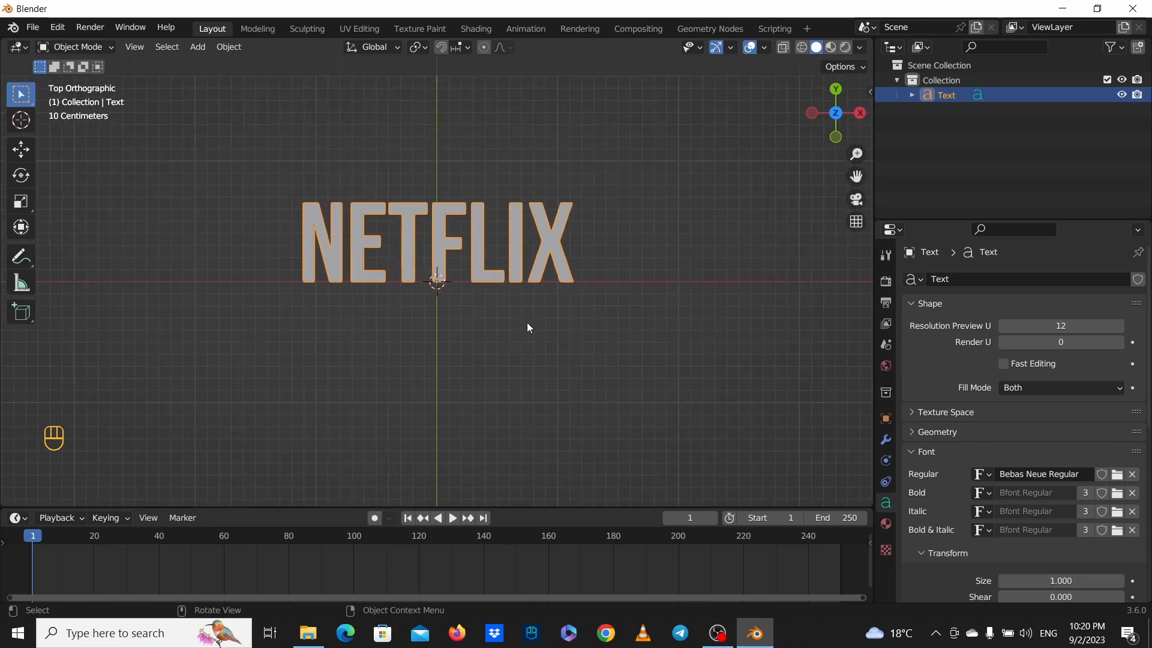
scroll(544, 308, "down", 1)
key("g")
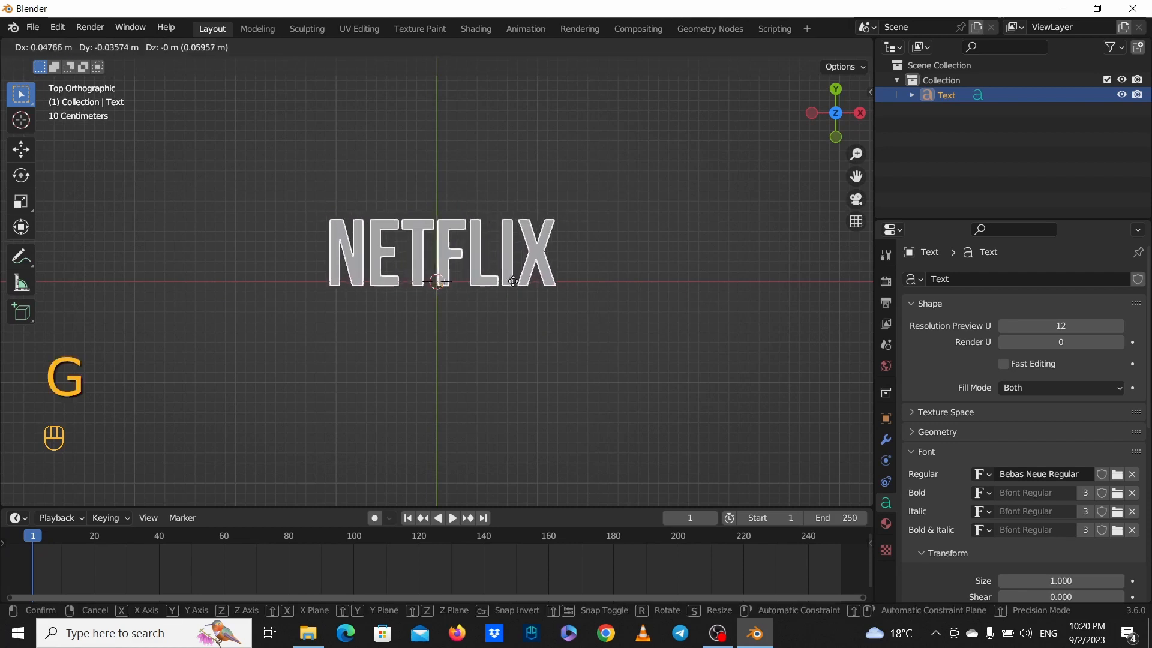
right_click(621, 314)
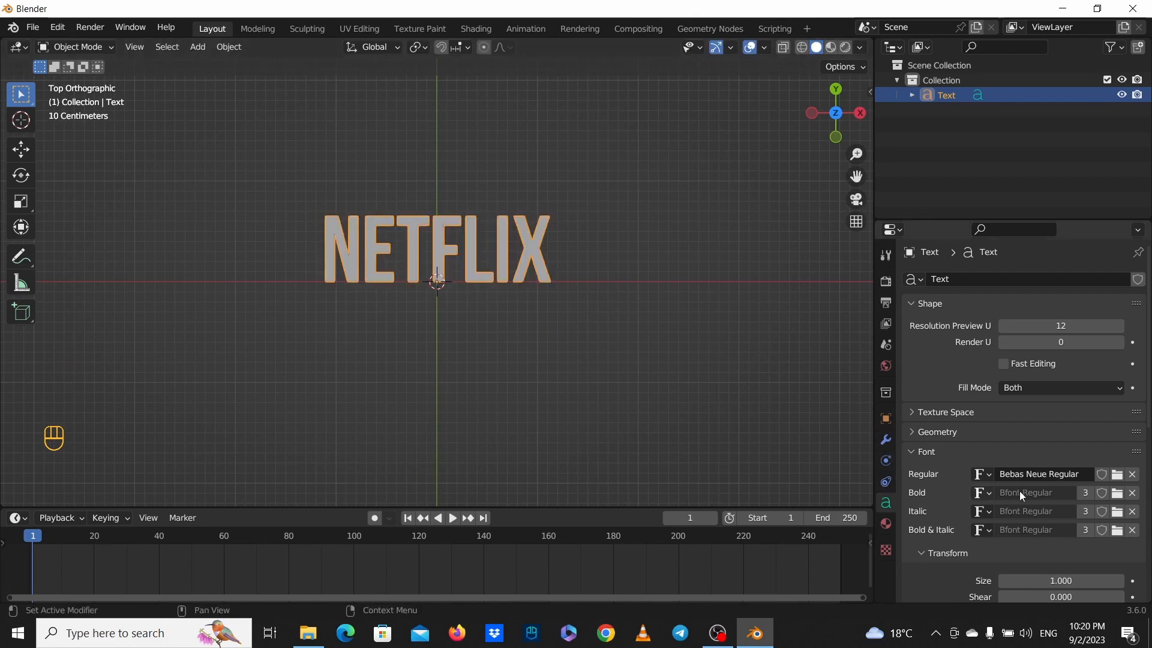
scroll(993, 418, "down", 6)
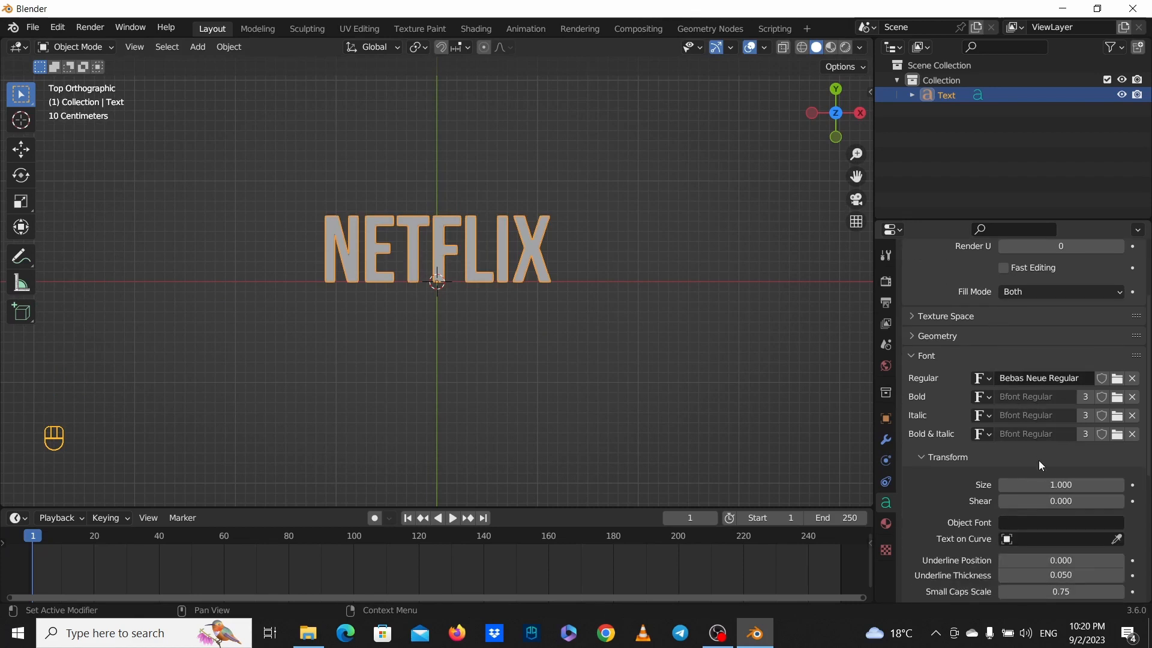
scroll(1050, 485, "down", 6)
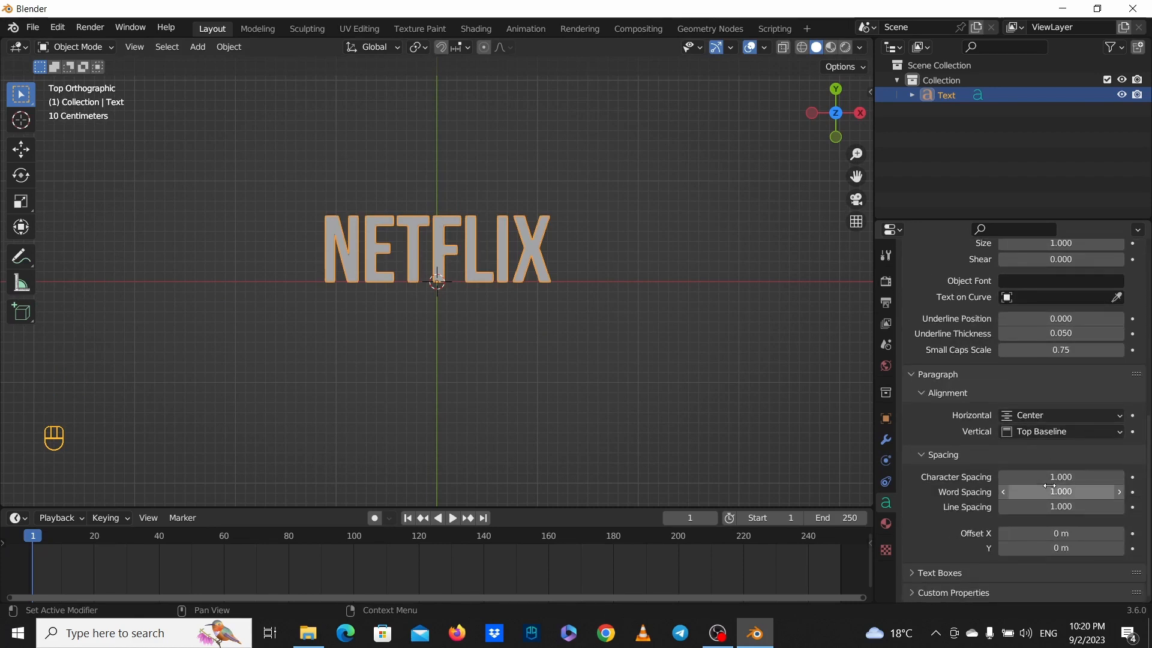
scroll(984, 407, "up", 9)
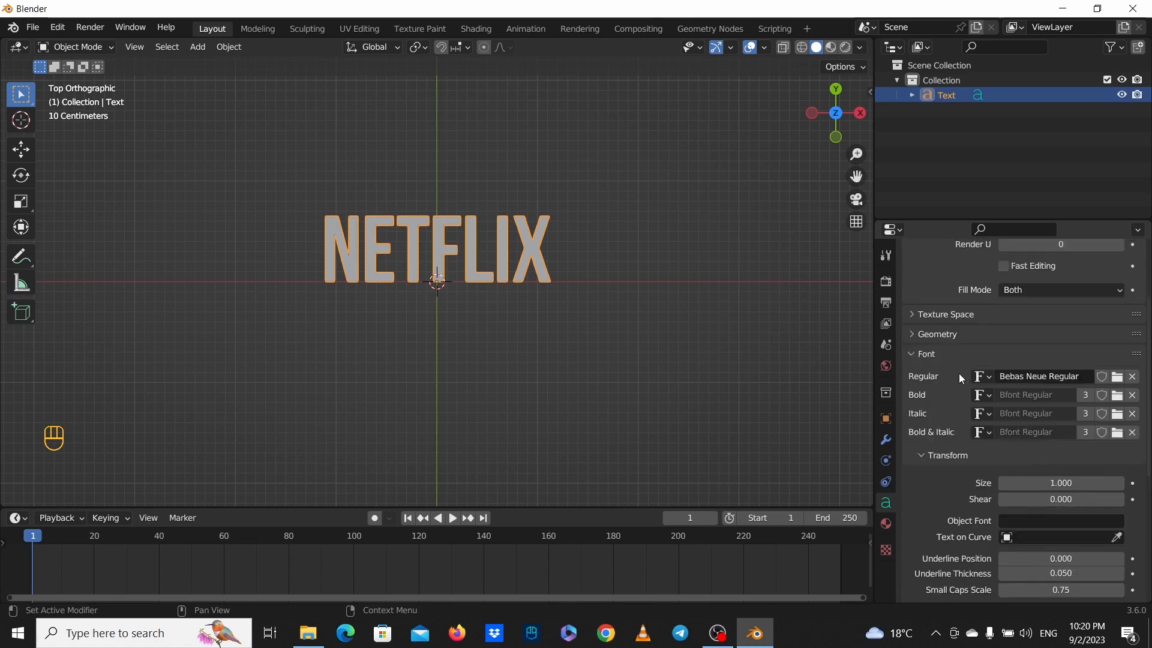
Set the NETFLIX text's geometry offset to -0.01 m.
left_click(959, 360)
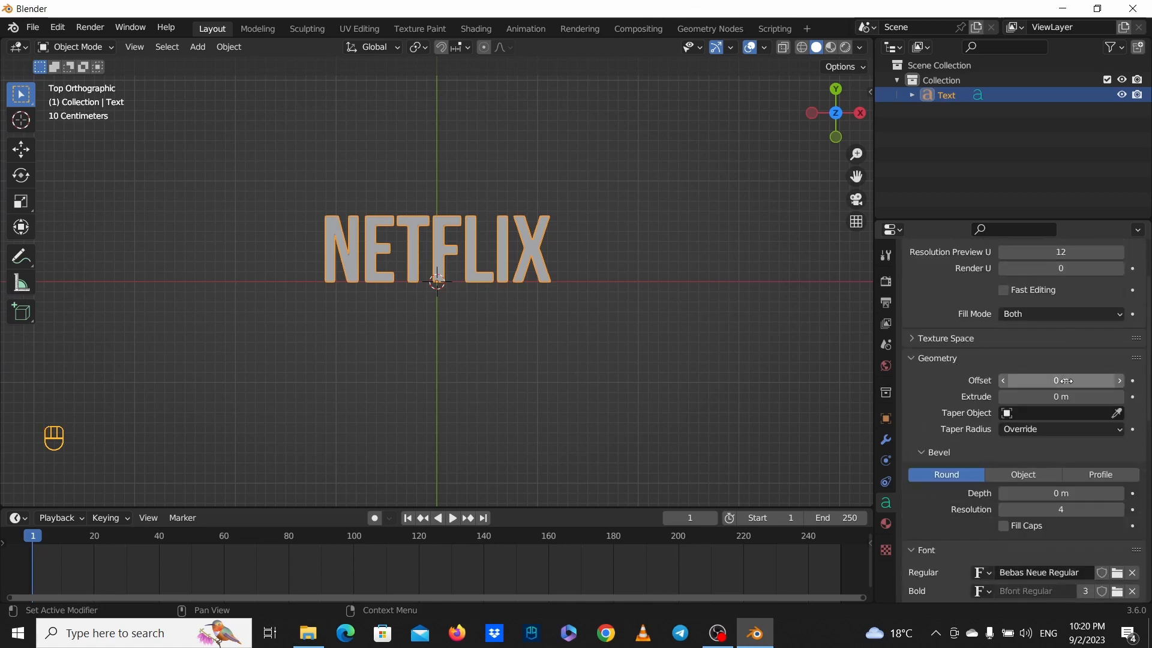
left_click(1068, 381)
type("-0.15")
key("Return")
left_click_drag(1050, 381, 1077, 386)
scroll(751, 352, "up", 3)
left_click(1077, 386)
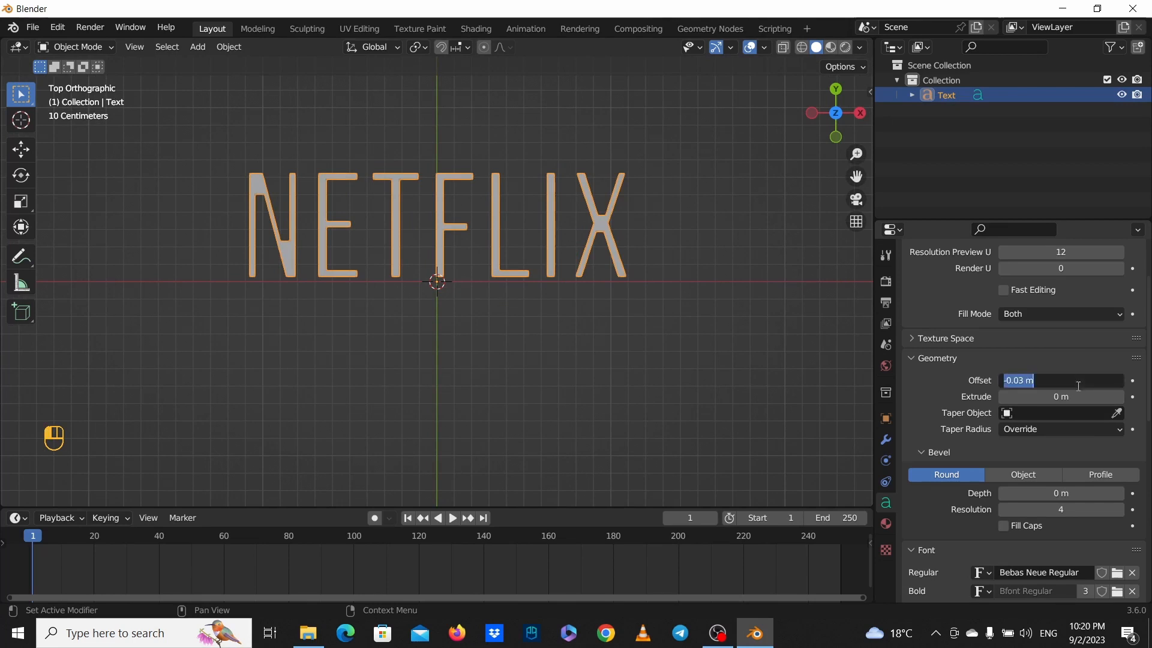
type("-0.01")
key("Return")
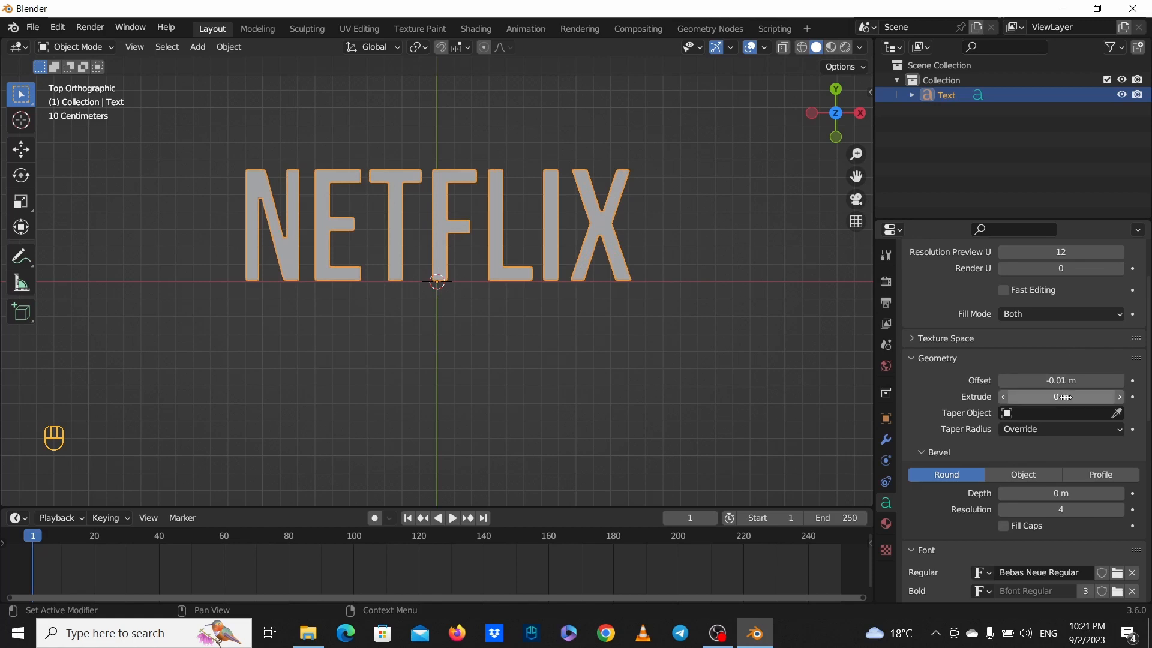
Extrude the NETFLIX text by 0.25 m, check its thickness in perspective and return to the top view.
left_click_drag(1060, 397, 1093, 397)
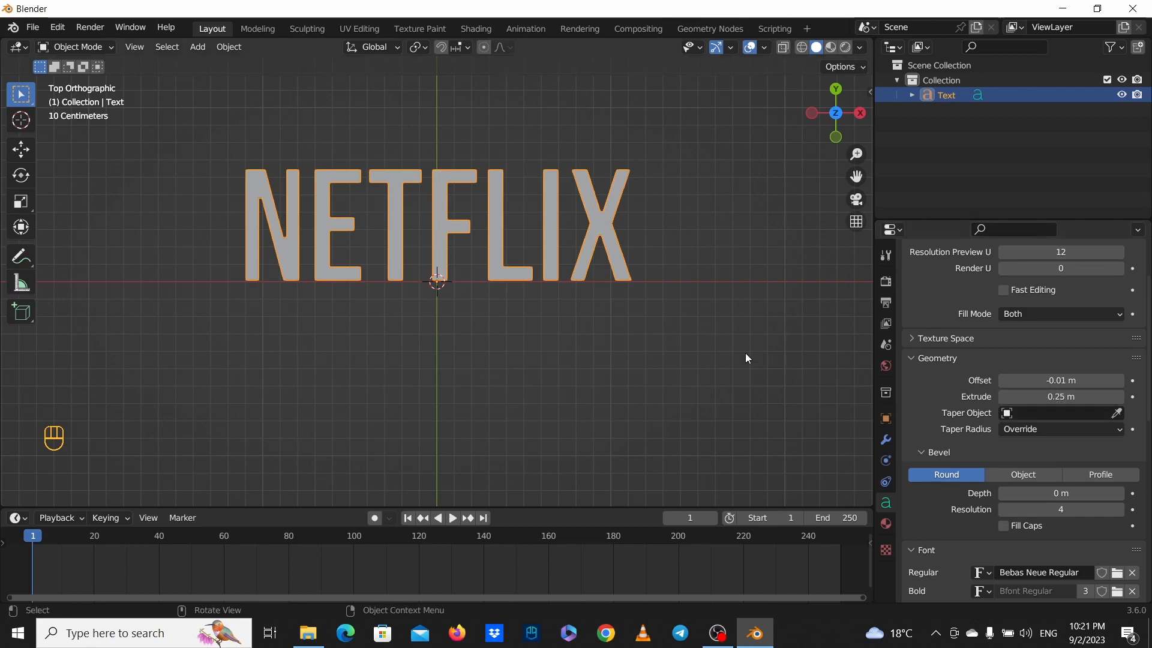
middle_click_drag(481, 344, 587, 241)
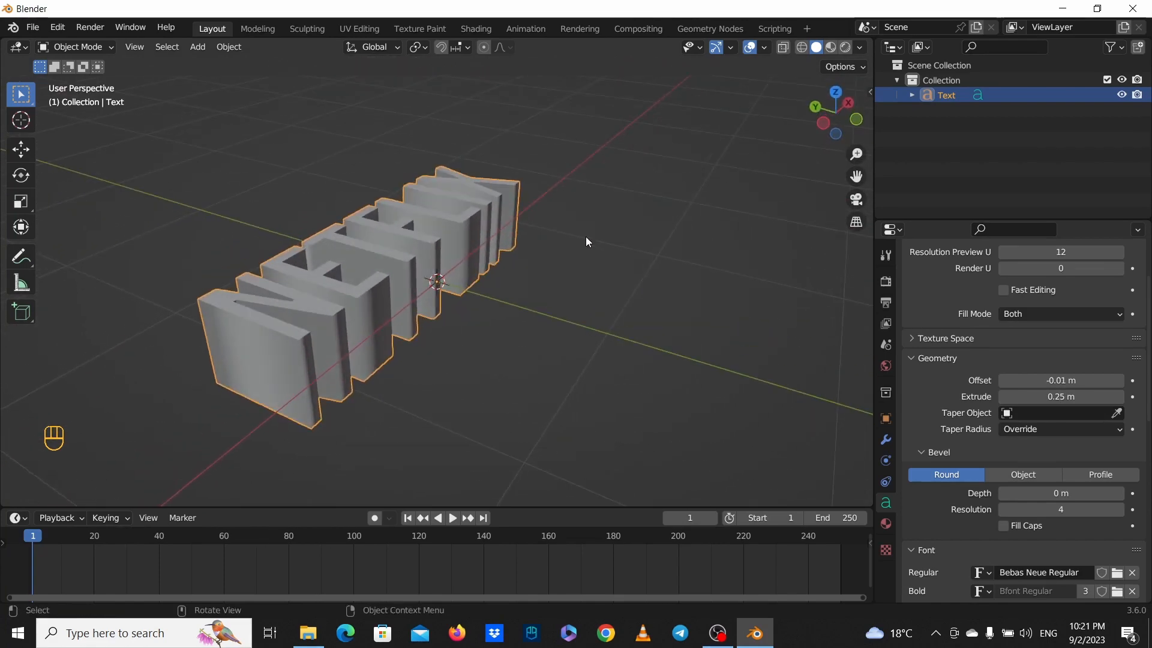
key("KP_7")
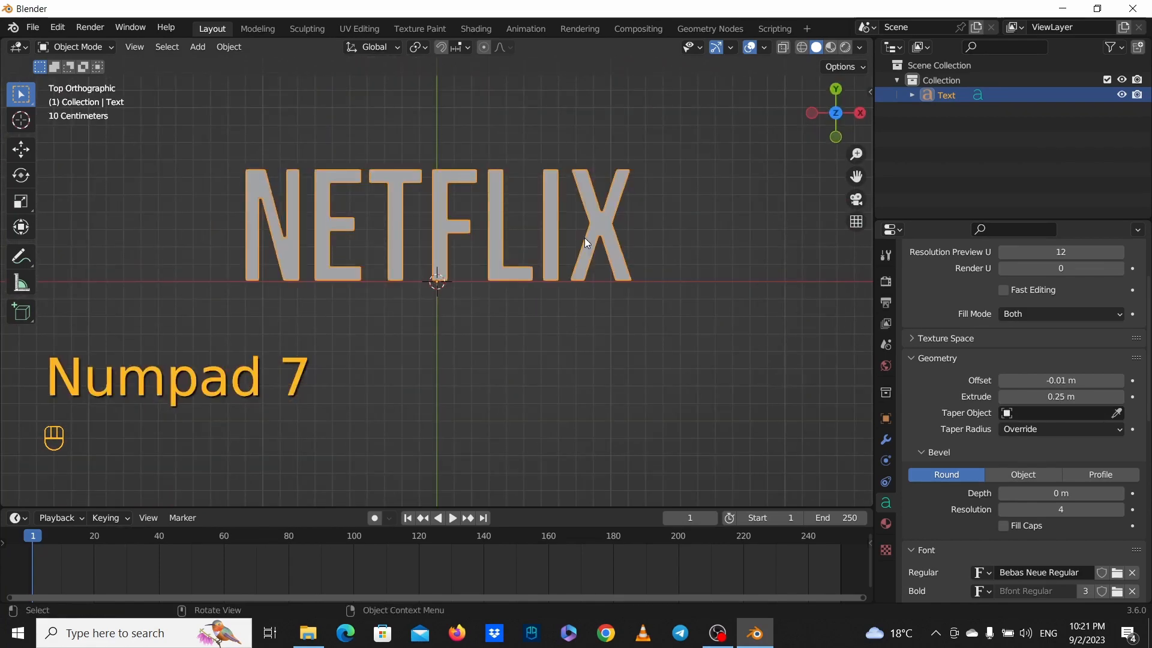
scroll(598, 260, "down", 2)
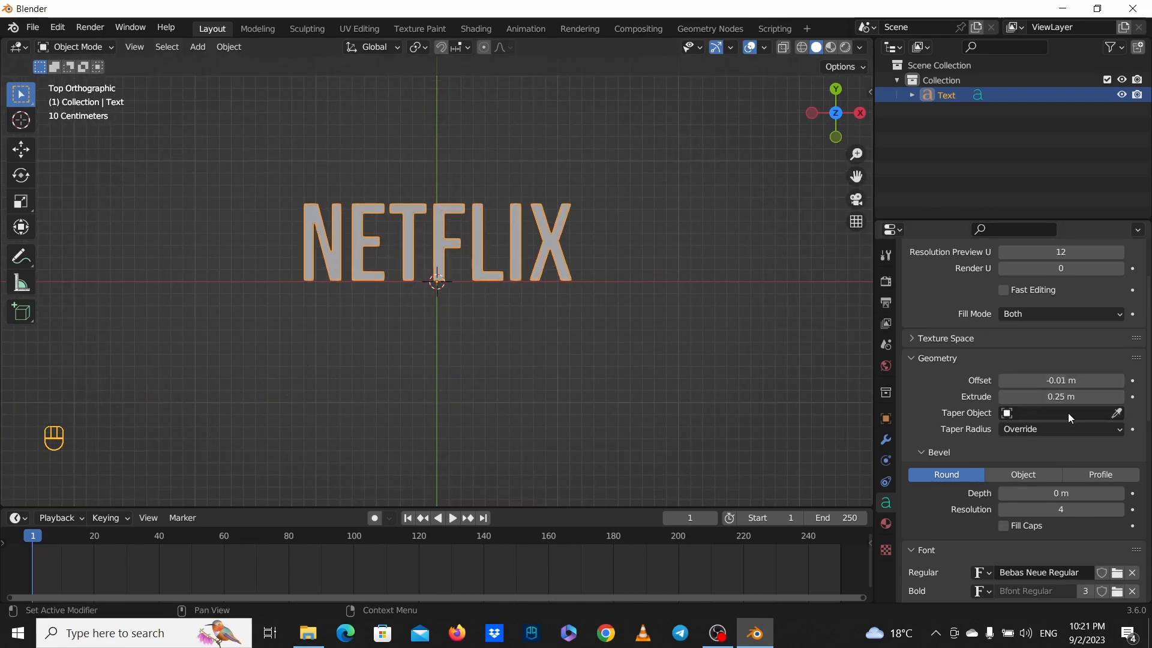
Give the text a round bevel with a depth of 0.01 m and inspect the letter edges in perspective.
scroll(1068, 419, "down", 1)
left_click(1067, 468)
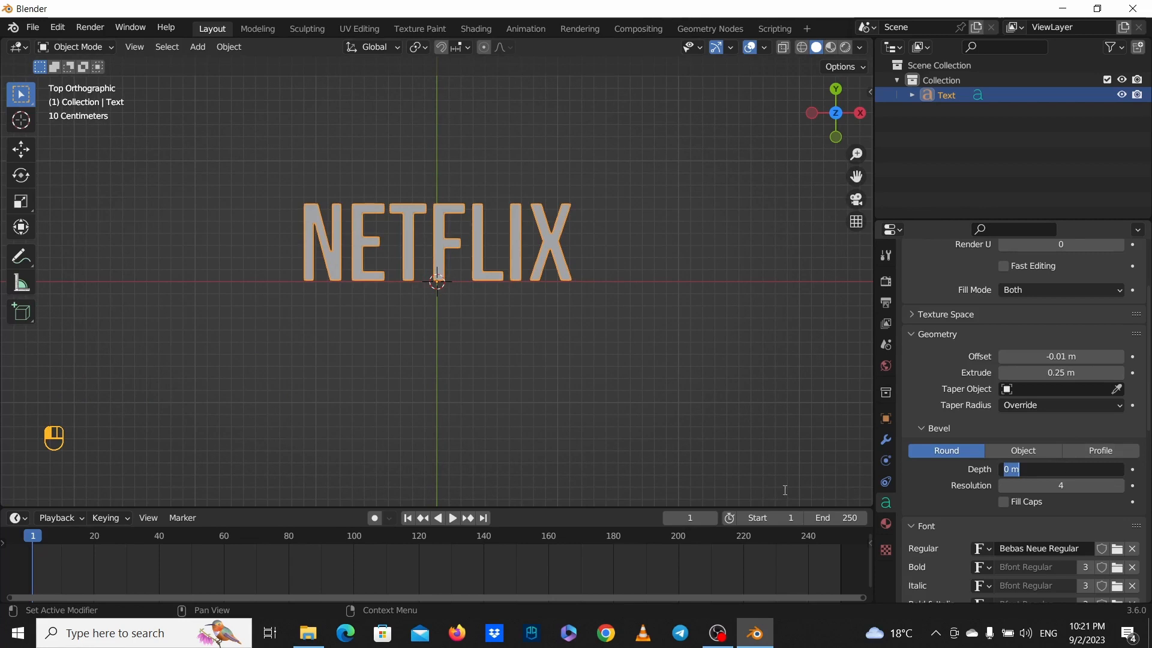
type("0.05")
key("Return")
left_click_drag(1077, 469, 1064, 470)
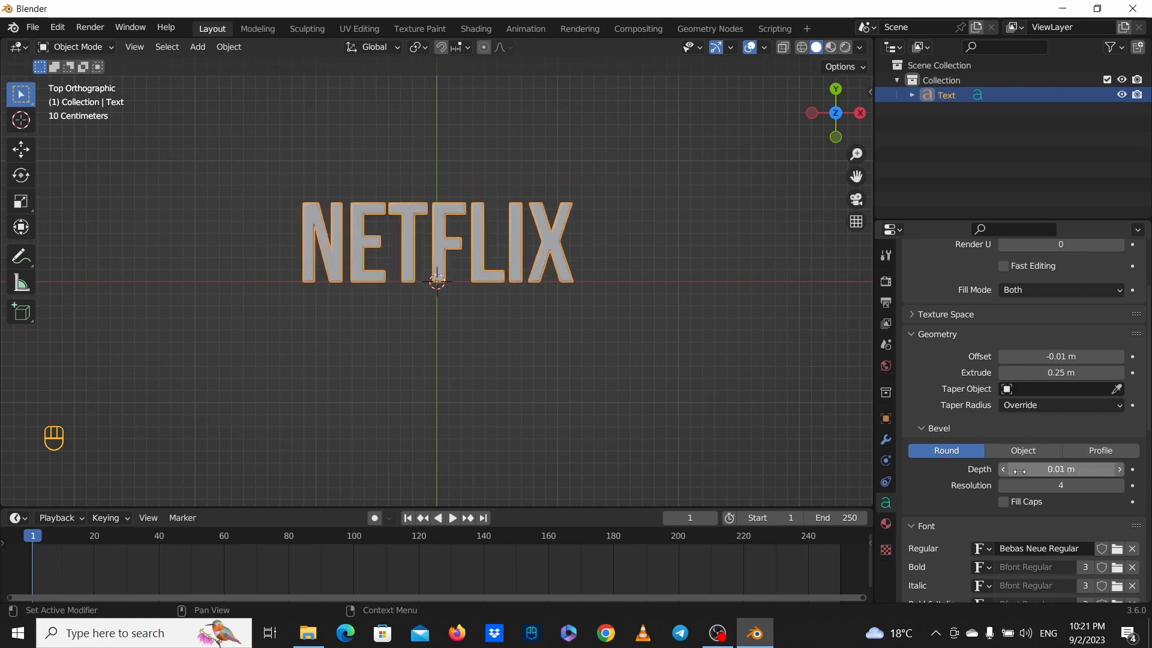
middle_click_drag(547, 400, 531, 290)
scroll(530, 289, "up", 5)
middle_click_drag(606, 251, 415, 325)
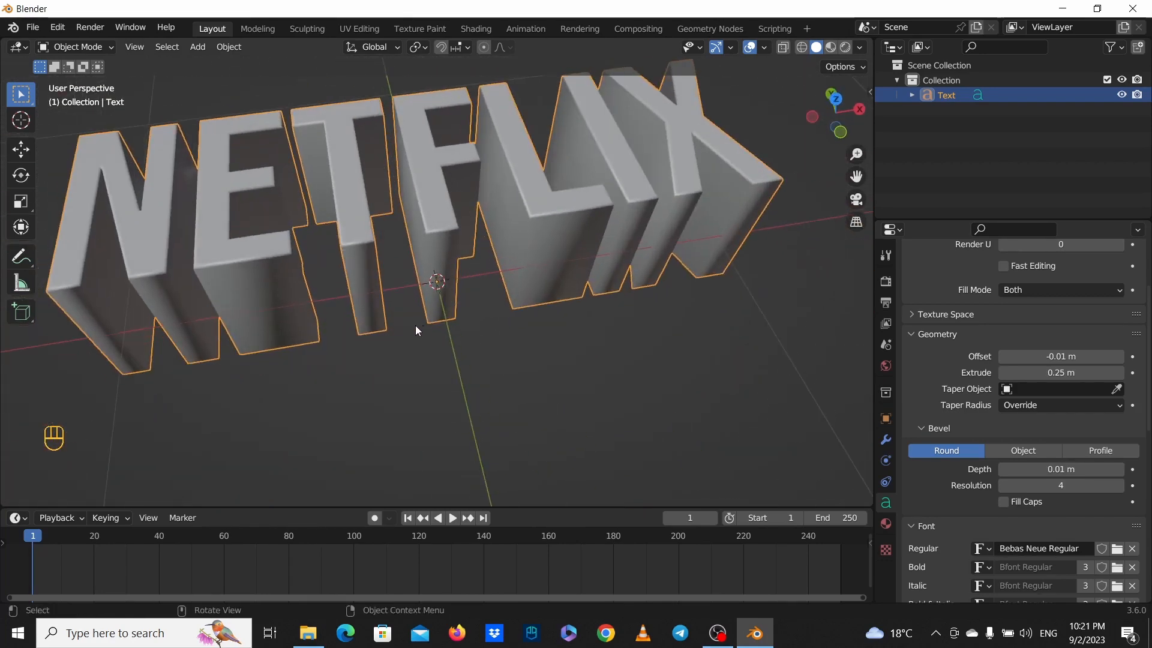
key("KP_7")
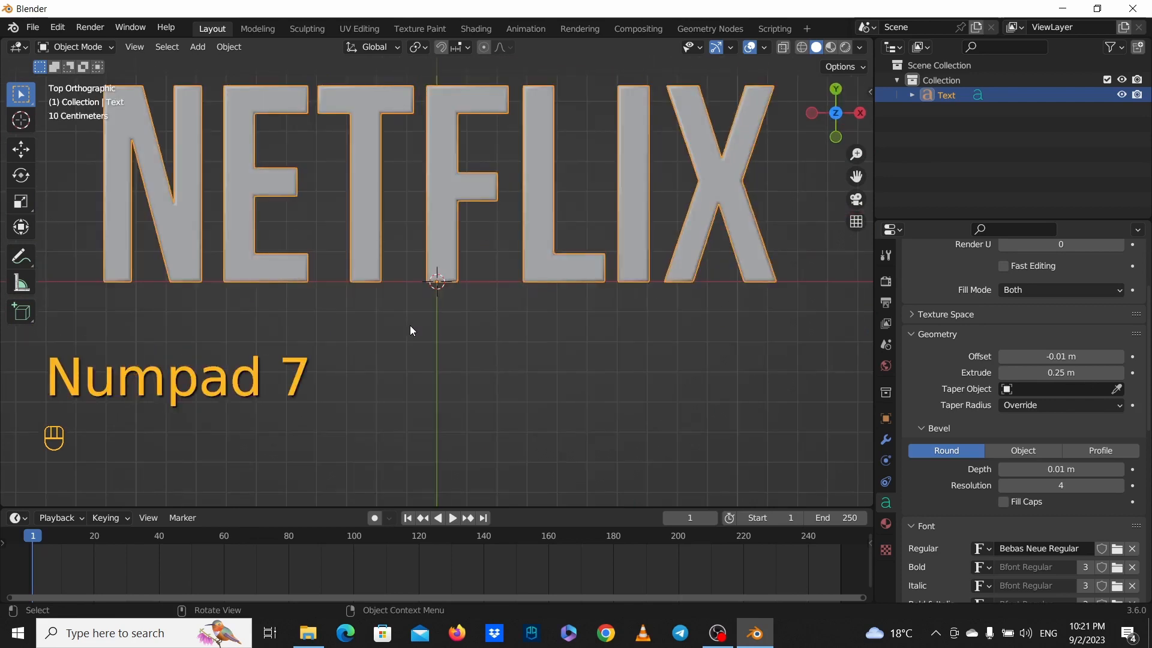
scroll(520, 343, "down", 1)
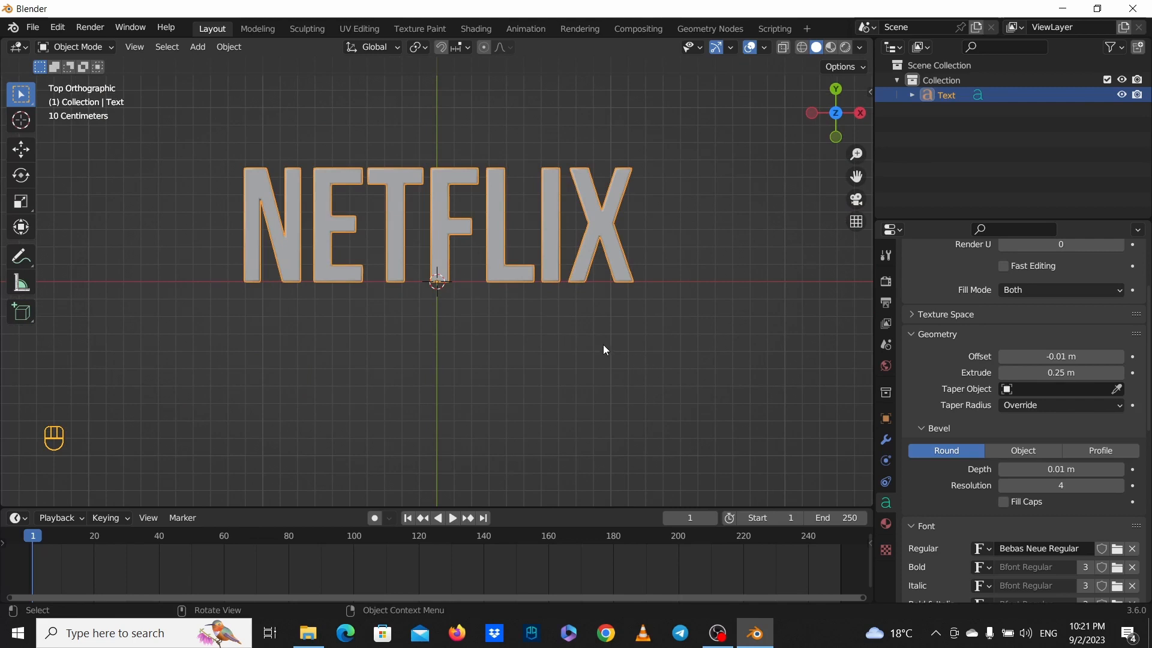
scroll(603, 345, "down", 4)
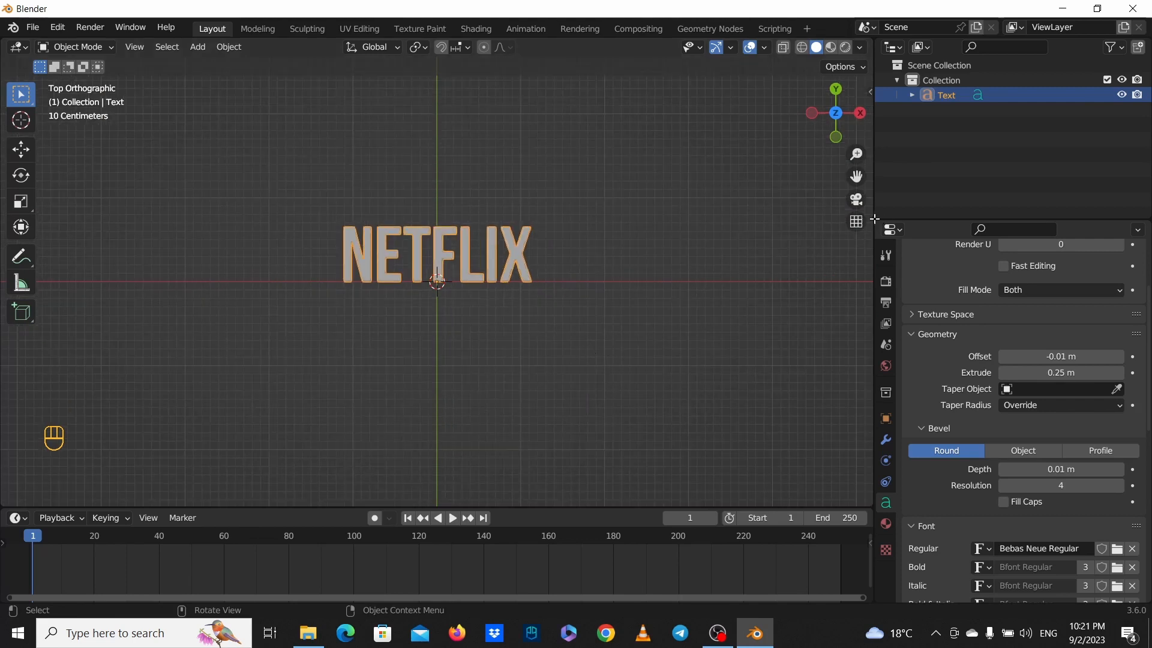
Widen the 3D viewport by narrowing the outliner and properties area beside it.
left_click_drag(873, 238, 920, 238)
scroll(550, 218, "up", 2)
scroll(573, 206, "down", 4)
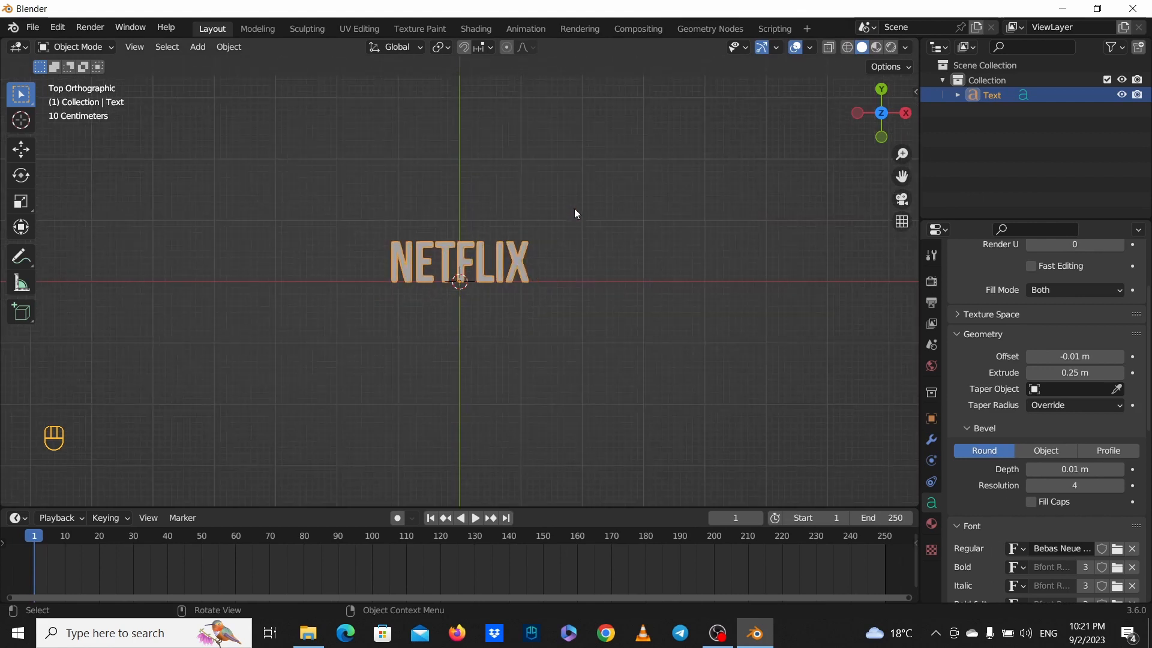
scroll(576, 216, "up", 3)
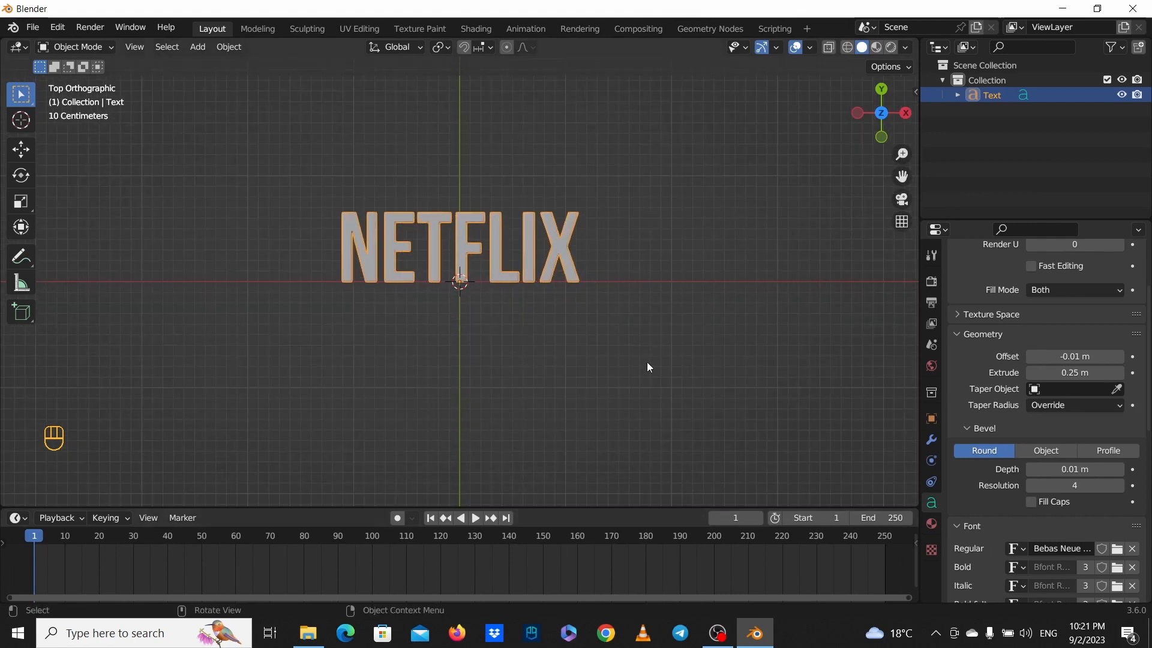
Add a lattice at the world origin and rename it "Lattice OBJECT".
key("shift+a")
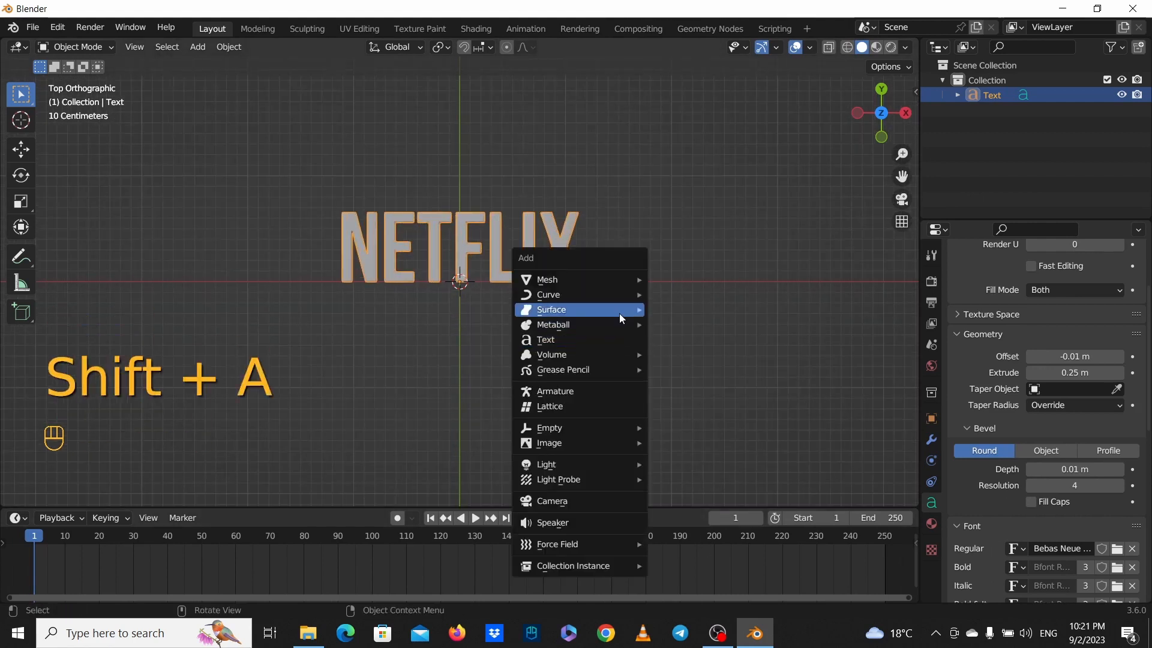
left_click(614, 414)
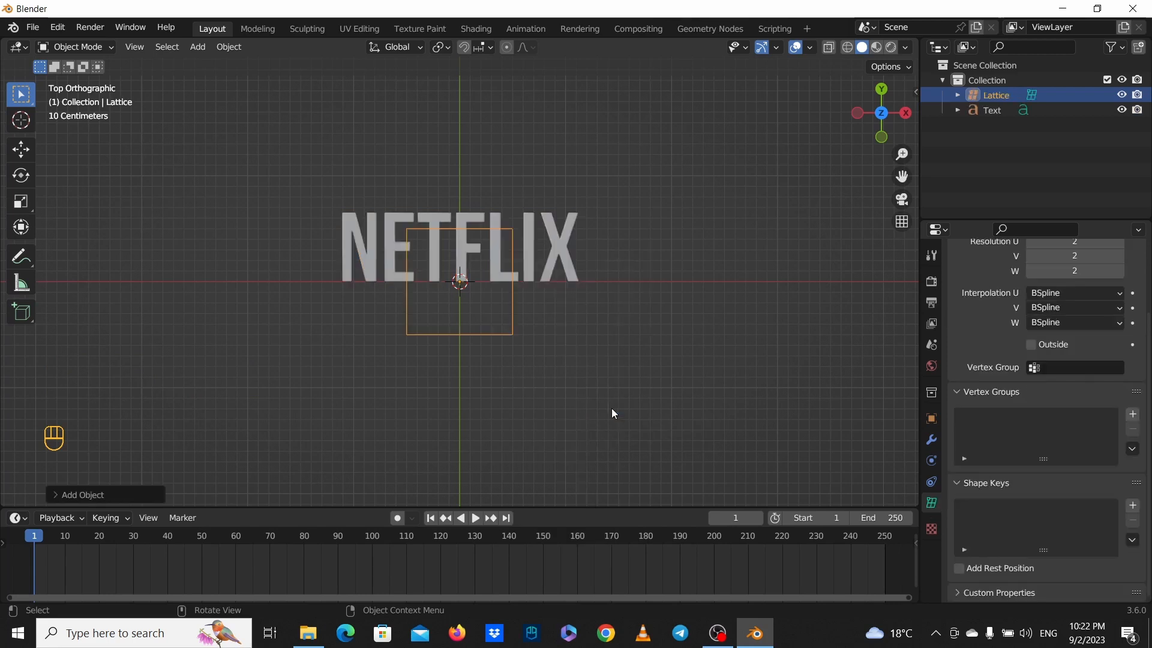
double_click(1007, 93)
left_click(1014, 94)
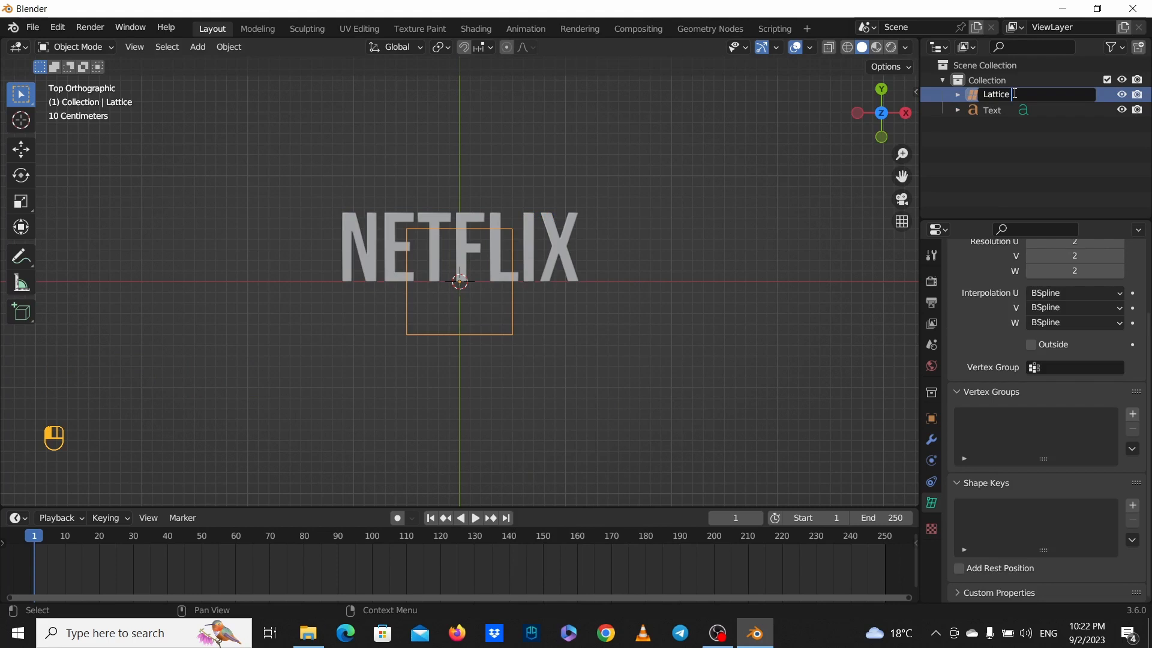
type("OBJECT")
key("Return")
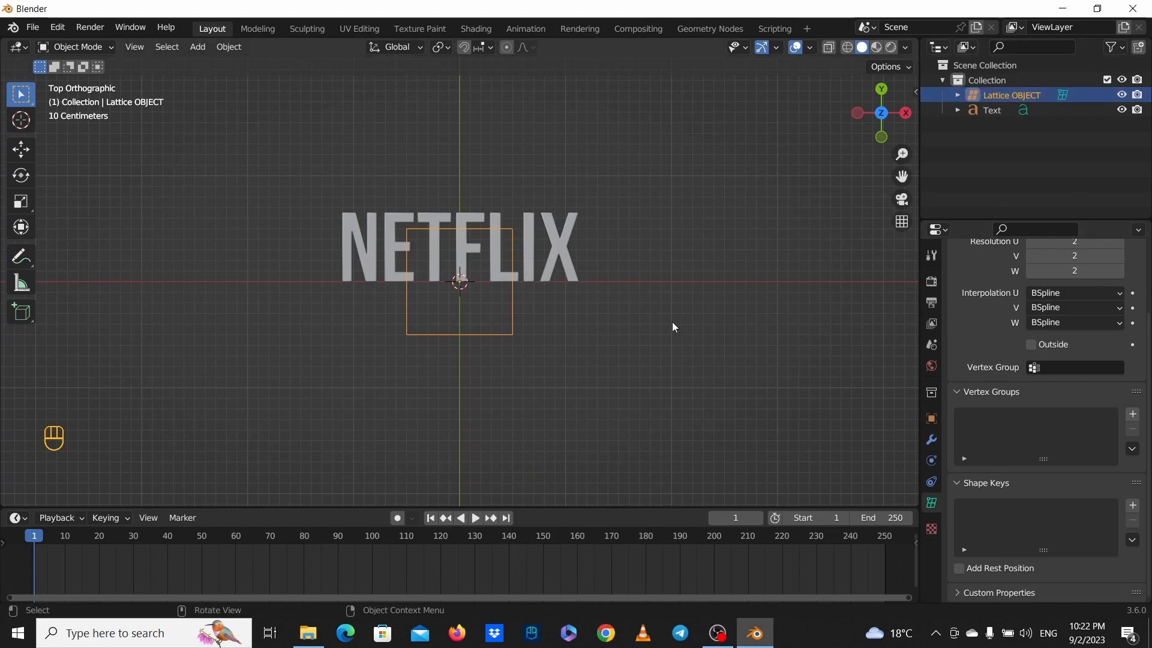
Move the lattice about 0.29 m along the global Y axis to centre it vertically on the text.
scroll(624, 364, "down", 2)
scroll(574, 345, "up", 3)
scroll(540, 342, "down", 2)
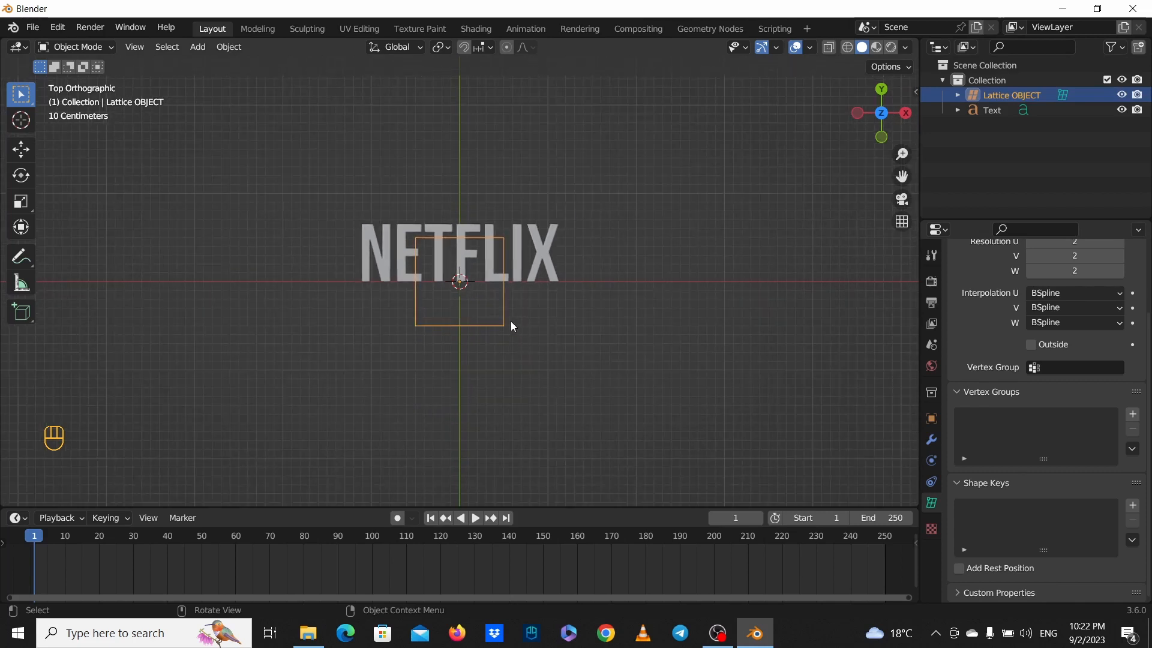
key("g")
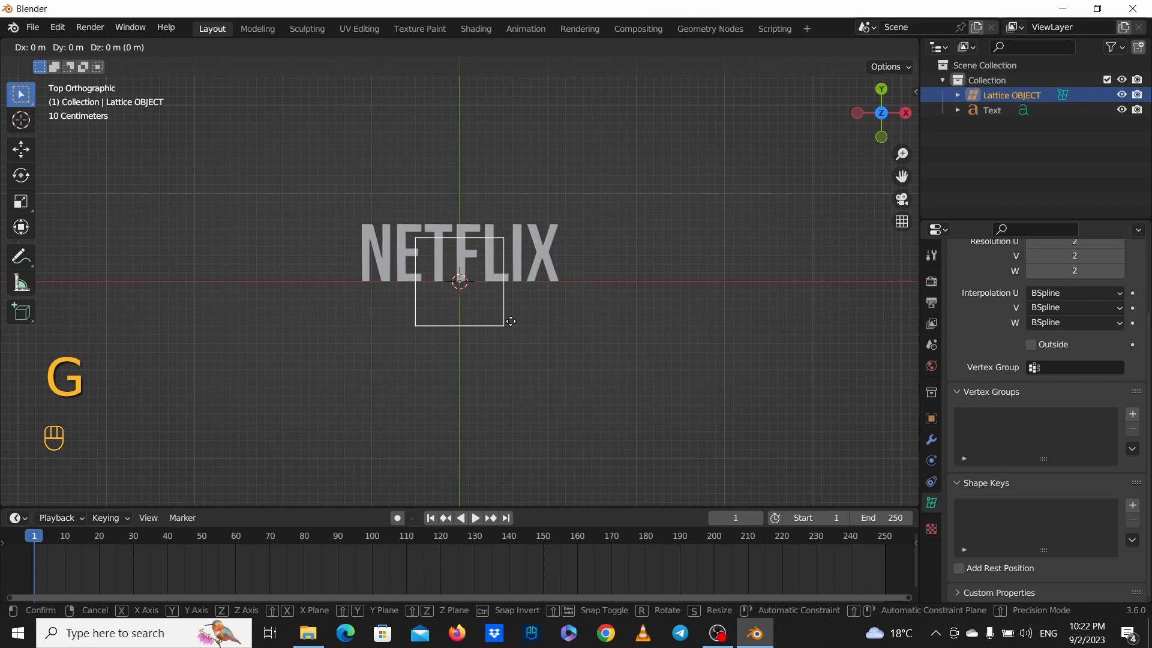
key("y")
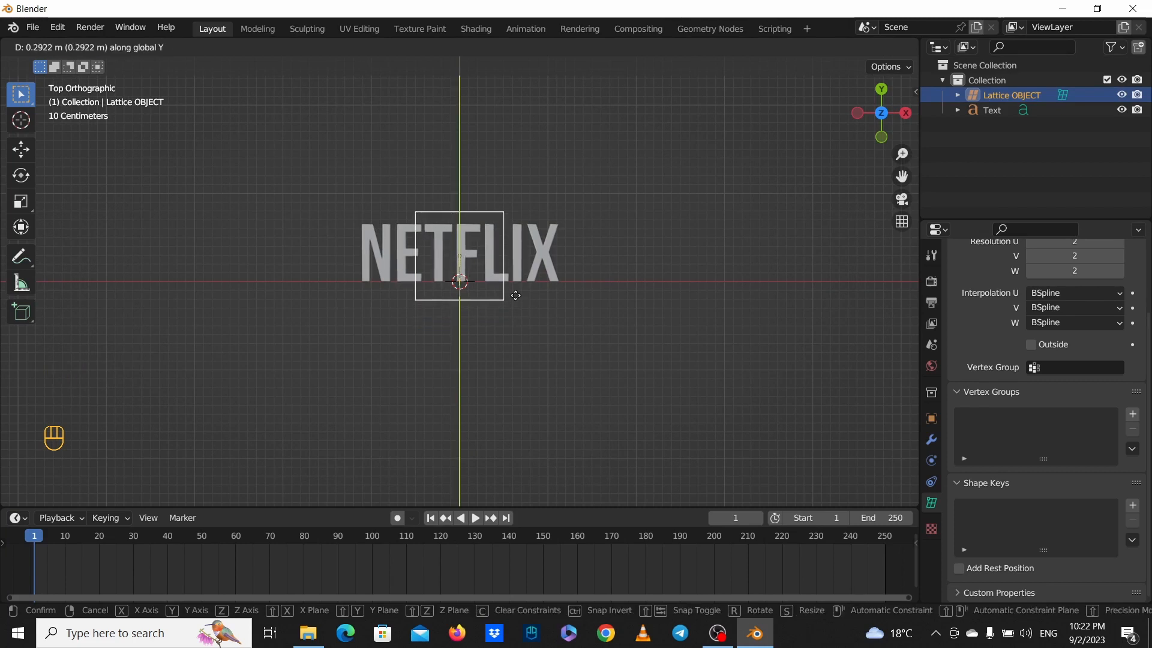
left_click(515, 295)
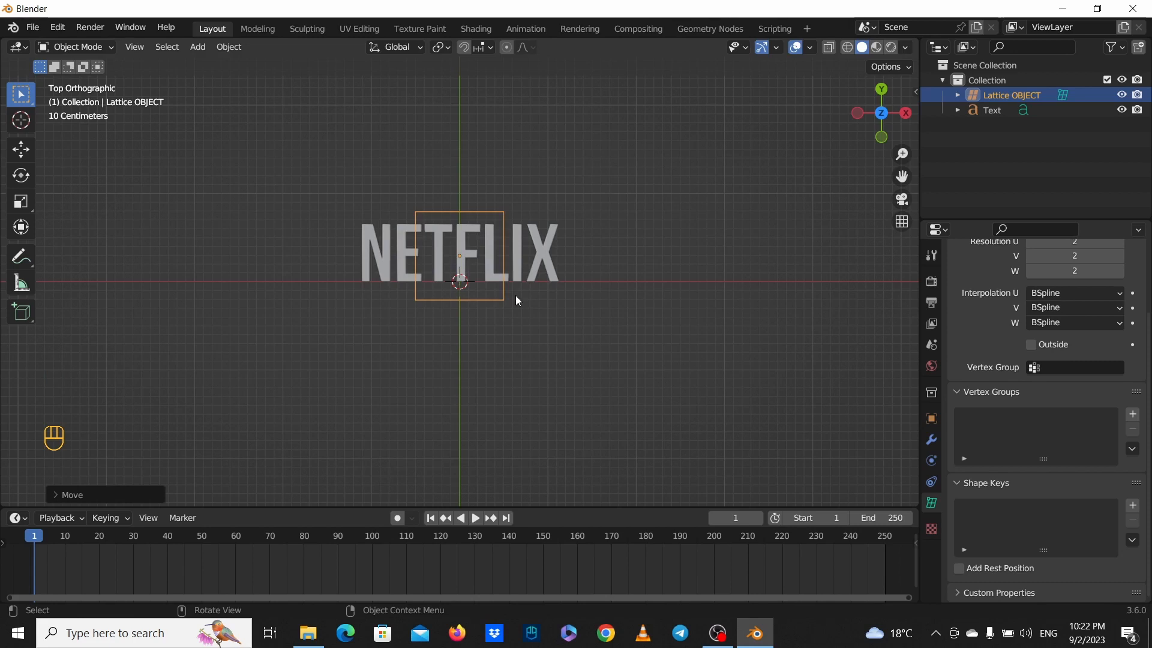
Scale the lattice along X until it extends past both ends of the text, and along Y by about 1.67.
key("s")
key("x")
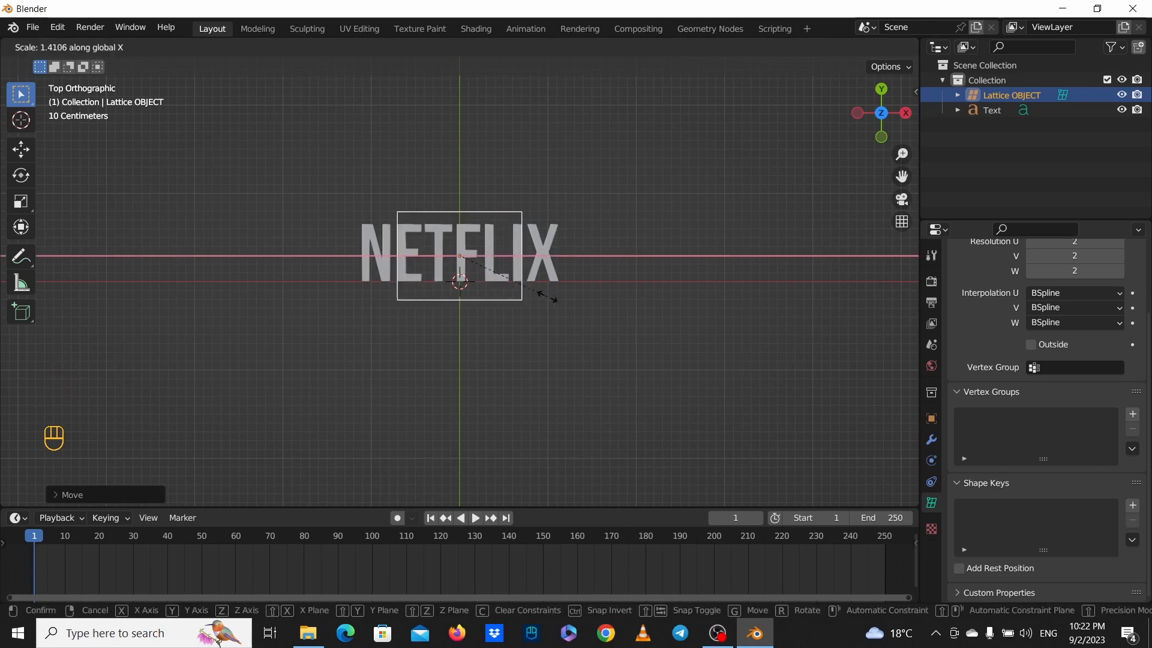
left_click(660, 305)
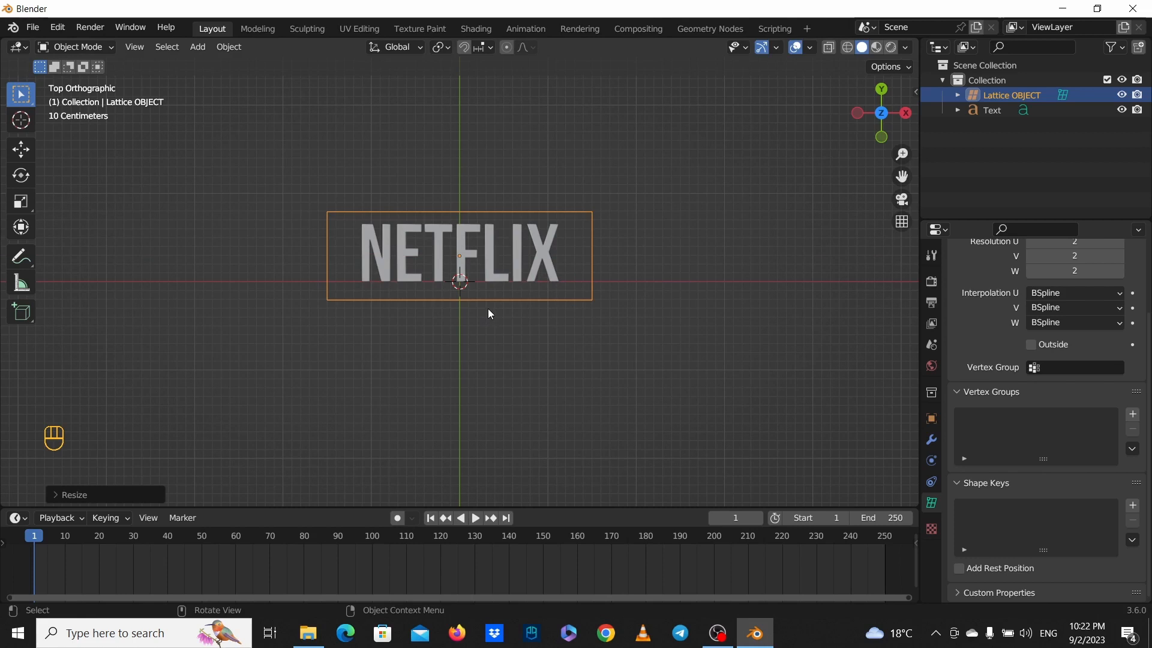
key("s")
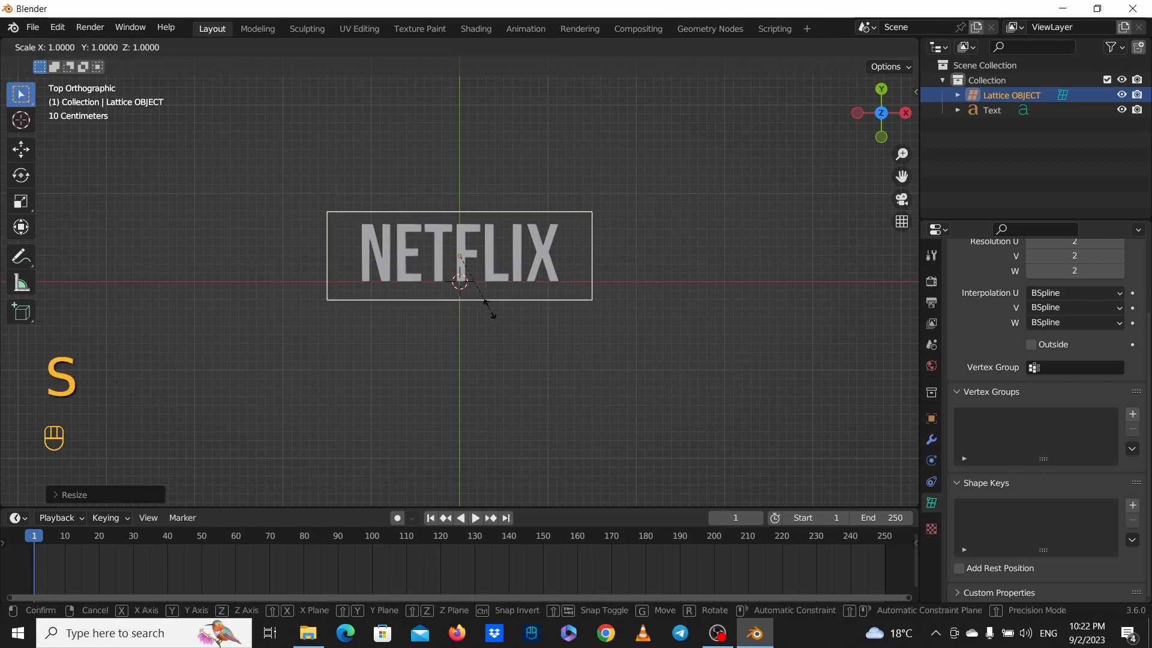
key("y")
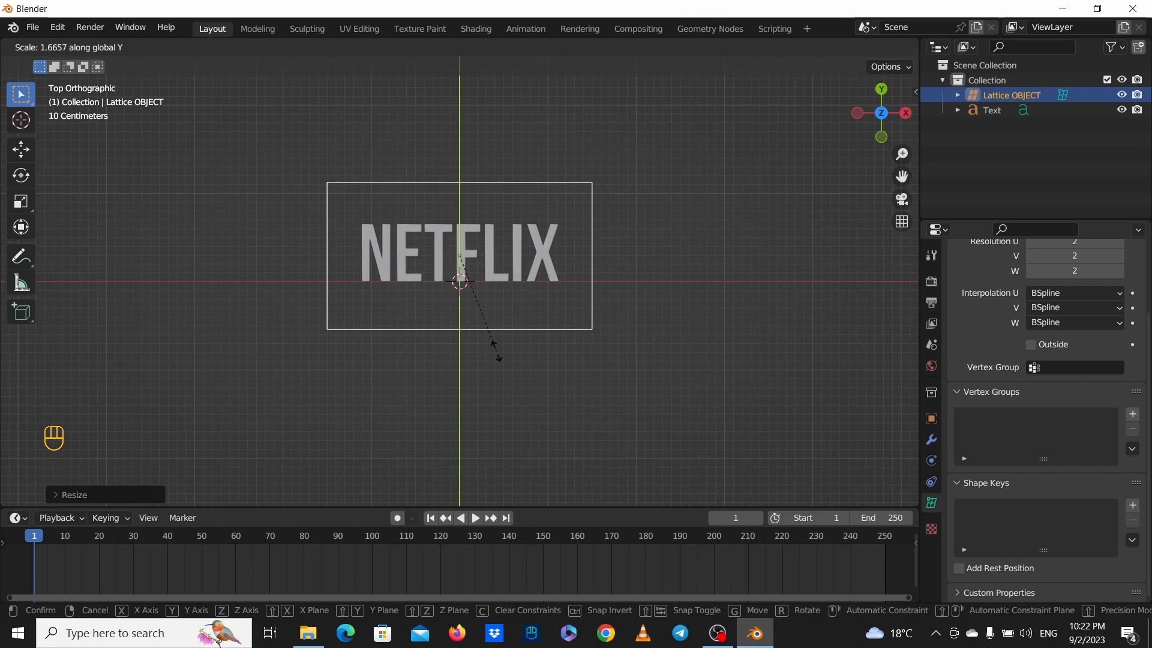
left_click(497, 354)
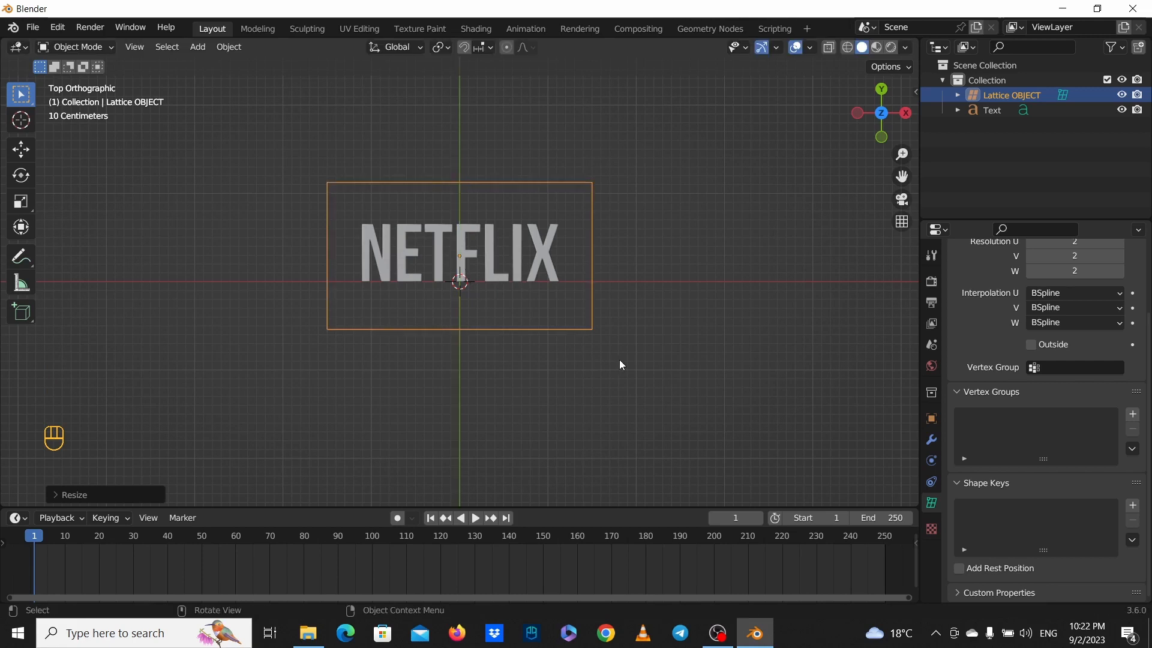
Add a Lattice modifier to the NETFLIX text and set Lattice OBJECT as its target object.
left_click(541, 268)
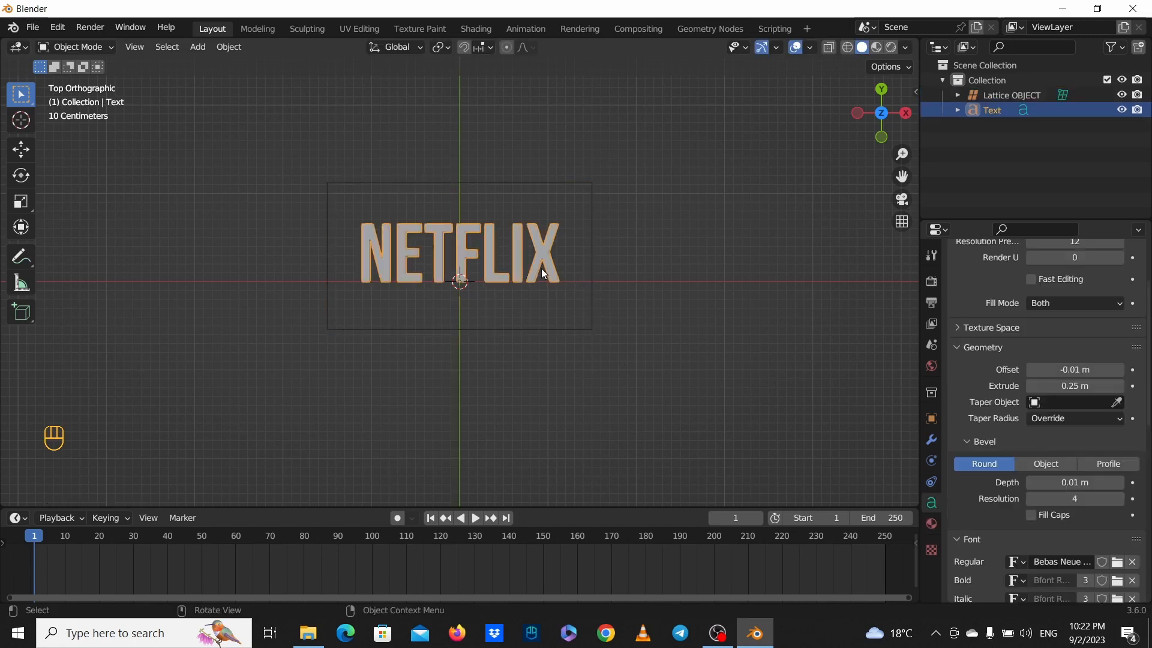
scroll(725, 343, "up", 2)
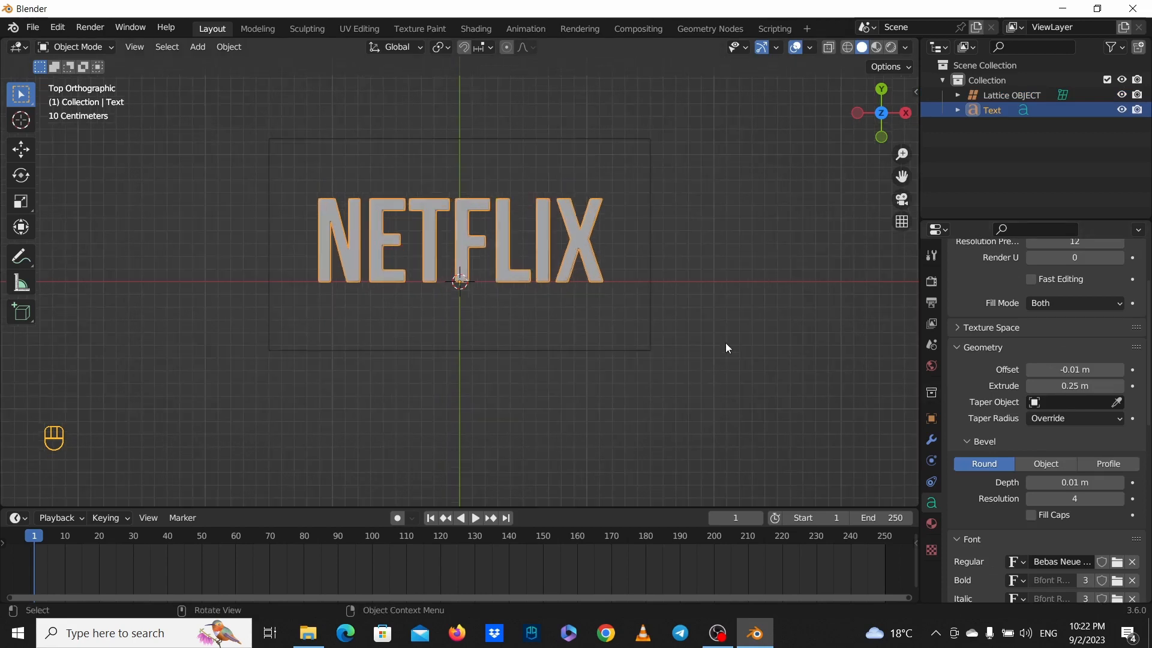
scroll(729, 345, "down", 3)
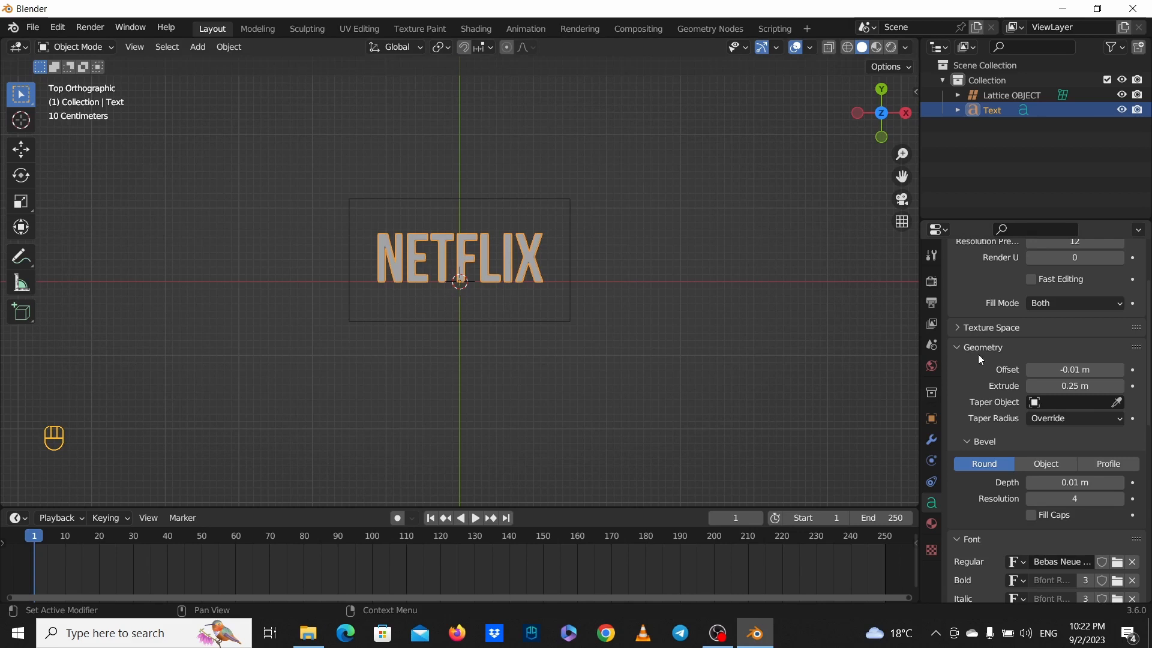
left_click(932, 440)
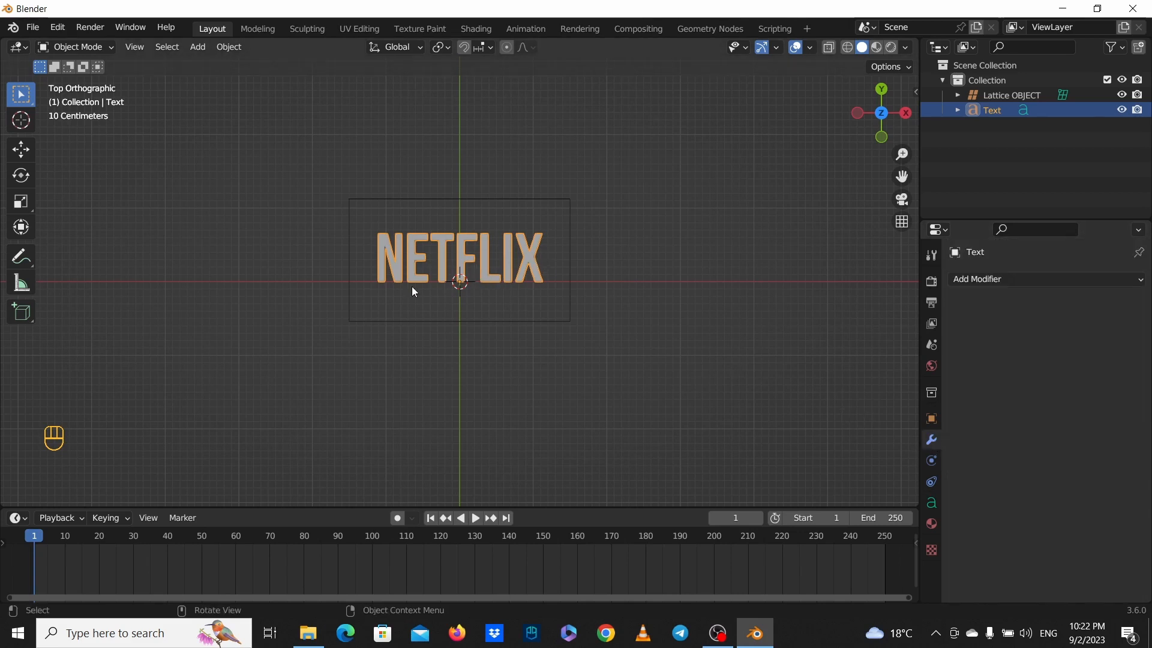
scroll(488, 270, "up", 1)
left_click(1062, 280)
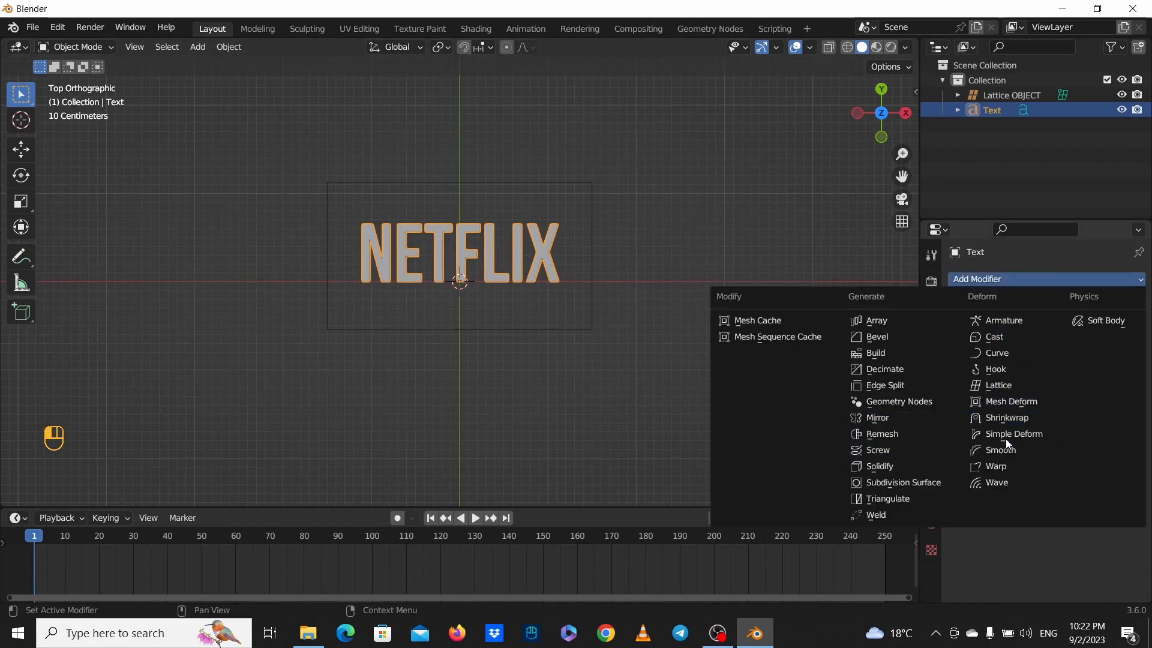
left_click(1009, 390)
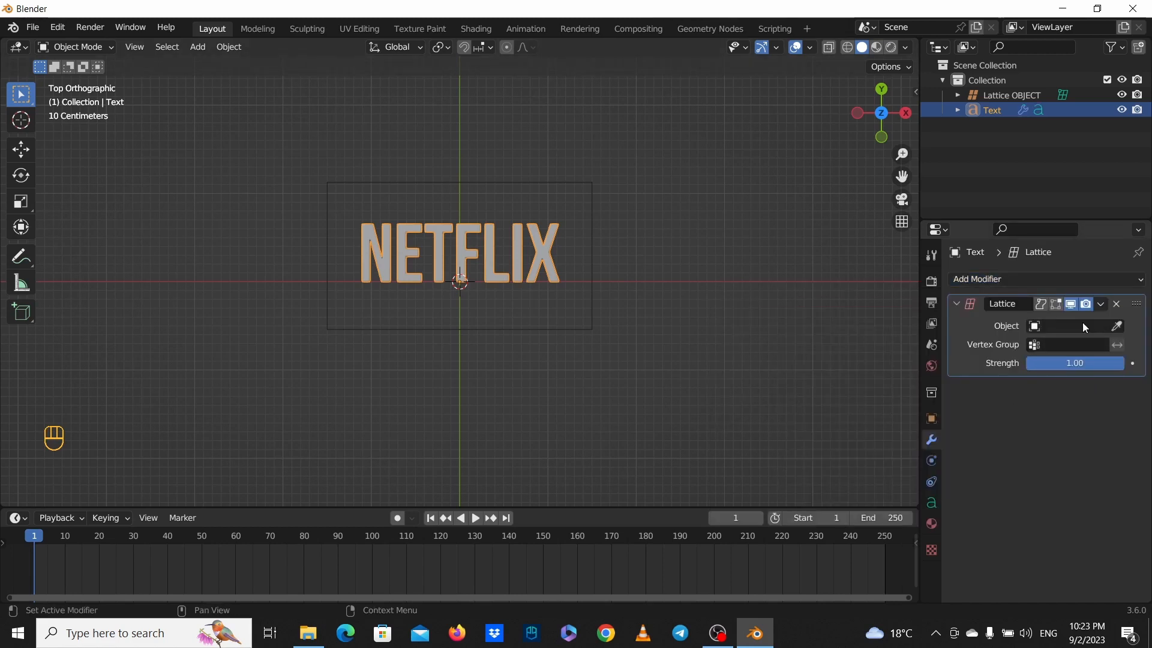
left_click(1116, 329)
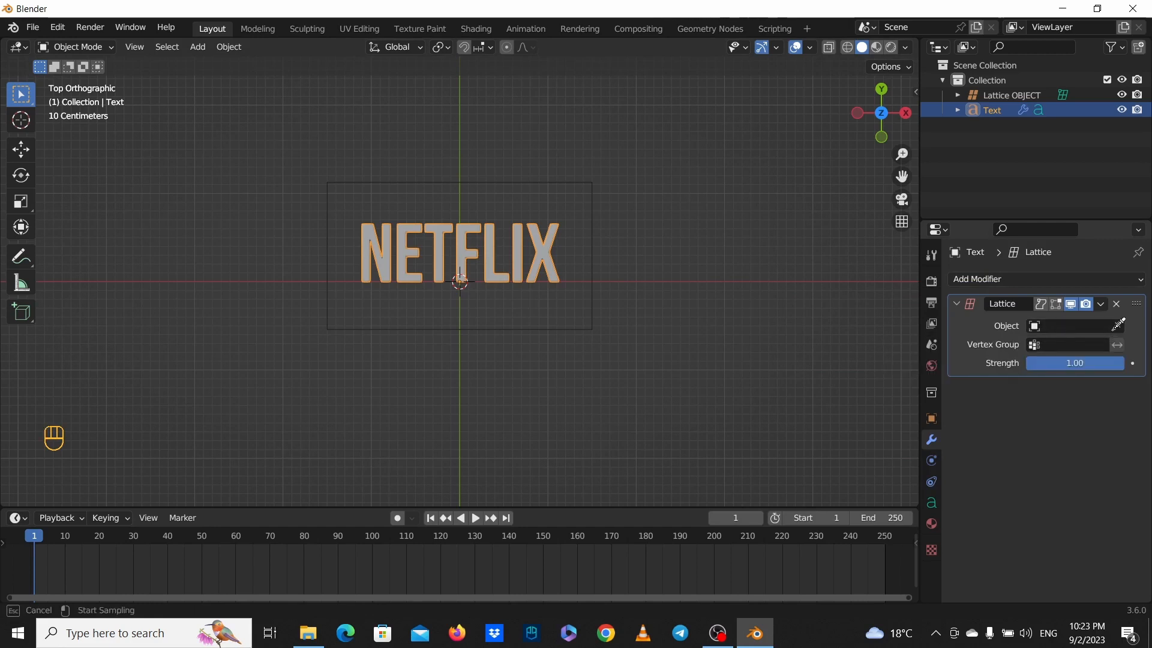
left_click(598, 182)
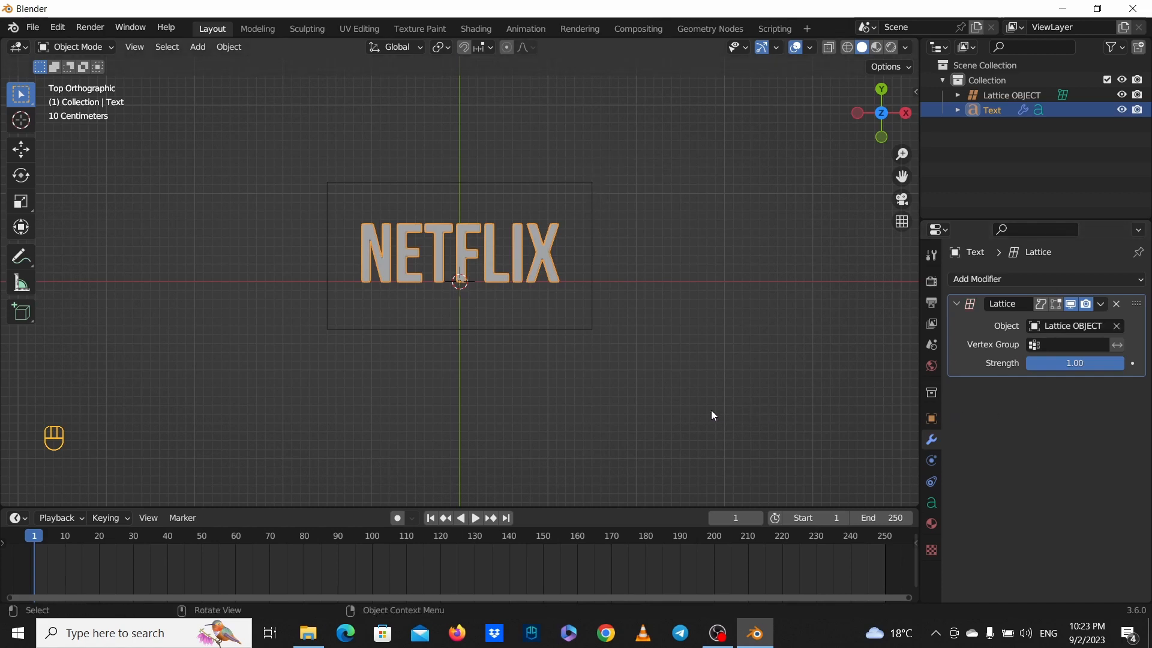
Set the Resolution U of Lattice OBJECT to 30.
left_click(591, 303)
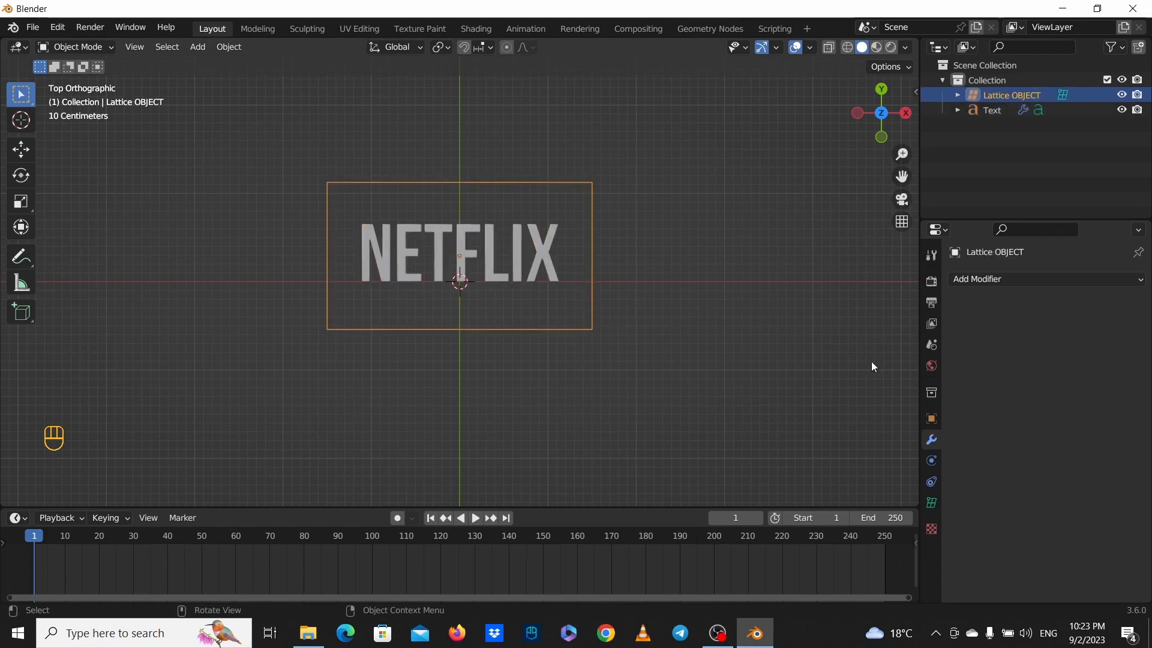
left_click(931, 460)
left_click(931, 503)
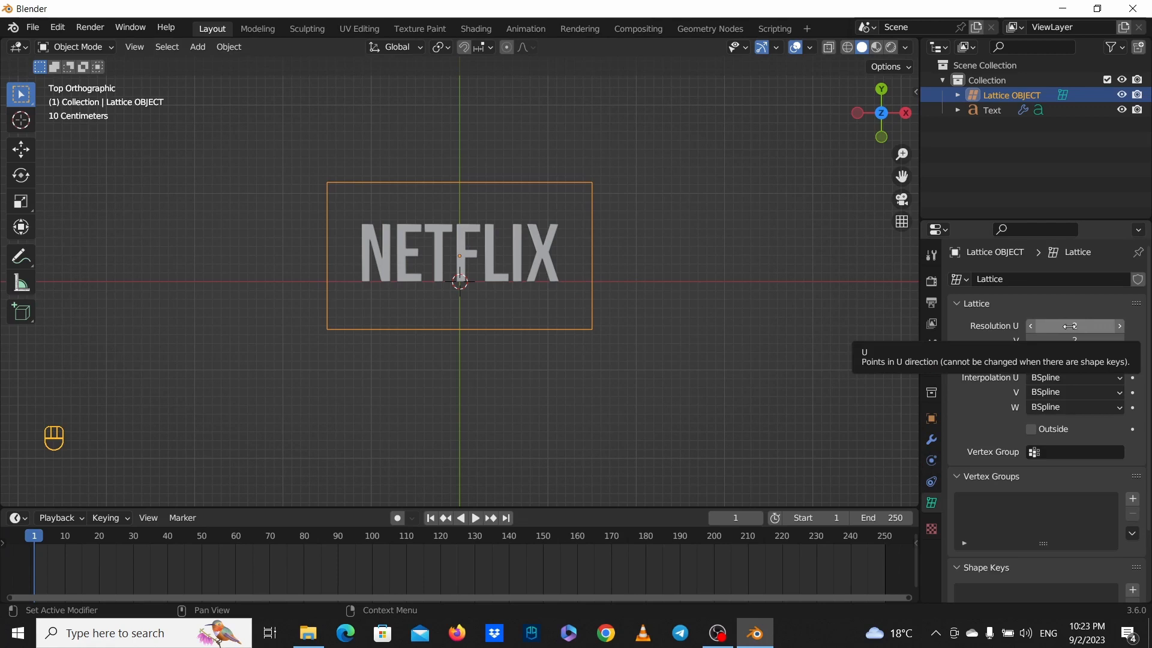
left_click_drag(1070, 326, 1150, 326)
mouse_move(1074, 326)
left_mouse_down()
mouse_move(1098, 325)
mouse_move(1064, 326)
left_mouse_up()
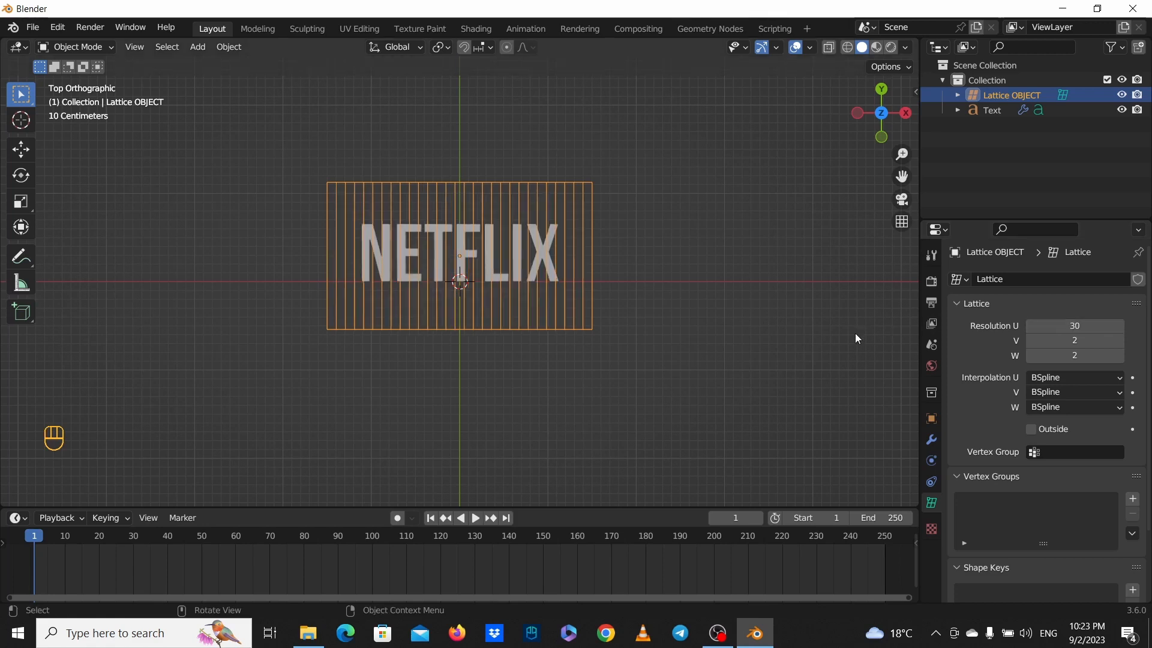
scroll(843, 339, "down", 1)
scroll(990, 396, "down", 3)
scroll(1014, 416, "up", 3)
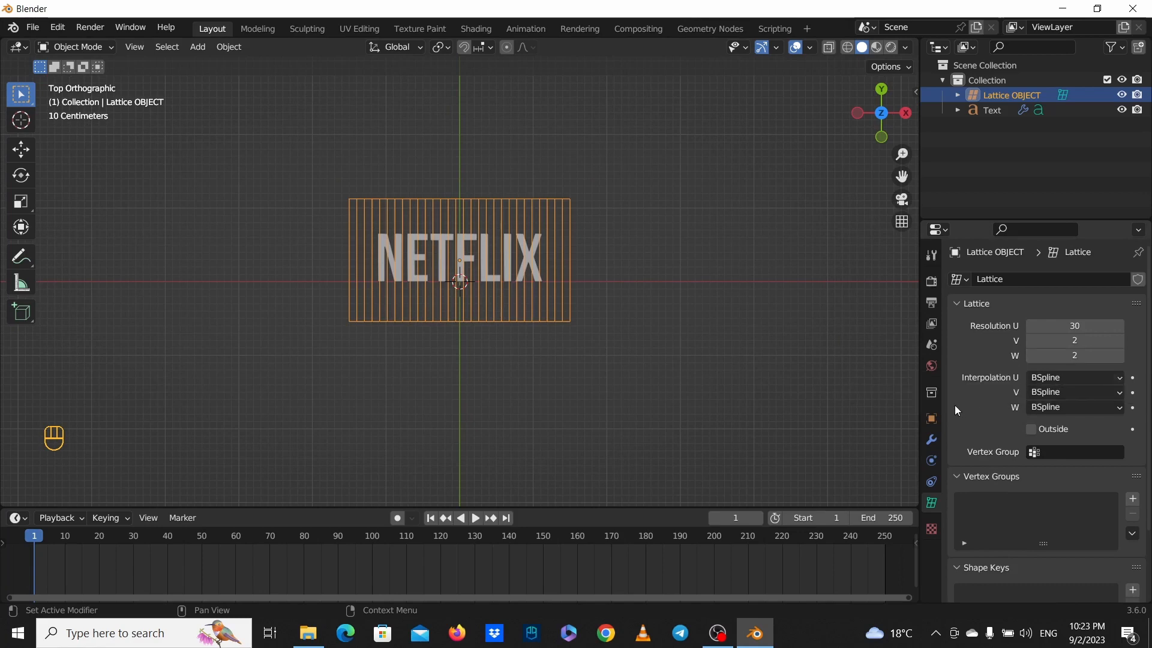
scroll(696, 352, "up", 2)
scroll(614, 298, "up", 2)
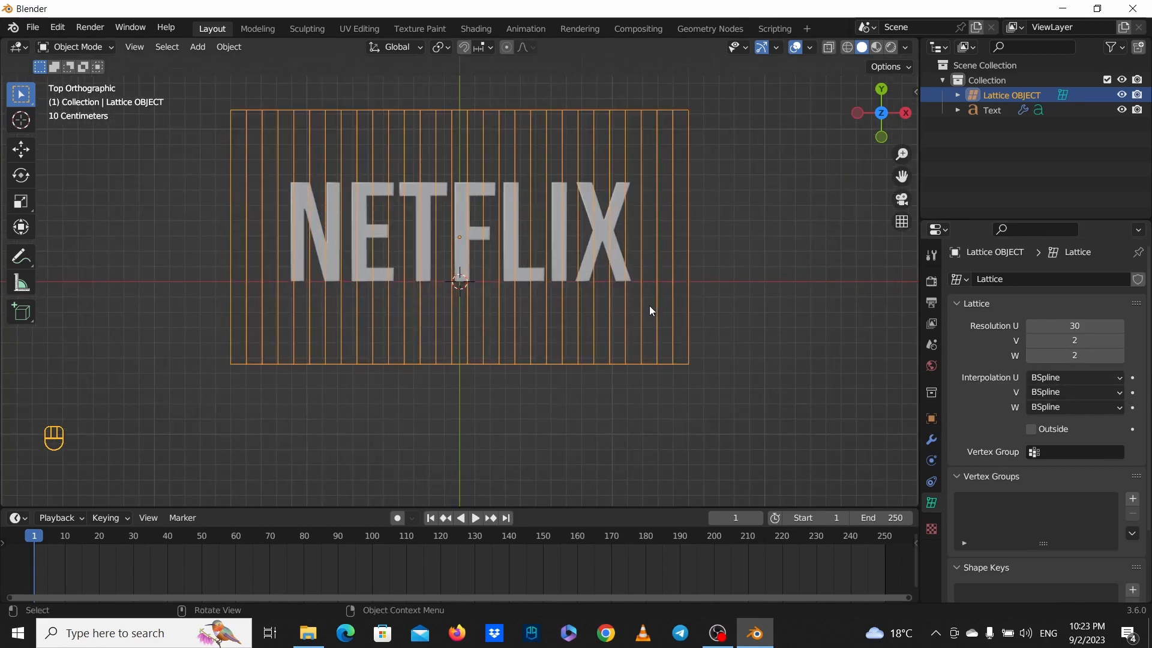
scroll(653, 305, "down", 4)
scroll(642, 298, "up", 1)
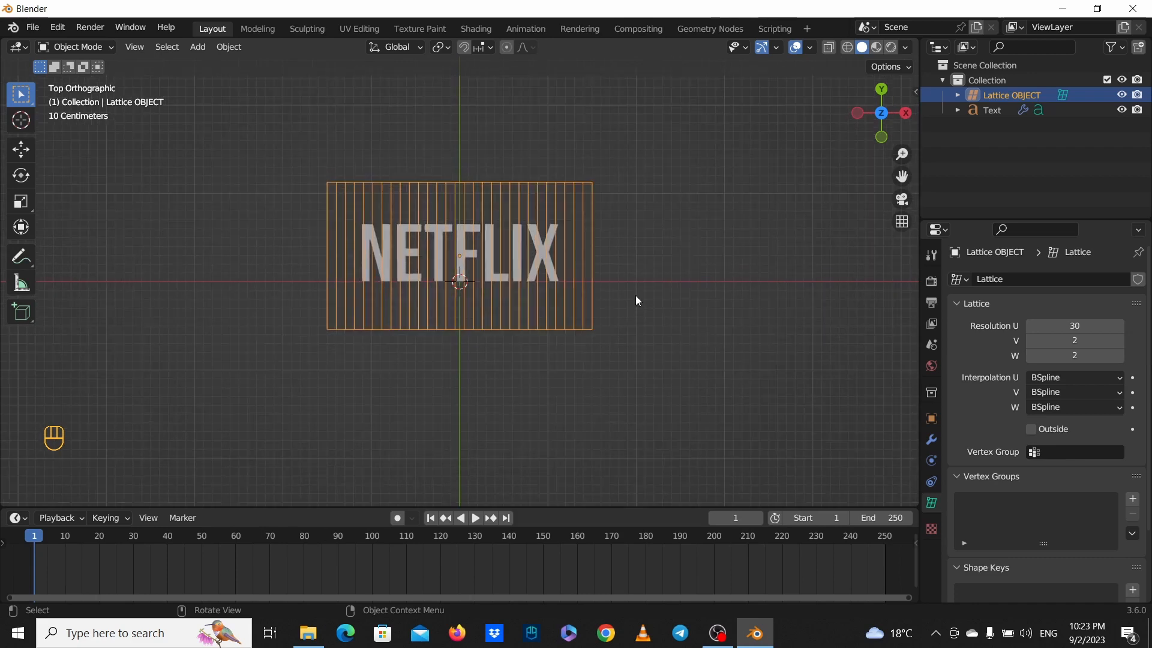
Set the bevel resolution of the NETFLIX text to 5.
left_click(860, 204)
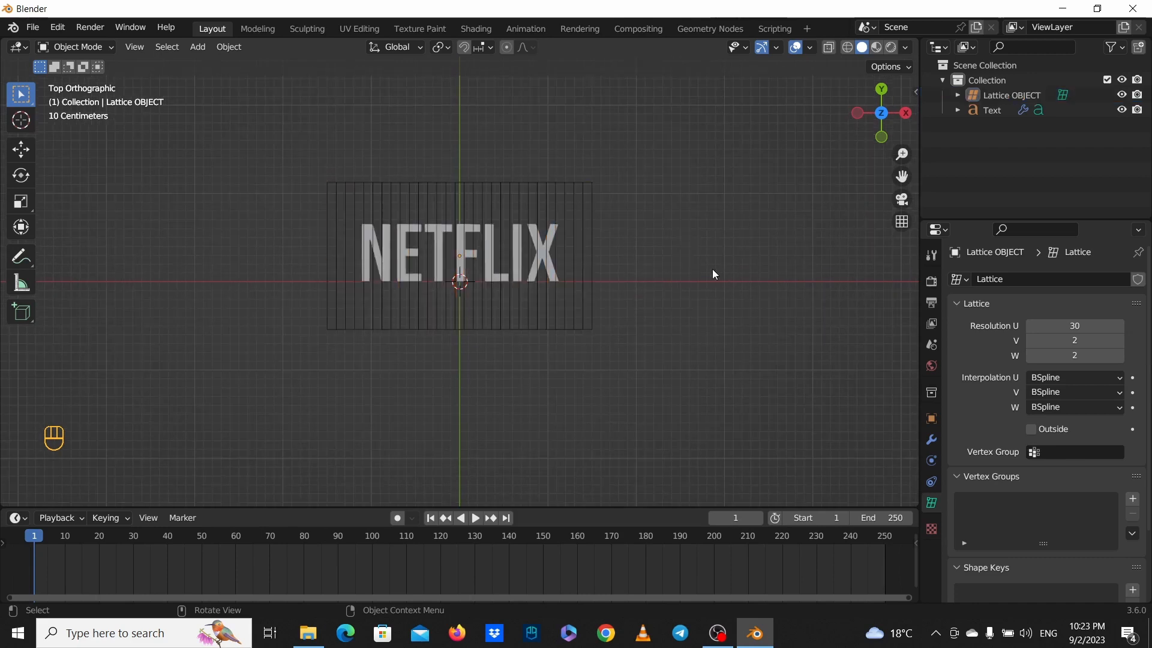
left_click(989, 111)
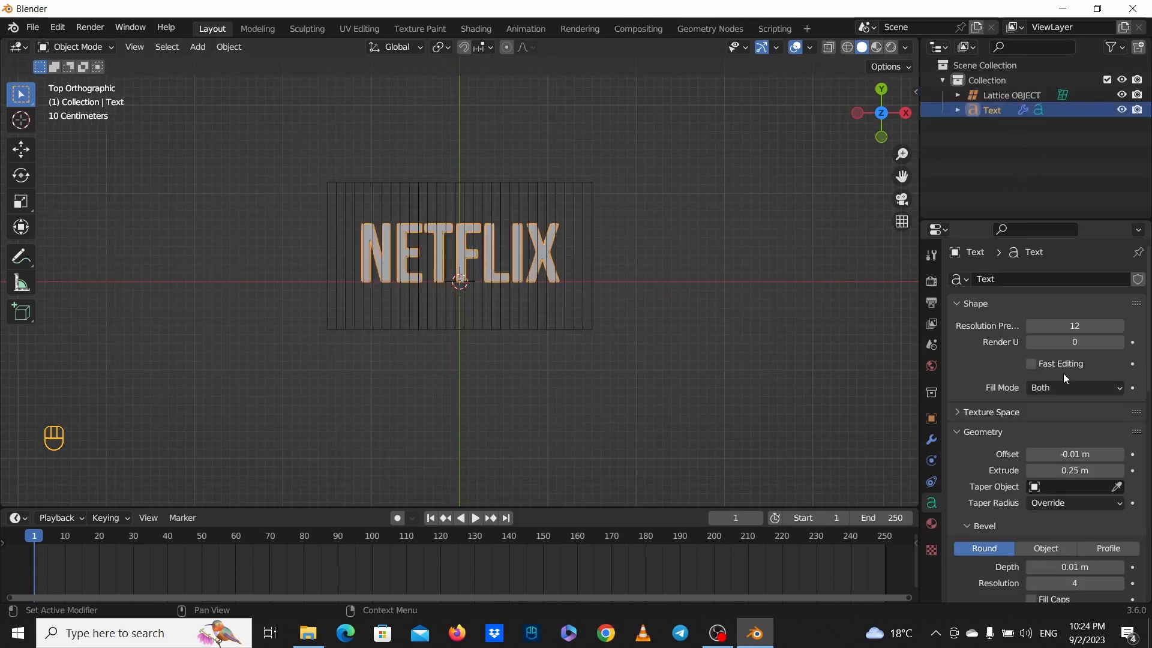
scroll(1063, 387, "down", 6)
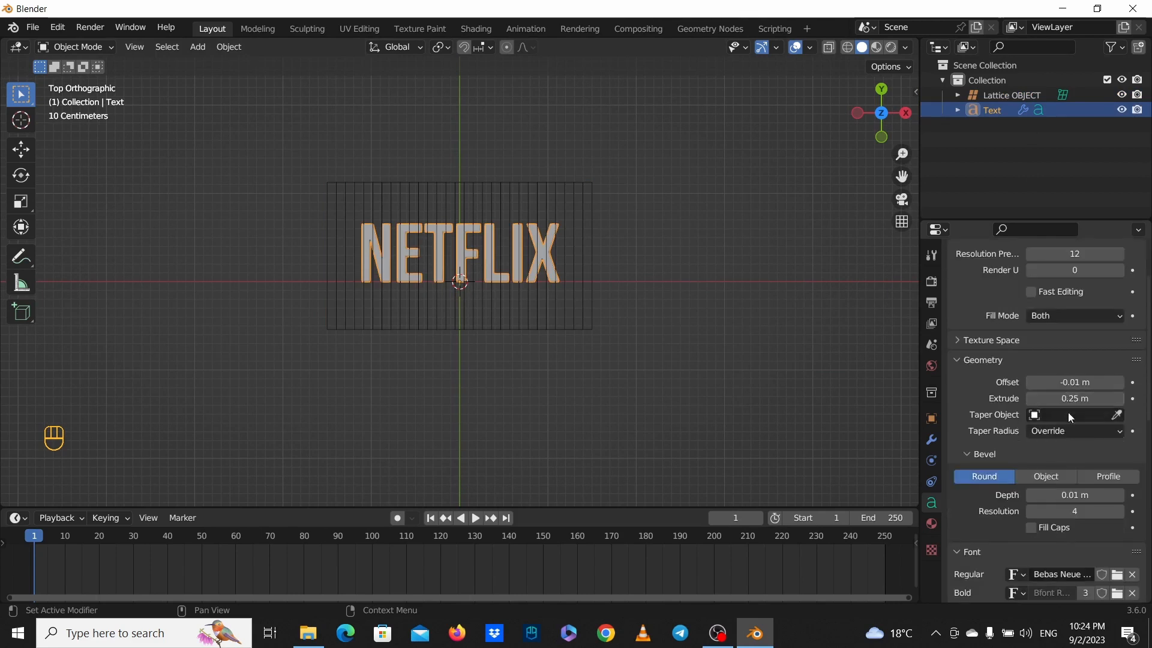
scroll(1070, 429, "down", 4)
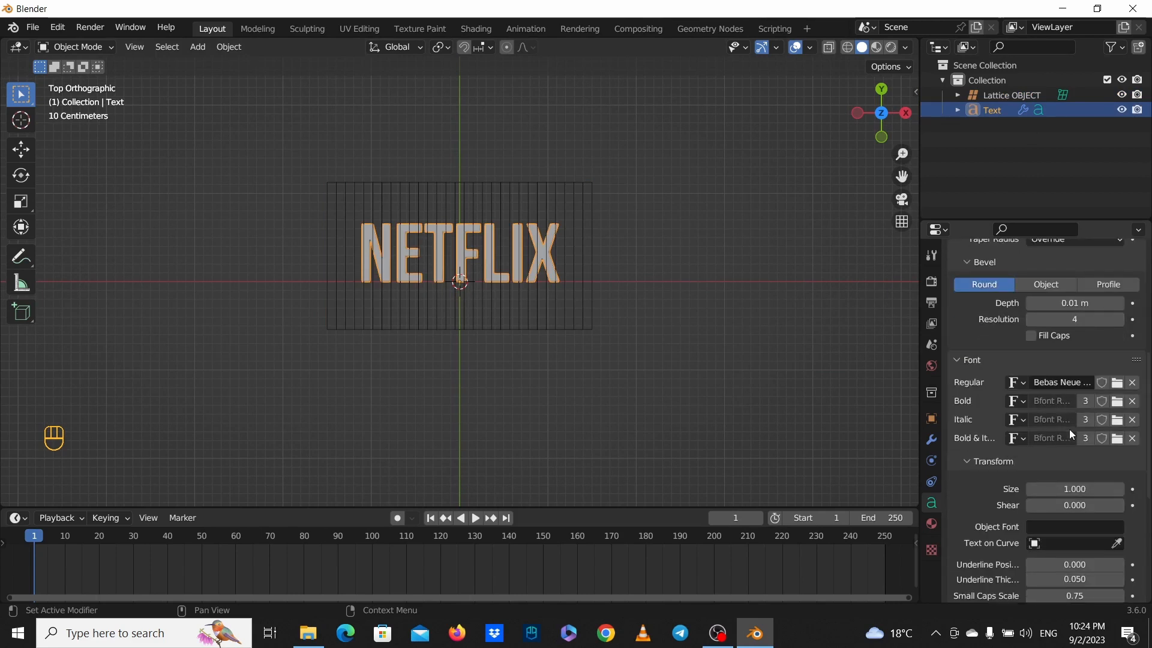
left_click(1074, 320)
type("5")
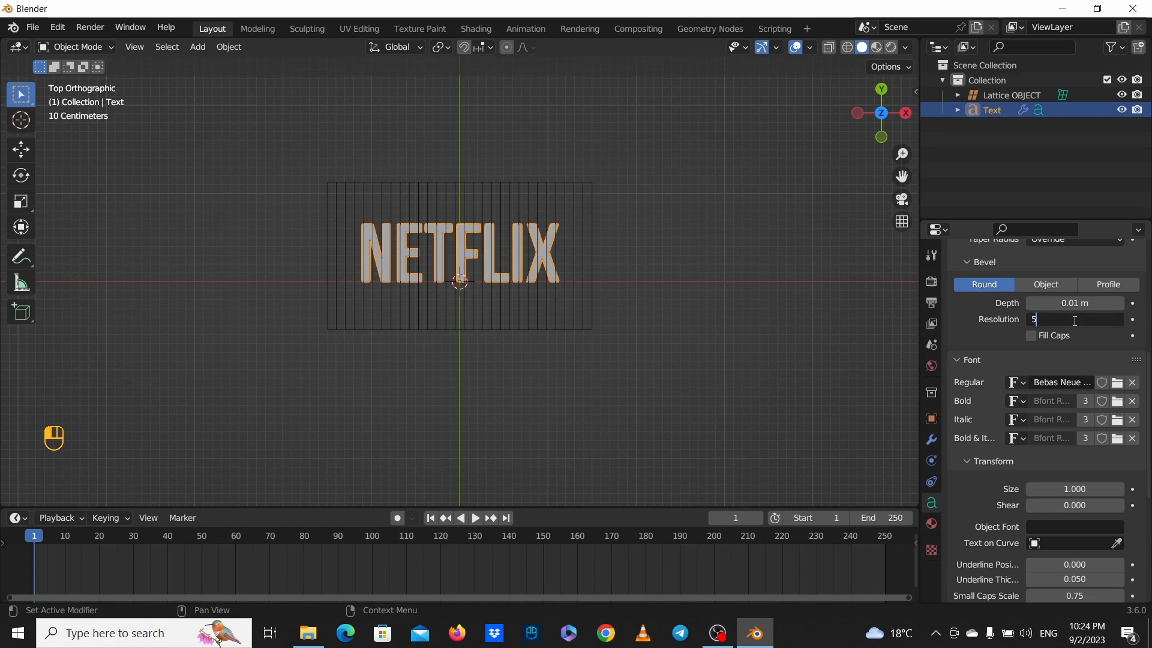
key("Return")
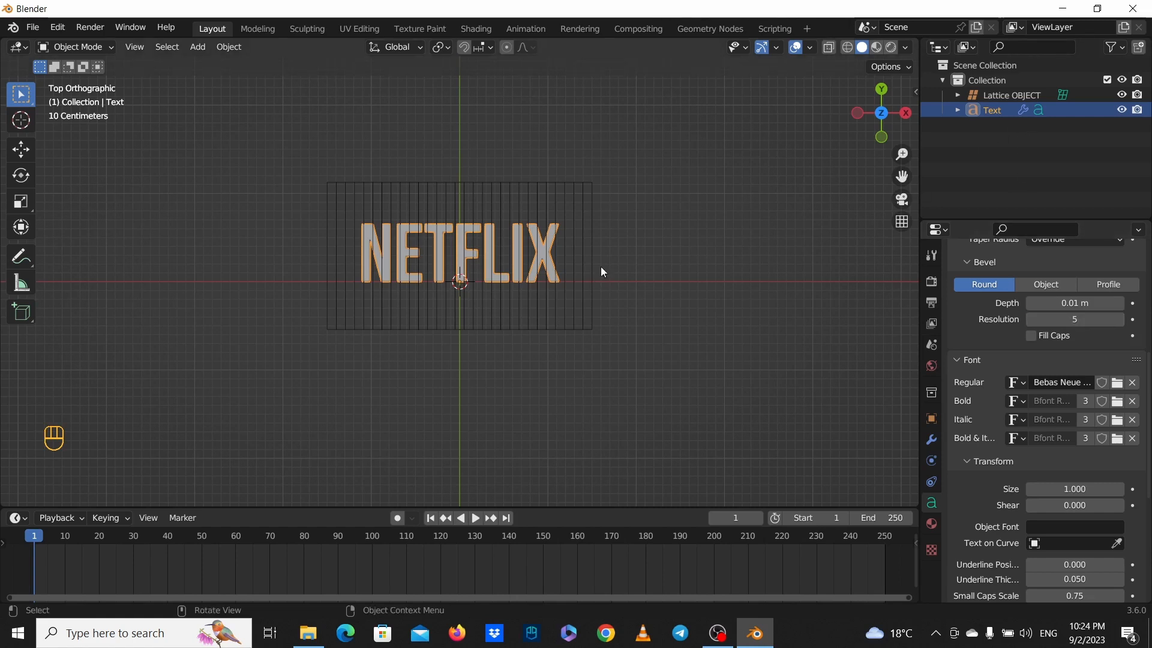
Put Lattice OBJECT in Edit Mode with proportional editing on and select the two middle control points of its lower edge.
left_click(1033, 95)
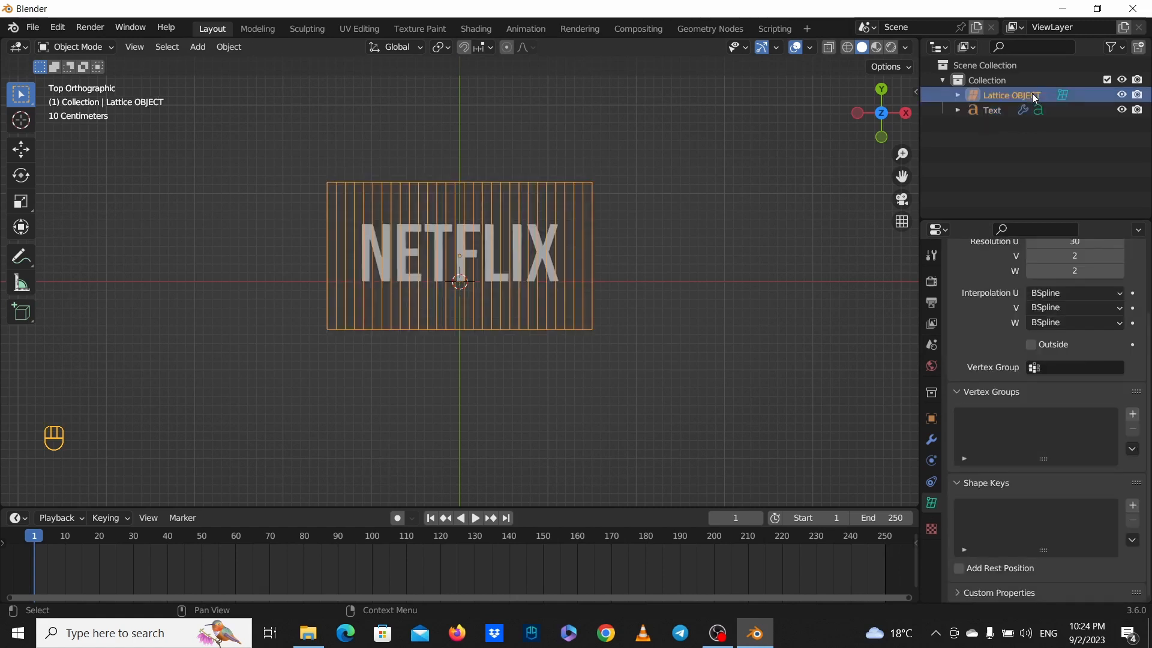
scroll(551, 338, "up", 1)
scroll(553, 336, "up", 1)
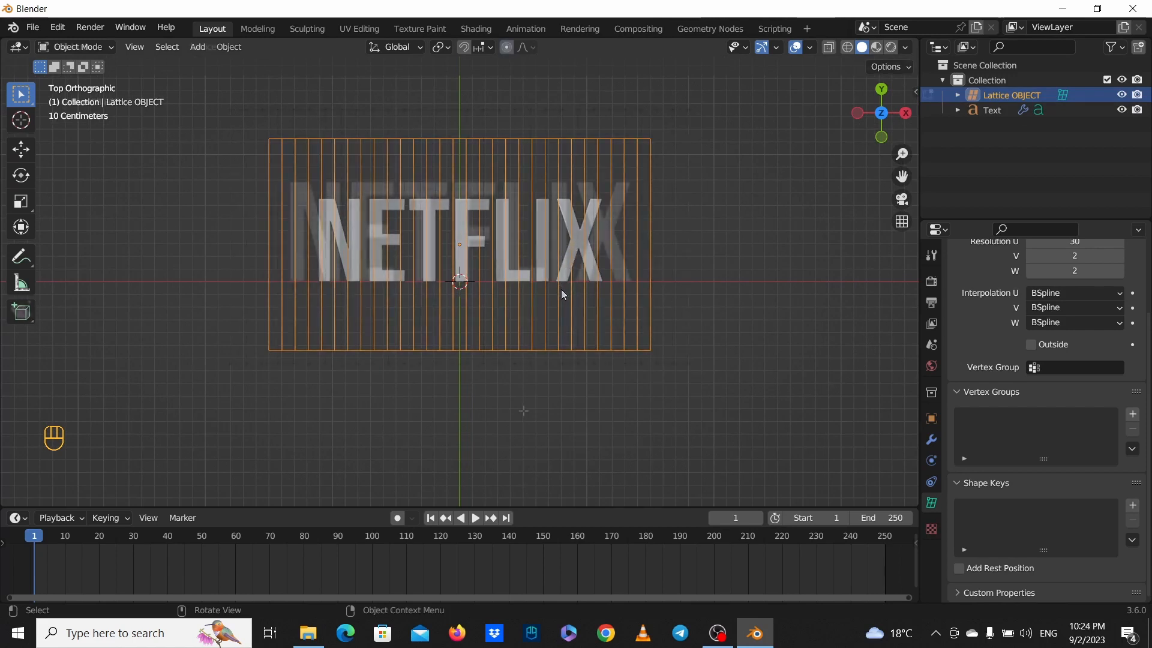
key("Tab")
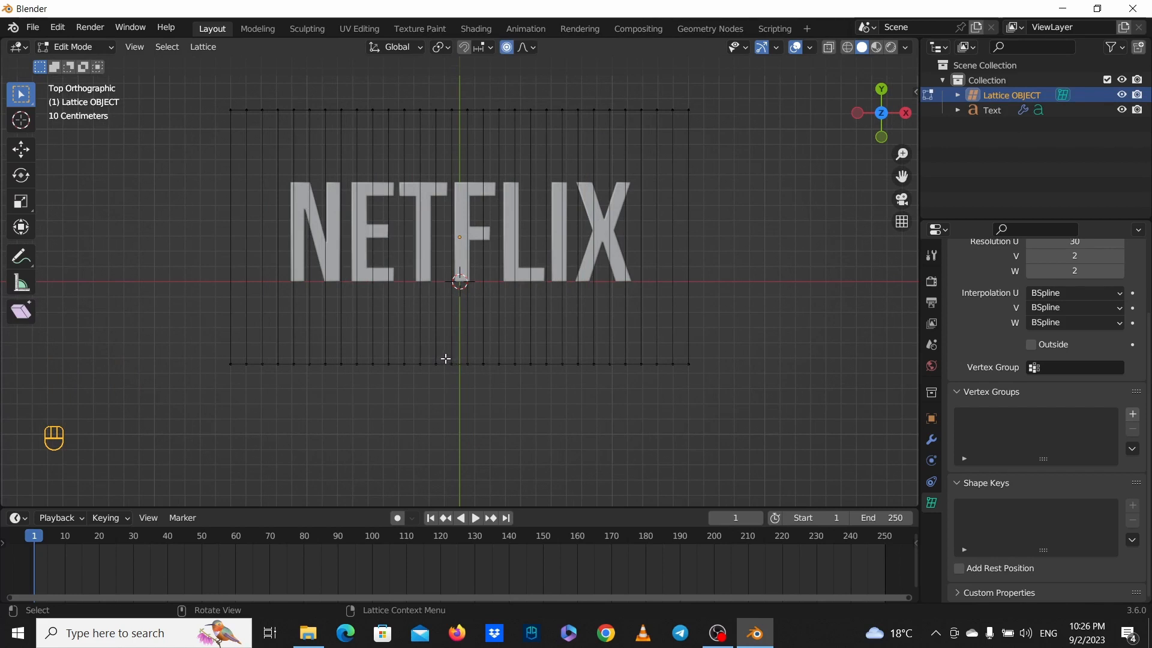
left_click_drag(445, 359, 477, 379)
scroll(521, 362, "down", 1)
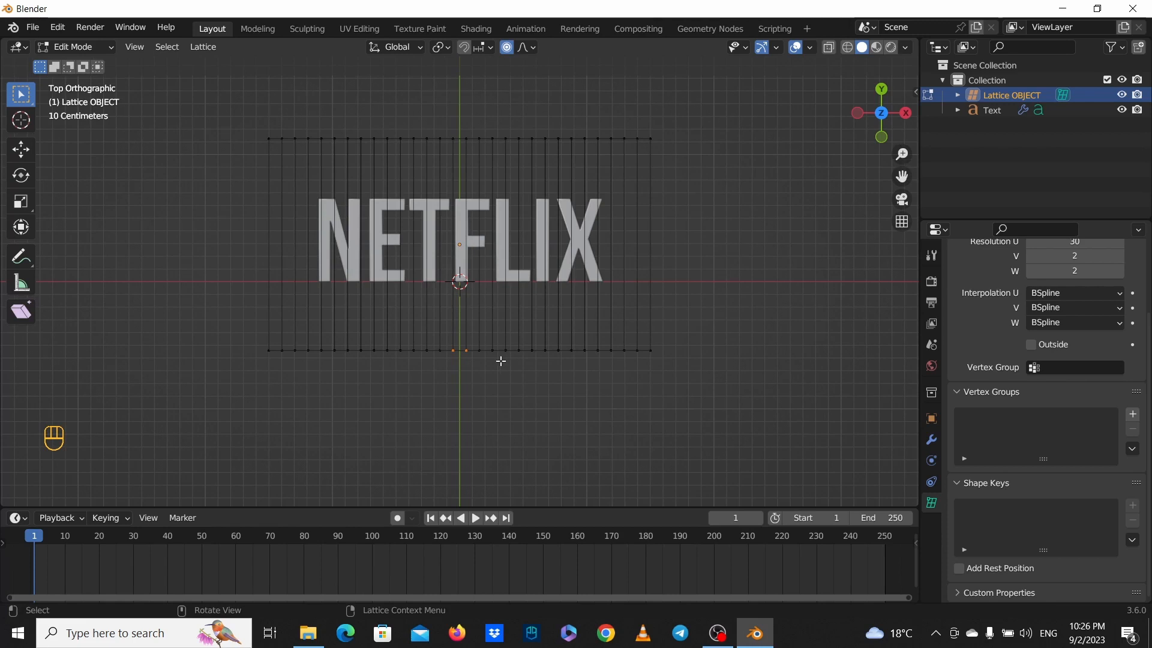
key("g")
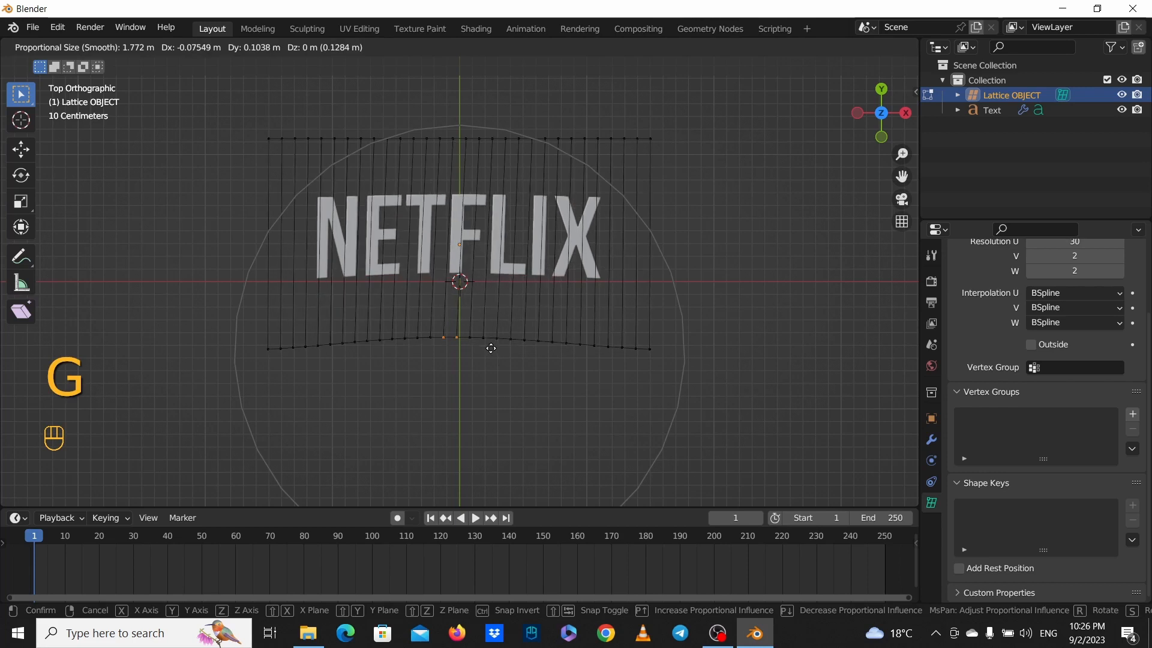
right_click(489, 346)
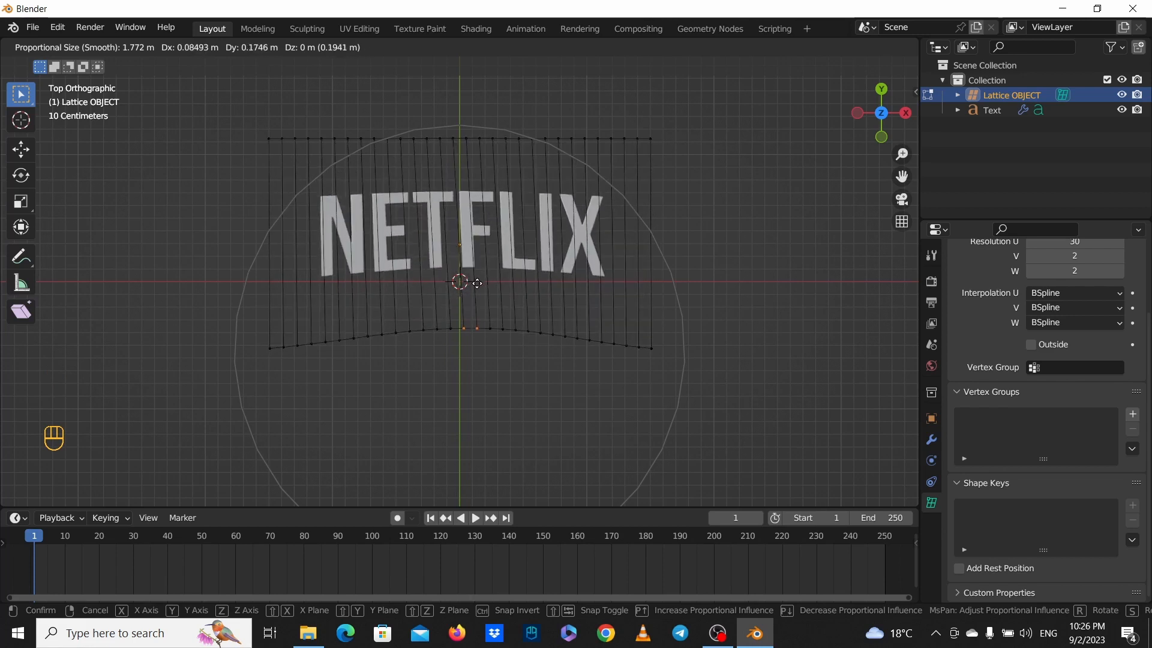
key("y")
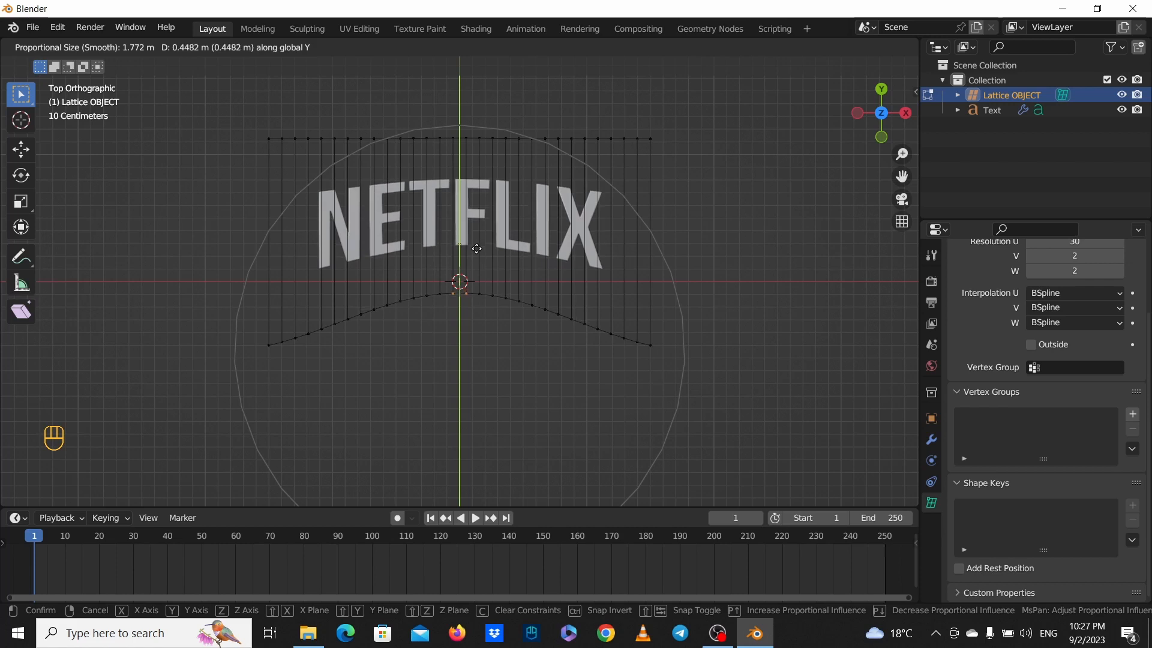
key("Escape")
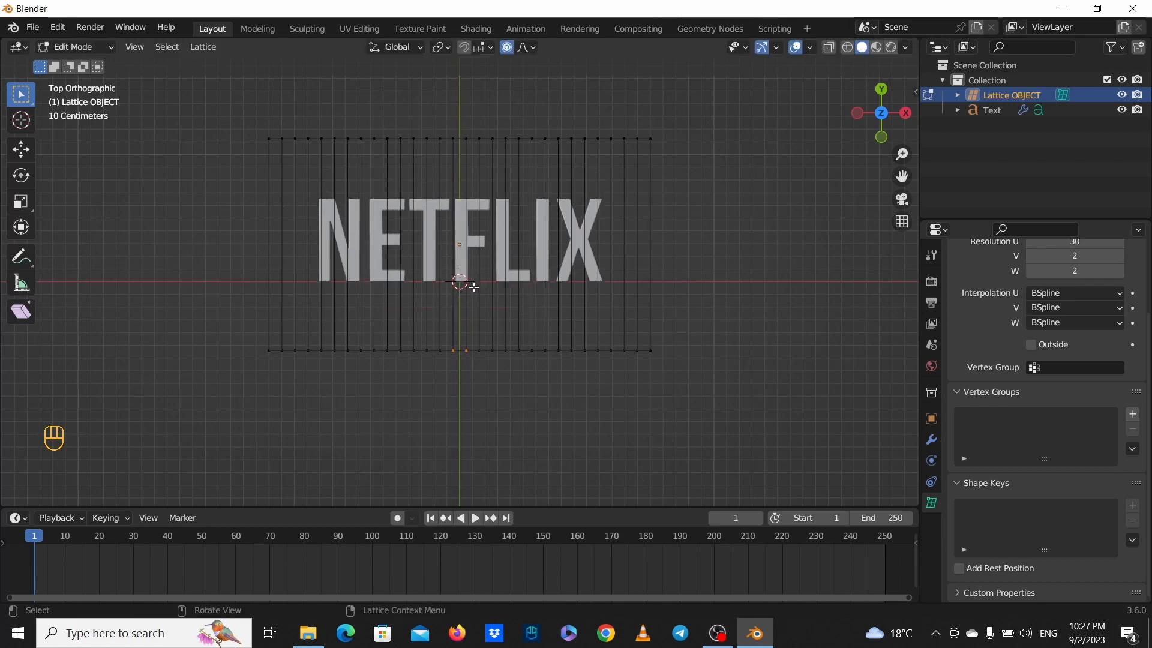
Move the selected lower lattice points about 0.64 m along global Y with a smooth proportional size of about 1.77 m.
key("g")
key("y")
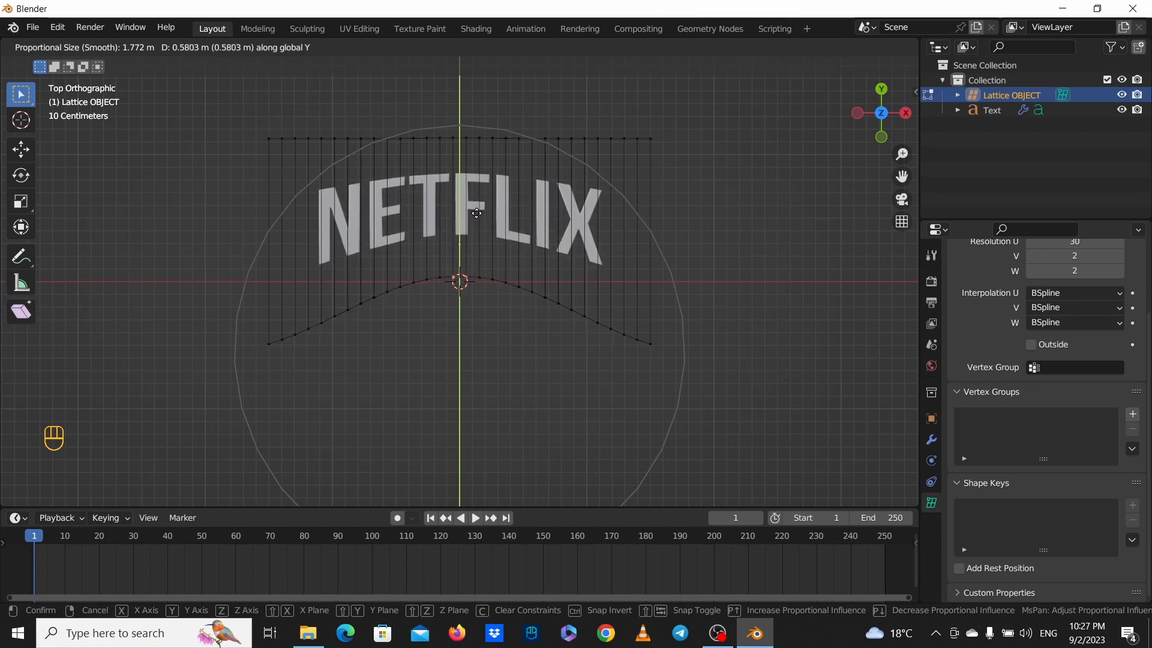
scroll(477, 239, "down", 3)
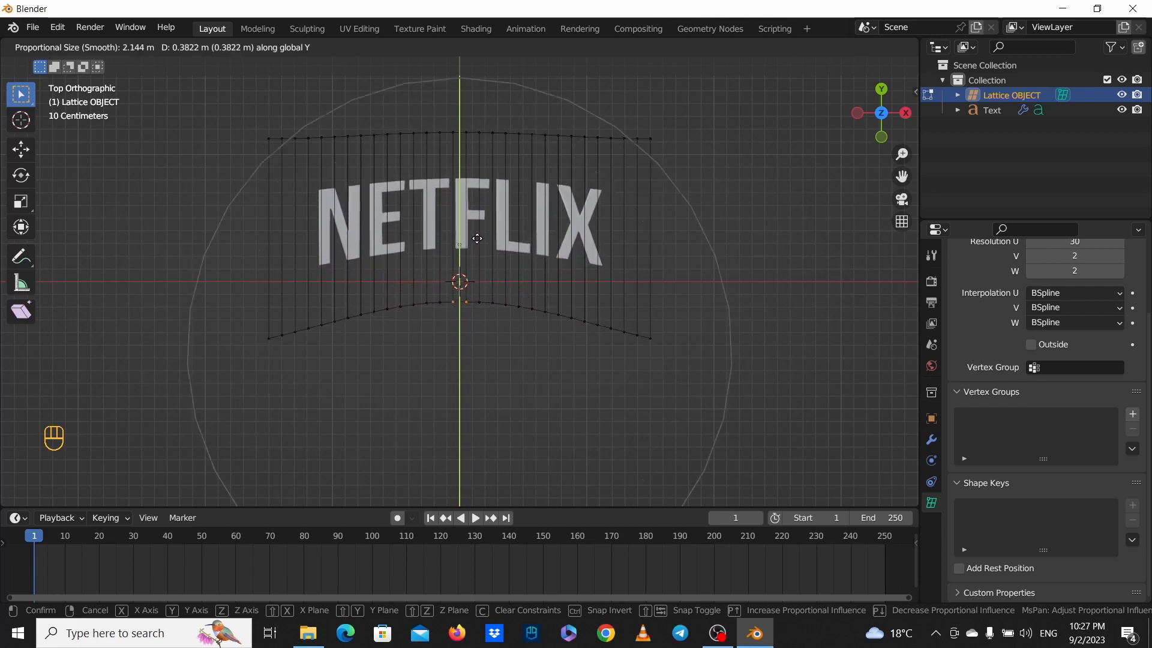
scroll(474, 228, "up", 7)
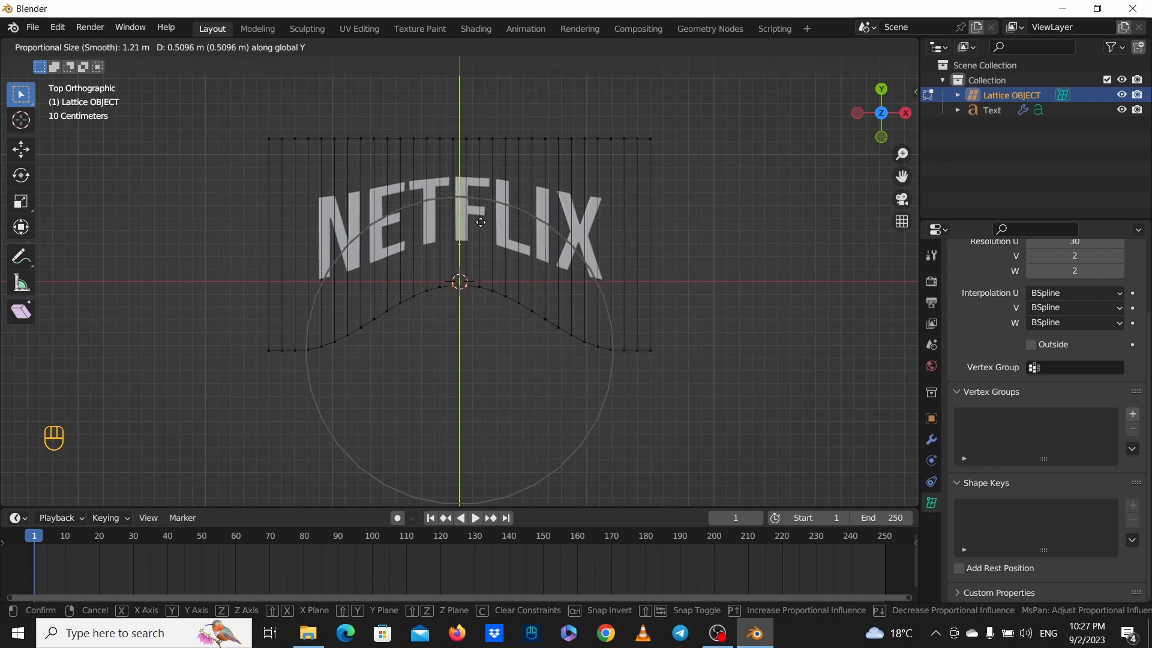
scroll(480, 225, "up", 4)
scroll(481, 222, "down", 9)
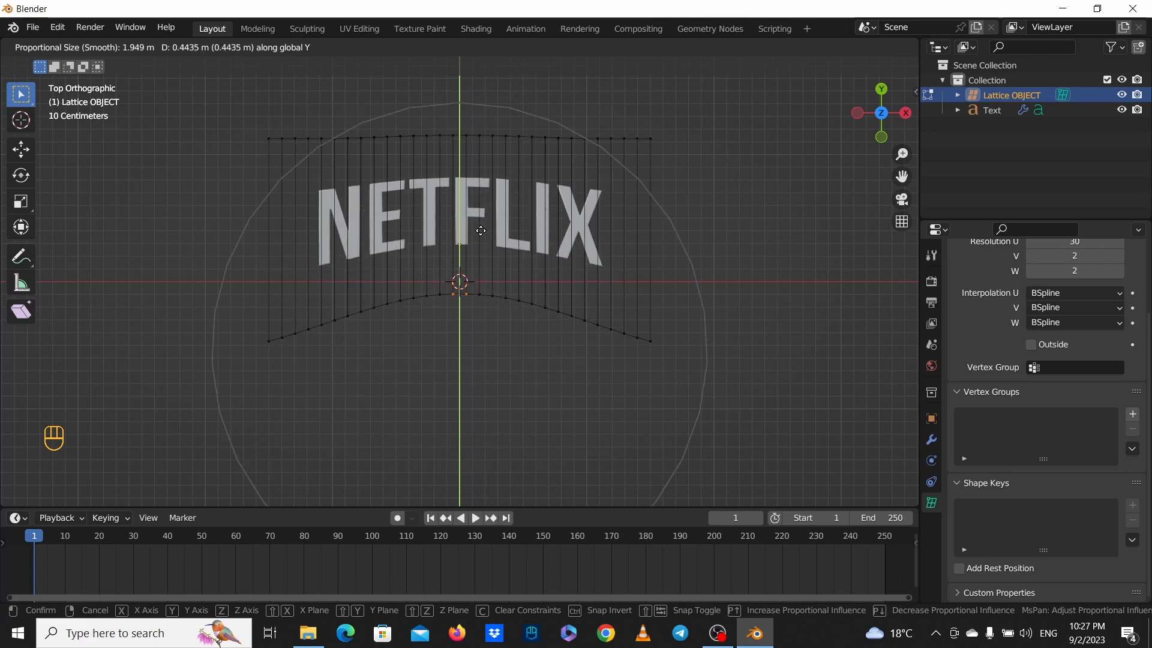
scroll(481, 227, "up", 1)
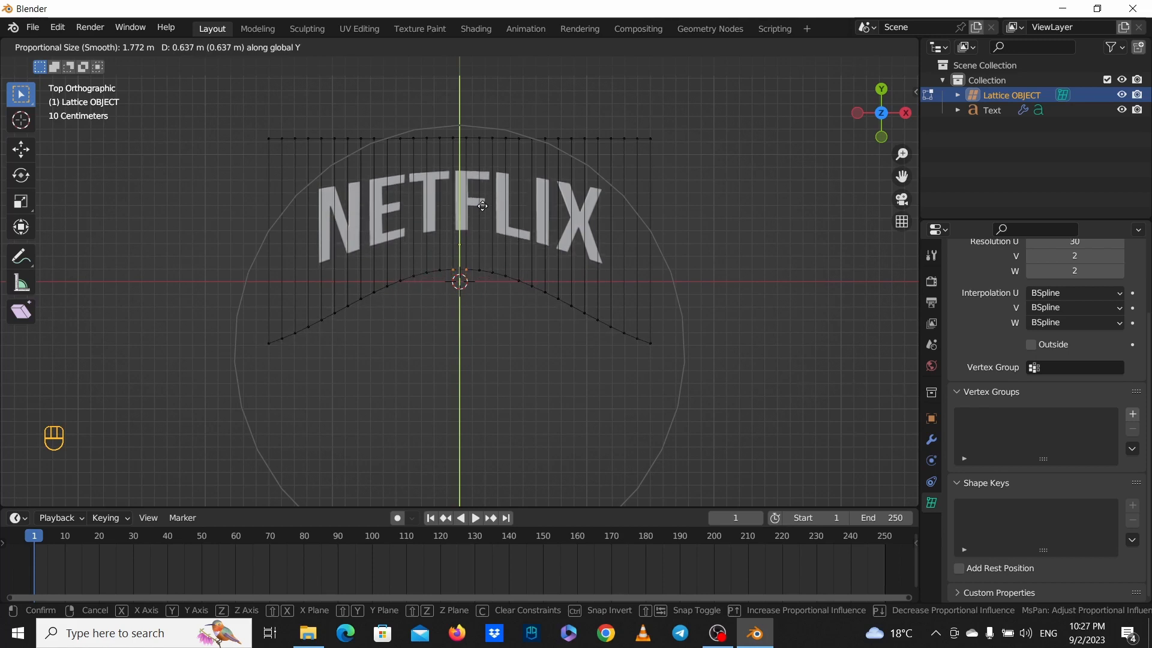
left_click(482, 206)
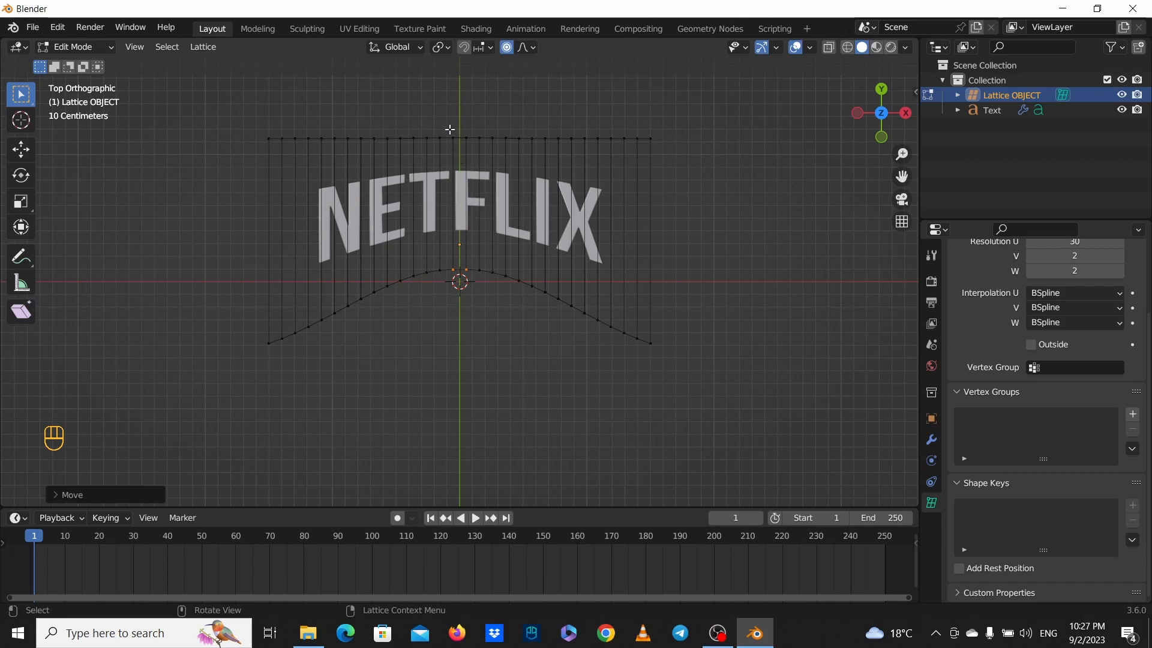
Move the two middle control points of the lattice's upper edge about -0.25 m along global Y with a smooth proportional size of about 1.61 m.
left_click_drag(449, 129, 474, 150)
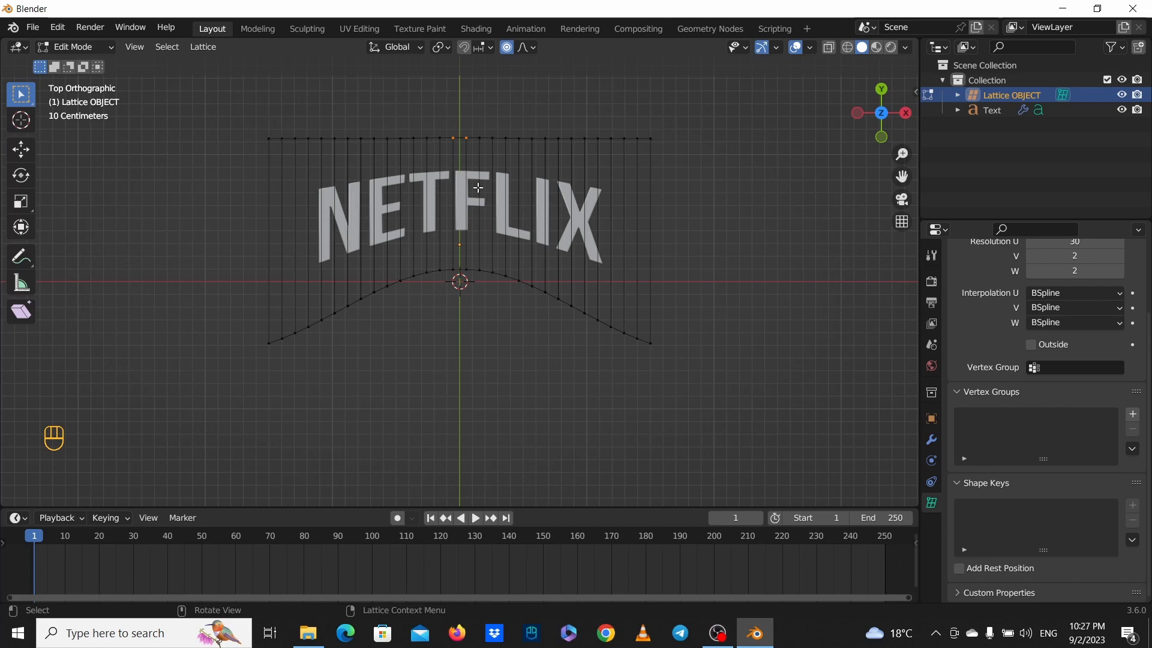
key("g")
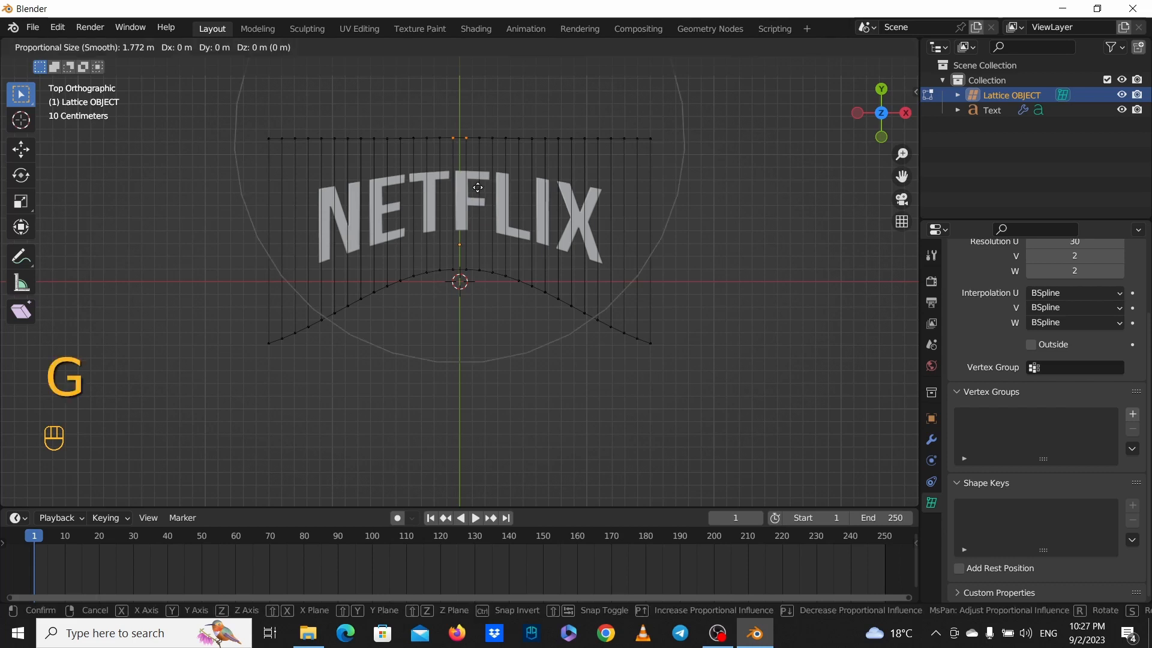
key("y")
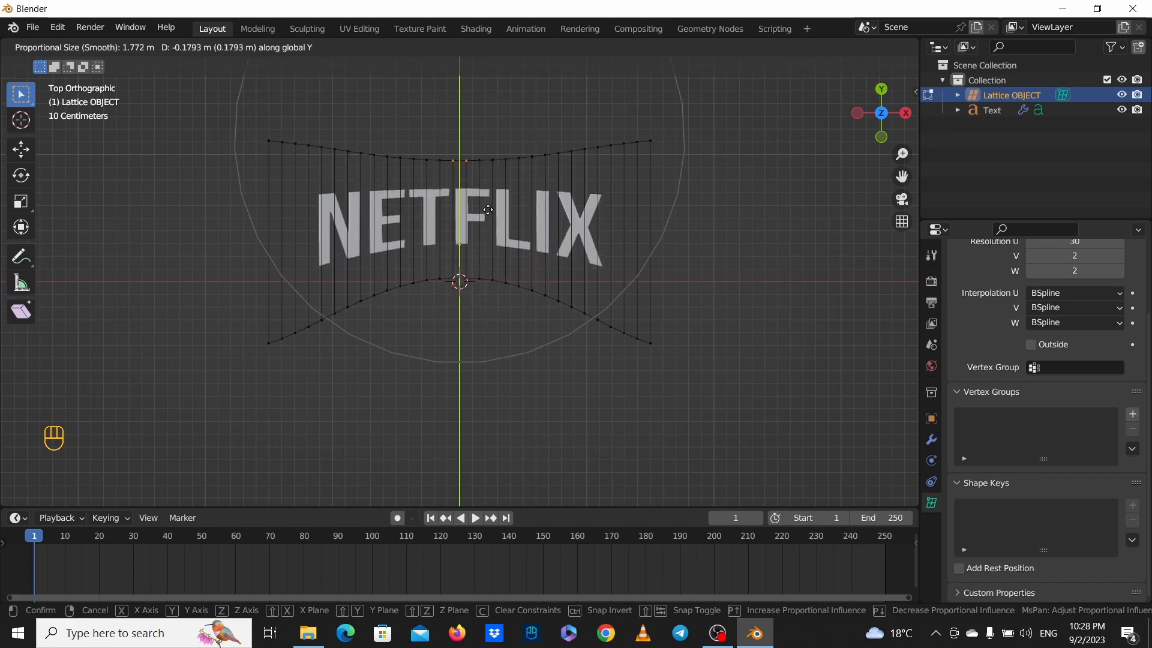
scroll(487, 209, "up", 2)
scroll(488, 210, "down", 1)
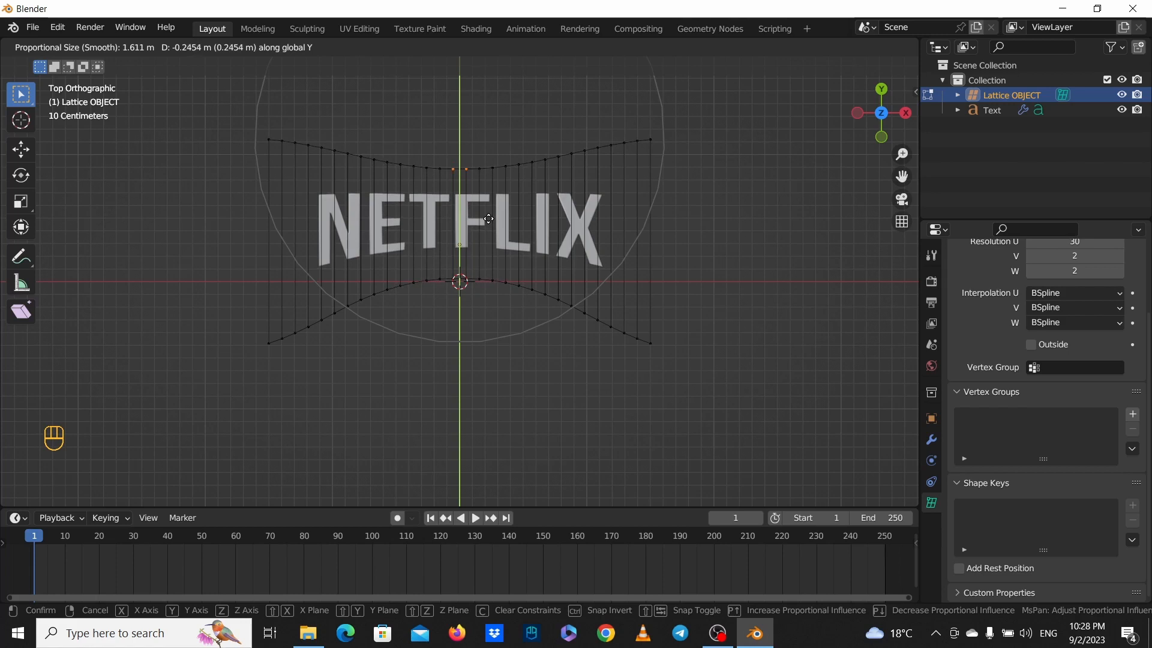
left_click(488, 219)
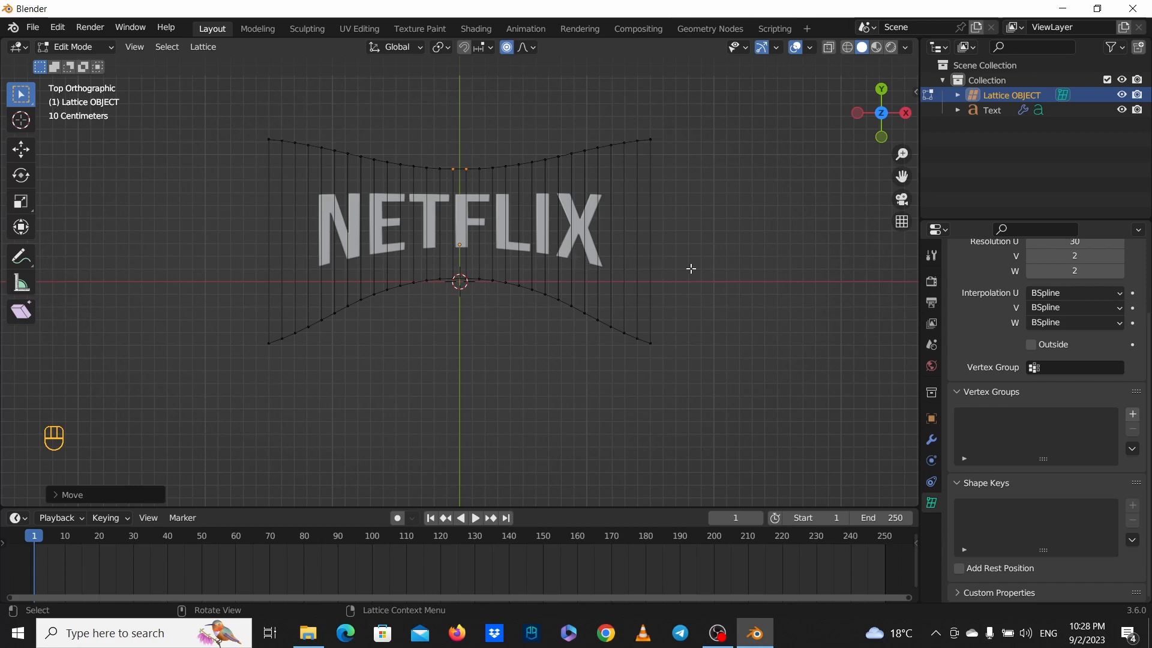
key("Tab")
key("Tab")
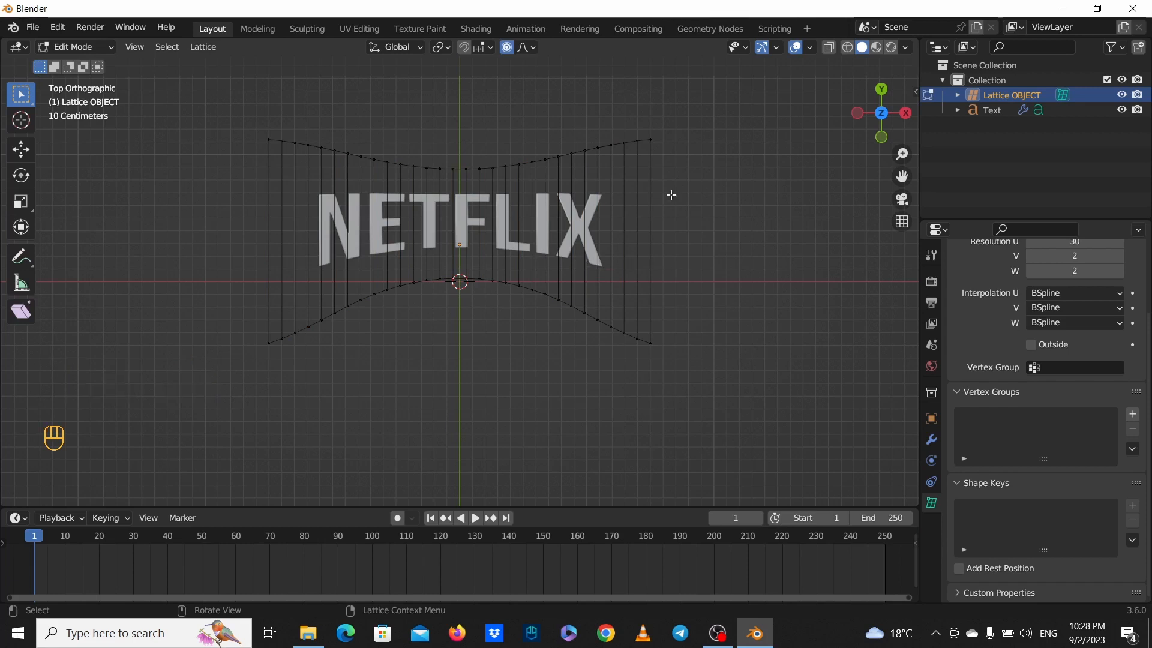
left_click(986, 111)
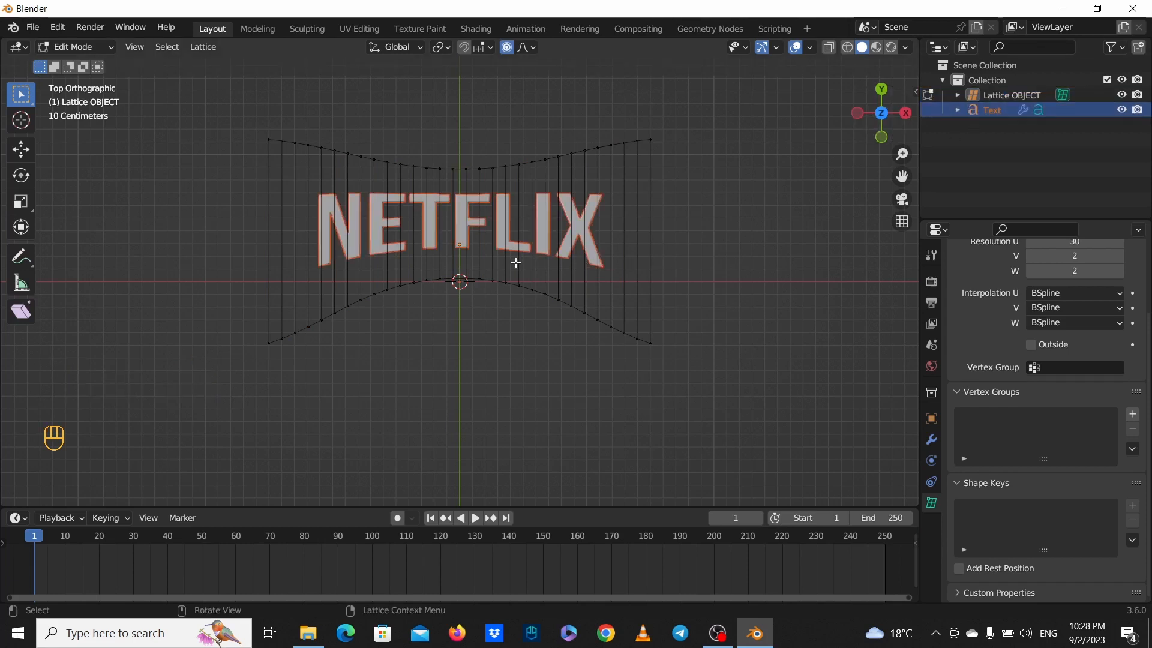
key("g")
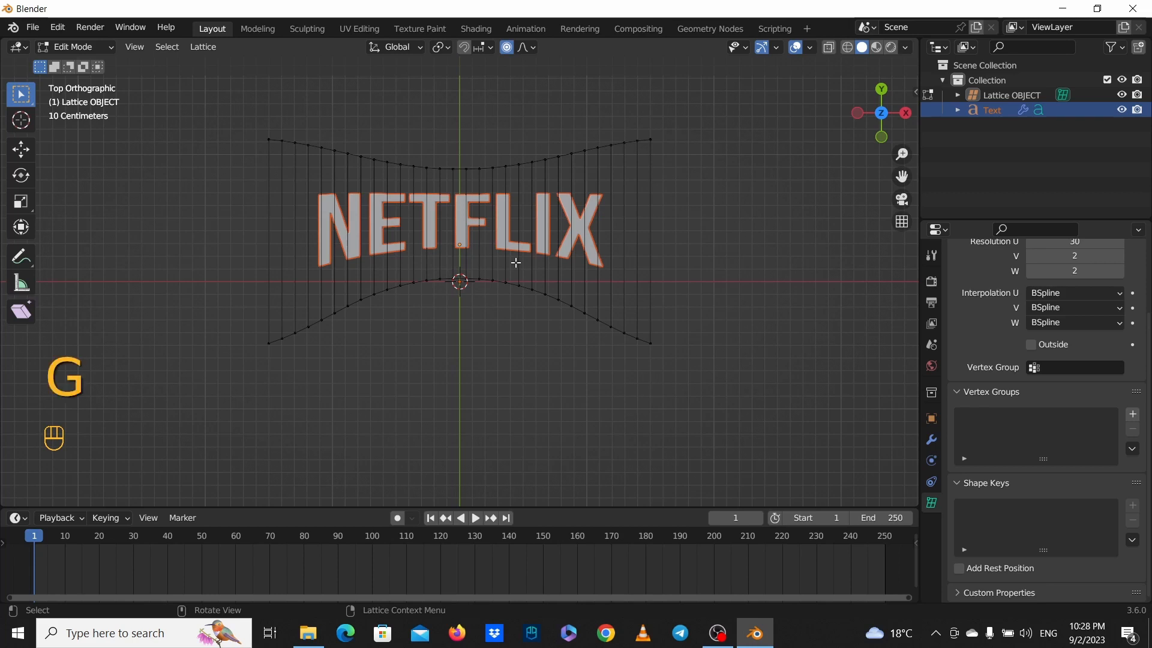
key("y")
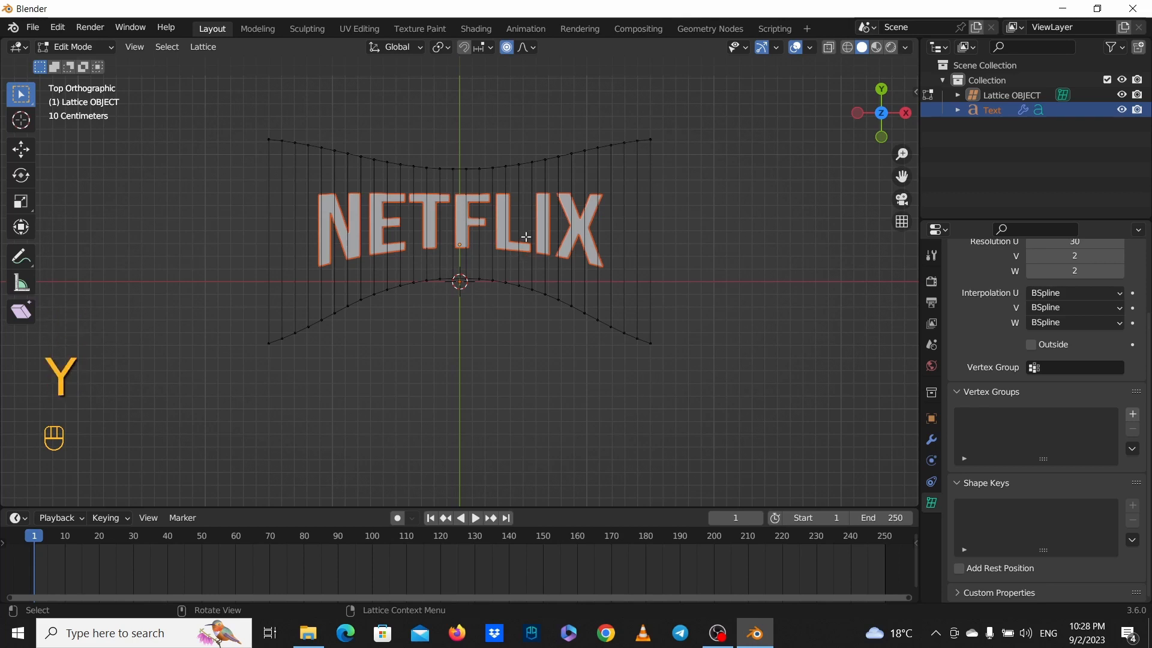
right_click(526, 237)
Leave lattice Edit Mode and move the NETFLIX text object about 0.15 m along global Y.
key("Tab")
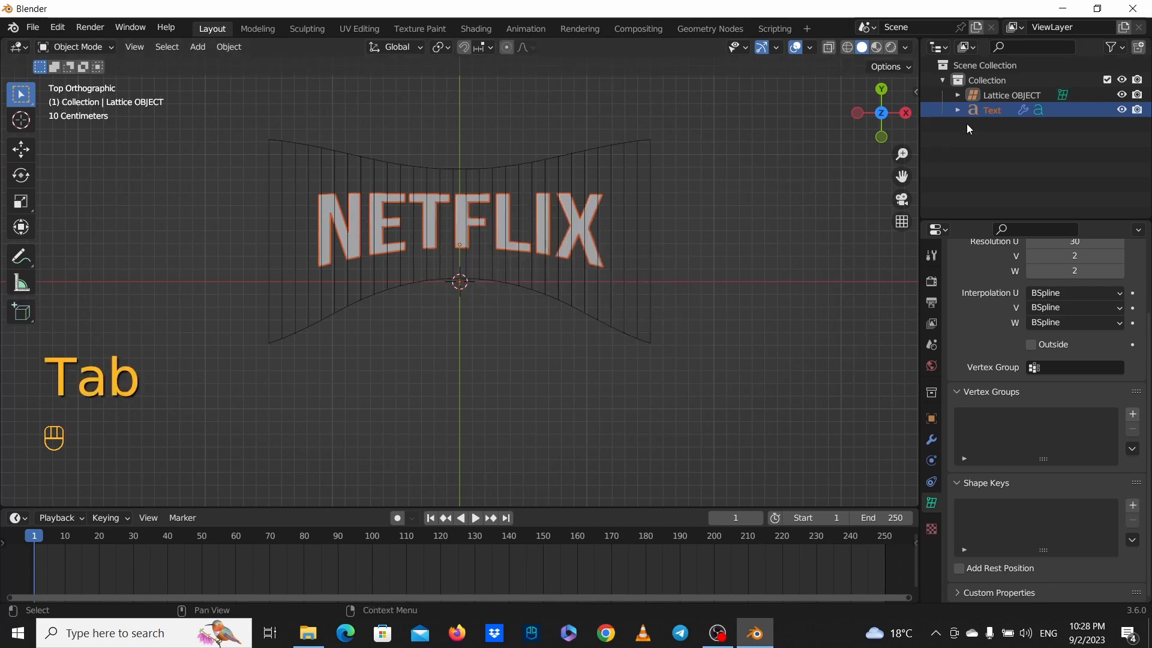
left_click(984, 95)
left_click(995, 111)
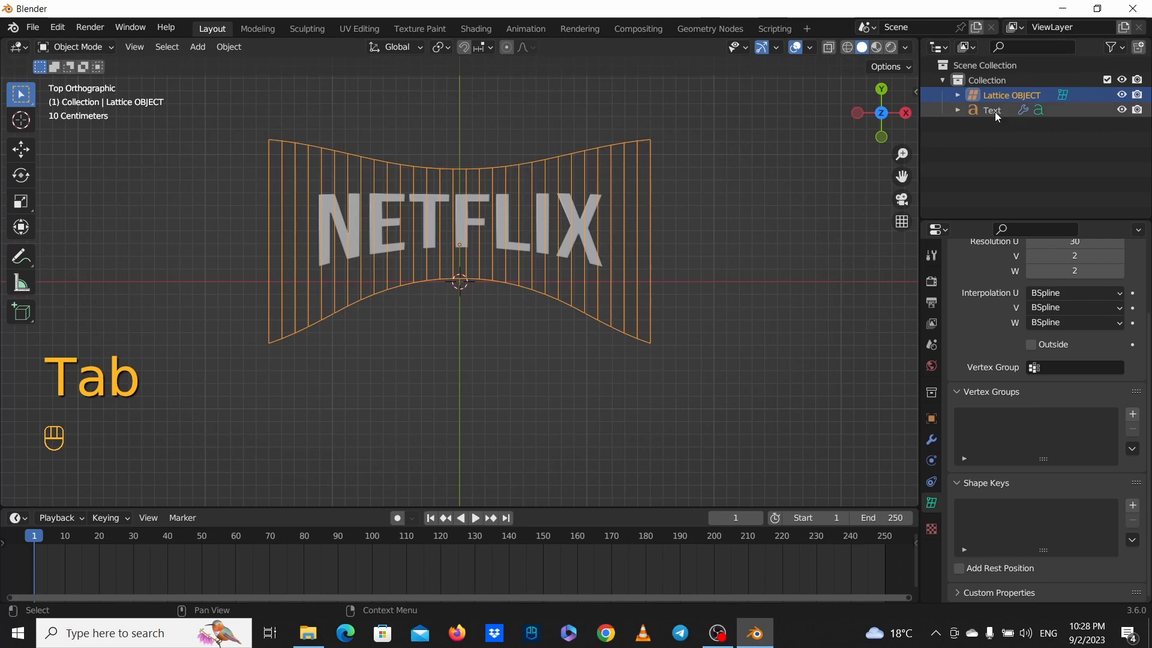
key("g")
left_click(541, 243)
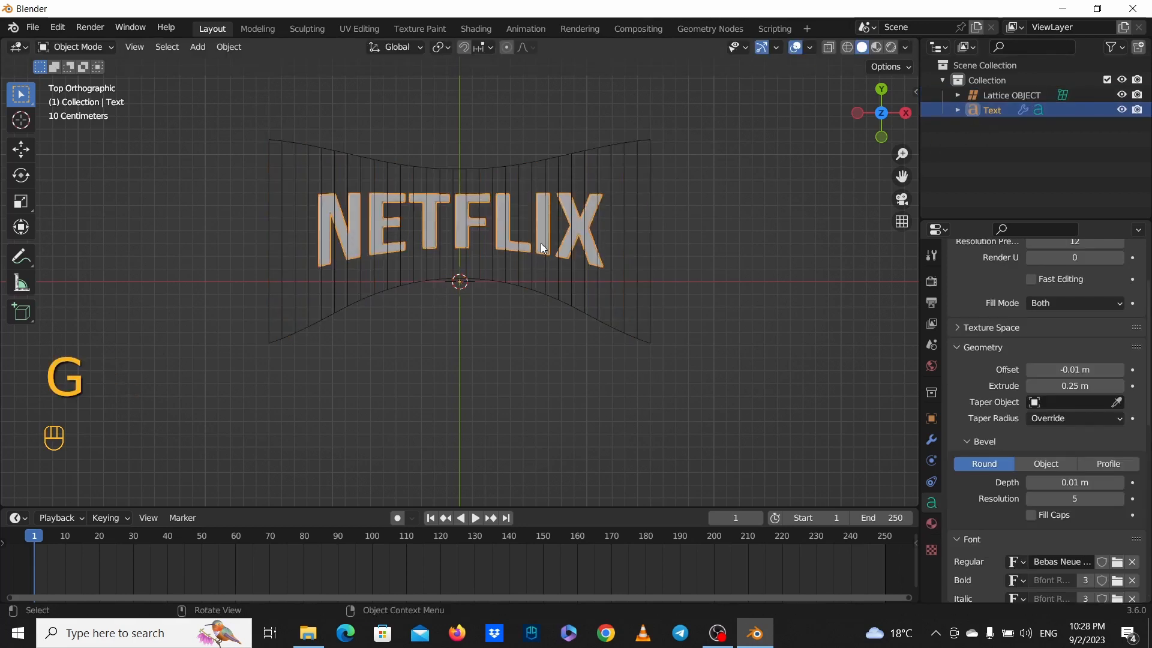
key("g")
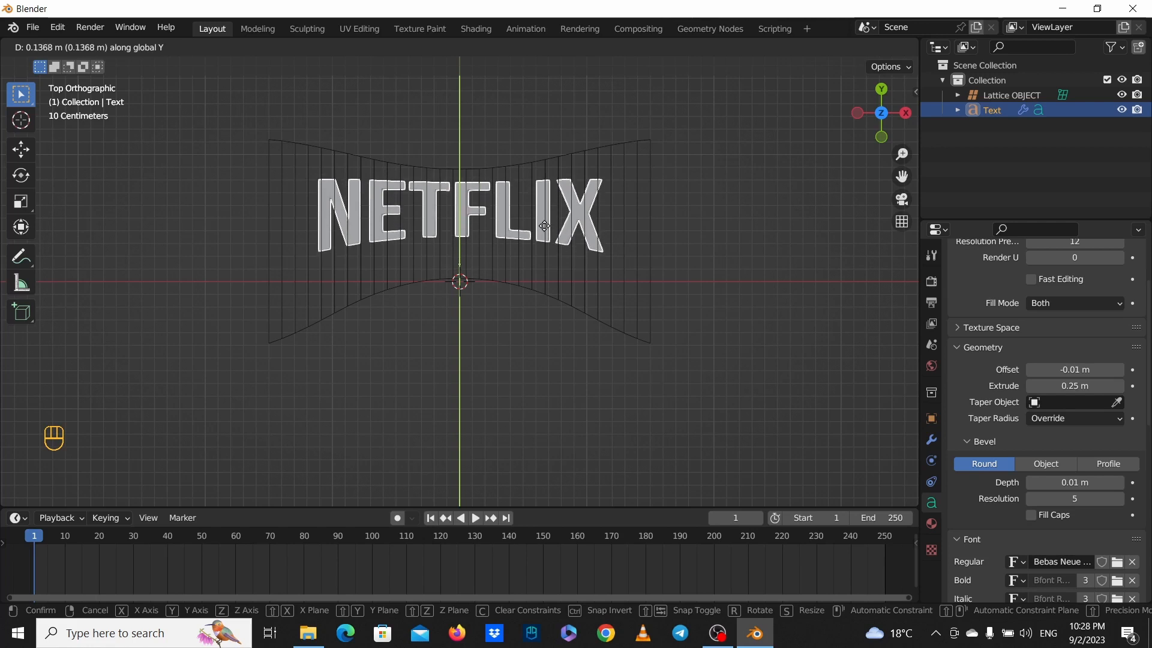
left_click(546, 243)
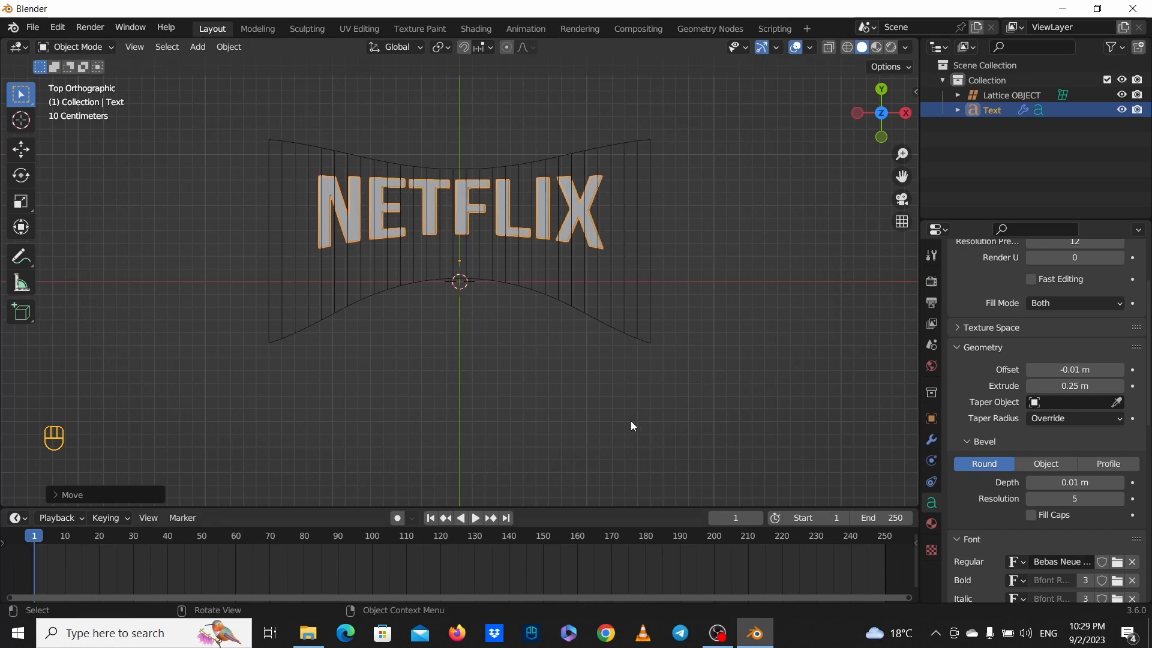
left_click(717, 631)
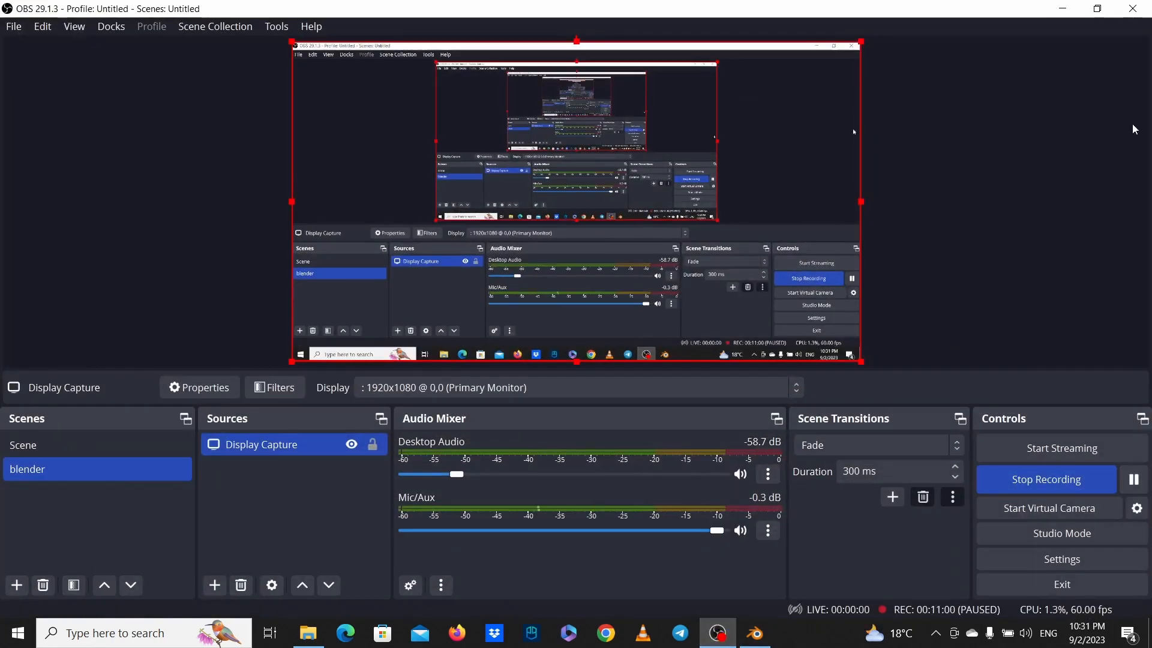
left_click(755, 633)
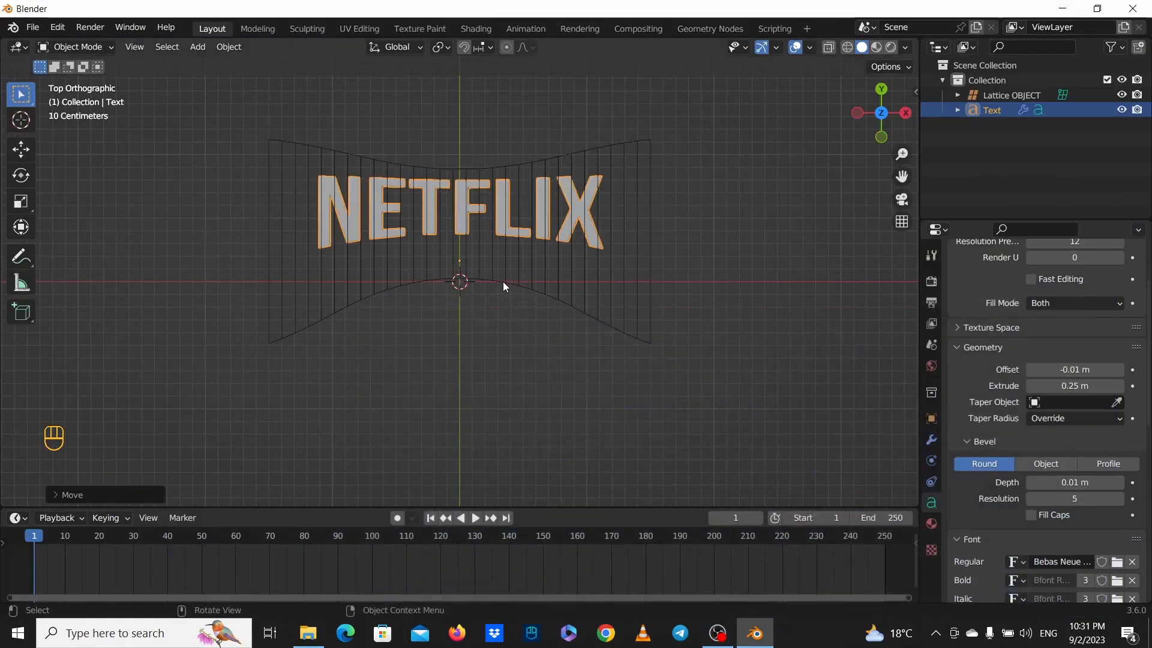
scroll(548, 272, "up", 2)
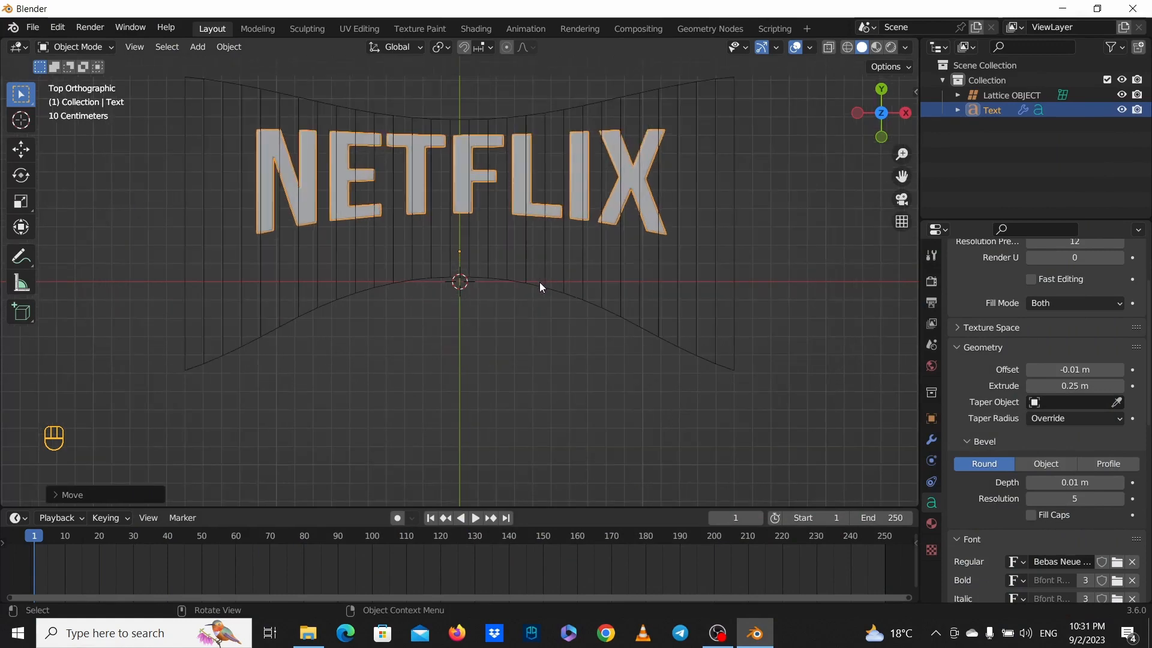
key("Tab")
key("Tab")
scroll(481, 247, "down", 3)
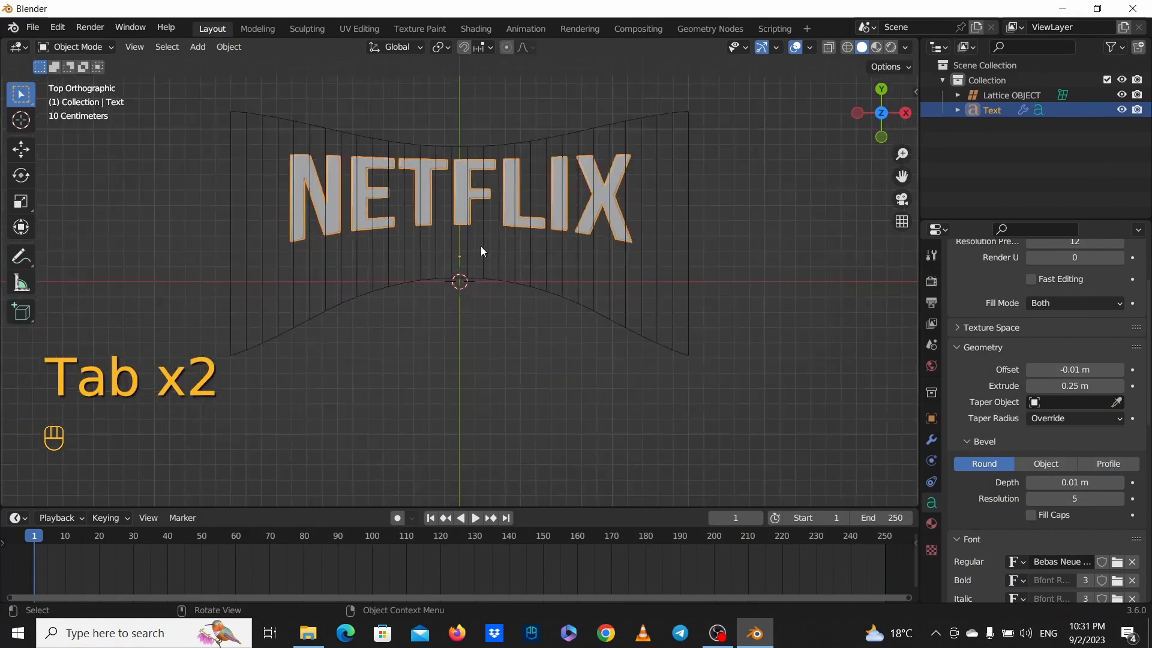
Edit Lattice OBJECT and move its two middle lower control points about 0.12 m along global Y with a proportional size of about 1.61 m.
left_click(1012, 95)
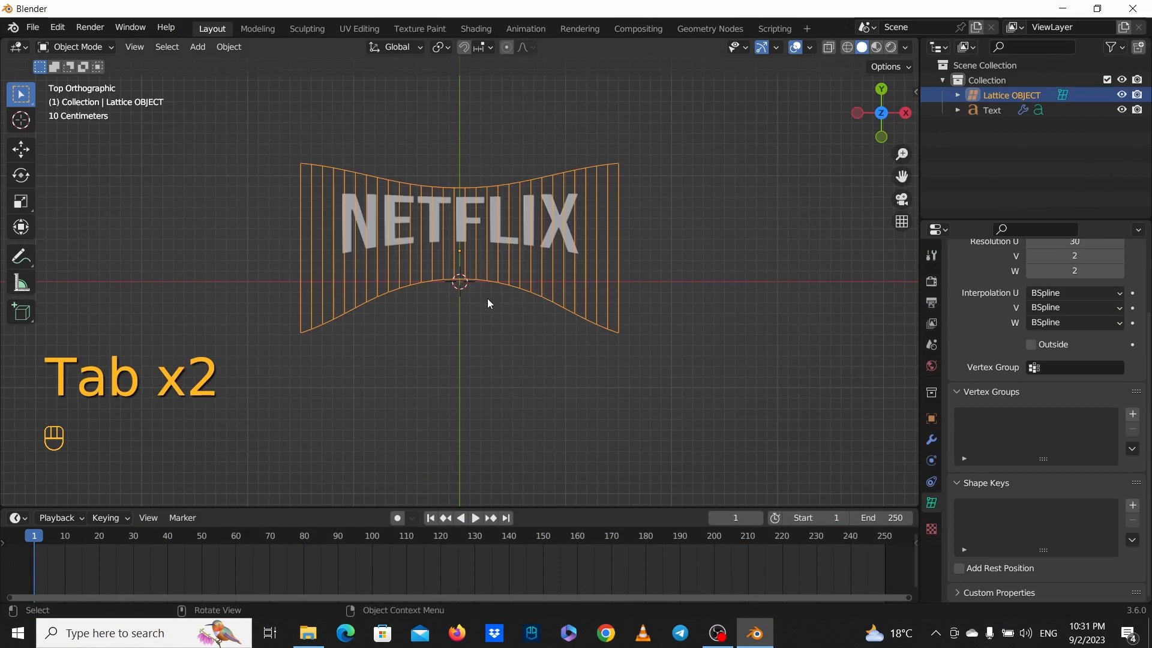
scroll(492, 297, "up", 1)
key("Tab")
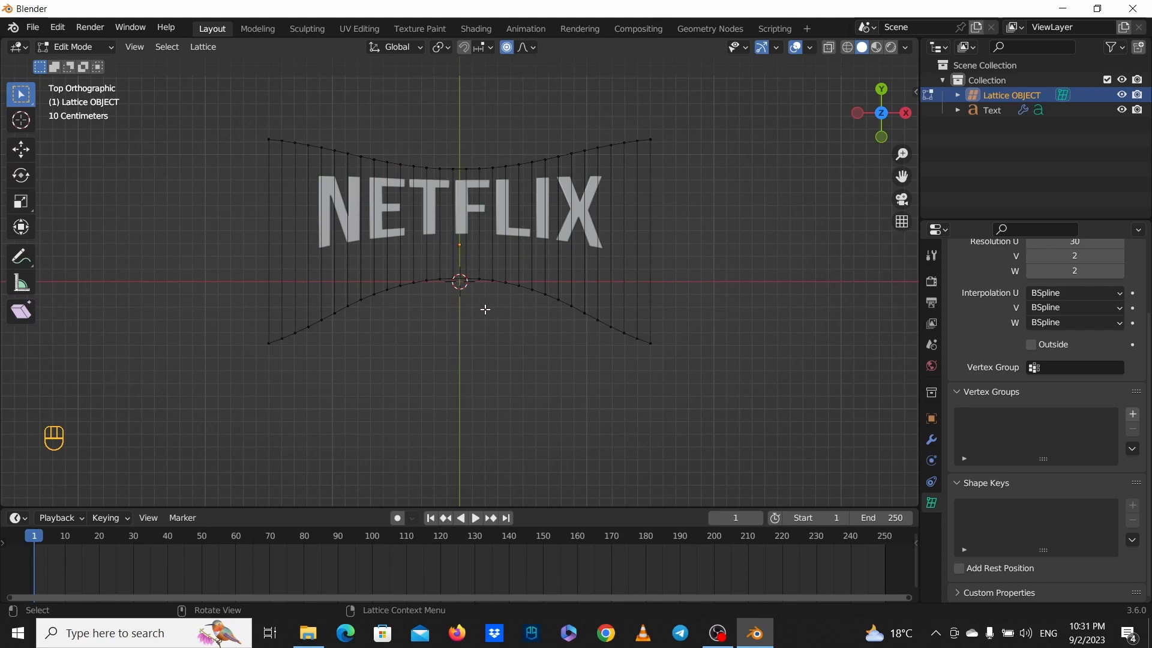
left_click_drag(449, 272, 471, 292)
scroll(492, 307, "up", 4)
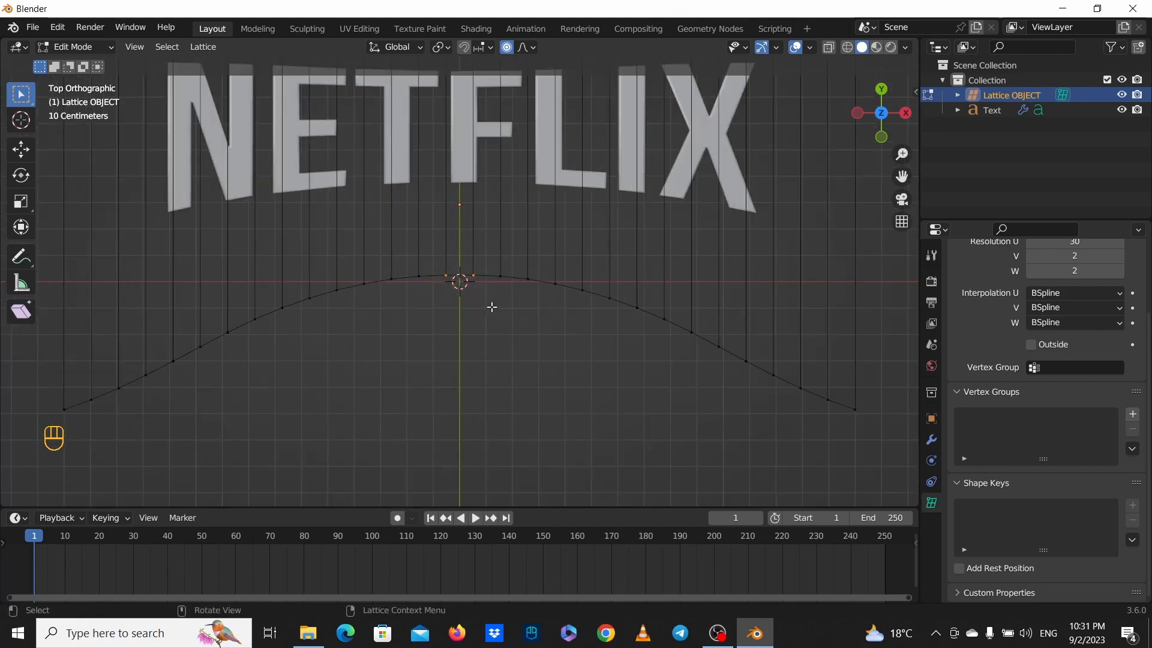
scroll(492, 308, "down", 3)
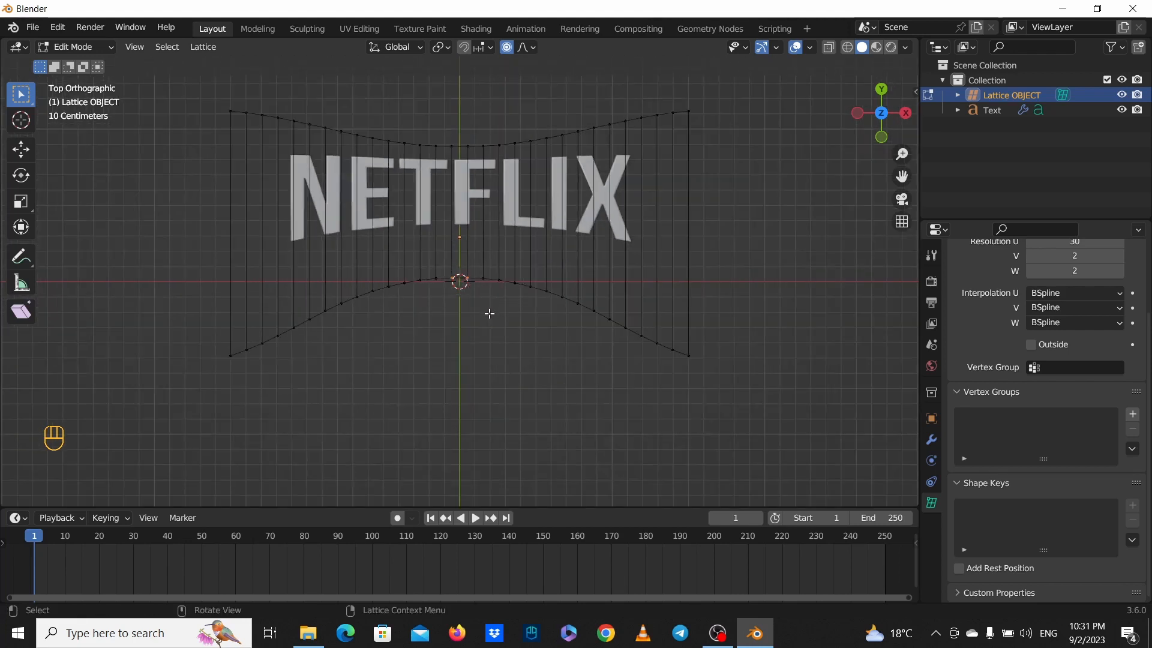
scroll(490, 313, "down", 2)
key("g")
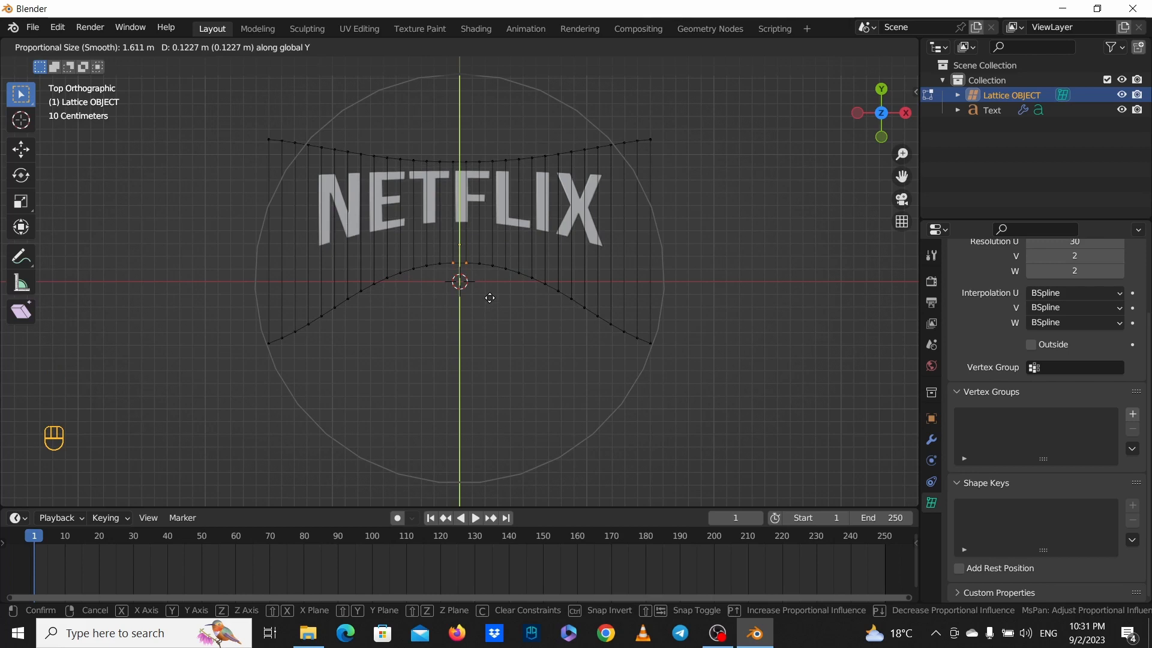
left_click(489, 299)
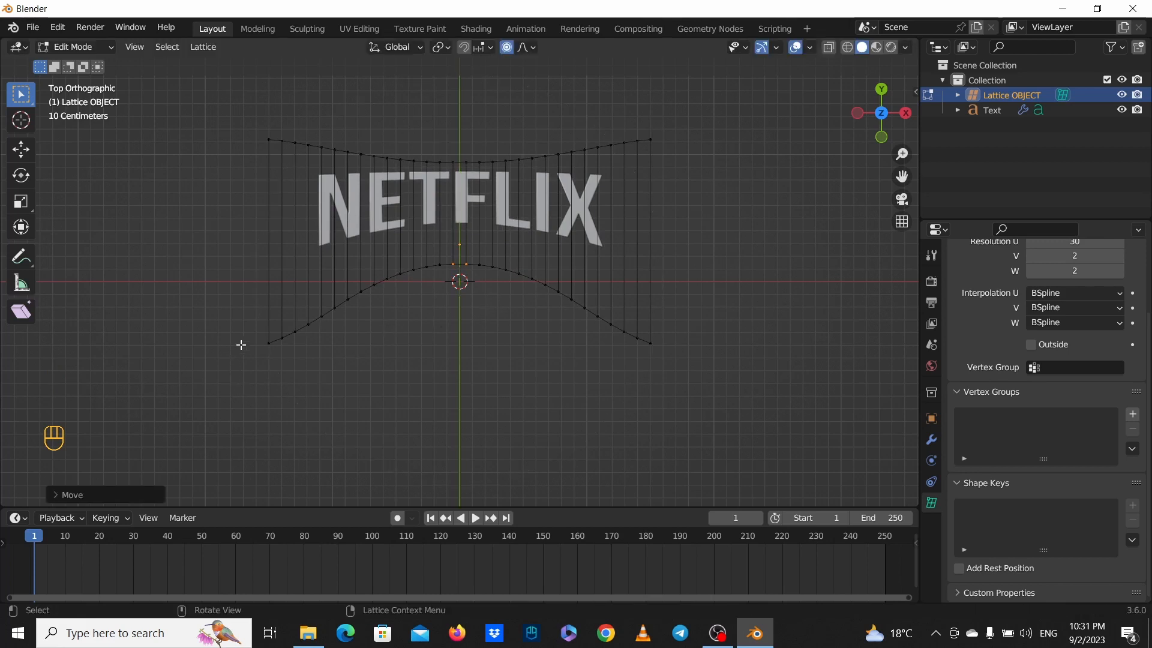
Move the two outermost control points of the lattice's lower edge about 0.014 m along global Y with a proportional size of about 0.83 m.
left_click_drag(243, 337, 276, 361)
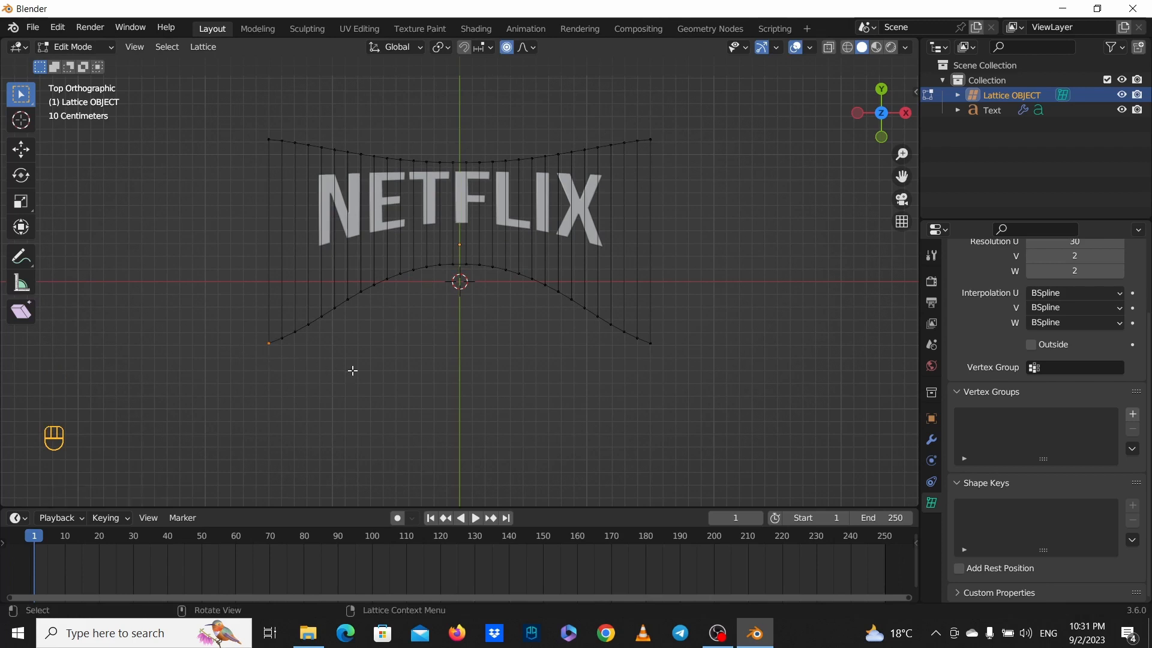
left_click_drag(640, 334, 655, 363, "shift")
left_click_drag(262, 341, 282, 360)
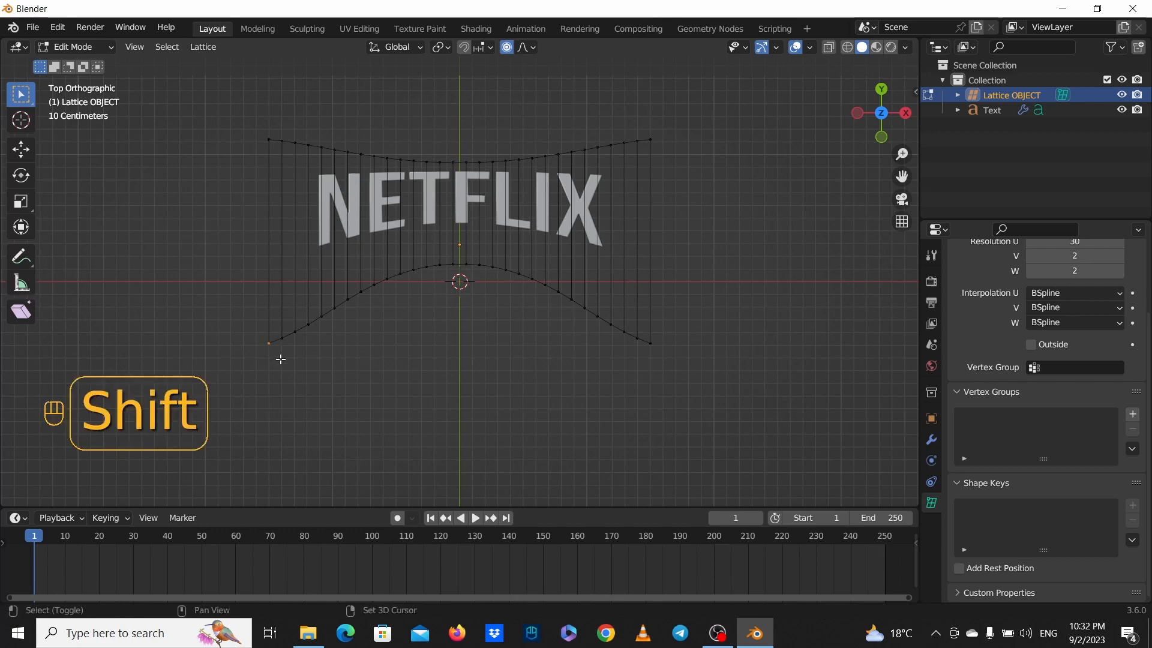
left_click_drag(648, 330, 657, 369, "shift")
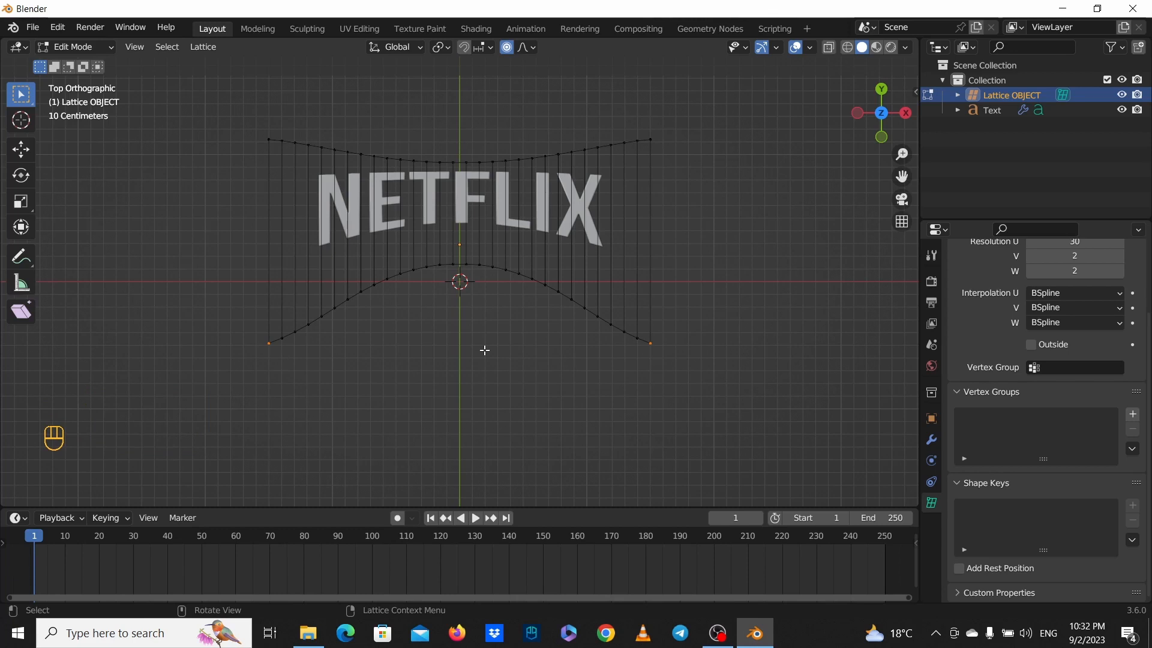
key("g")
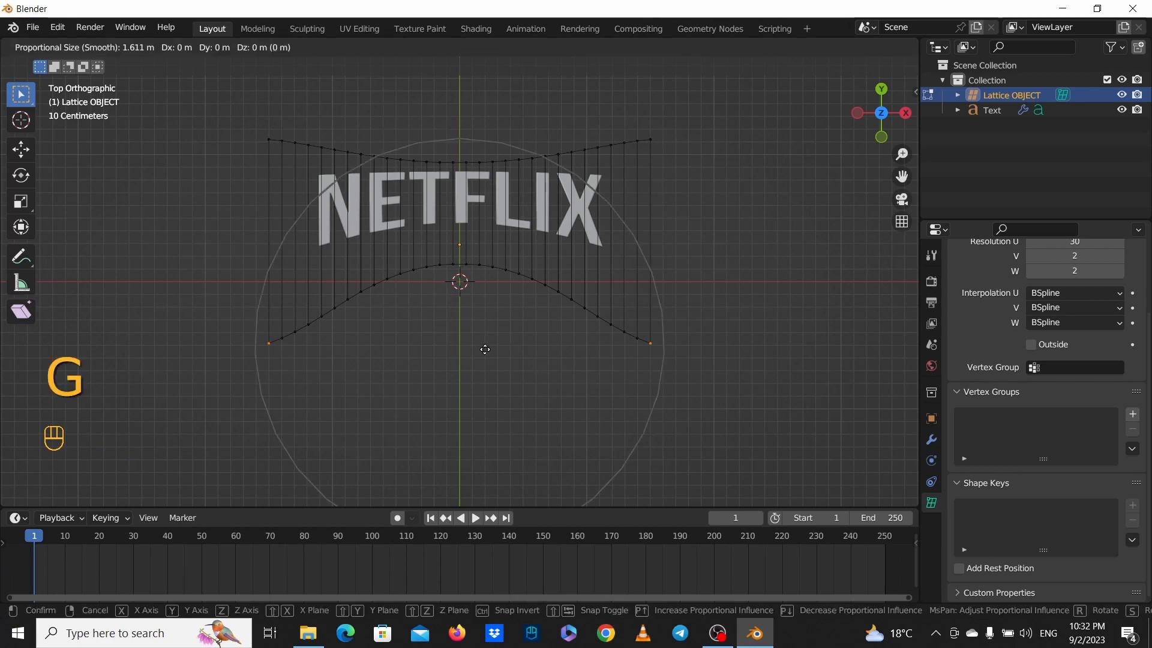
key("y")
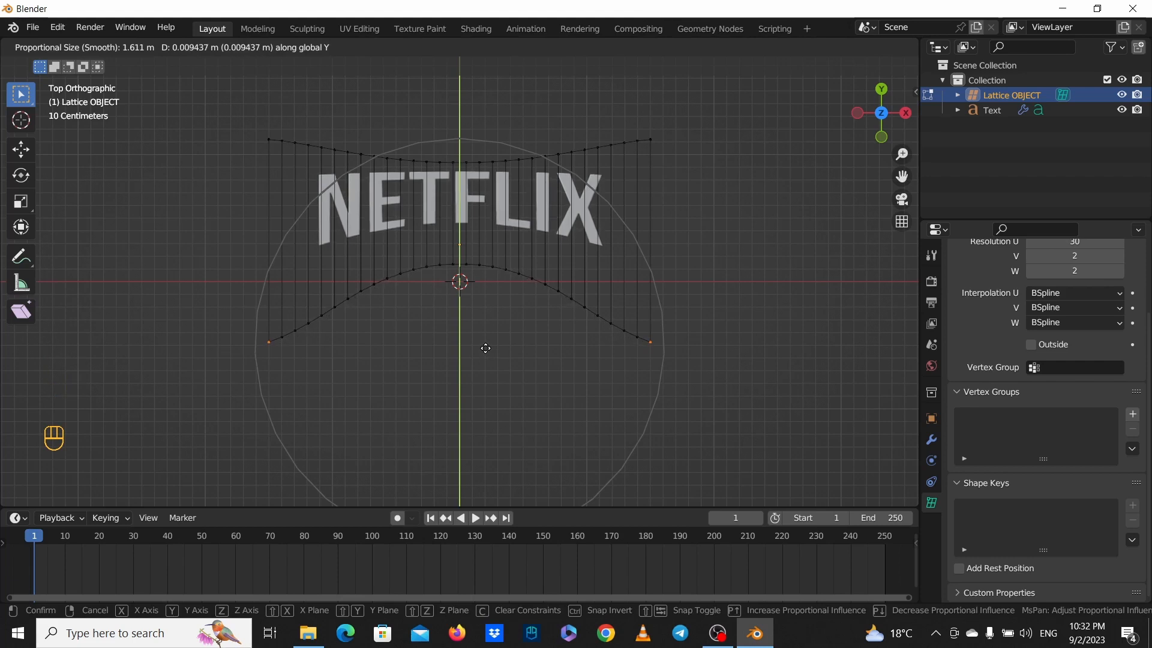
scroll(485, 348, "up", 3)
scroll(485, 348, "up", 3)
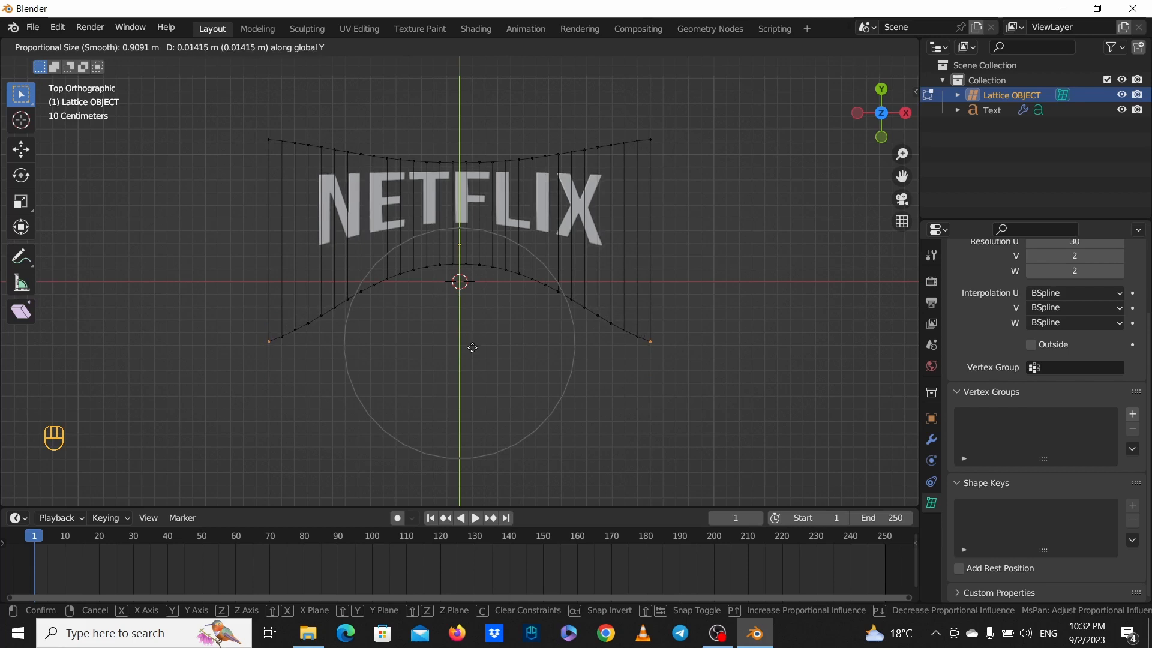
scroll(472, 347, "up", 1)
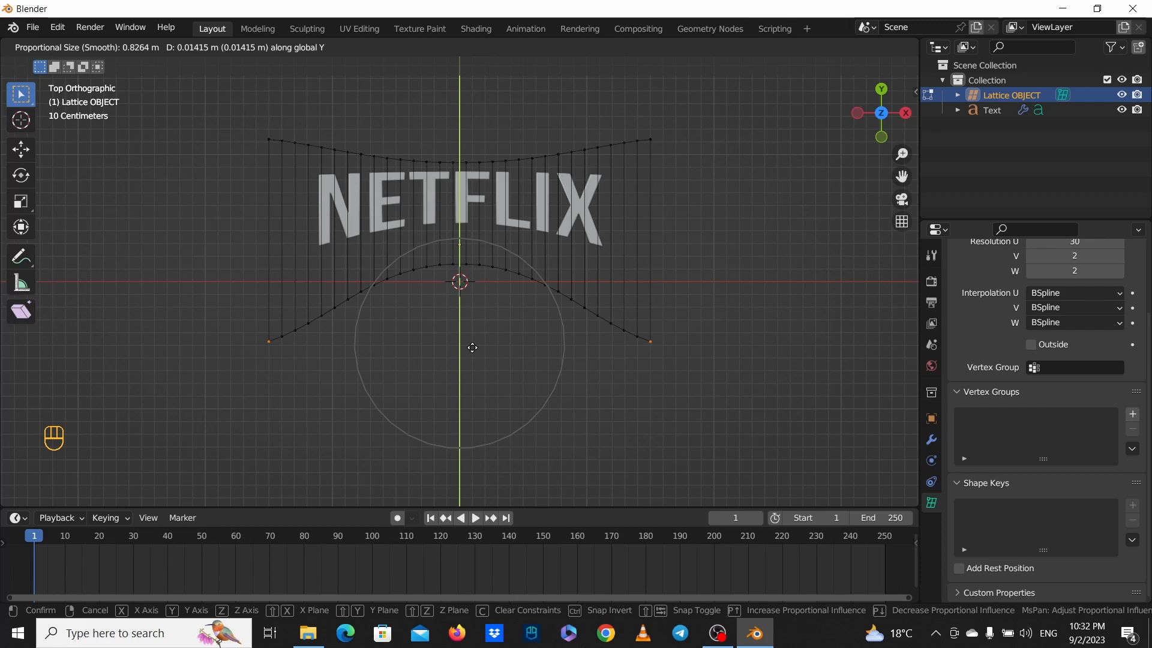
left_click(473, 348)
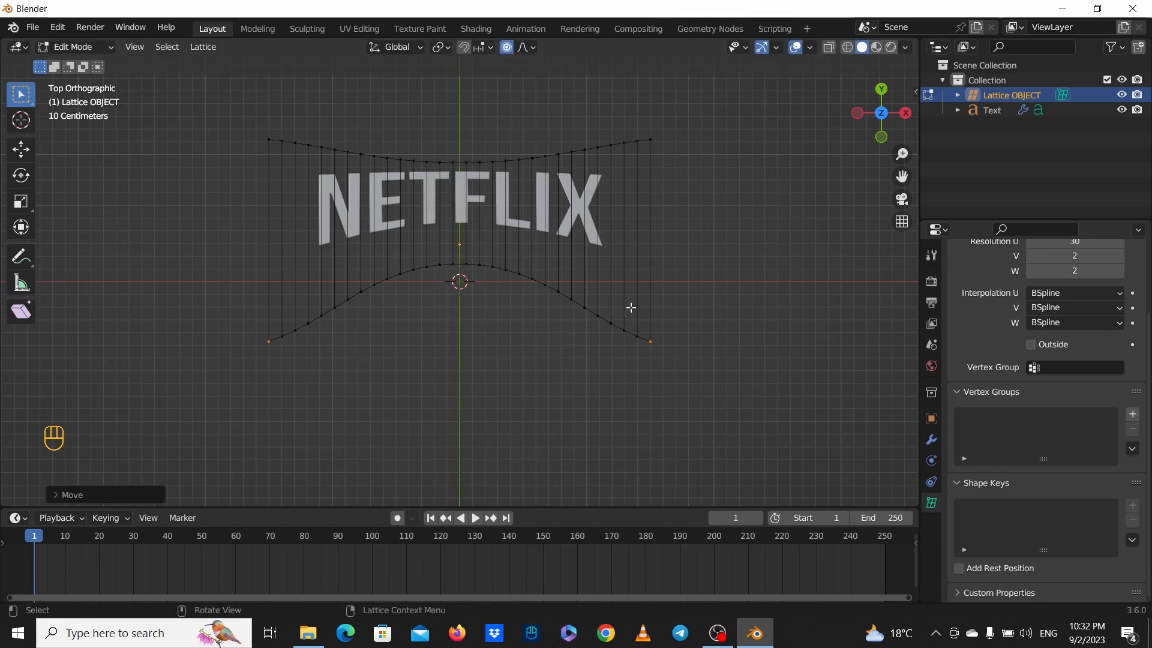
Try to move the lattice's two middle lower control points along global Y, with the smooth proportional size enlarged to about 1.46 m.
left_click(494, 300)
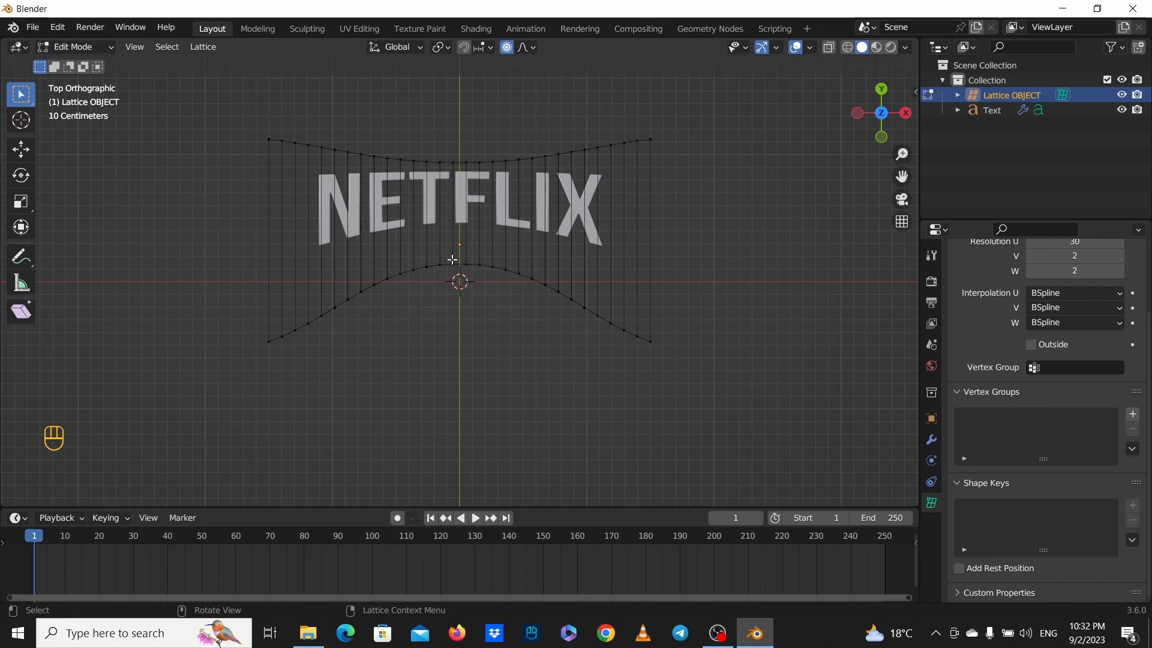
left_click_drag(452, 260, 469, 276)
key("g")
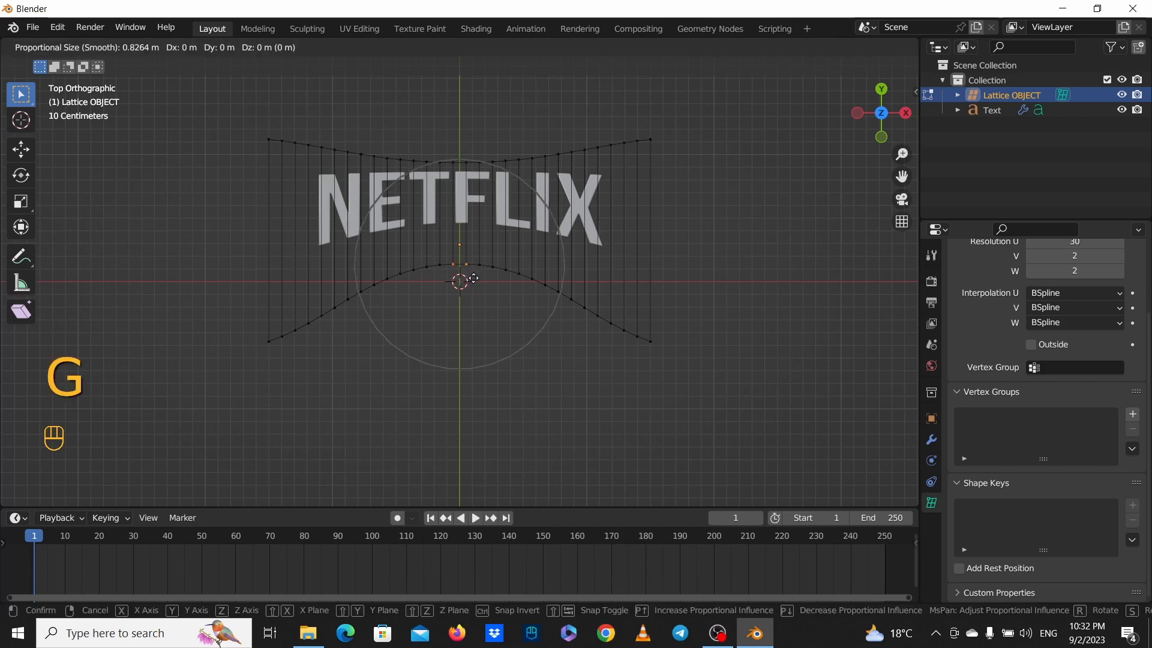
key("y")
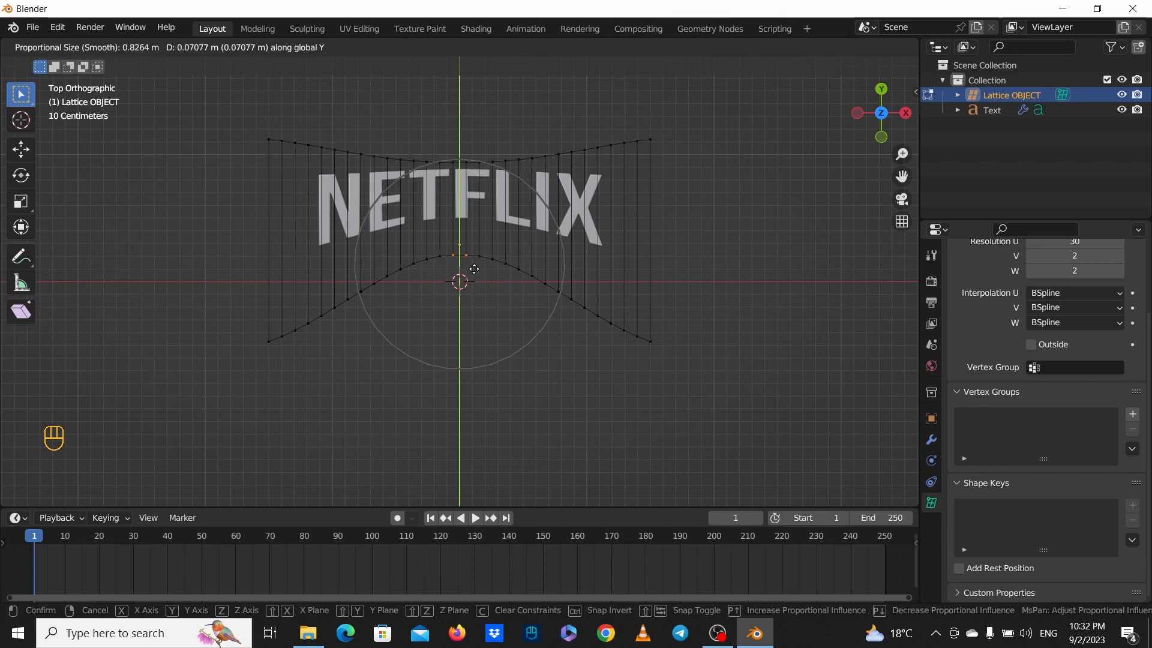
scroll(474, 269, "down", 7)
scroll(474, 269, "up", 1)
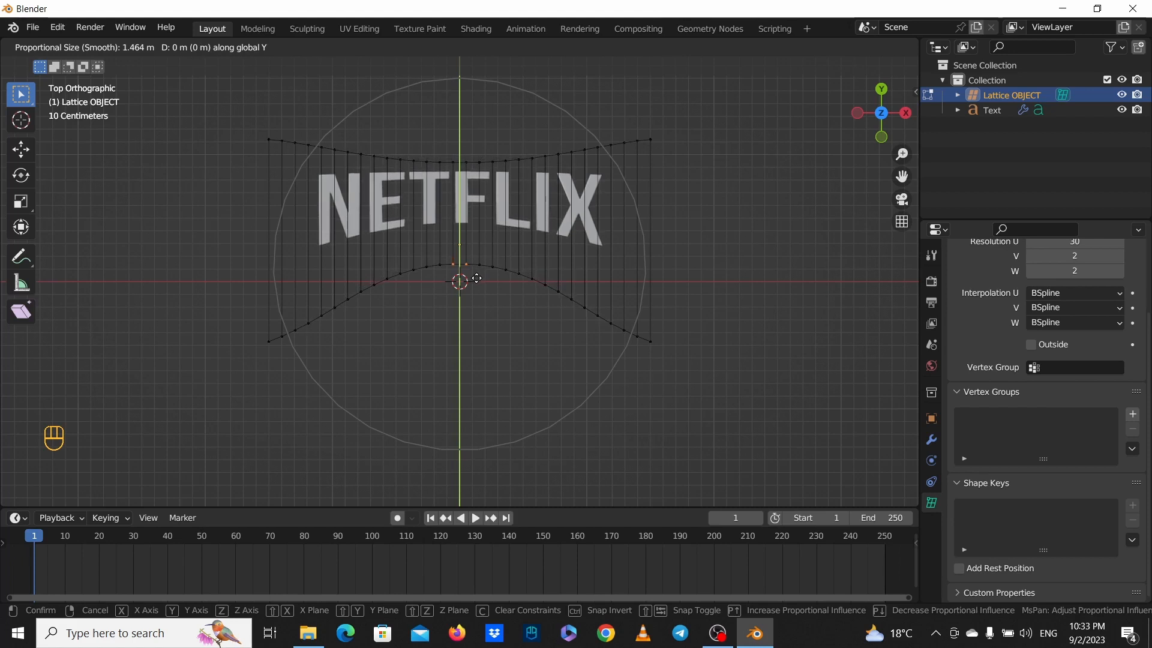
left_click(476, 277)
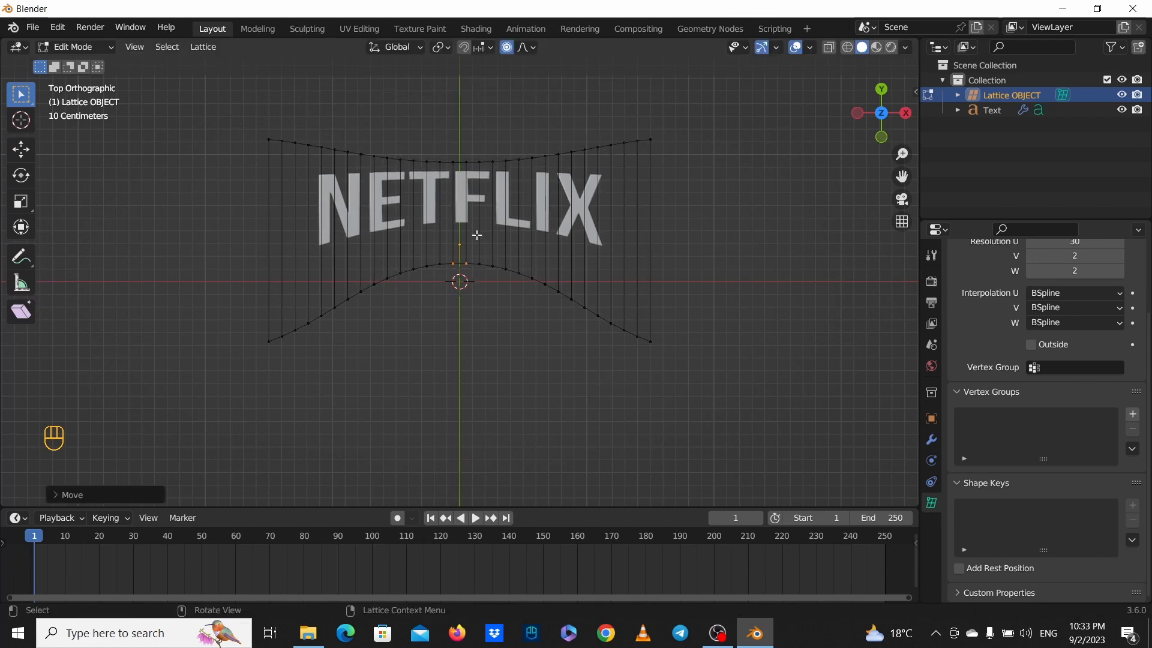
Move the two middle control points of the lattice's upper edge about -0.057 m along global Y with a proportional size of about 1.46 m.
left_click_drag(452, 151, 471, 170)
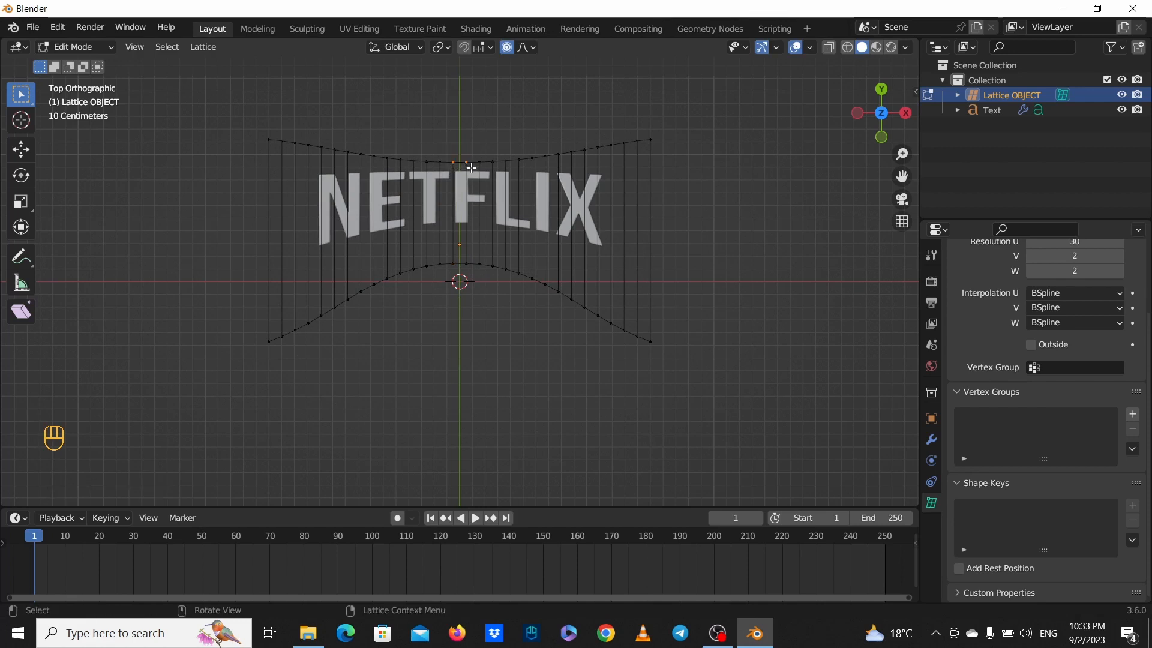
key("g")
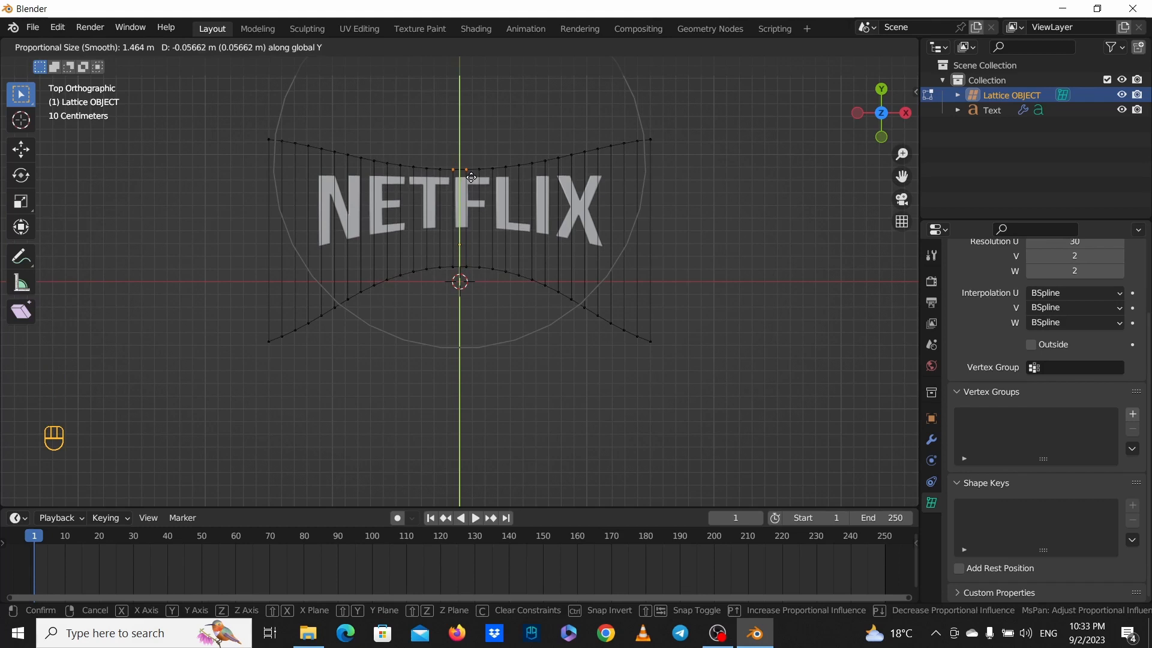
left_click(471, 177)
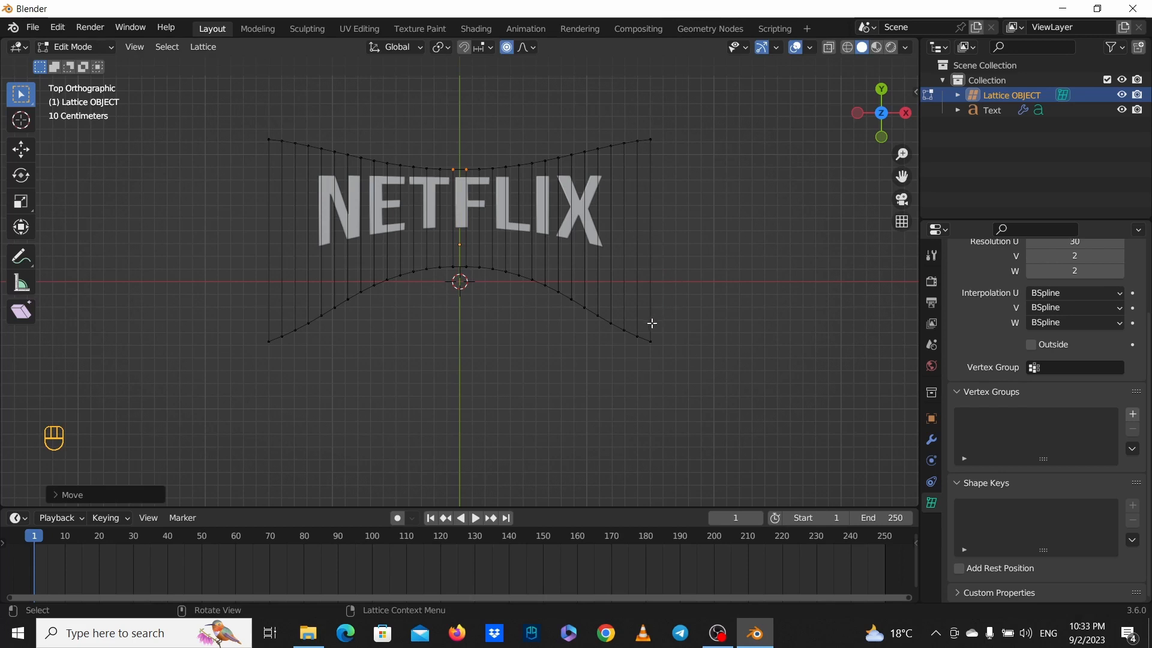
Leave lattice Edit Mode, check the deformed NETFLIX text from an oblique angle and return to the top view.
key("Tab")
middle_click_drag(648, 278, 430, 127)
key("KP_7")
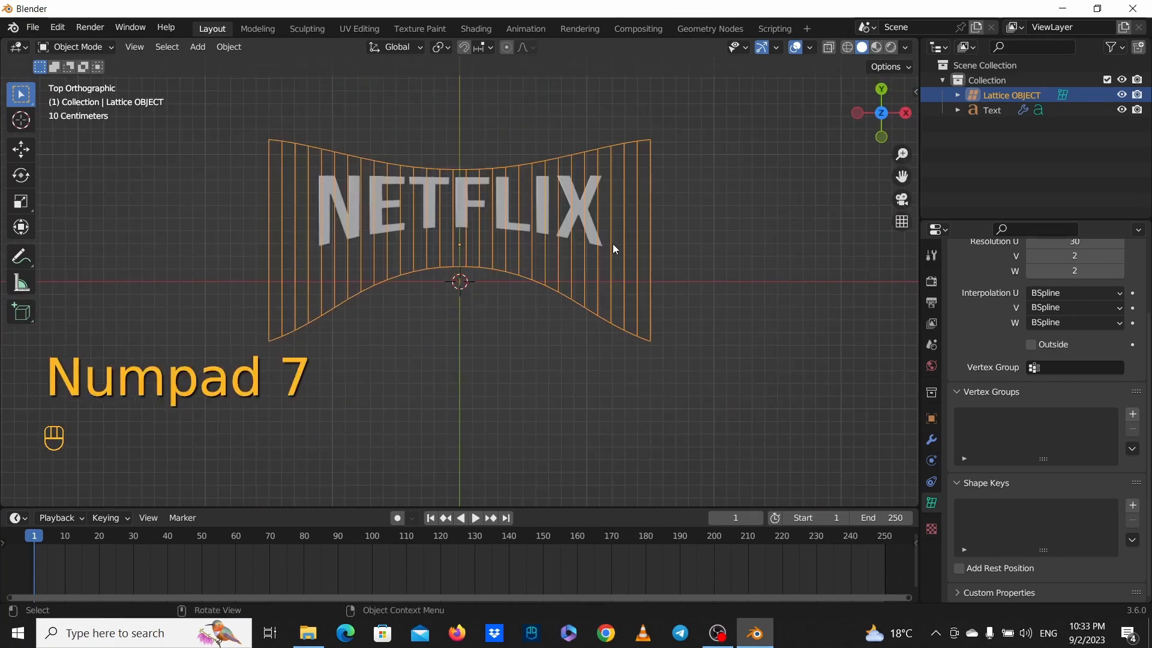
scroll(634, 265, "down", 1)
key("Tab")
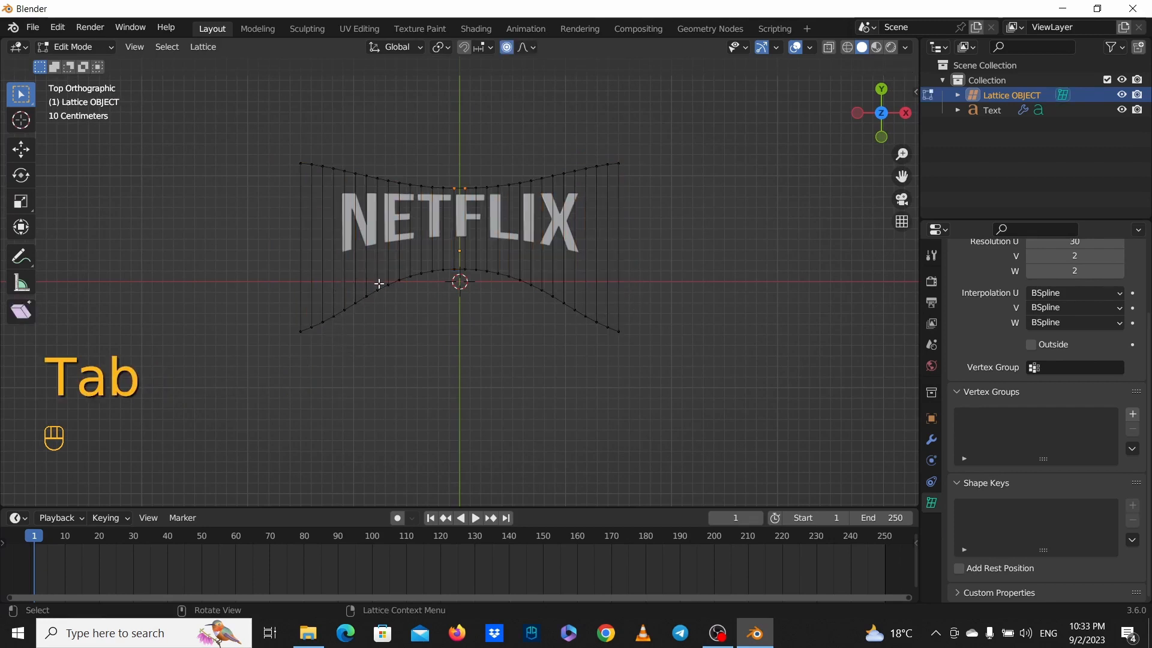
key("Tab")
key("Tab")
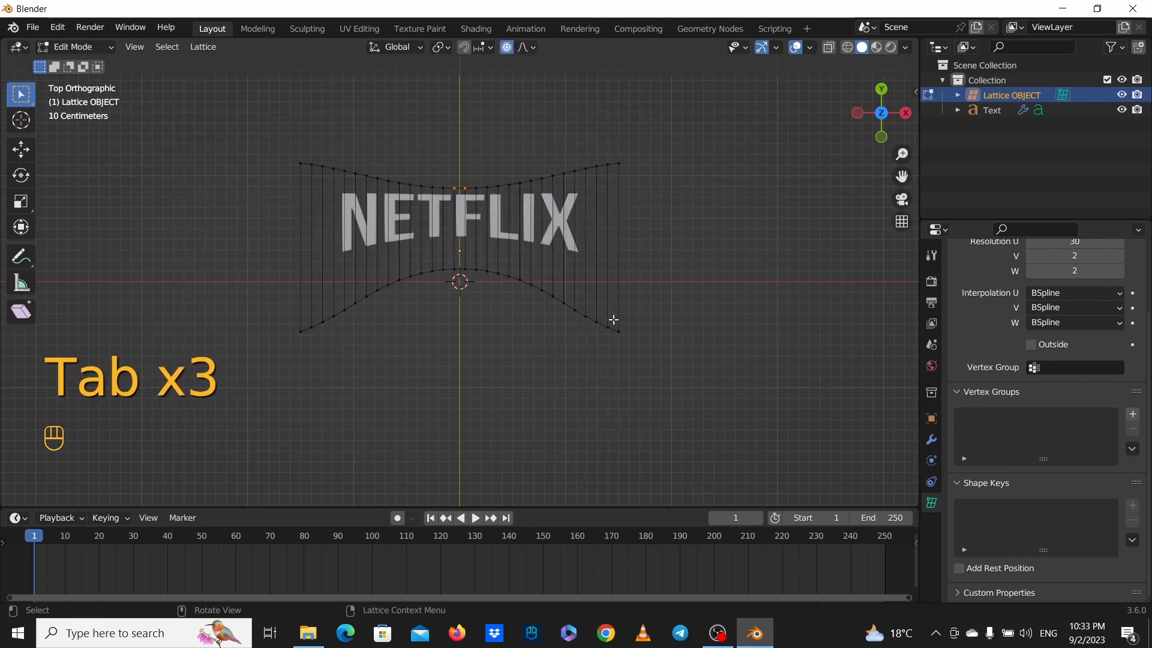
left_click_drag(611, 316, 632, 356)
key("g")
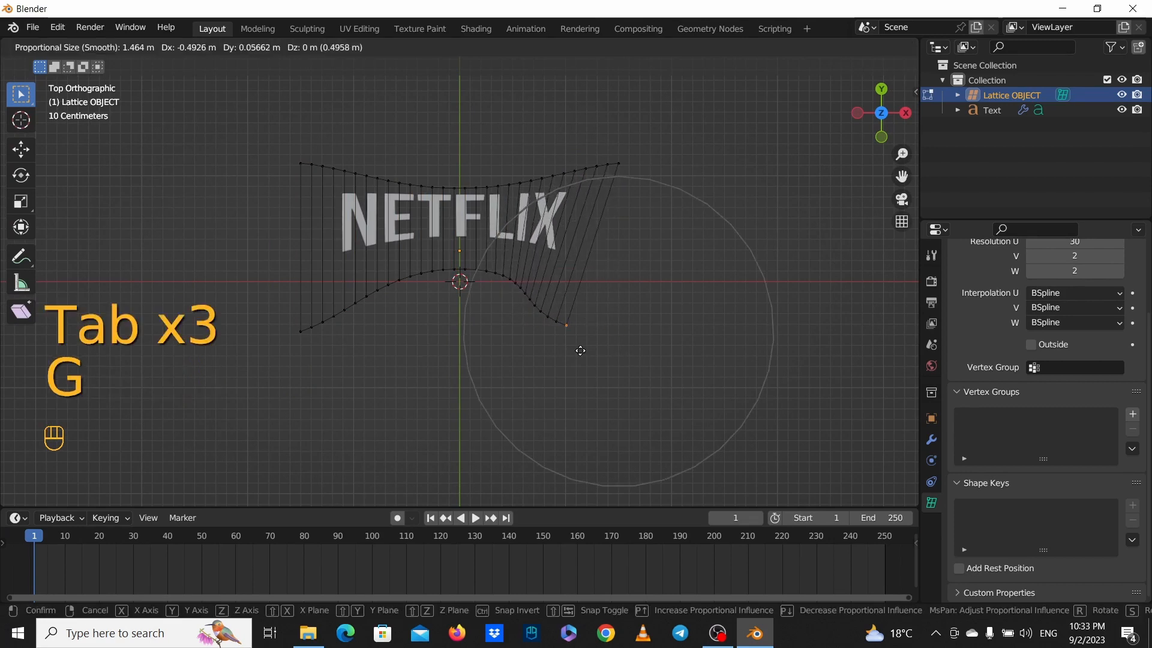
right_click(592, 350)
left_click_drag(239, 128, 364, 189)
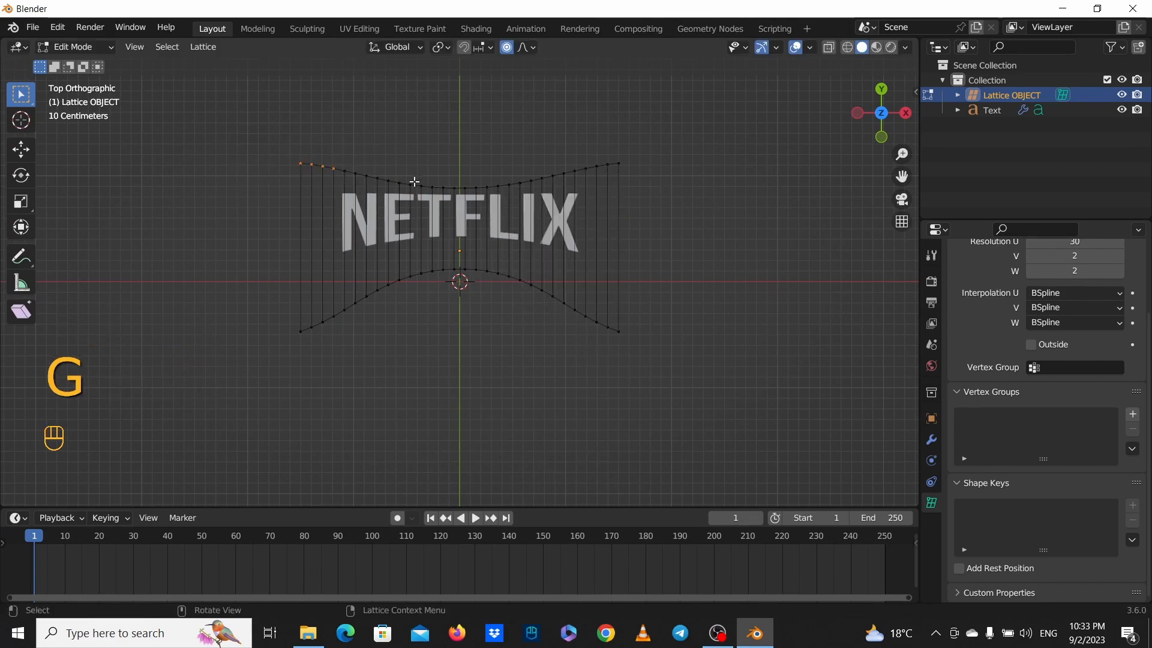
key("Tab")
key("g")
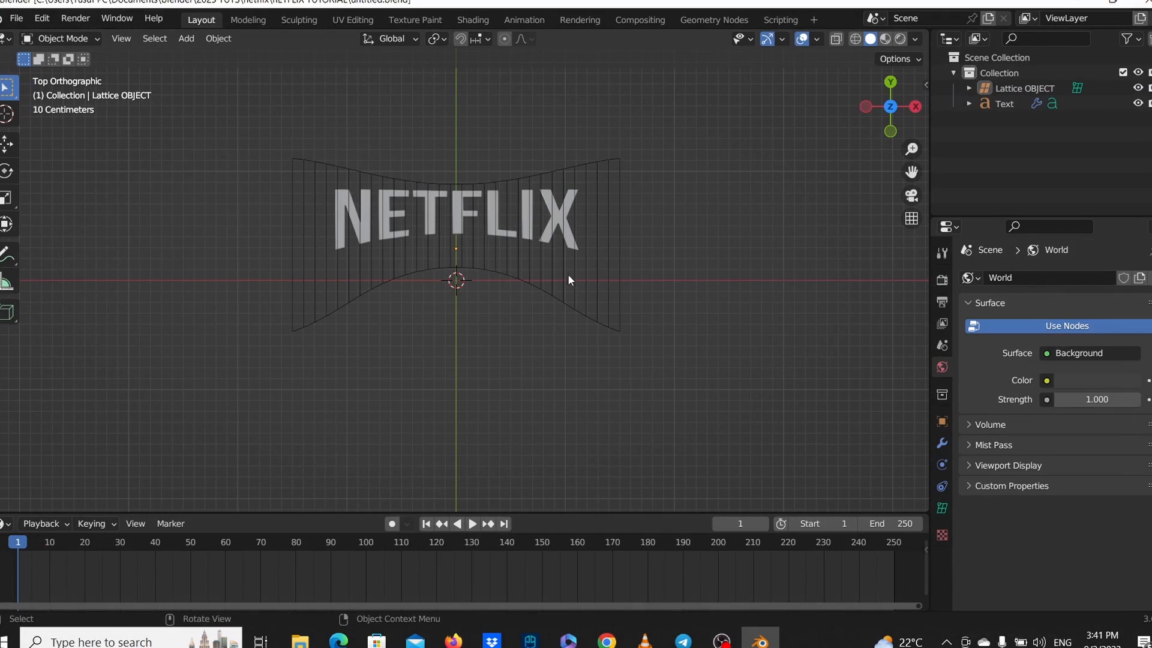
left_click(578, 277)
key("s")
key("x")
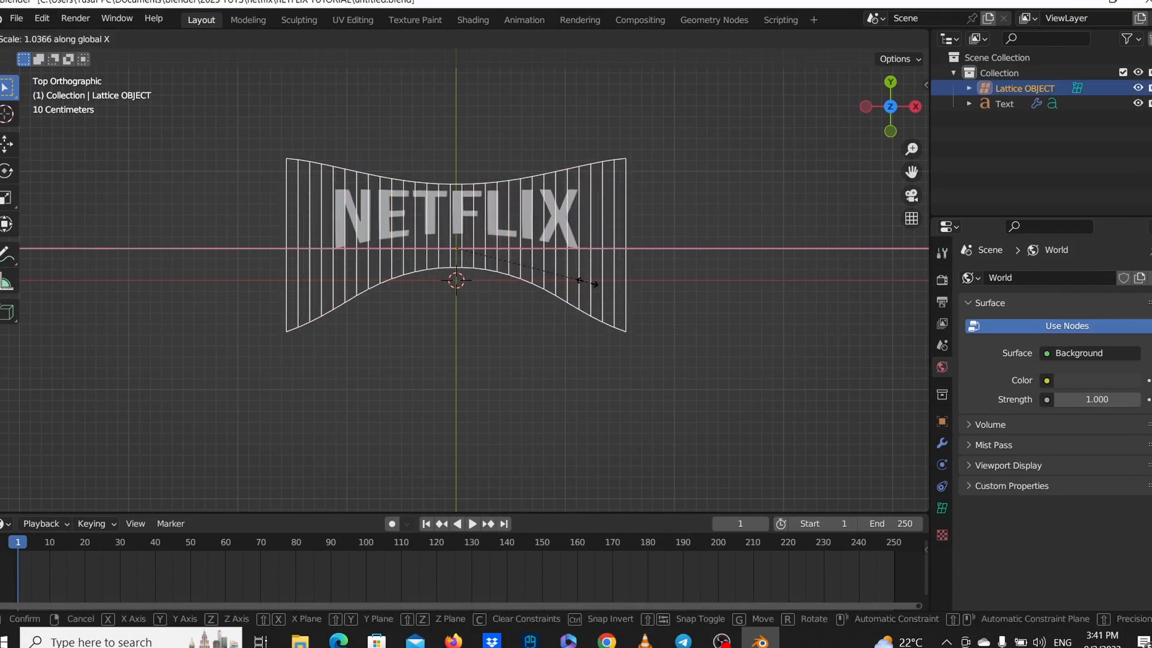
right_click(582, 282)
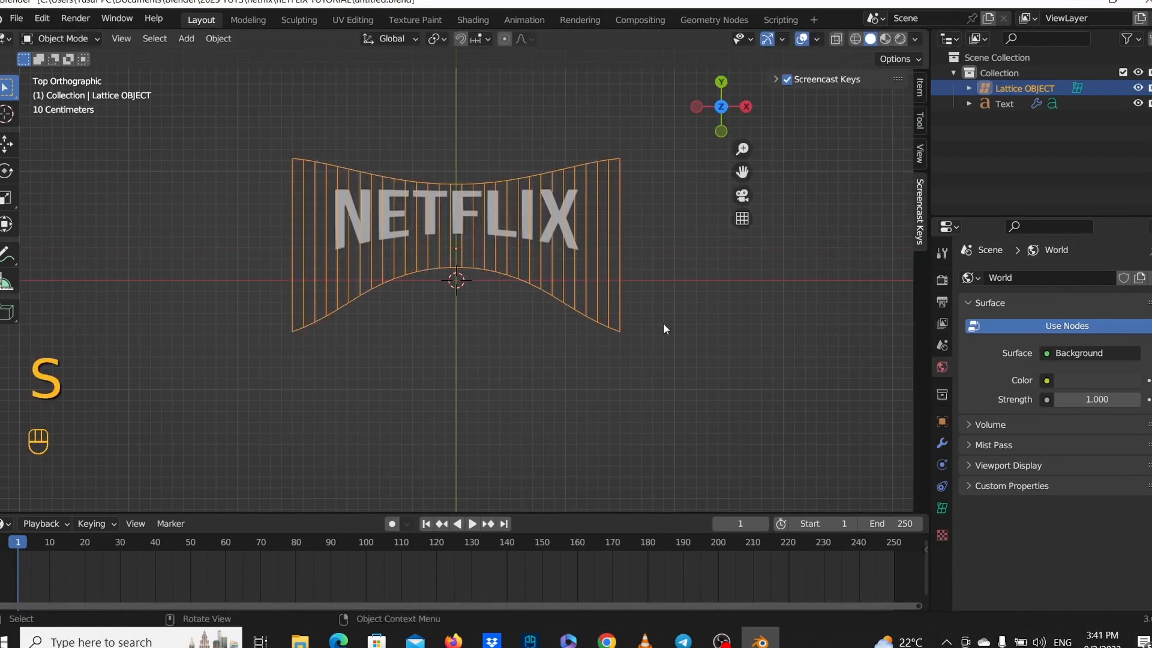
left_click(696, 328)
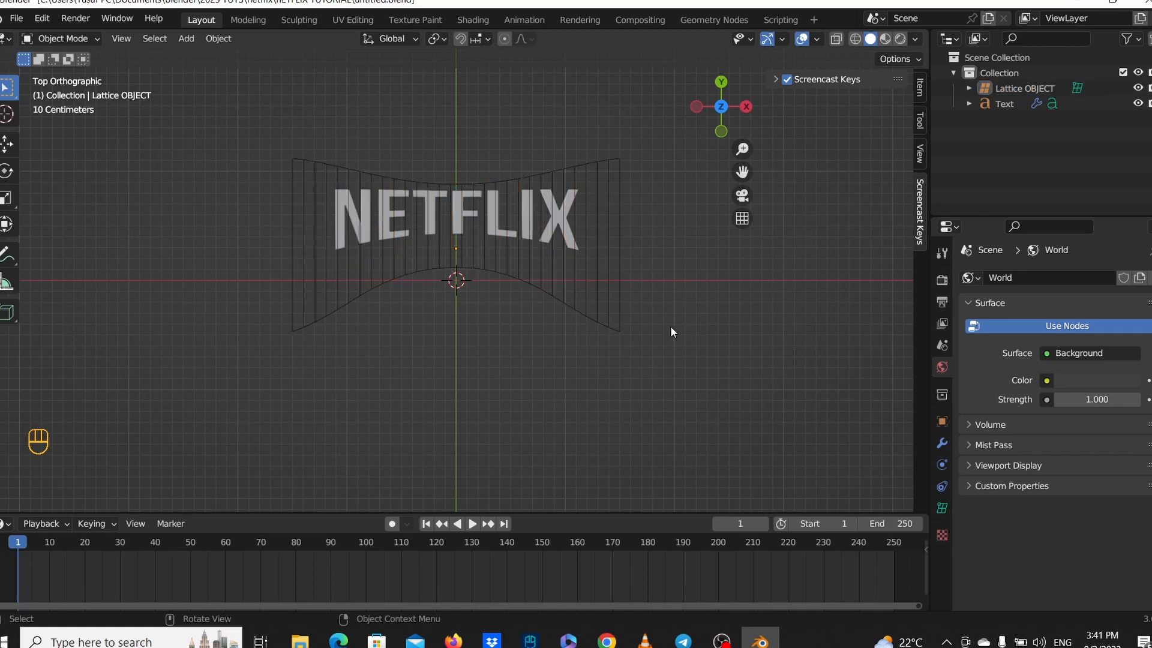
Scale Lattice OBJECT to about 0.82 along global X and deselect it.
left_click(588, 315)
key("s")
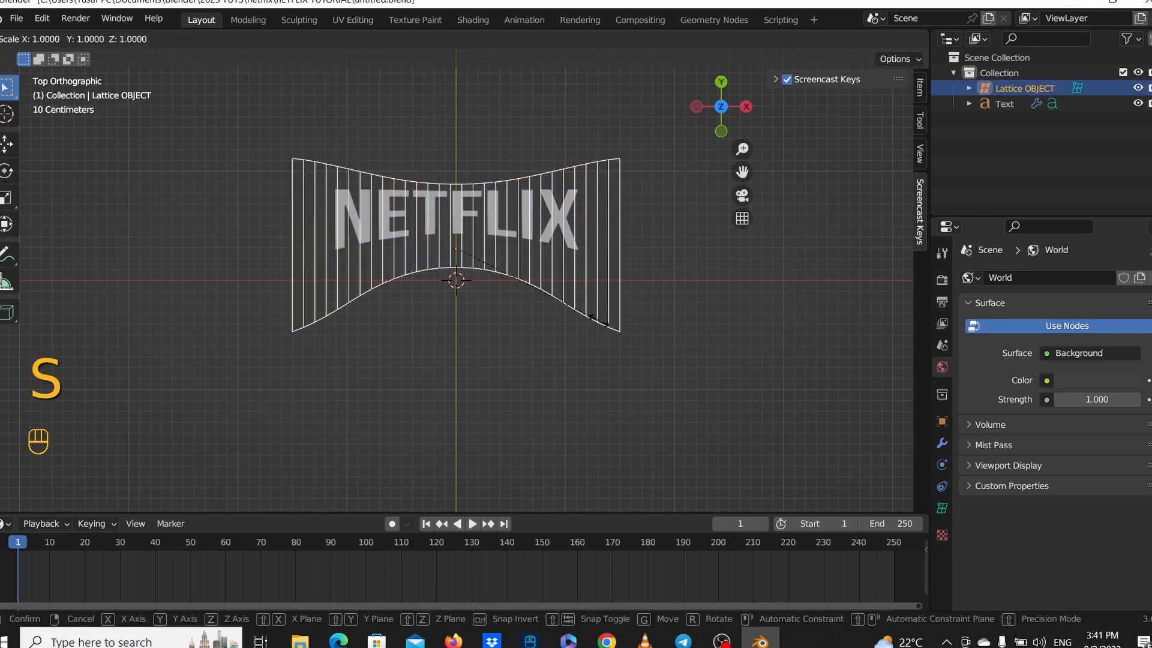
key("x")
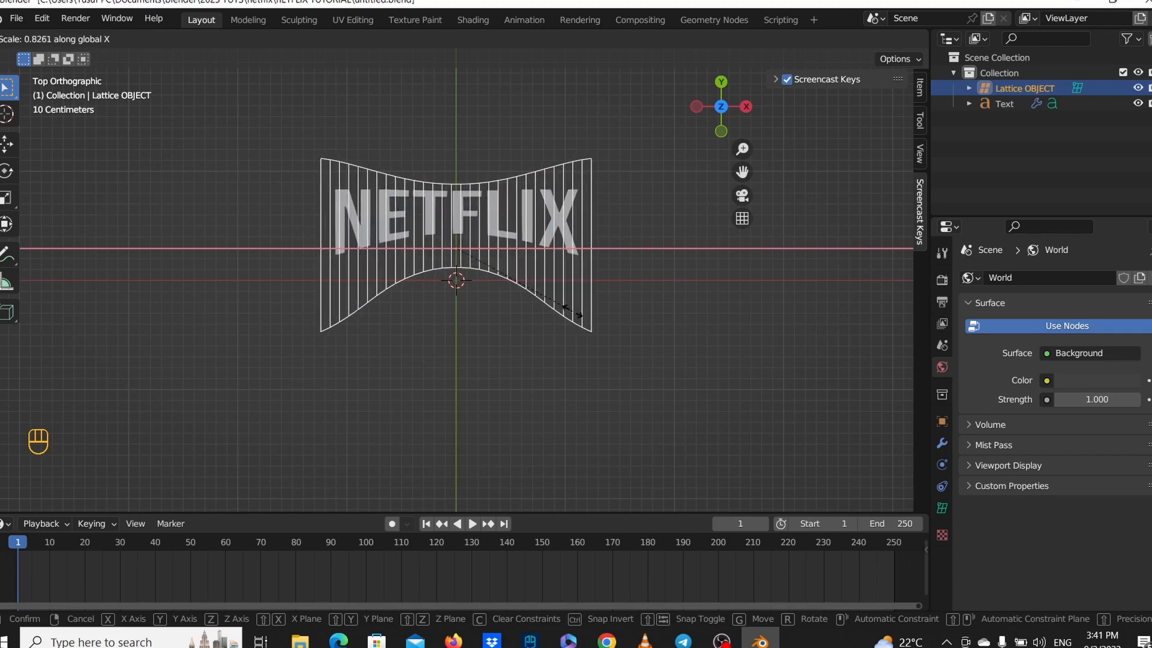
left_click(575, 315)
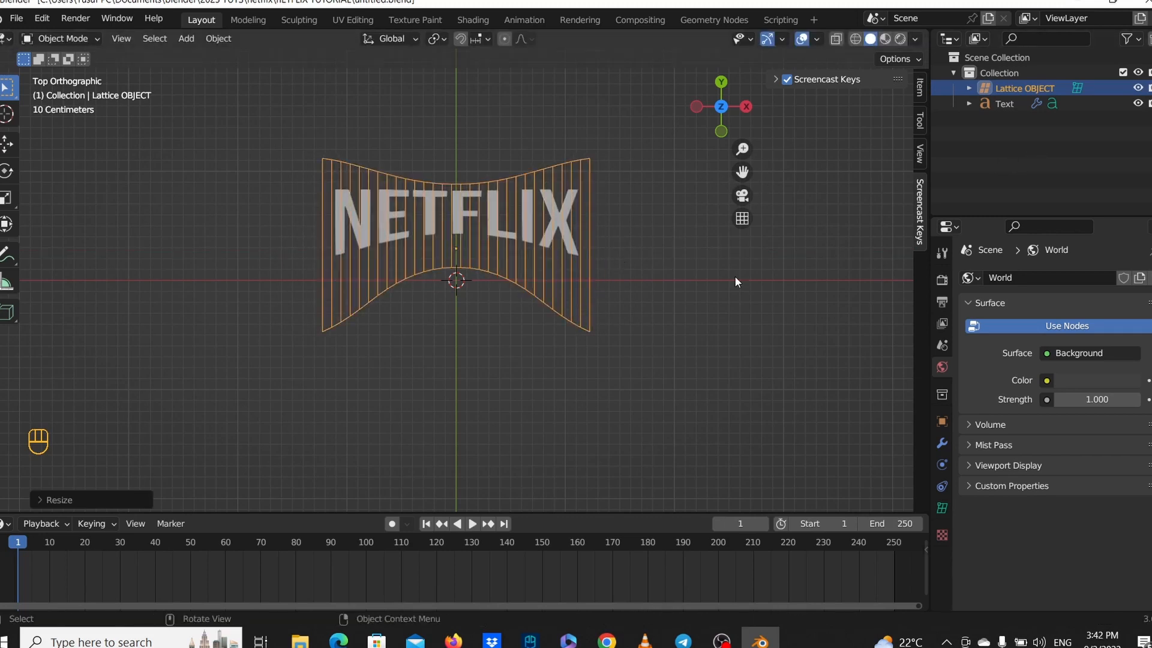
scroll(648, 318, "down", 4)
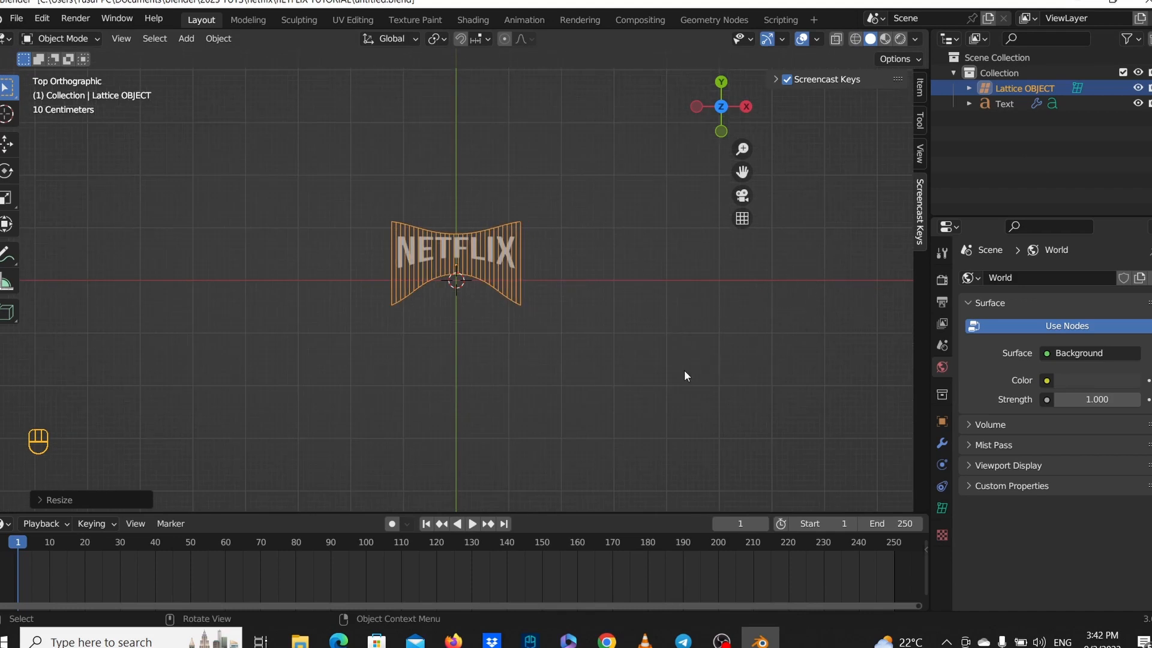
scroll(612, 336, "up", 3)
left_click(606, 322)
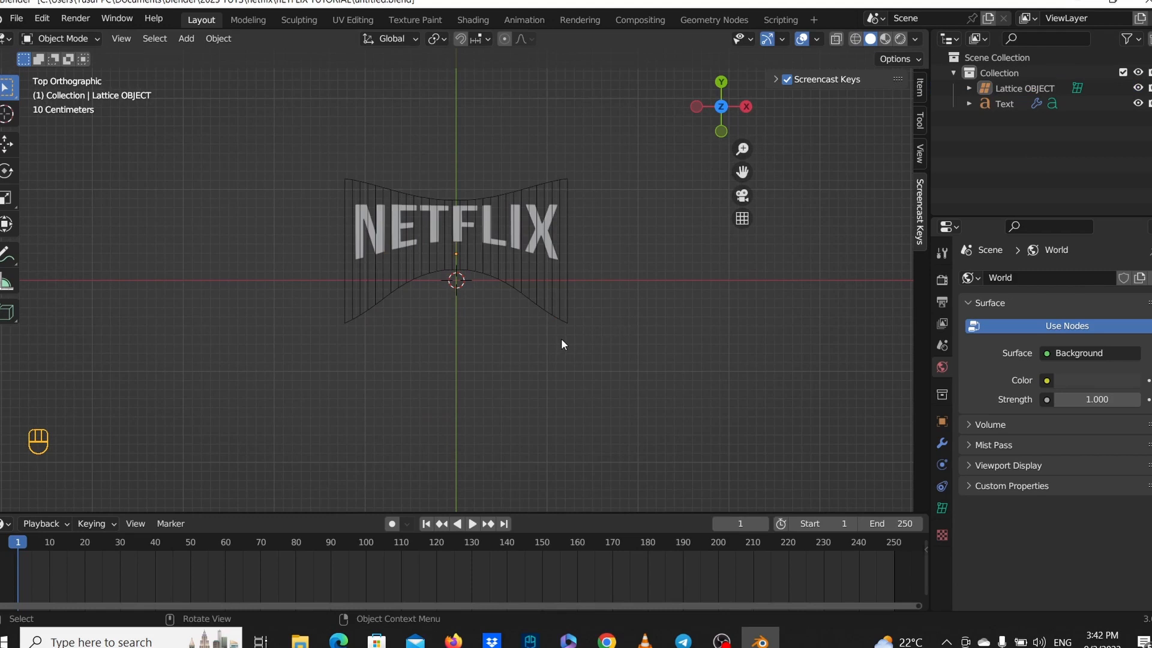
Snap the 3D cursor to the world origin.
scroll(560, 340, "down", 1)
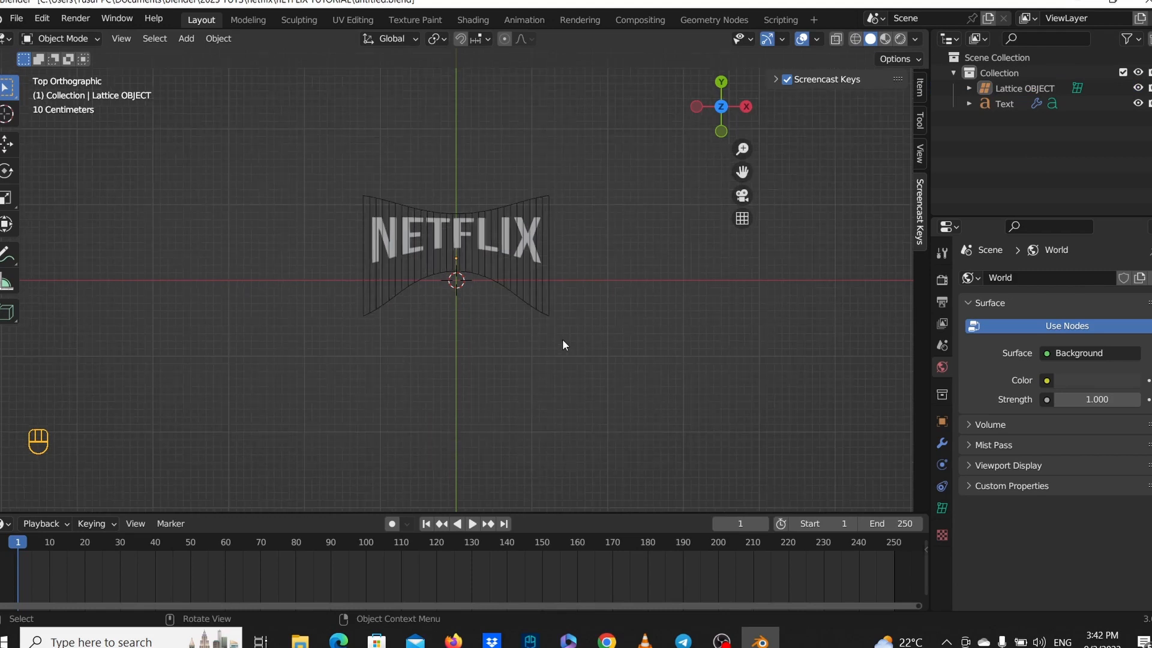
key("shift+s")
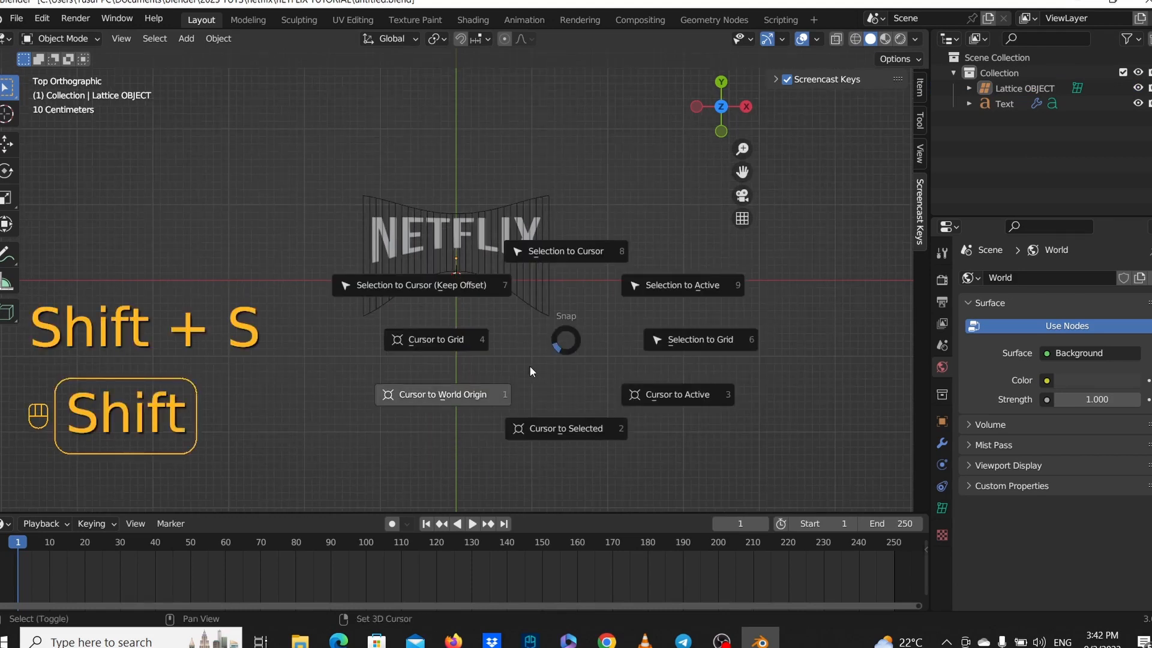
left_click(466, 401)
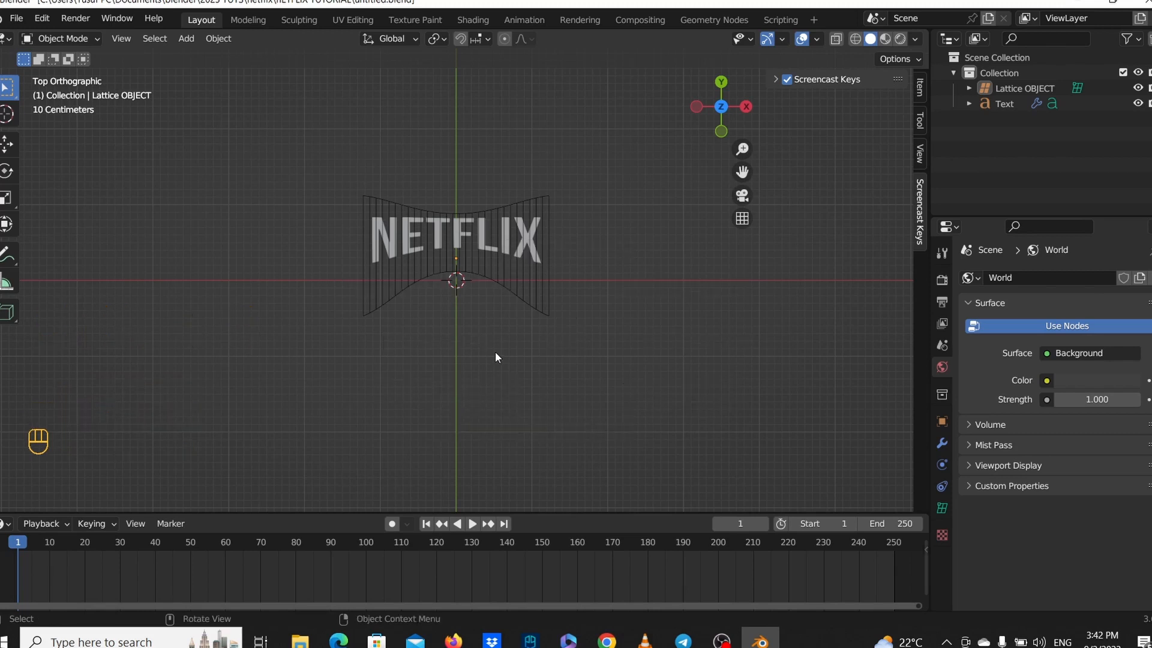
Add a mesh plane at the world origin and scale it uniformly by 5.
key("shift")
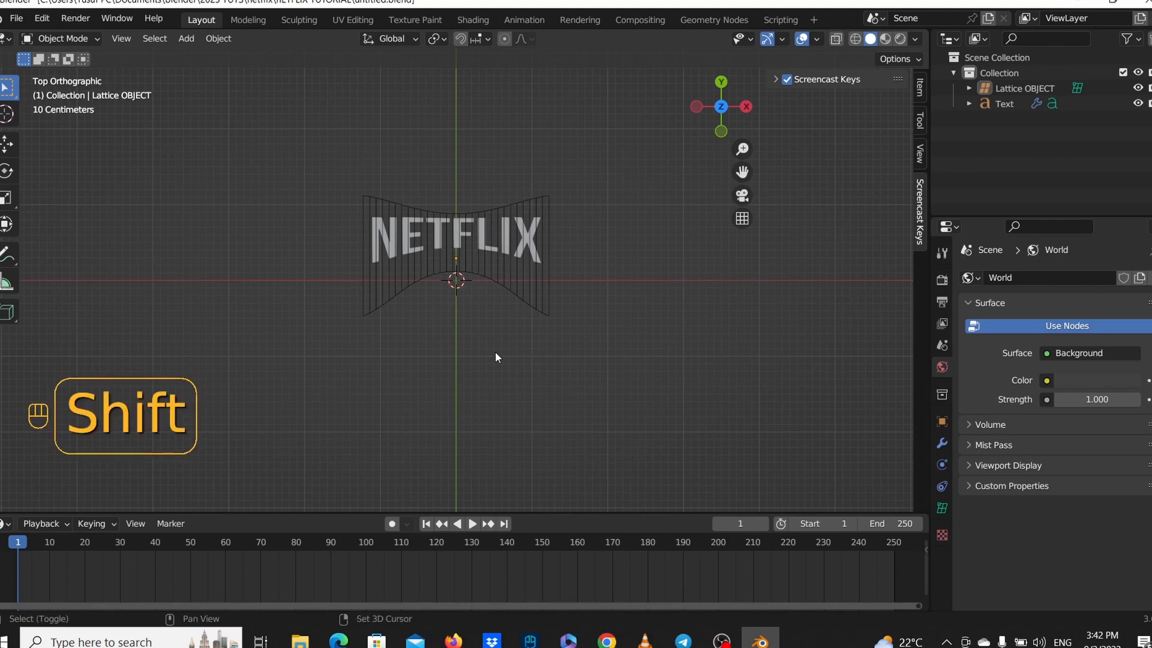
key("shift+a")
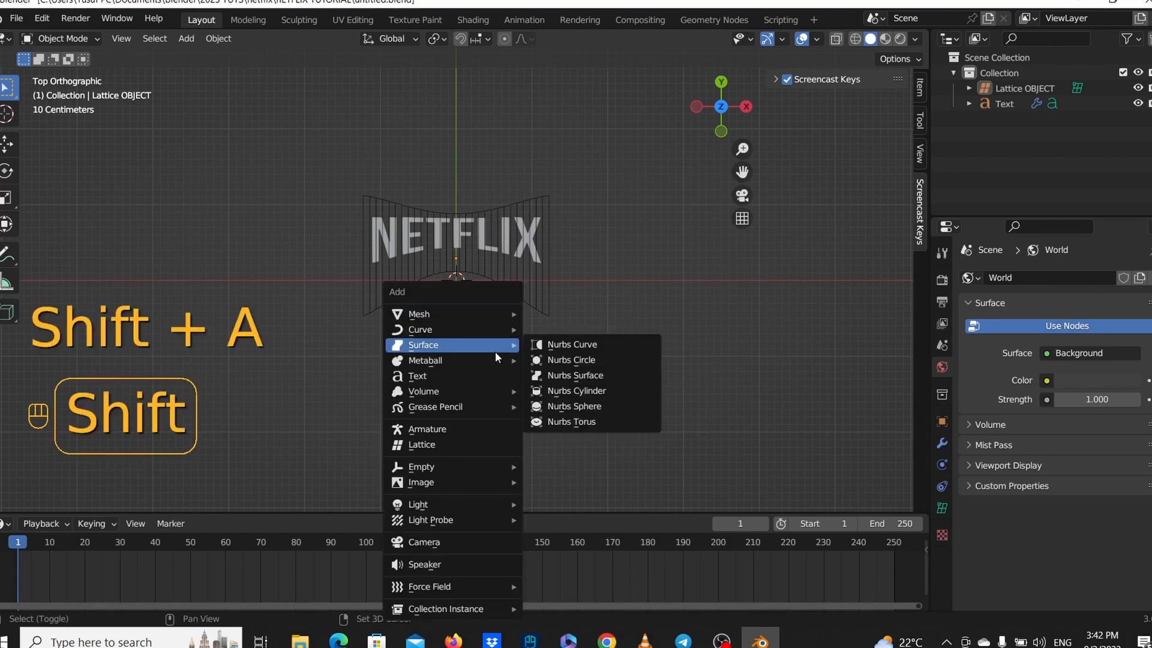
mouse_move(510, 314)
left_click(559, 313)
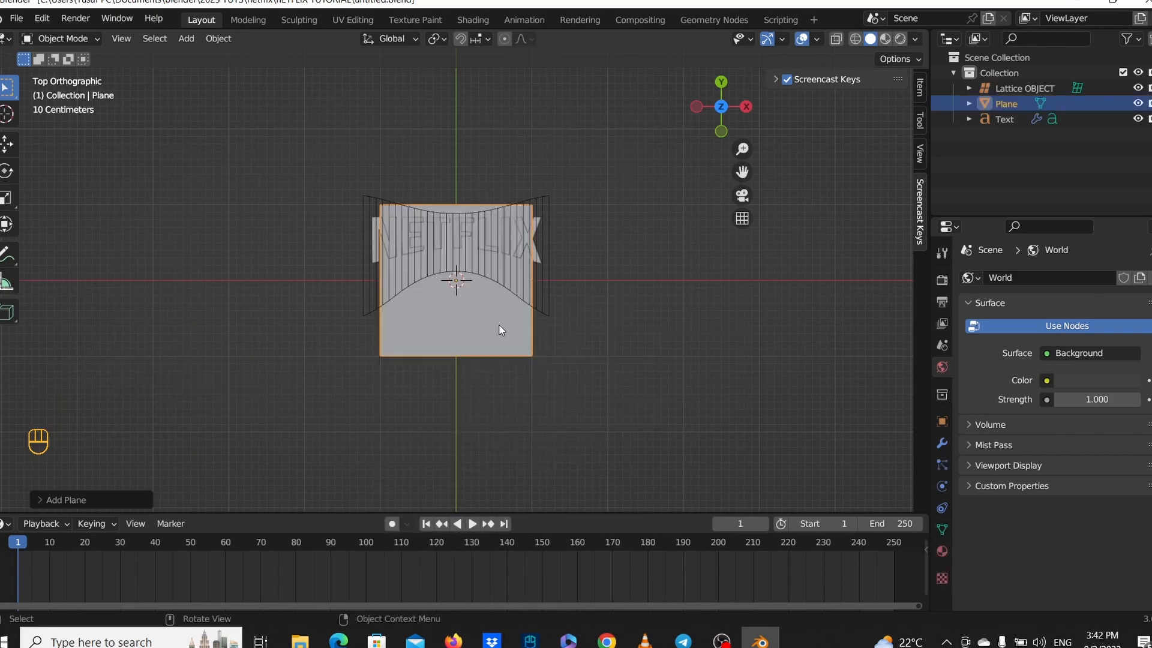
type("s5")
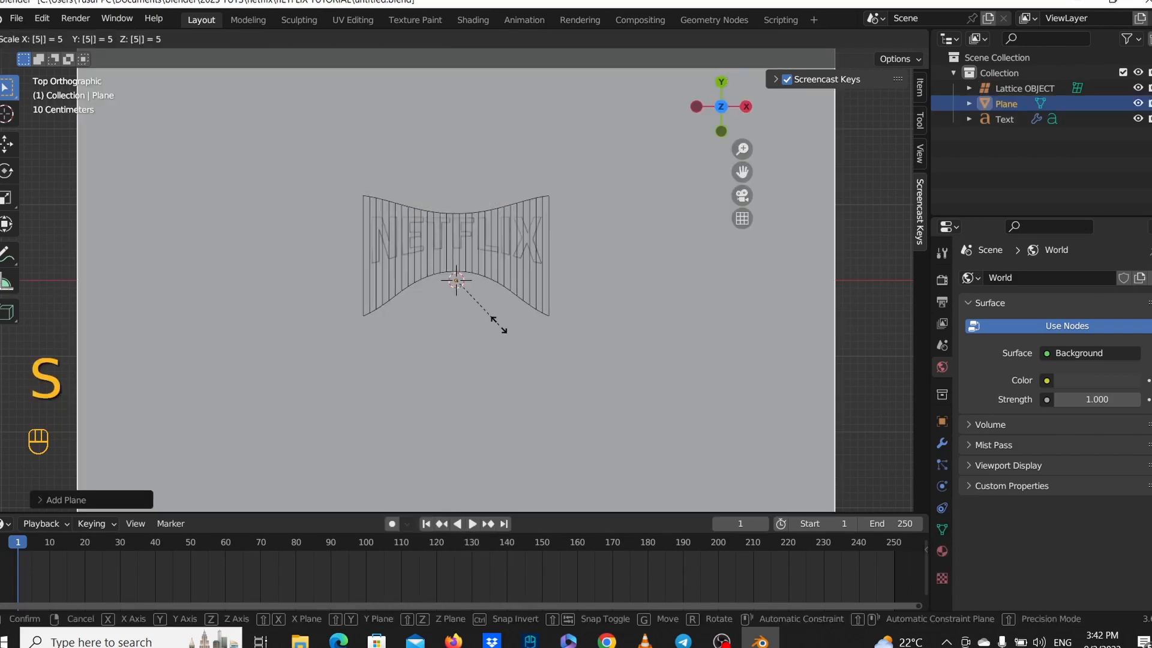
left_click(502, 327)
scroll(502, 327, "down", 4)
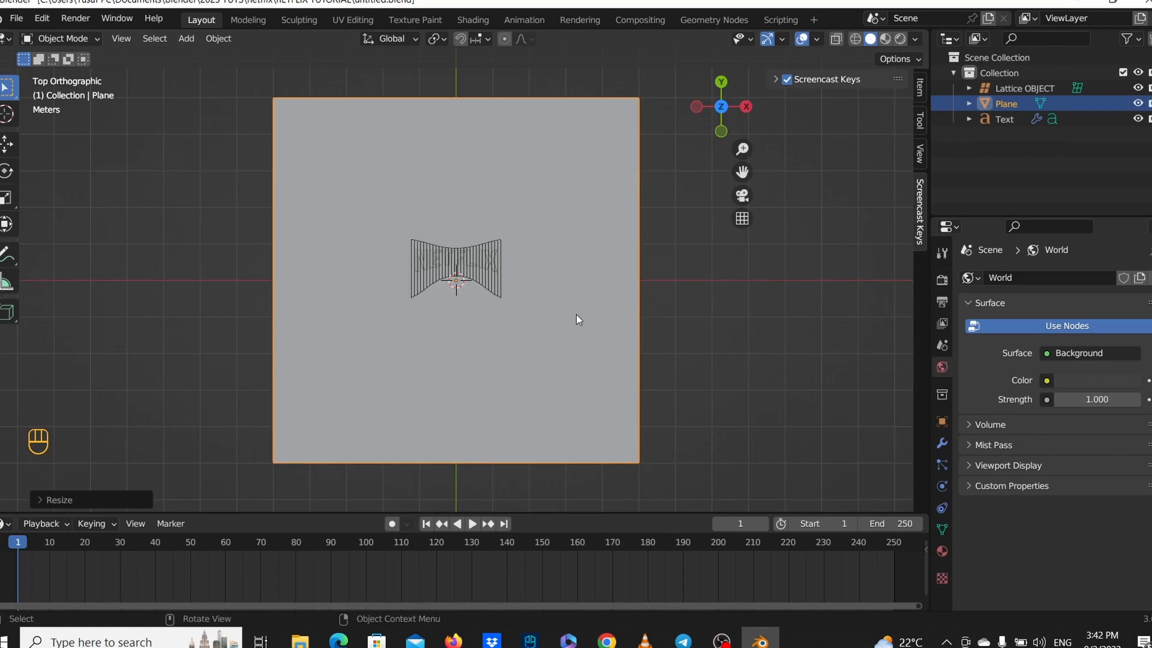
scroll(530, 279, "up", 2)
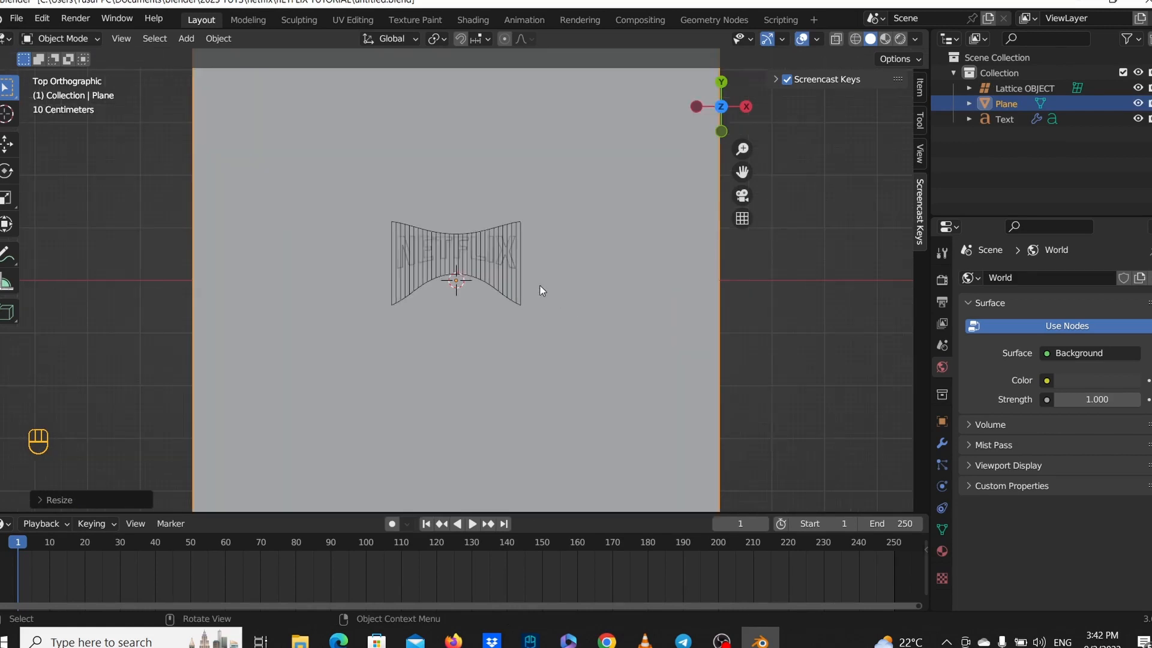
scroll(660, 336, "down", 4)
scroll(660, 342, "up", 5)
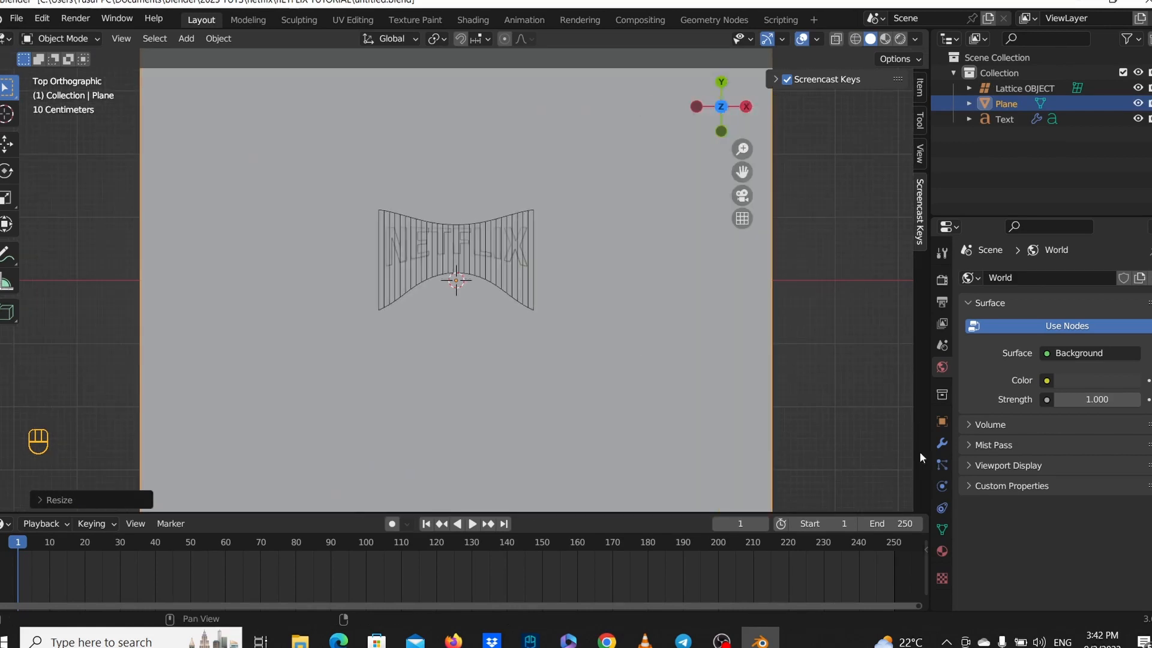
Show the material properties of the plane.
left_click(941, 552)
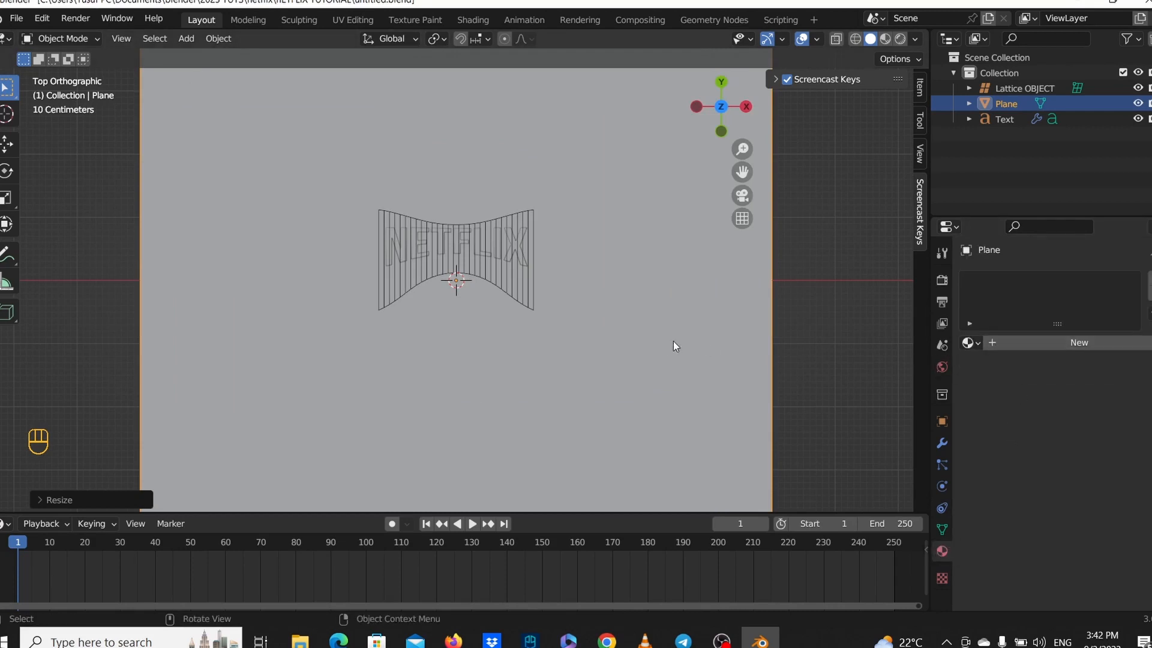
scroll(618, 333, "down", 4)
scroll(672, 299, "up", 4)
scroll(700, 315, "down", 3)
Add a camera at the world origin.
left_click(700, 315)
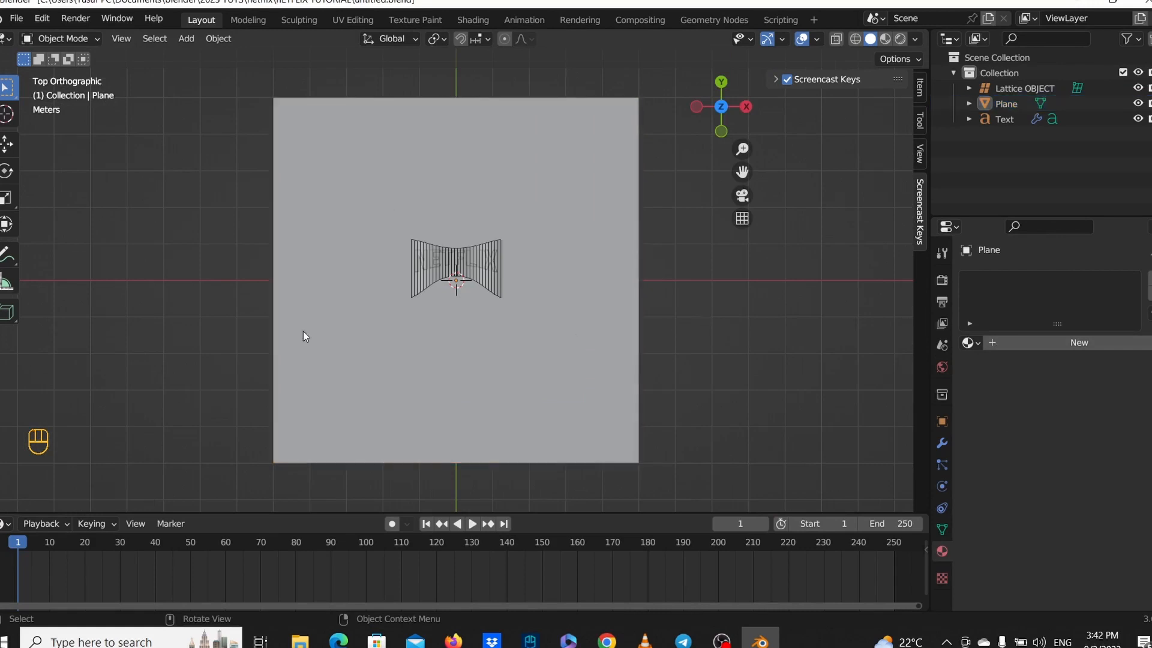
key("shift+a")
mouse_move(239, 329)
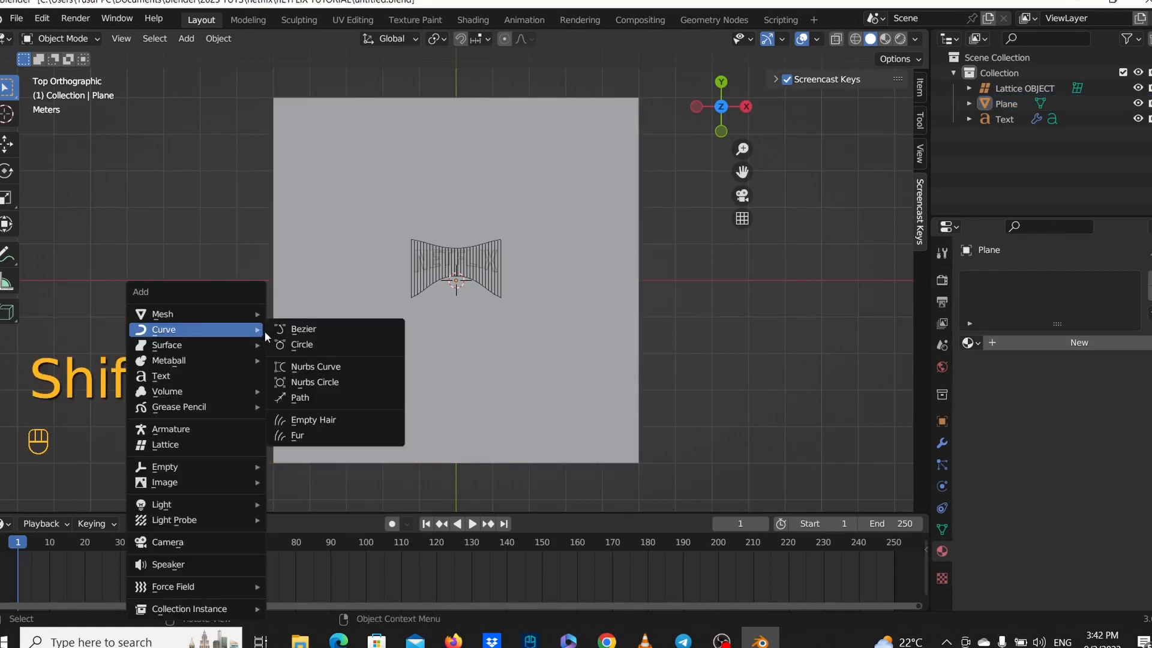
left_click(196, 546)
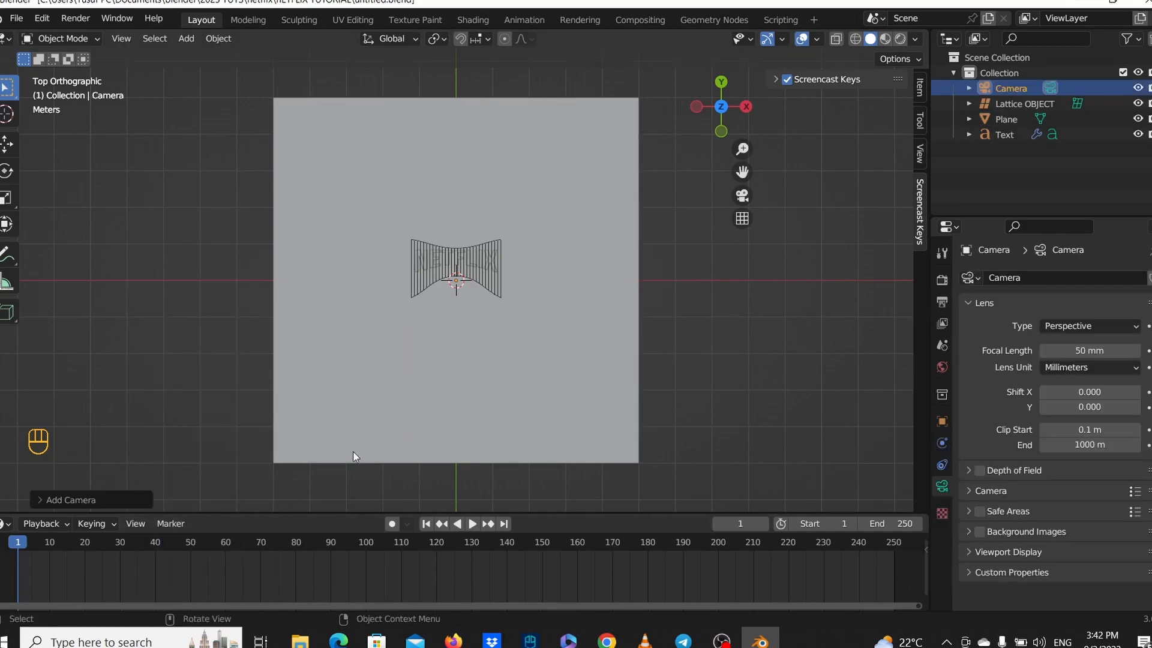
Raise the camera along global Z so that it sits well above the text and plane.
scroll(445, 409, "down", 2)
middle_click_drag(445, 409, 469, 261)
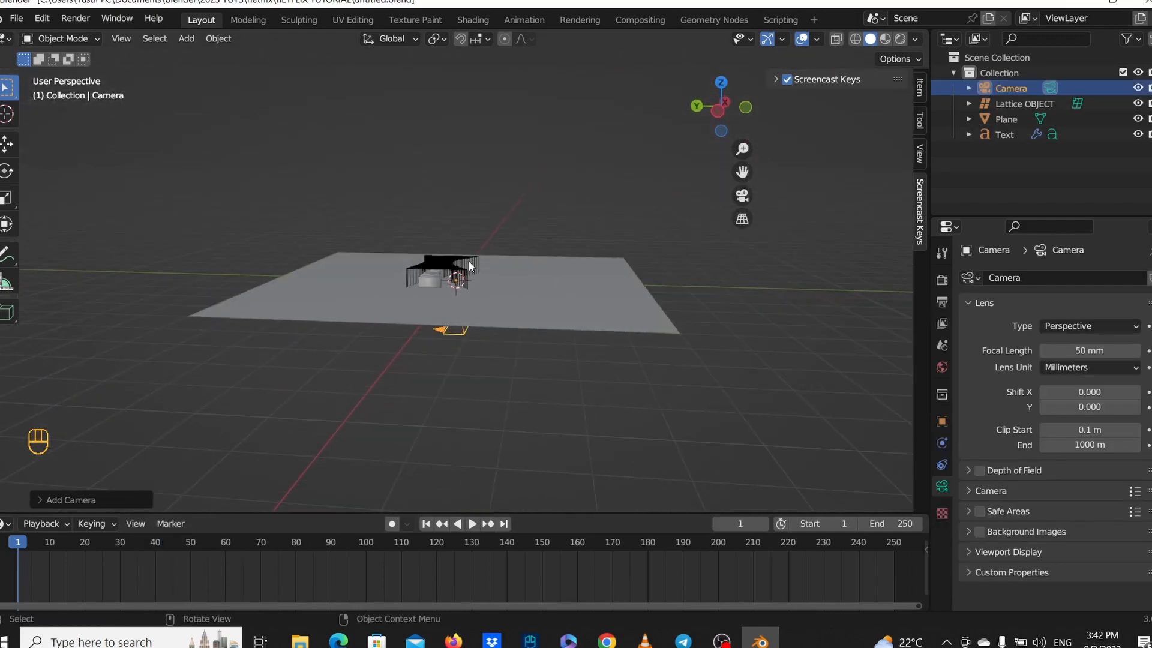
middle_click_drag(543, 329, 482, 309)
key("g")
key("z")
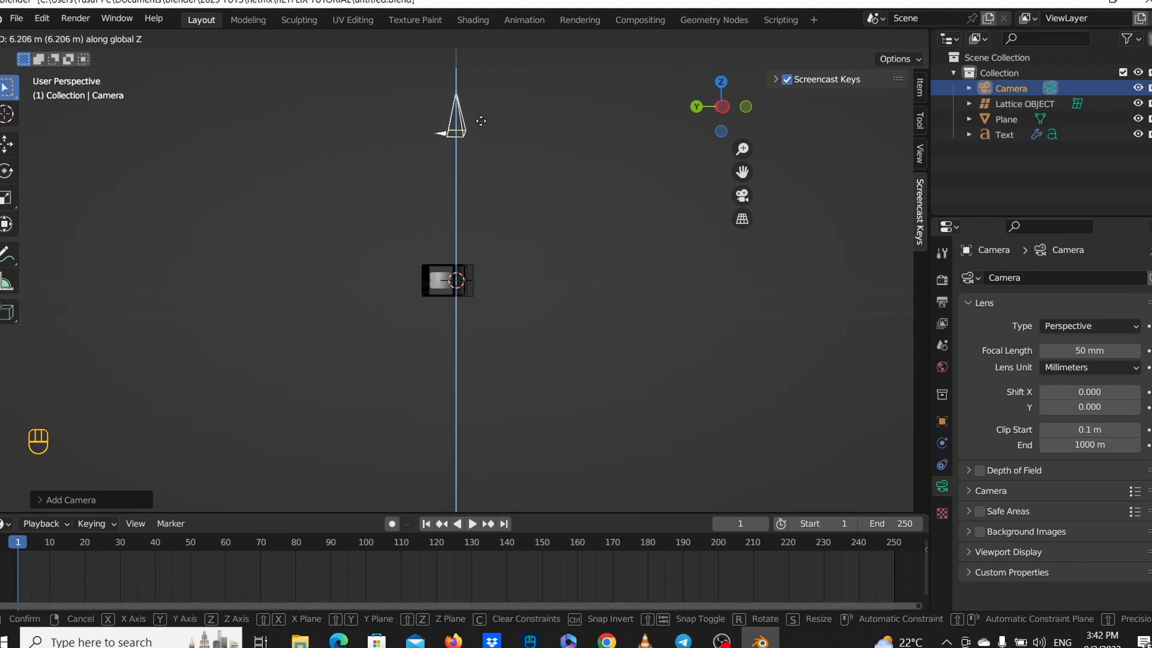
left_click(477, 150)
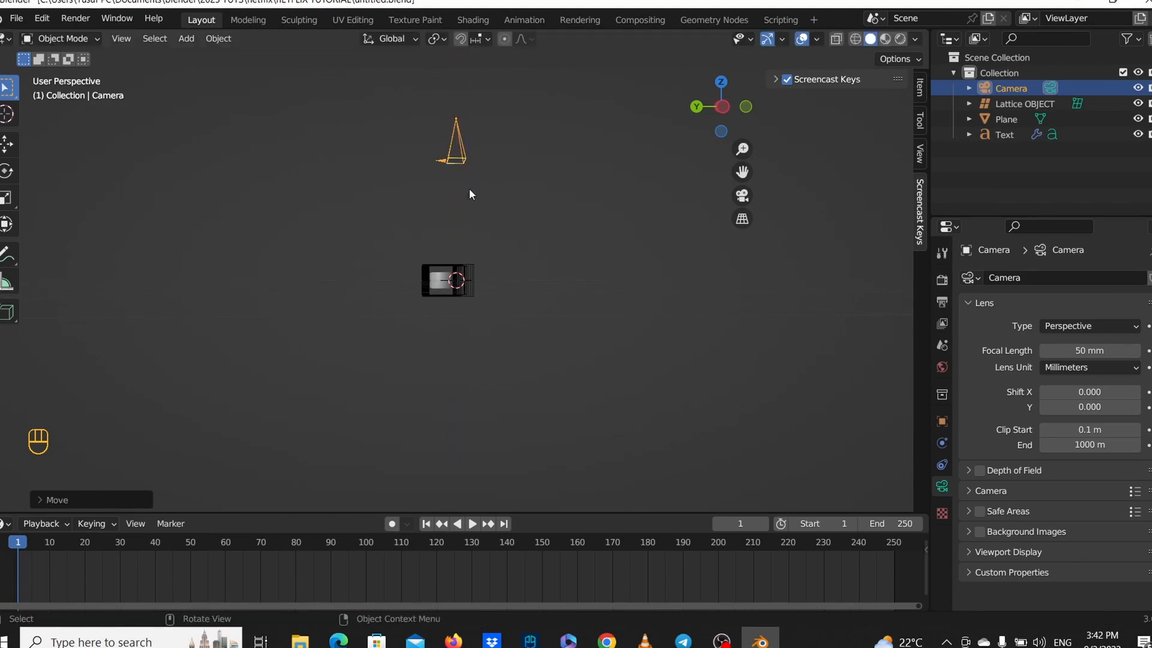
Look through the camera and raise it about 2.68 m further along global Z to frame the text with wider margins.
middle_click_drag(468, 272, 359, 308)
key("KP_7")
key("KP_7")
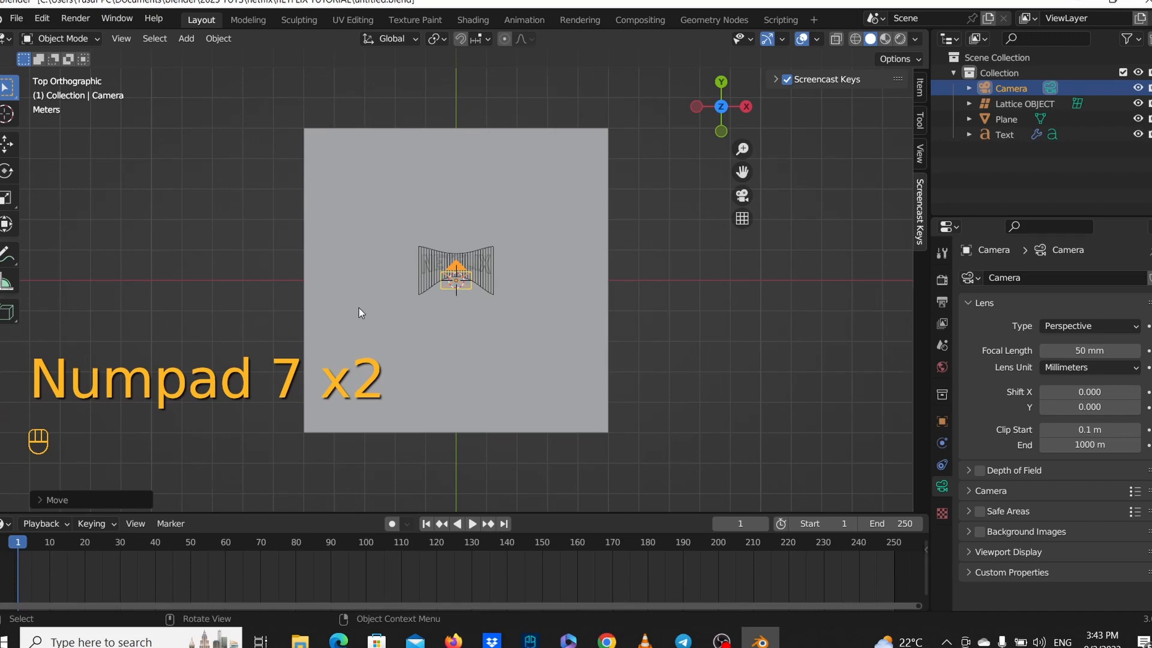
key("KP_0")
key("KP_0")
key("KP_0")
scroll(477, 325, "down", 4)
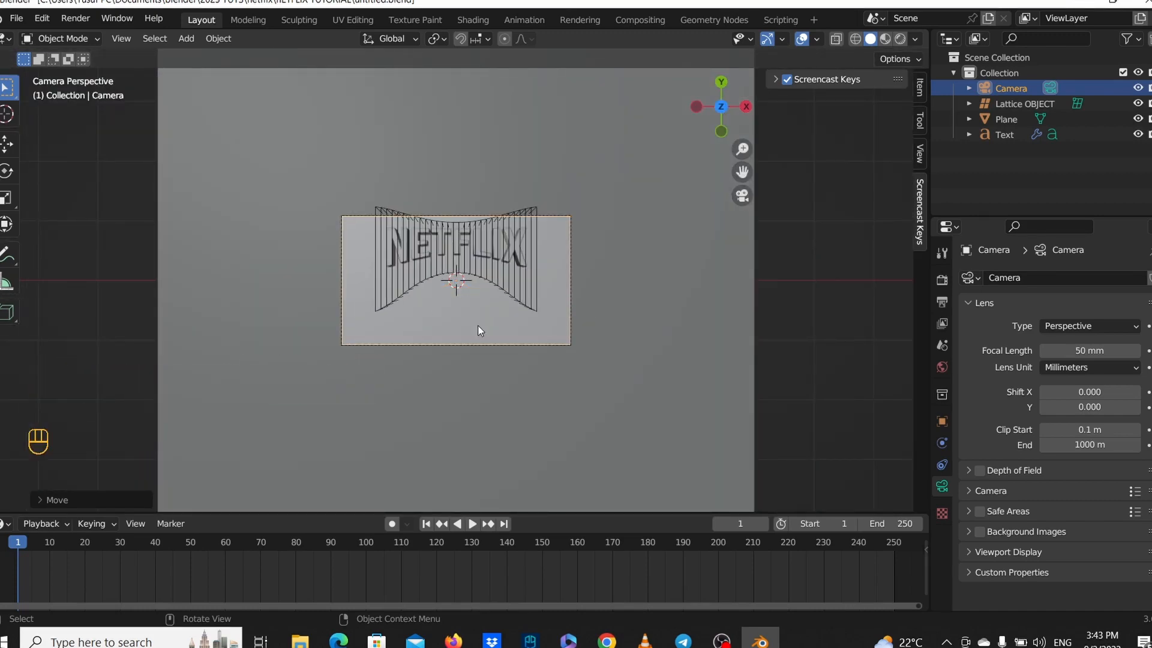
key("g")
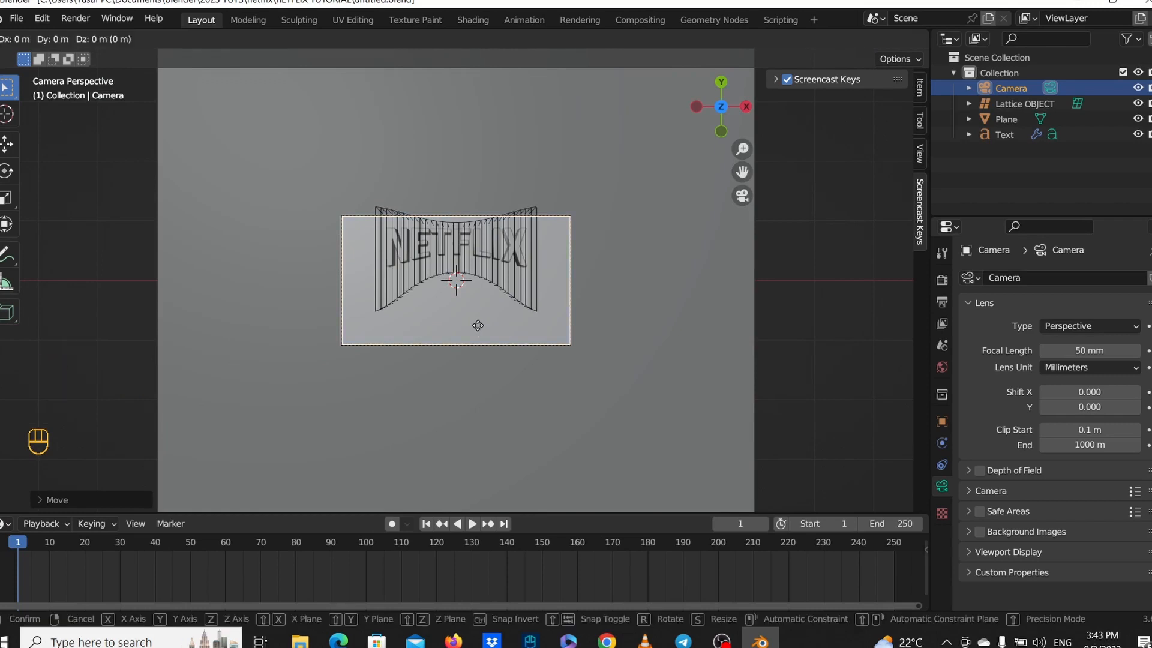
key("z")
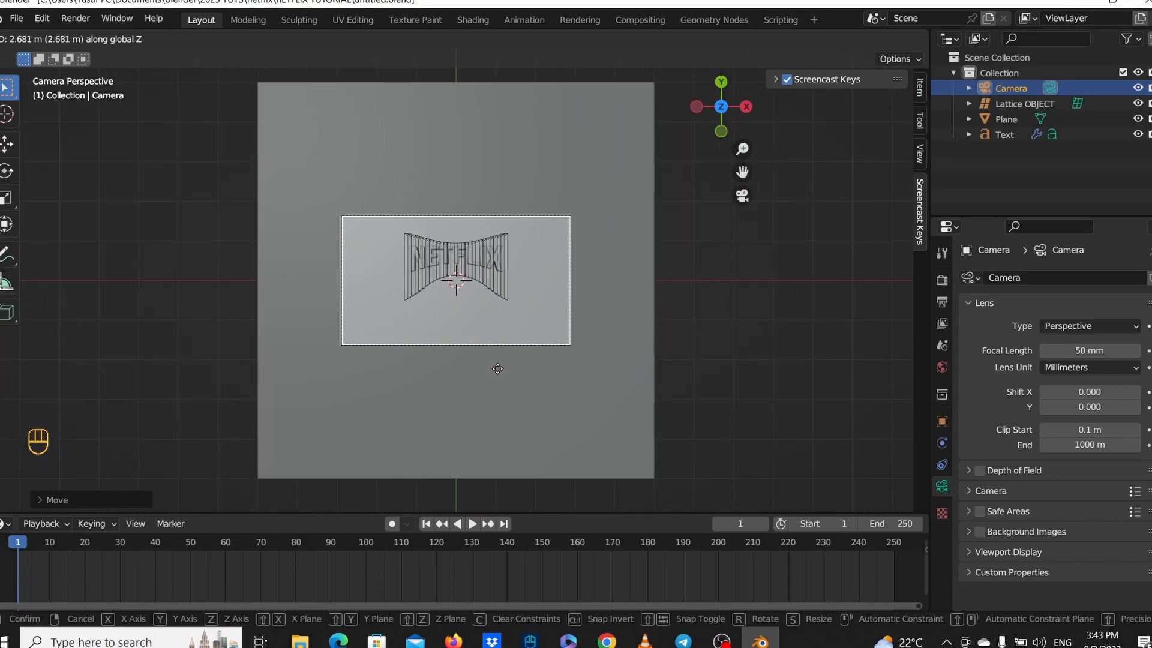
left_click(498, 370)
Move the camera about 0.37 m along global Y to centre the text vertically in the frame.
key("g")
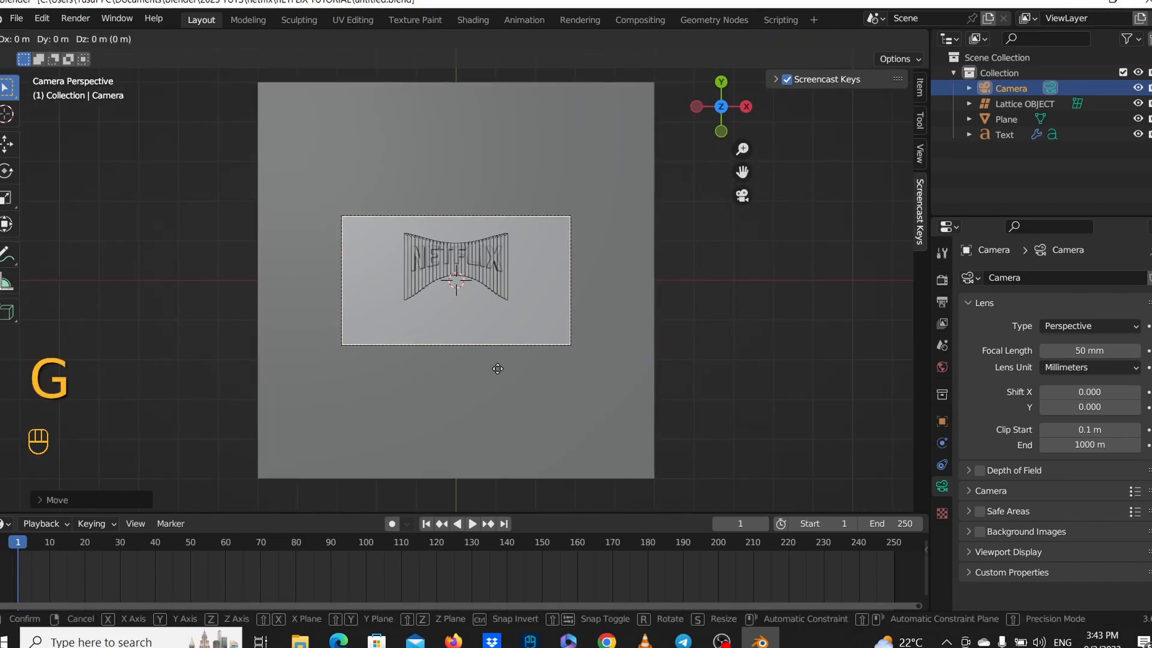
key("y")
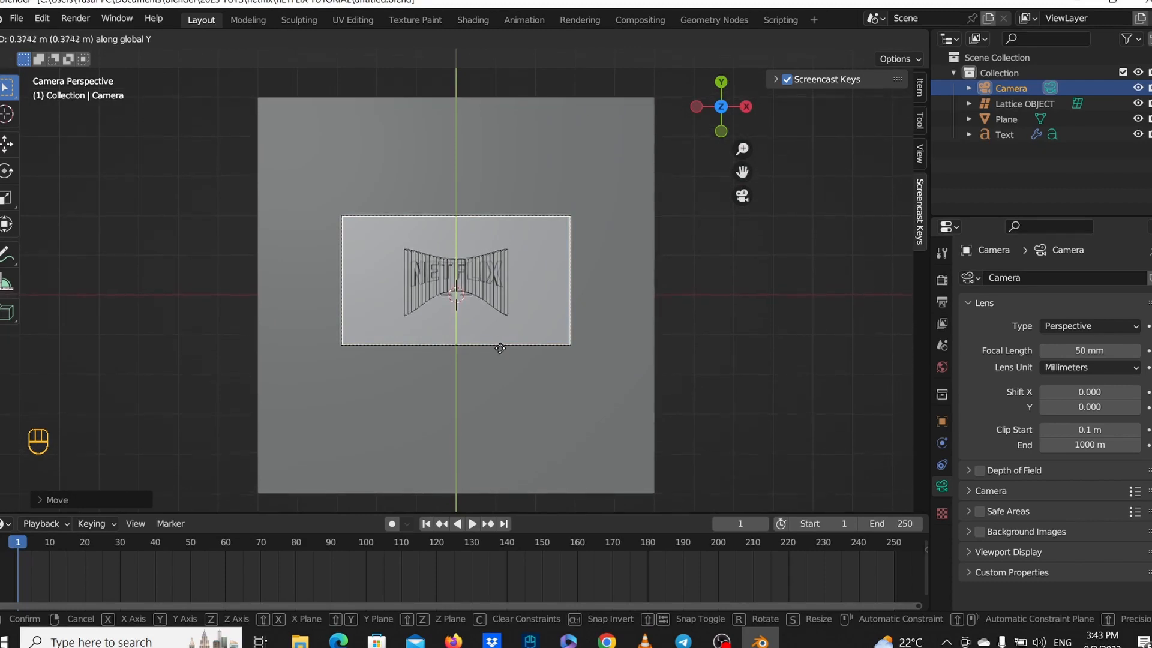
left_click(500, 349)
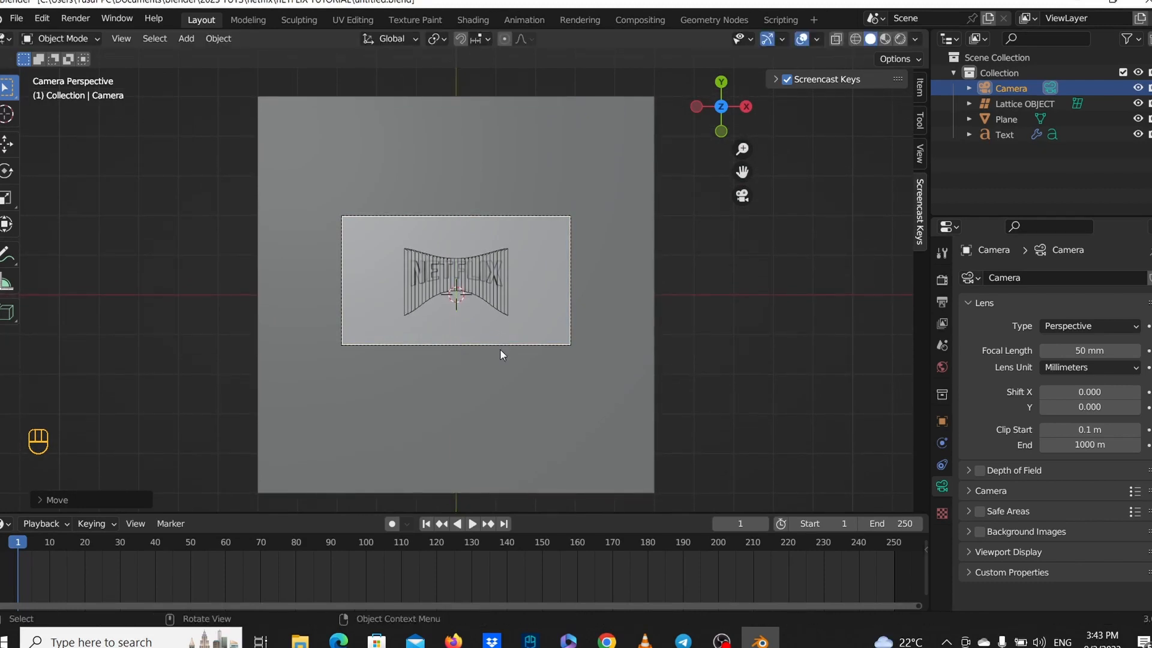
scroll(503, 365, "up", 3)
scroll(503, 365, "down", 3)
Split the 3D viewport into two side-by-side views and set the new one to rendered shading.
left_click(620, 382)
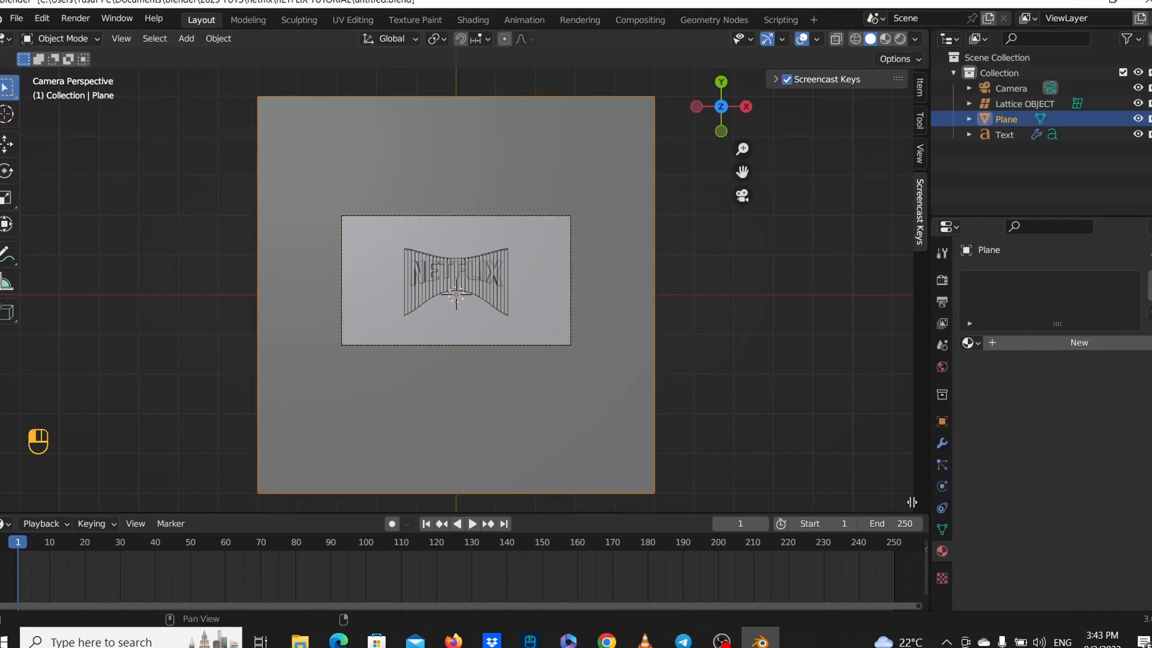
left_click_drag(923, 507, 540, 420)
key("n")
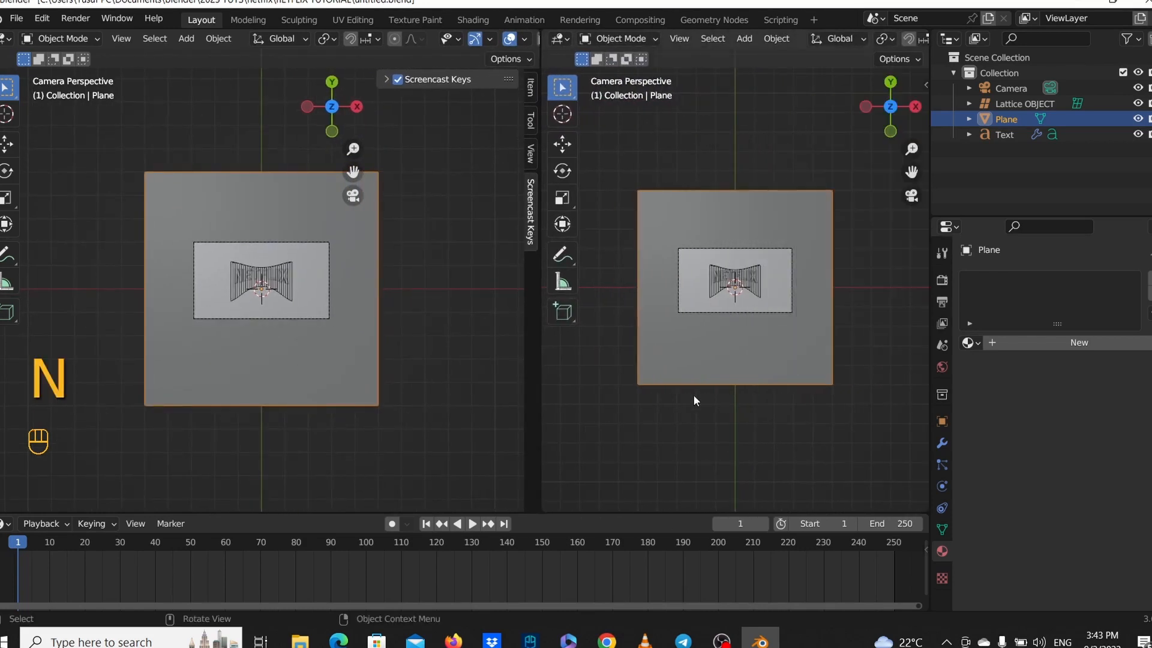
scroll(877, 40, "down", 8)
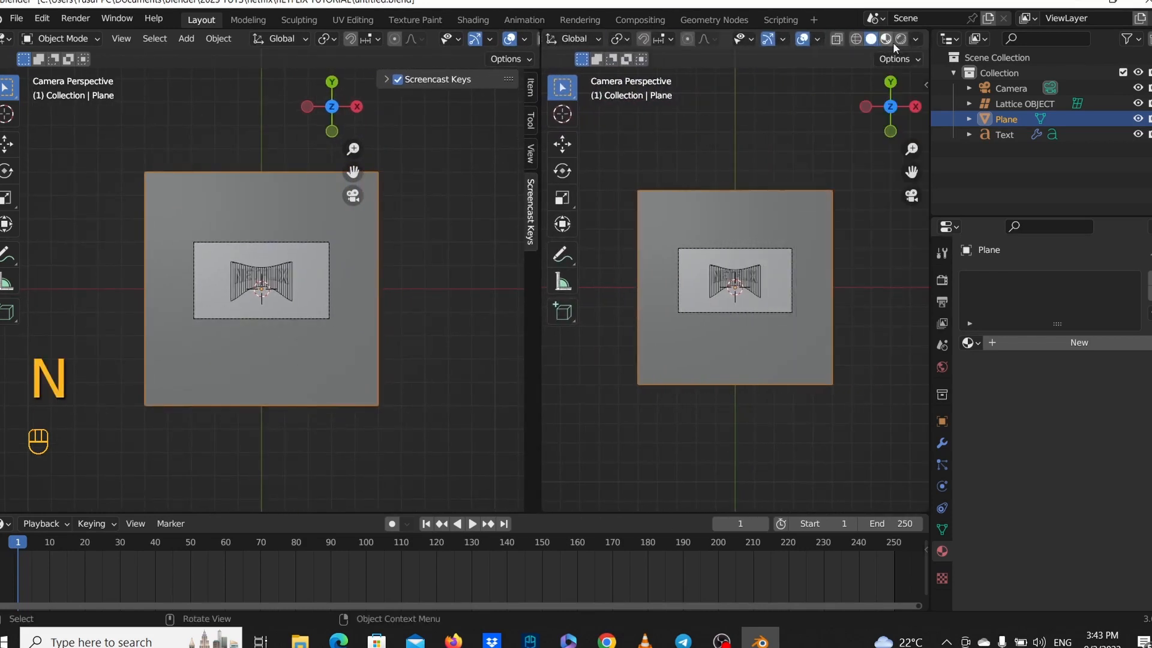
left_click(900, 39)
scroll(316, 319, "up", 4)
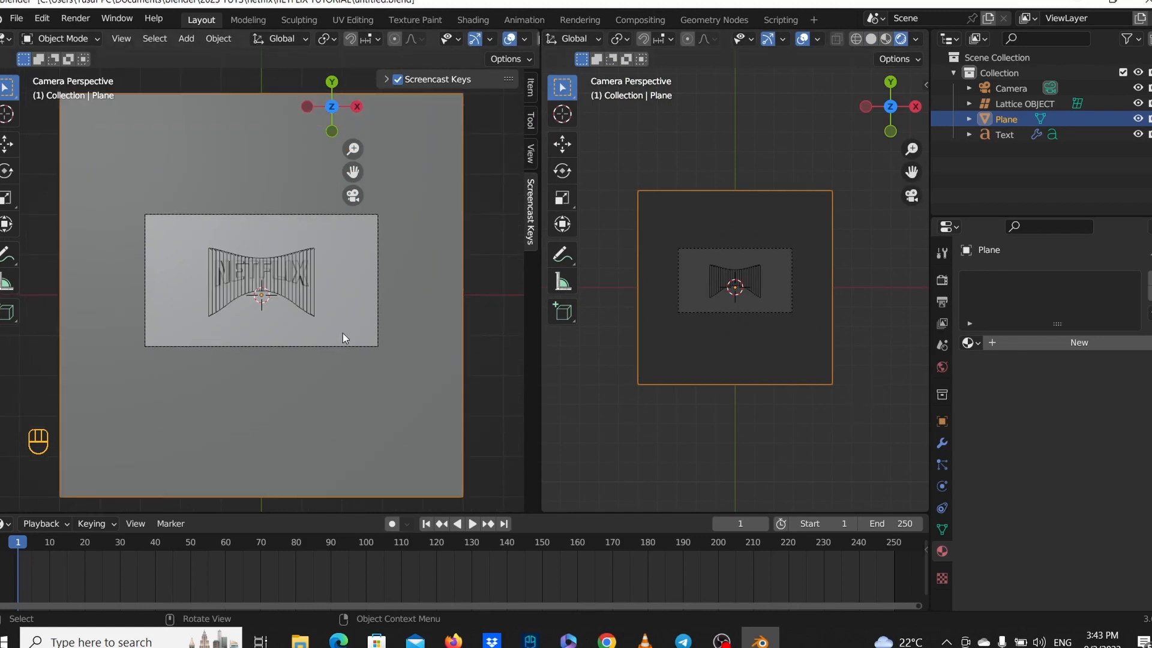
scroll(418, 305, "up", 2)
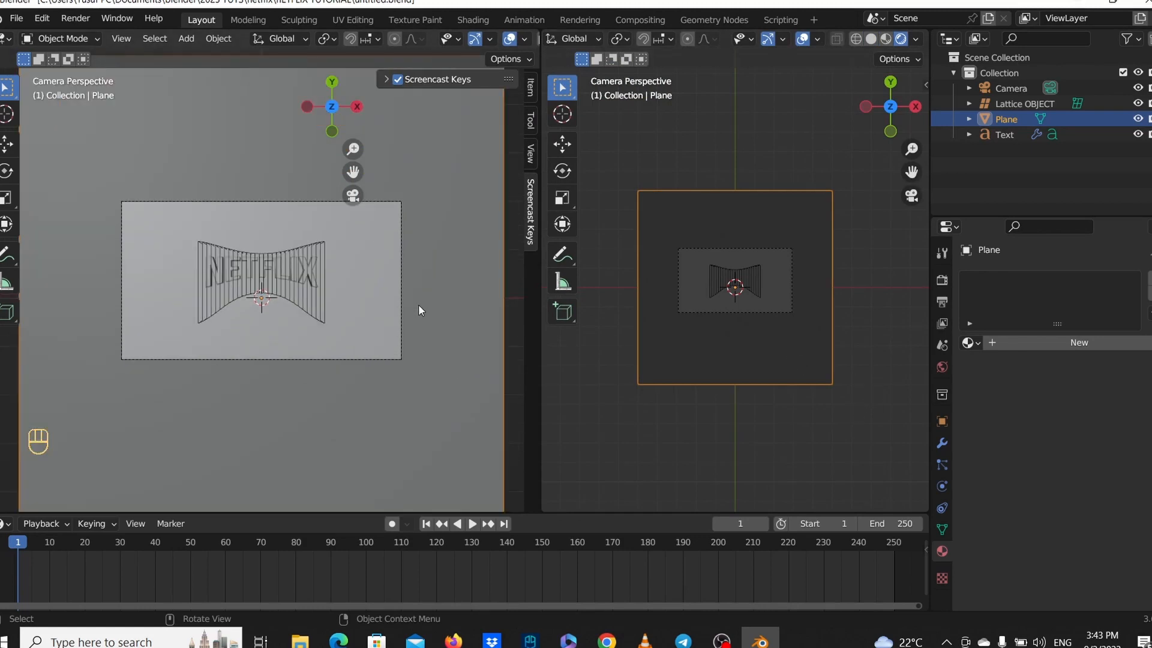
Set the world background colour to white, keeping the plane selected.
left_click(941, 367)
left_click(1086, 380)
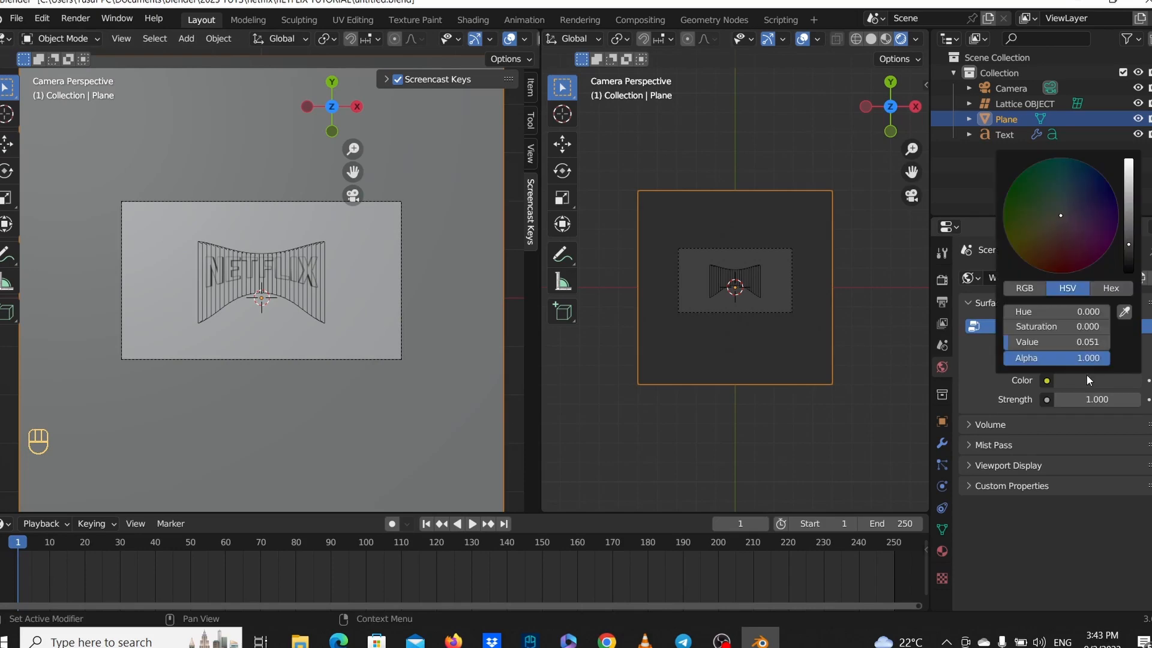
left_click_drag(1128, 233, 1129, 159)
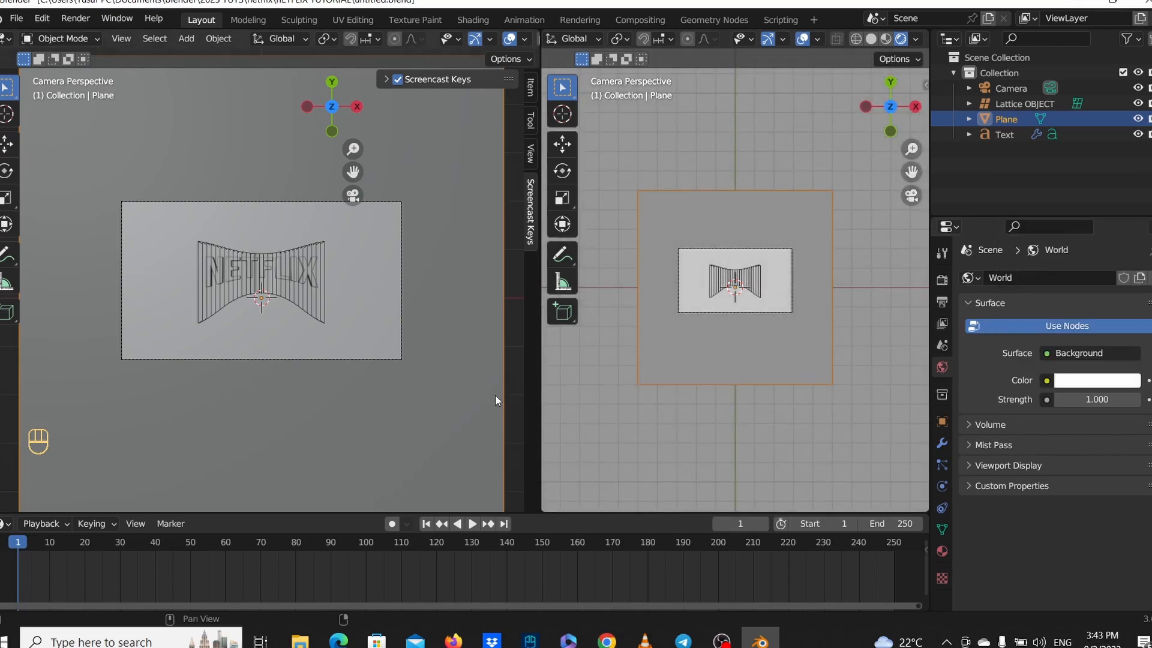
left_click(363, 361)
scroll(390, 381, "down", 4)
left_click(340, 372)
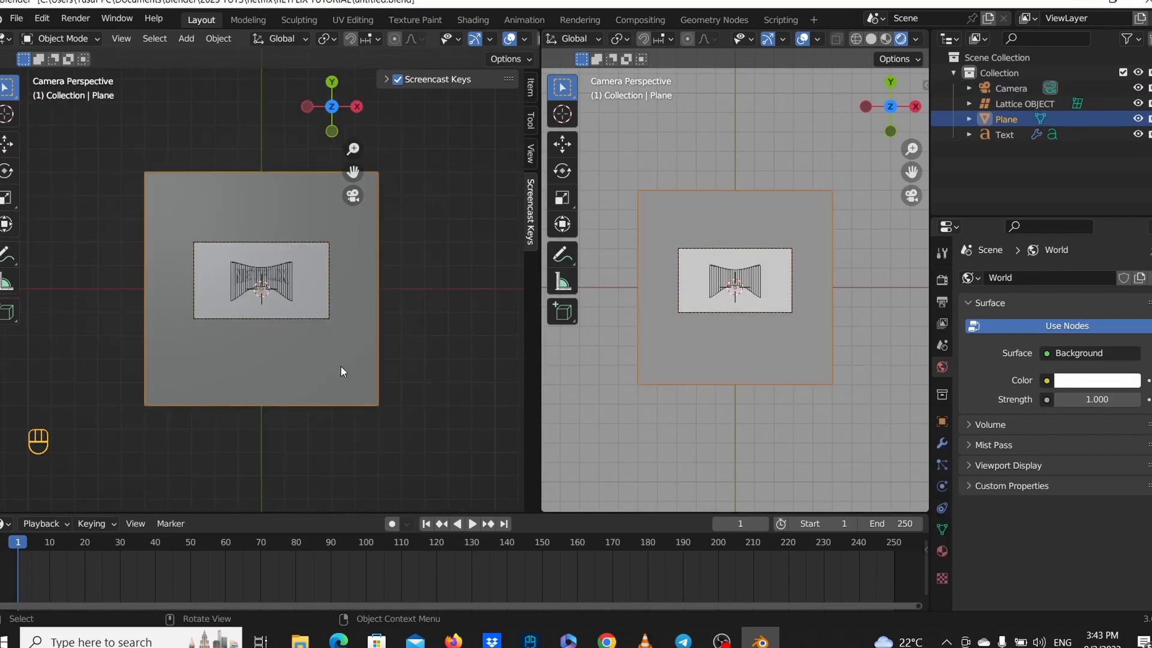
Switch the render engine to Cycles on GPU Compute and enable viewport denoising.
left_click(939, 280)
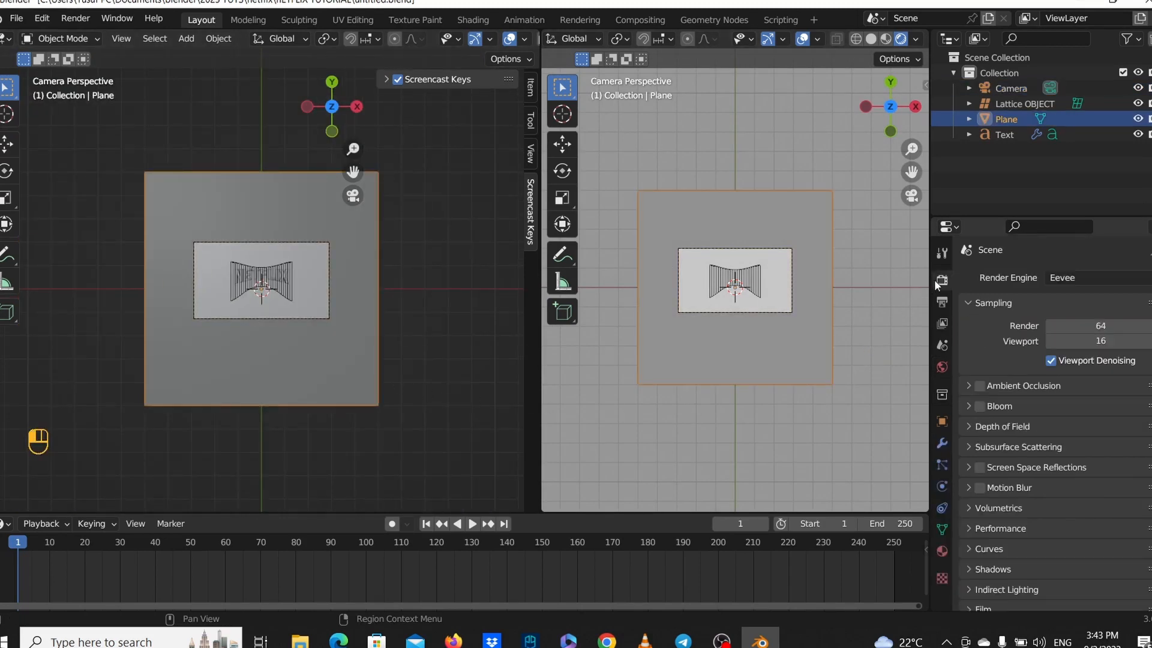
left_click(1081, 278)
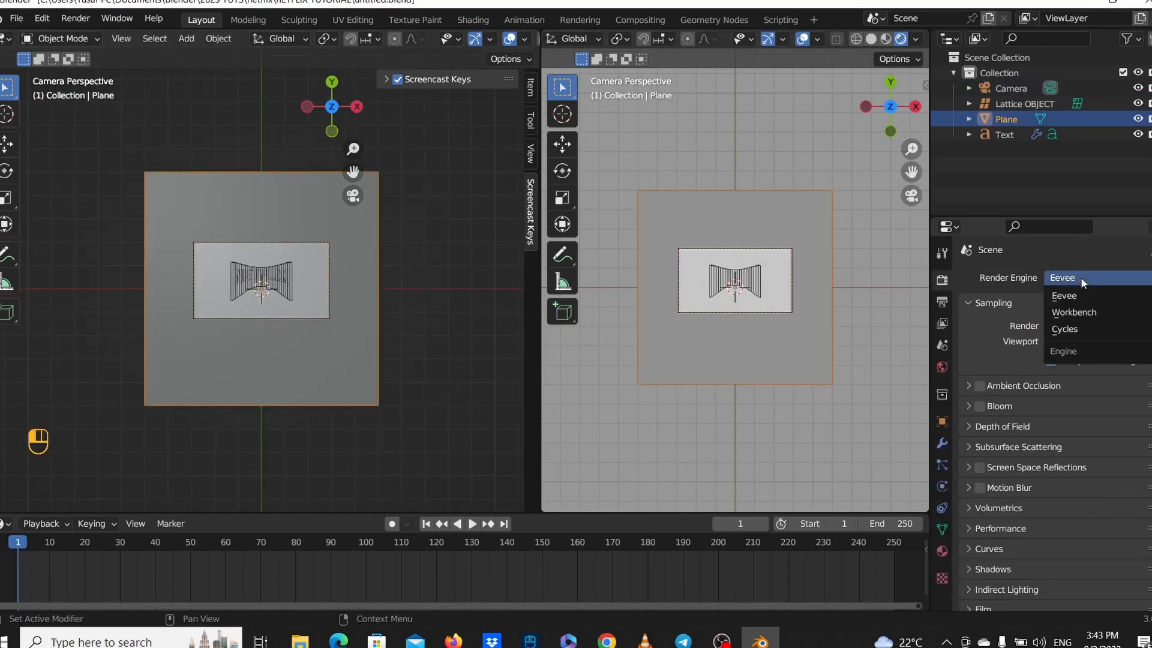
left_click(1078, 329)
left_click(1083, 317)
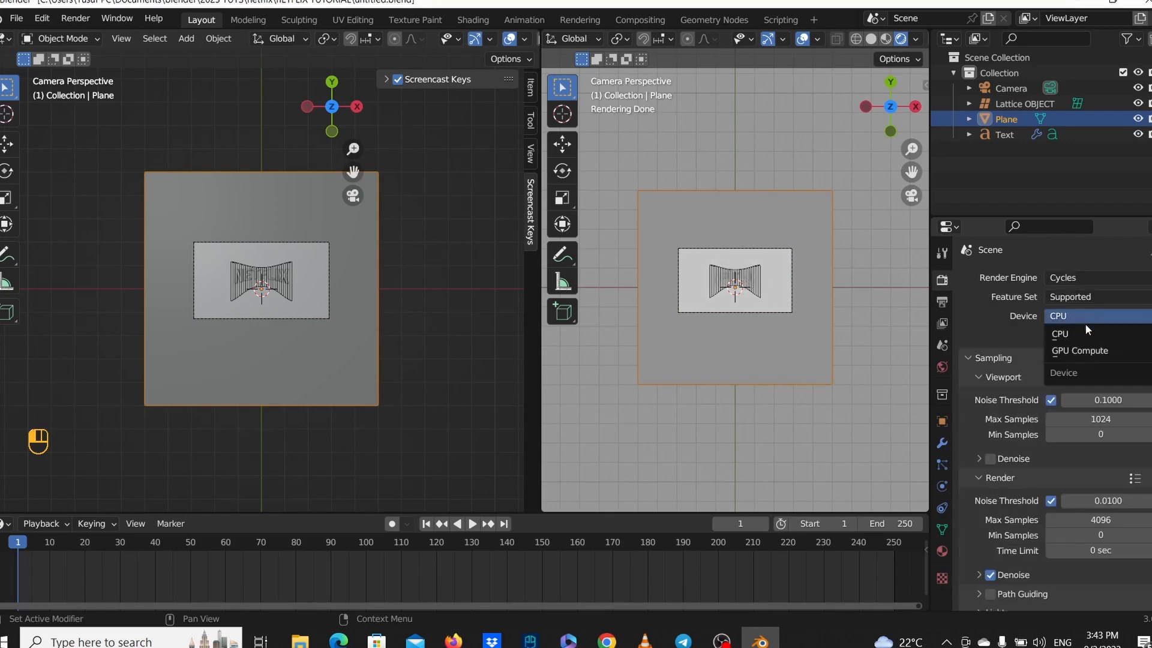
left_click(1080, 353)
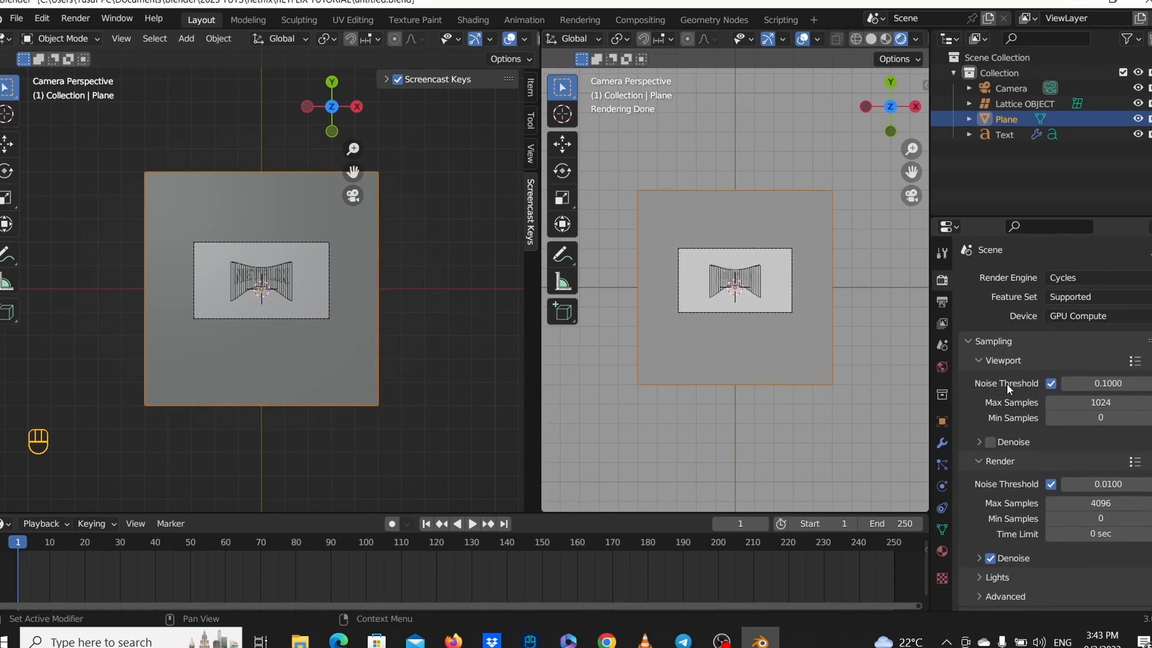
left_click(990, 443)
scroll(420, 359, "up", 2)
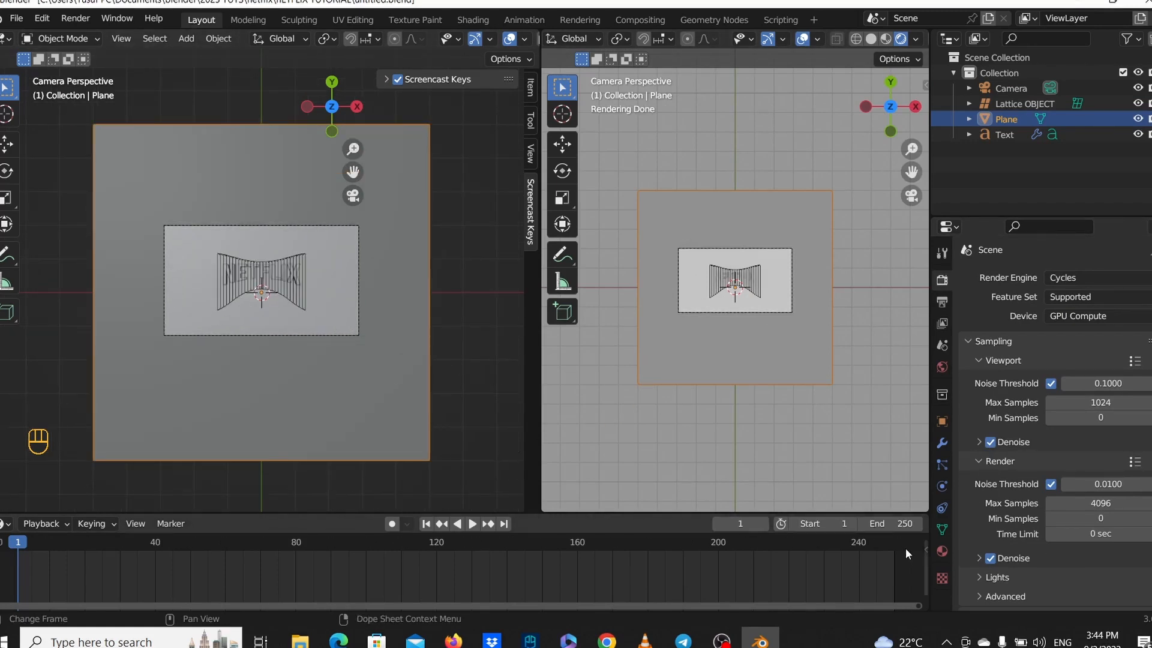
Create a new material on the plane and set its emission strength to 0.1.
left_click(942, 551)
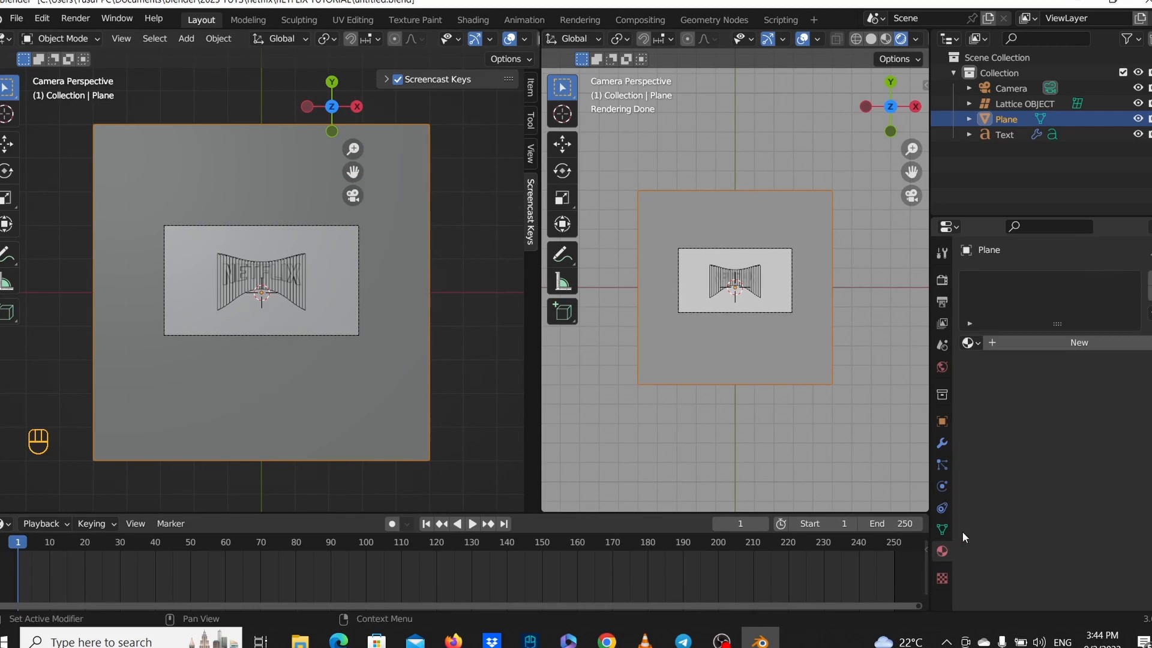
left_click(1089, 347)
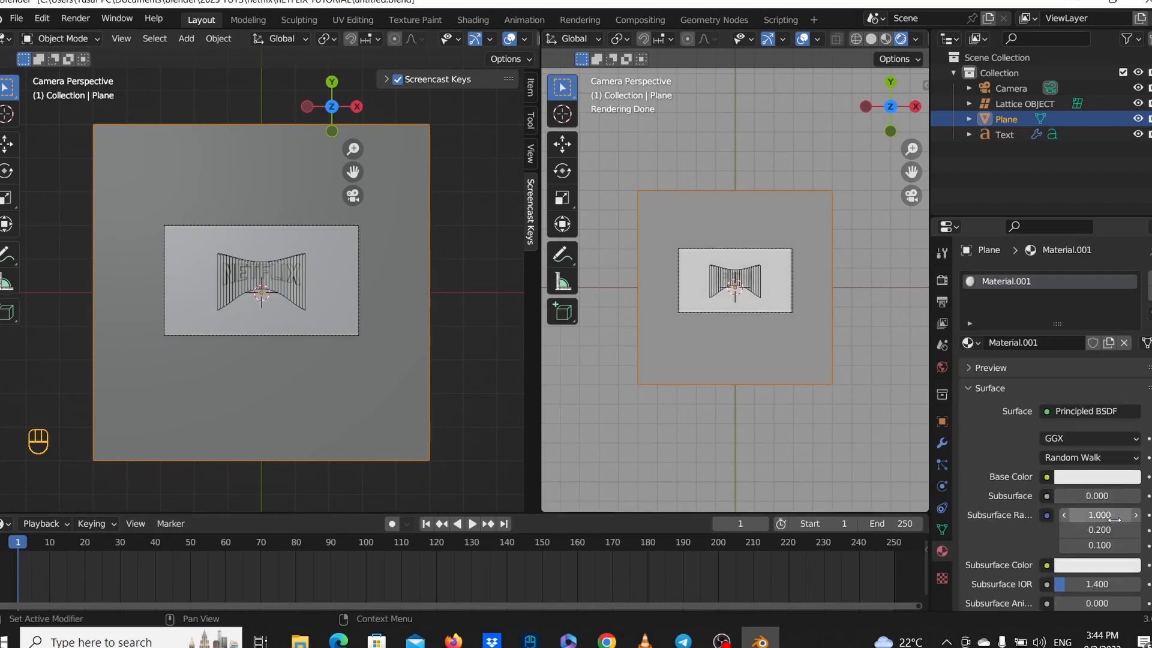
scroll(1101, 466, "down", 15)
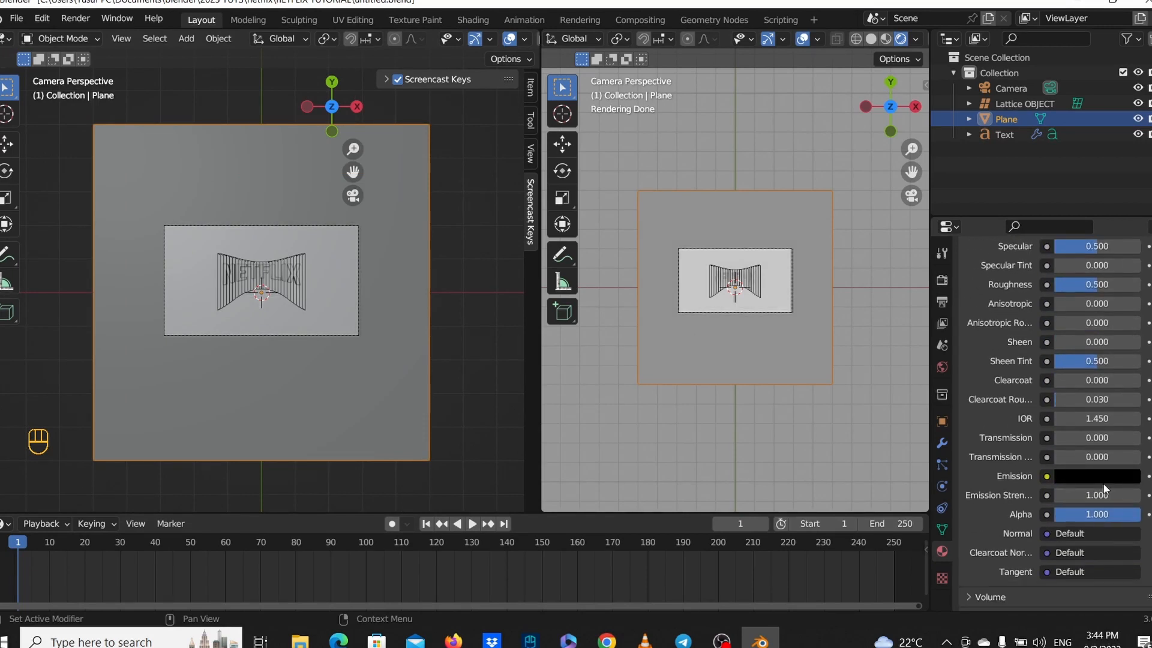
left_click(1103, 495)
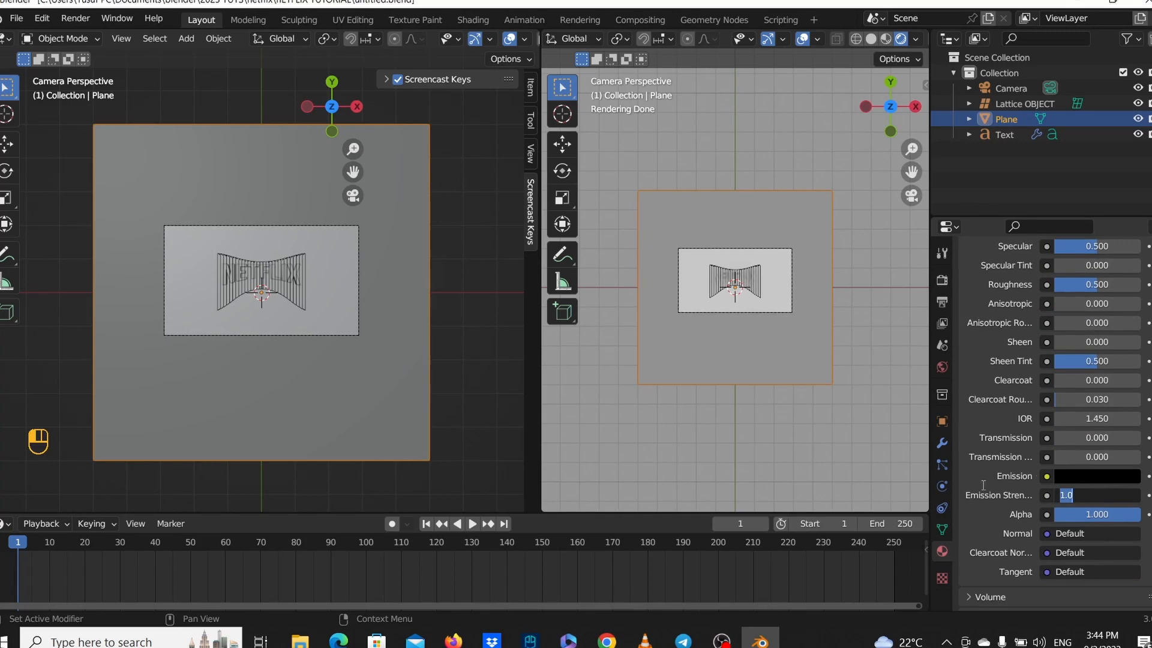
key("BackSpace")
type(".1")
key("Return")
scroll(804, 408, "up", 4)
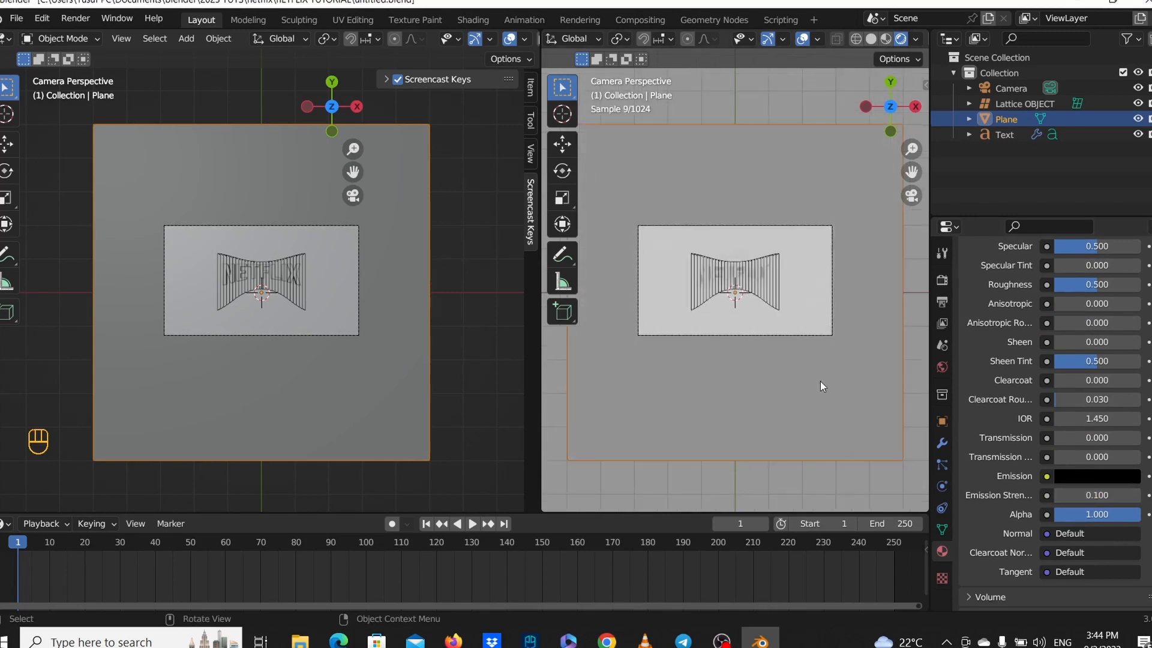
scroll(822, 393, "up", 3)
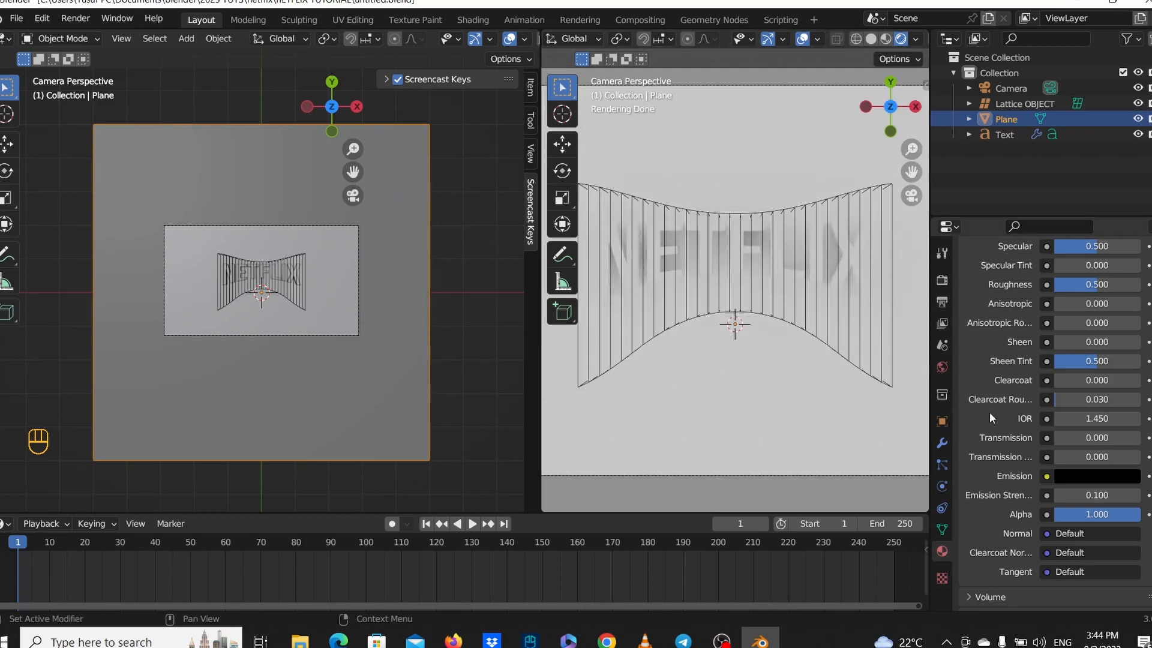
Set the plane material's emission colour to white with a value of 1.000.
left_click(1097, 476)
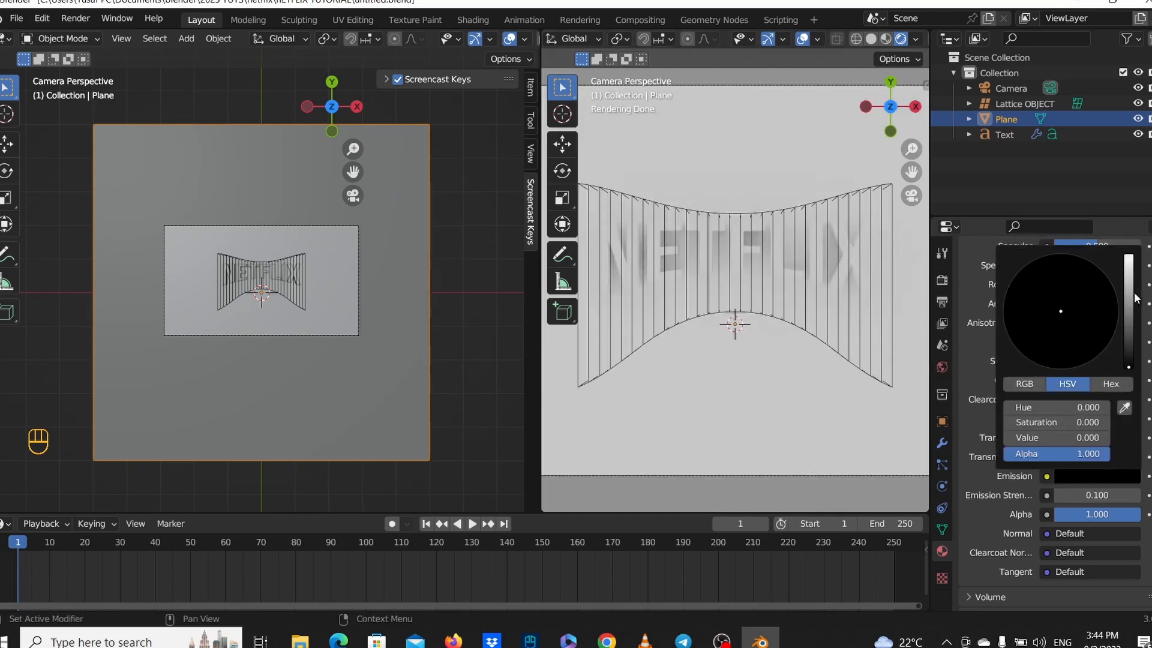
left_click_drag(1136, 298, 1129, 255)
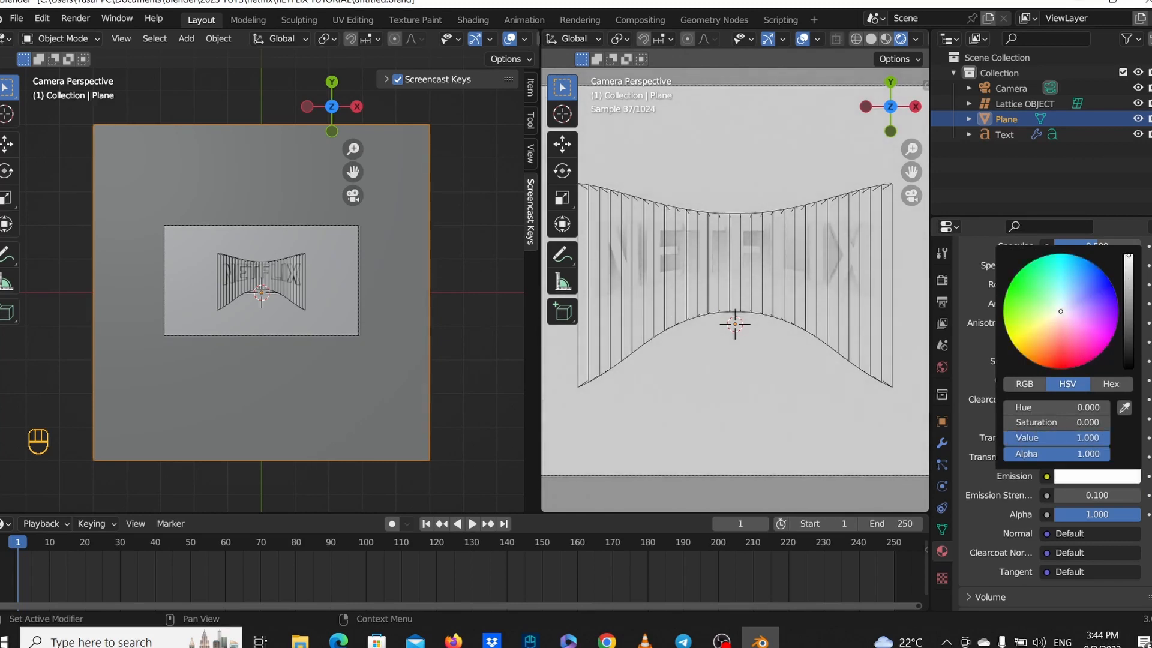
scroll(740, 402, "down", 6)
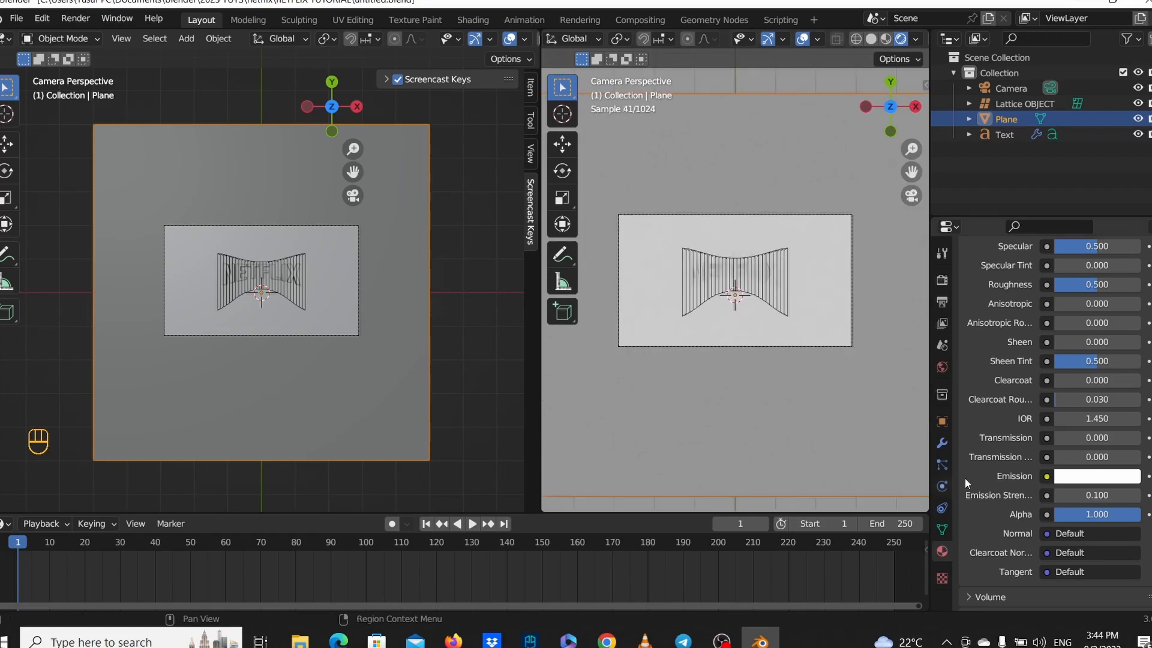
Create a new material on the NETFLIX text object and set its emission strength to 0.1.
scroll(844, 463, "up", 2)
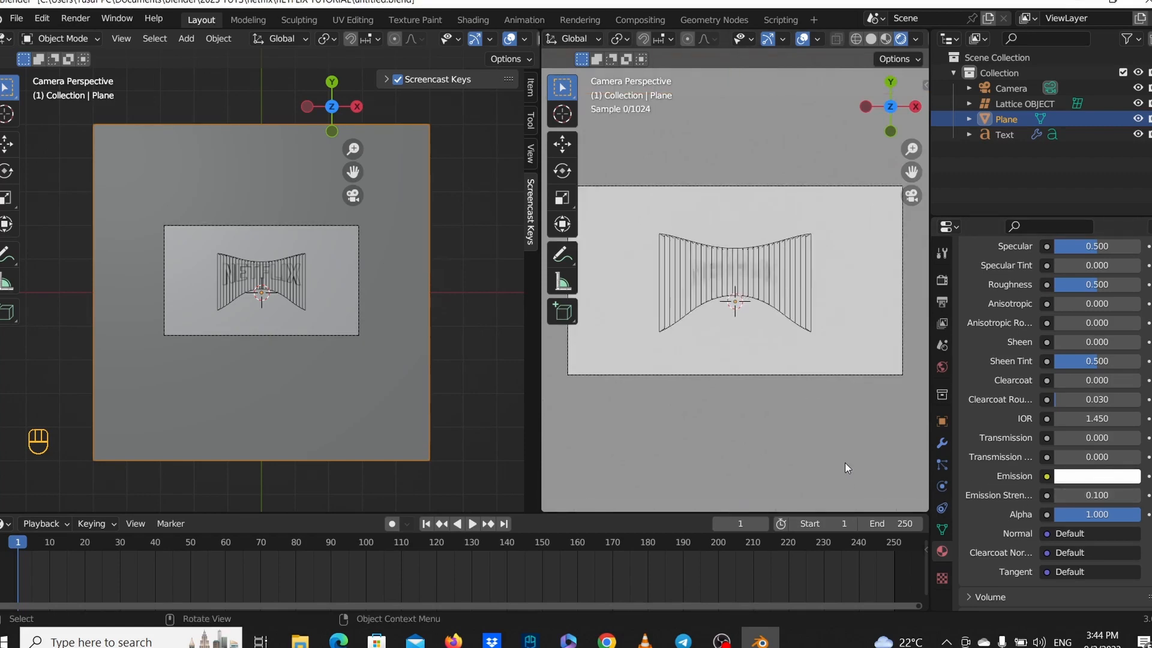
left_click(1001, 140)
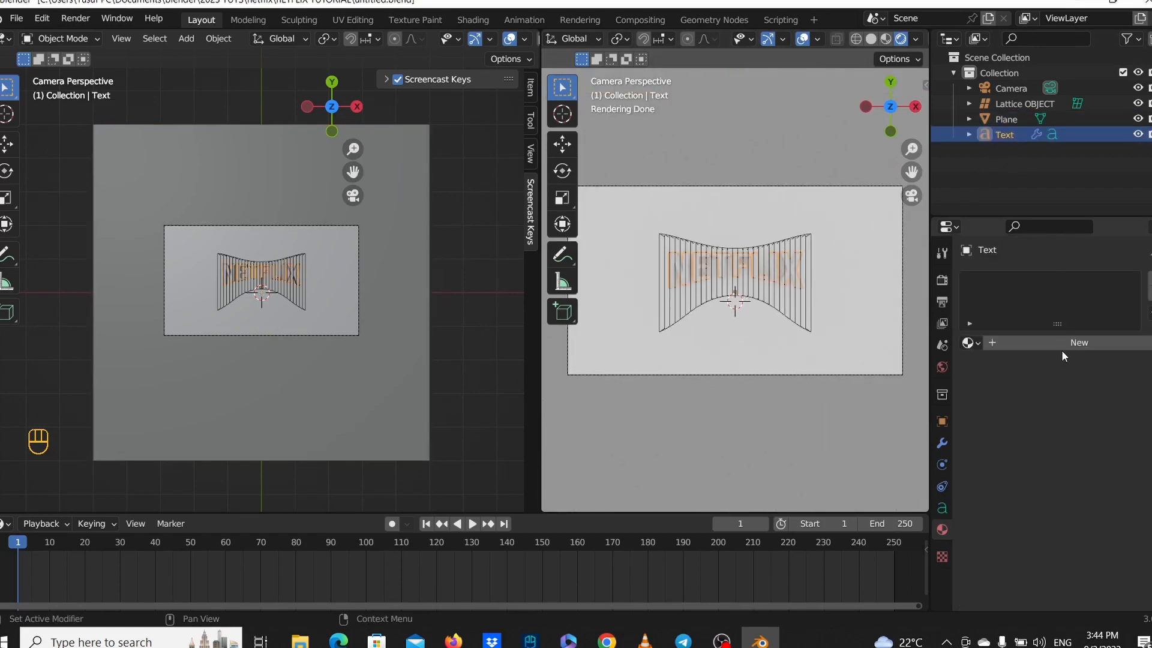
left_click(1063, 348)
scroll(1106, 471, "down", 15)
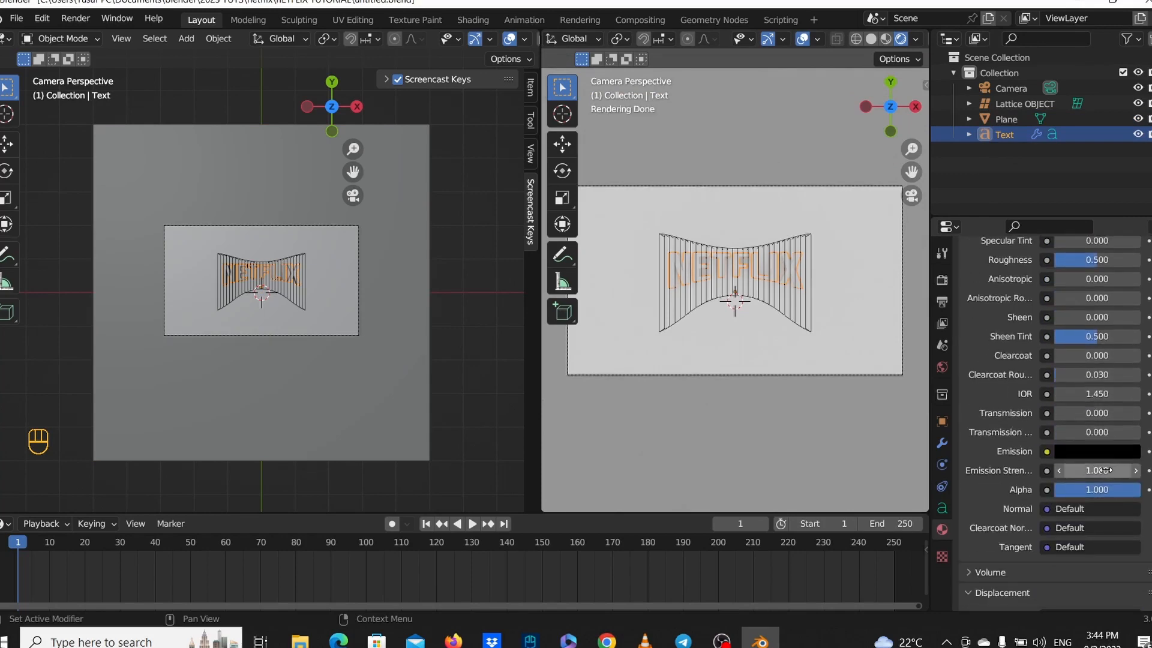
left_click(816, 483)
scroll(793, 451, "up", 4)
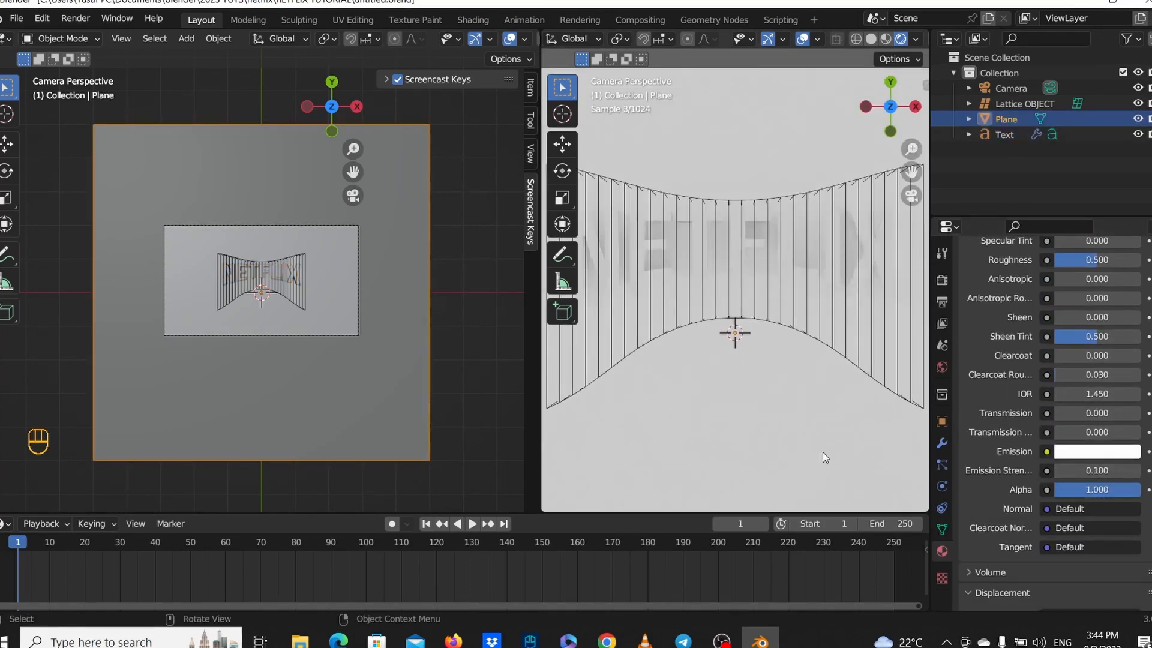
left_click(1097, 470)
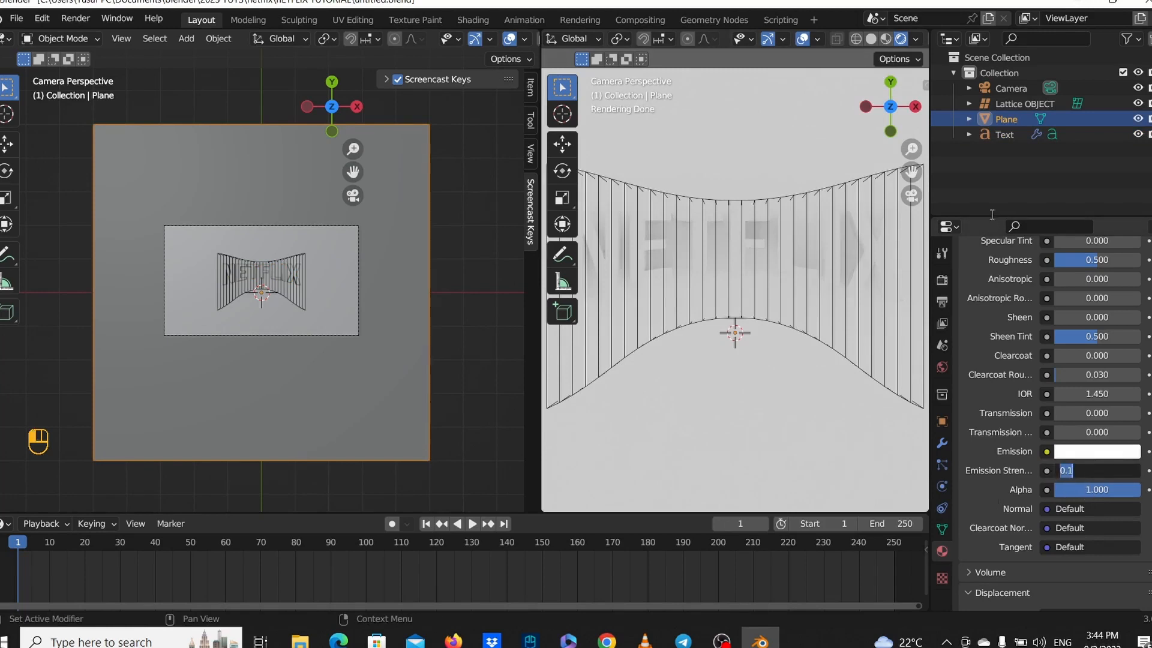
left_click(1012, 136)
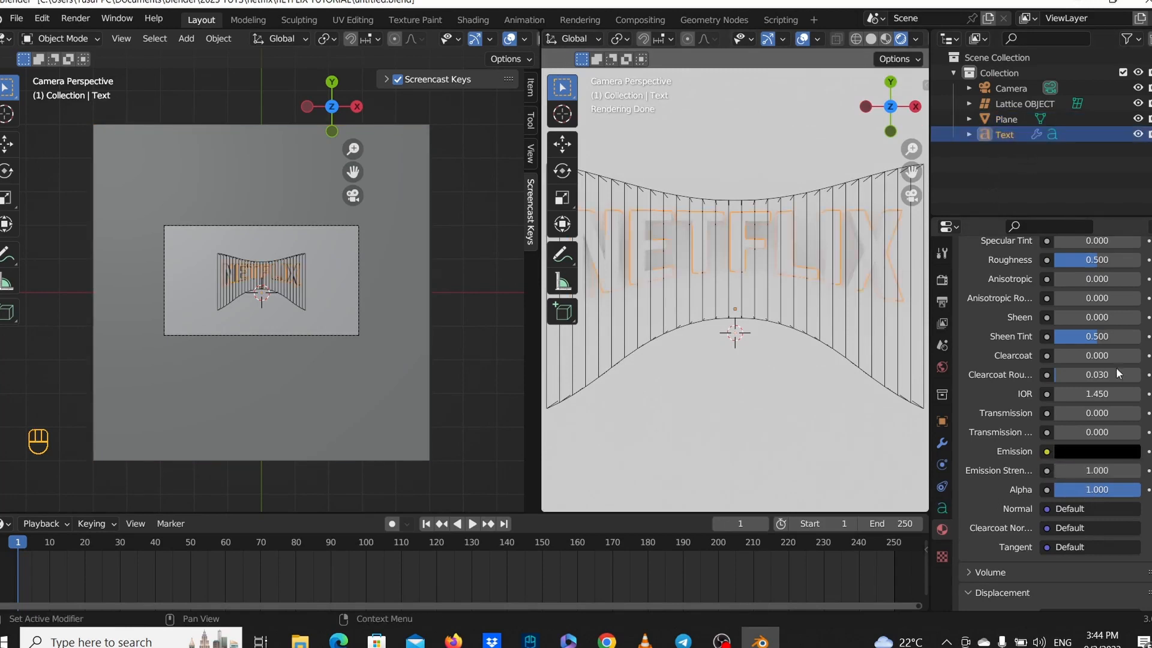
left_click(1107, 471)
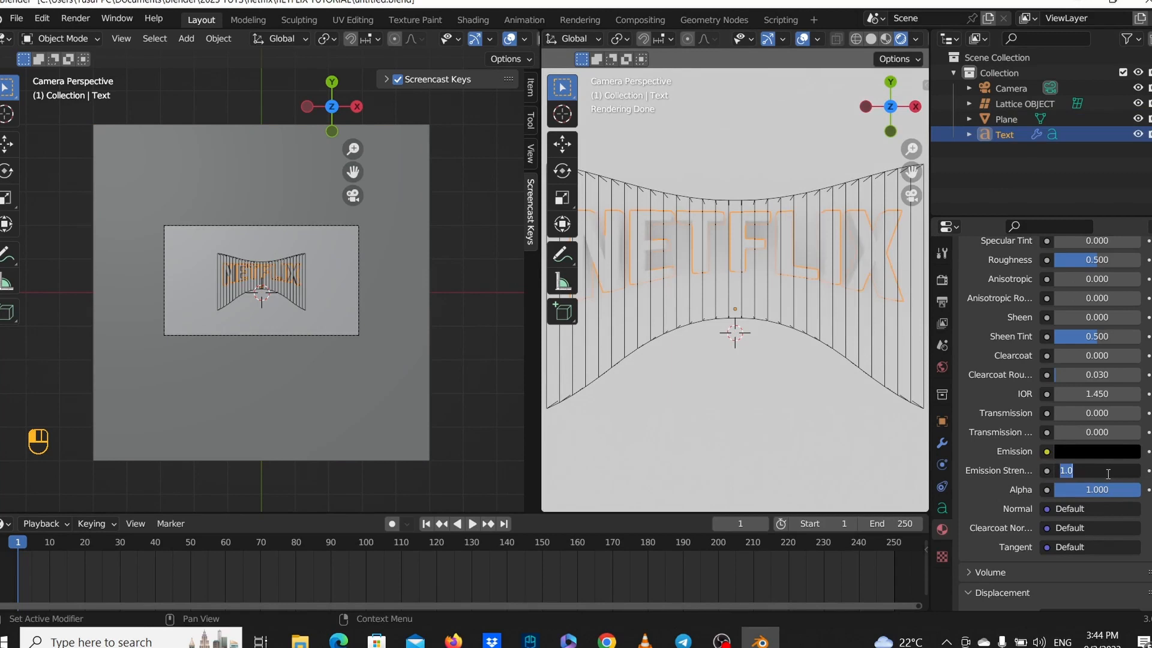
type(".1")
key("Return")
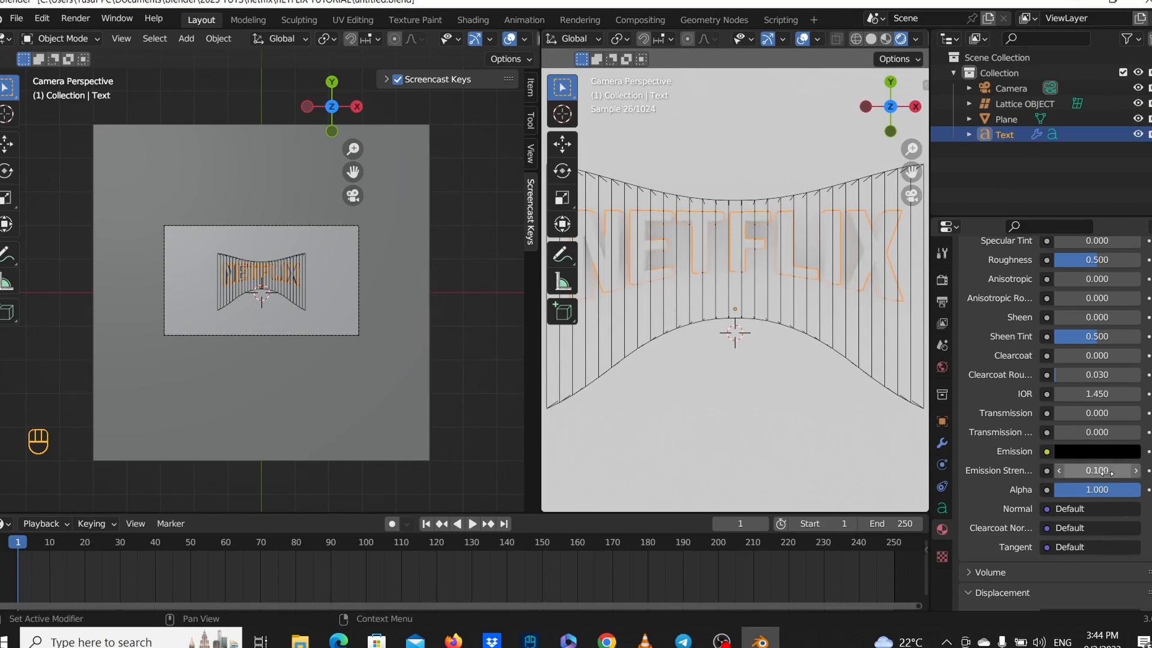
Hide the lattice object in the viewport.
left_click(1138, 108)
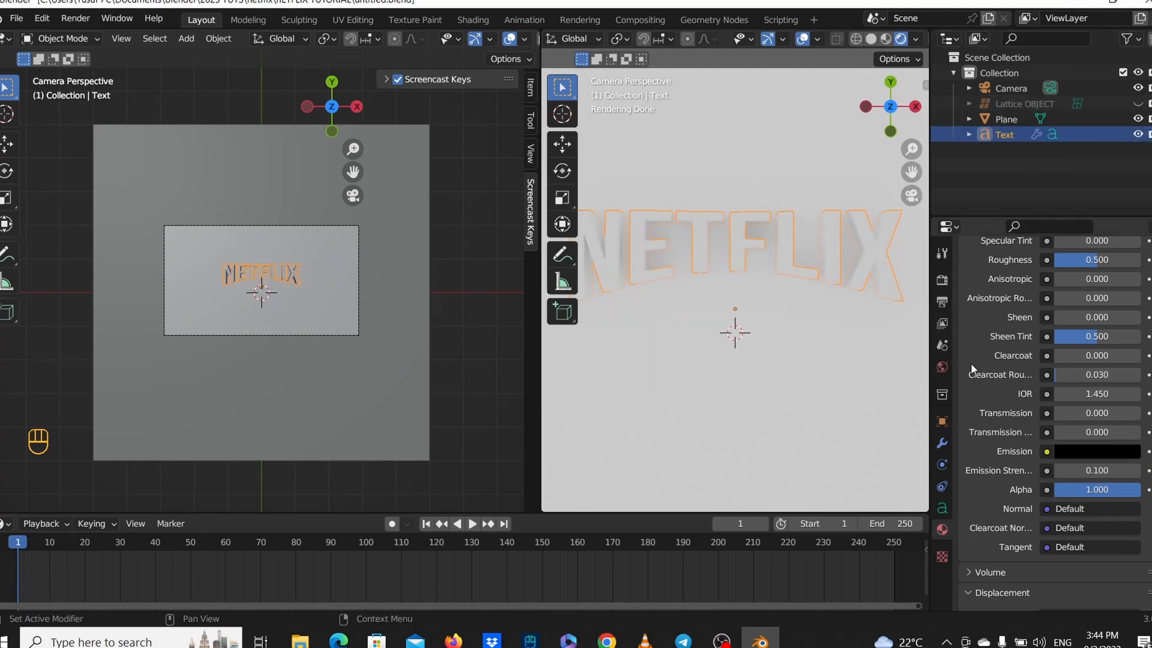
scroll(971, 363, "down", 2)
scroll(843, 398, "down", 1)
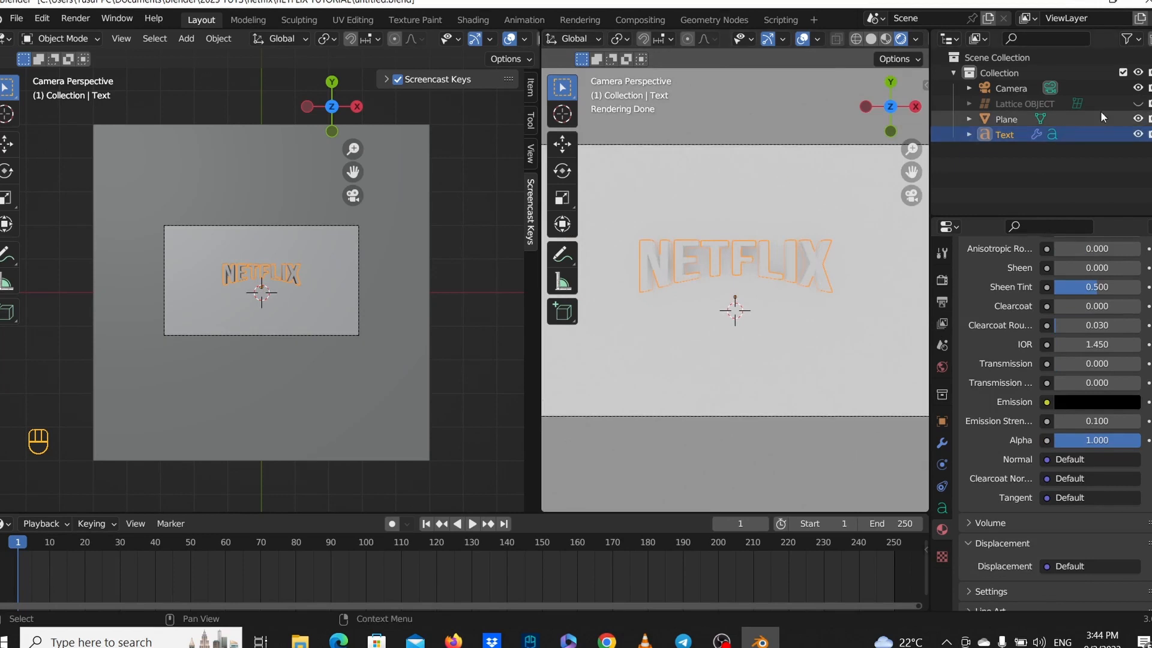
Show the selectability toggles in the outliner and make the background plane unselectable, leaving the text deselected.
left_click(1130, 40)
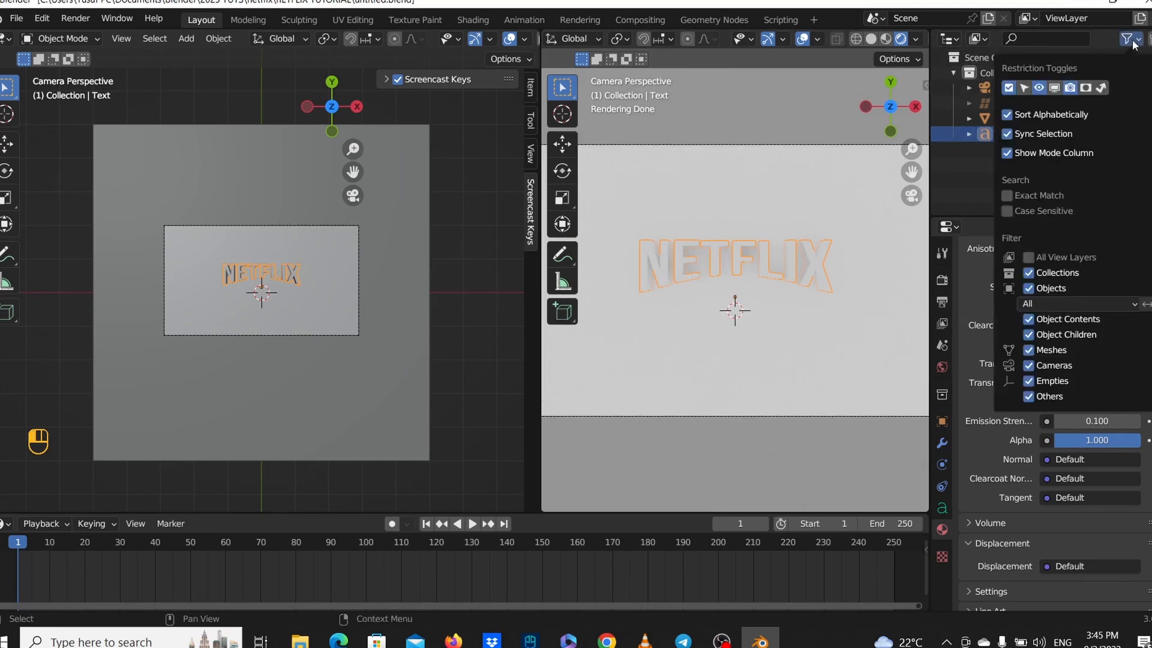
left_click(1027, 87)
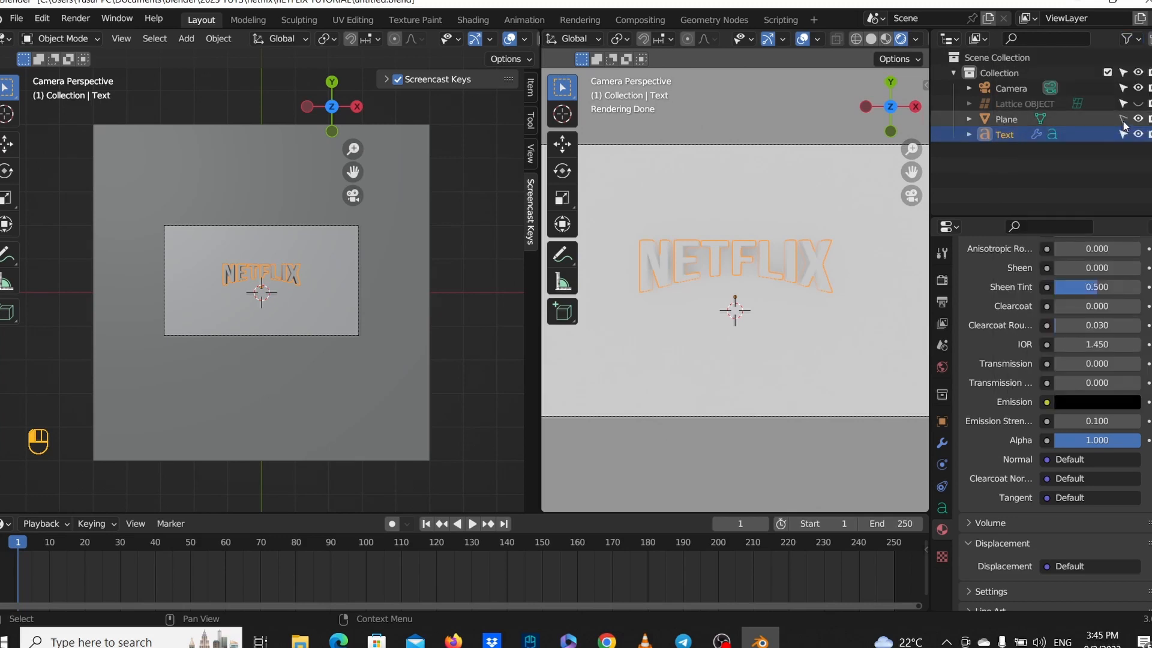
scroll(812, 345, "up", 2)
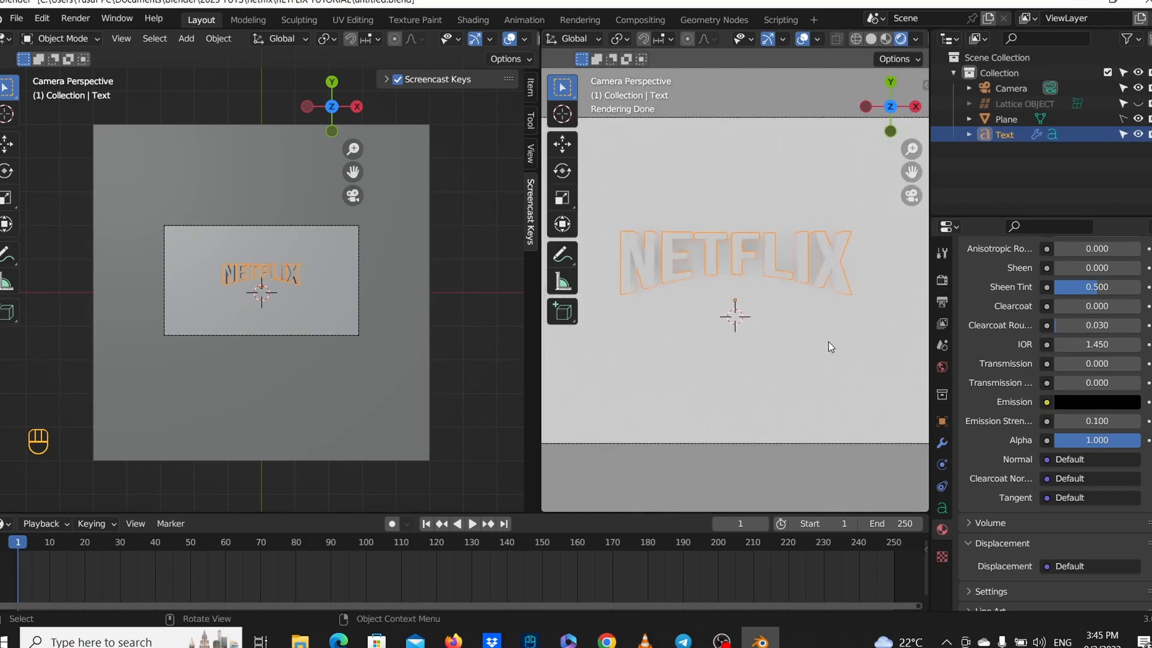
left_click(814, 369)
left_click(822, 284)
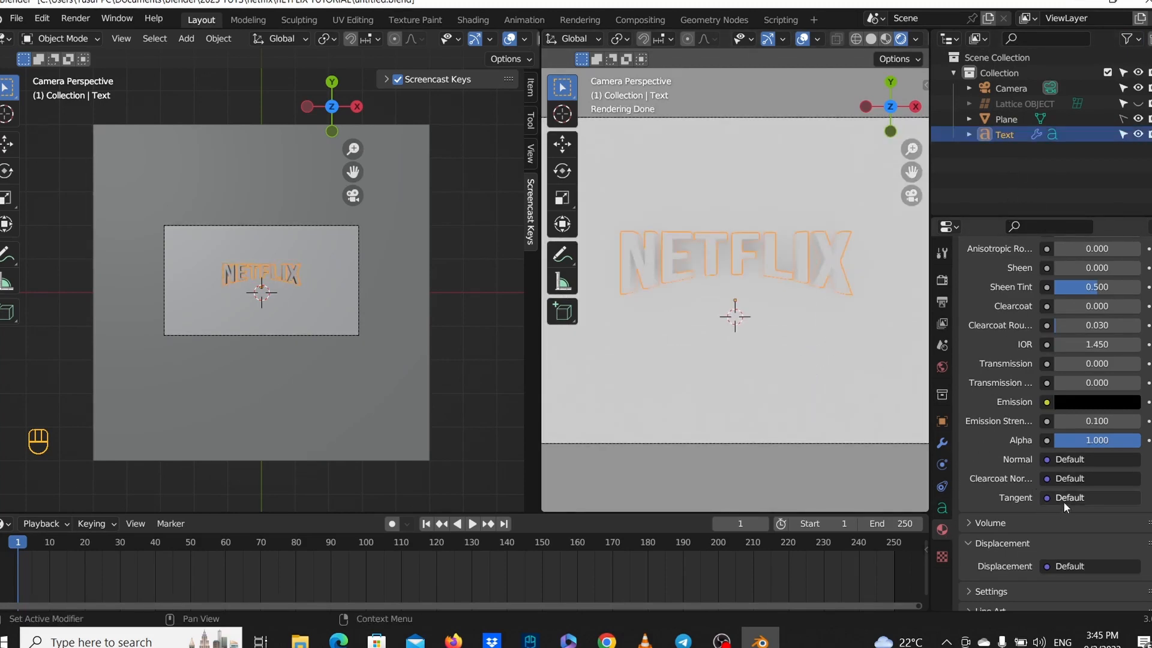
left_click(913, 409)
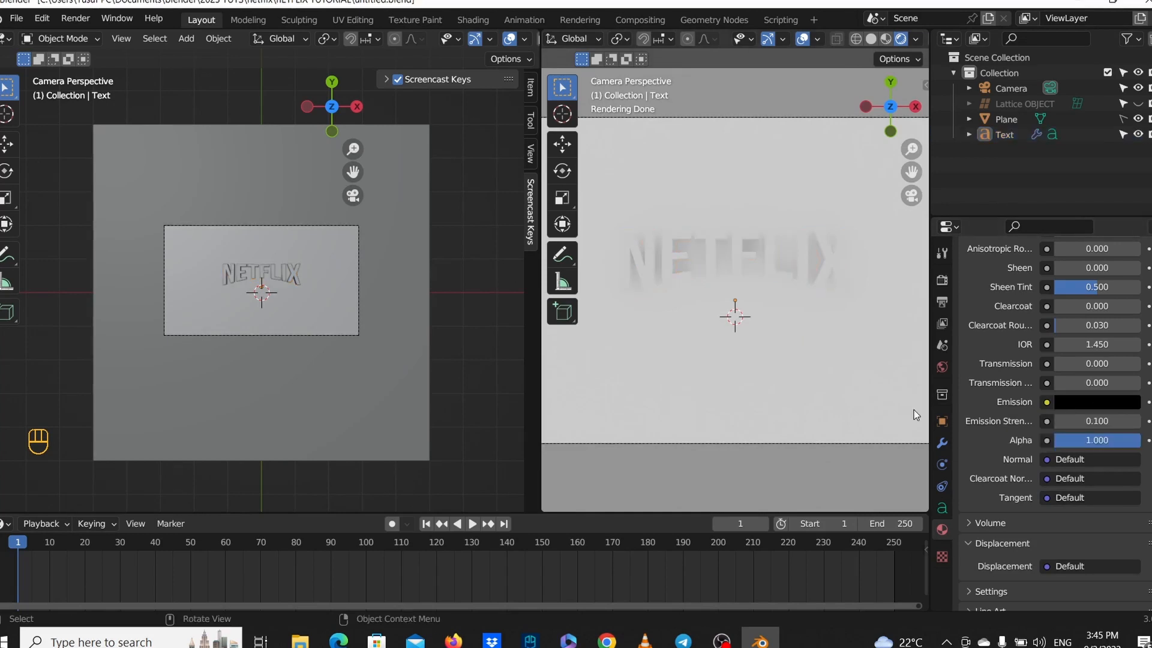
Try a white emission colour on the text material with an emission strength of 0.200.
left_click(1119, 402)
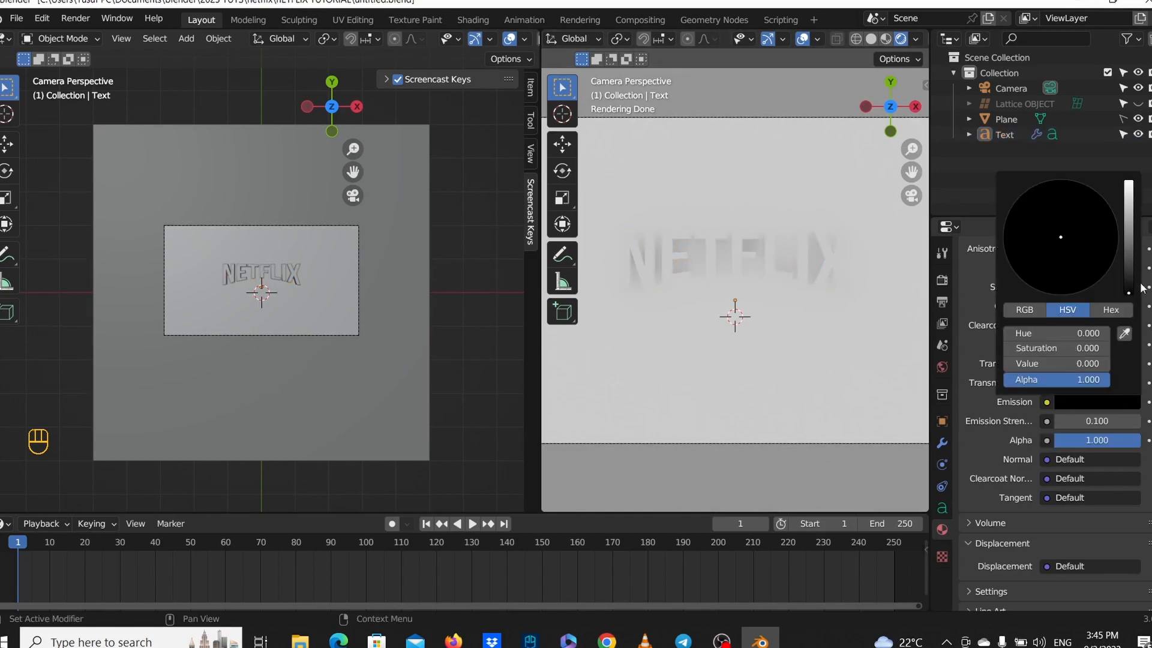
left_click_drag(1128, 277, 1129, 182)
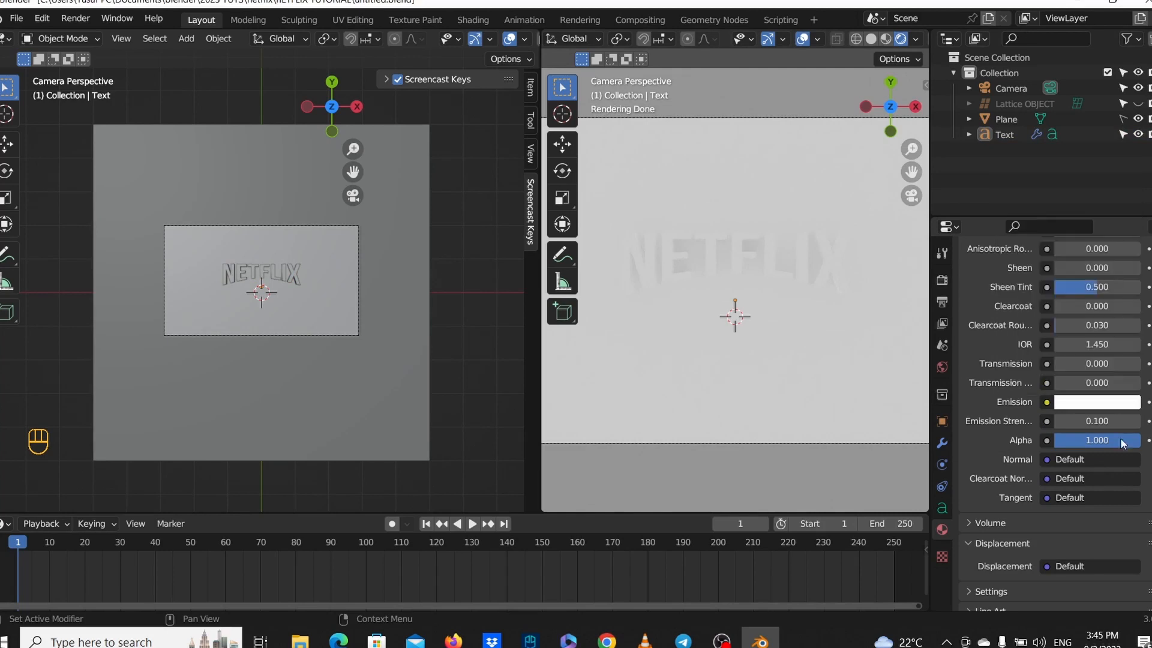
left_click_drag(1095, 420, 1135, 426)
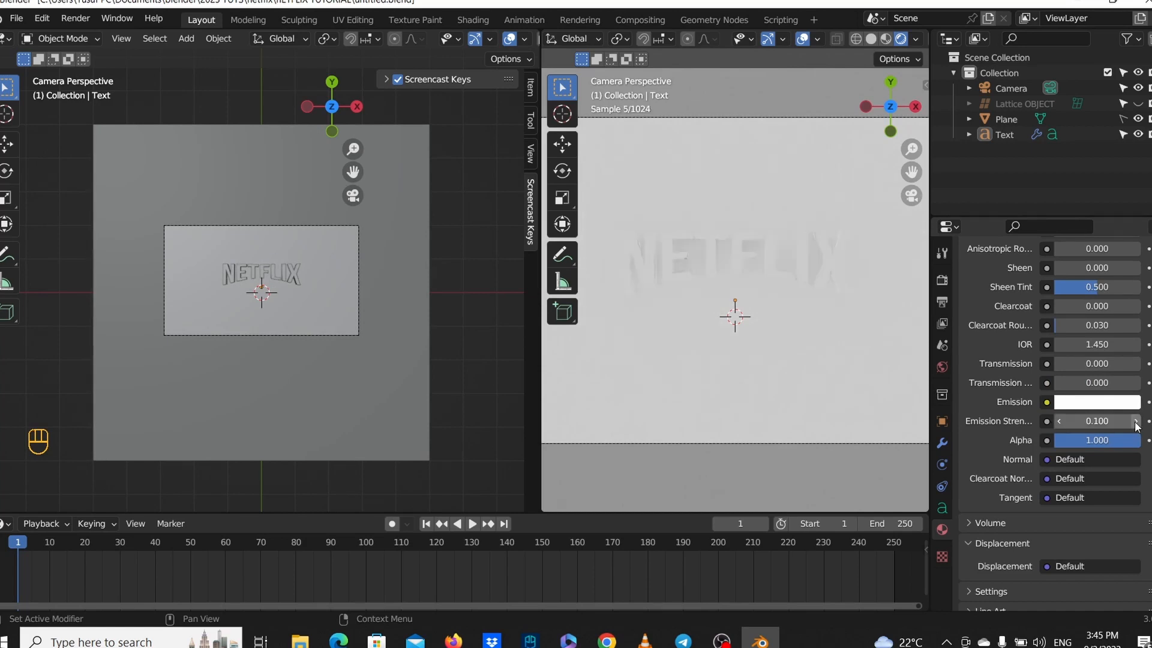
left_click(1135, 424)
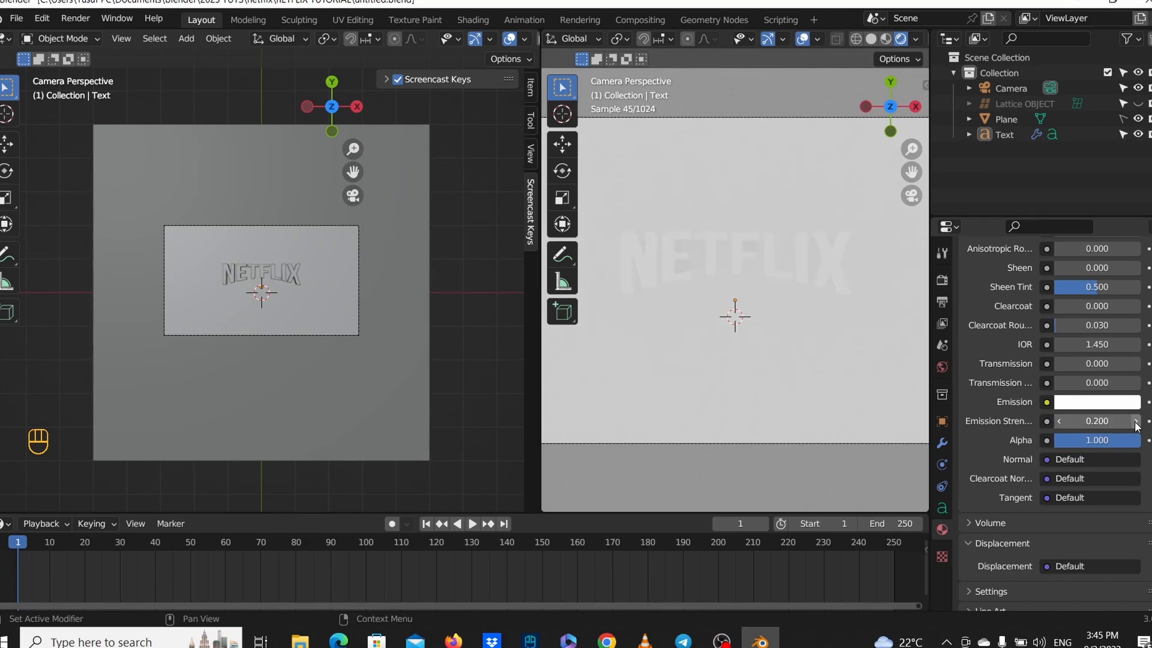
Return the text material's emission strength to 0.100 and its emission colour to black.
left_click(1047, 421)
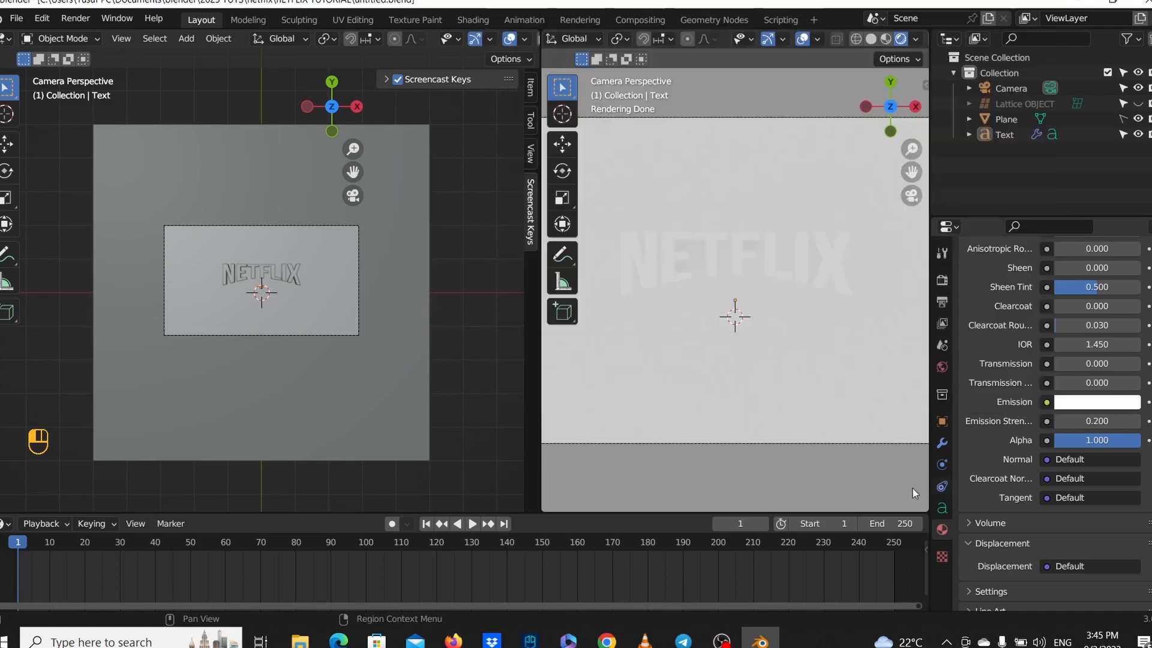
left_click(1060, 422)
left_click(1088, 402)
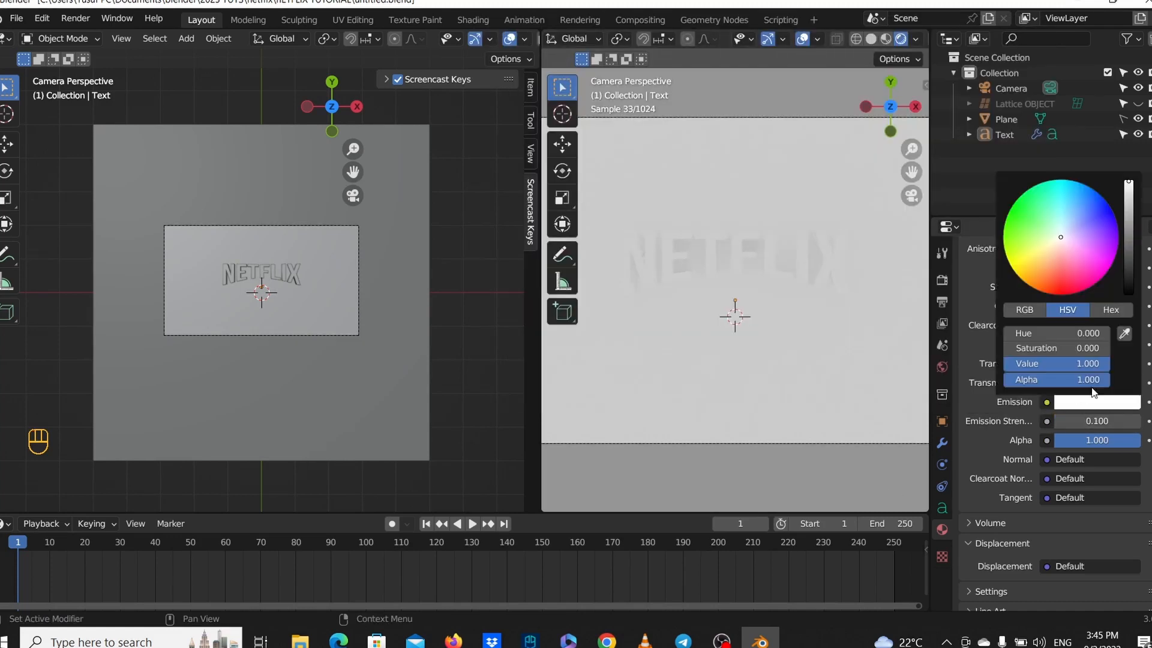
left_click_drag(1126, 250, 1129, 294)
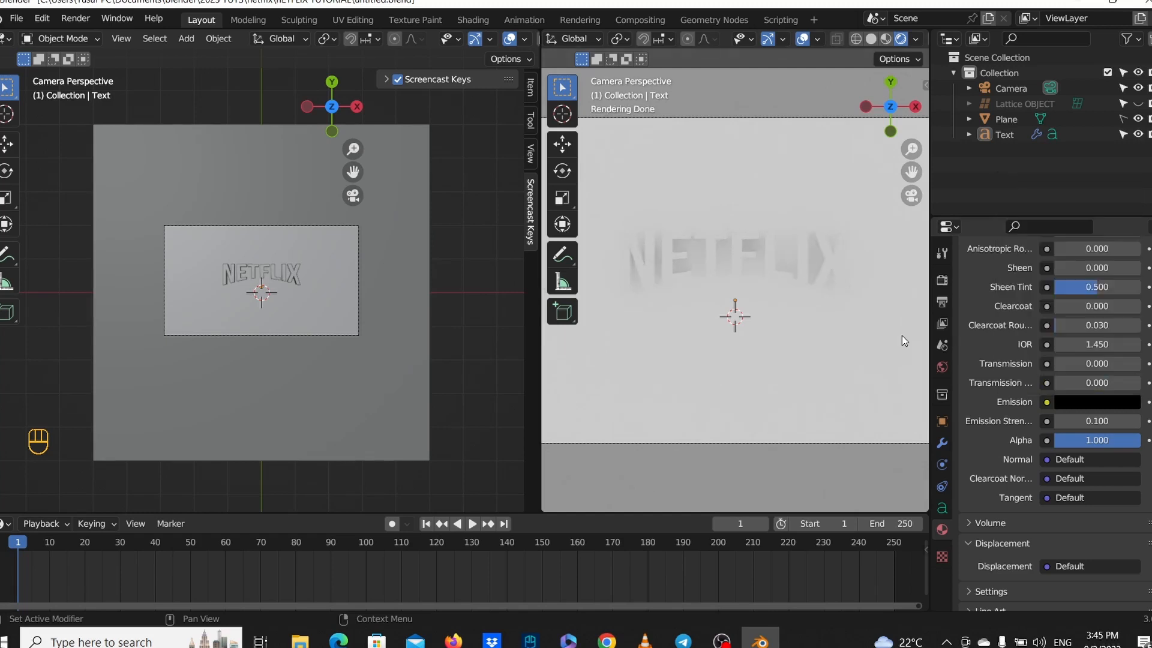
Raise the text material's emission strength in 0.1 increments to 1.000, keeping the black emission colour.
left_click(1136, 422)
left_click(1136, 422)
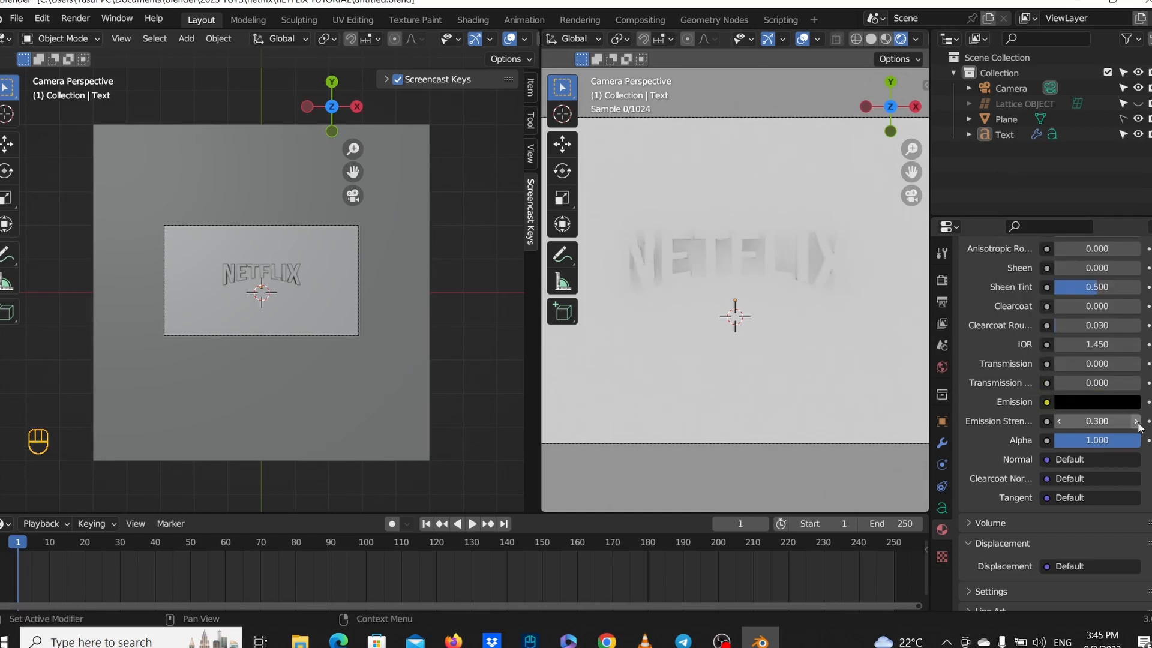
left_click(1136, 421)
left_click(1136, 421)
left_click(1136, 421)
left_click(1136, 421)
left_click(1136, 421)
left_click(1136, 421)
left_click(1136, 422)
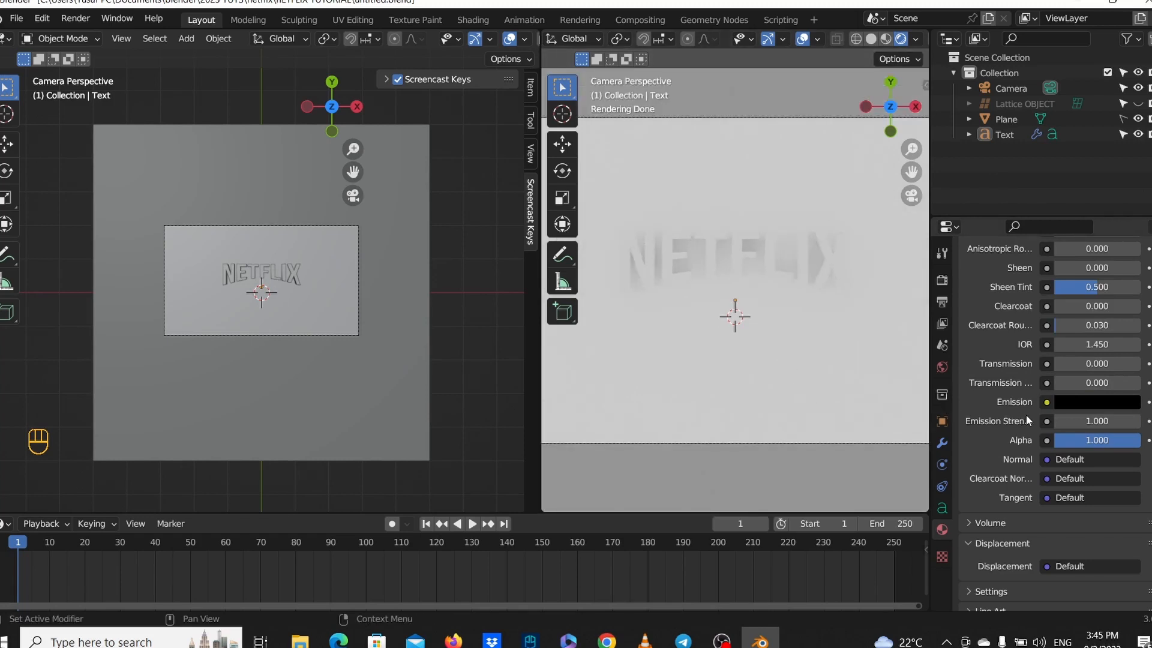
Try emission strengths of 10.200 and 0.300 on the text material with its black emission colour.
left_click_drag(1069, 424, 1128, 422)
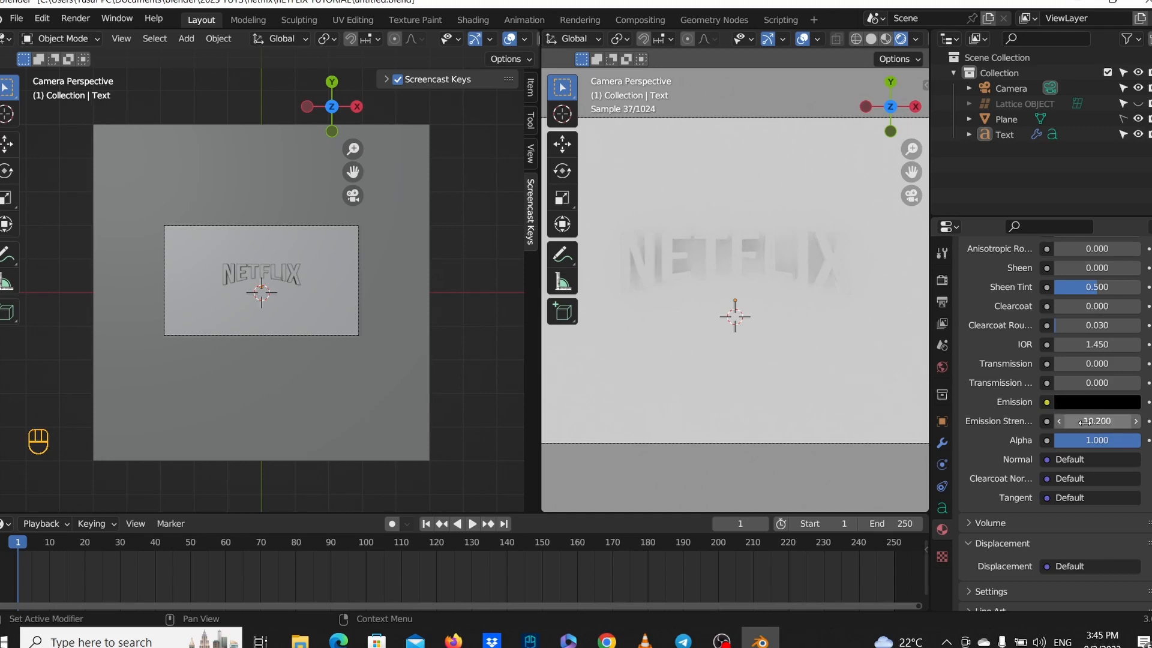
scroll(819, 399, "up", 2)
scroll(821, 401, "down", 2)
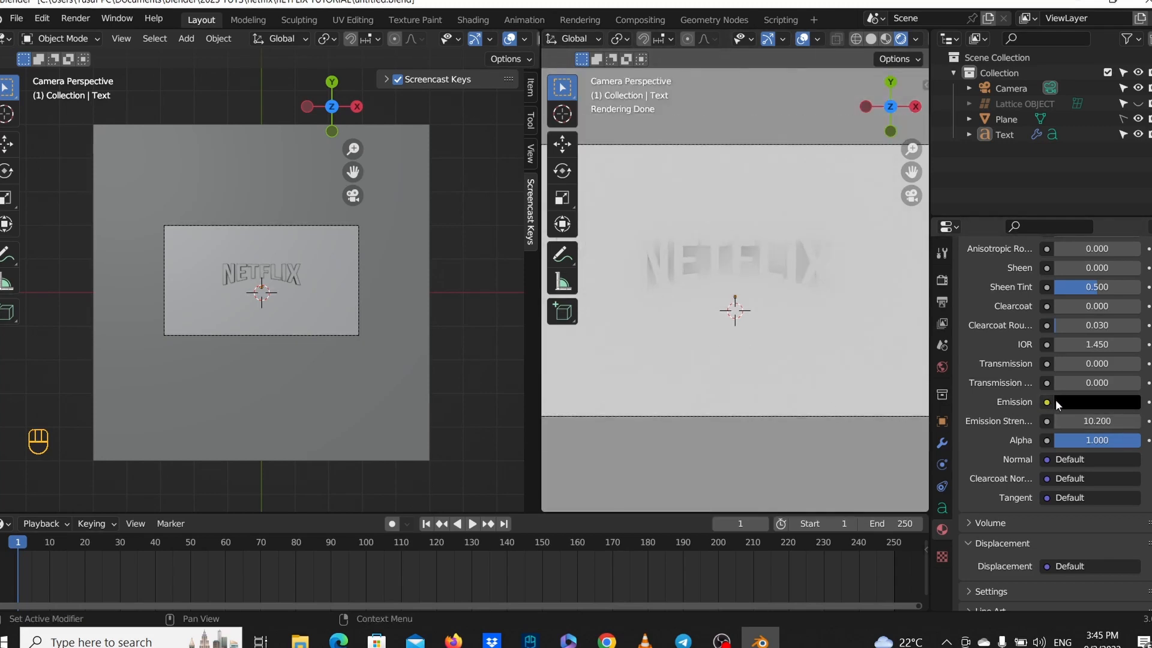
left_click_drag(1098, 421, 1066, 421)
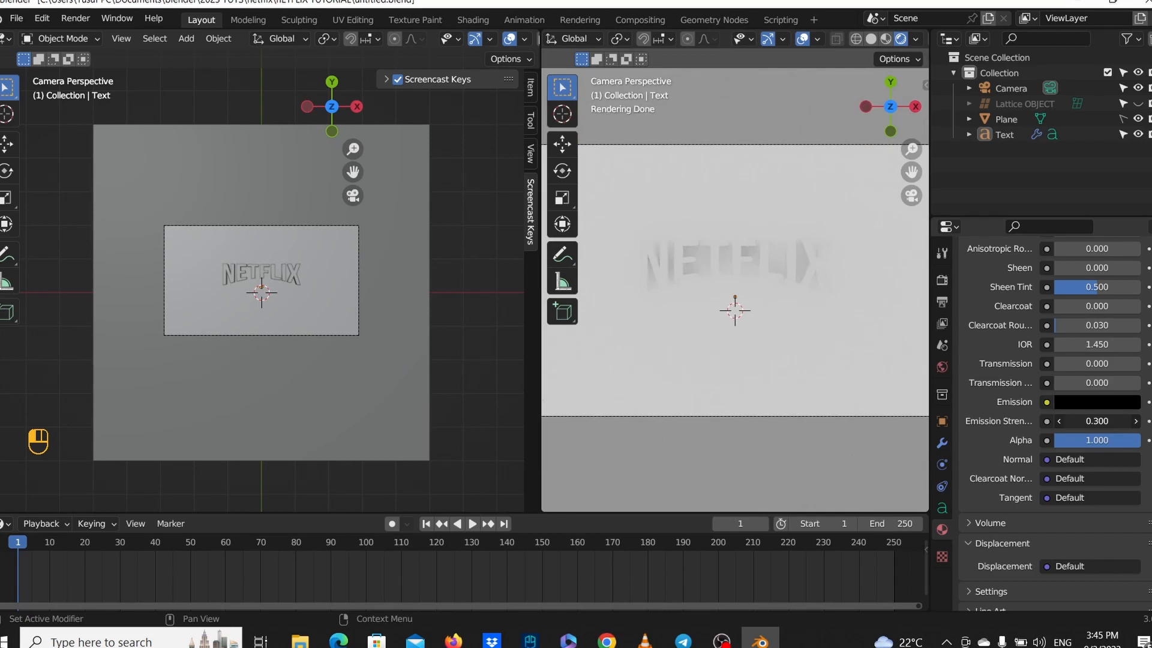
left_click_drag(1097, 421, 1119, 422)
Set the text material's emission strength to 1 and brighten its emission colour to near white.
left_click(1095, 421)
type("1")
key("Return")
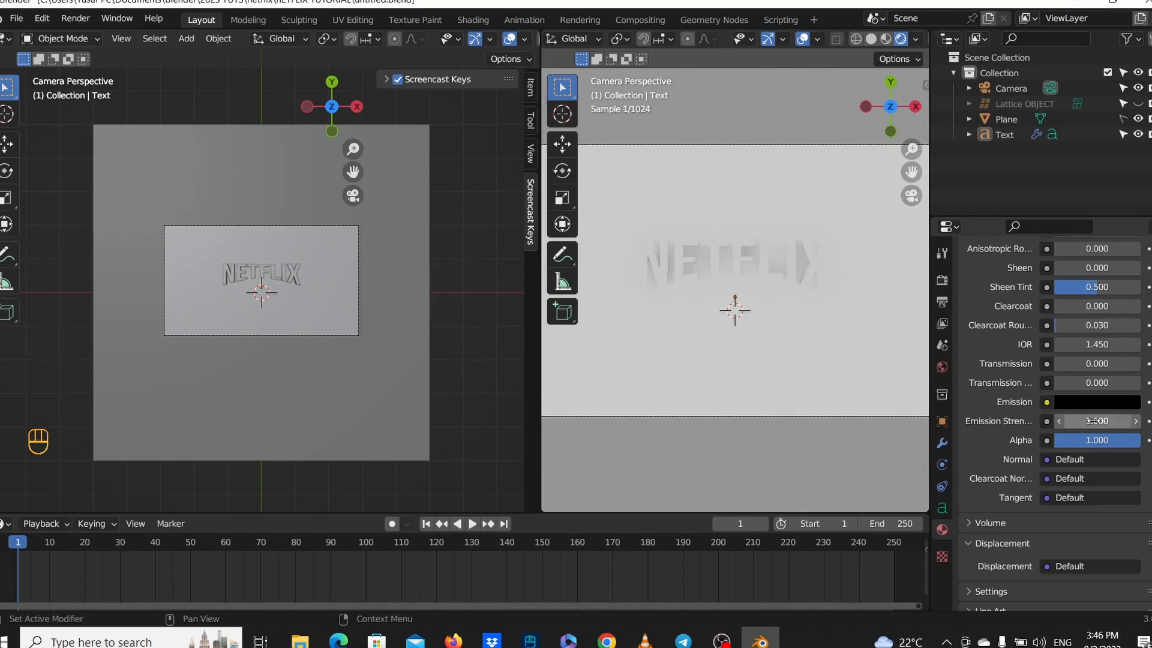
left_click(1126, 401)
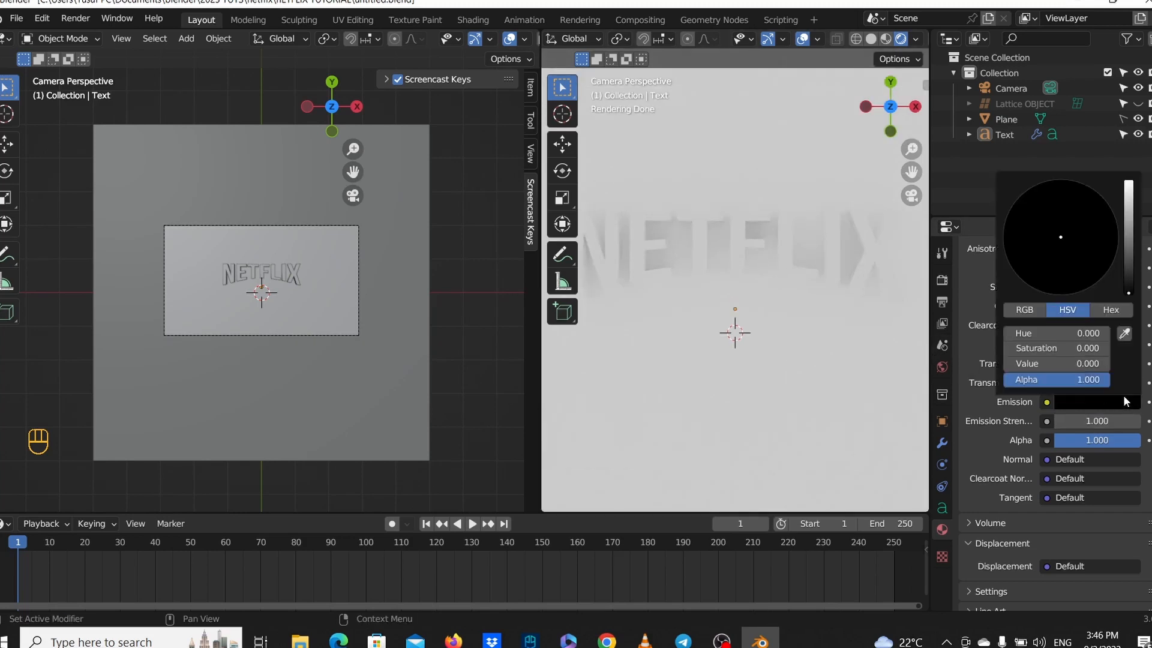
left_click_drag(1129, 293, 1128, 183)
Try an emission strength of 0.2 on the text material and compare the text with the background in the camera frame.
left_click(1065, 420)
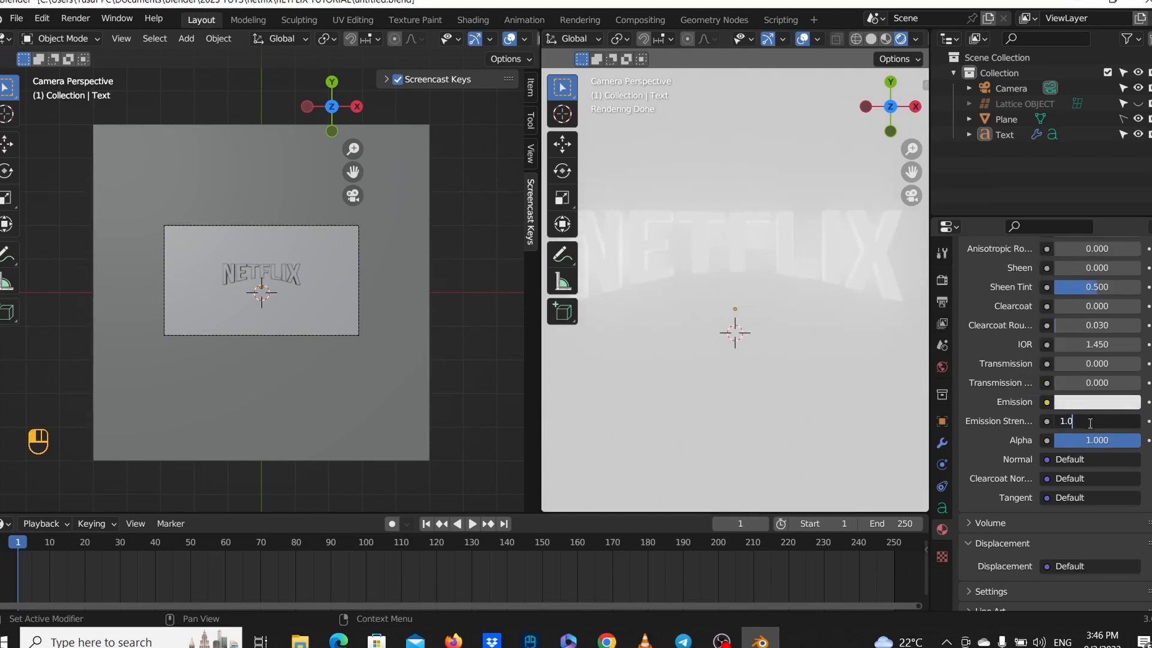
type("0.2")
key("Return")
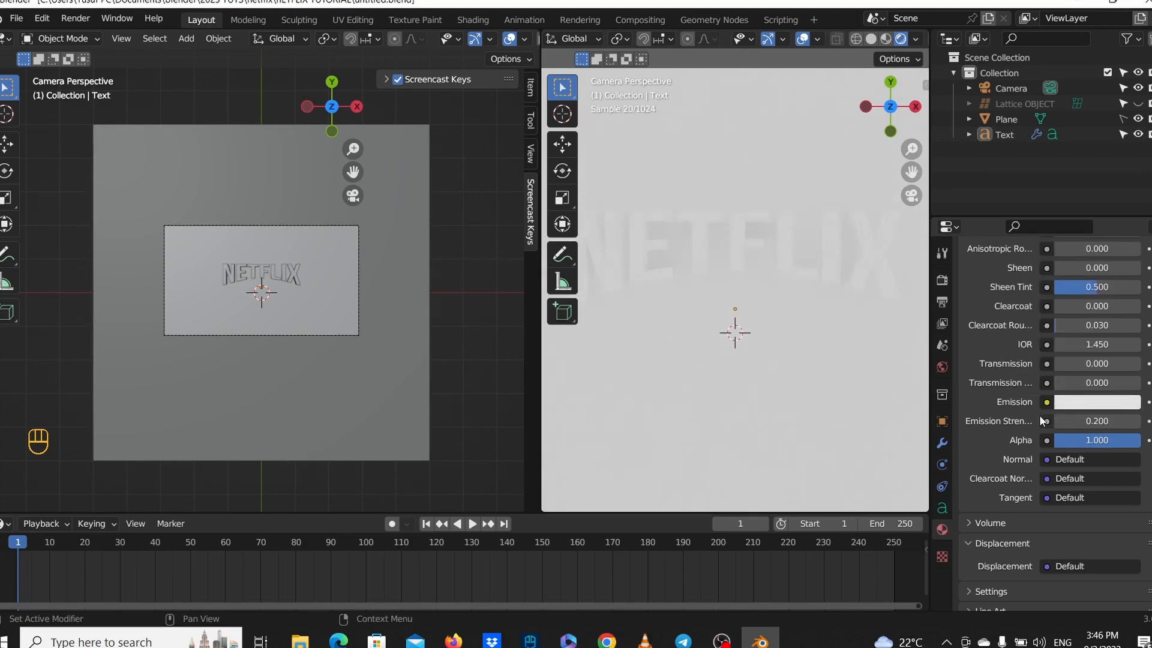
scroll(1027, 384, "down", 2)
scroll(786, 372, "down", 2)
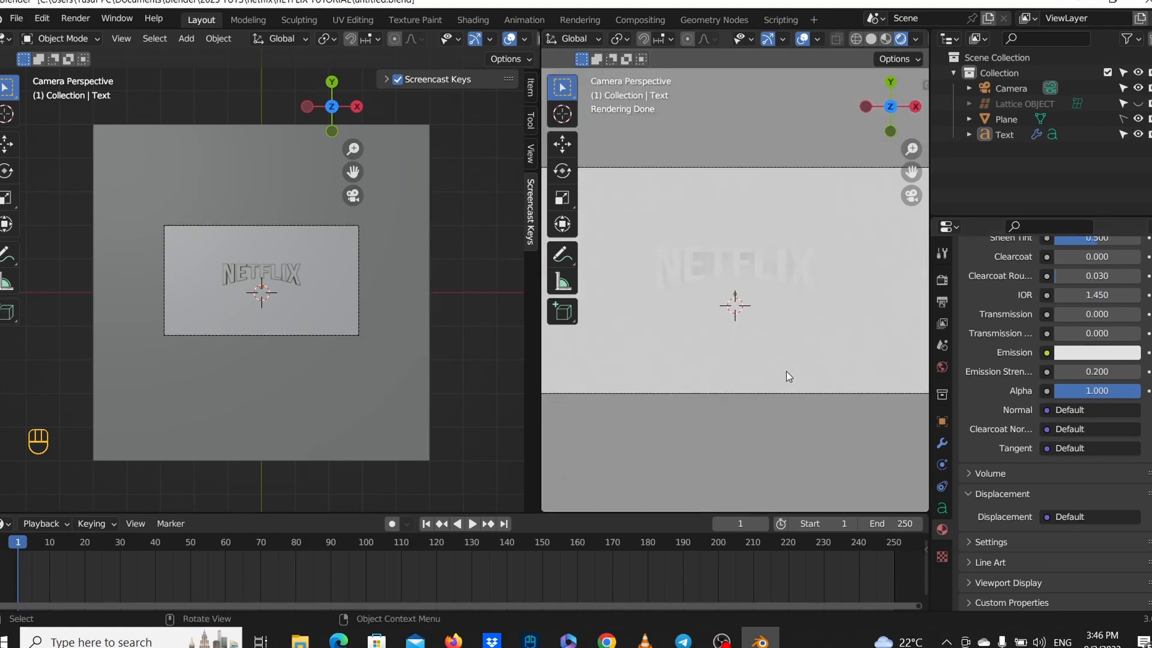
scroll(792, 366, "up", 1)
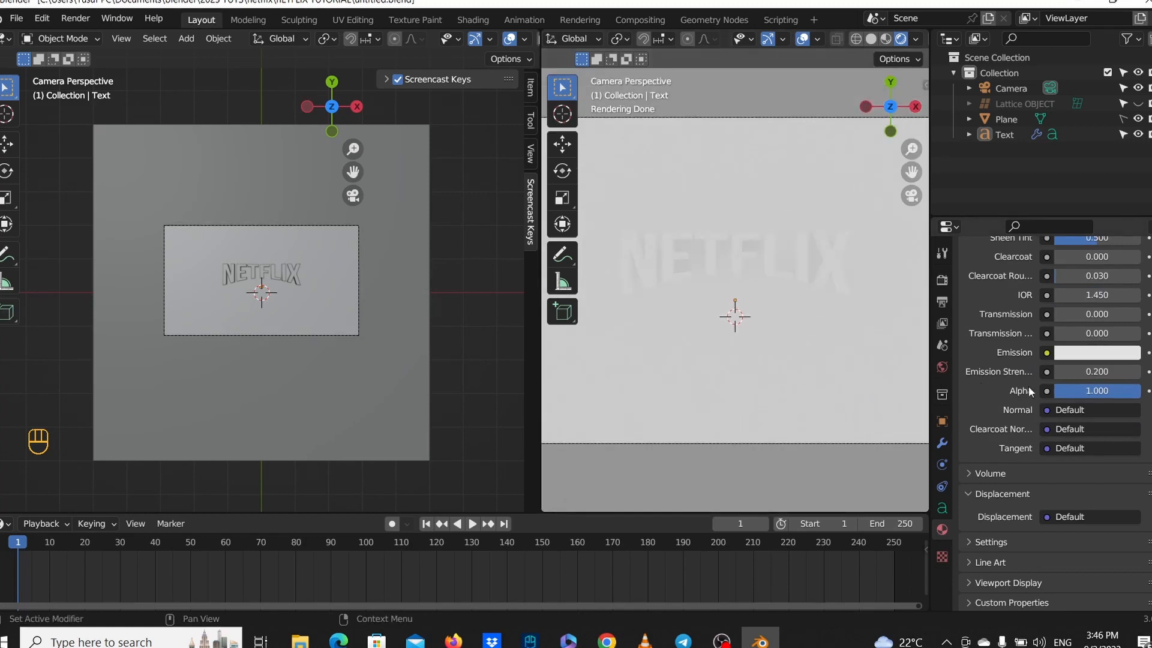
Set the text material's emission strength to 0.1 and look closely at the rendered letters.
left_click(1113, 370)
type("0.1")
key("Return")
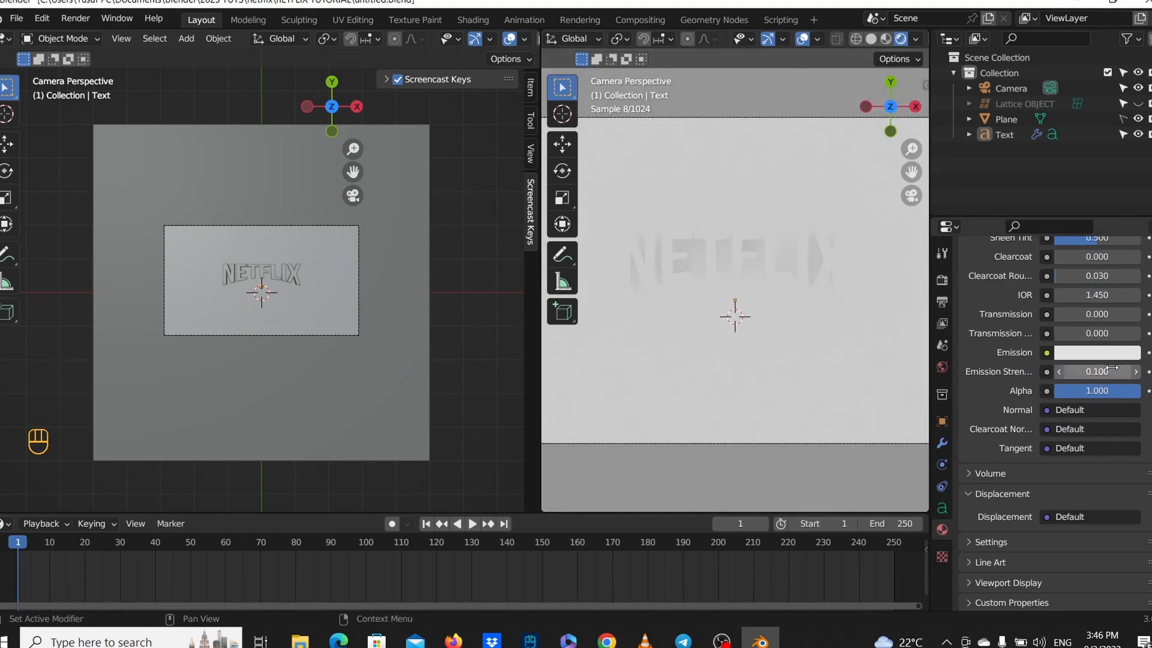
scroll(850, 328, "up", 4)
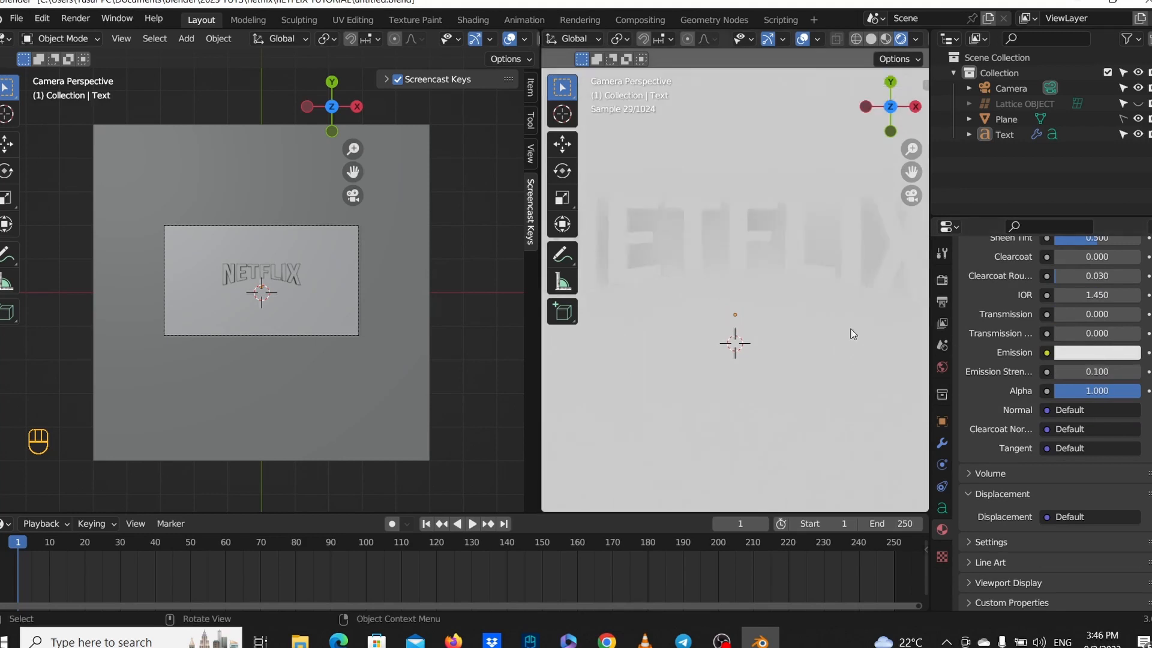
Set the text material's emission colour to black and its emission strength to 0.2.
scroll(850, 329, "down", 4)
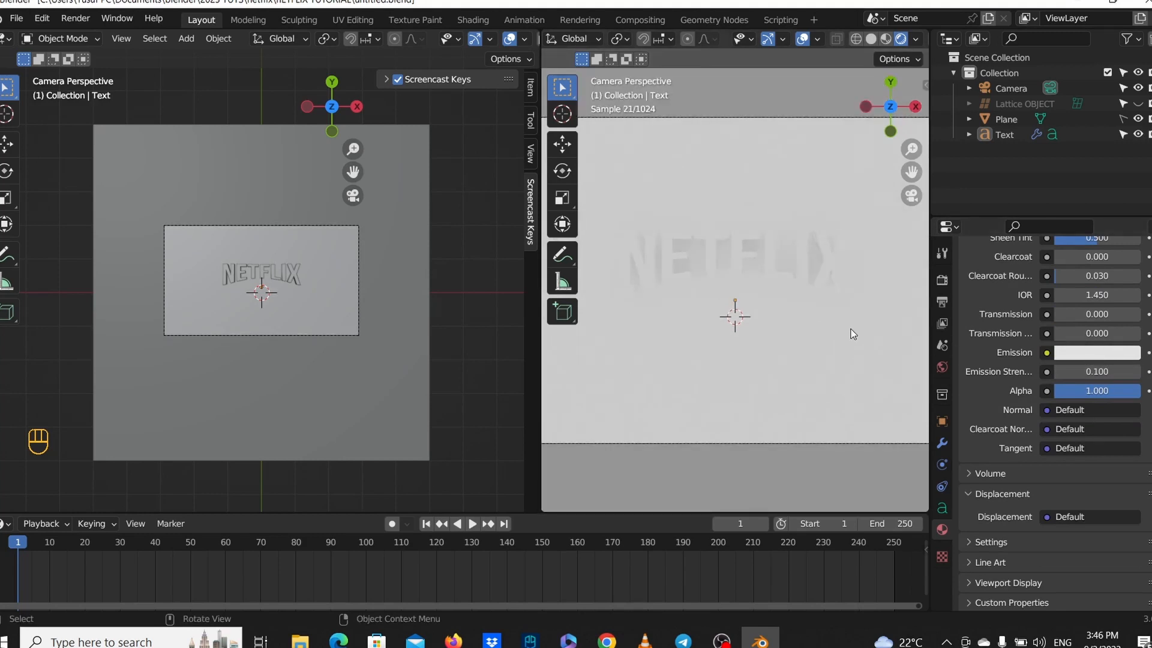
left_click(1097, 353)
left_click(1128, 192)
left_click_drag(1129, 192, 1128, 243)
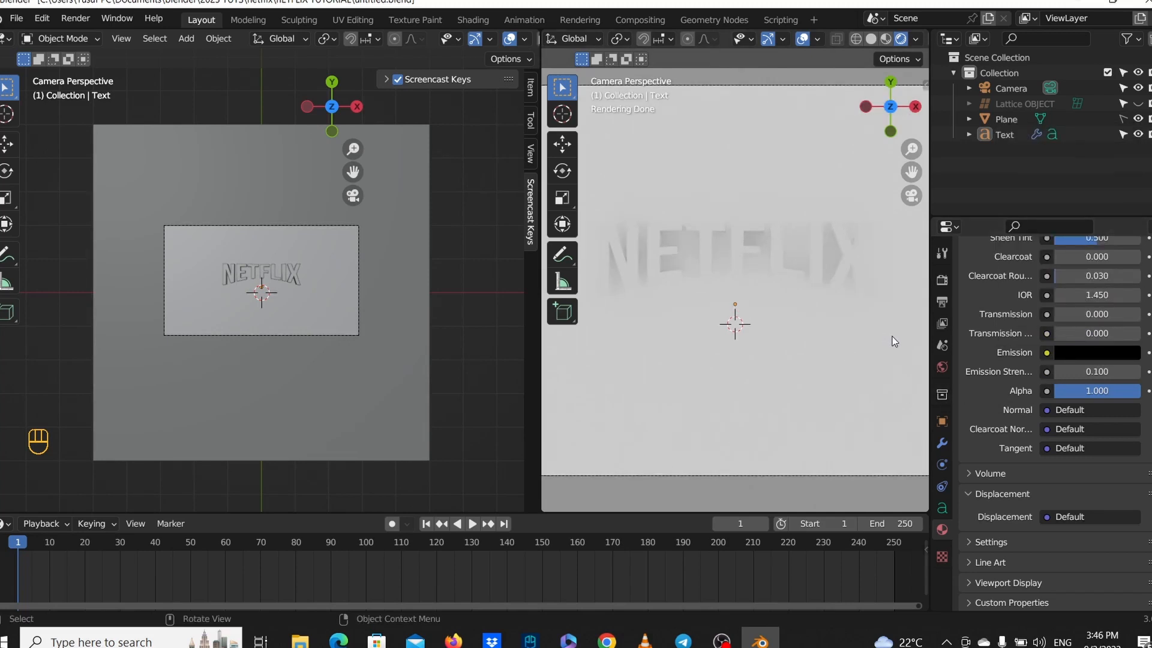
left_click(1136, 372)
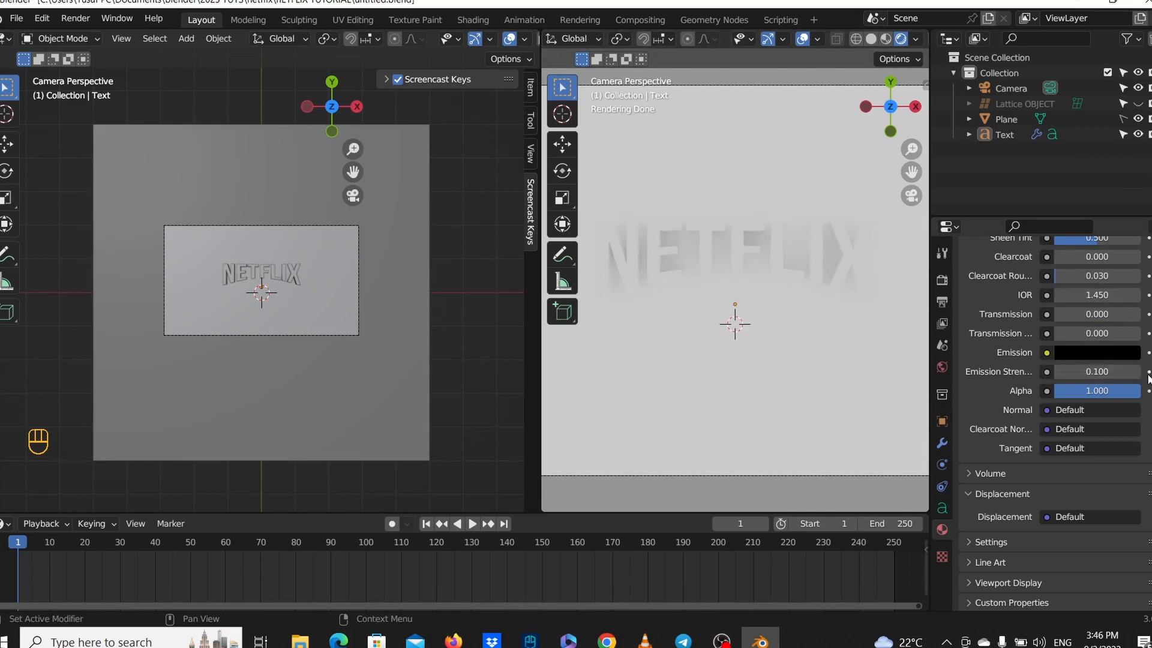
Compare the rendered NETFLIX letters with the background from near and far in the camera frame.
scroll(782, 341, "down", 2)
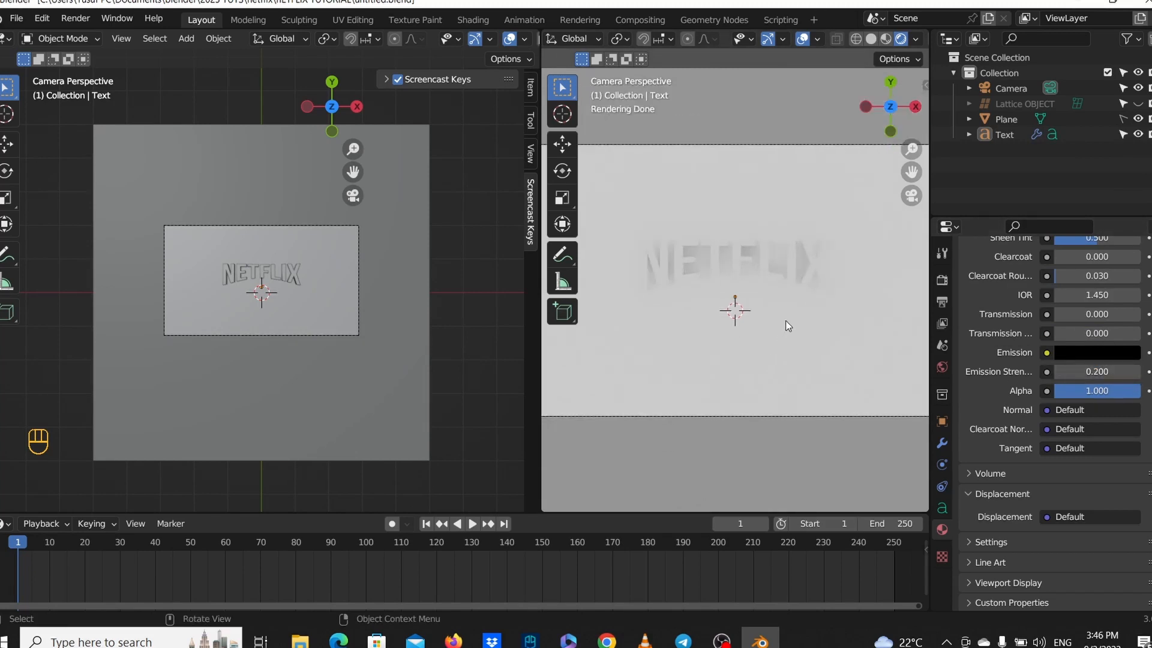
scroll(788, 329, "up", 2)
scroll(787, 329, "down", 3)
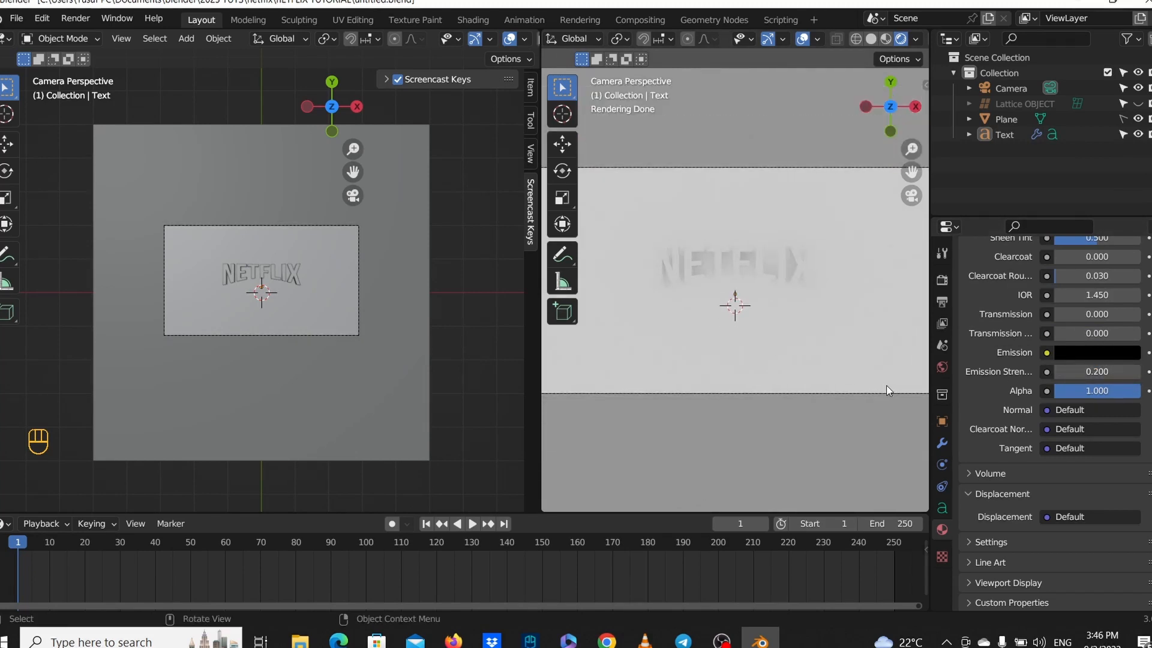
scroll(884, 379, "down", 3)
scroll(884, 378, "up", 2)
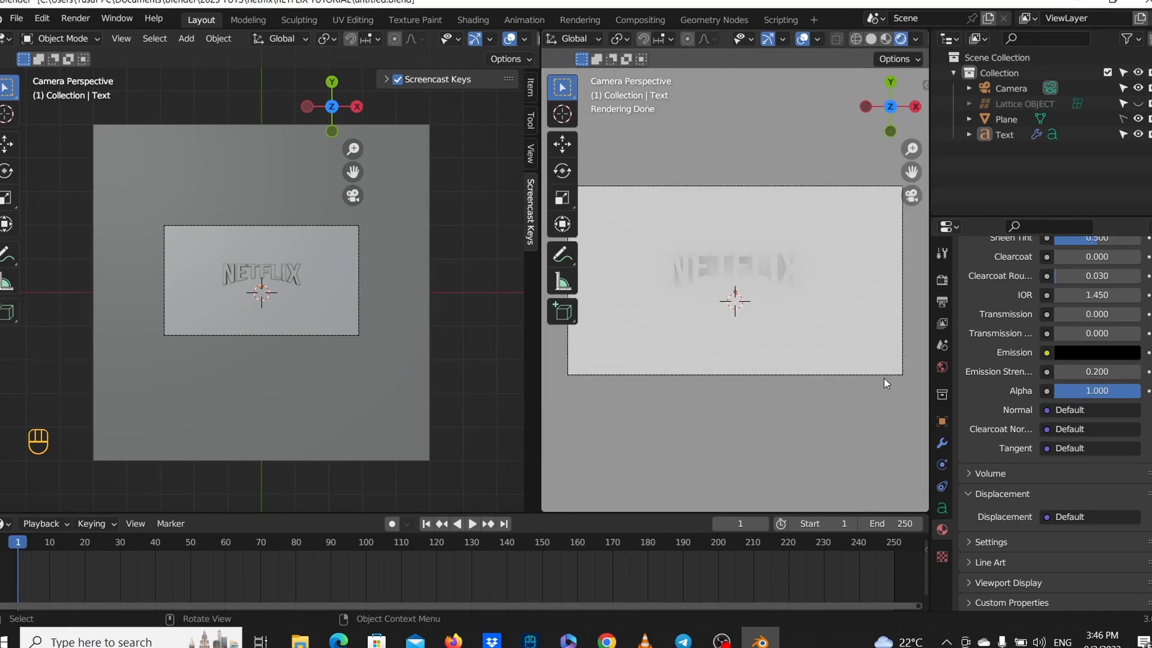
scroll(756, 315, "up", 3)
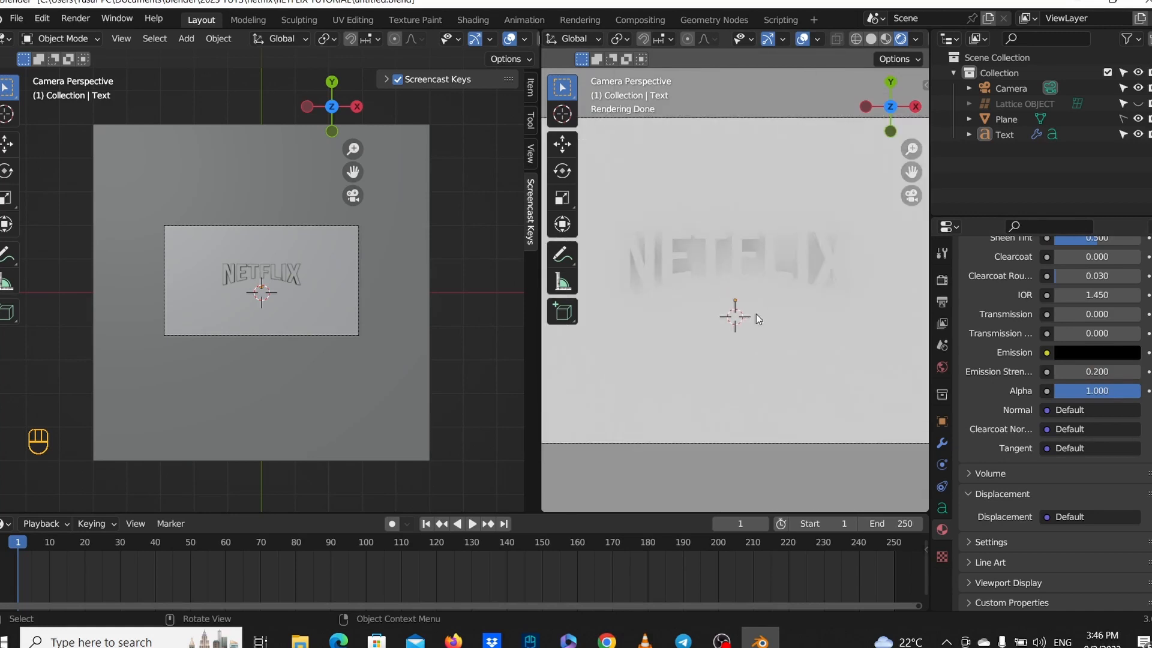
scroll(810, 325, "down", 2)
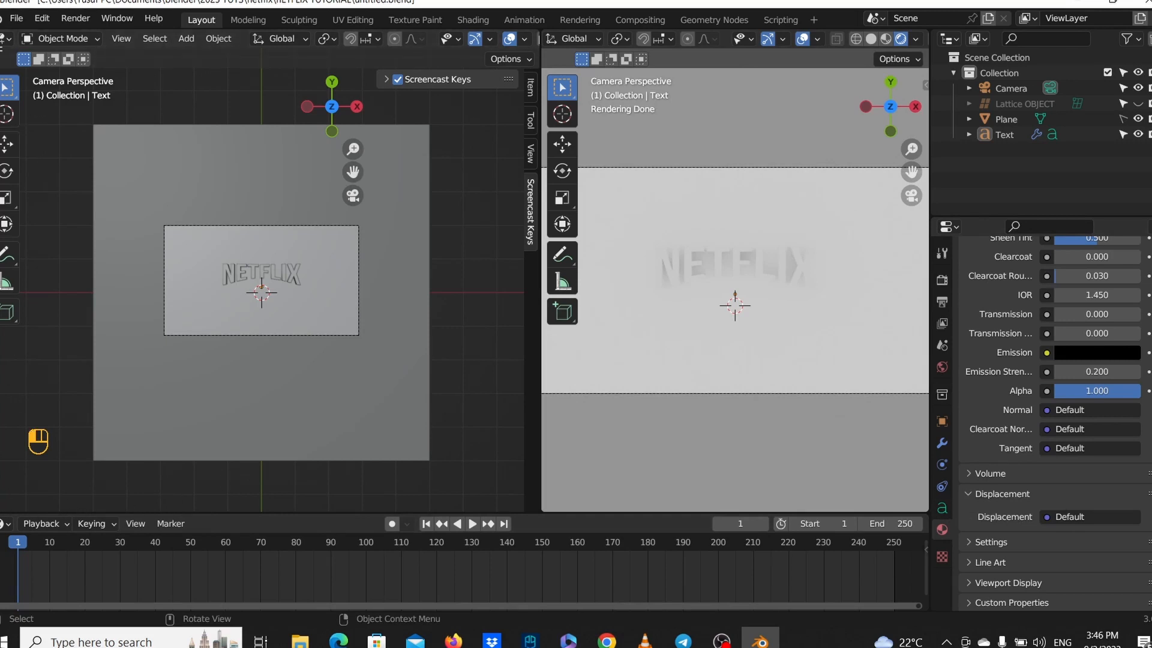
Split the solid-shaded viewport horizontally and turn the new lower area into a Video Sequencer.
left_click_drag(2, 33, 157, 391)
left_click(5, 403)
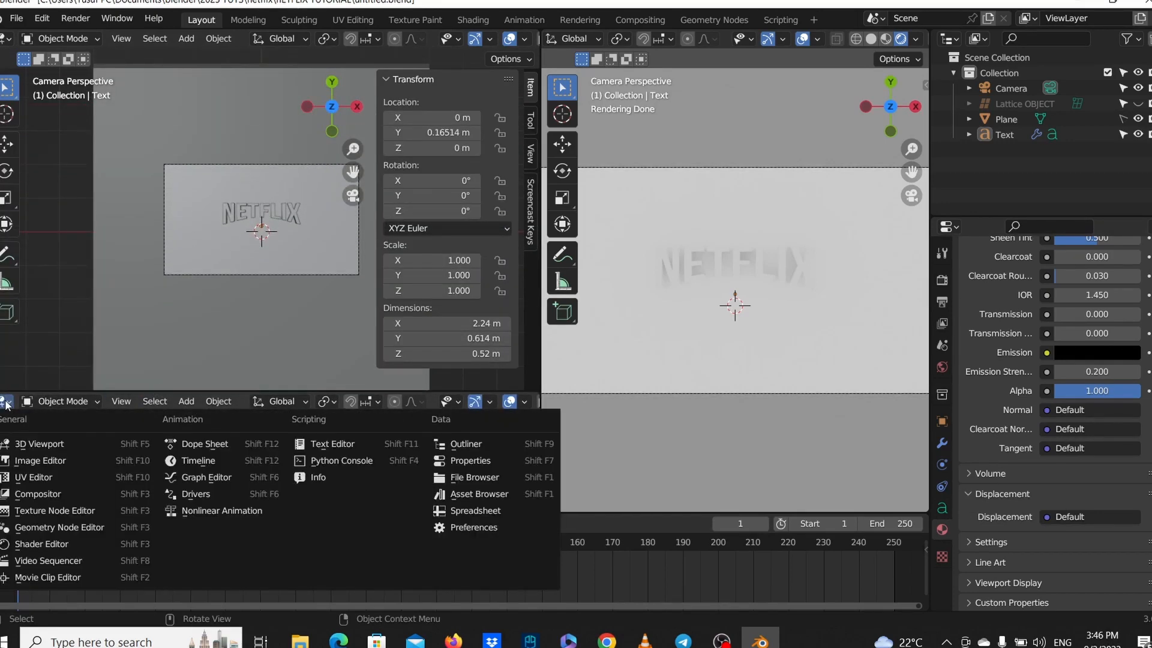
left_click(39, 444)
left_click(6, 401)
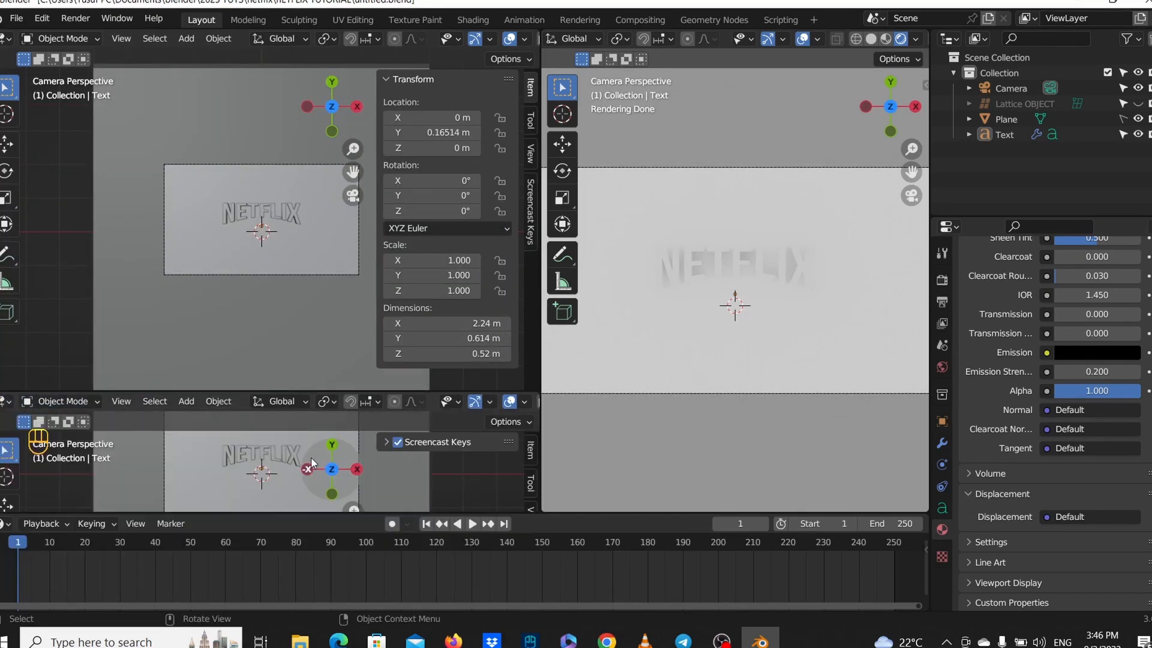
left_click(6, 402)
left_click(6, 401)
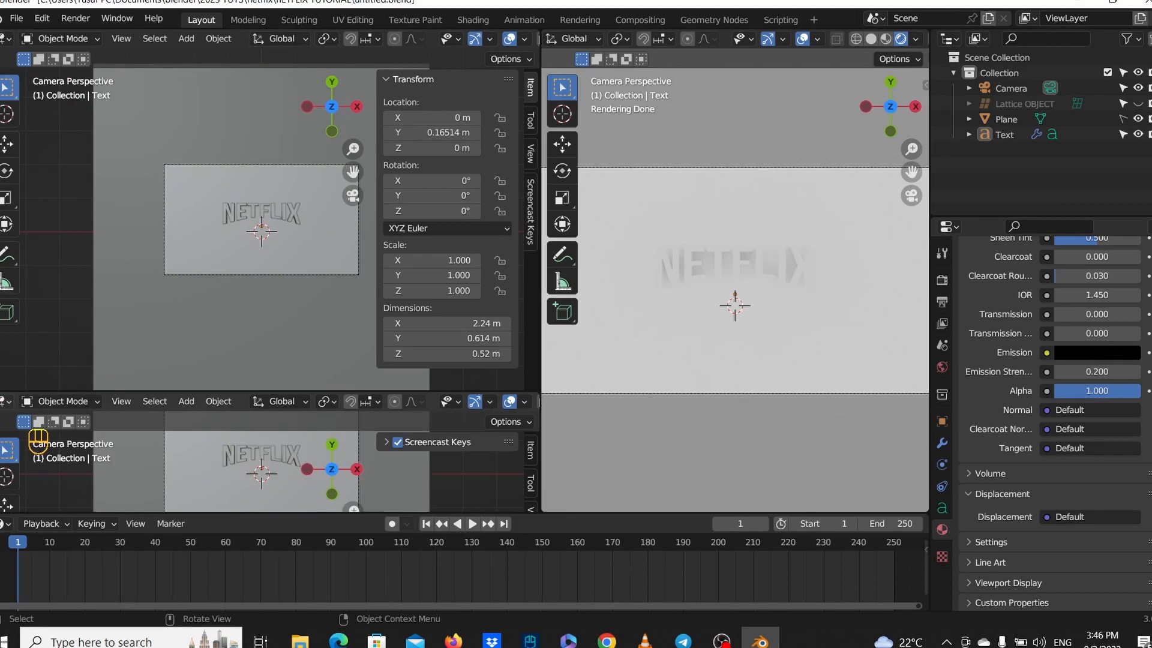
left_click(6, 401)
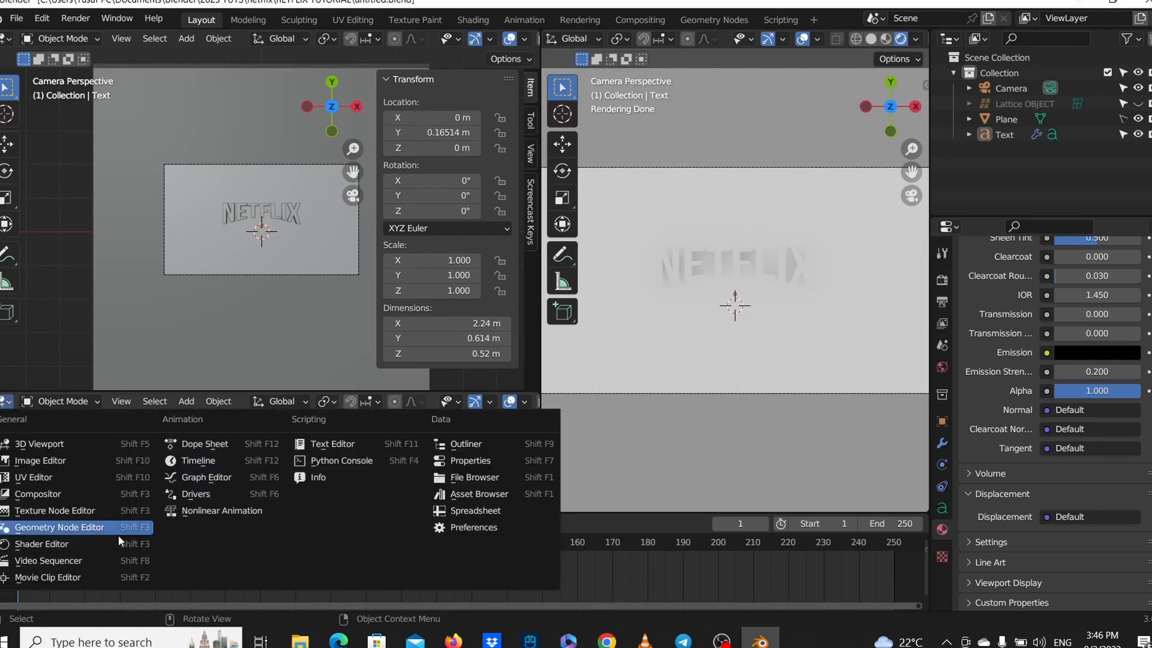
left_click(81, 564)
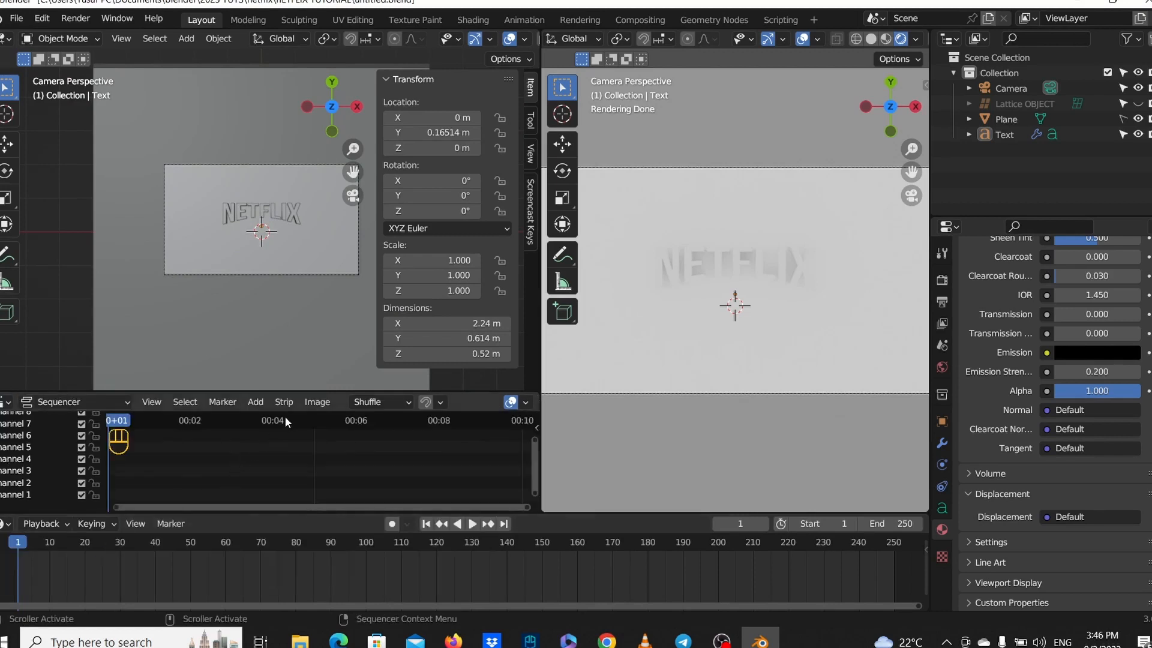
Add the Netflix-intro mp3 from the Desktop as a sound strip on channel 1 at frame 1.
left_click(255, 402)
left_click(283, 489)
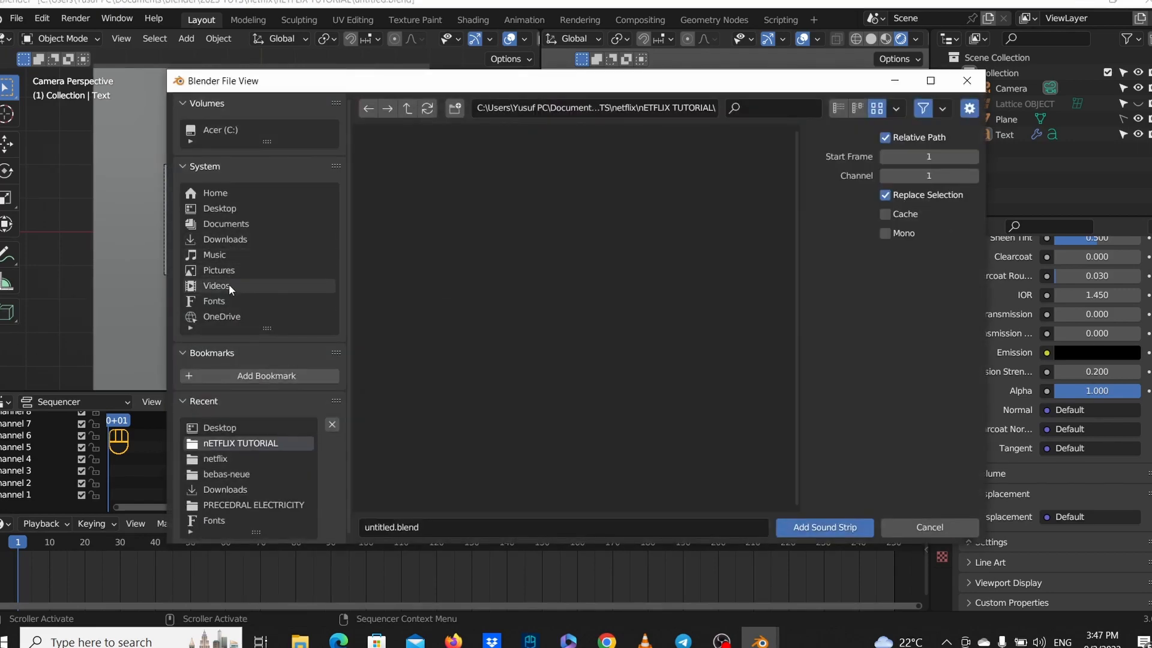
left_click(232, 210)
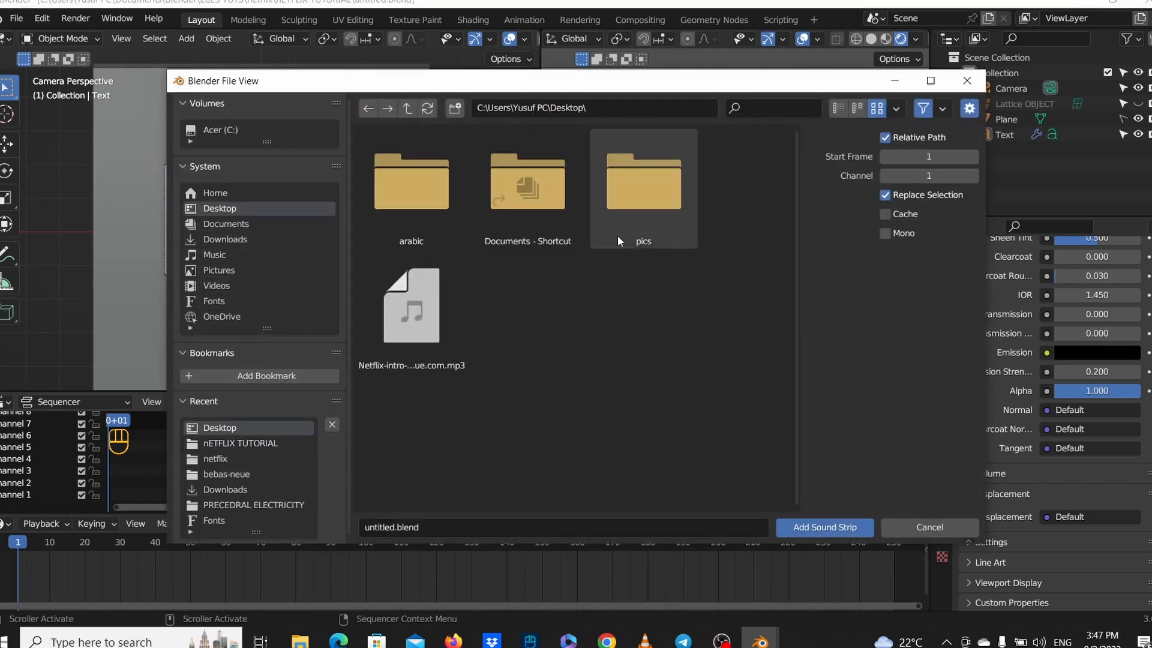
double_click(426, 291)
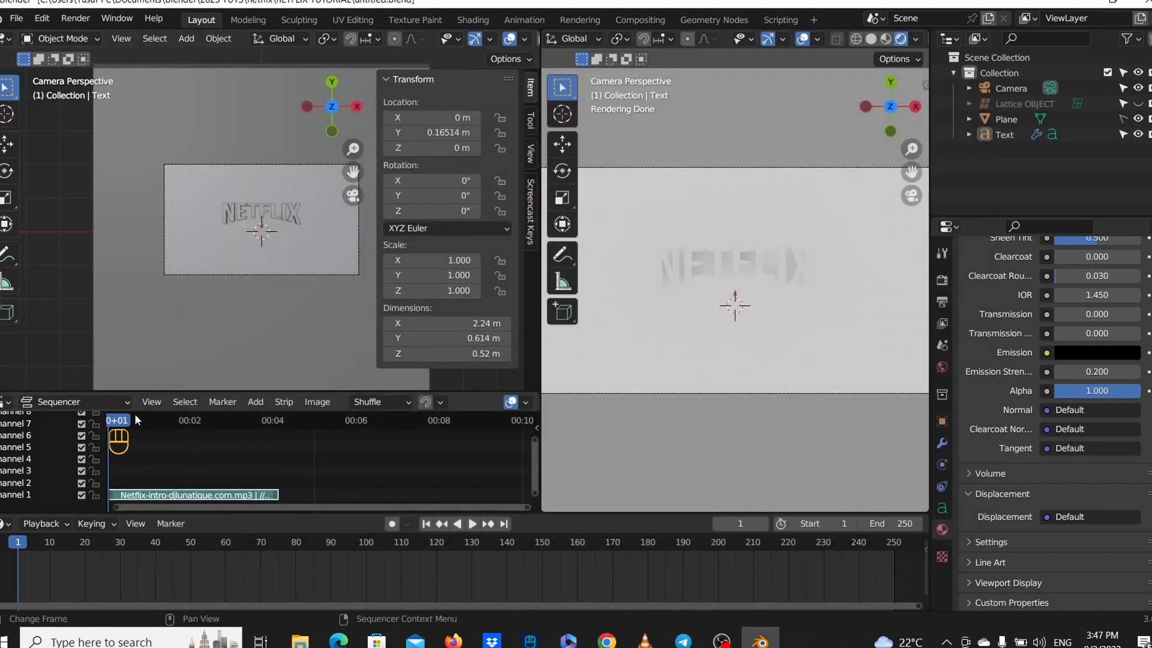
Enlarge the sequencer area, play the intro sound from frame 0 and return to frame 0.
left_click(110, 420)
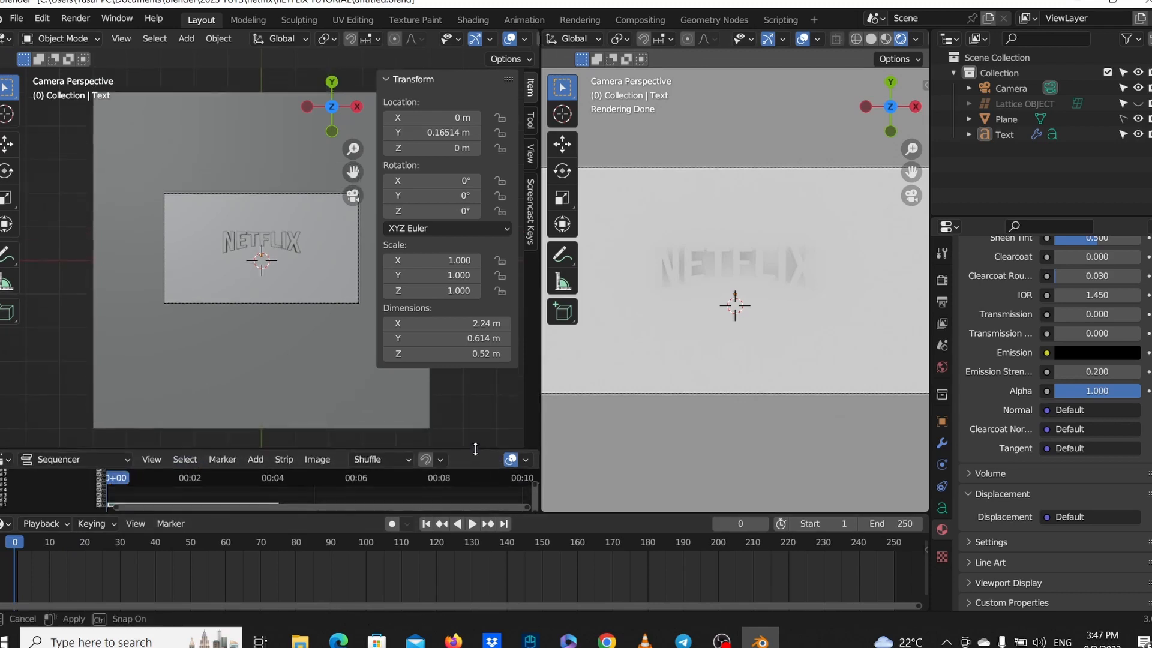
left_click_drag(481, 394, 481, 360)
key("space")
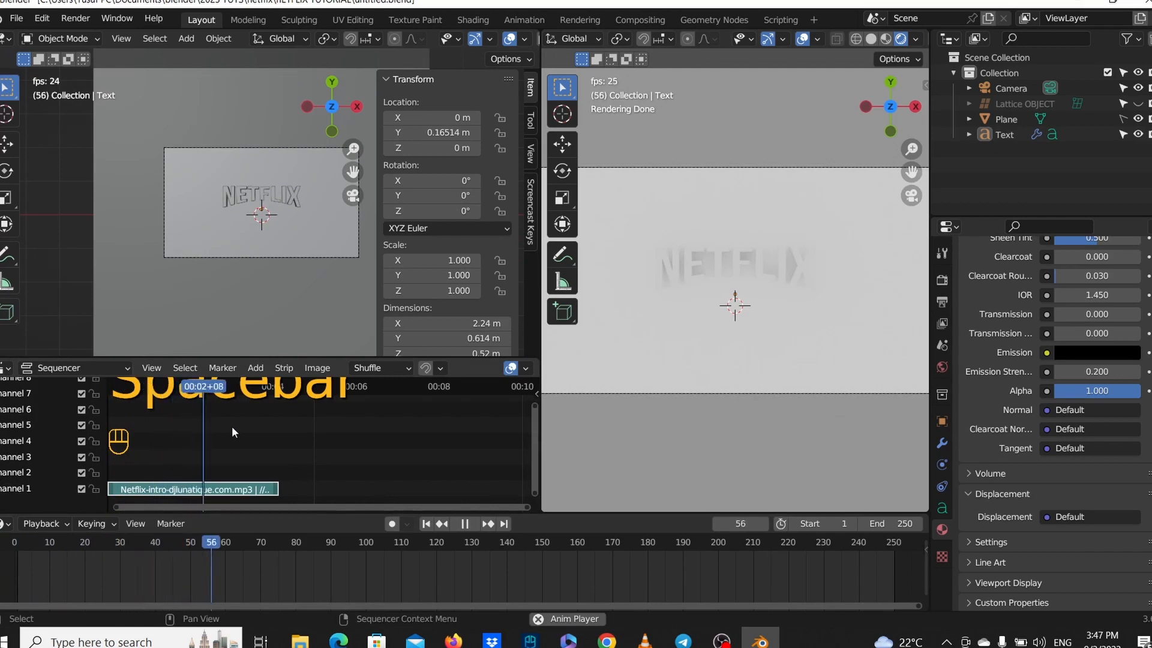
key("space")
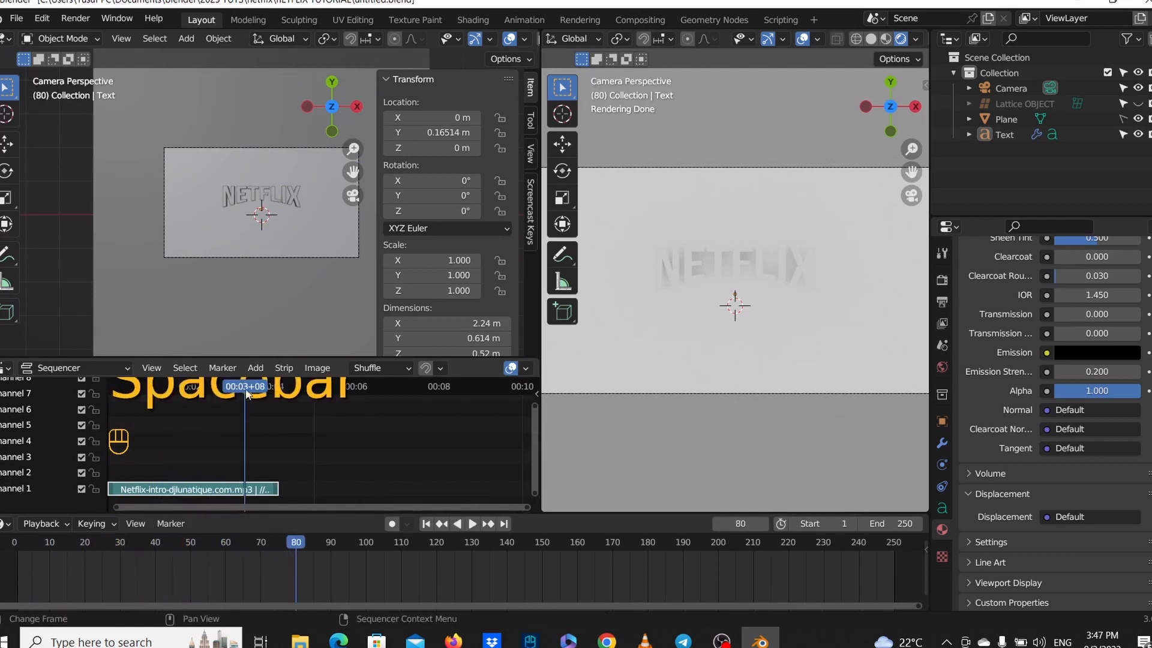
left_click(109, 388)
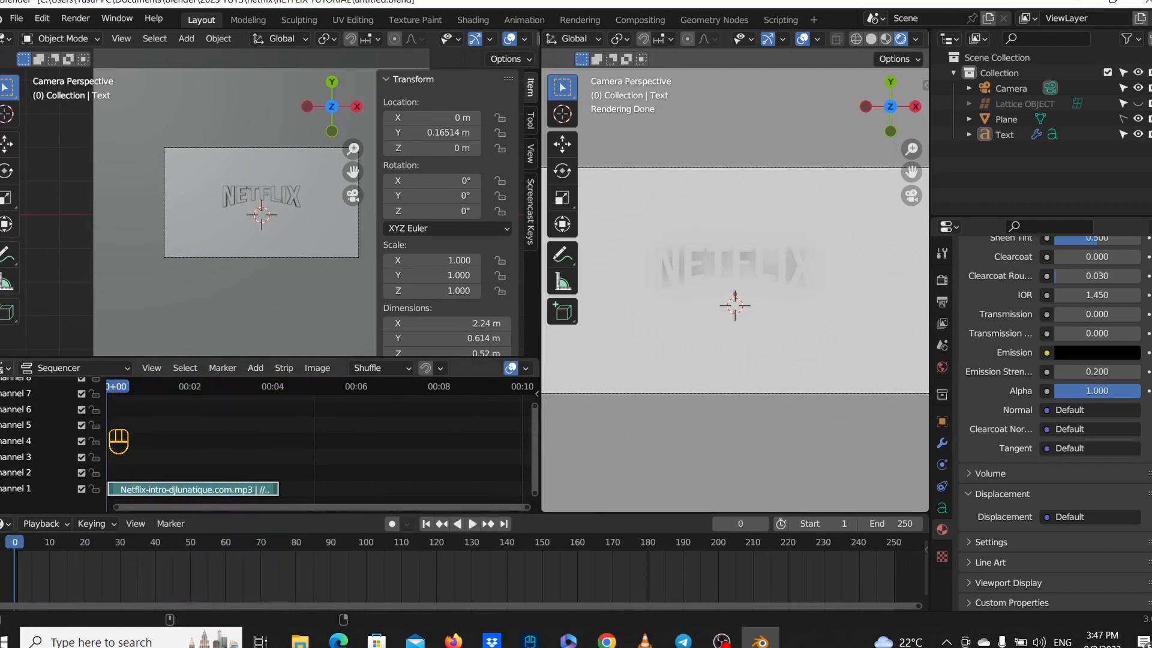
Split the sequencer horizontally into two stacked areas.
left_click_drag(3, 378, 38, 447)
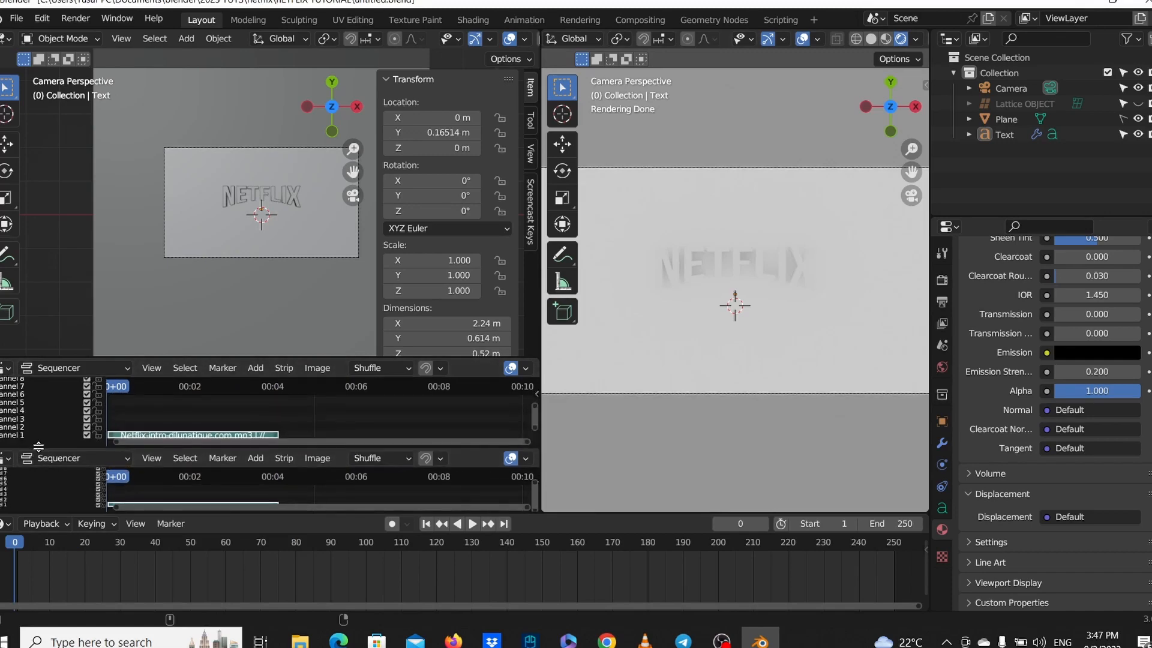
left_click(75, 457)
scroll(686, 368, "down", 5)
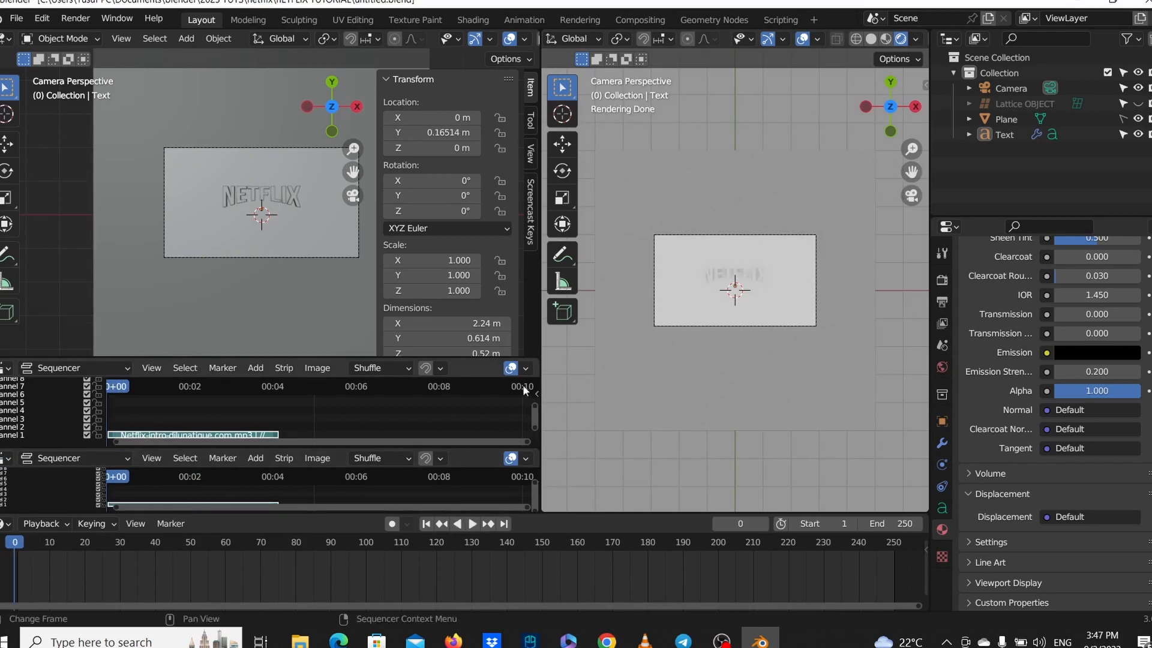
Play short stretches of the intro sound from the start of the timeline to locate the first beat.
key("space")
key("space")
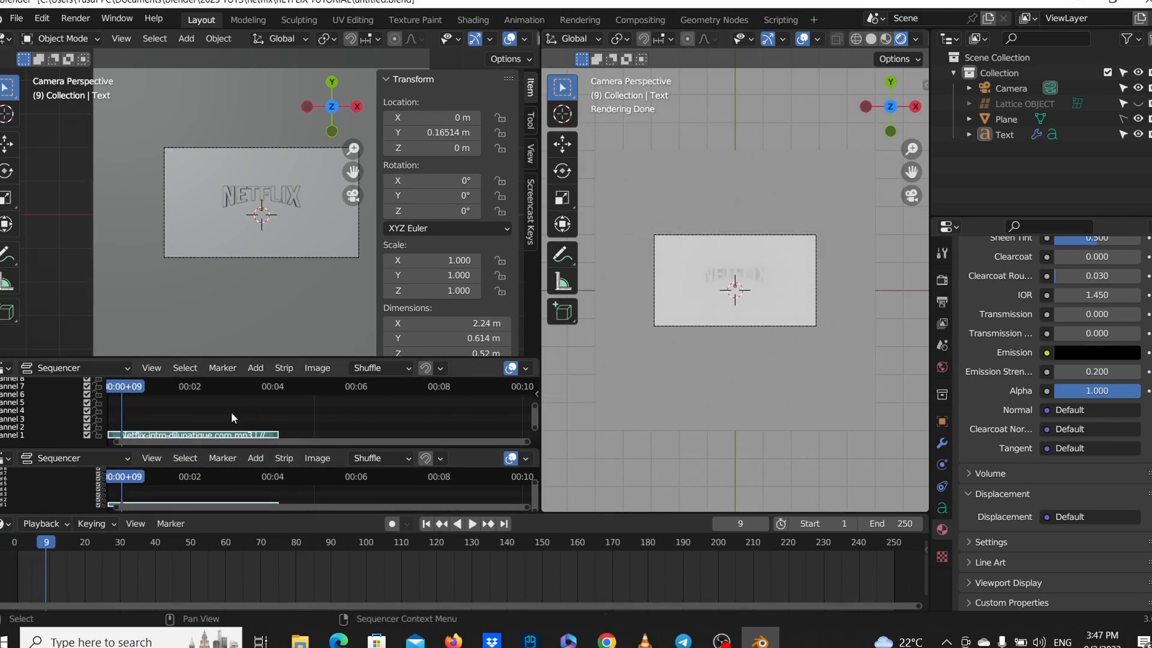
scroll(251, 307, "up", 1)
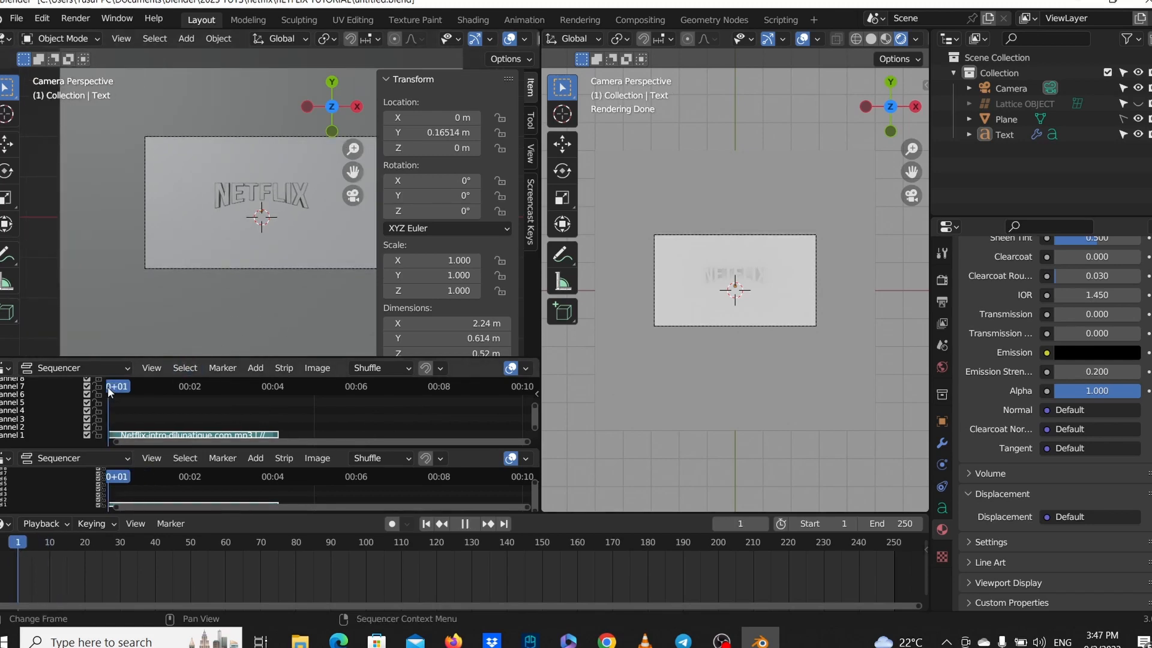
key("space")
key("space")
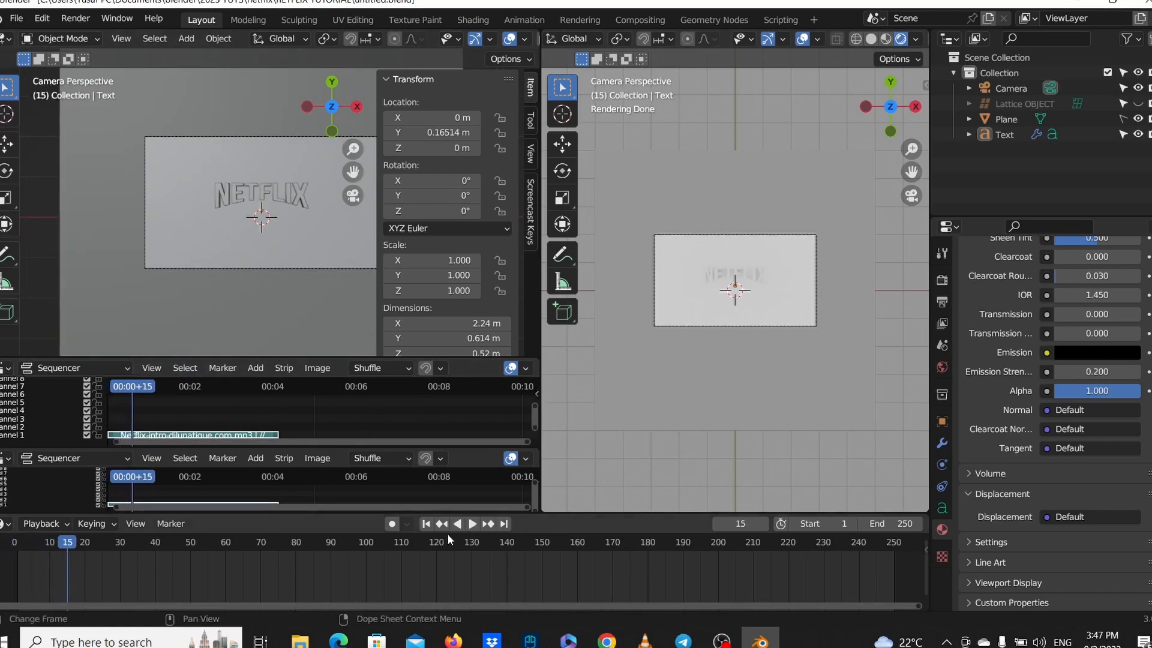
Scrub and replay the first frames of the intro sound and set the current frame to 10.
left_click(75, 545)
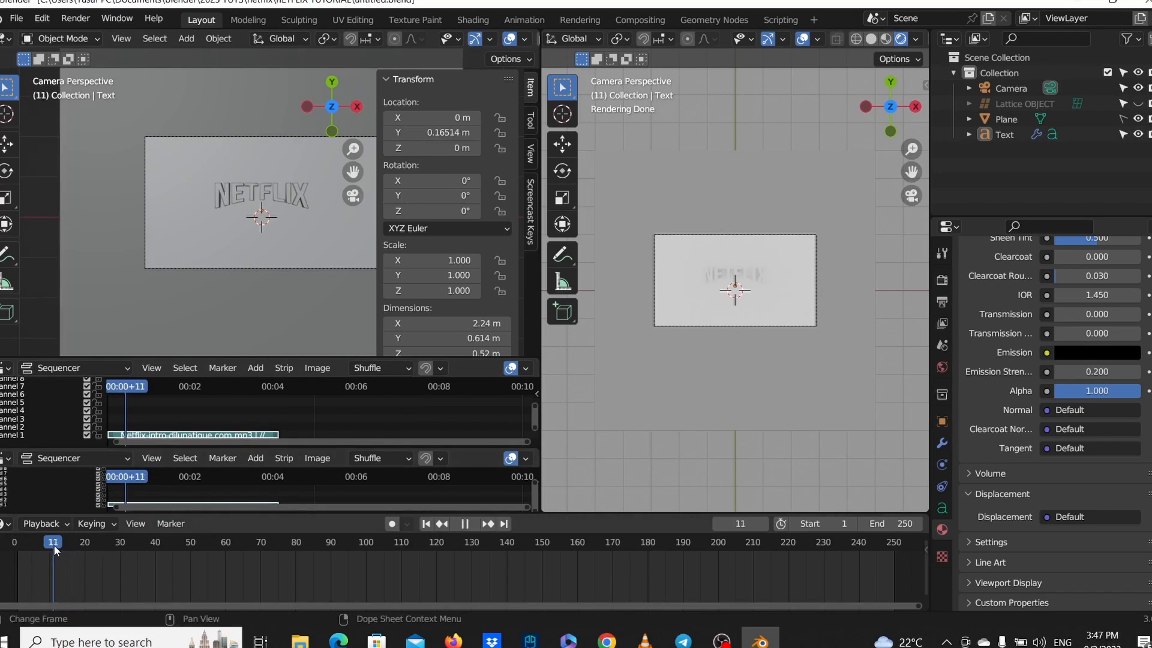
left_click(54, 545)
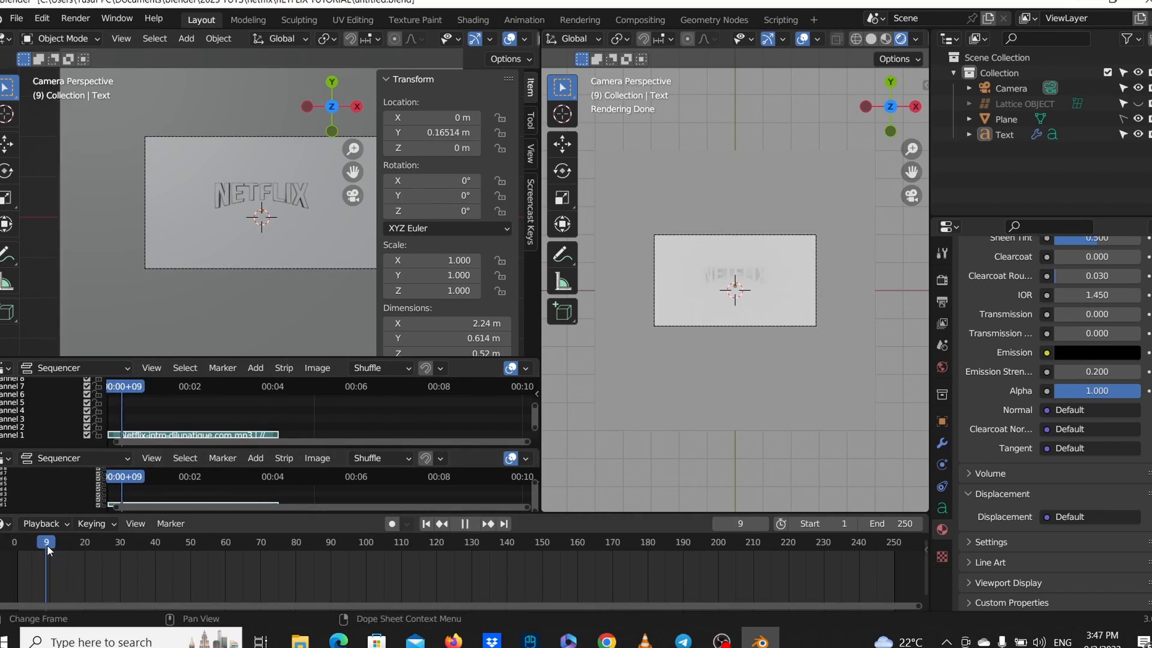
left_click_drag(47, 546, 29, 546)
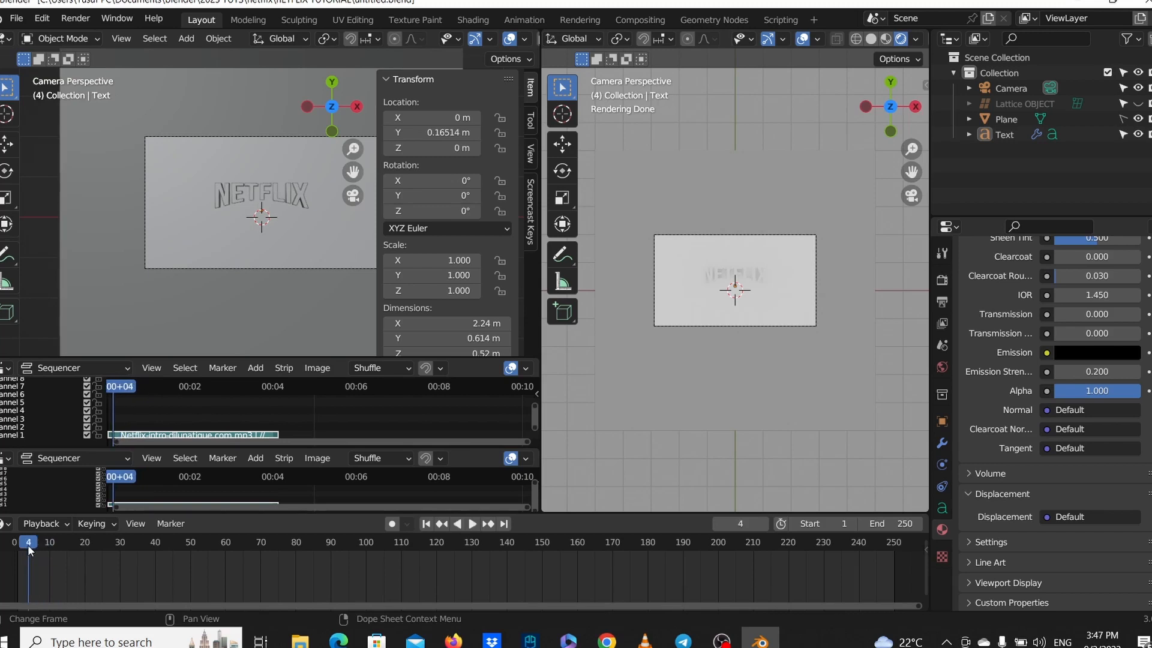
key("space")
key("space")
key("space")
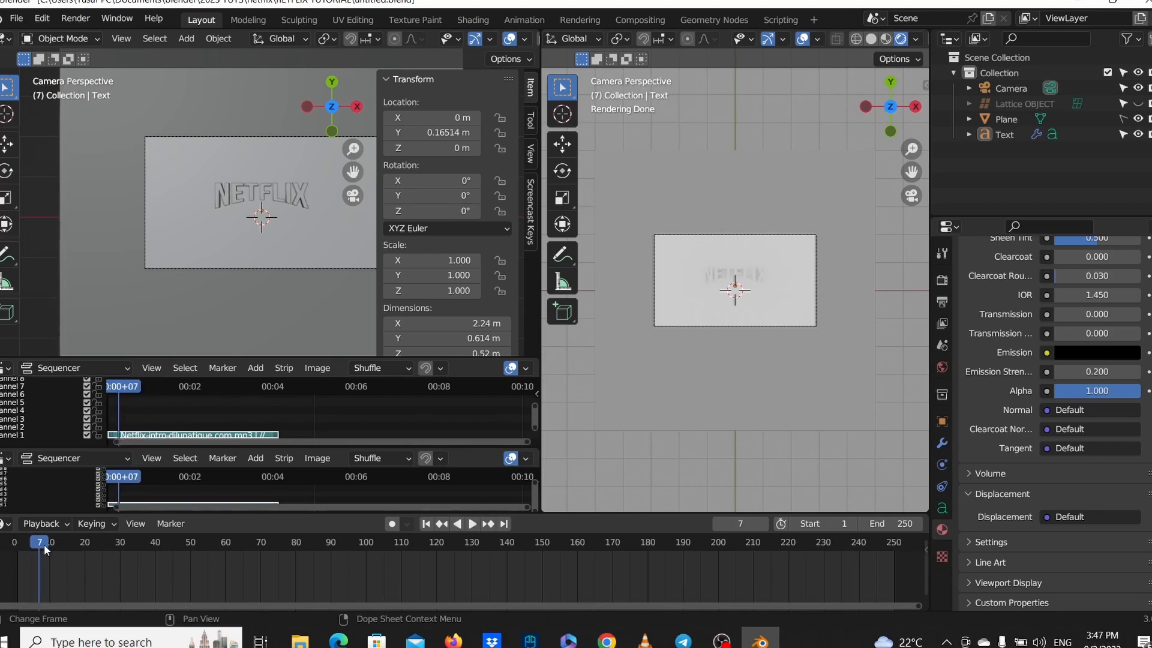
key("space")
left_click_drag(45, 545, 48, 543)
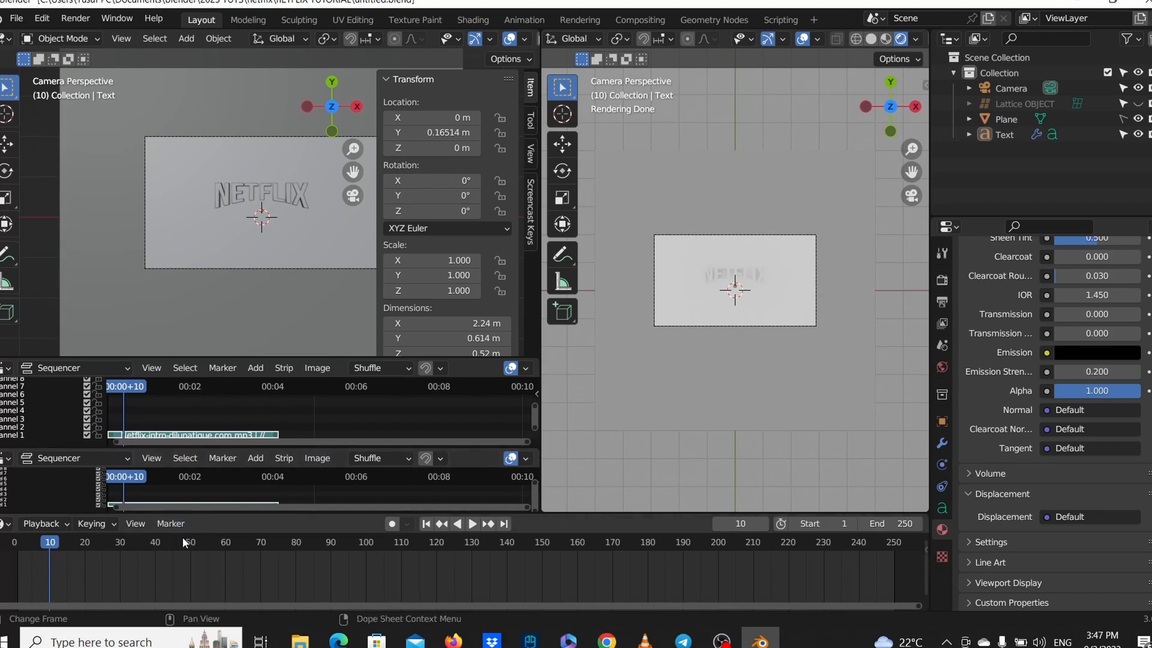
View the scene from a low side angle, make the background plane selectable in the viewport and select it.
scroll(307, 283, "down", 3)
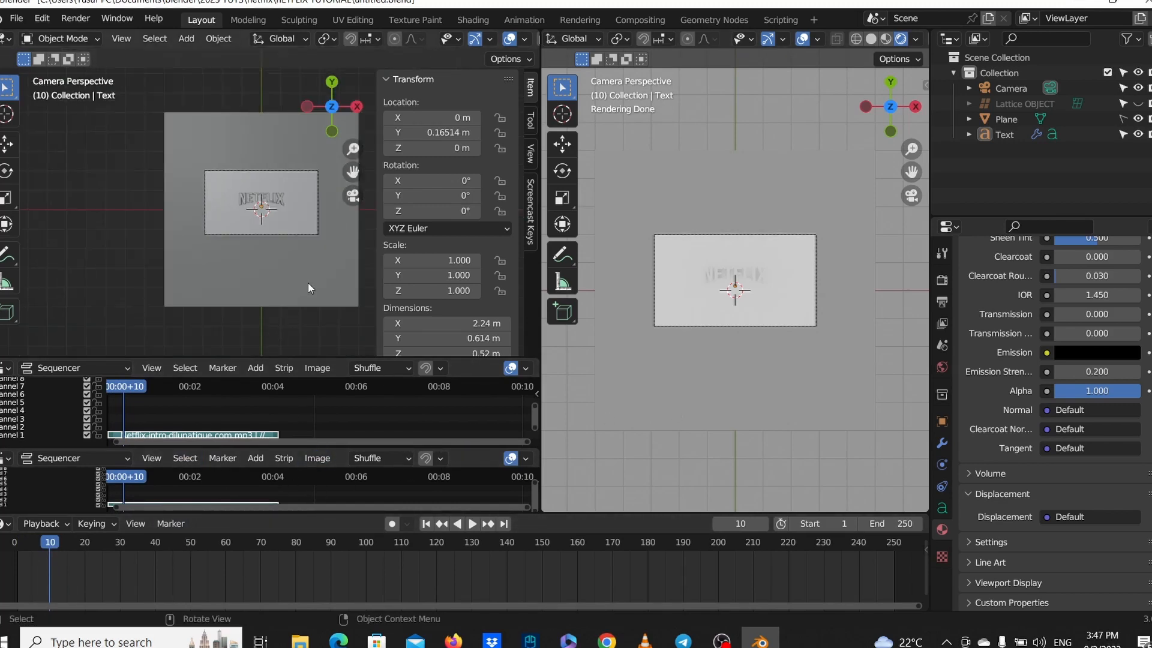
middle_click_drag(268, 286, 283, 171)
middle_click_drag(264, 255, 252, 210)
left_click(1012, 123)
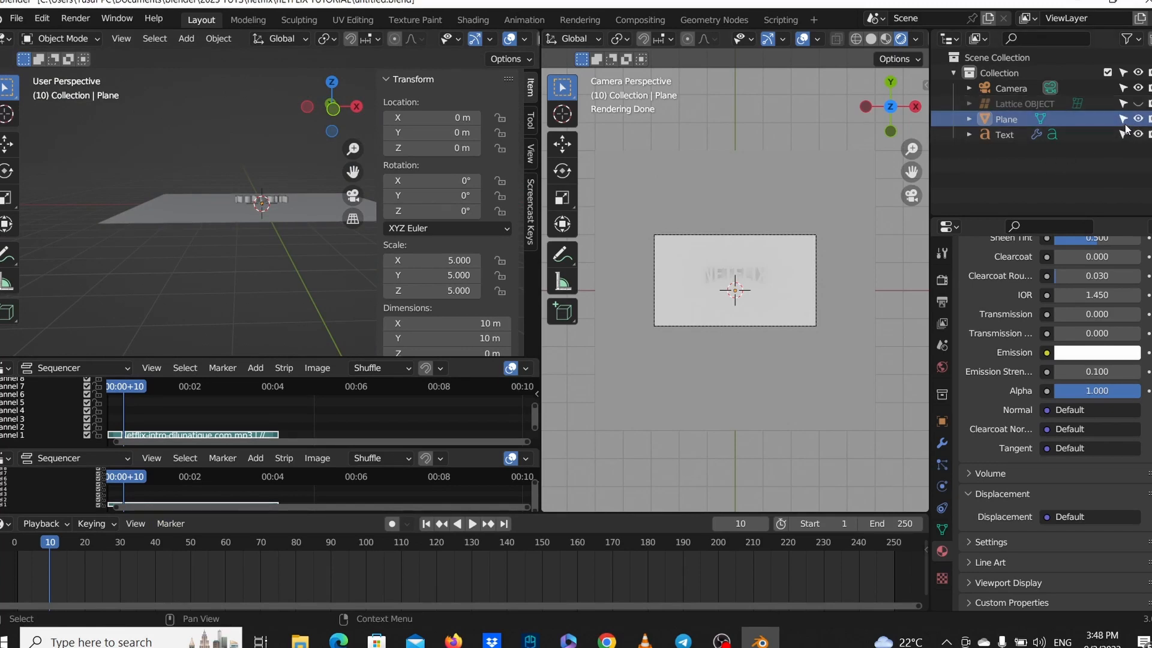
left_click(247, 219)
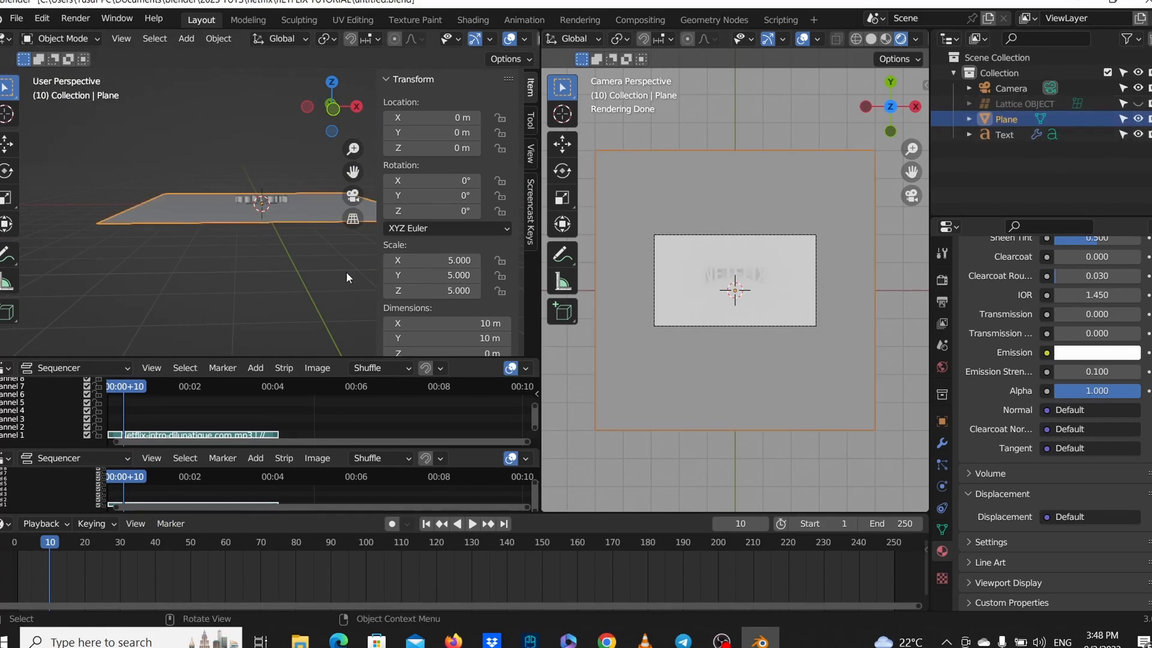
scroll(239, 294, "down", 1)
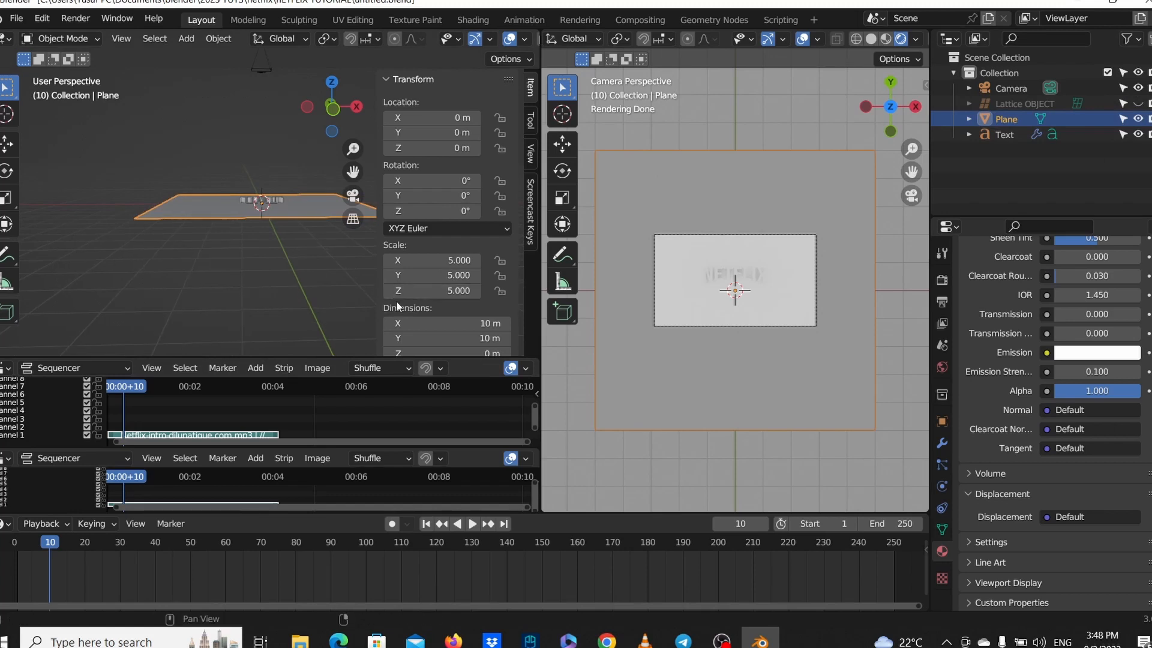
key("n")
scroll(439, 270, "up", 5)
scroll(436, 271, "down", 1)
middle_click_drag(436, 273, 301, 276)
key("g")
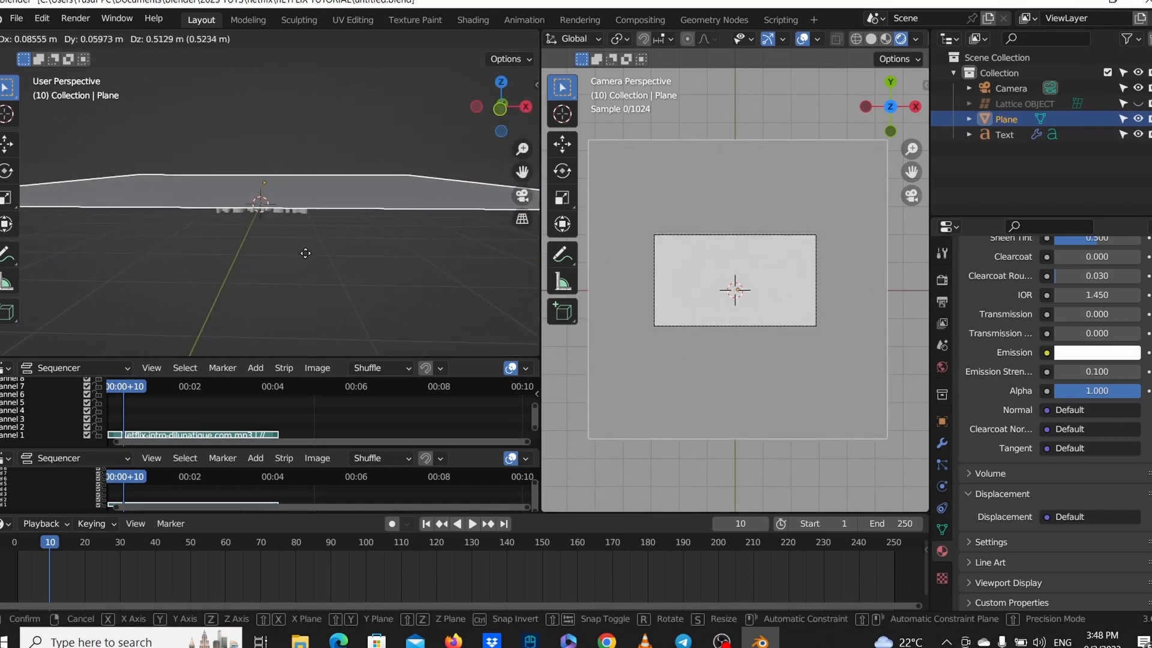
right_click(308, 258)
Rotate the background plane -3° about the global Y axis and turn on the Screencast Keys display.
key("n")
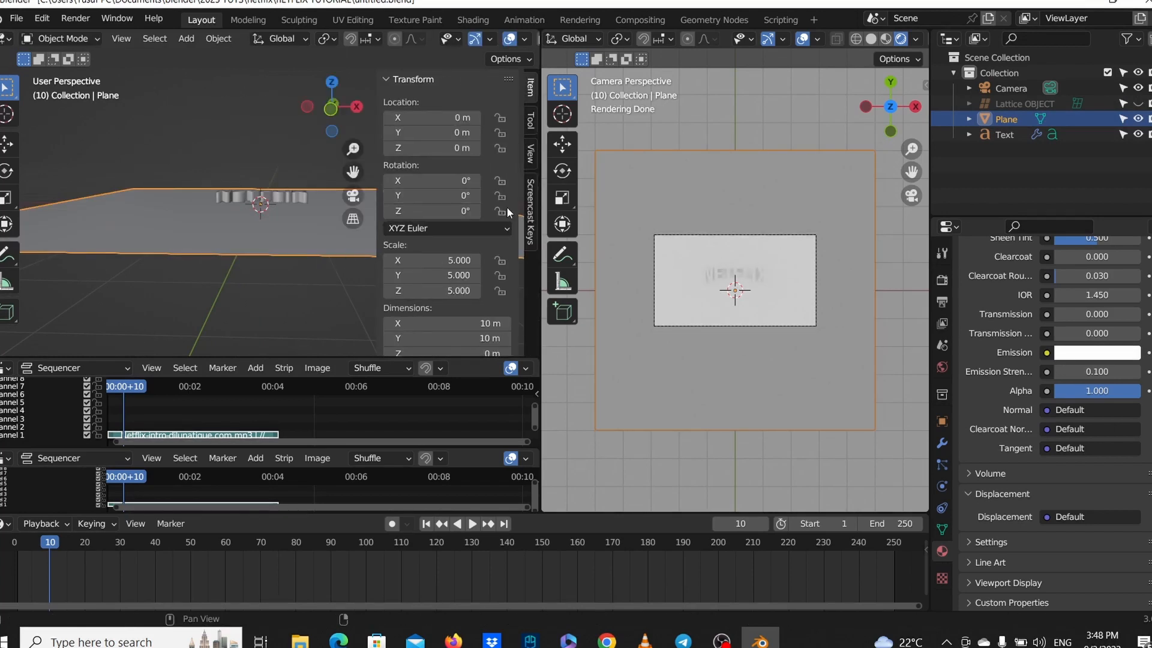
left_click(528, 204)
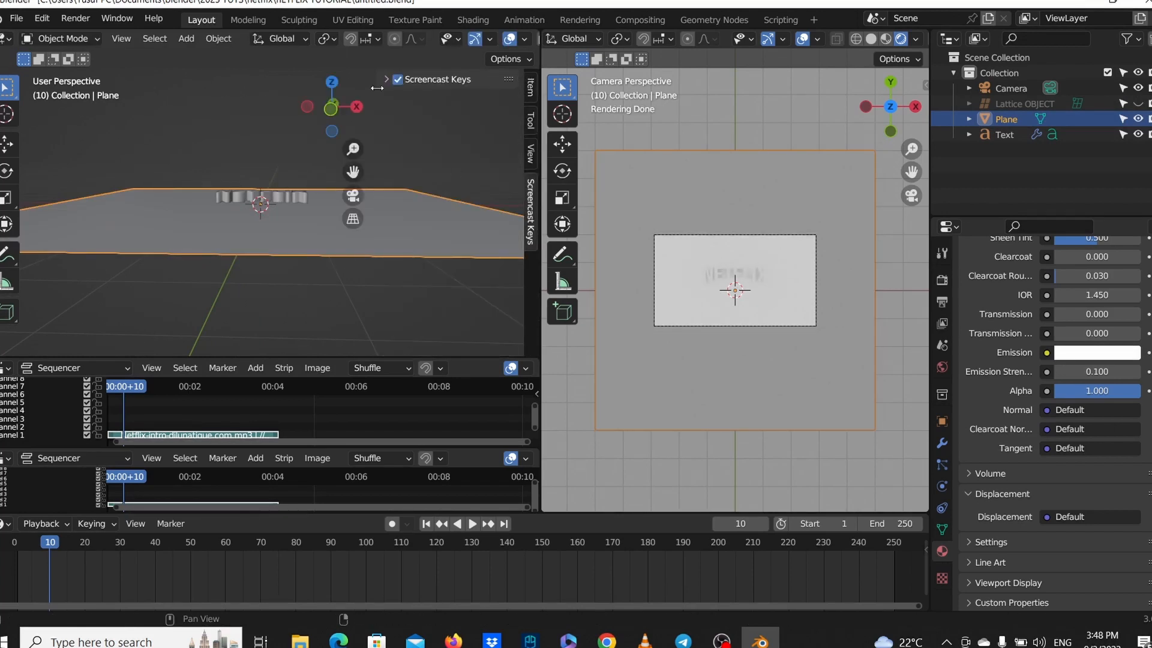
scroll(294, 277, "down", 1)
scroll(294, 277, "down", 2)
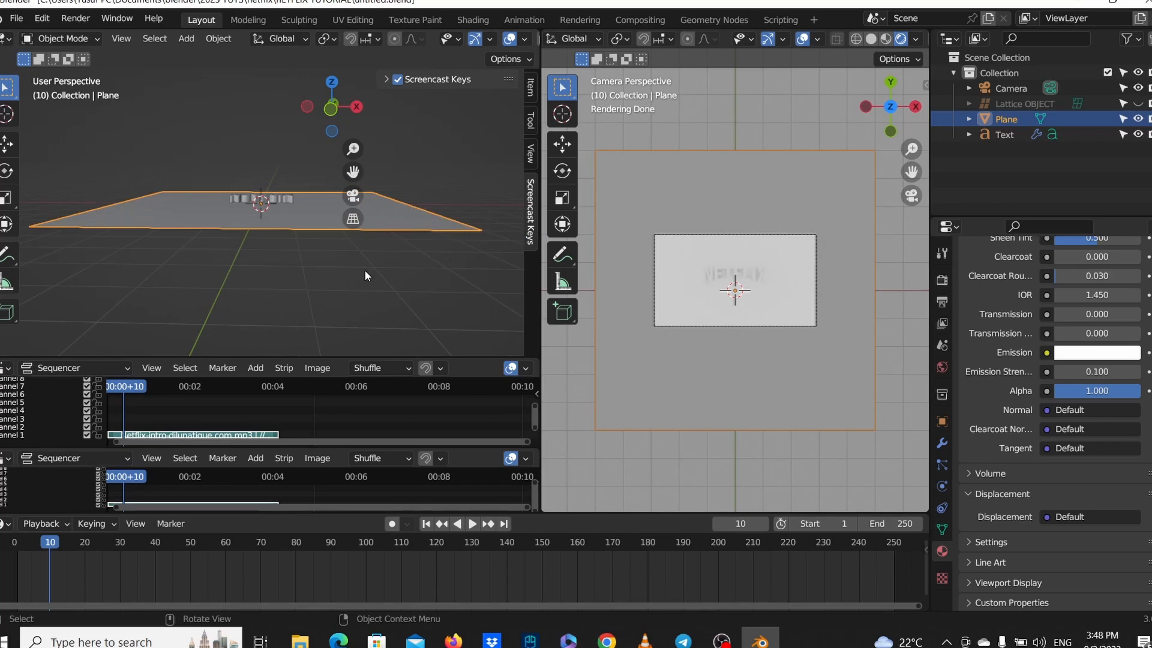
scroll(361, 272, "down", 1)
middle_click_drag(223, 264, 283, 280)
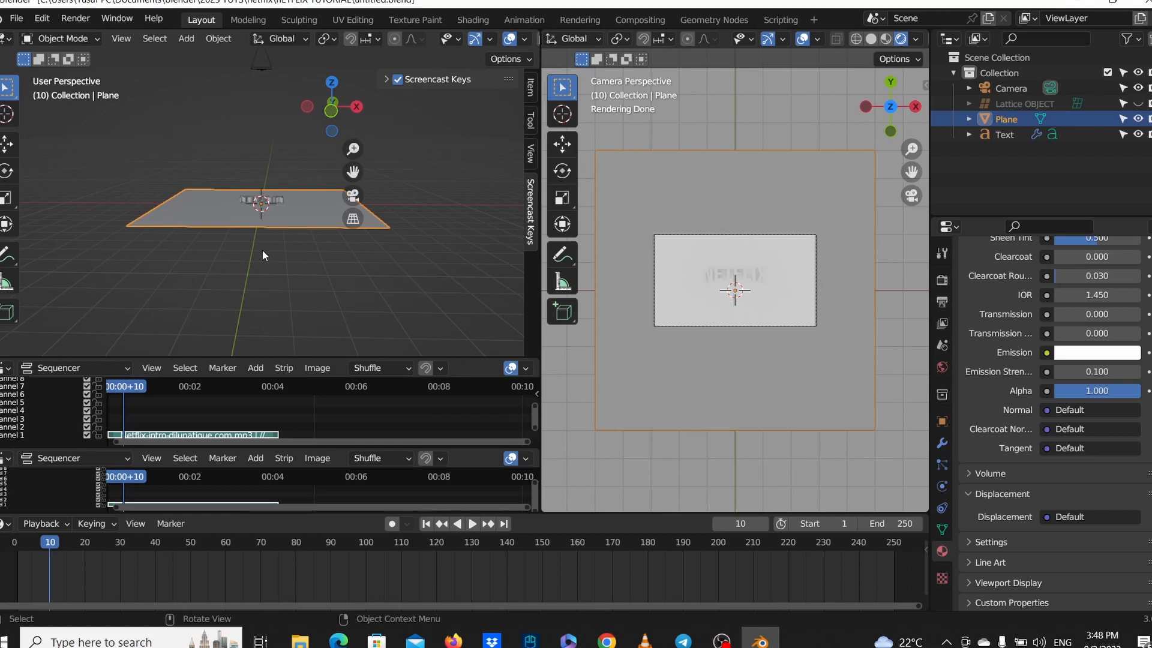
key("r")
key("y")
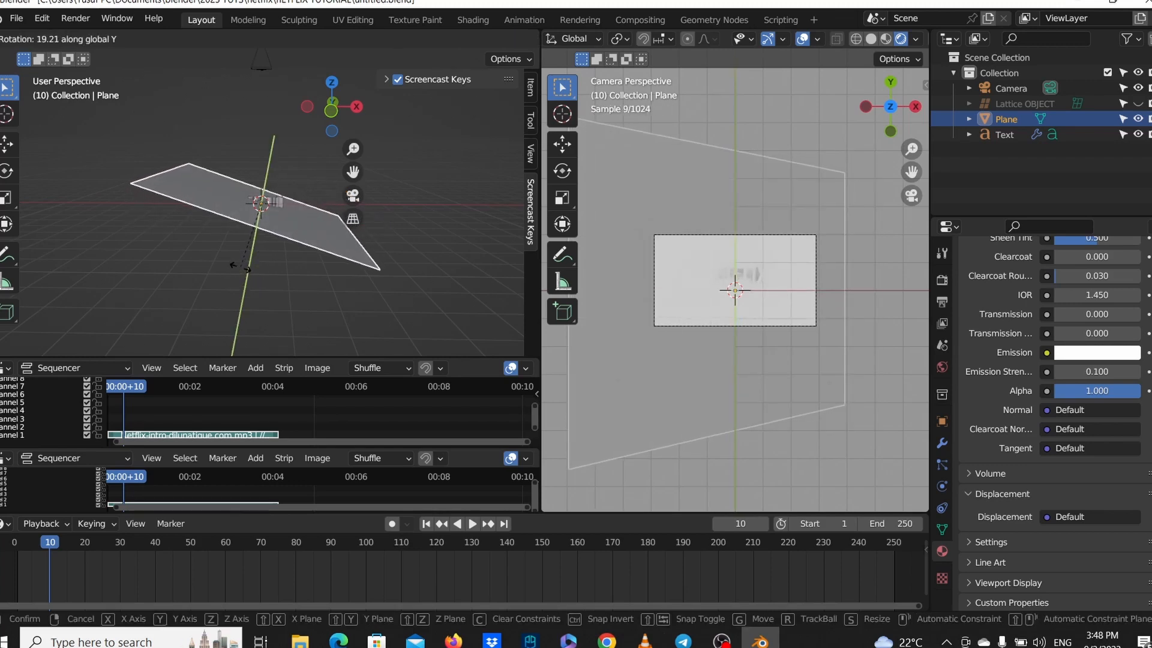
type("-3")
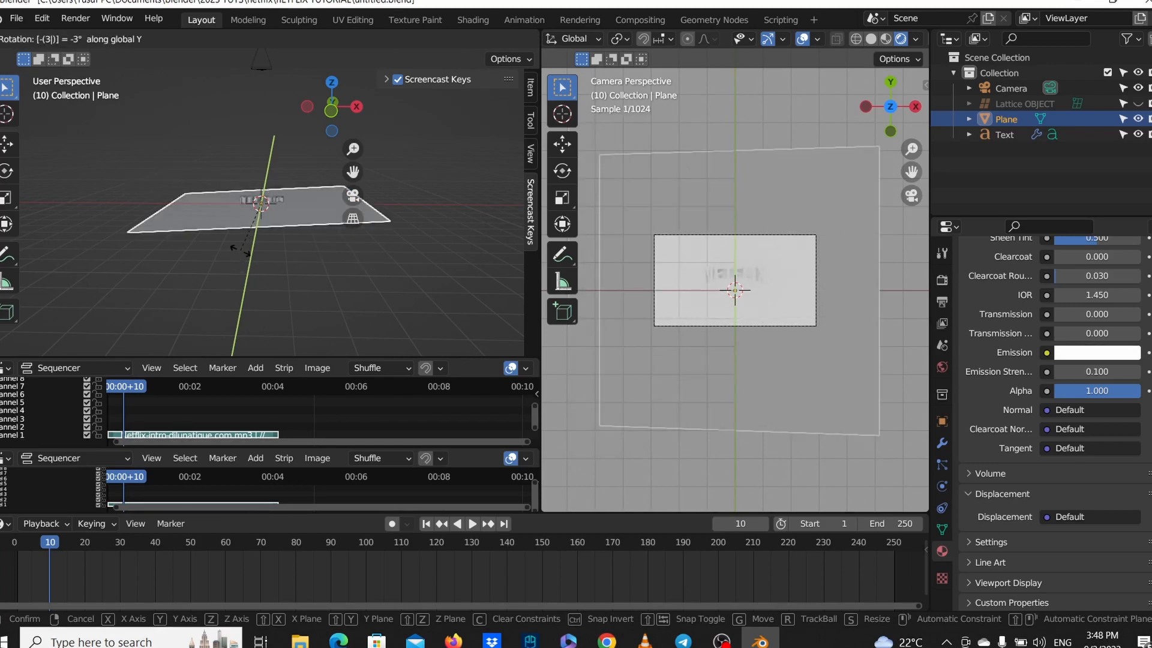
key("Return")
left_click(398, 80)
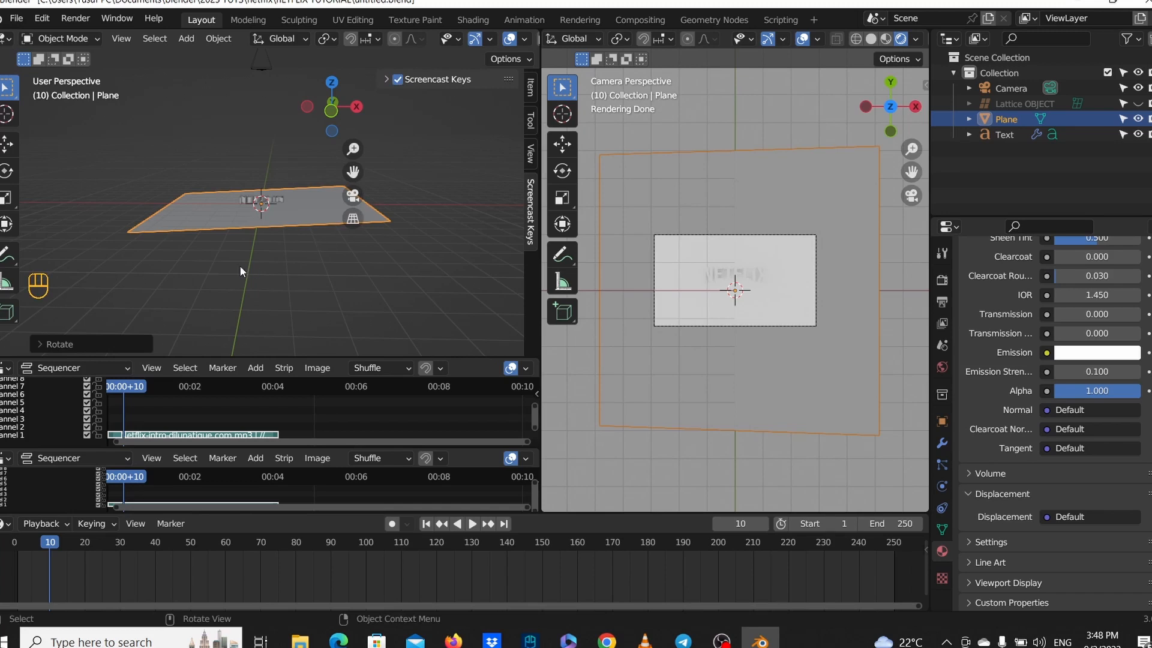
Rotate the background plane by an additional -3° about the global Y axis.
key("r")
type("y")
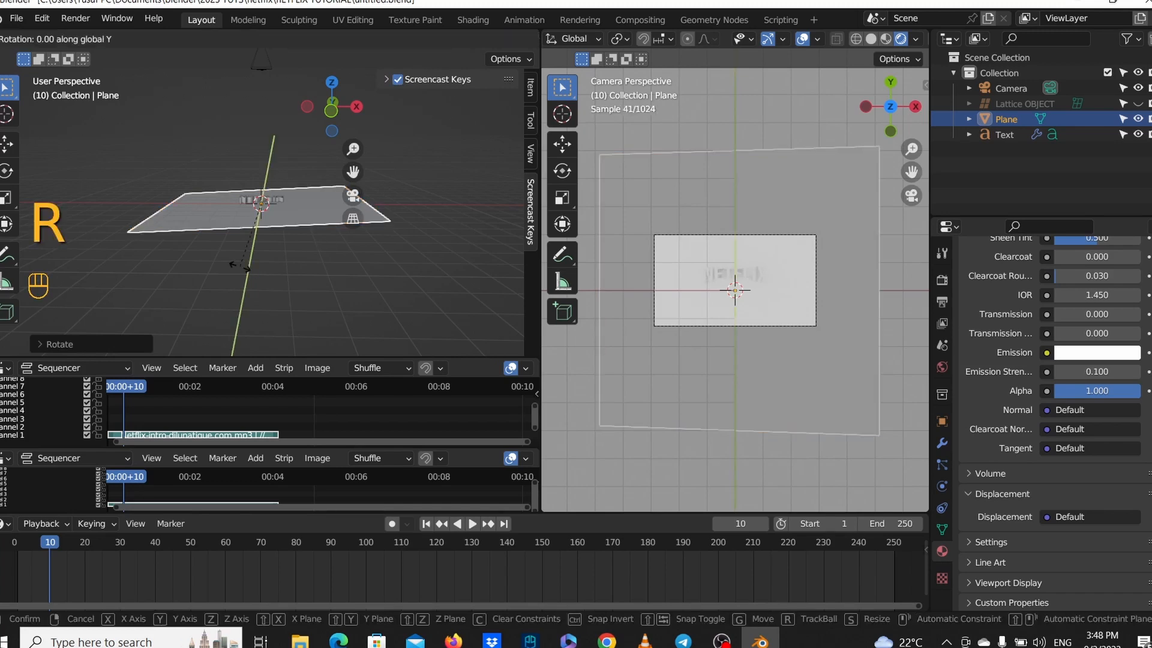
type("-3")
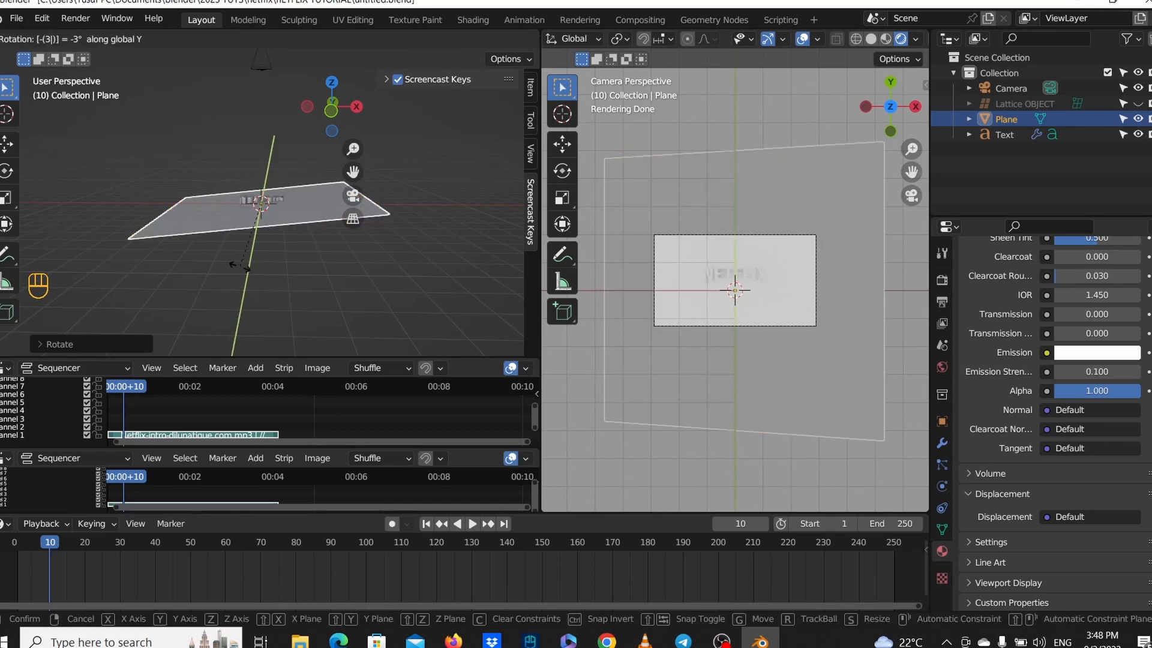
key("Return")
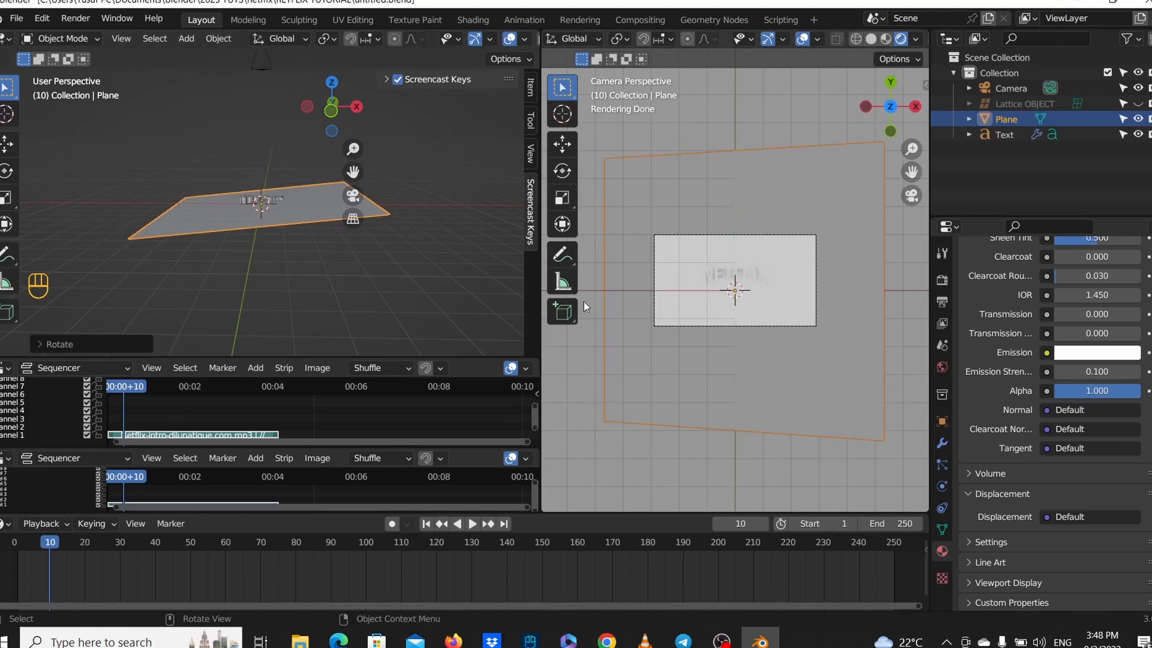
Undo the last rotation of the background plane.
scroll(741, 340, "down", 3)
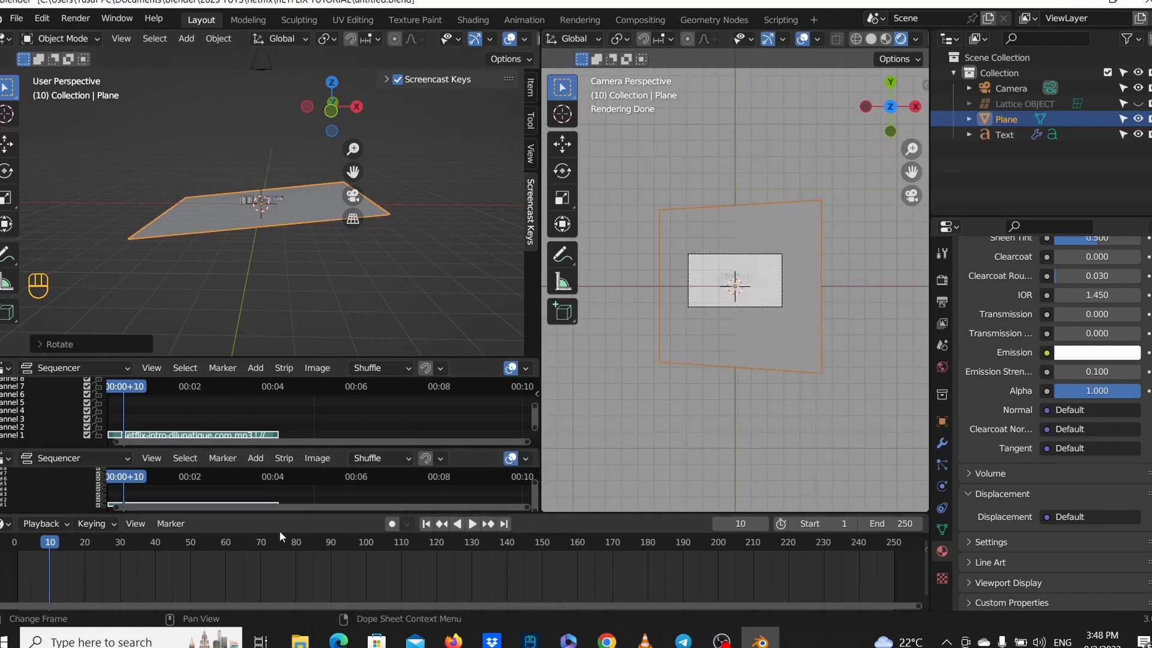
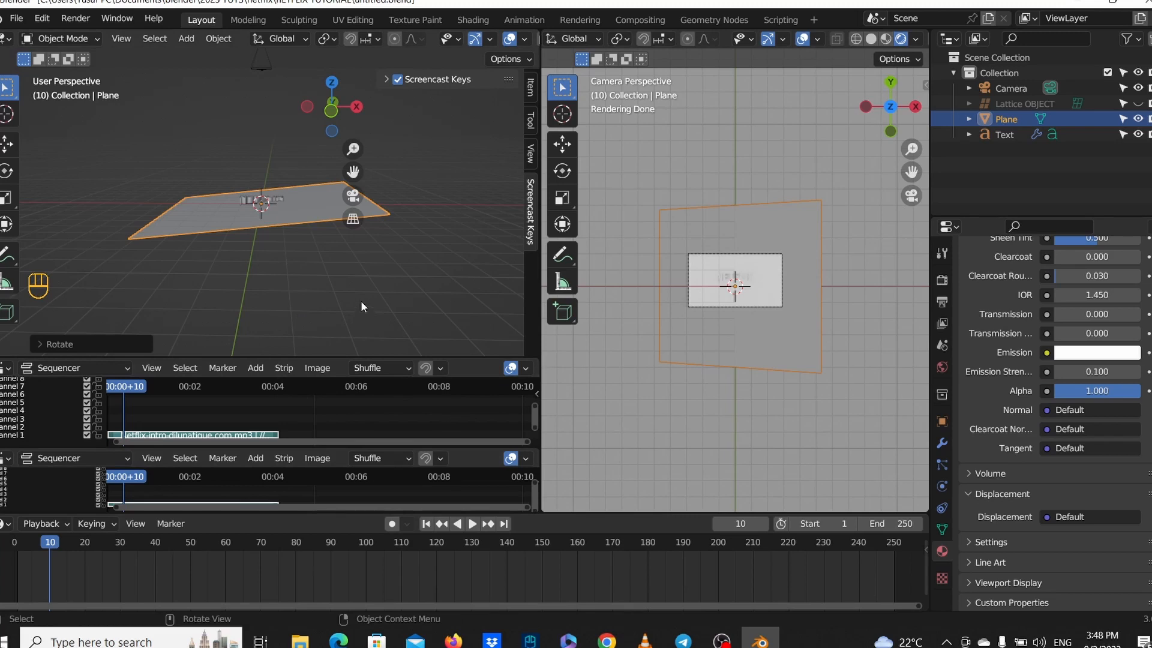
scroll(275, 268, "up", 3)
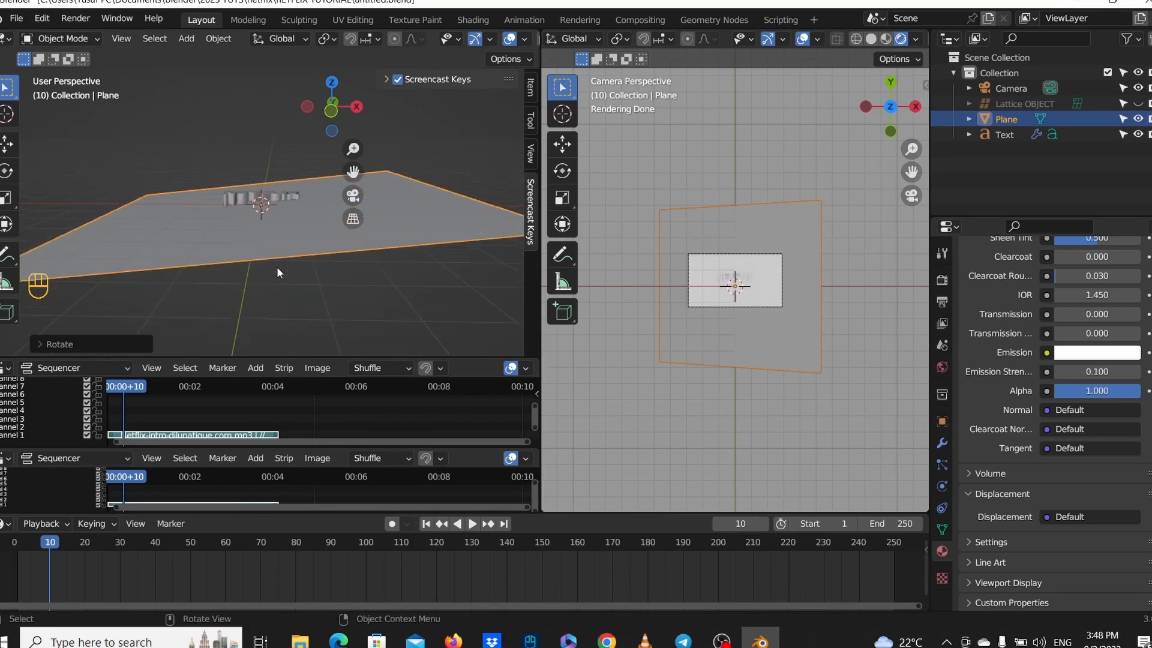
scroll(276, 267, "down", 4)
scroll(276, 270, "up", 3)
scroll(276, 270, "down", 3)
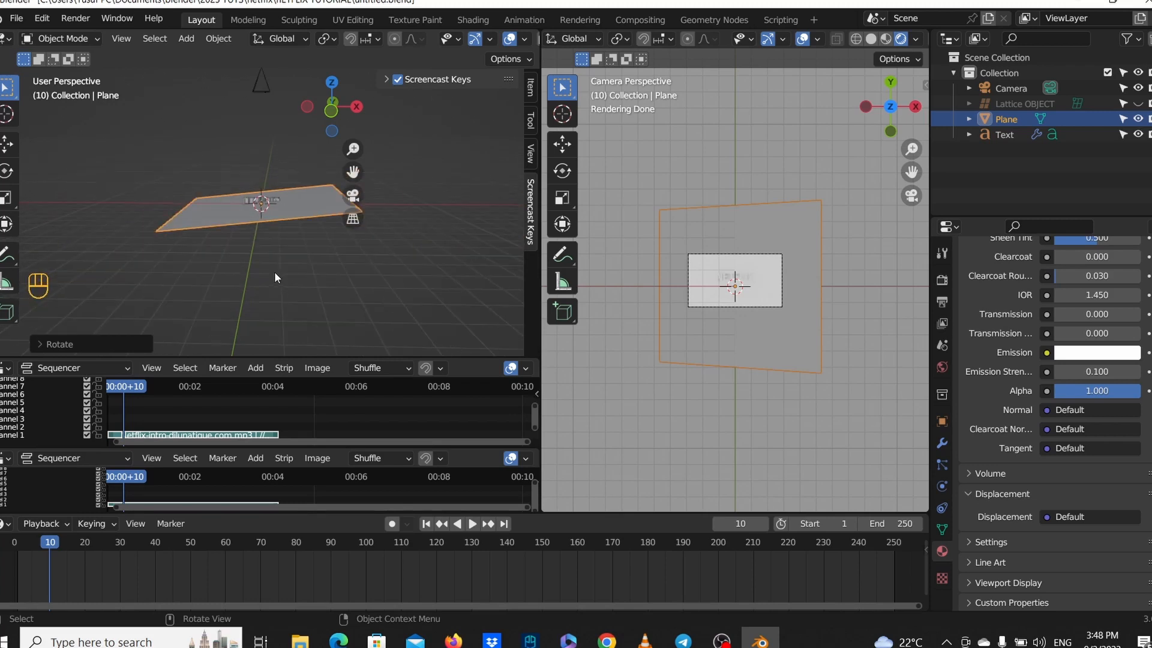
key("ctrl+z")
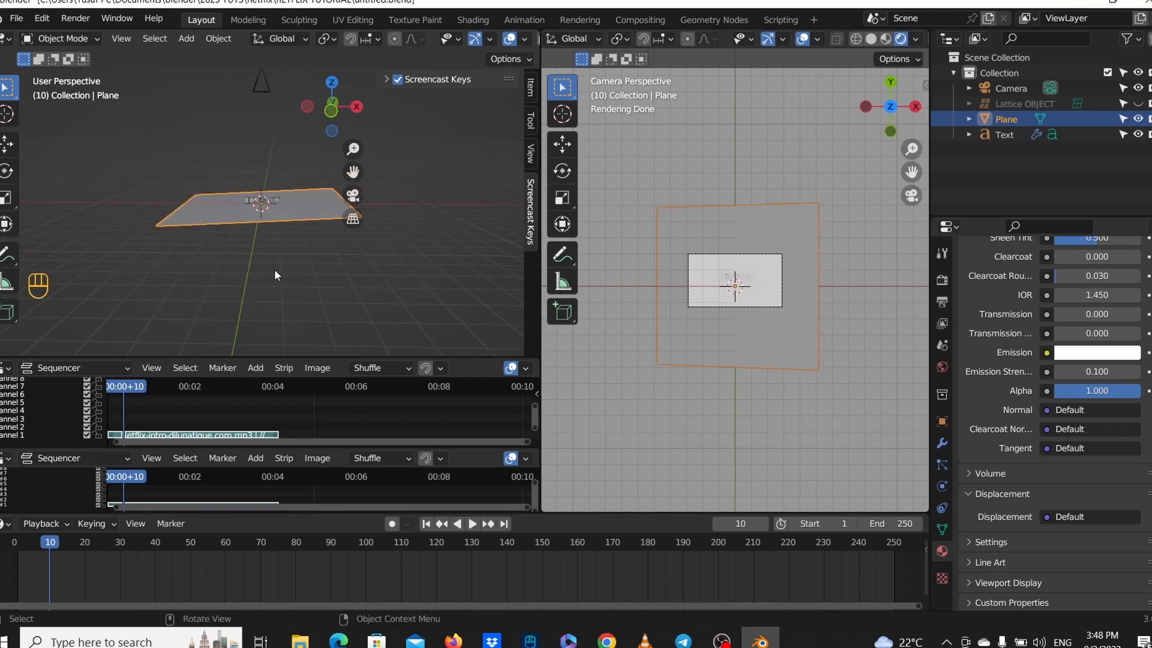
Select the NETFLIX text object in a closer, low-angle view of the scene.
scroll(283, 274, "up", 2)
middle_click_drag(288, 273, 225, 253)
scroll(226, 252, "up", 4)
left_click(283, 197)
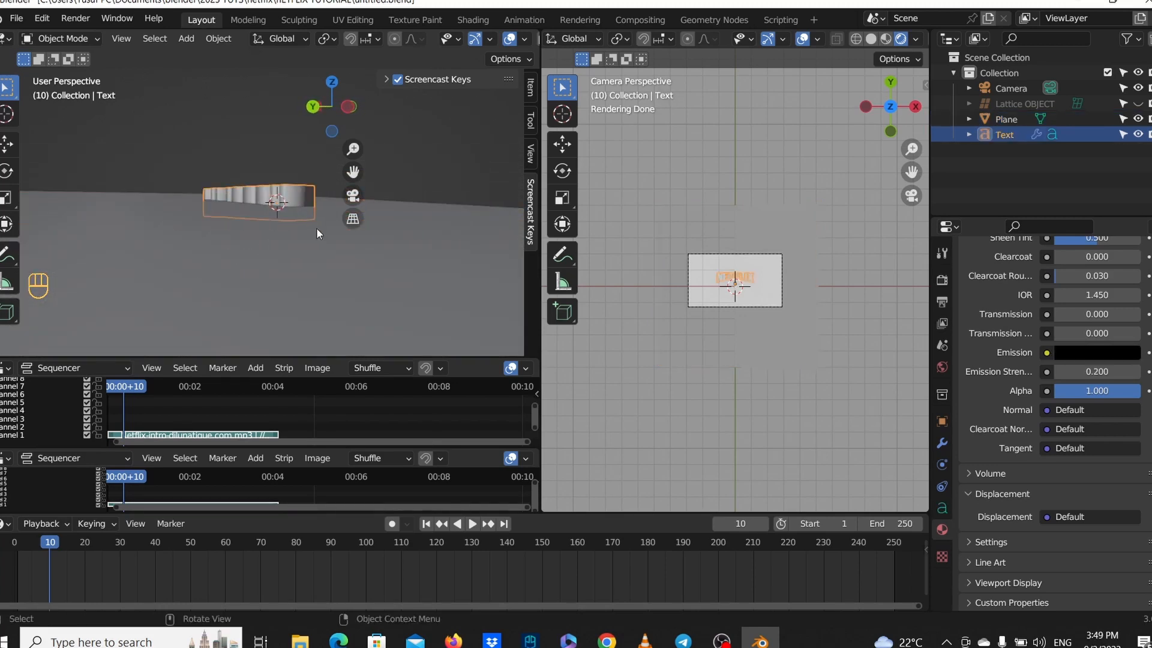
middle_click_drag(316, 228, 175, 259)
key("g")
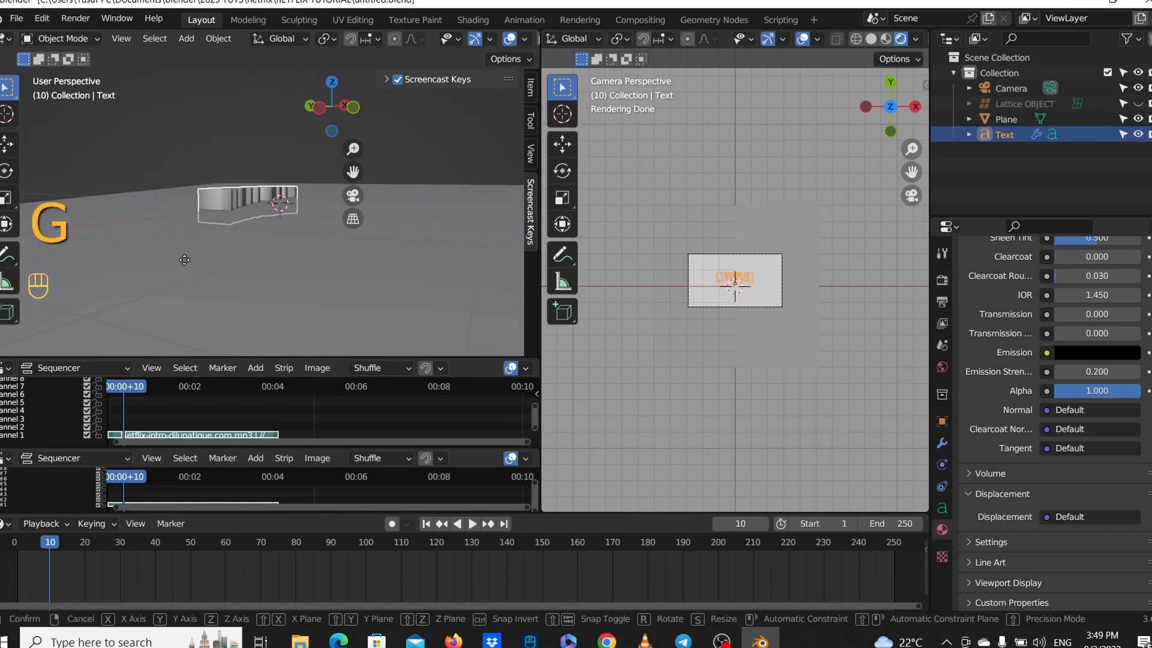
key("z")
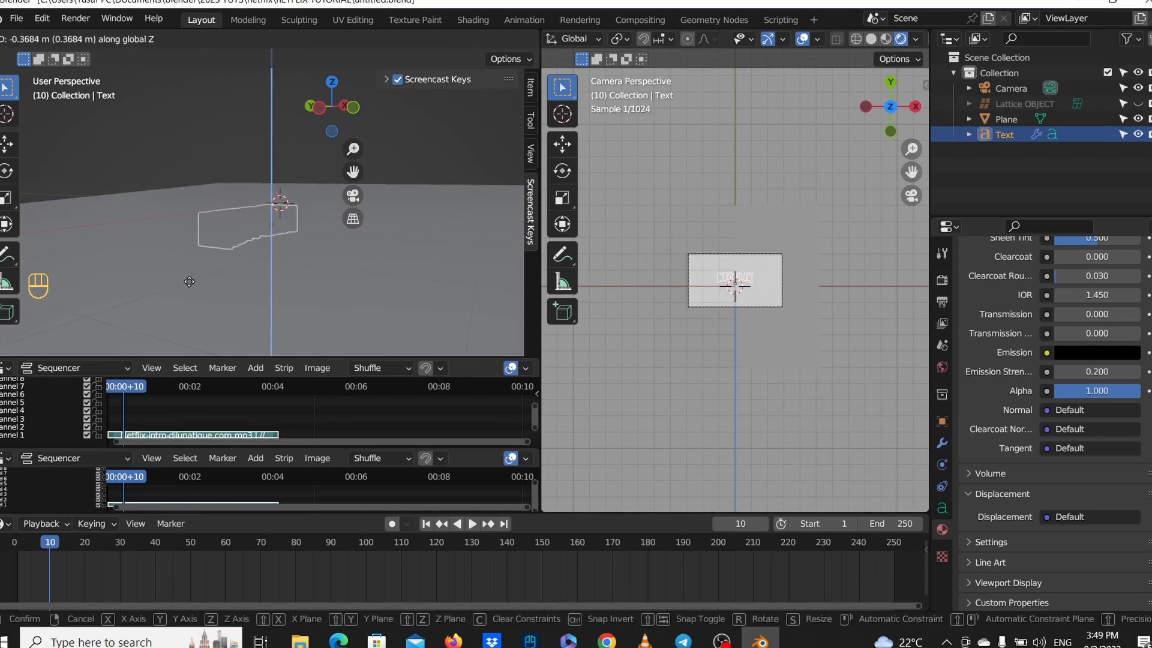
right_click(189, 282)
Move the text about 0.33 m straight down along the global Z axis, beneath the background plane, and deselect it.
middle_click_drag(190, 282, 264, 271)
key("g")
key("z")
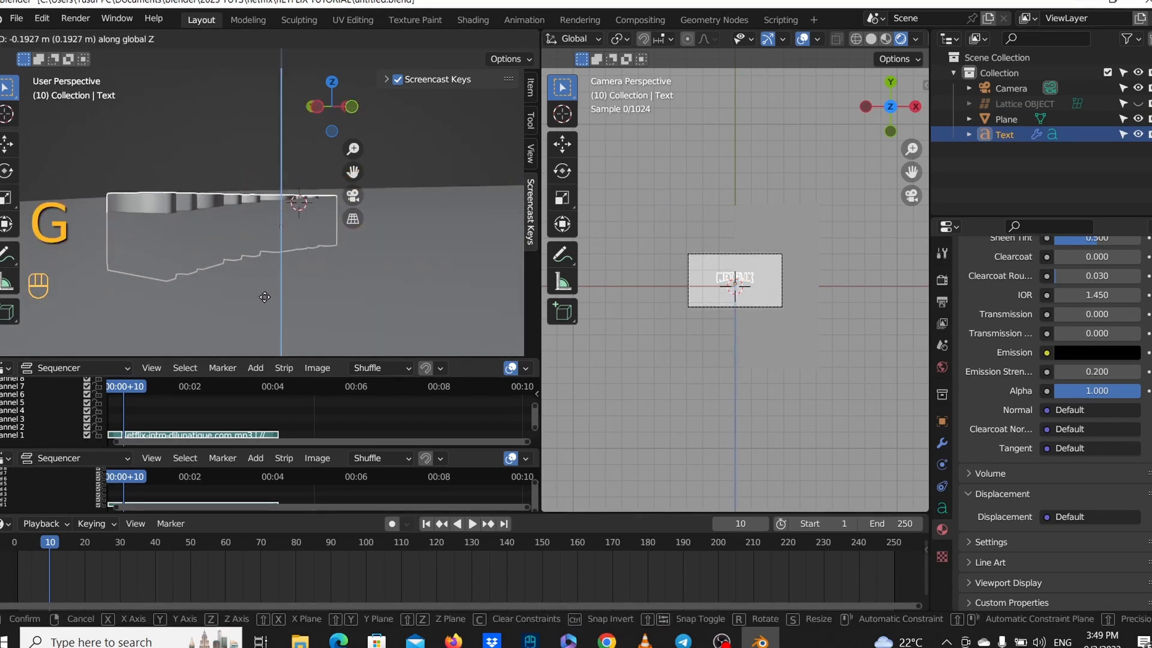
left_click(265, 312)
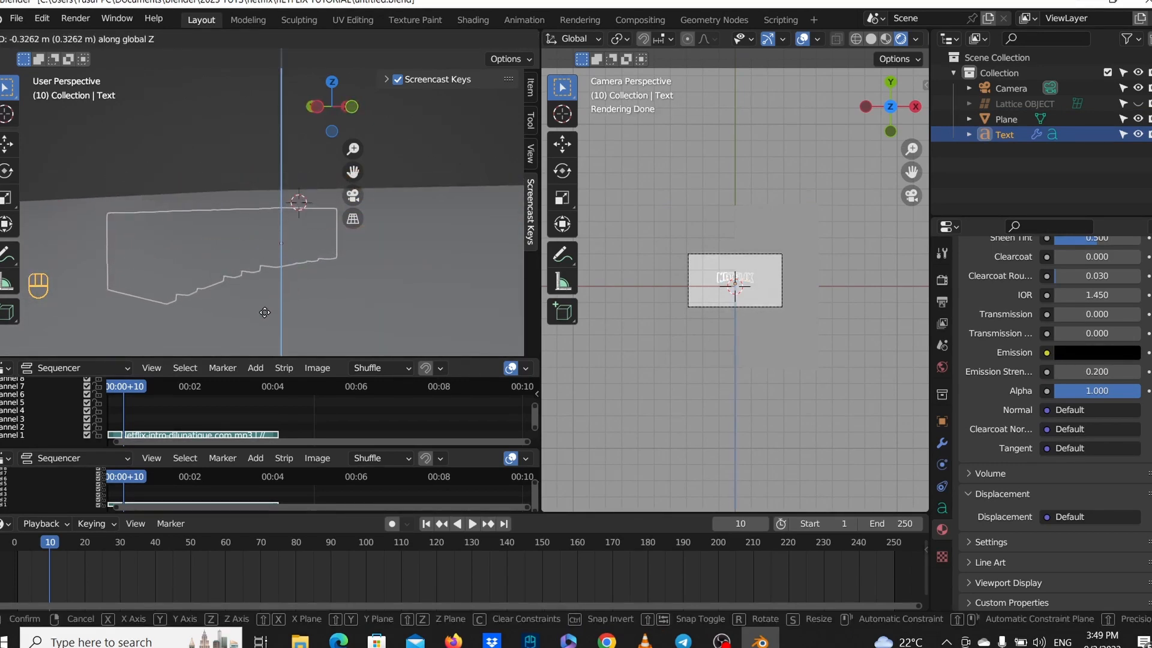
middle_click_drag(265, 312, 337, 251)
left_click(210, 153)
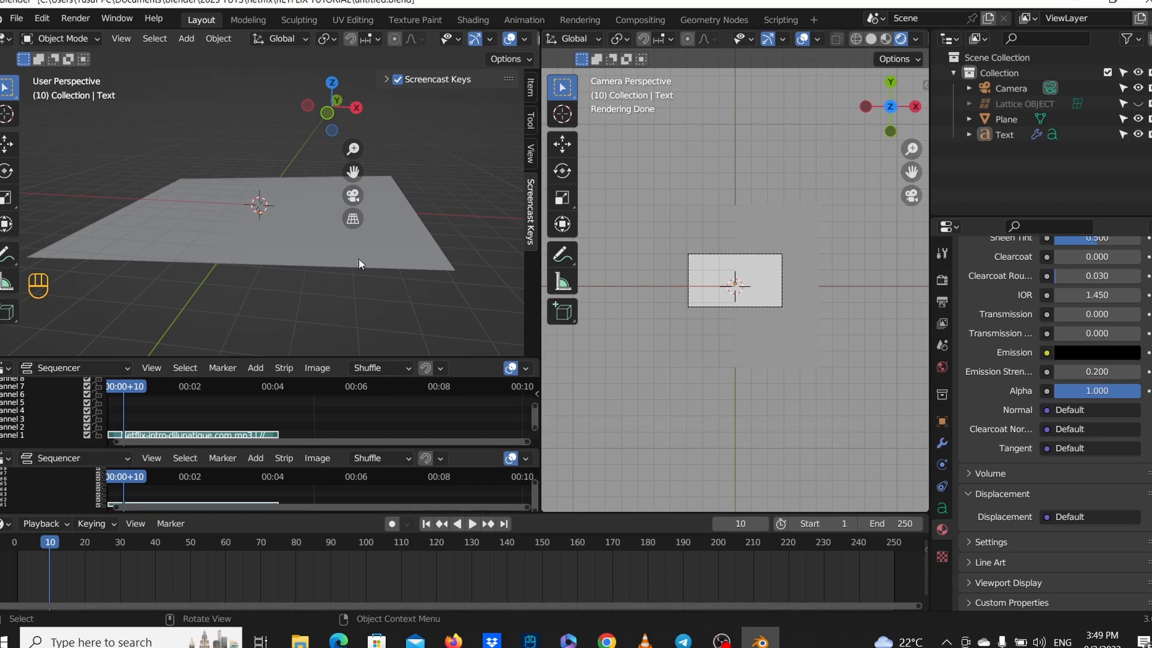
Select the background plane and rotate it slightly further in the same direction about the global Y axis.
left_click(1014, 109)
left_click(1013, 119)
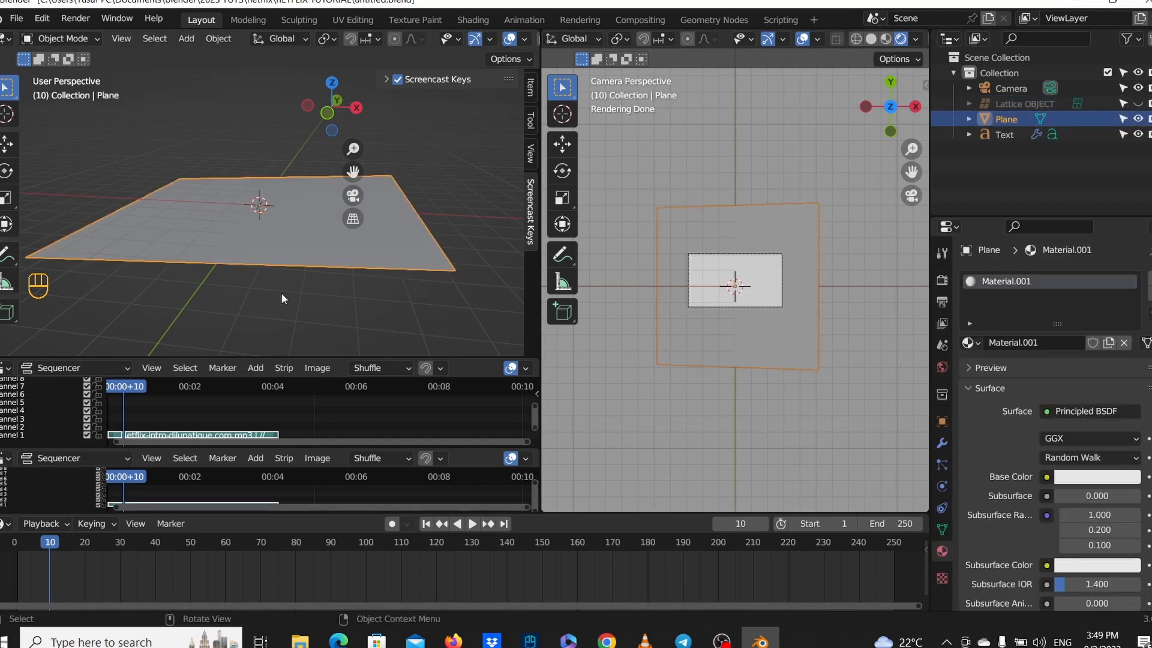
key("r")
key("y")
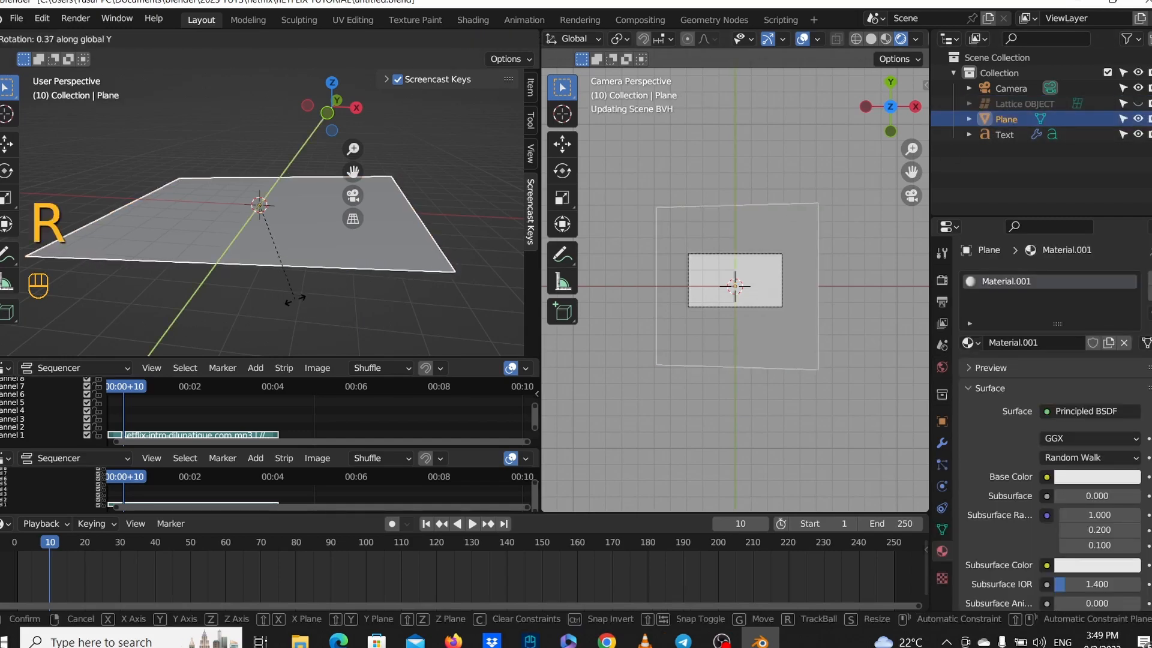
left_click(294, 299)
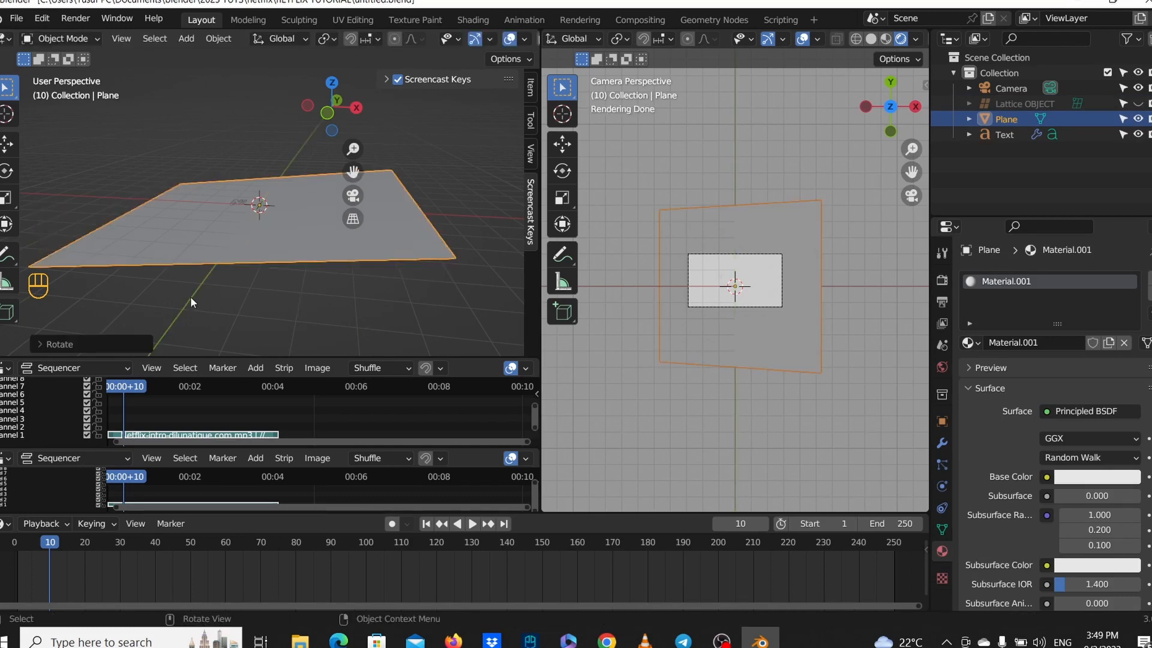
Insert a Location & Rotation keyframe for the background plane at frame 10.
middle_click_drag(189, 296, 232, 268)
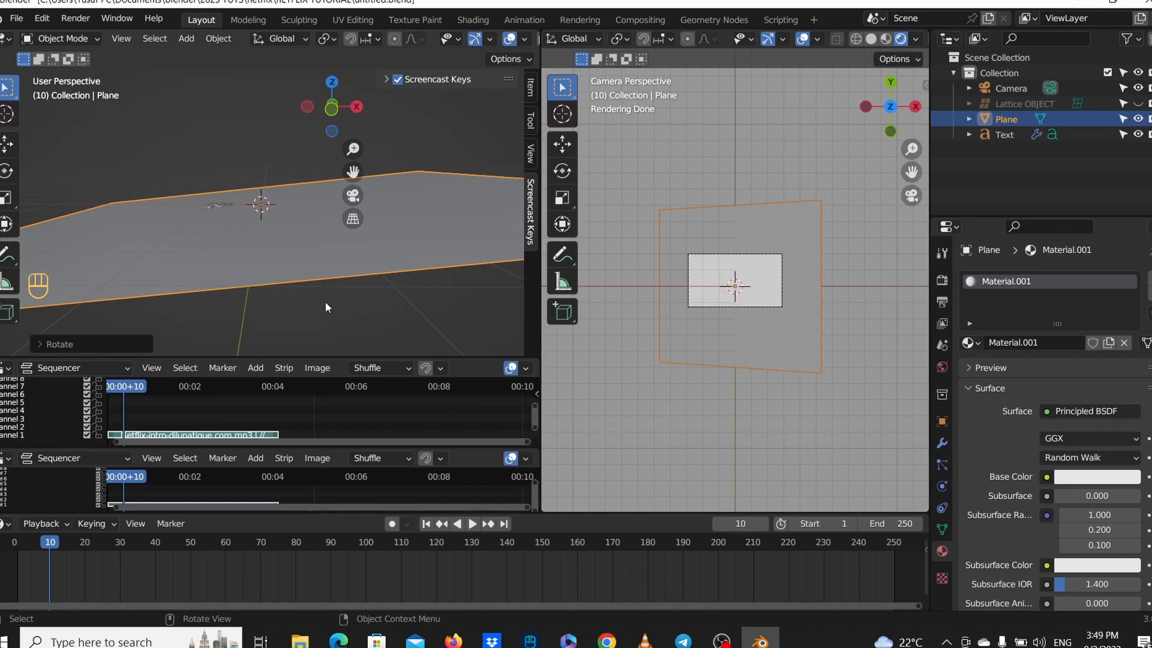
scroll(308, 441, "down", 1)
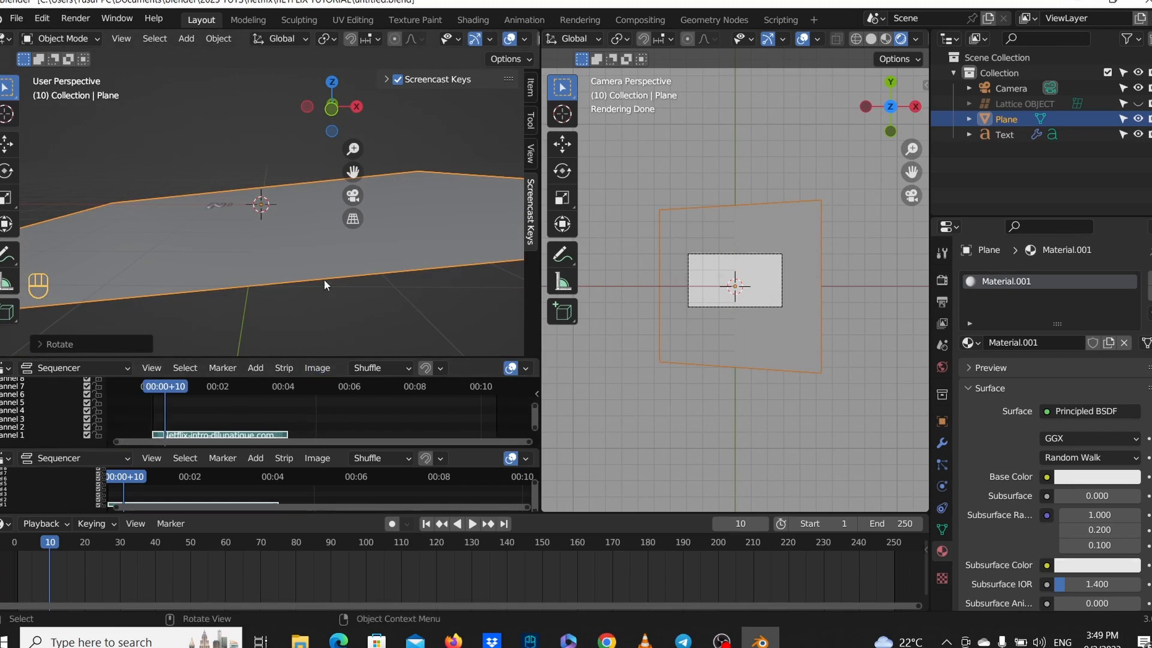
key("i")
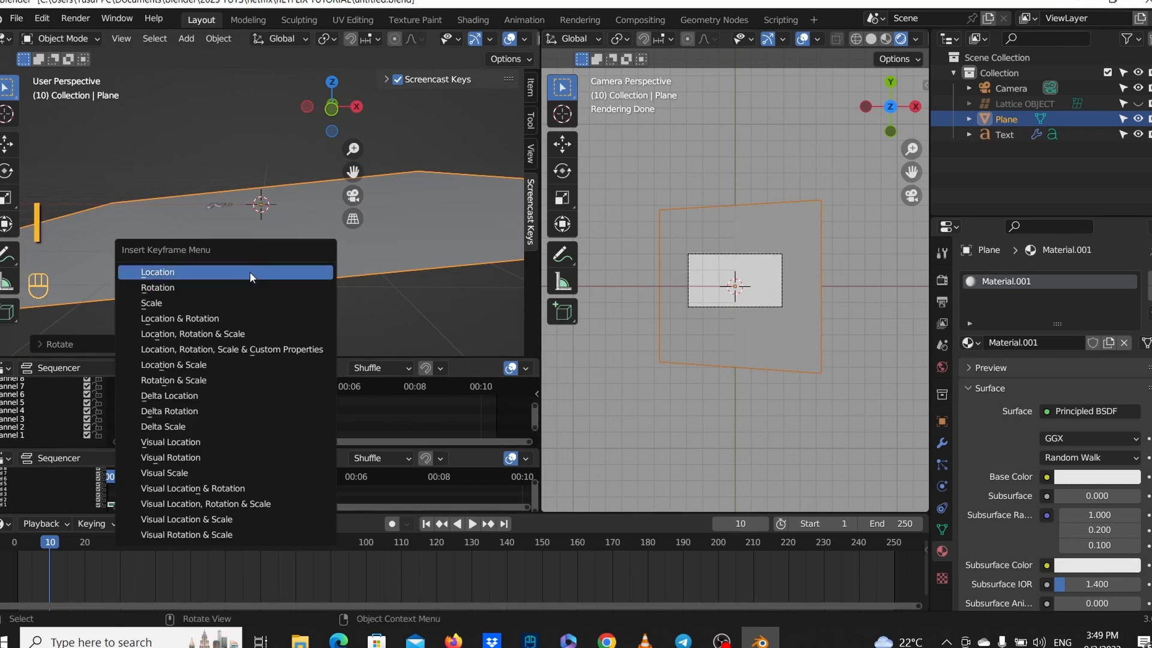
left_click(216, 320)
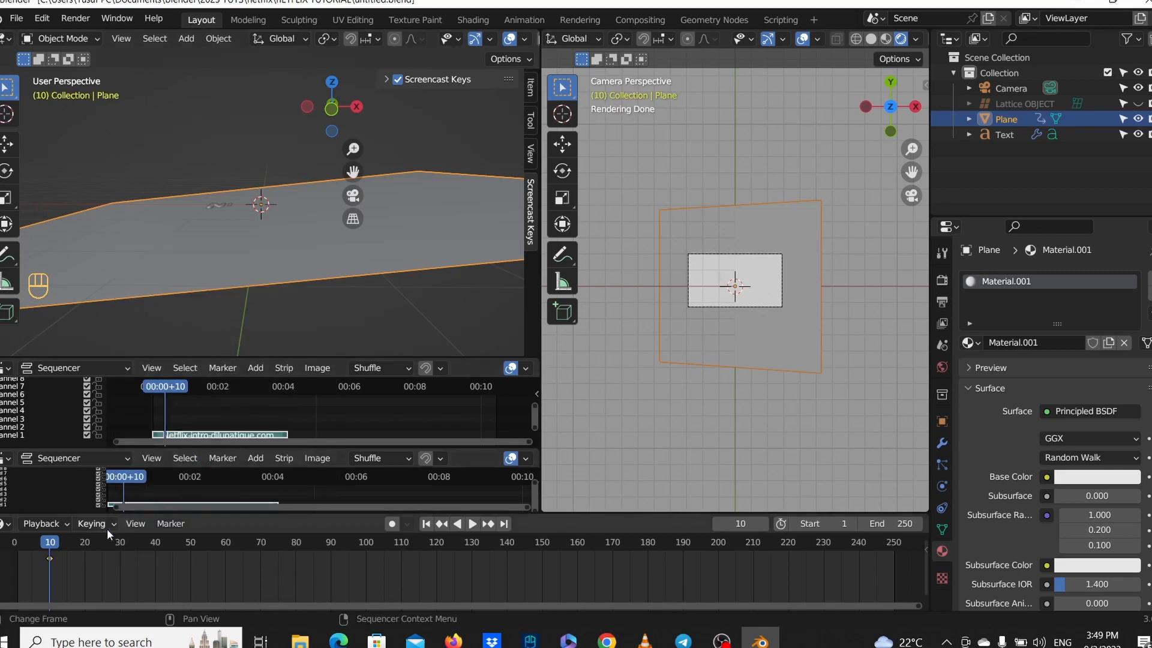
mouse_move(51, 542)
left_mouse_down()
mouse_move(74, 543)
mouse_move(49, 546)
left_mouse_up()
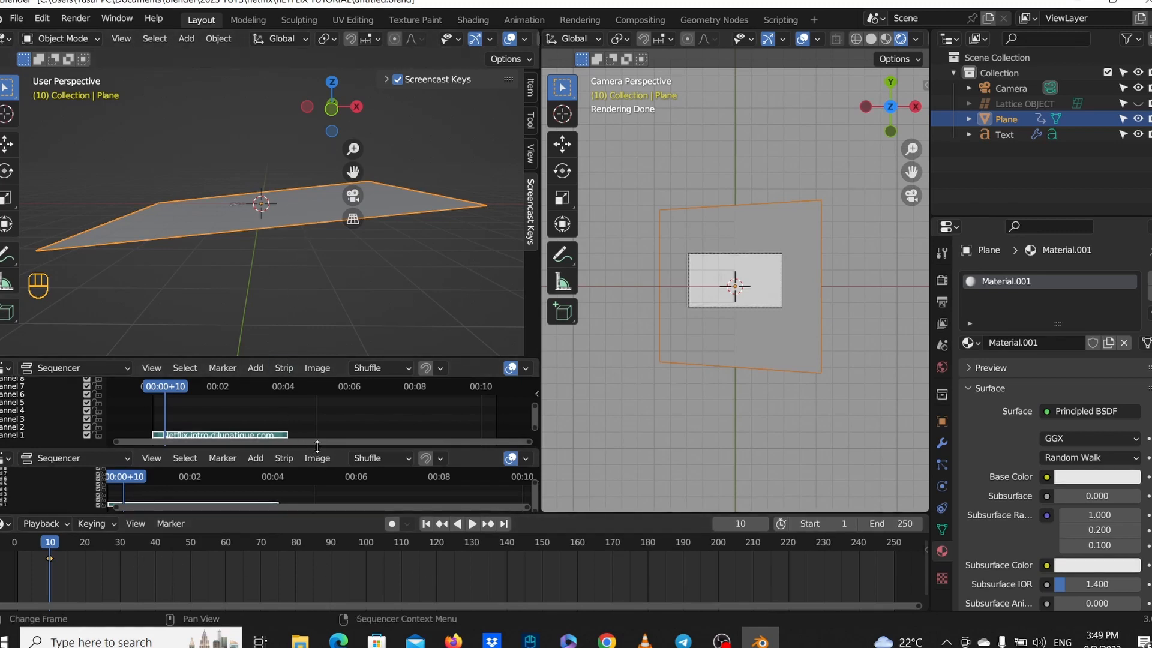
Enlarge the lower sequencer area, switch it to the Graph Editor and hide its sidebar.
left_click_drag(317, 445, 319, 380)
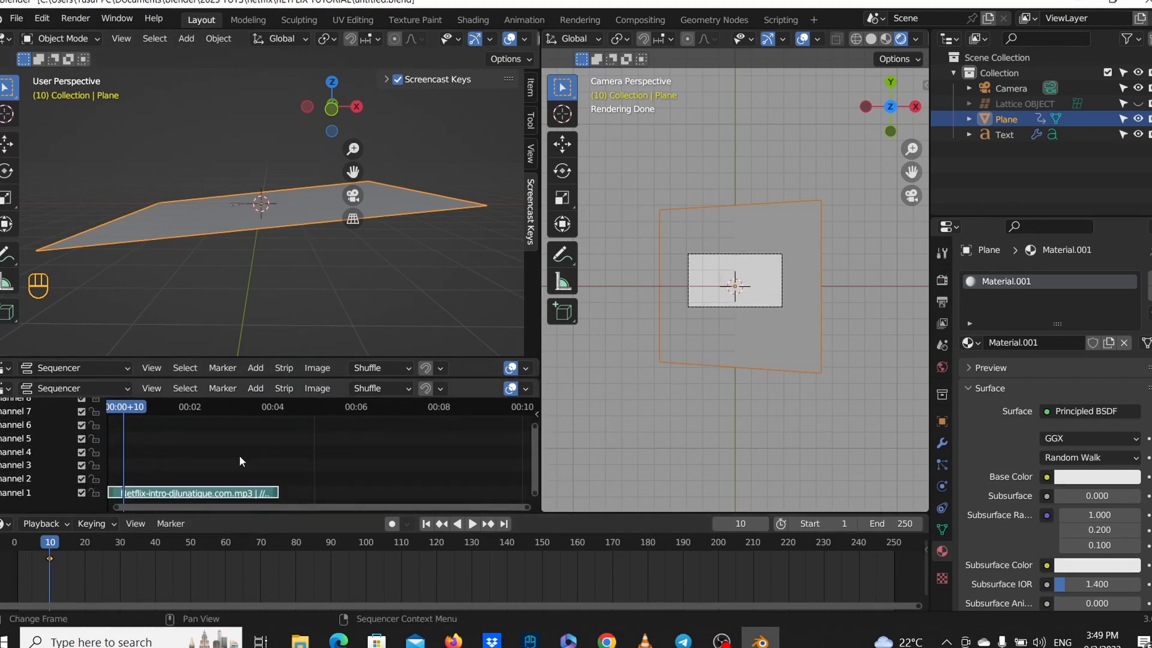
scroll(204, 454, "up", 7)
left_click(96, 390)
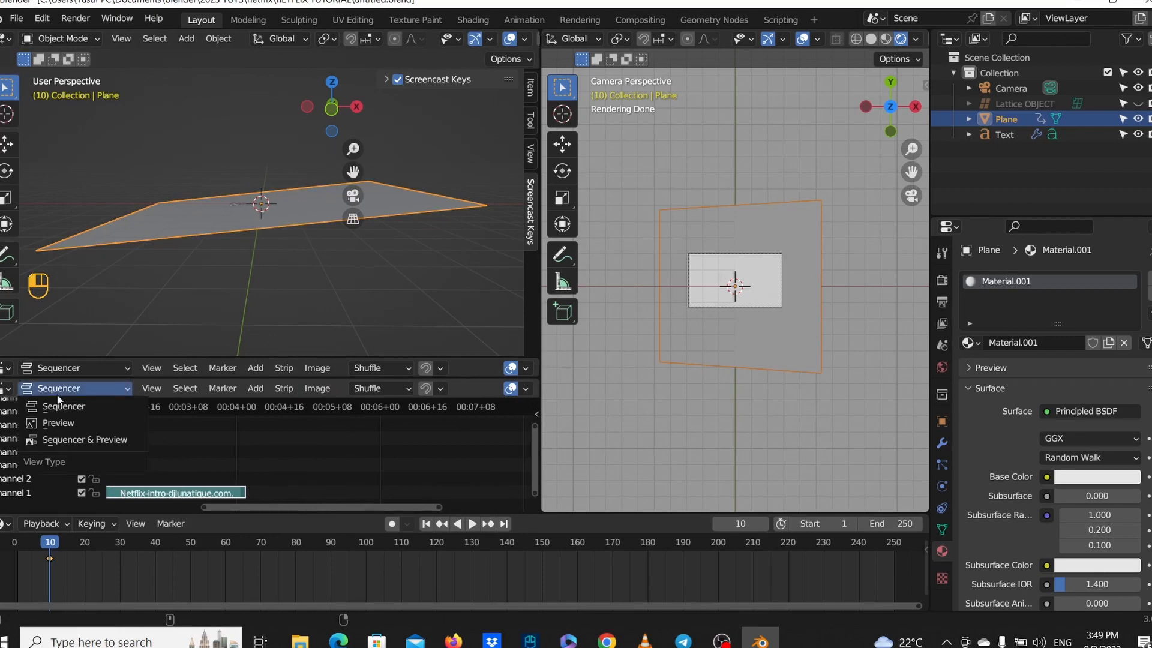
left_click(4, 389)
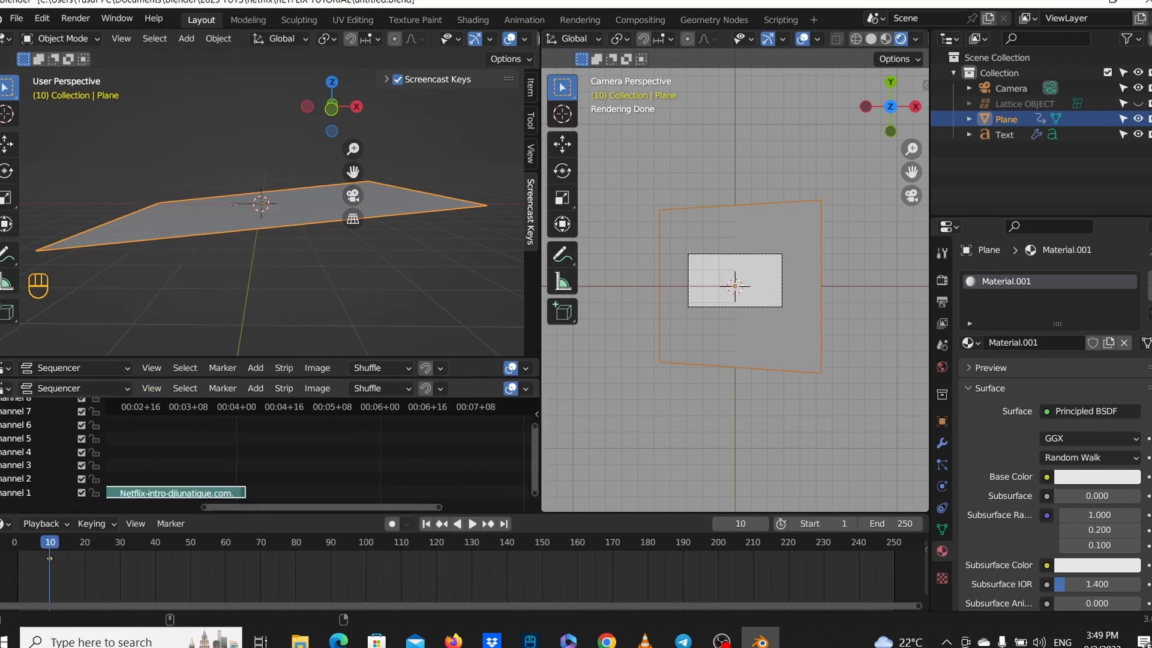
left_click(5, 388)
left_click(200, 459)
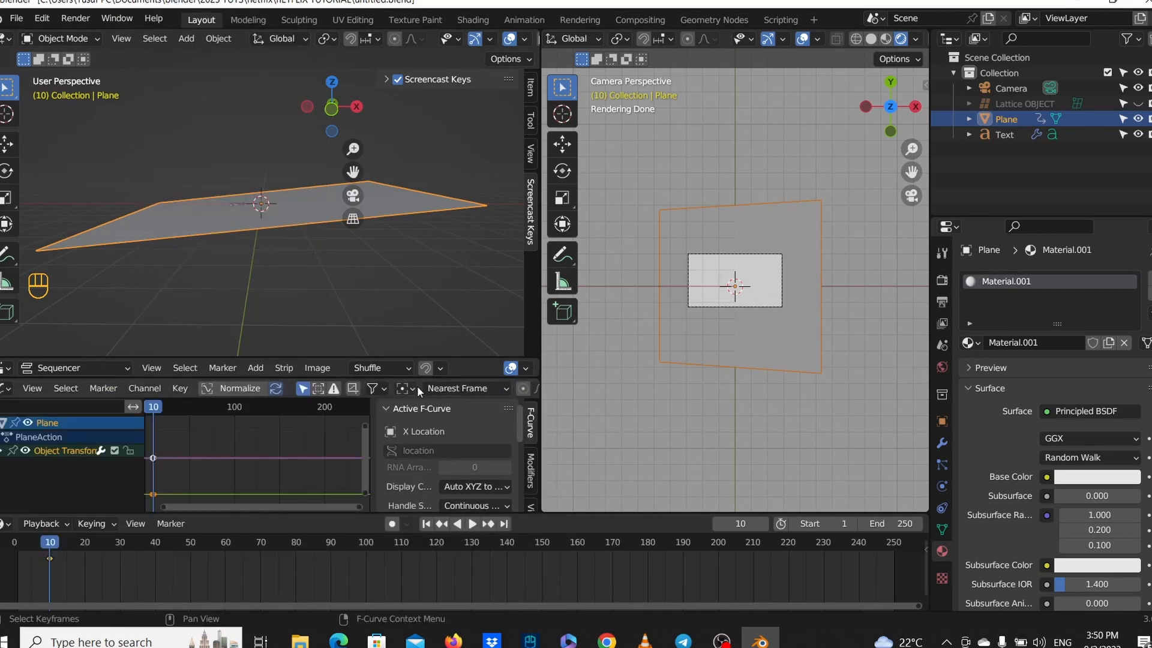
key("n")
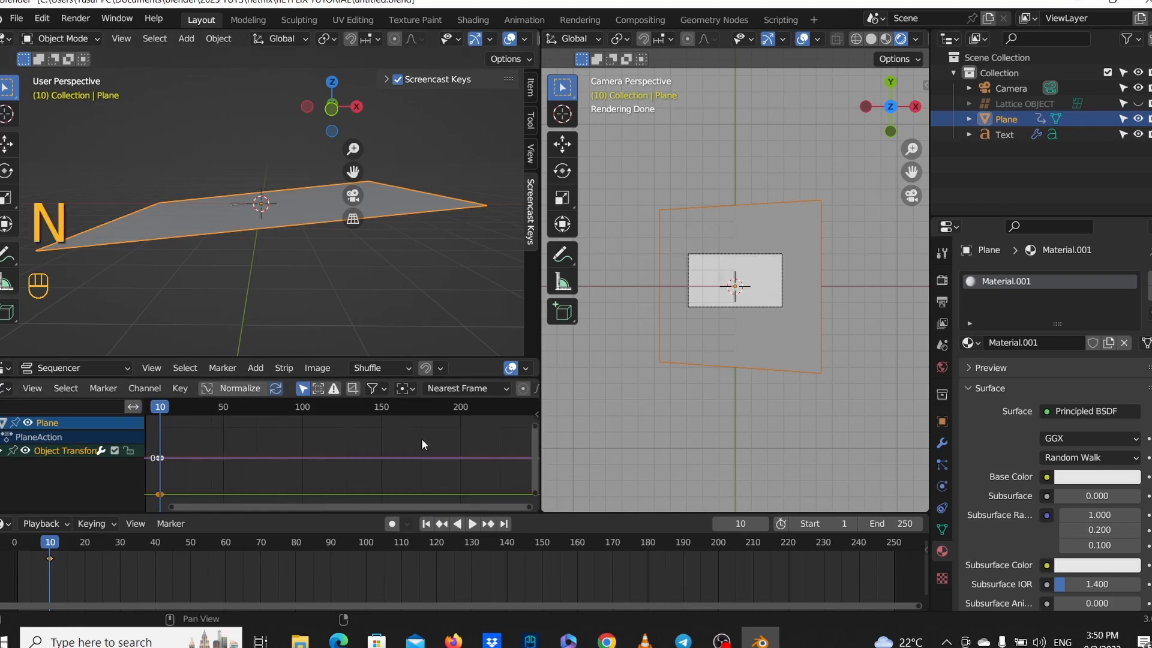
Expand the plane's Object Transforms channels in the Graph Editor and widen the editor area.
scroll(425, 436, "down", 8)
middle_click_drag(434, 441, 458, 417)
left_click(3, 451)
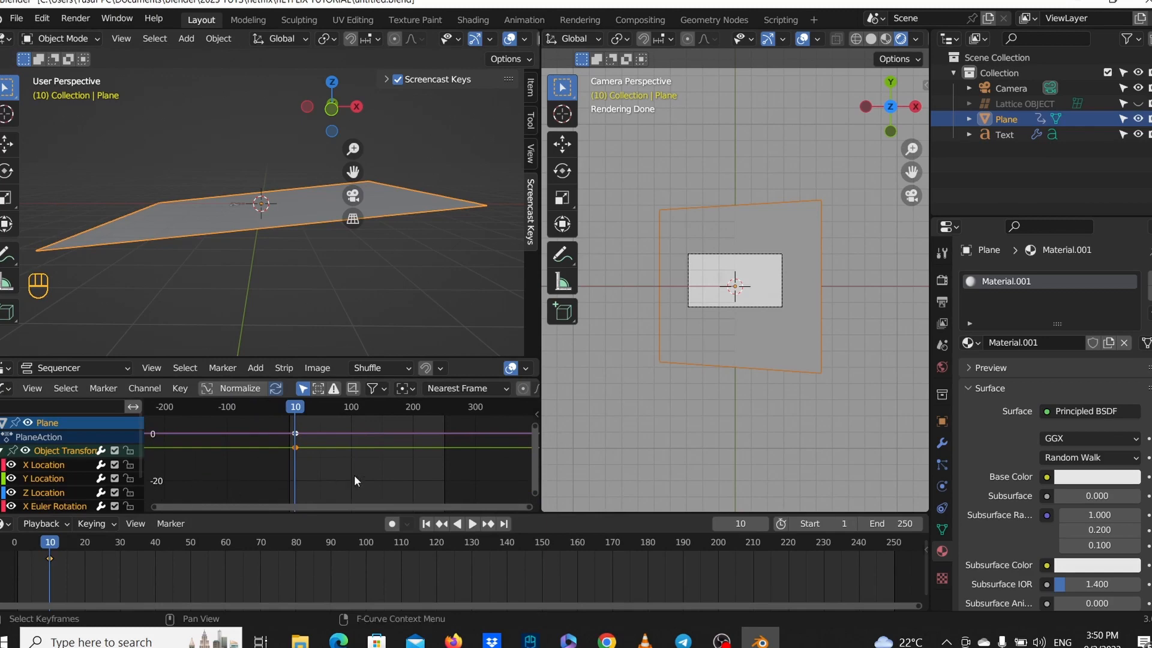
left_click_drag(544, 461, 747, 460)
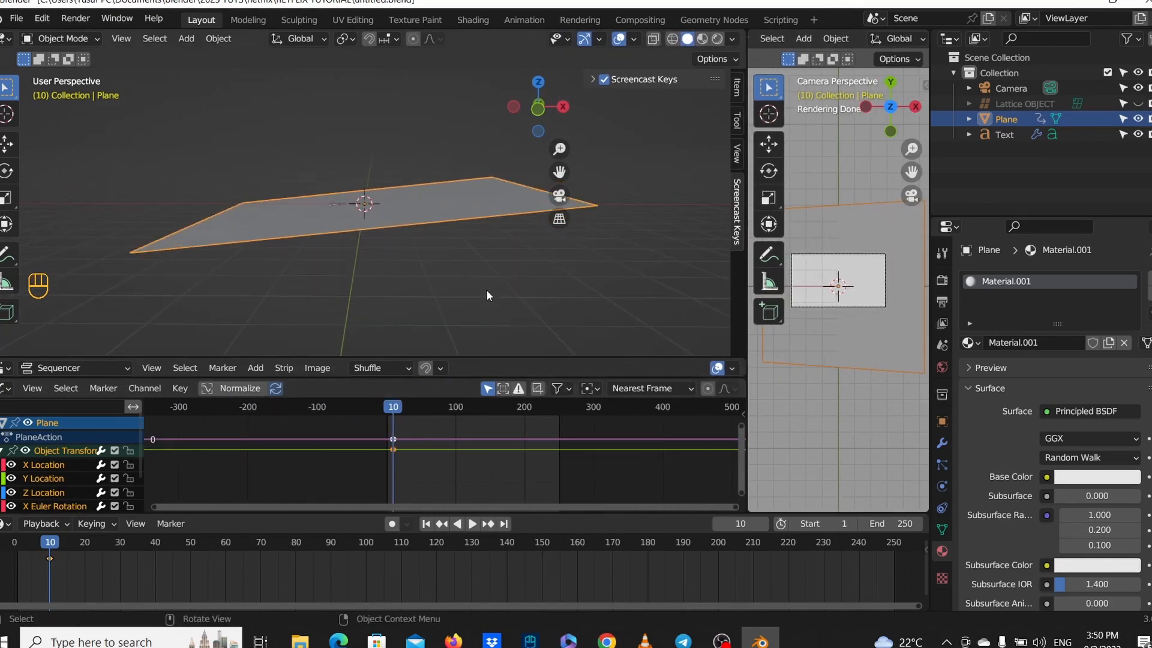
middle_click_drag(646, 461, 533, 459, "shift")
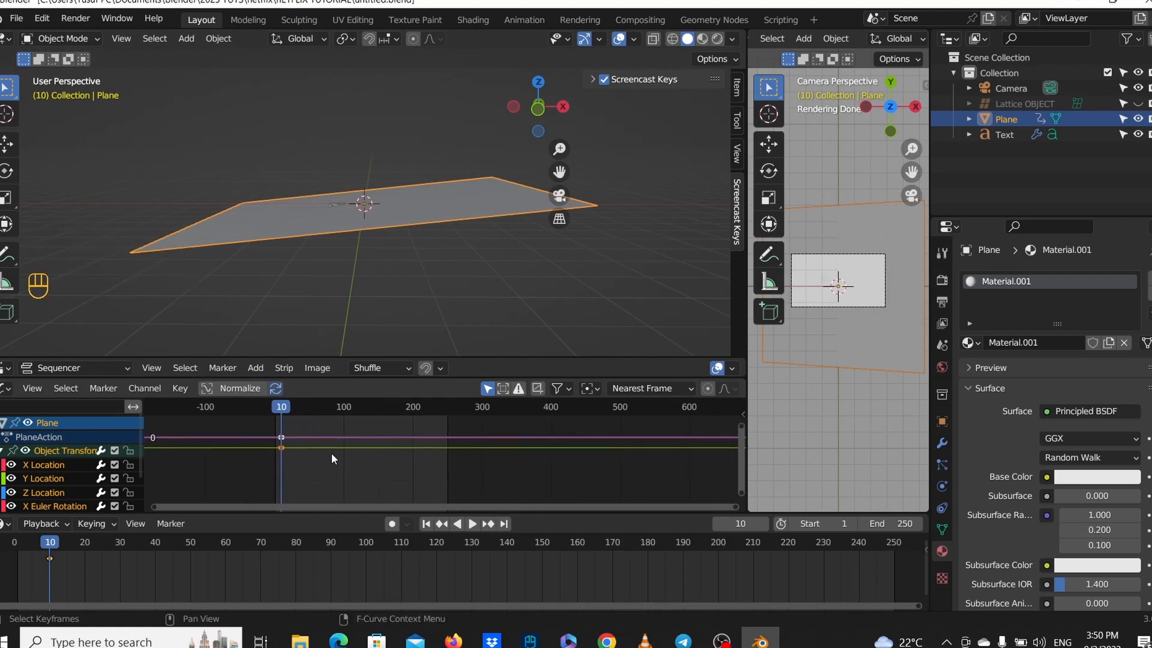
Select only the plane's Z Location channel and fit its curve in the Graph Editor.
scroll(52, 491, "down", 3)
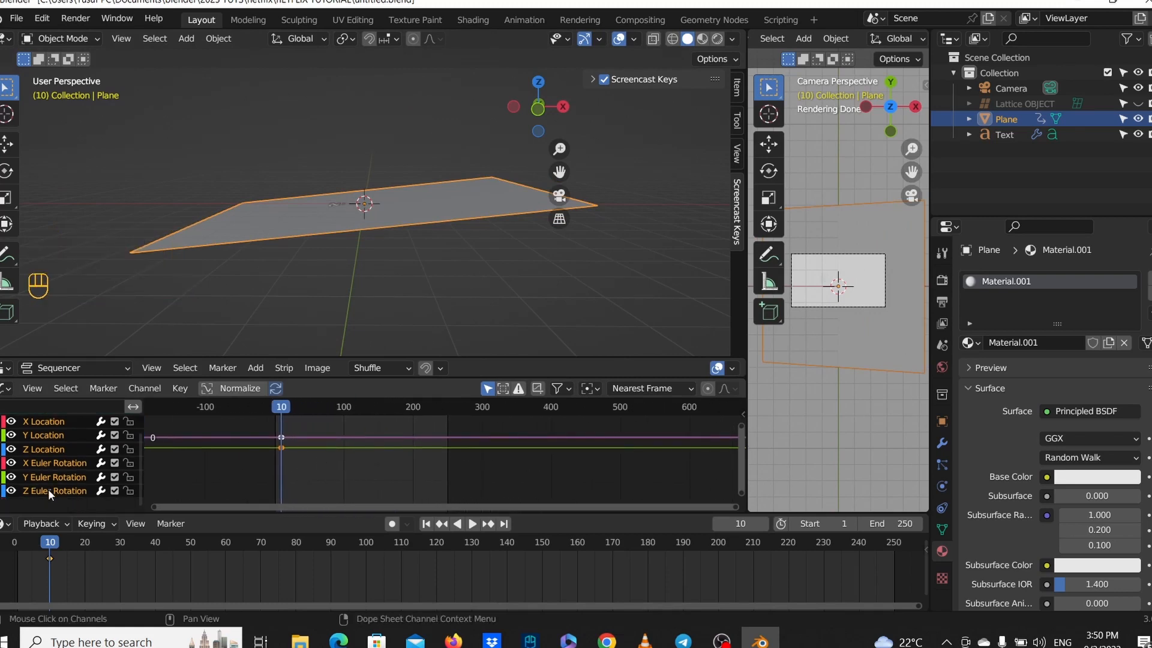
left_click(47, 452)
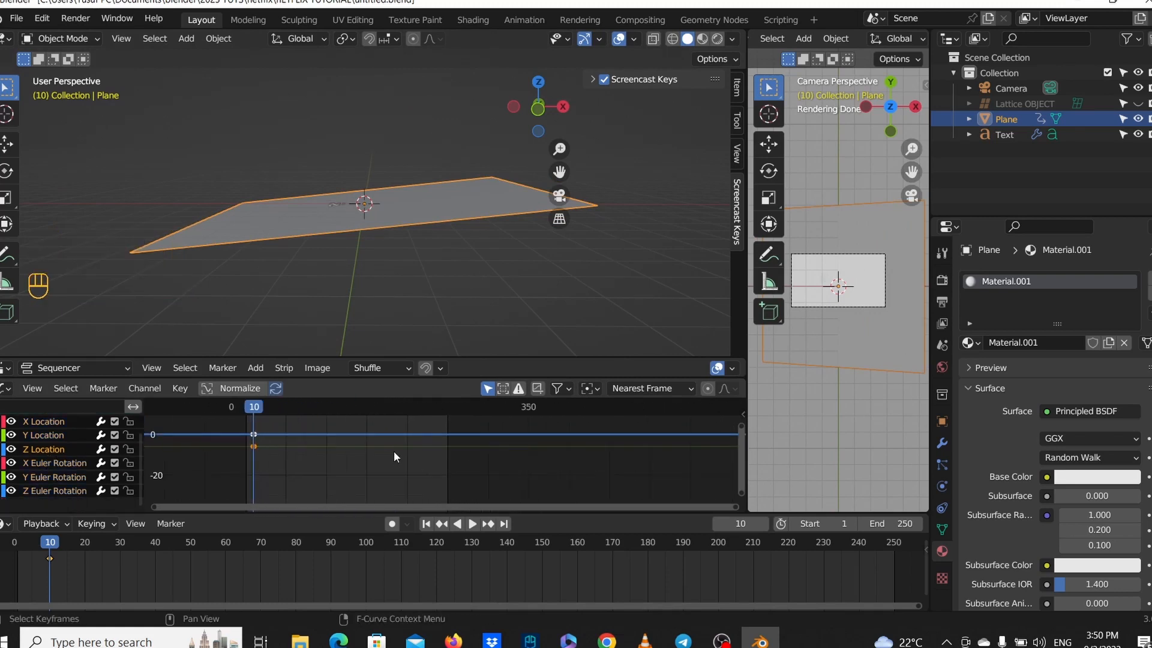
key("Home")
scroll(395, 452, "up", 2)
middle_click_drag(302, 460, 367, 468)
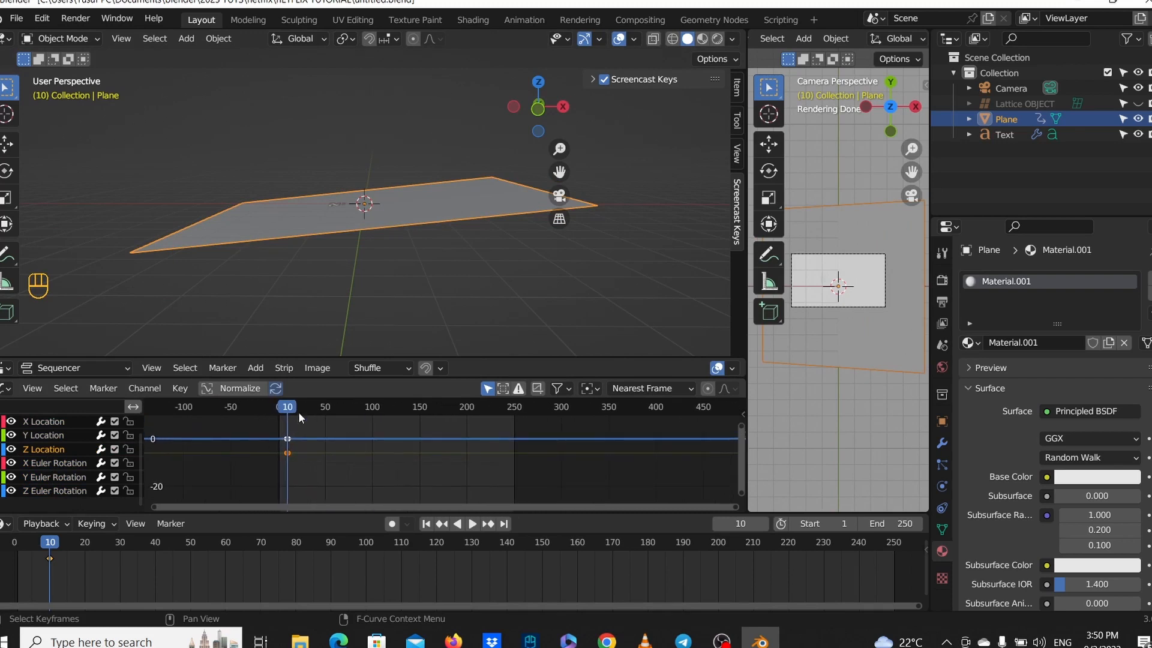
Play the animation from the start to check the sound timing and move the current frame to 50.
left_click_drag(288, 411, 272, 411)
key("space")
key("space")
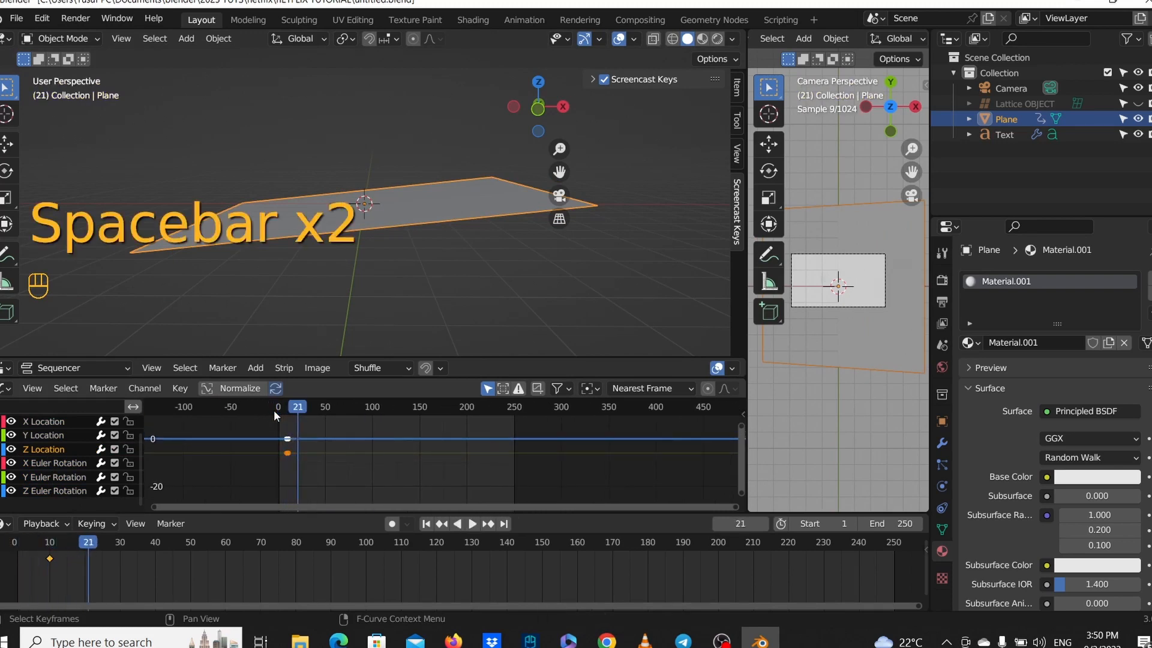
left_click(276, 411)
key("space")
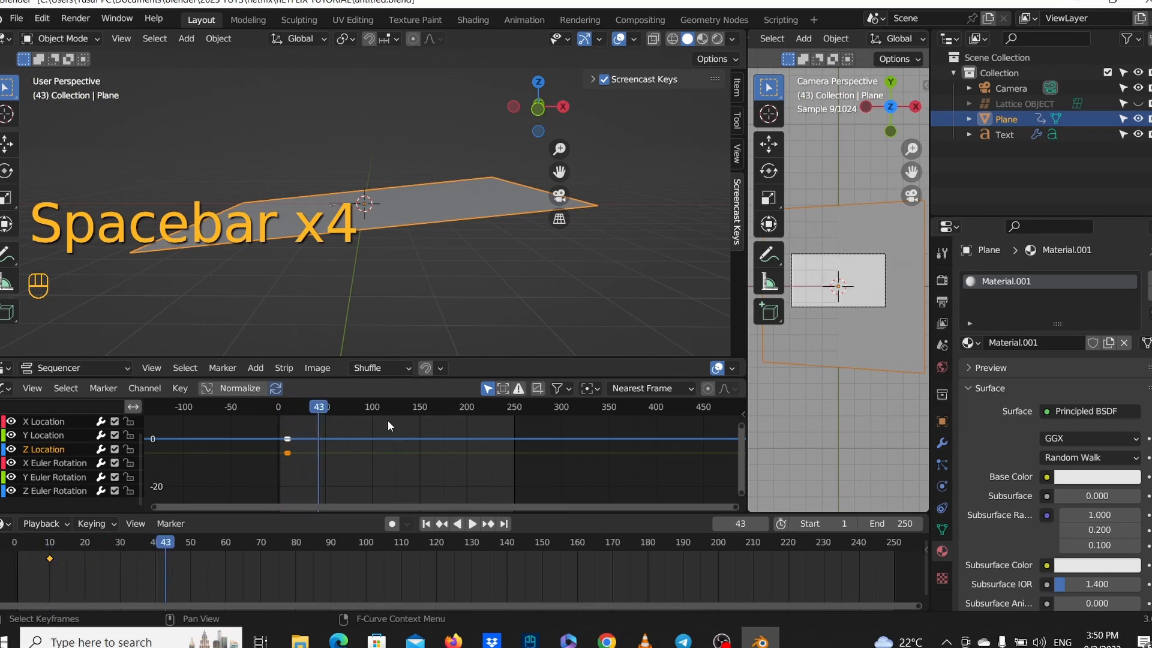
scroll(291, 423, "up", 2)
scroll(290, 423, "up", 2)
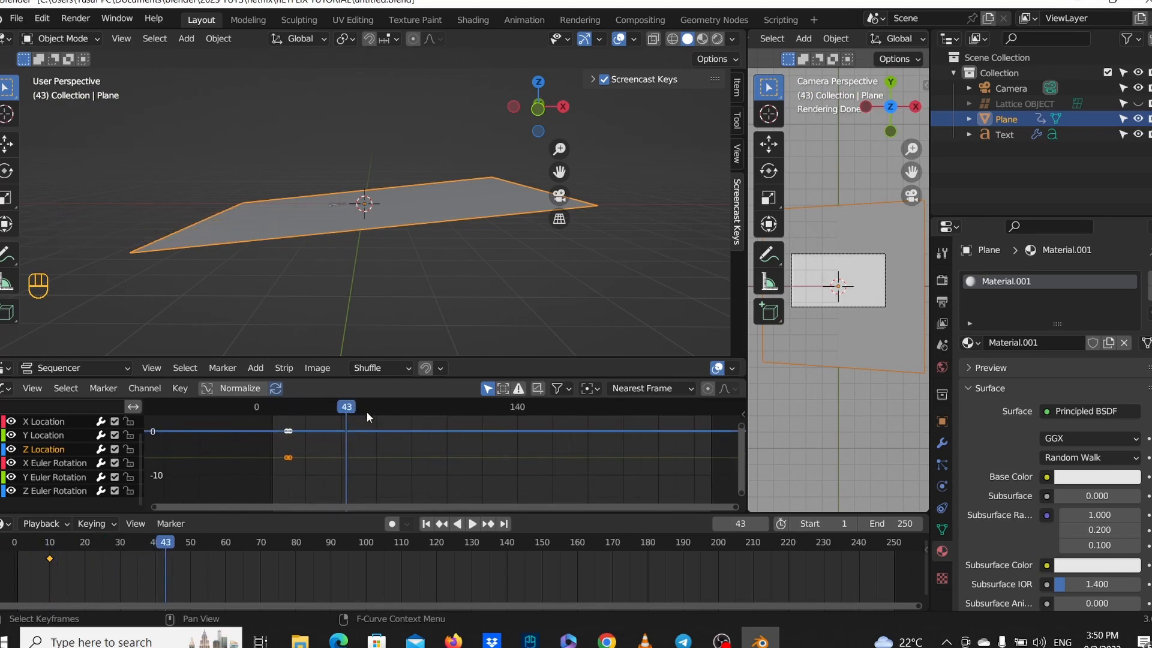
mouse_move(355, 407)
left_mouse_down()
mouse_move(339, 409)
mouse_move(357, 417)
left_mouse_up()
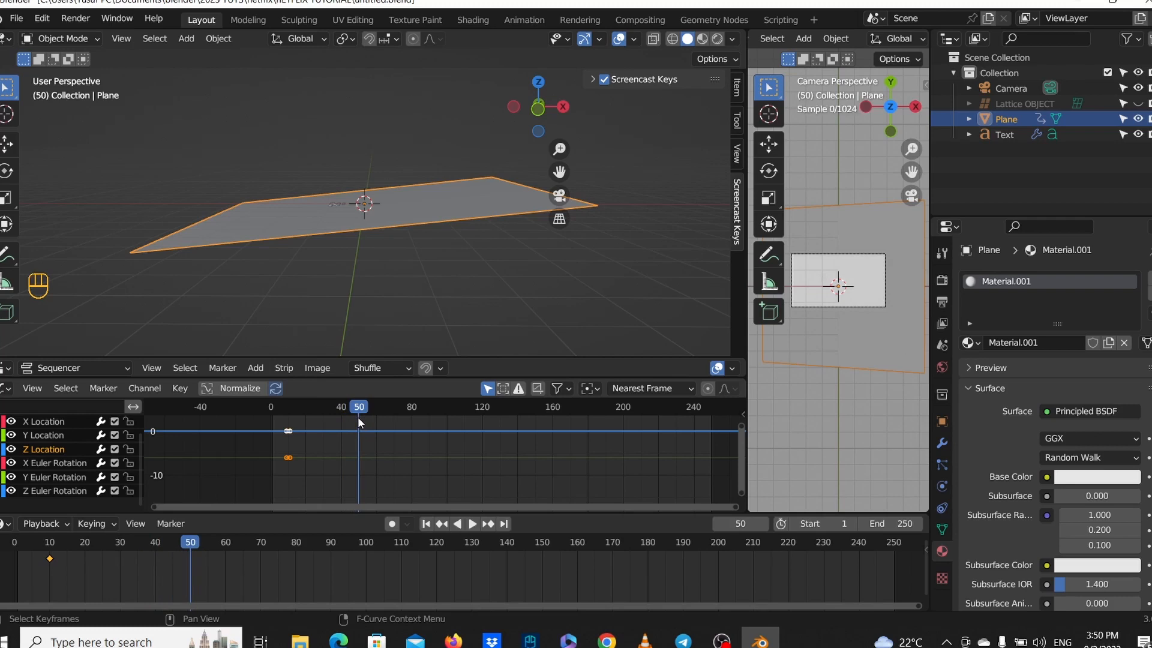
left_click(288, 431)
key("g")
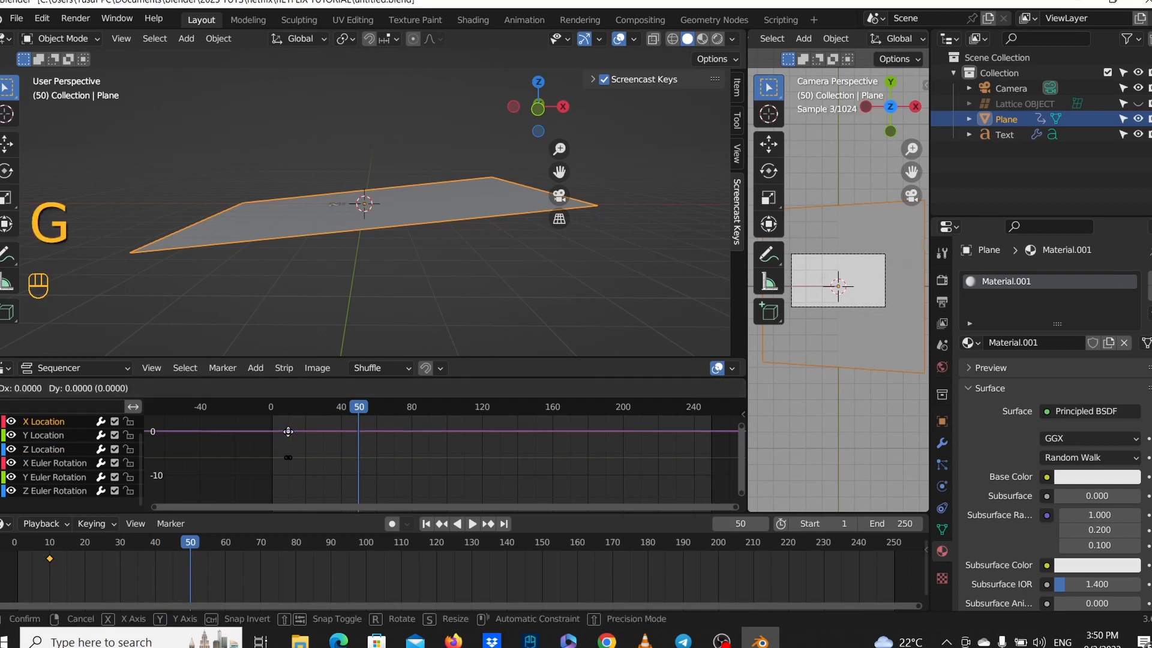
right_click(288, 433)
scroll(287, 450, "down", 2)
scroll(279, 440, "up", 3)
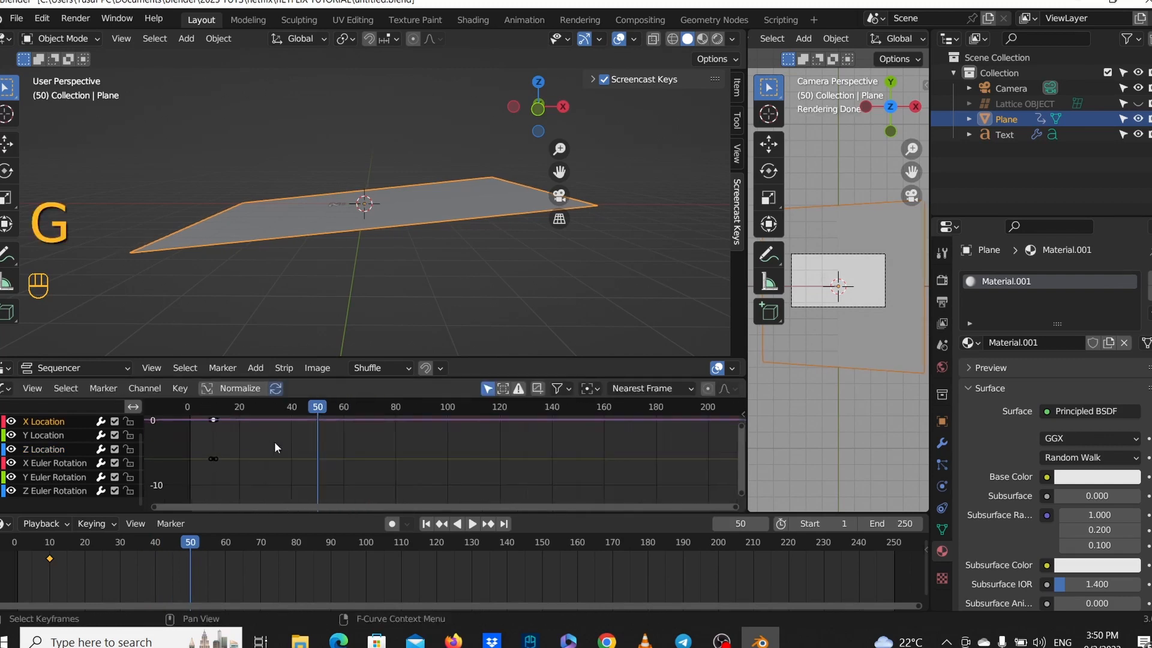
Select the Z Location curve and make the Graph Editor show handles only on selected keyframes.
left_click(49, 490)
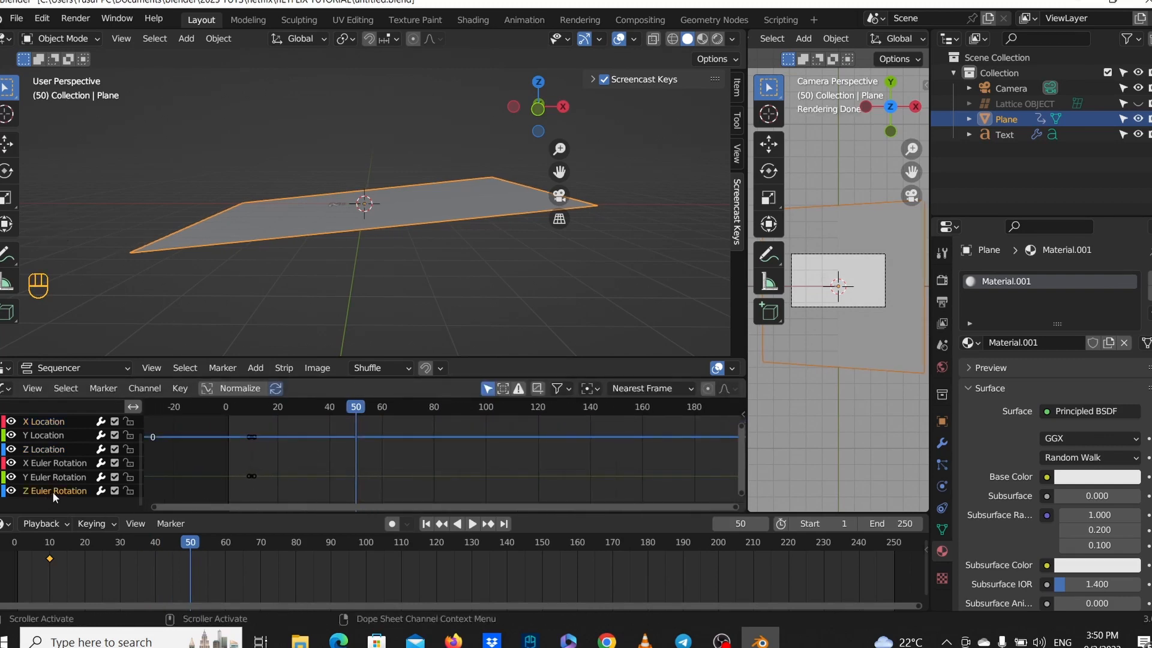
left_click(308, 452)
scroll(308, 452, "down", 1)
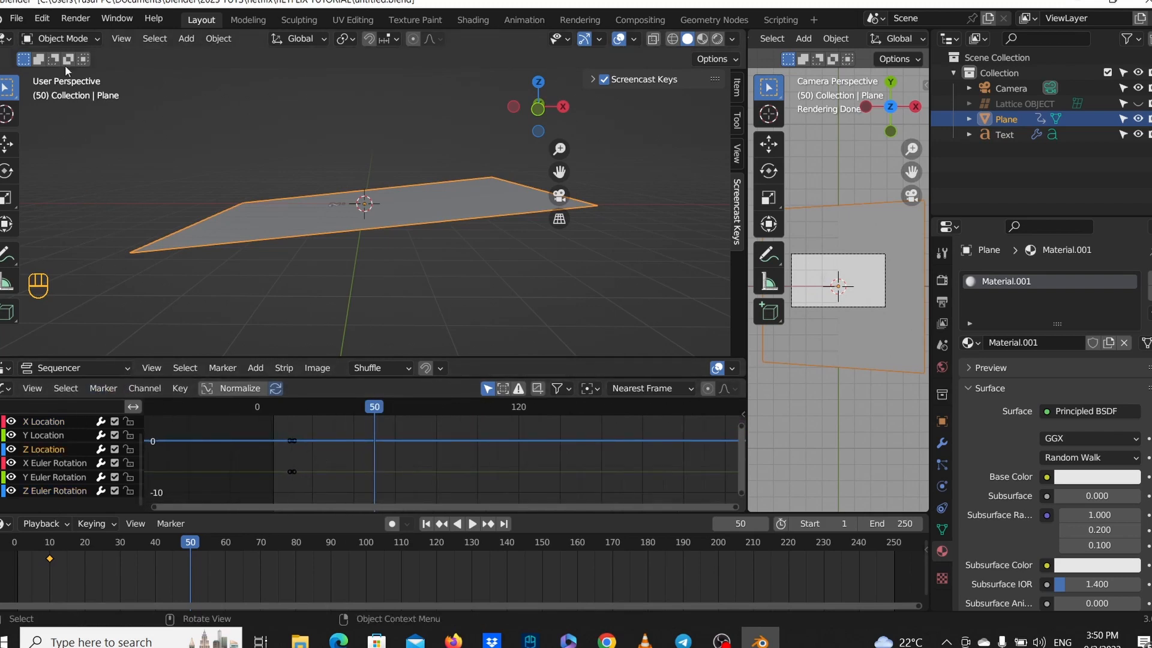
left_click(30, 388)
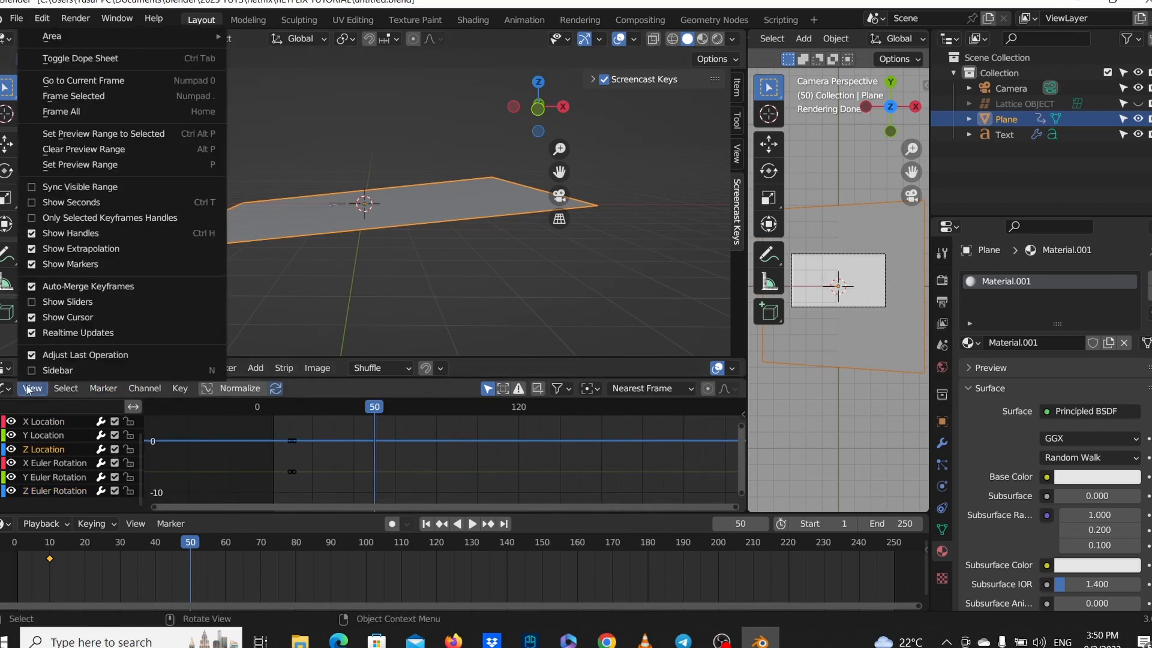
left_click(27, 218)
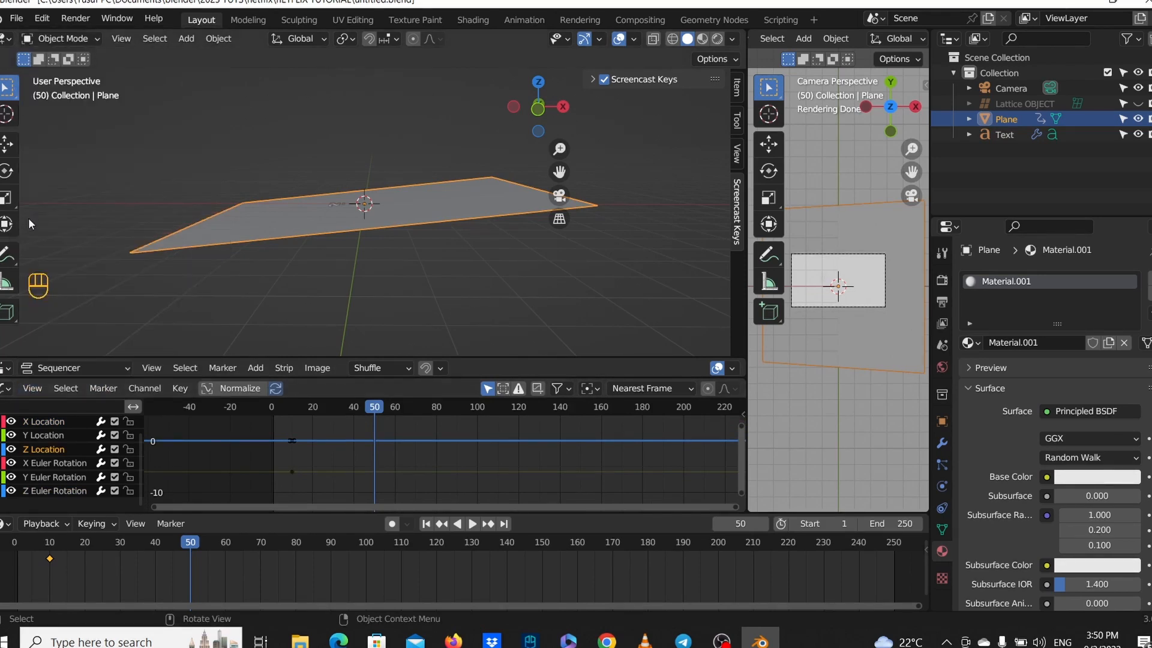
Enable showing only the selected F-curve's keyframes in the Animation preferences and close the preferences window.
left_click(23, 19)
left_click(42, 18)
left_click(42, 18)
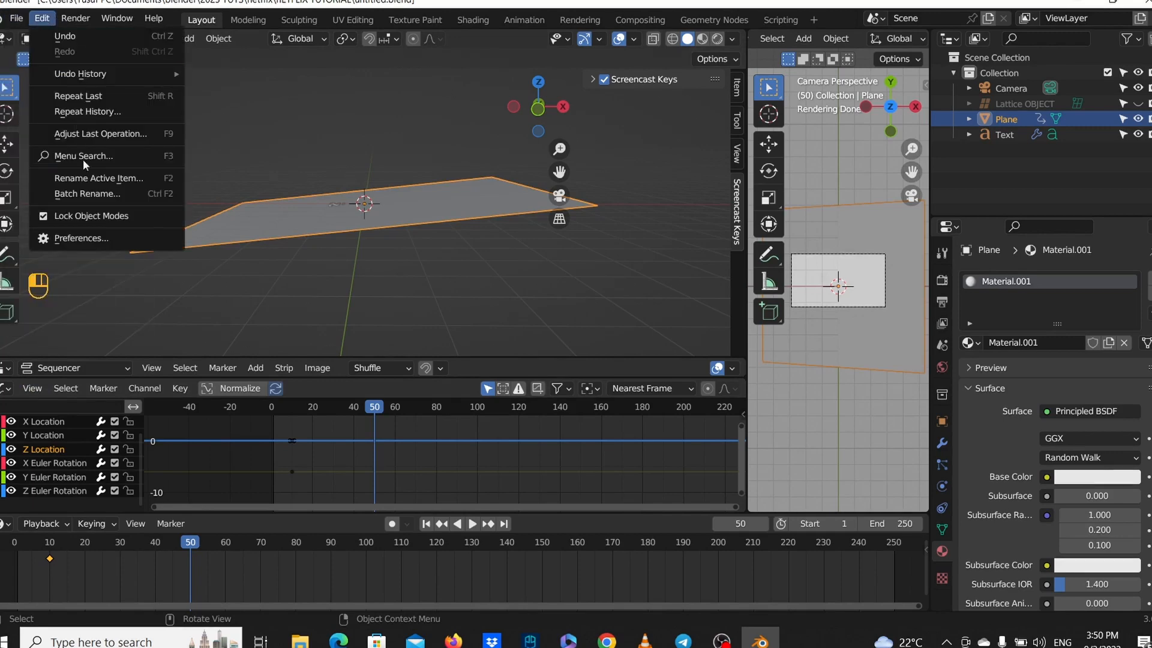
left_click(84, 239)
left_click(24, 155)
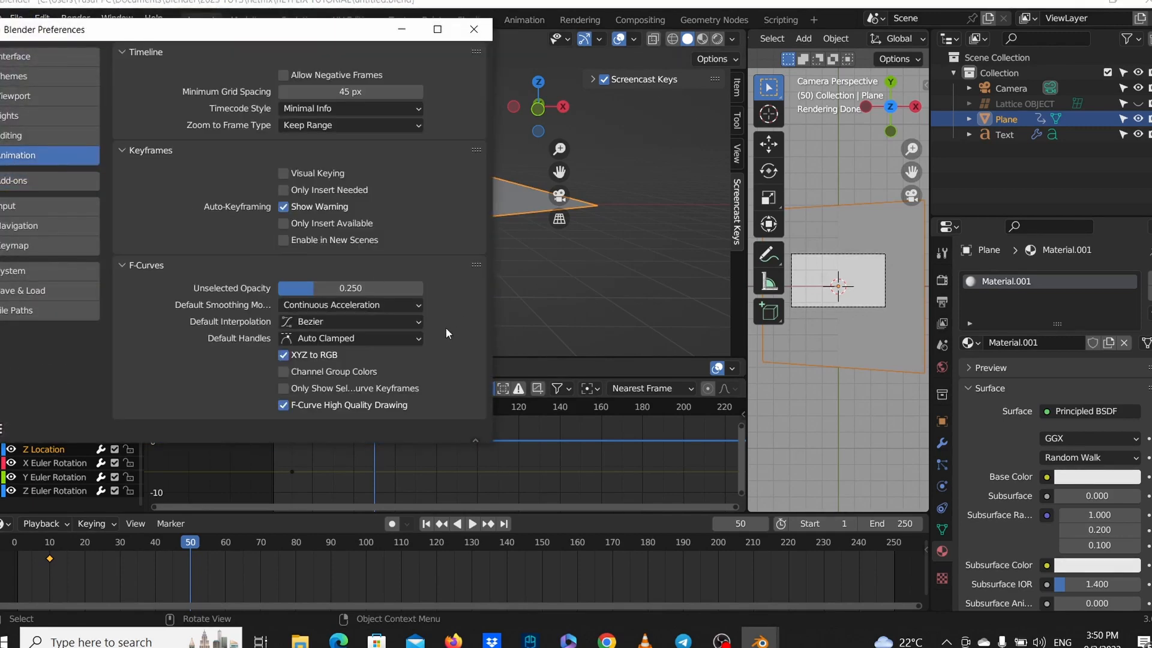
left_click(288, 391)
left_click(474, 30)
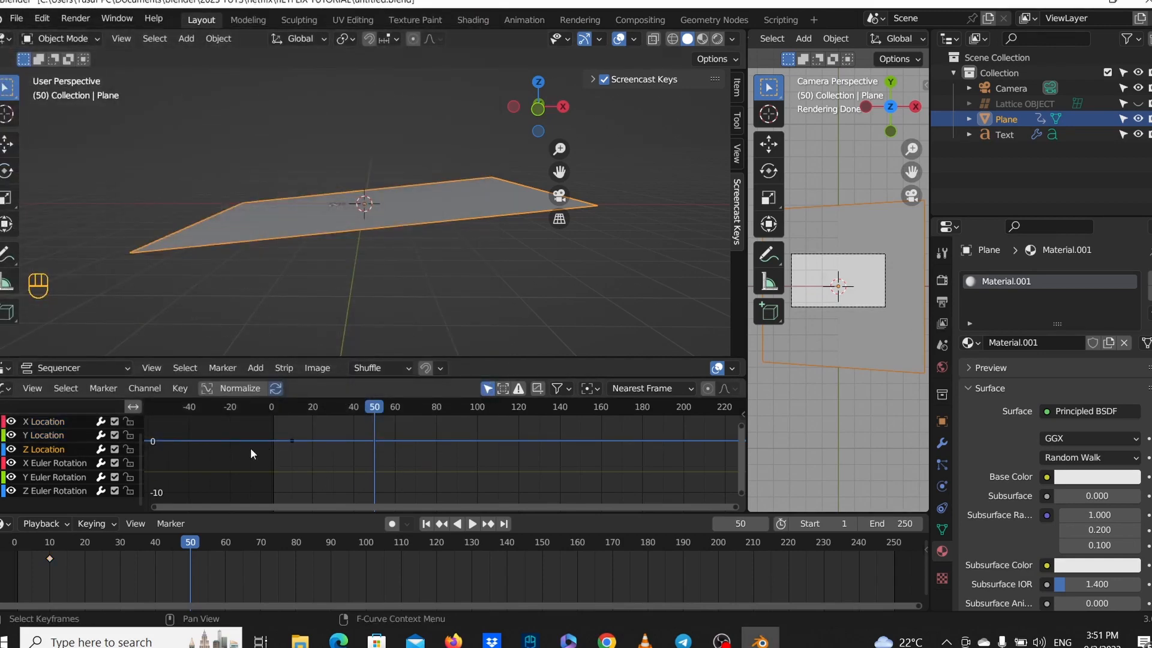
Try to move the Z Location keyframe 1 frame later and about 0.36 lower, and undo the move.
left_click(177, 453)
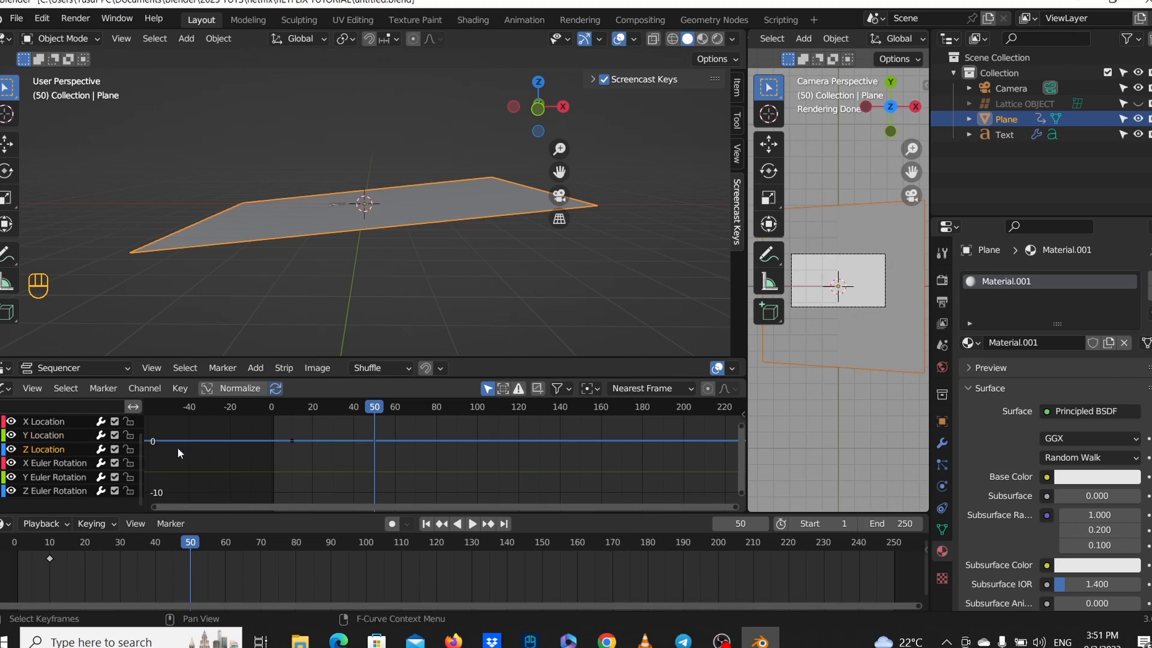
key("g")
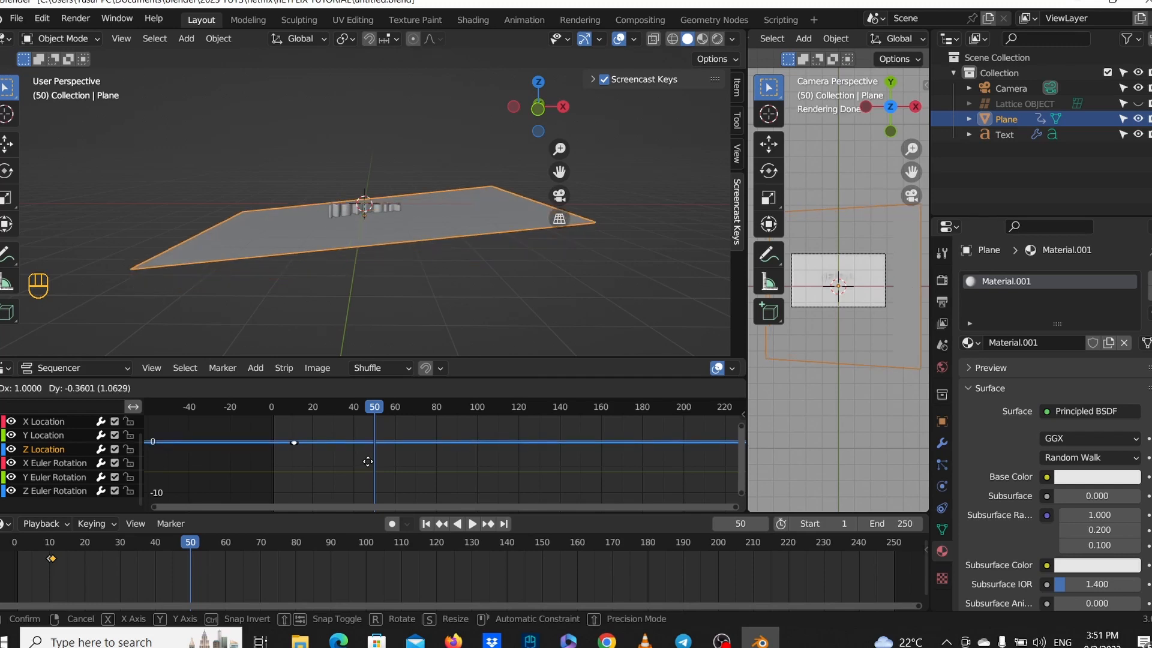
left_click(368, 461)
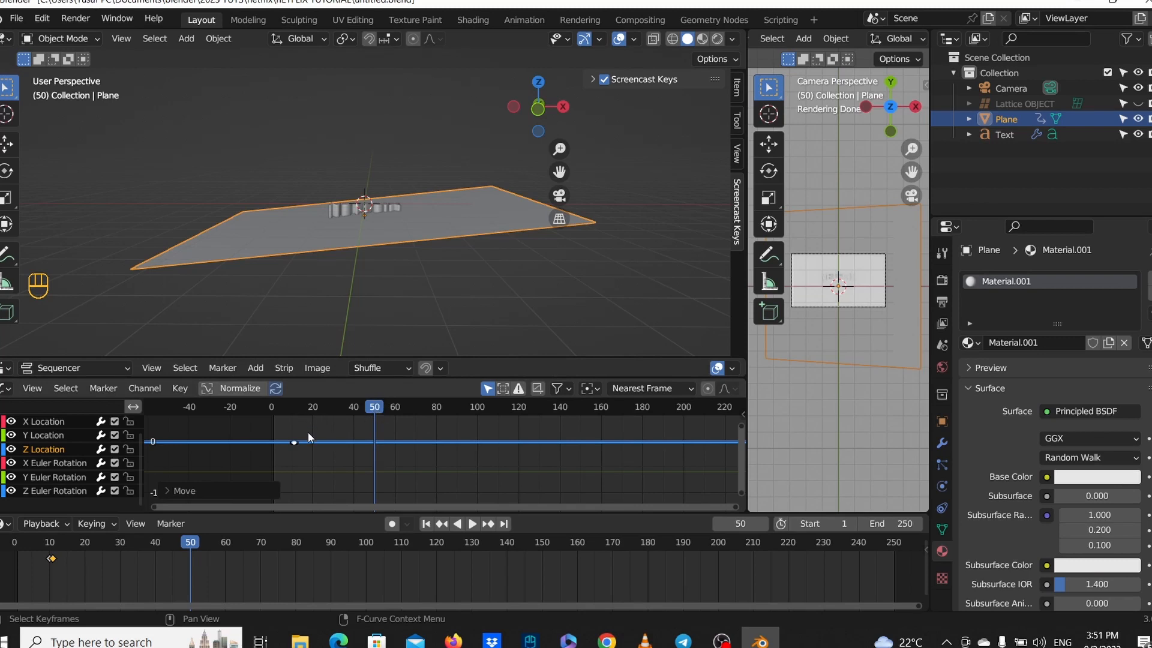
key("ctrl+z")
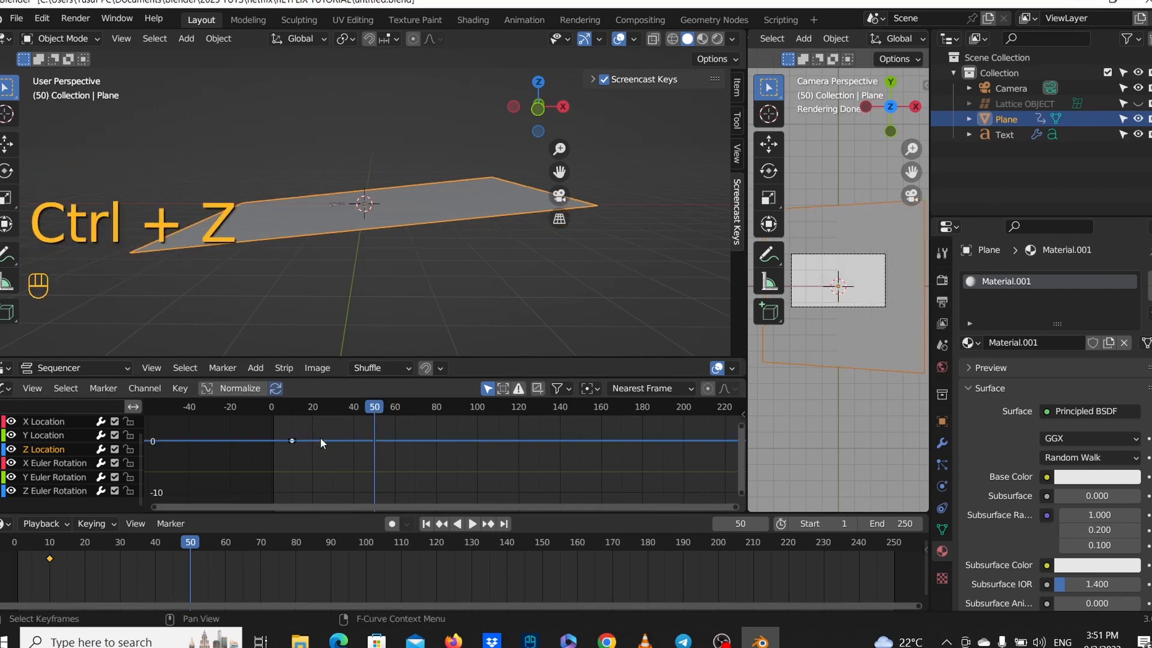
Lower the plane's Z Location keyframe at frame 10 by about 0.12 in the Graph Editor.
left_click_drag(294, 407, 402, 410)
left_click(290, 438)
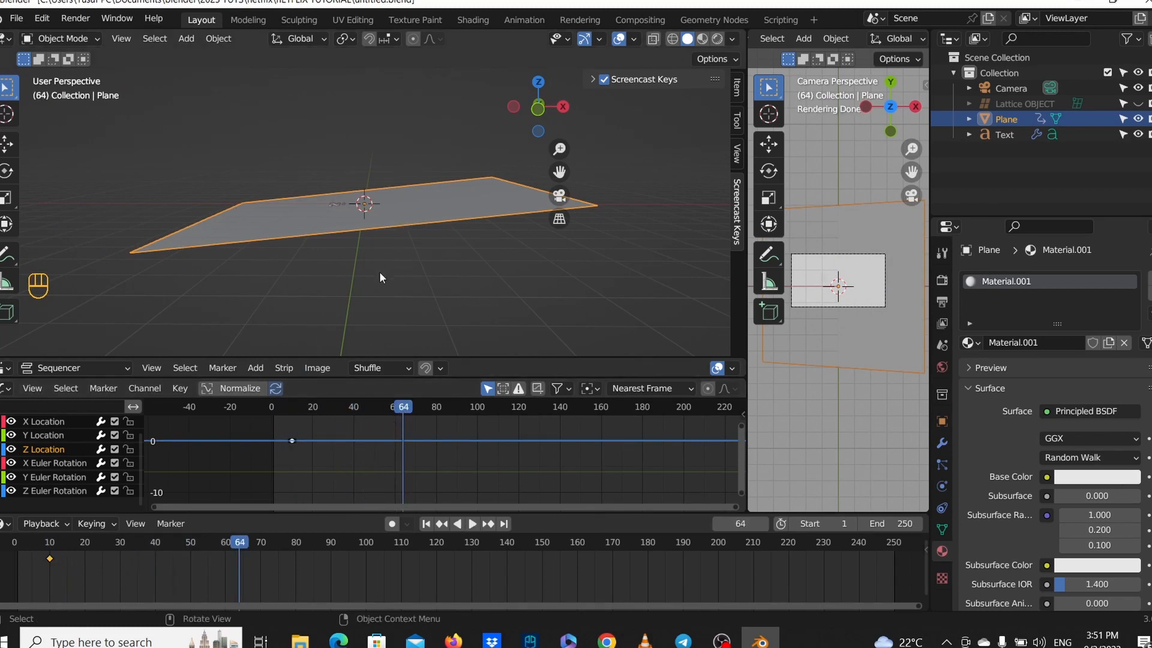
scroll(370, 274, "up", 4)
scroll(364, 281, "down", 2)
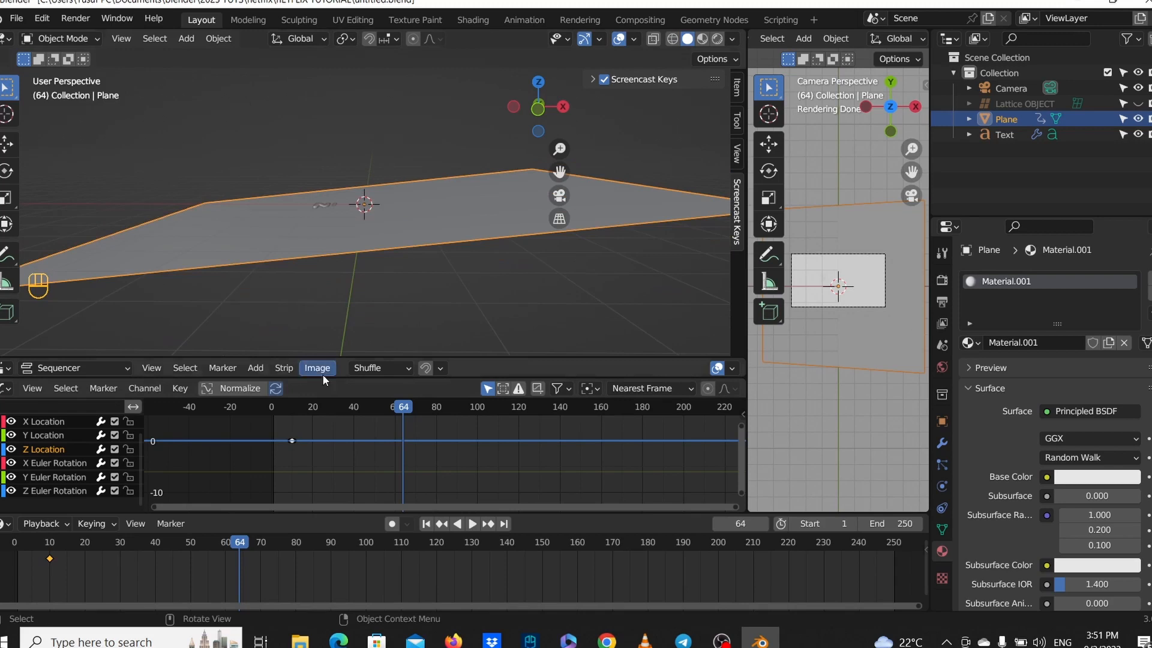
left_click(294, 439)
left_click(293, 441)
left_click(293, 439)
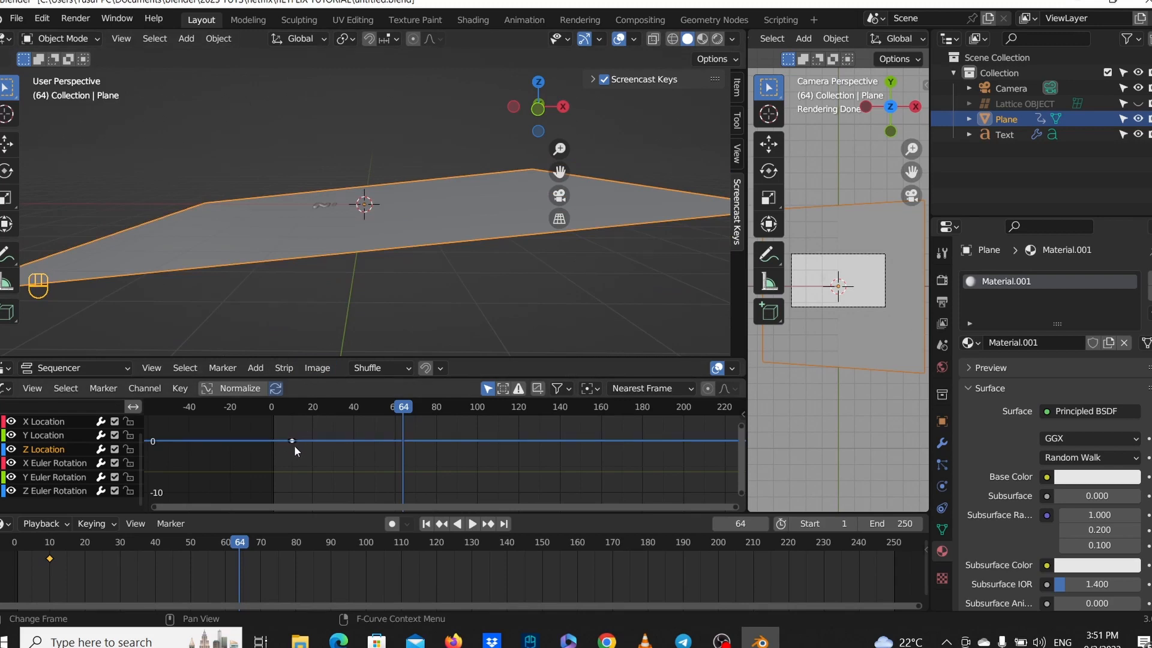
key("g")
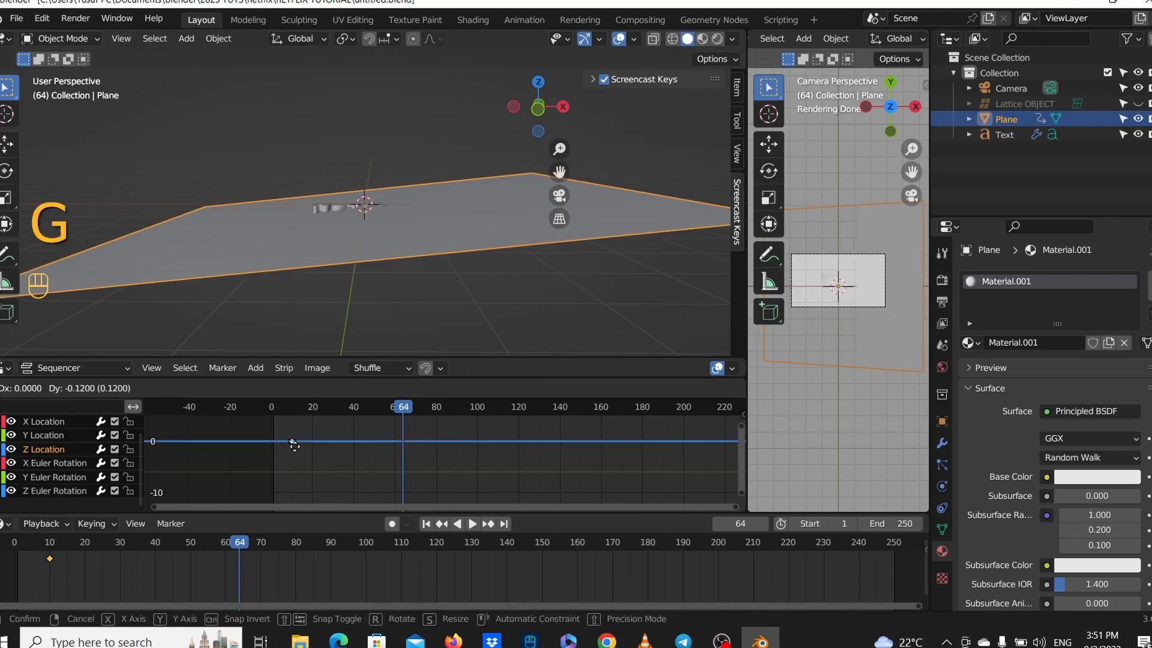
left_click(294, 445)
At frame 50, move the plane down about 0.17 m along the global Z axis and insert a Location keyframe.
mouse_move(301, 409)
left_mouse_down()
mouse_move(274, 418)
mouse_move(285, 421)
left_mouse_up()
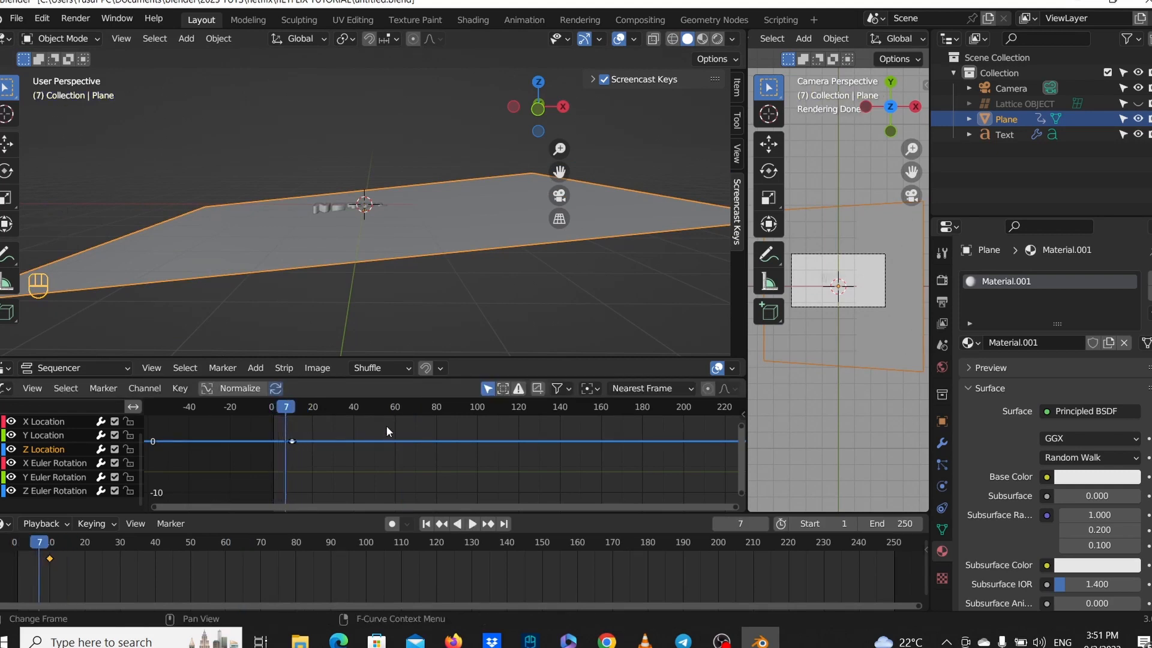
mouse_move(386, 414)
left_mouse_down()
mouse_move(419, 431)
mouse_move(374, 411)
left_mouse_up()
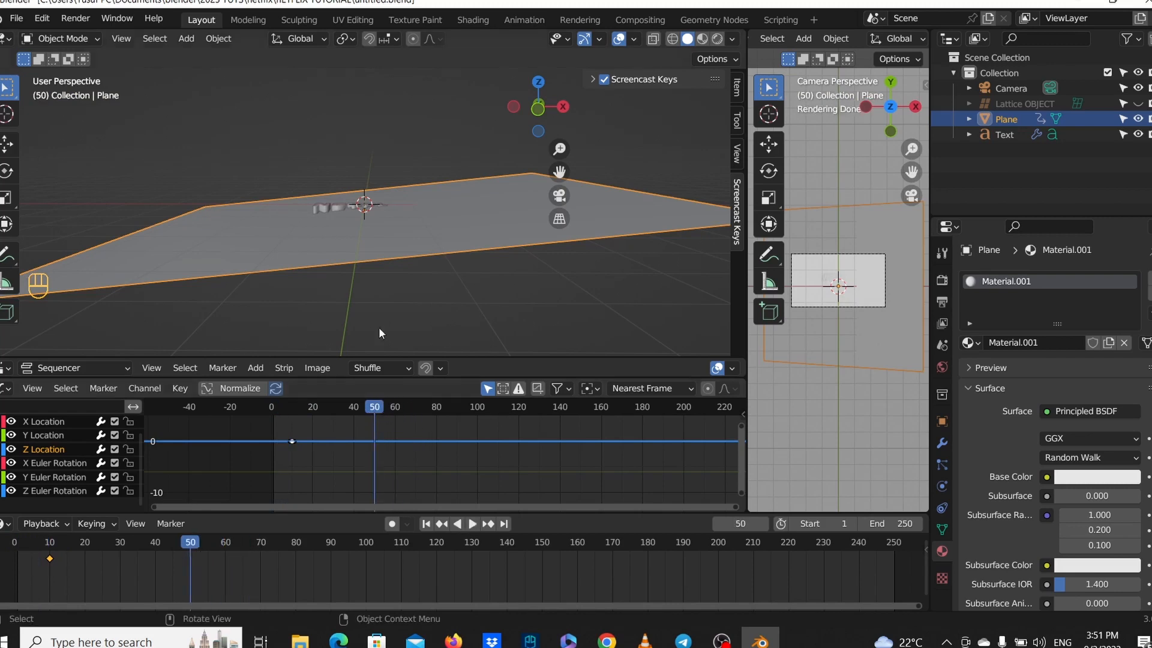
key("g")
key("z")
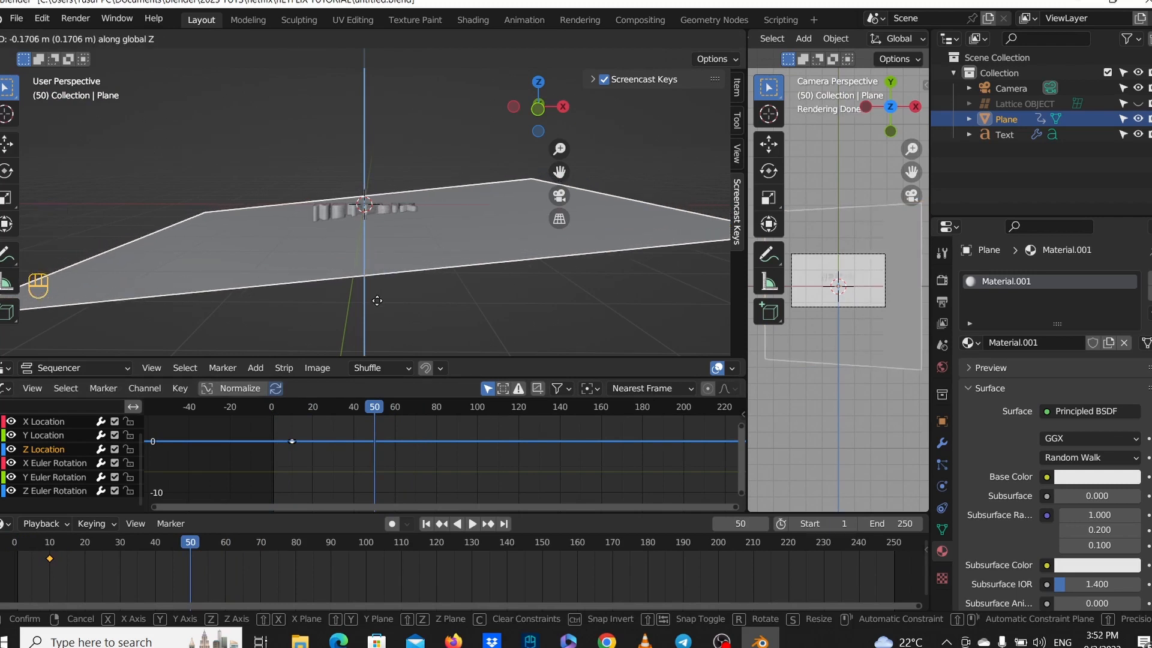
left_click(377, 301)
key("i")
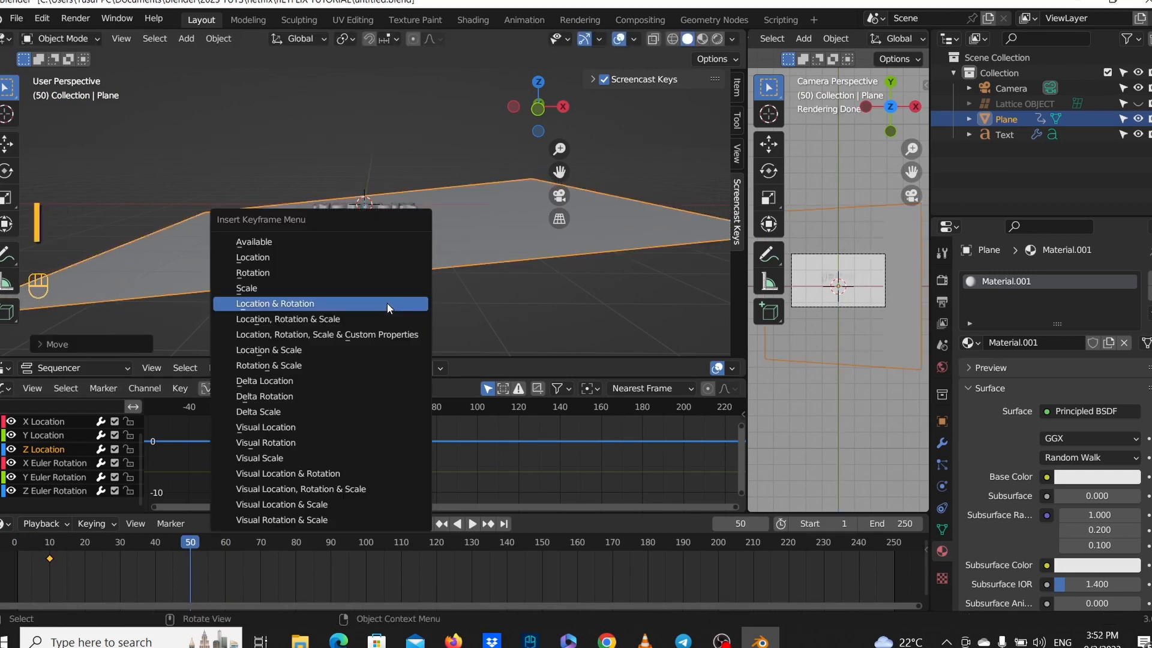
left_click(373, 261)
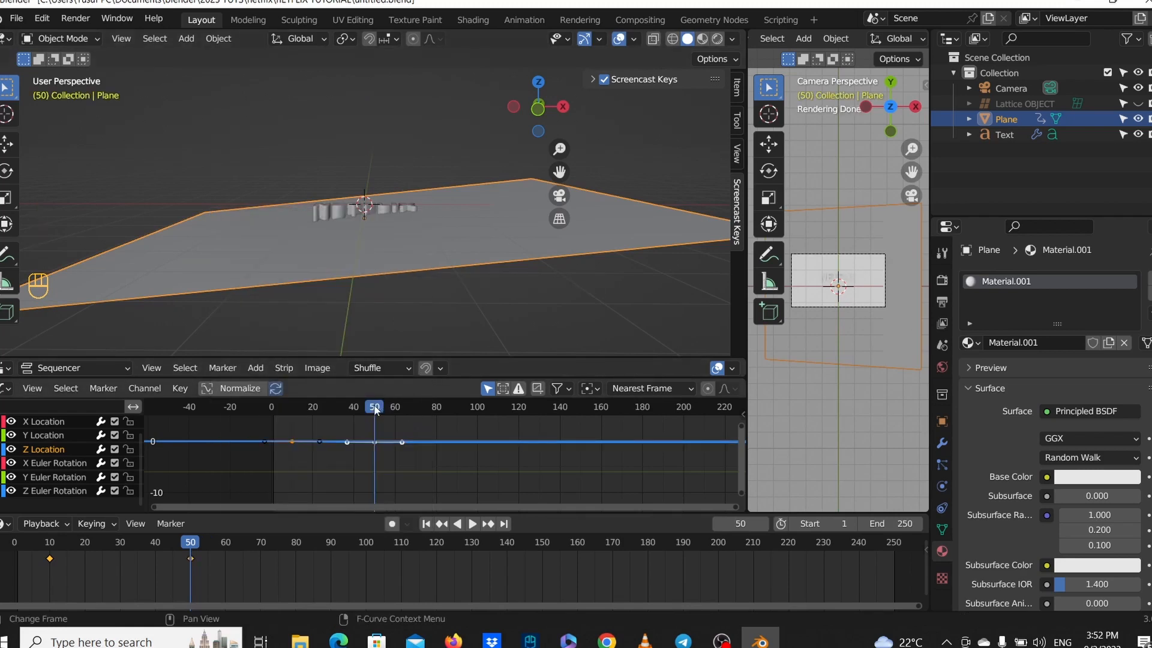
Insert a Rotation keyframe for the plane at frame 55.
left_click_drag(376, 407, 384, 408)
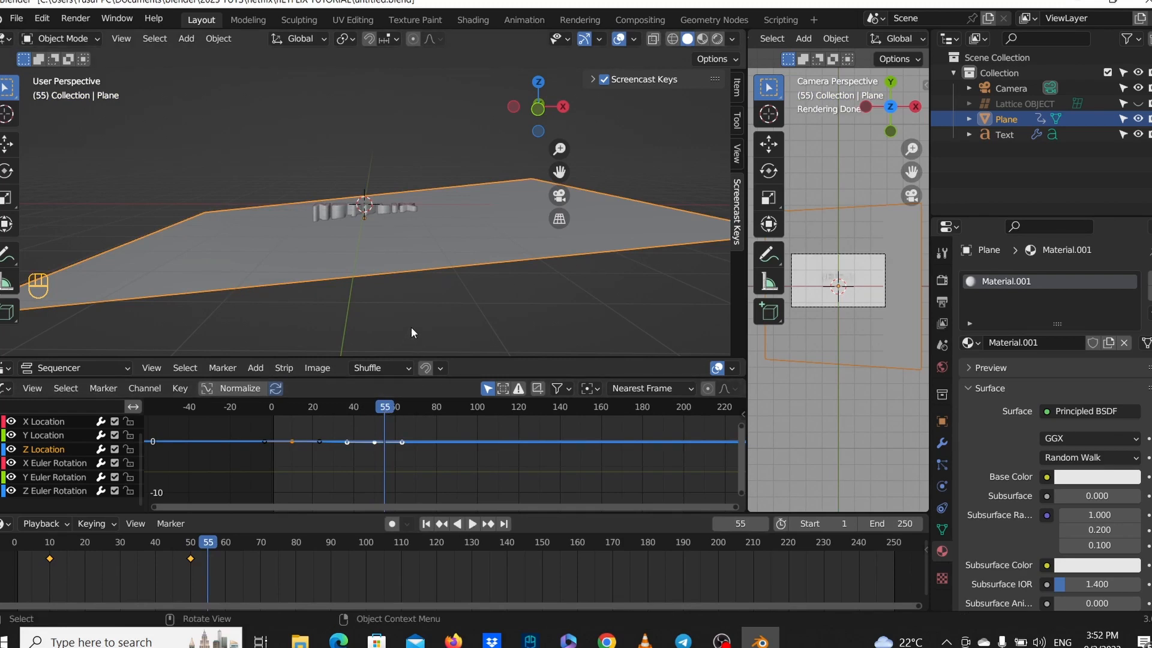
key("i")
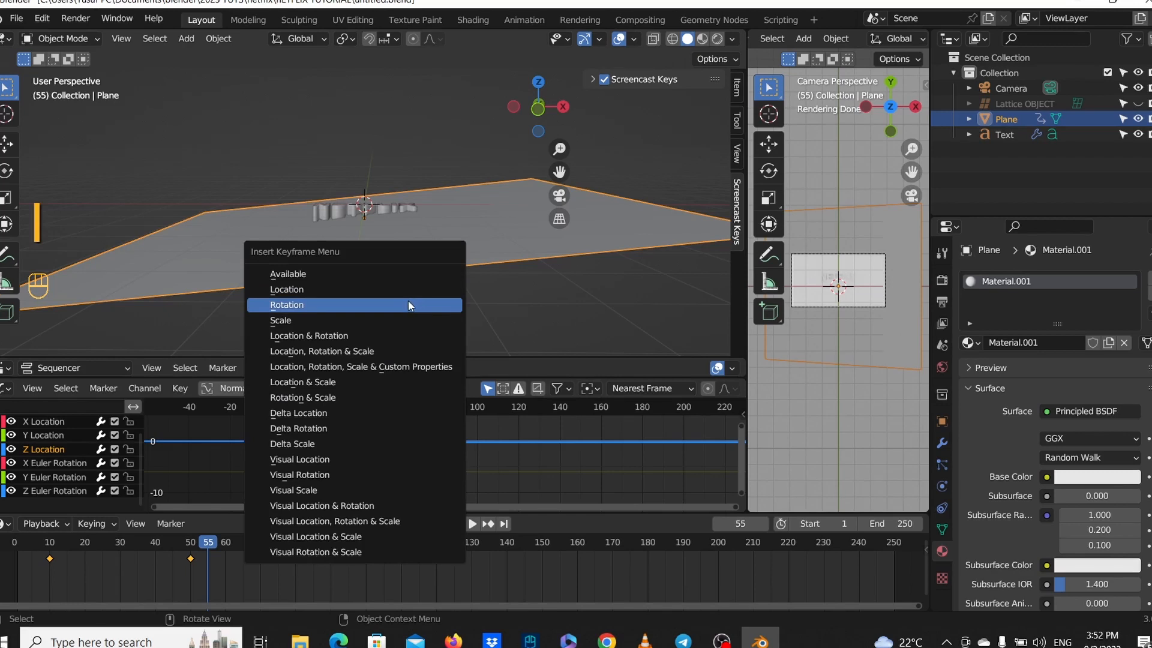
left_click(408, 304)
scroll(391, 449, "up", 3)
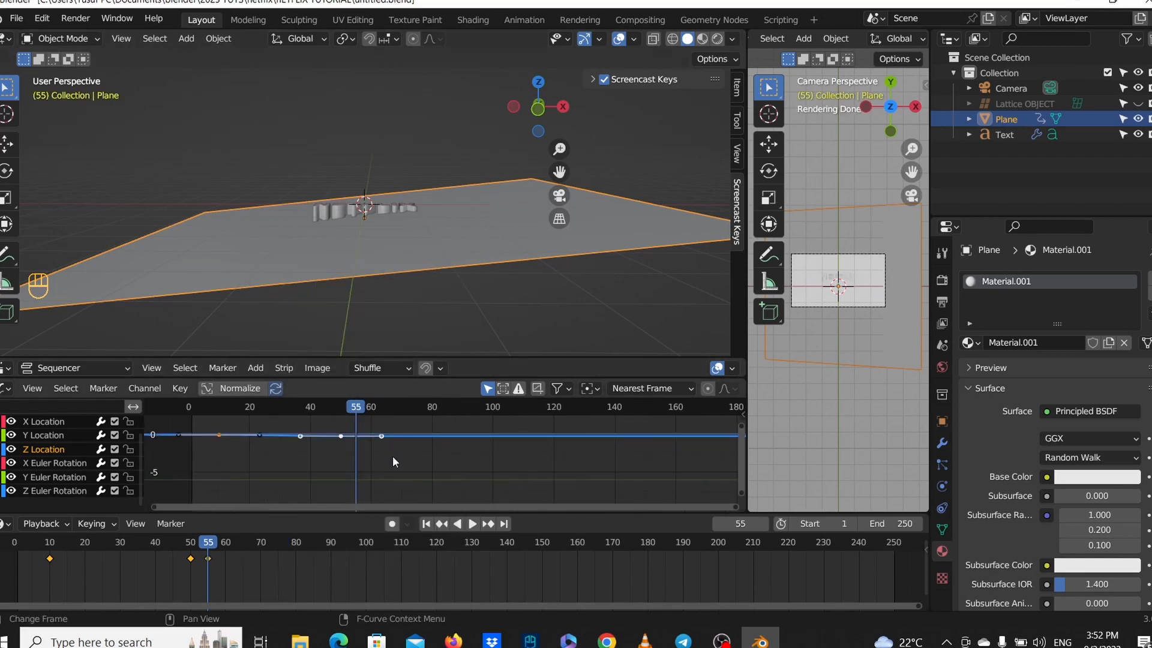
Pull the outgoing handle of the plane's frame 10 Z Location keyframe about 5 frames later and about 3 lower, curving the motion downward.
middle_click_drag(395, 458, 567, 475)
left_click(392, 451)
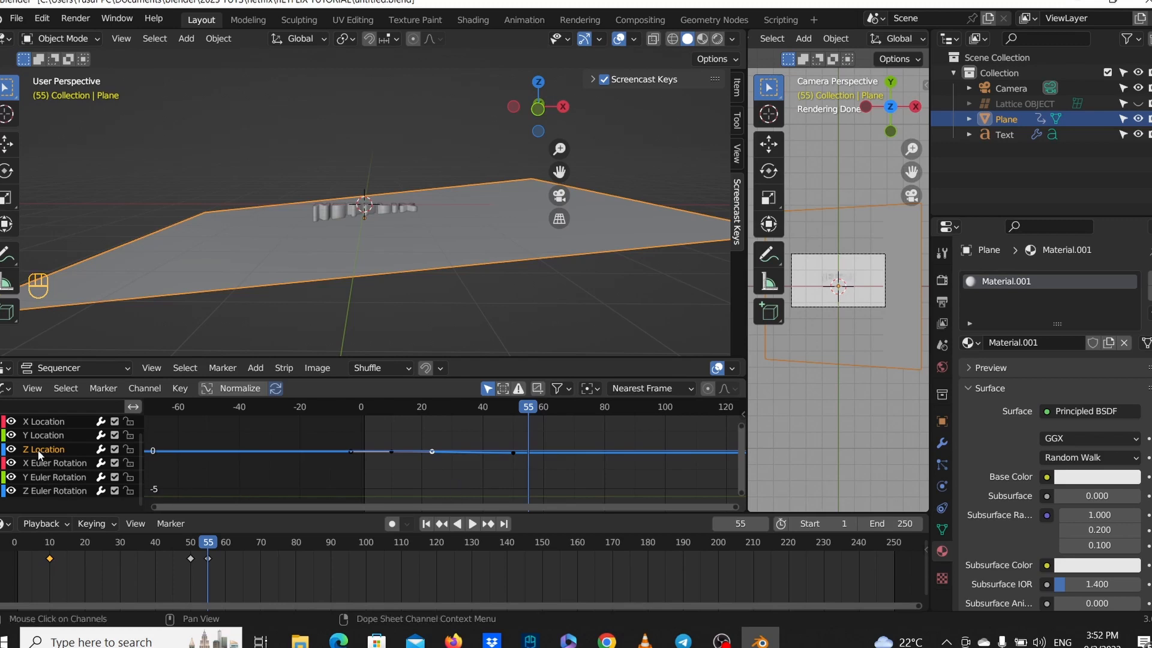
middle_click_drag(528, 472, 437, 465)
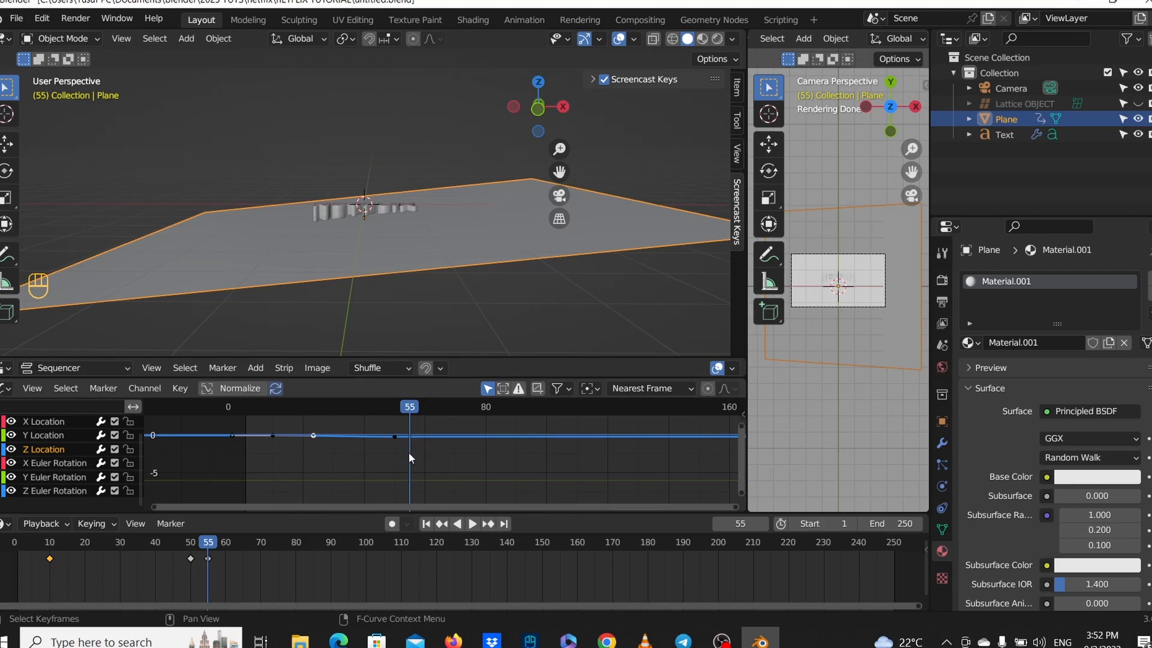
left_click(394, 437)
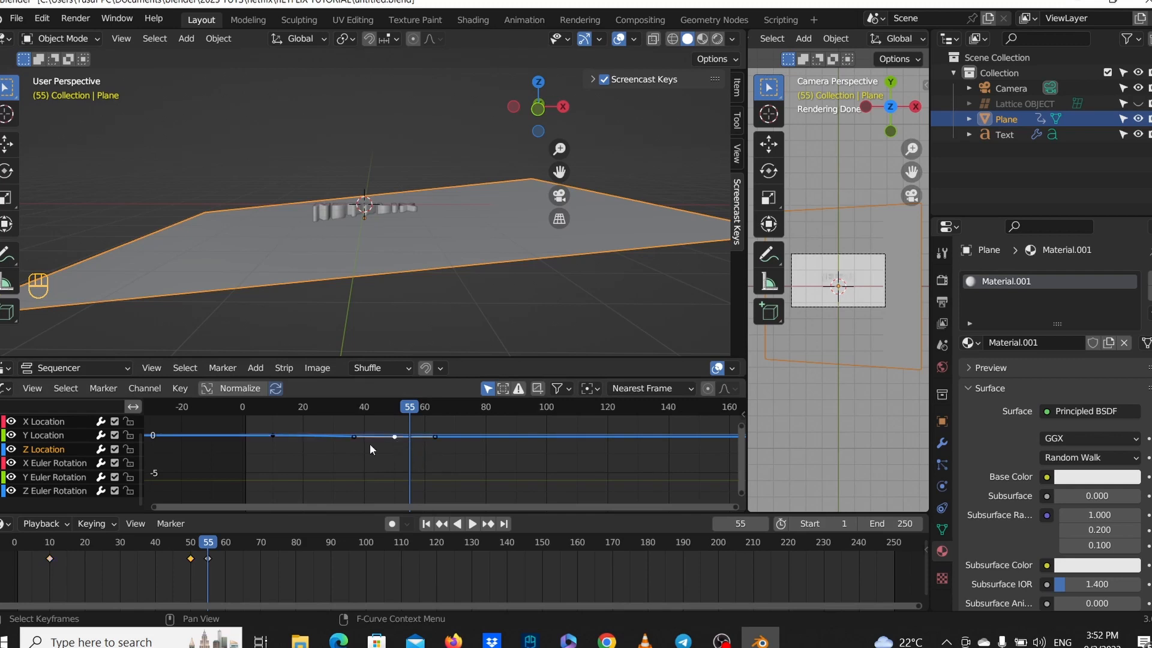
left_click(273, 435)
left_click(314, 436)
key("g")
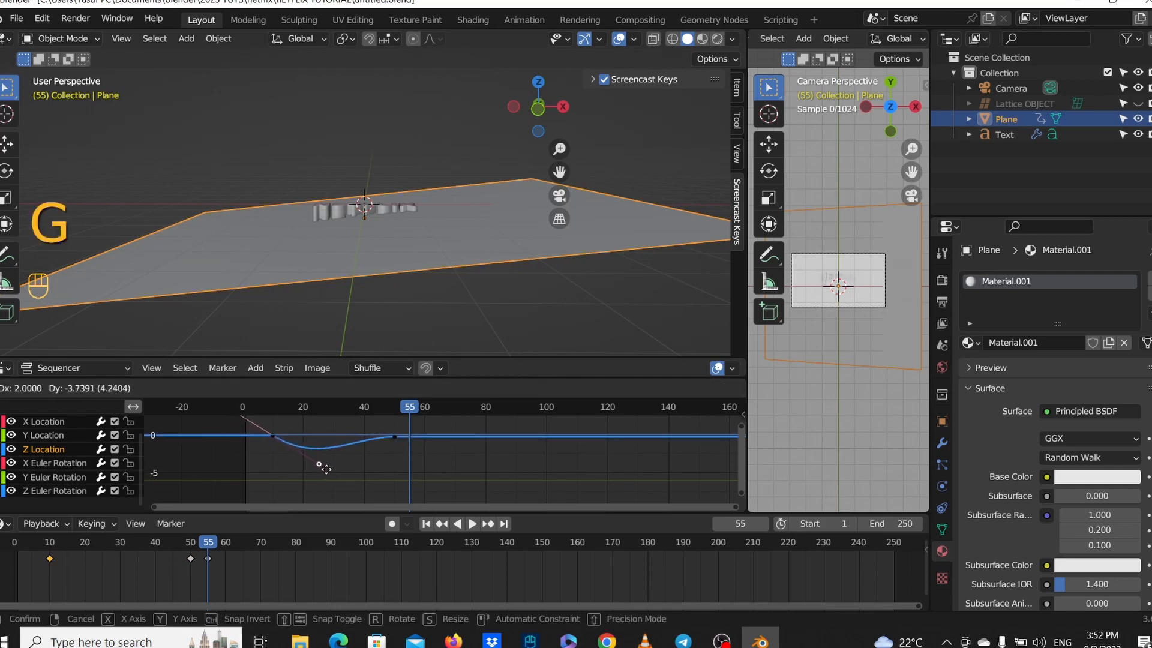
left_click(335, 466)
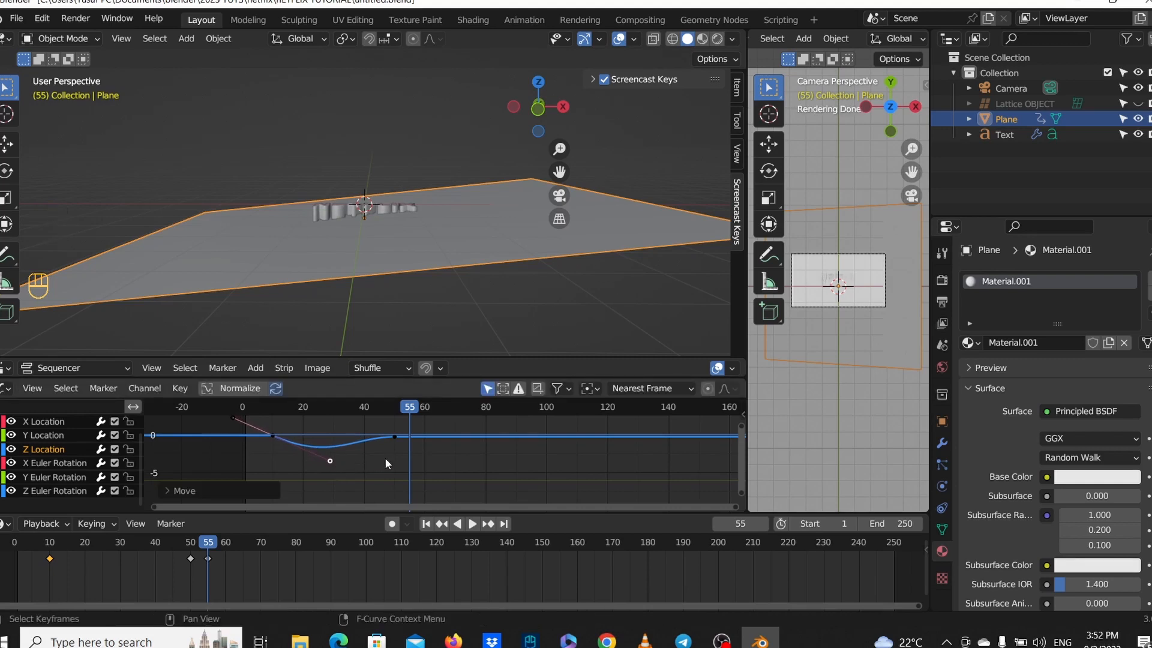
Move the plane's Z Location keyframe at frame 50 to frame 55 and raise it by about 0.81 in the Graph Editor.
left_click(394, 438)
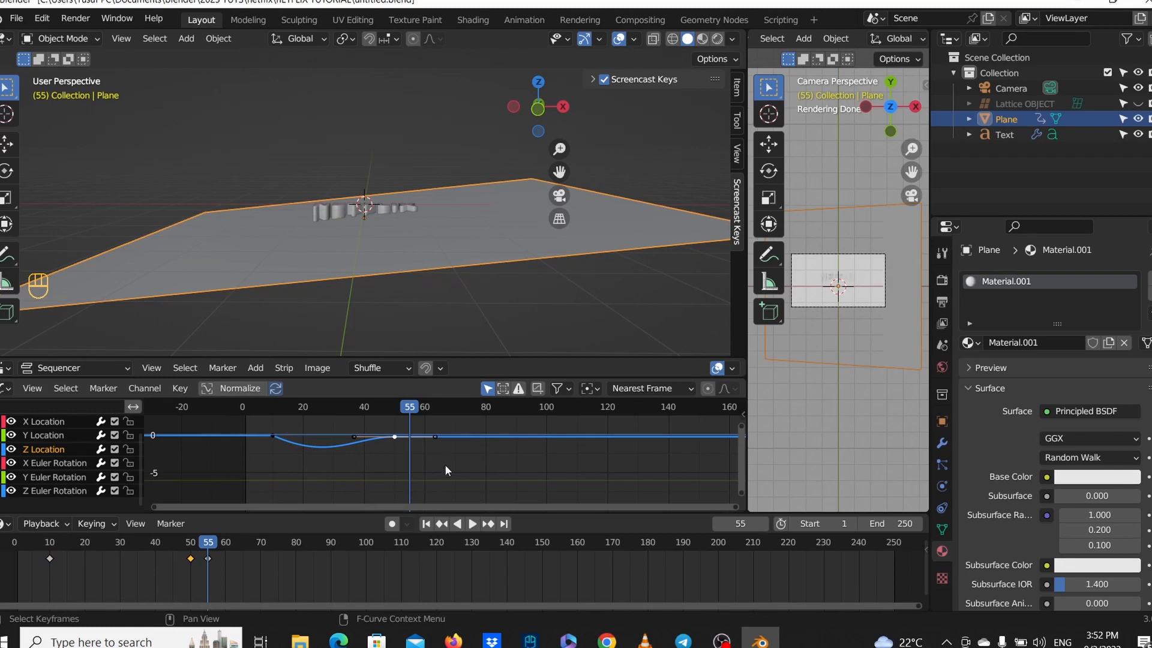
middle_click_drag(444, 465, 462, 508)
key("g")
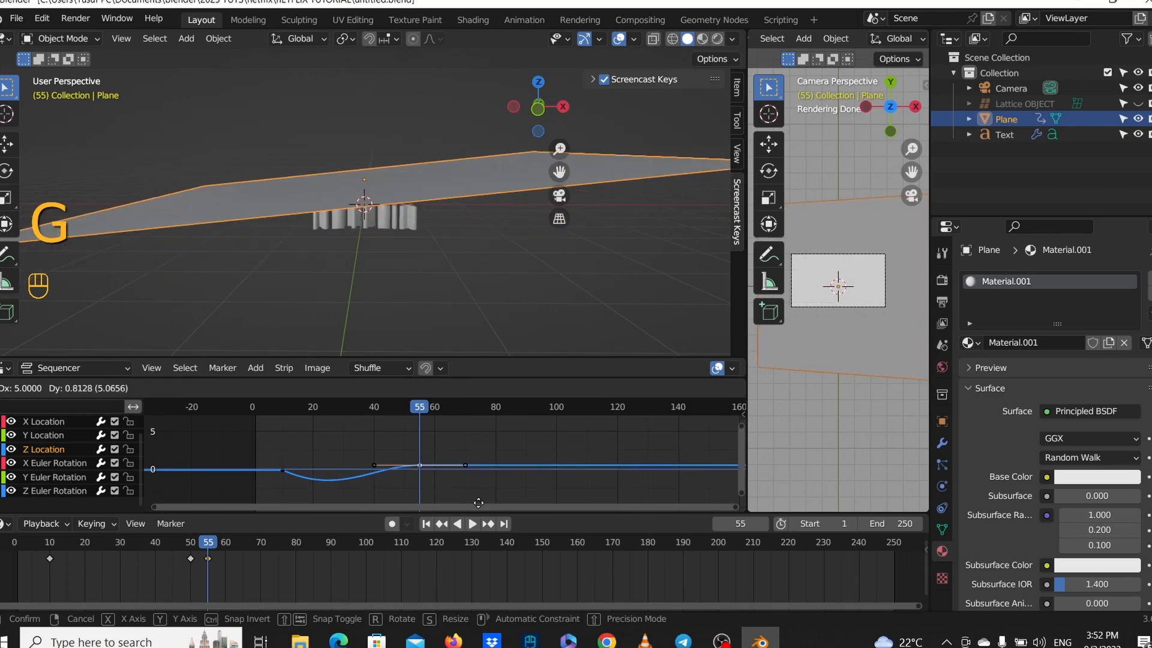
left_click(478, 503)
scroll(365, 483, "down", 2)
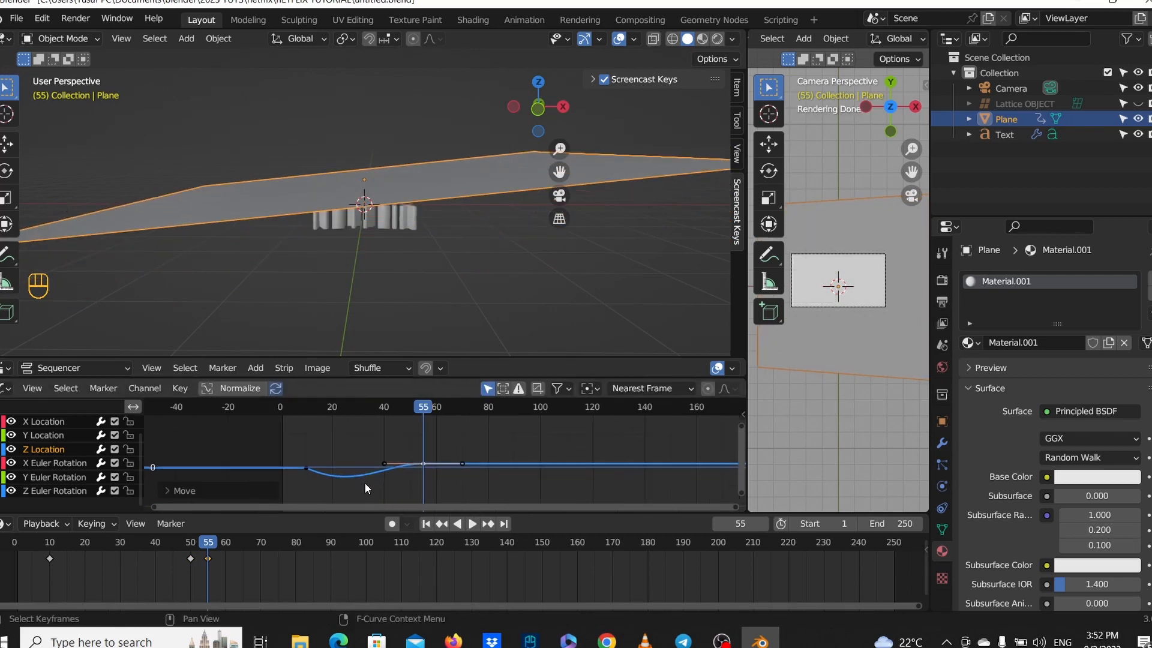
Narrow the graph editor's channel list and frame the plane's Z Location curve between about frames -10 and 90.
scroll(366, 480, "up", 7)
middle_click_drag(394, 451, 483, 498, "shift")
scroll(464, 498, "up", 3)
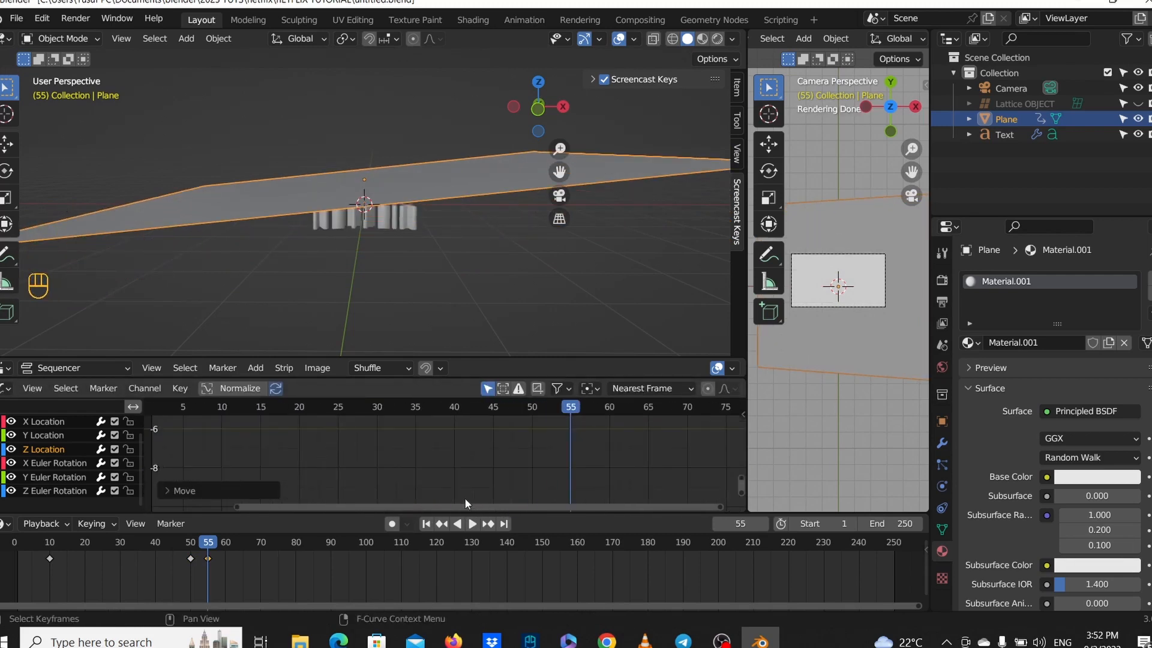
left_click_drag(145, 421, 104, 422)
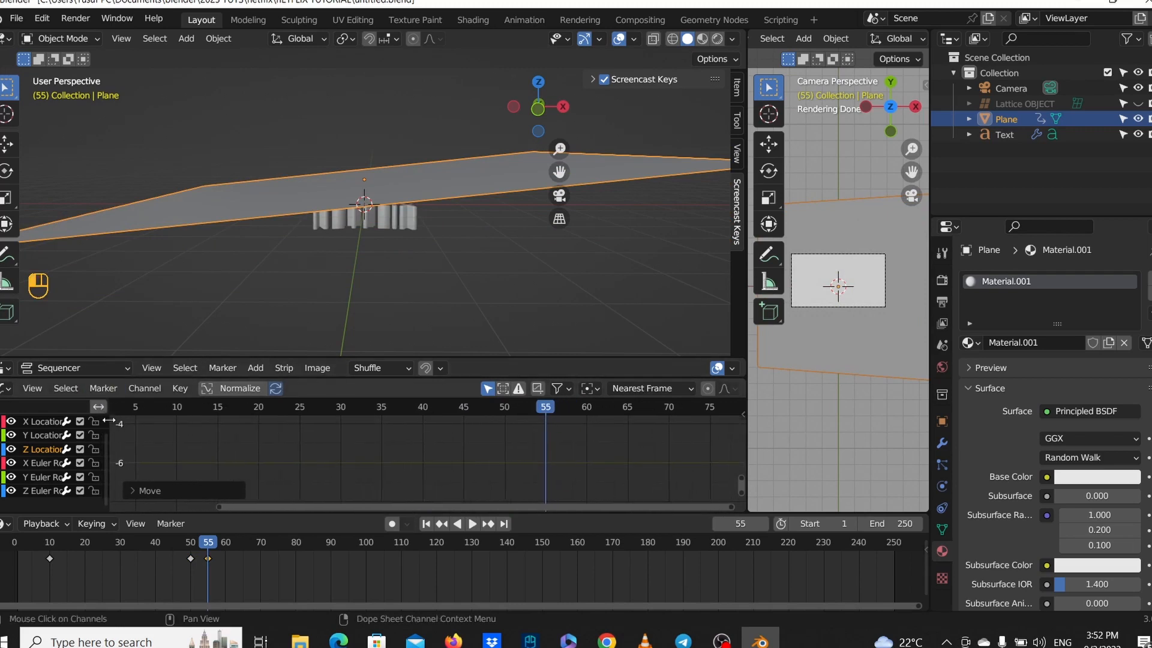
middle_click_drag(506, 441, 456, 421)
scroll(492, 485, "down", 4)
scroll(485, 460, "down", 3)
scroll(468, 461, "down", 3)
scroll(444, 472, "up", 7)
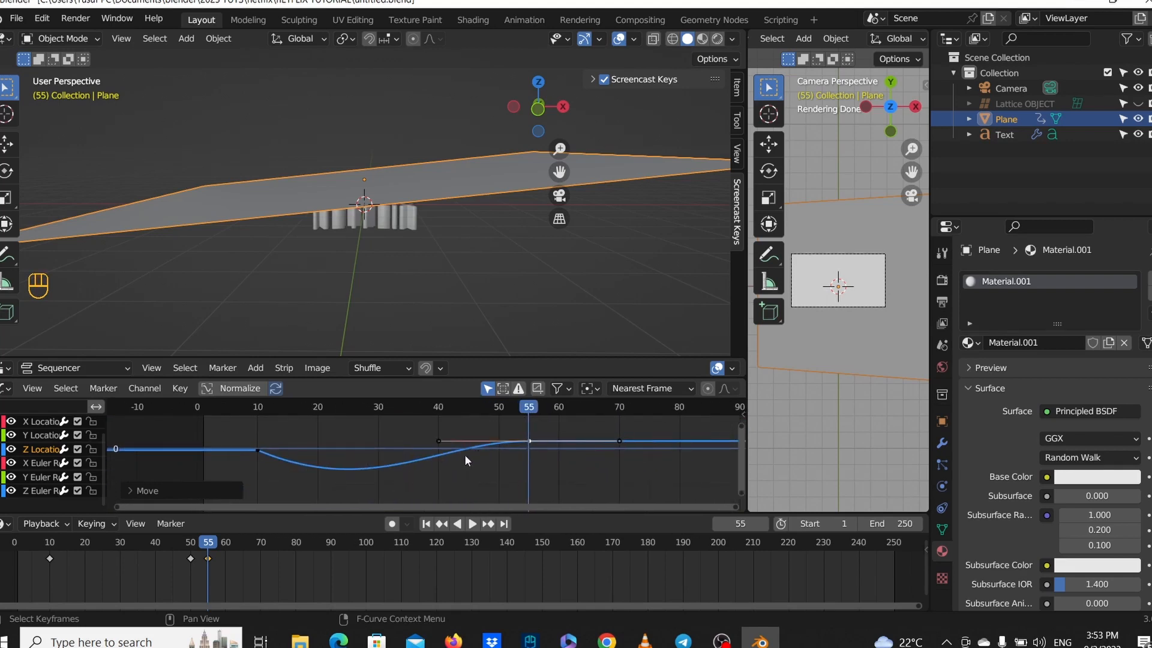
Insert a keyframe on the plane's Z Location curve at about frame 31, in the dip of the curve.
left_click(370, 468)
left_click(36, 449)
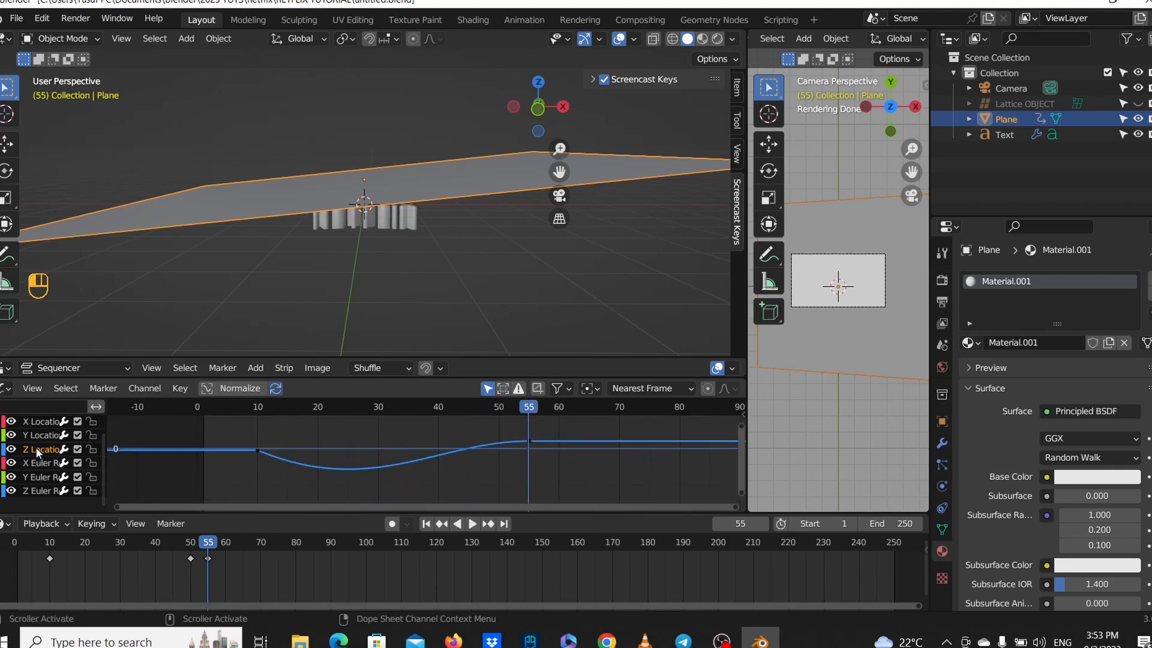
left_click(412, 467)
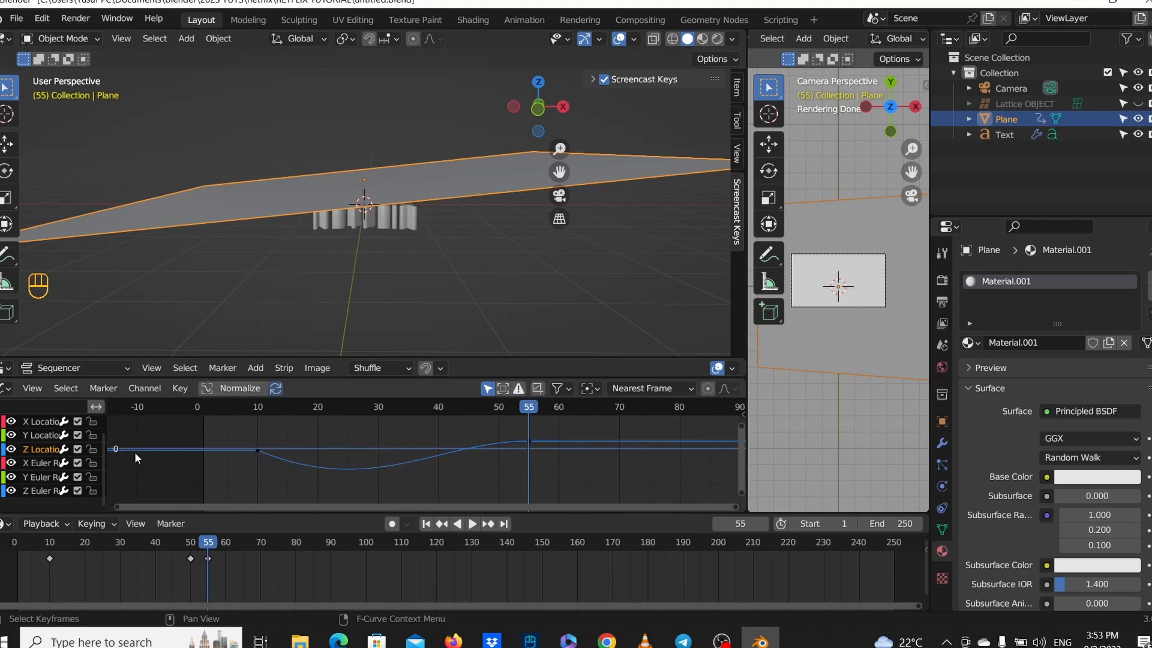
left_click(38, 450)
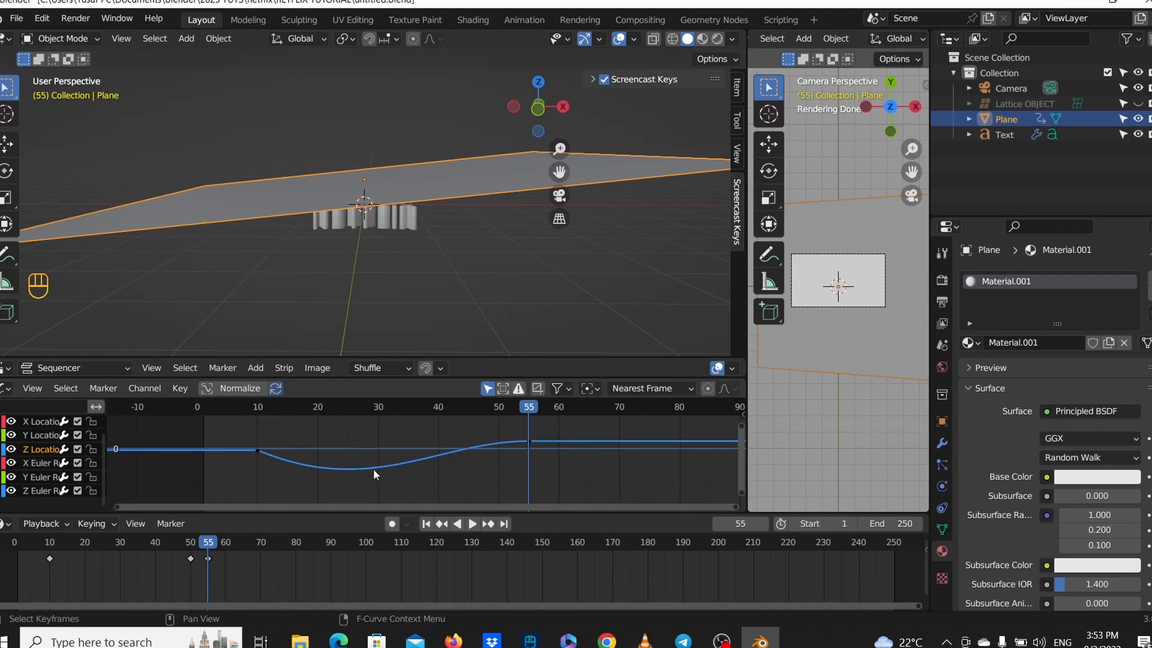
scroll(356, 469, "up", 1)
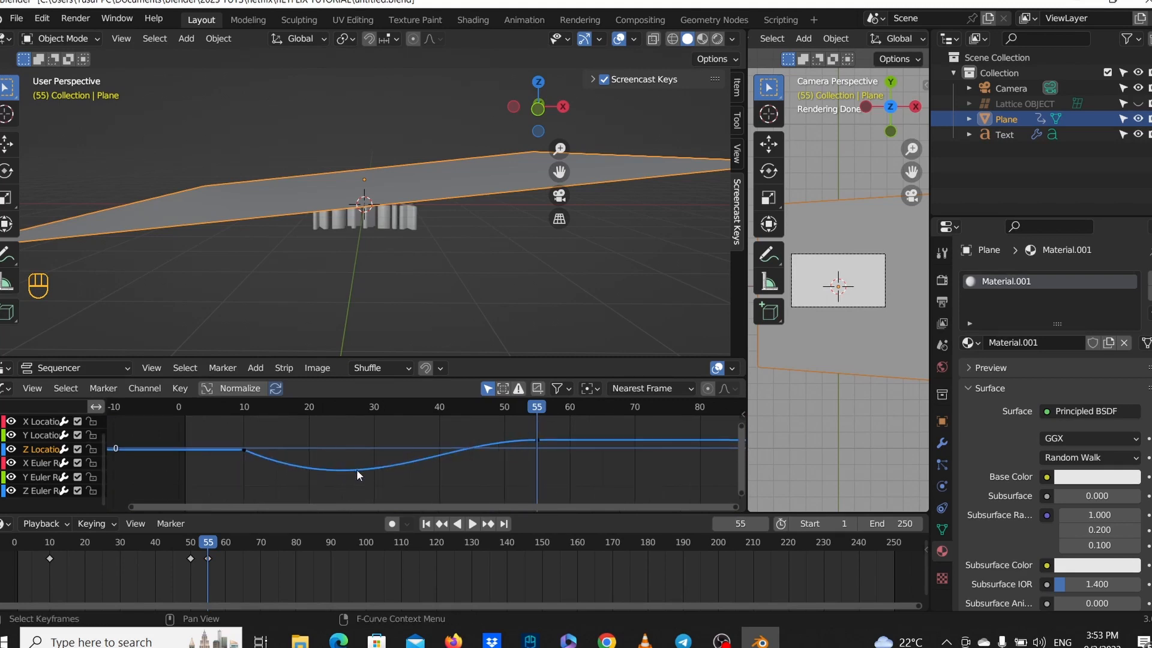
left_click(357, 473)
left_click(35, 450)
key("ctrl")
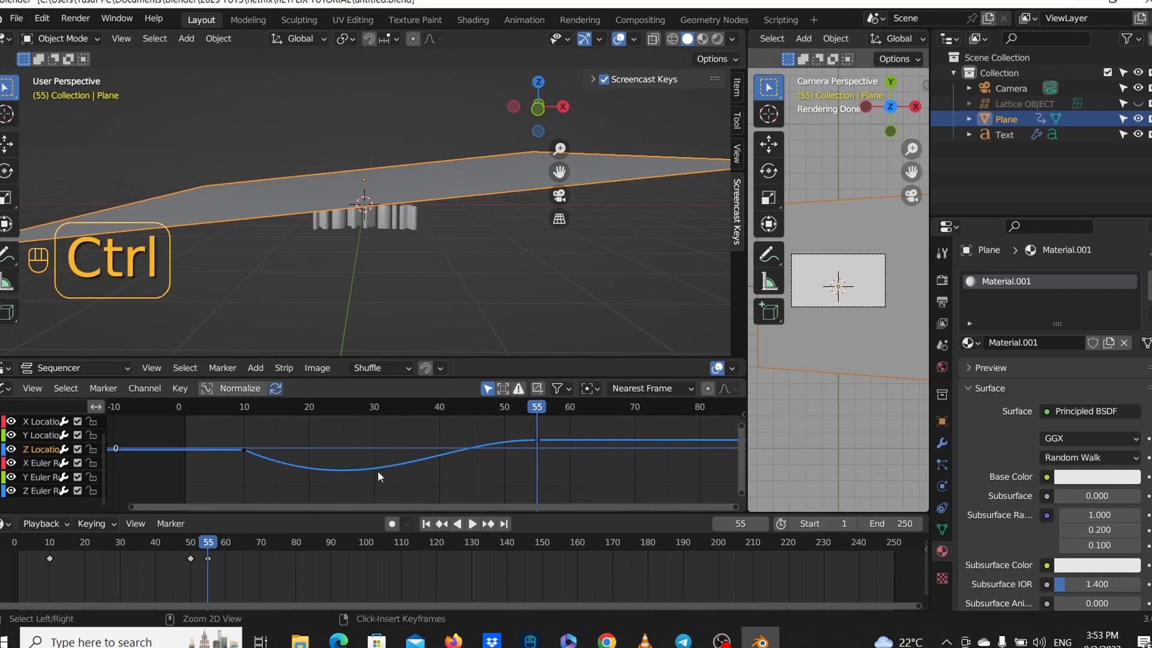
right_click(377, 467, "ctrl")
scroll(392, 476, "down", 1)
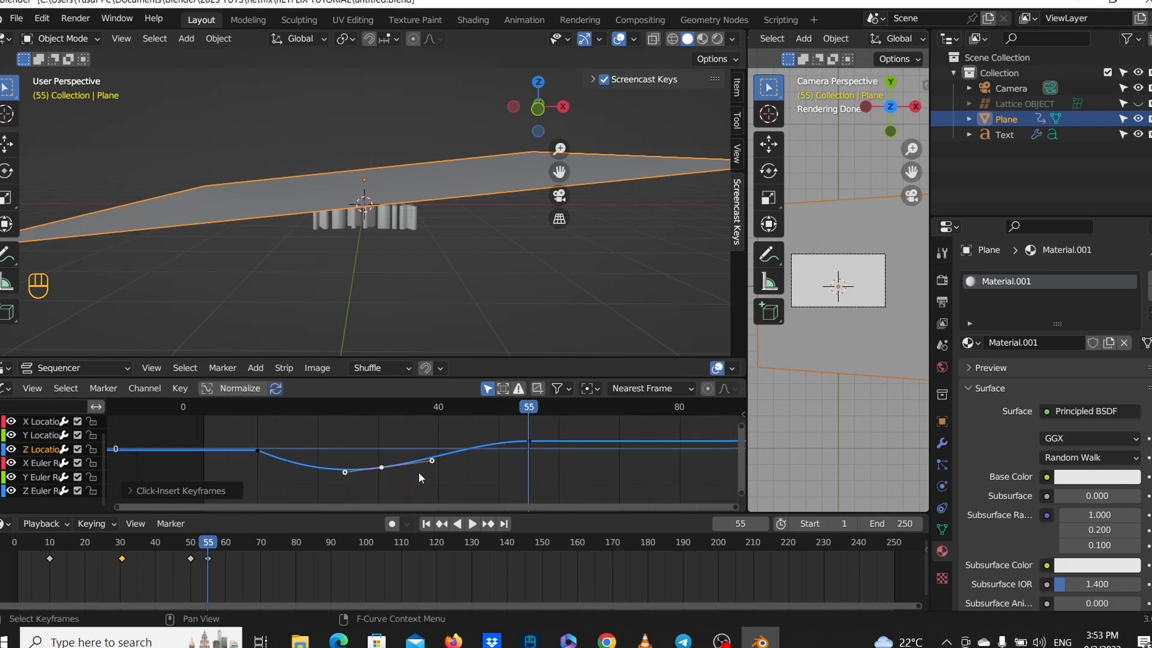
Reposition the new Z Location keyframe at frame 31, with a value of about -1.4.
scroll(380, 467, "down", 1)
key("g")
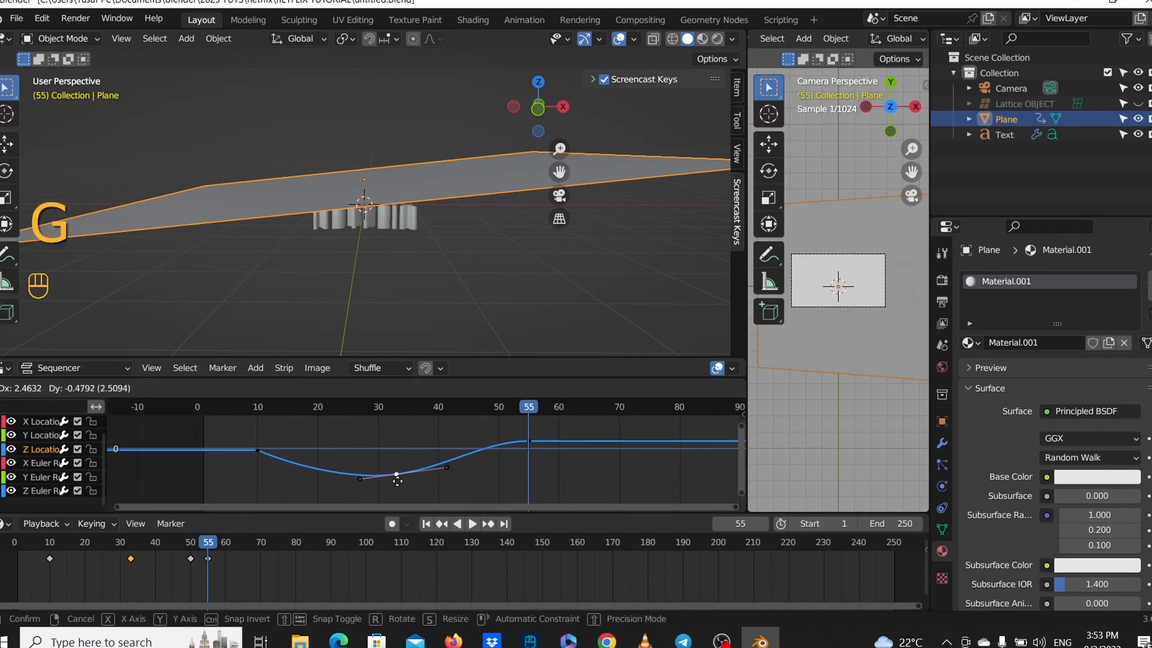
left_click(410, 470)
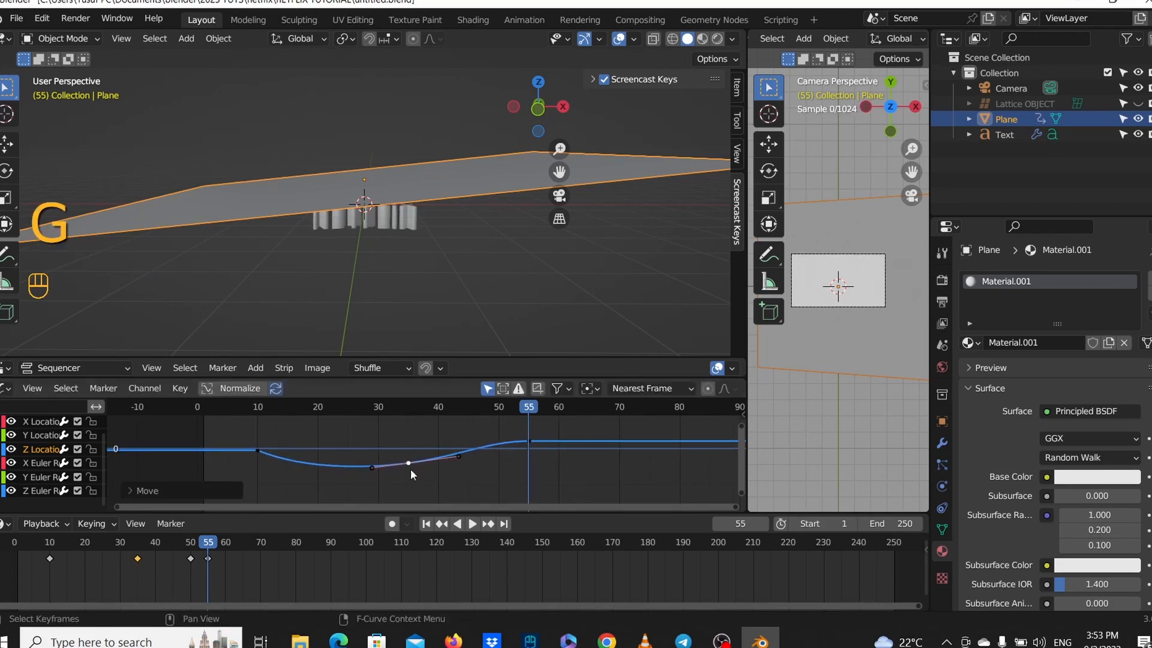
scroll(339, 477, "up", 2)
middle_click_drag(339, 477, 432, 474)
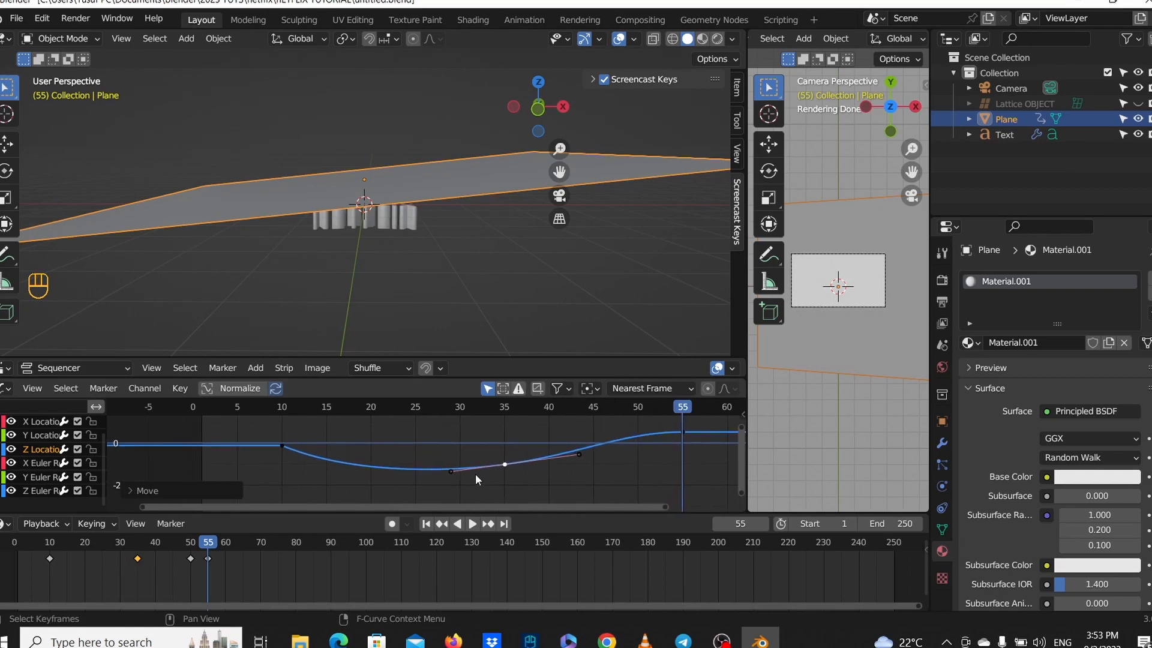
scroll(475, 473, "down", 1)
key("g")
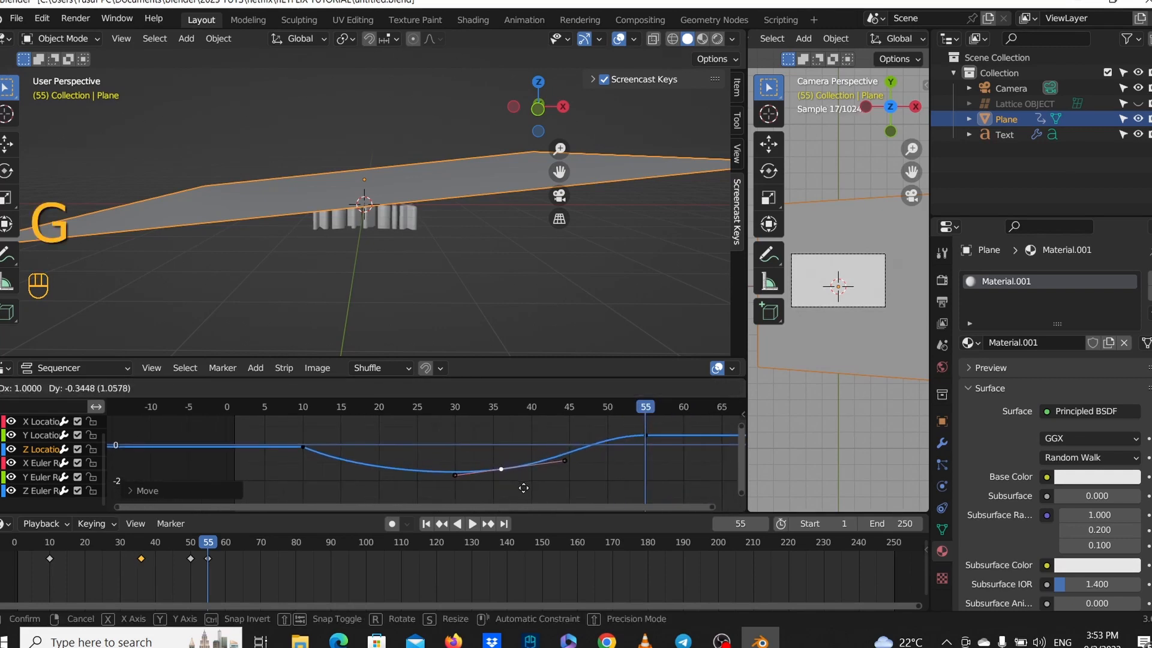
left_click(490, 488)
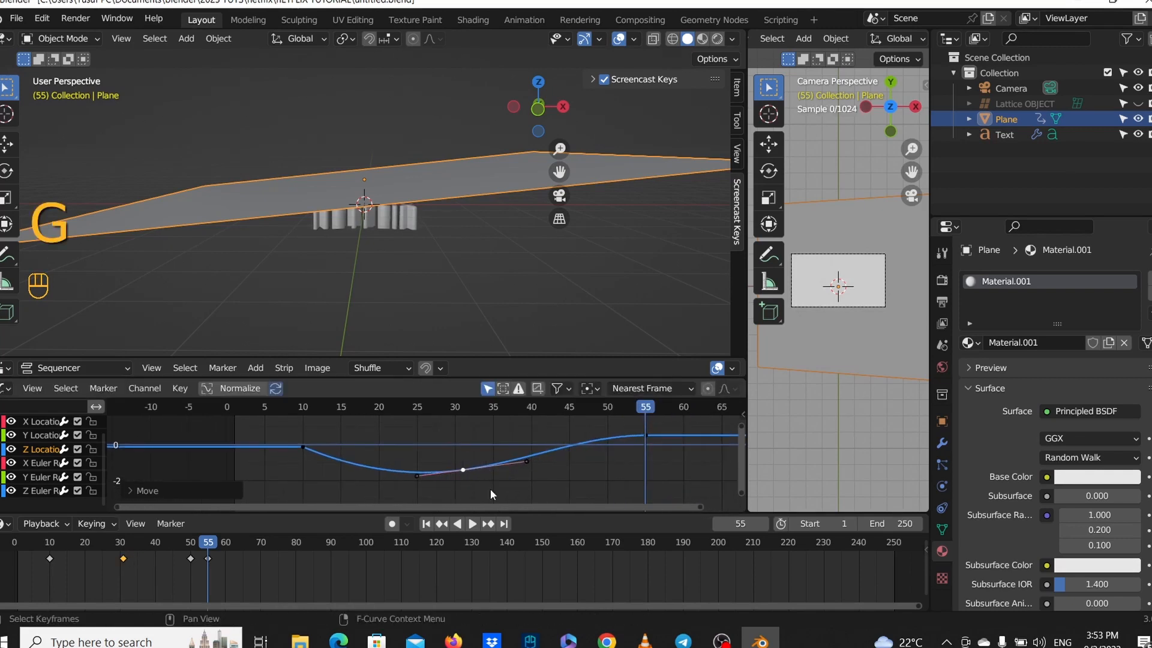
Flatten the handles of the frame 31 keyframe to round off the bottom of the Z Location curve.
left_click(523, 462)
key("r")
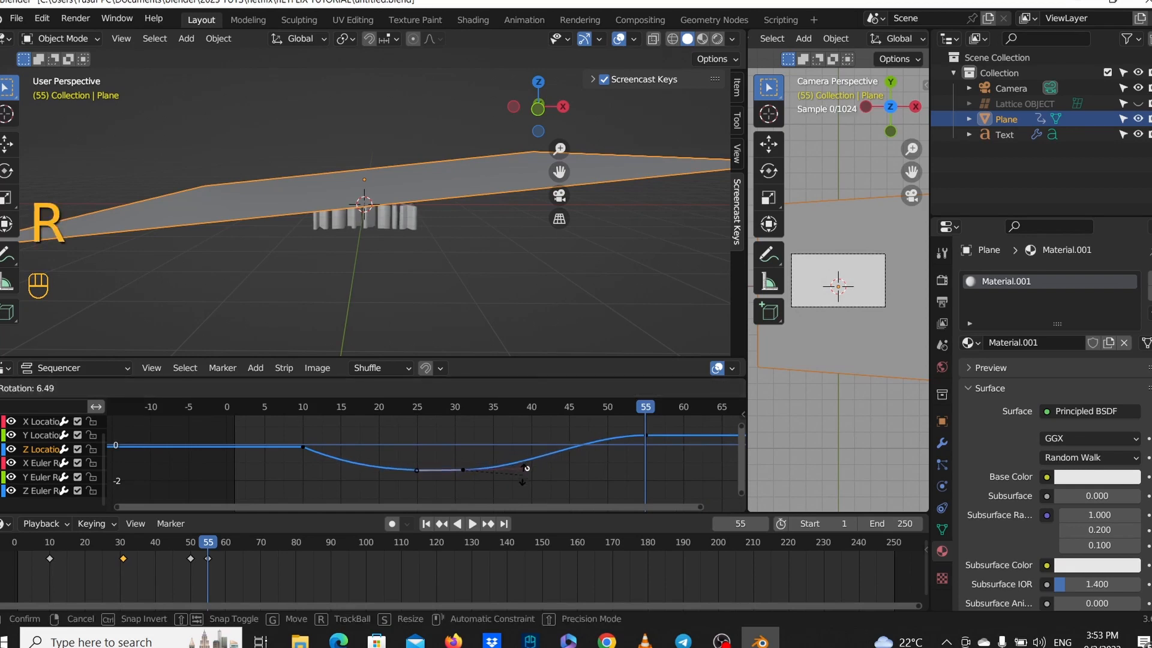
left_click(522, 480)
left_click(416, 472)
key("g")
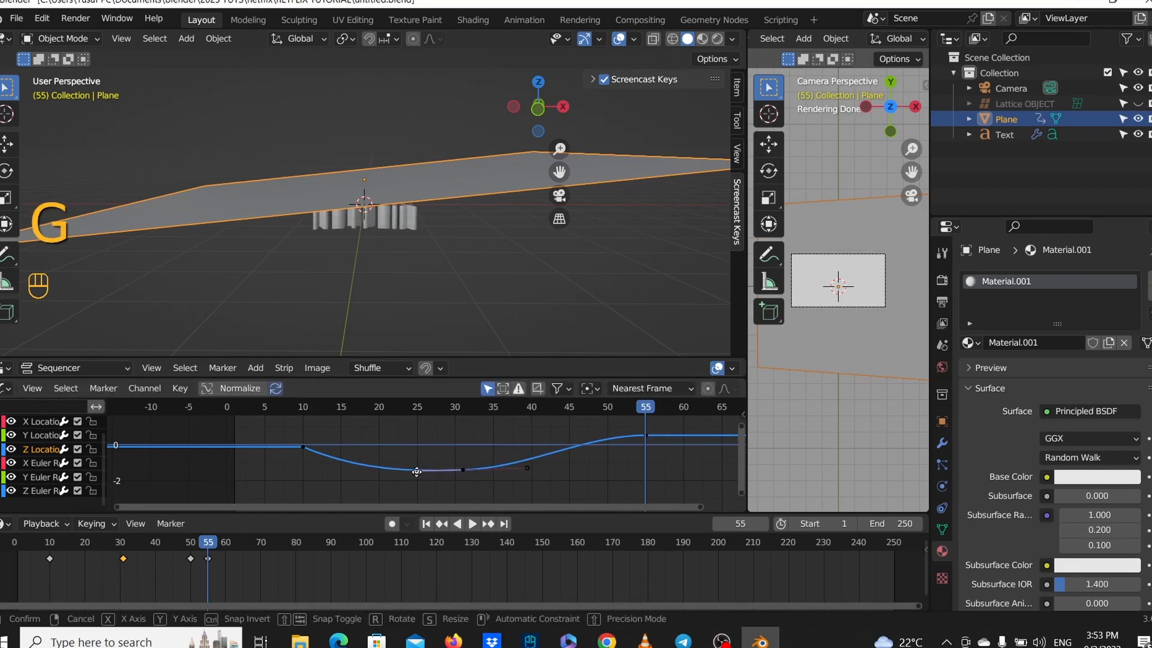
left_click(414, 474)
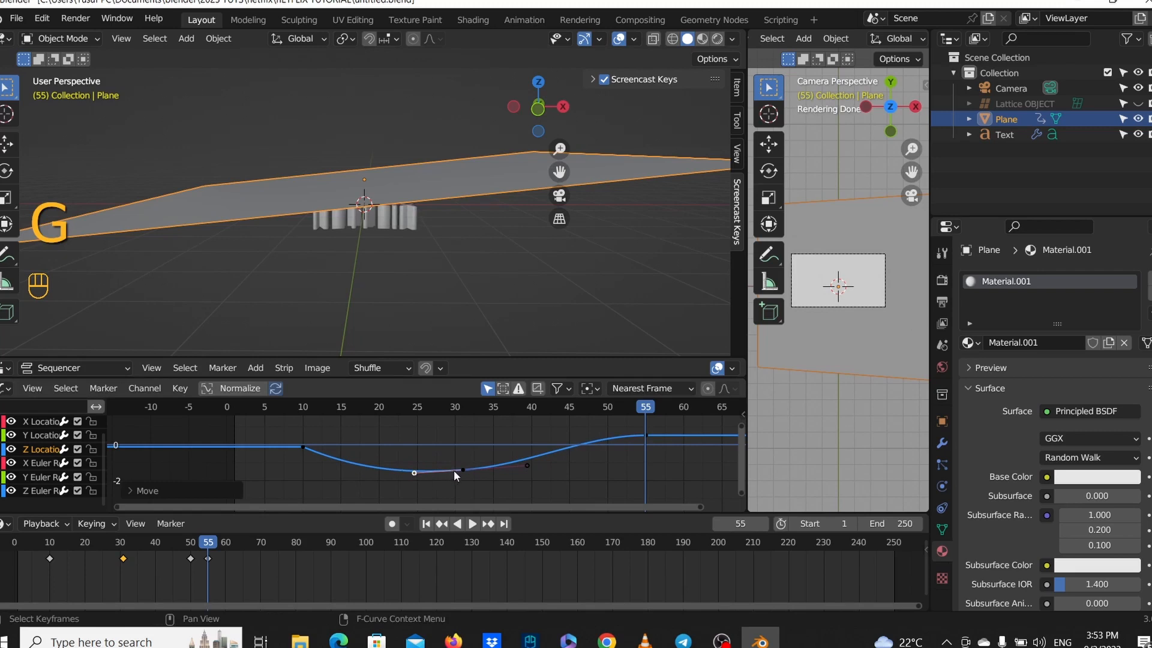
left_click(307, 448)
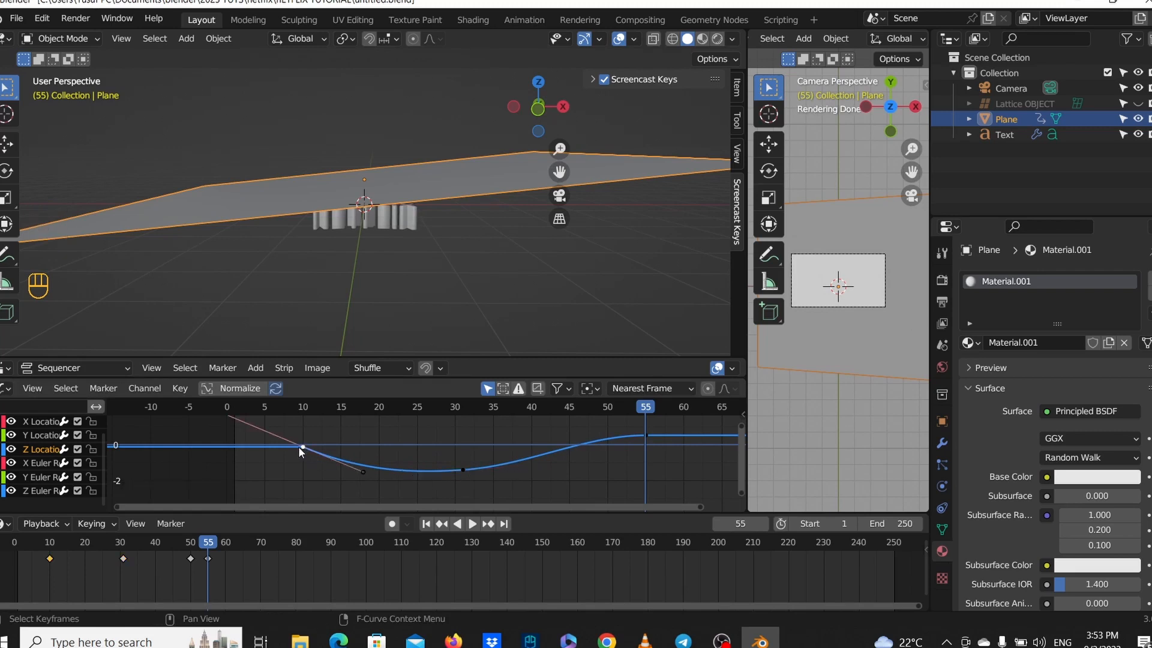
key("r")
right_click(304, 447)
left_click(229, 425)
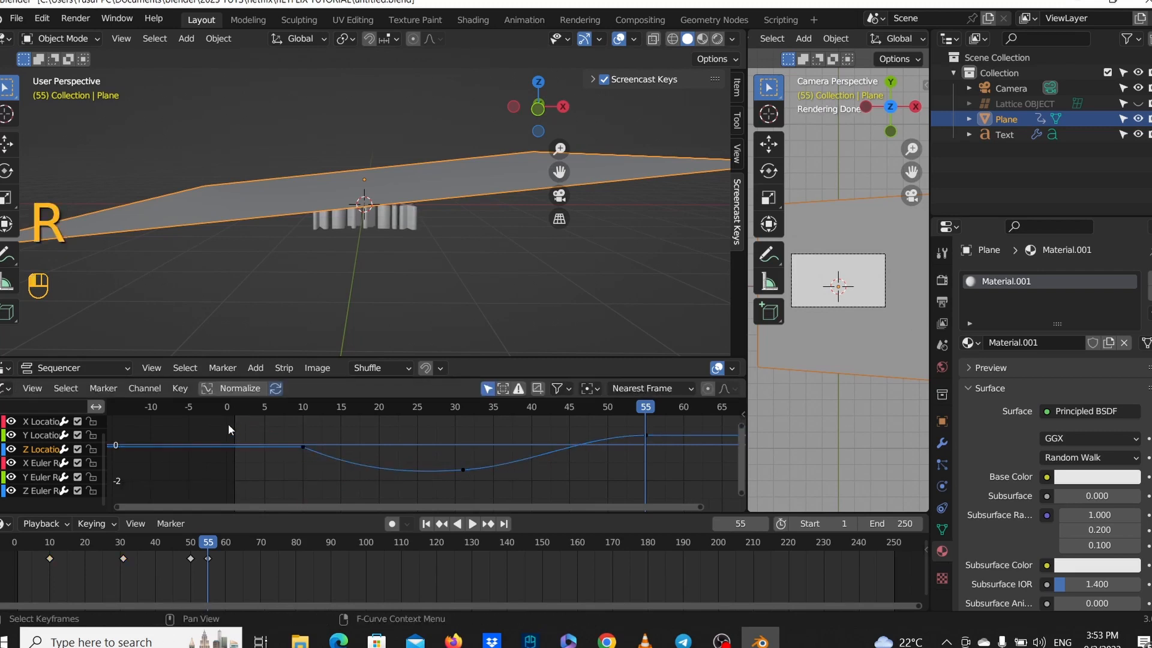
Level the frame 10 keyframe's handles, raising the outgoing one near frame 17 and shortening the incoming one to about frame 5.
left_click(304, 449)
left_click(362, 473)
key("g")
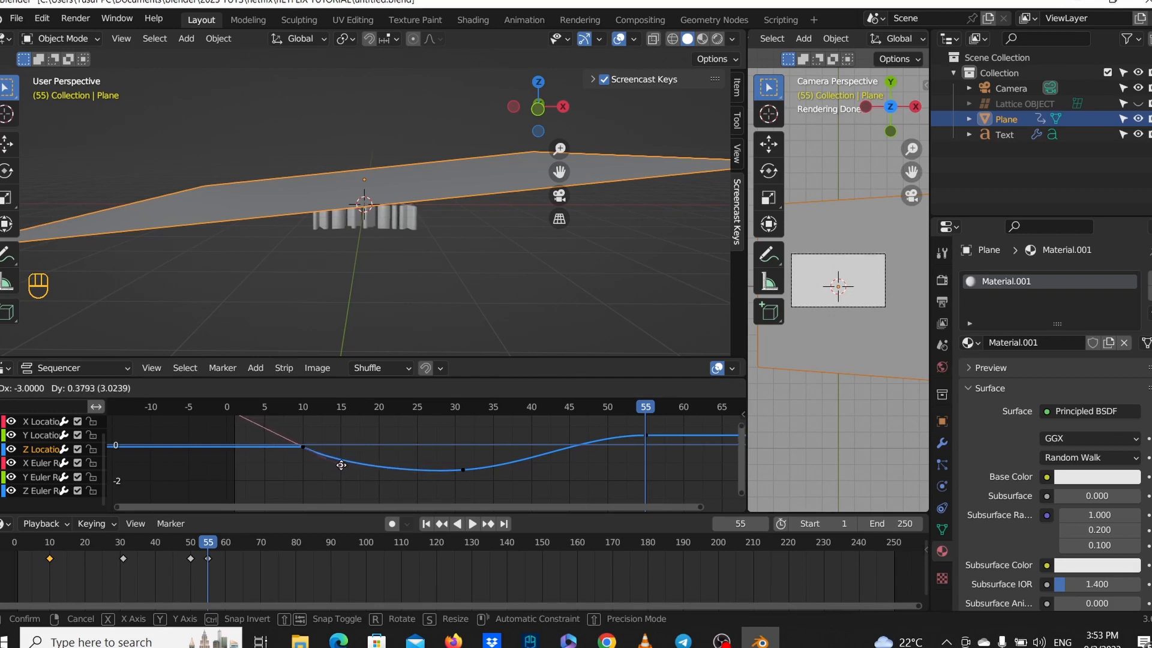
left_click(358, 450)
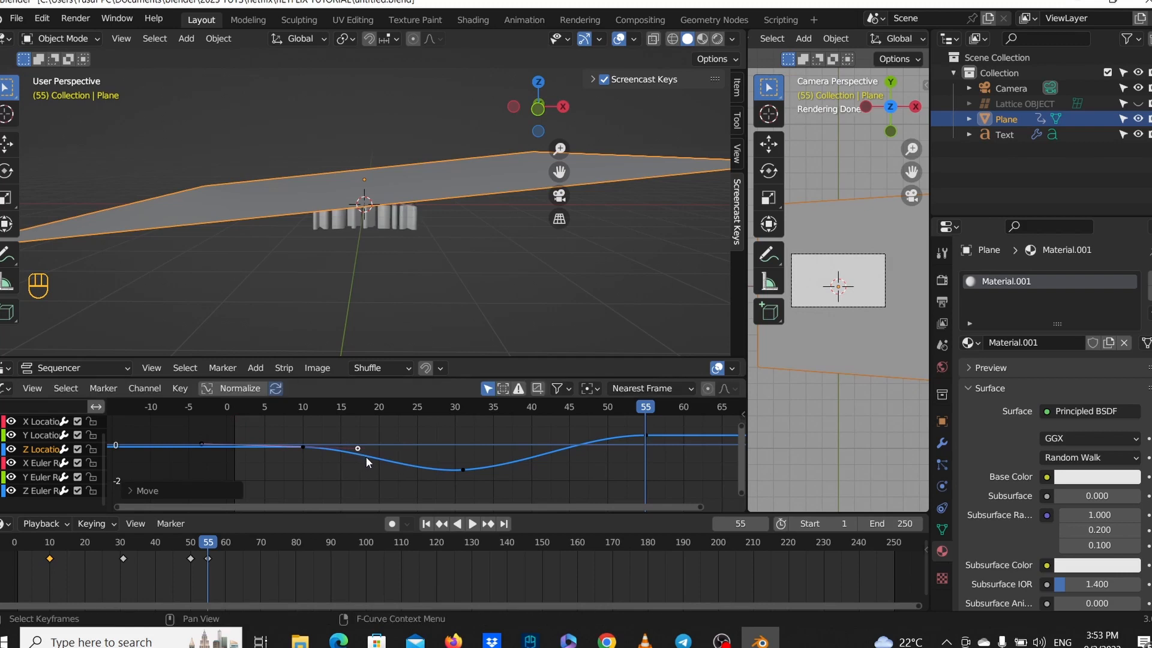
left_click(303, 447)
key("g")
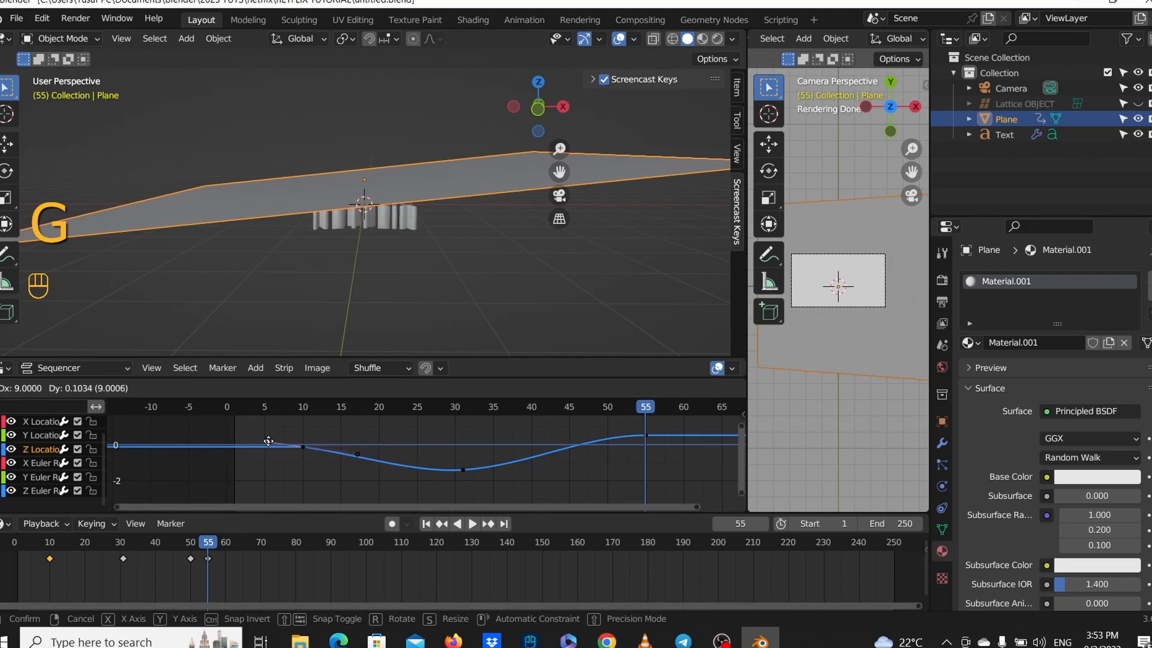
left_click(268, 442)
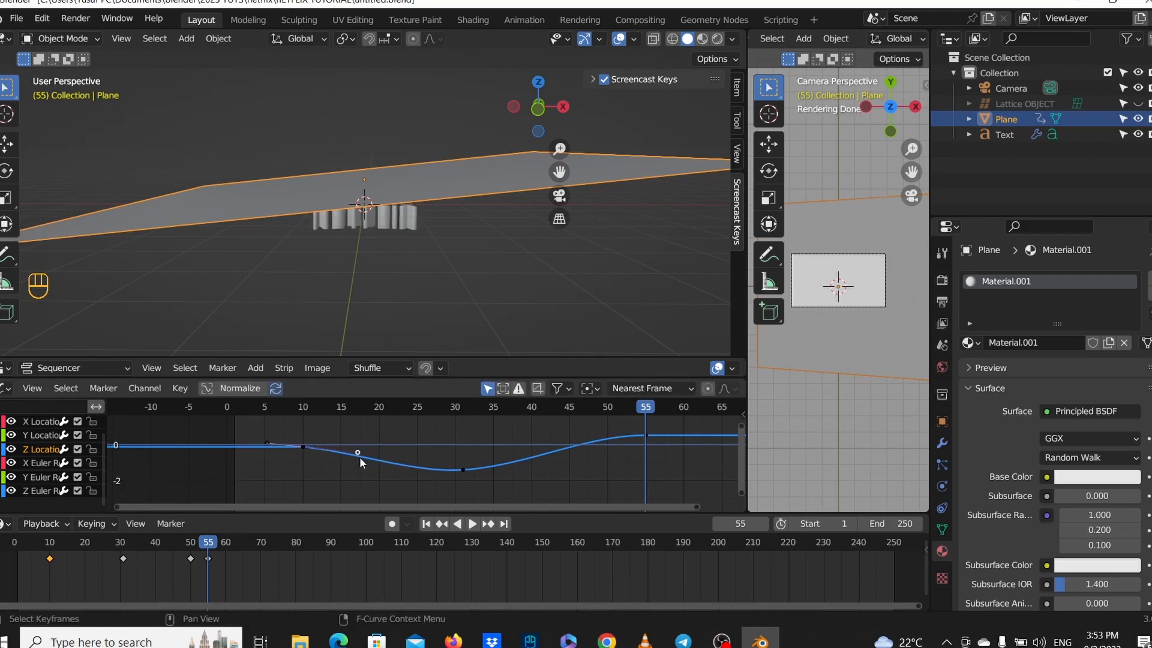
Insert a Z Location keyframe at about frame 18 and tilt its handles to steepen the drop toward the dip.
right_click(361, 457, "ctrl")
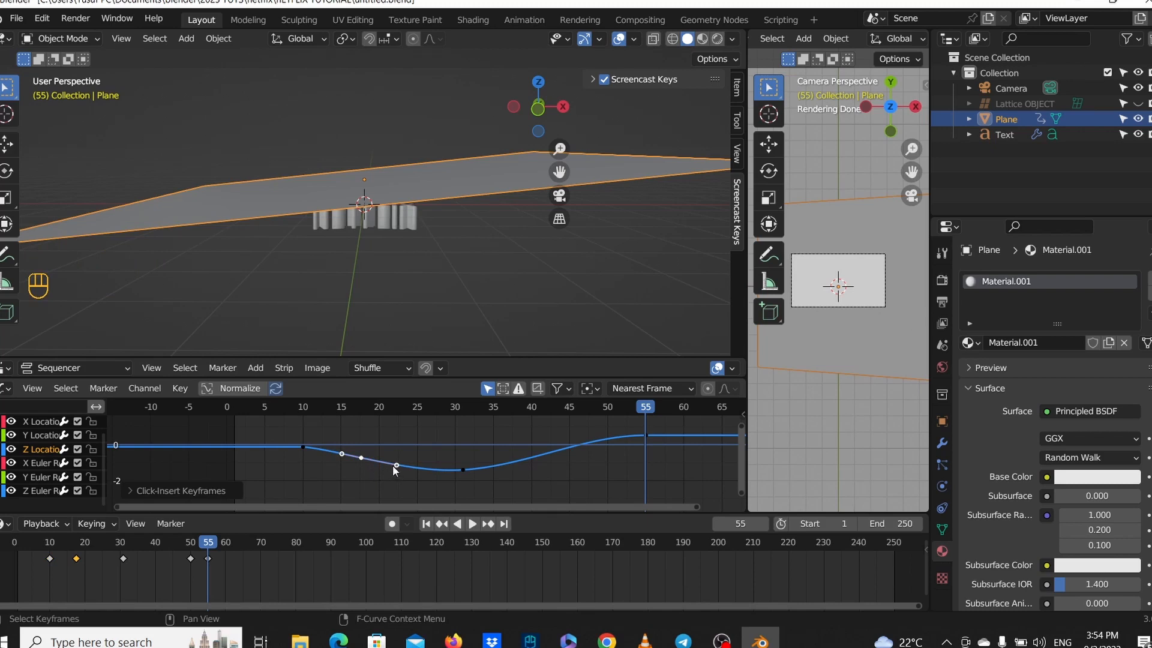
left_click(342, 455)
key("r")
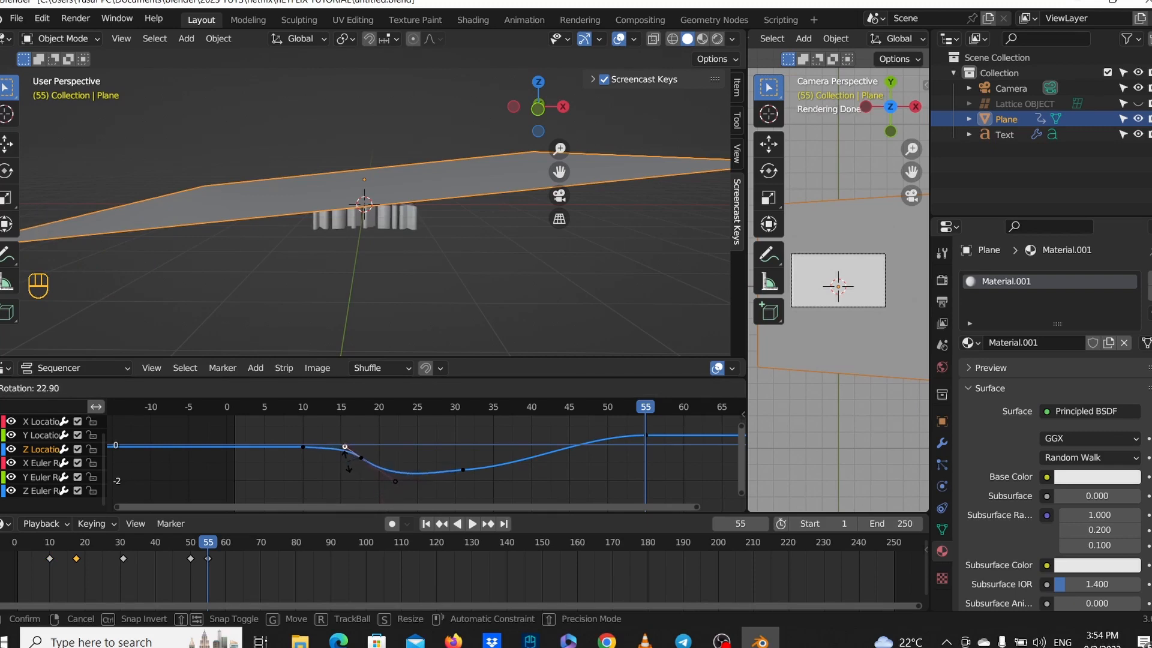
left_click(347, 463)
left_click(395, 478)
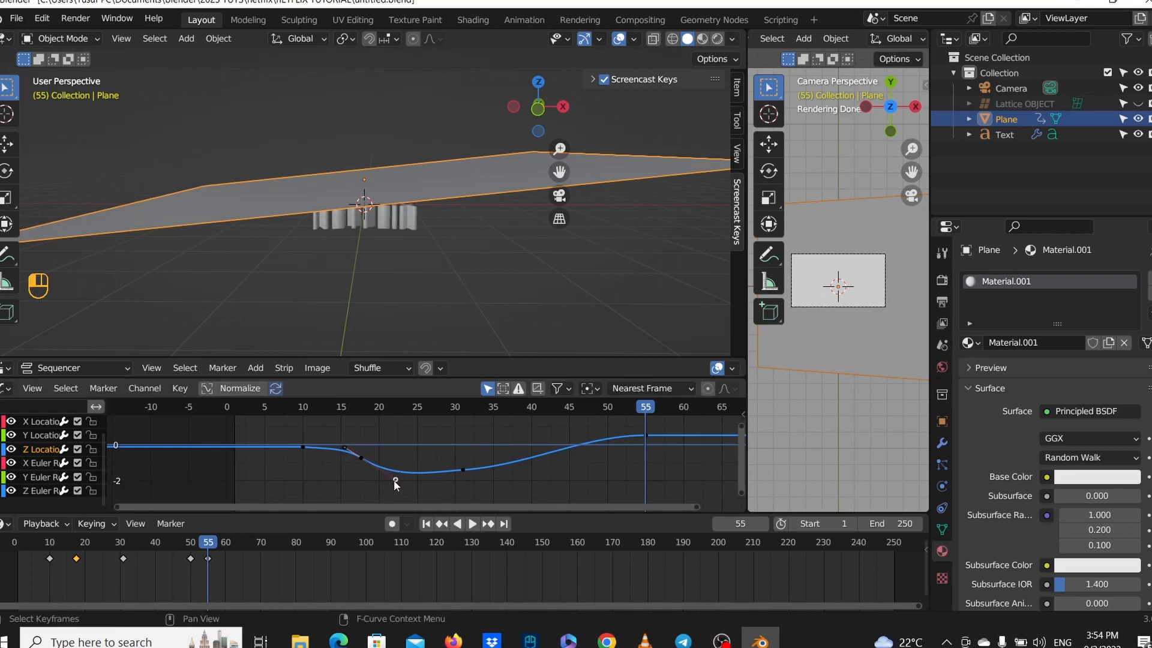
key("g")
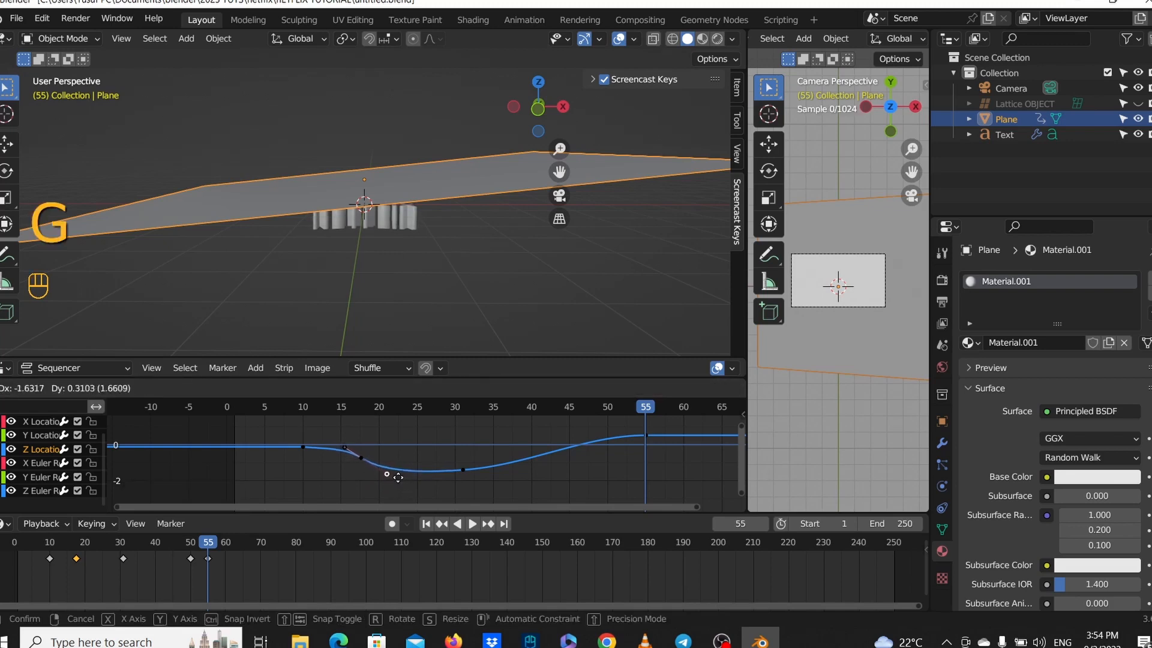
left_click(399, 476)
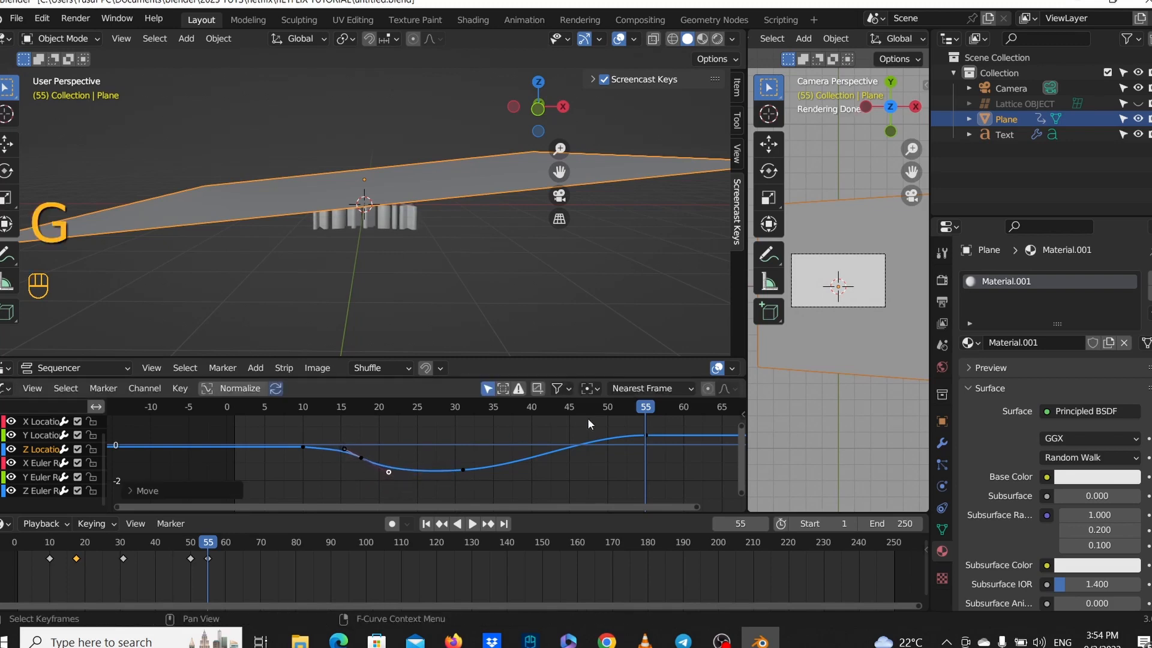
Play the animation from the start several times to check how the plane moves past the text.
scroll(552, 445, "down", 2)
left_click_drag(337, 409, 281, 409)
key("space")
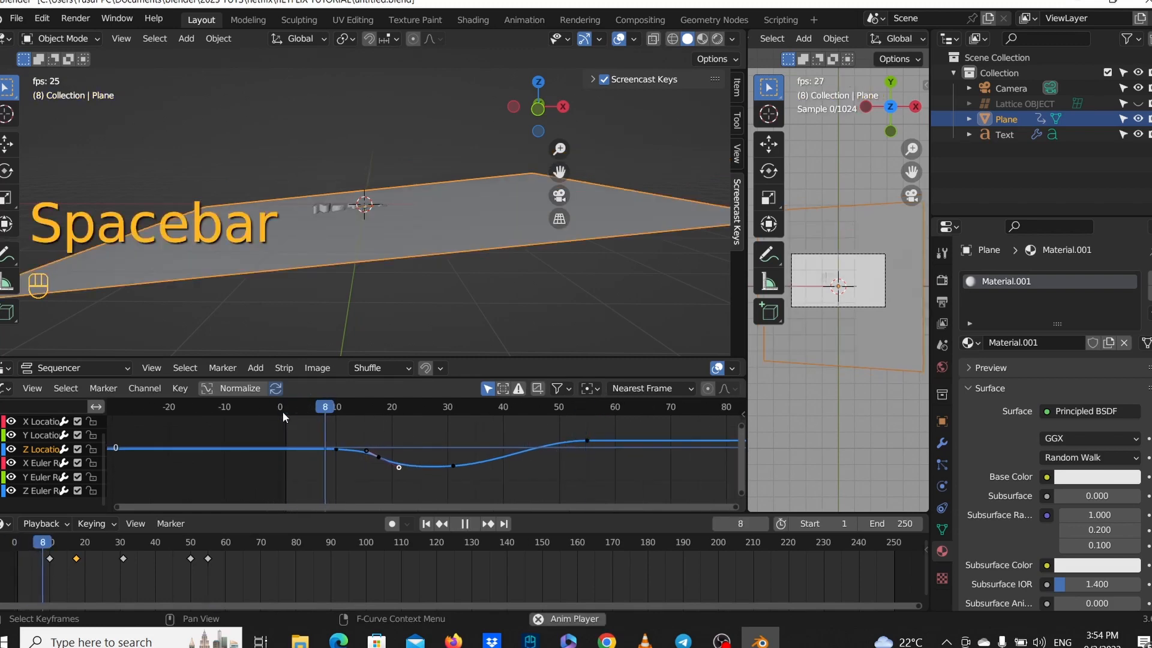
key("space")
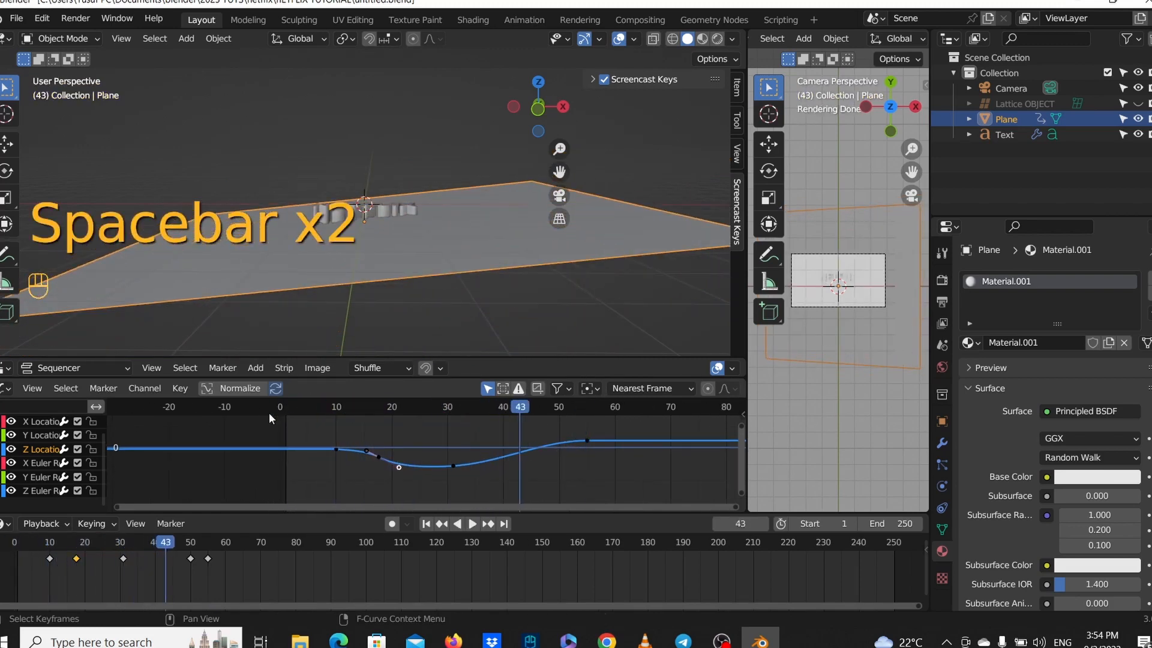
key("space")
key("space")
key("space")
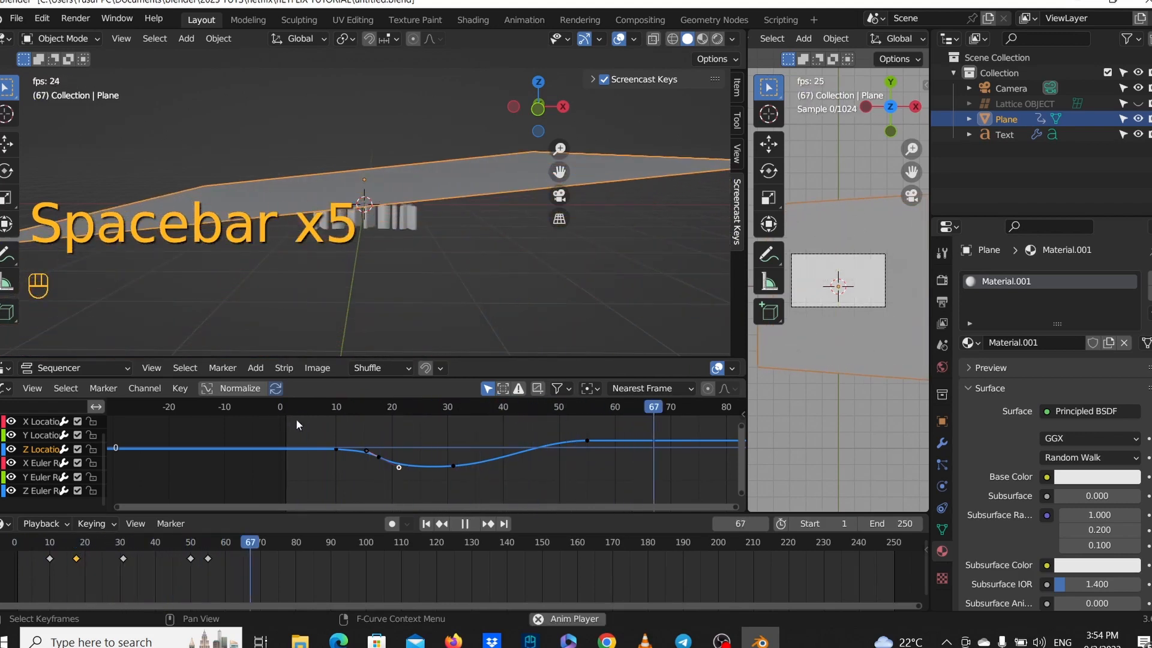
left_click(283, 412)
key("space")
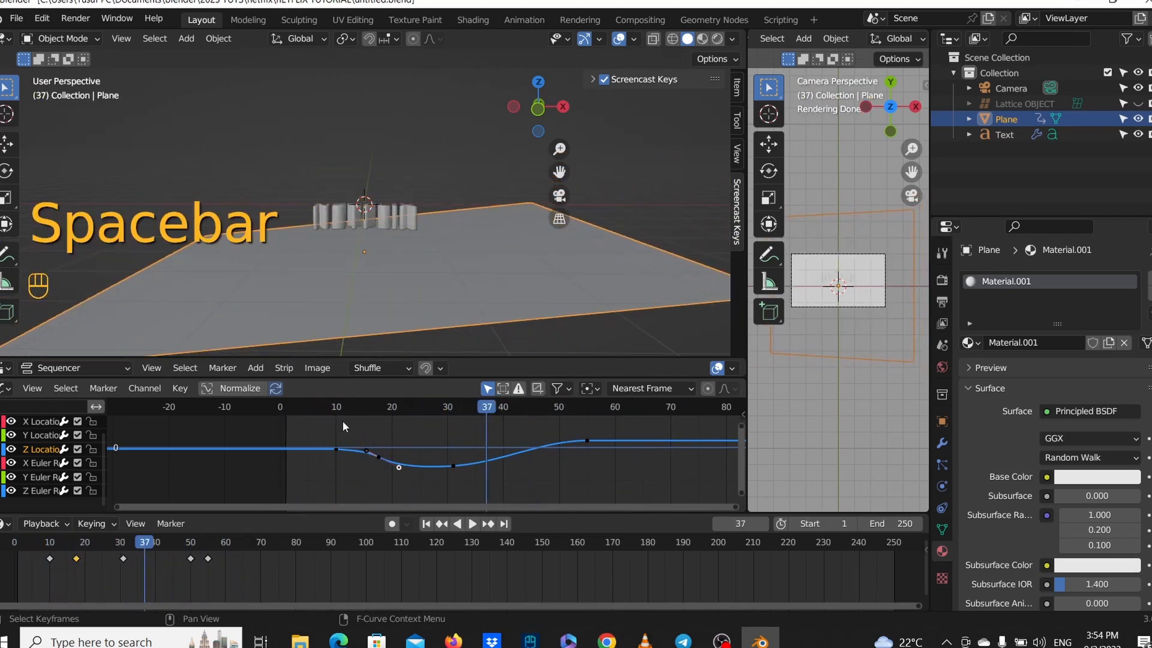
Rotate the outgoing handle of the frame 31 keyframe by about -3 degrees.
left_click(501, 463)
key("r")
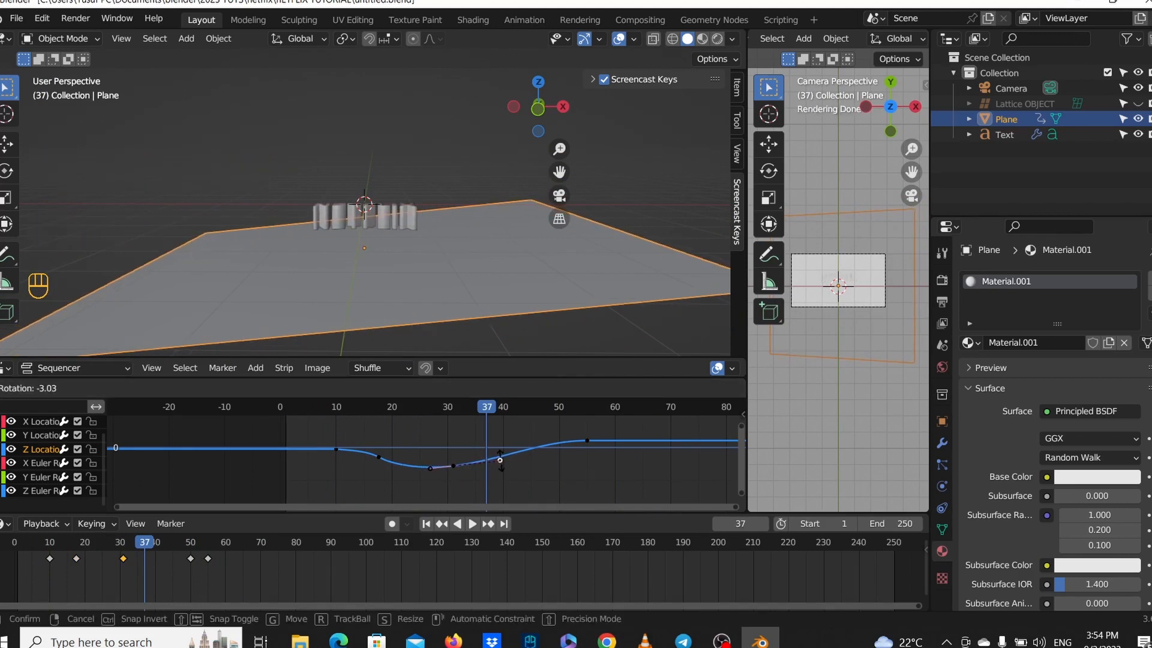
left_click(500, 459)
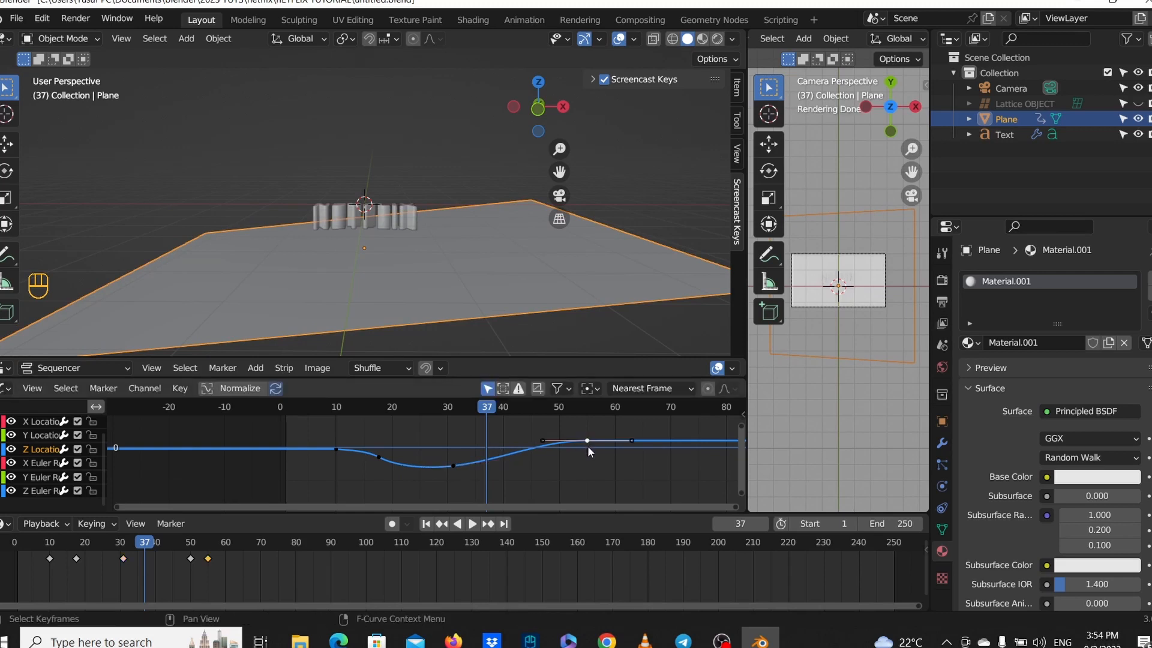
key("g")
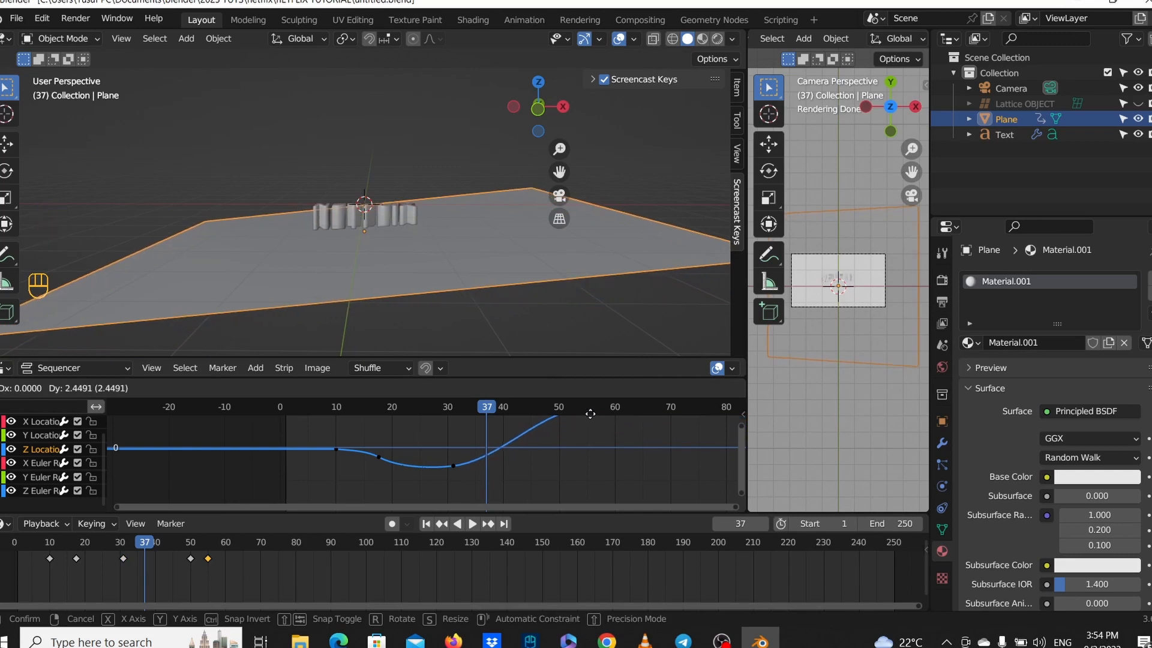
left_click(591, 444)
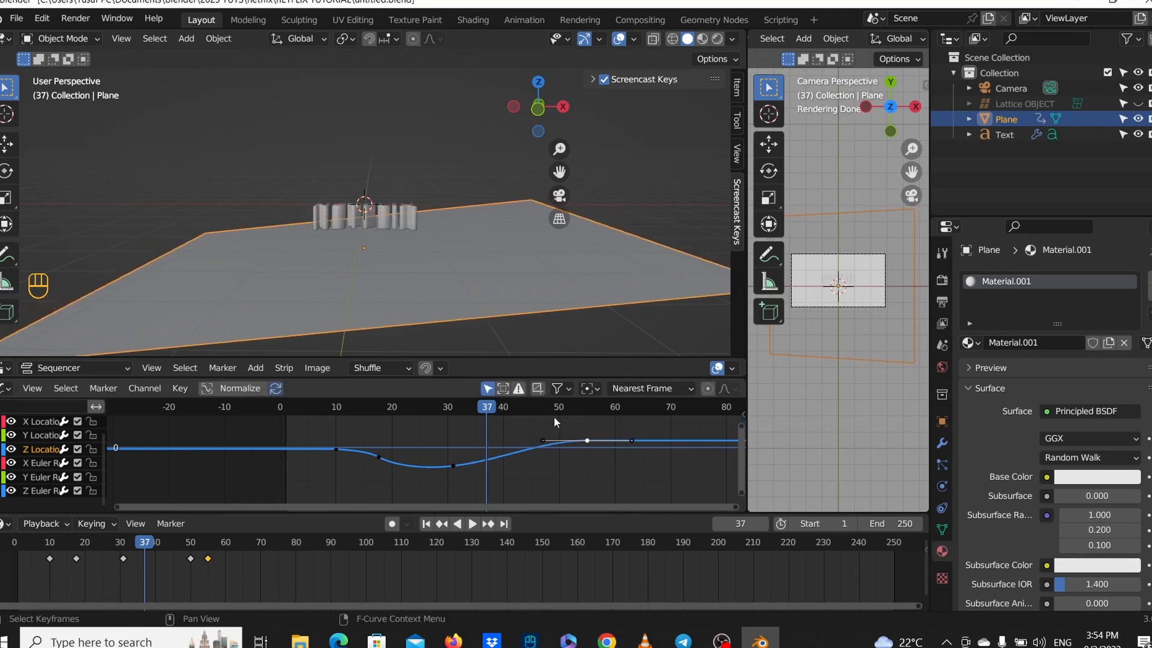
left_click(552, 412)
key("space")
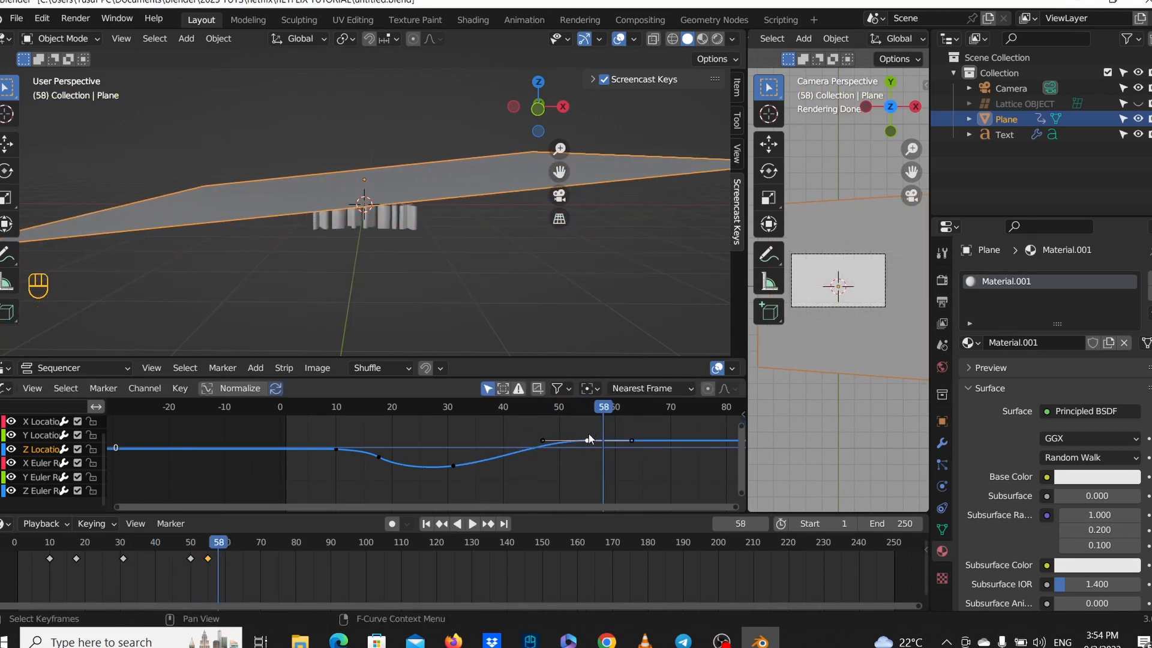
scroll(597, 427, "down", 2)
key("g")
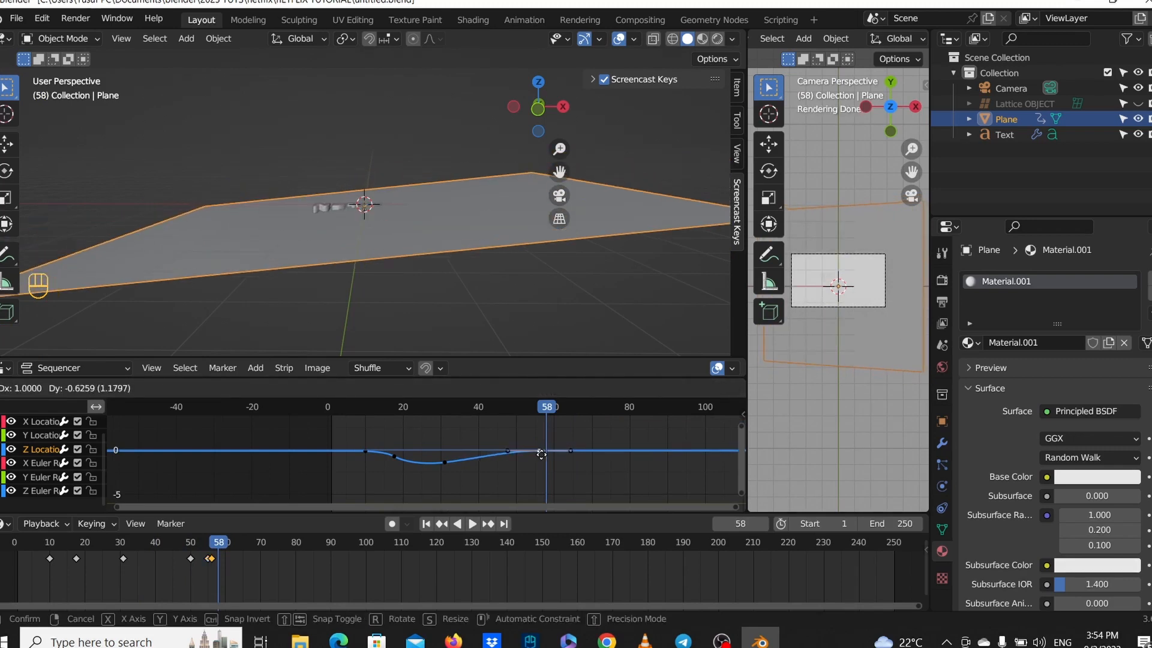
left_click(537, 459)
scroll(496, 447, "down", 1)
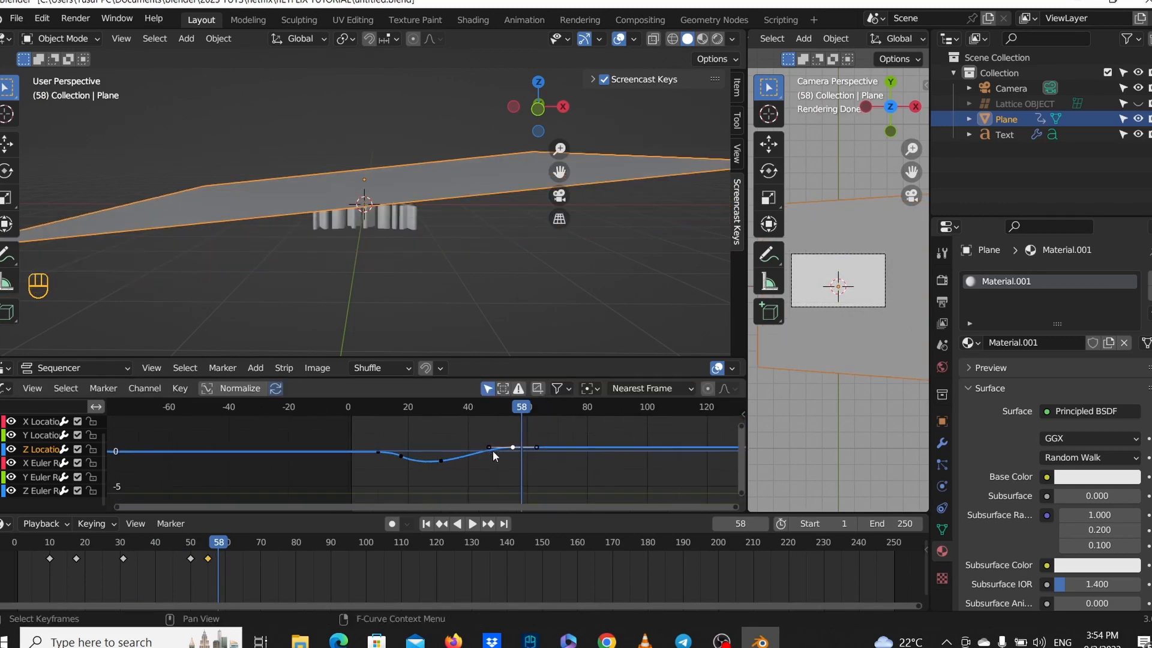
scroll(452, 453, "down", 1)
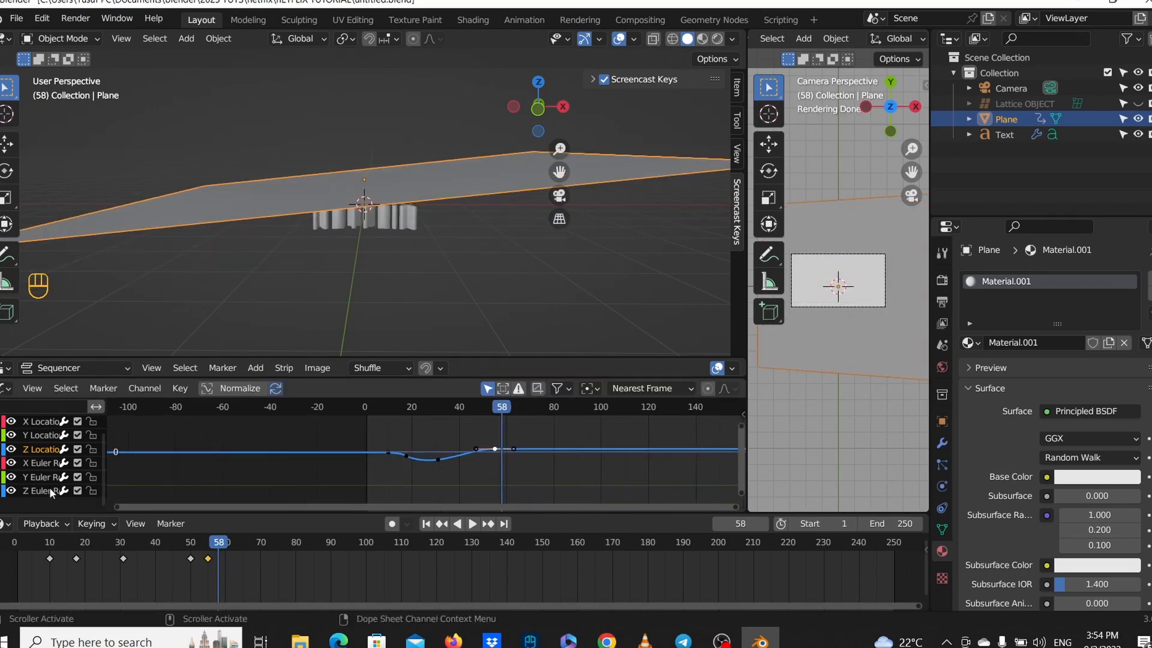
Return to frame 0 and play the animation to check the plane's rise and fall past the text.
left_click_drag(476, 413, 412, 422)
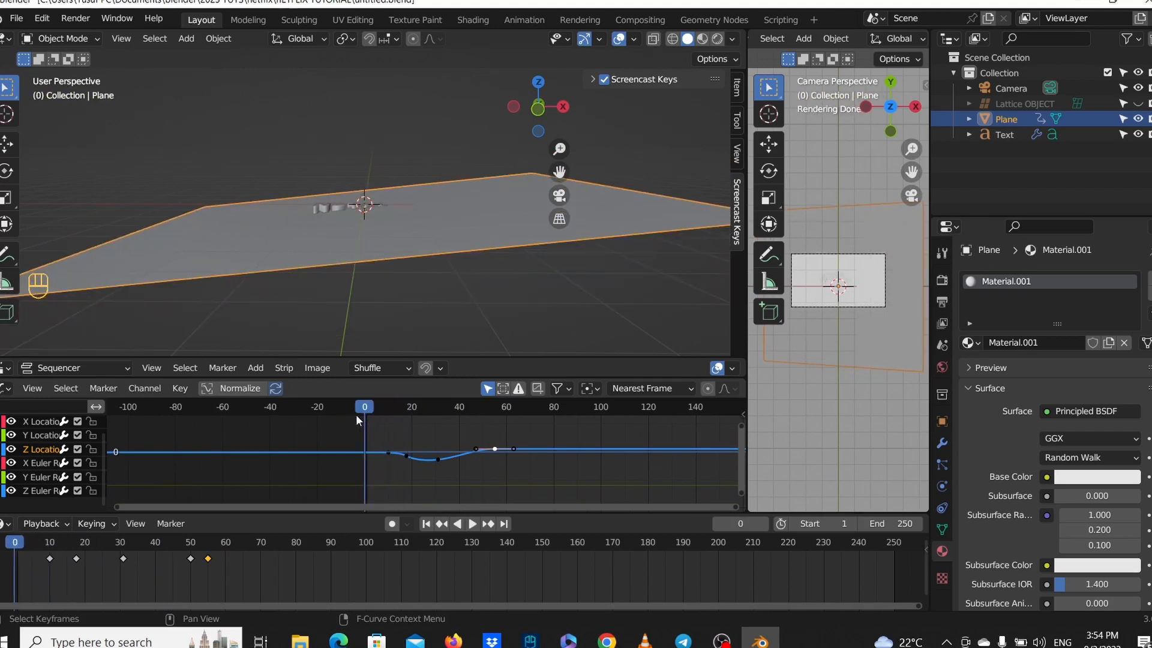
key("space")
key("space")
key("space")
key("space")
left_click(363, 413)
Move the plane's frame 10 Z Location keyframe to about frame 11 and raise it slightly.
left_click(407, 457)
scroll(377, 430, "up", 1)
scroll(409, 351, "up", 1)
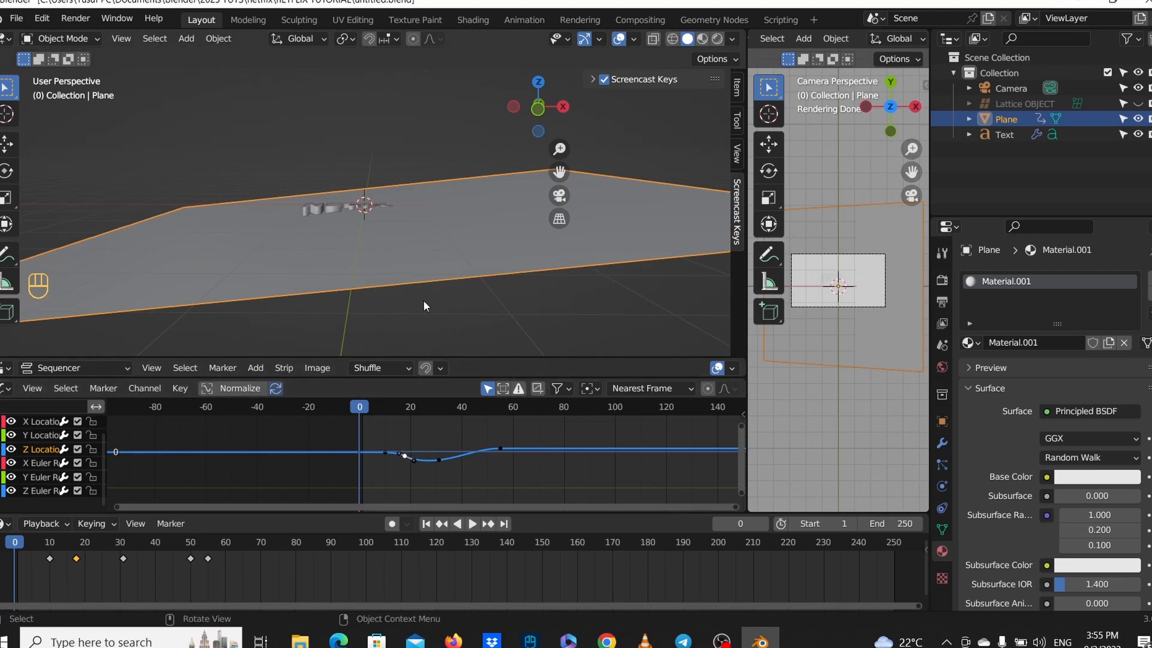
left_click(386, 413)
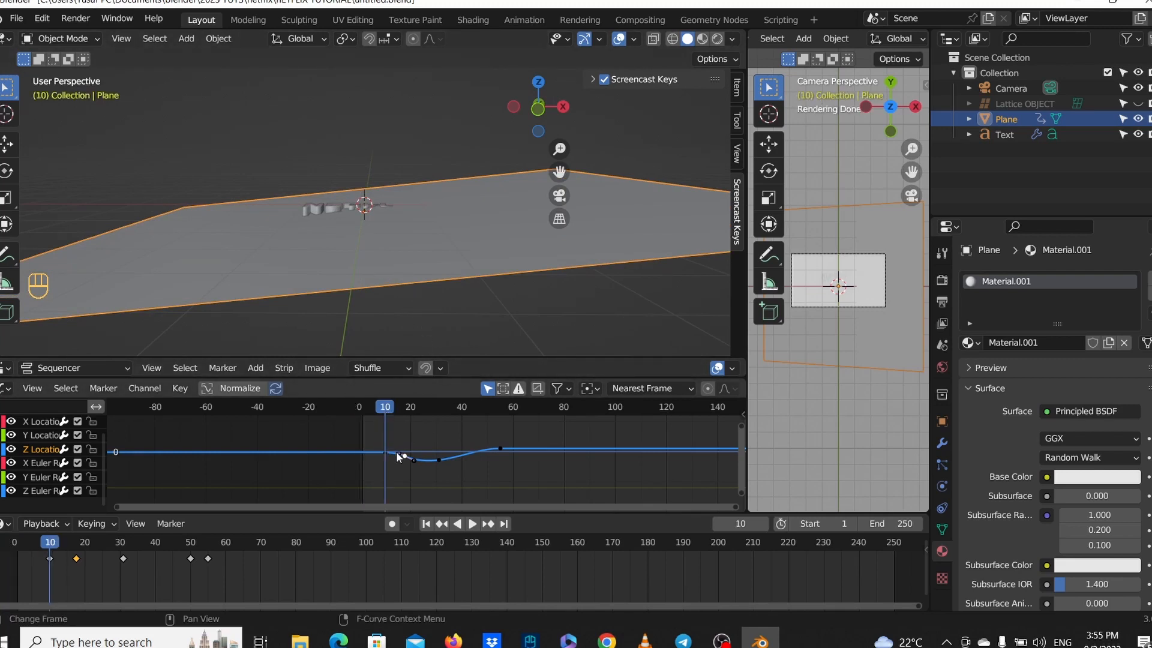
key("g")
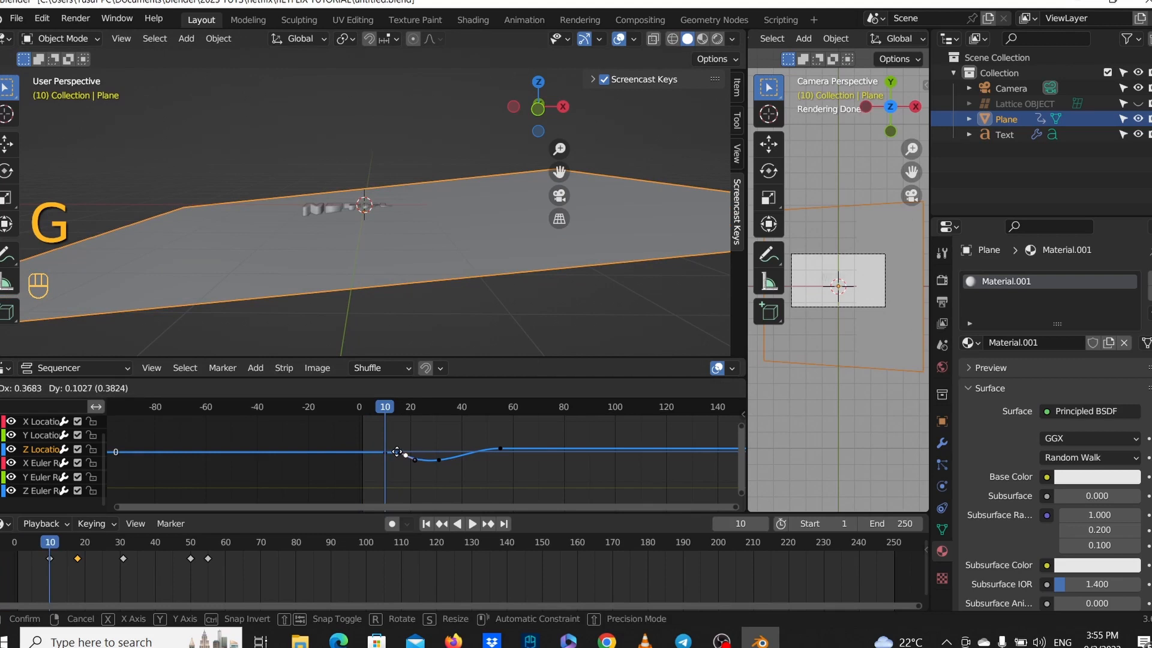
left_click(396, 452)
key("g")
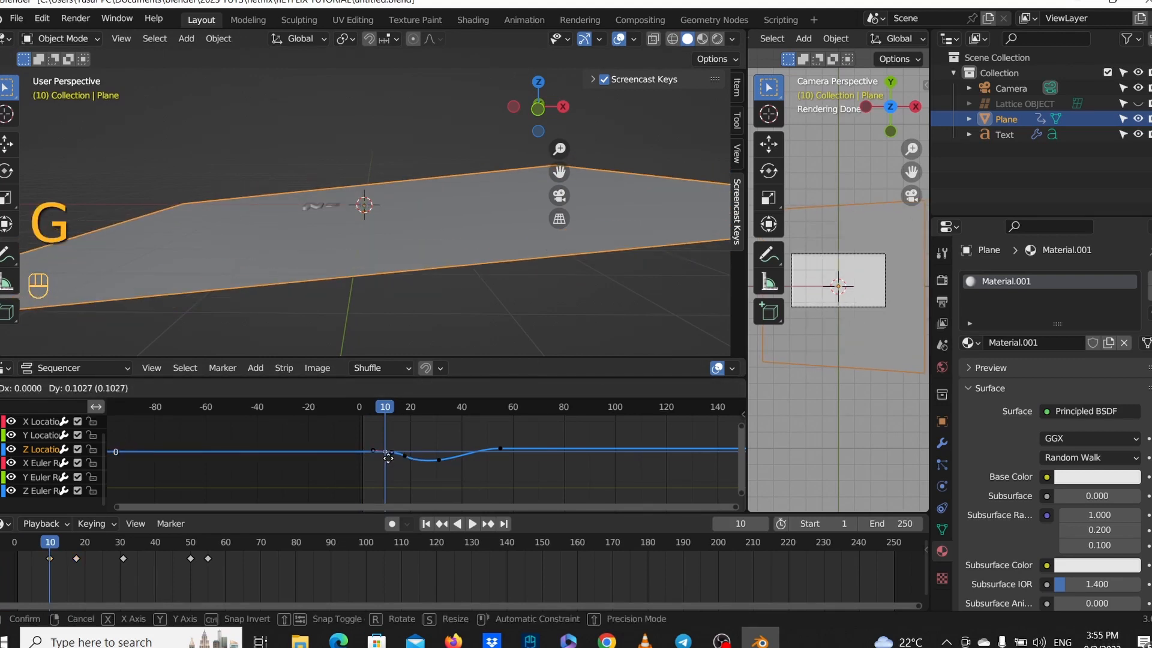
left_click(390, 459)
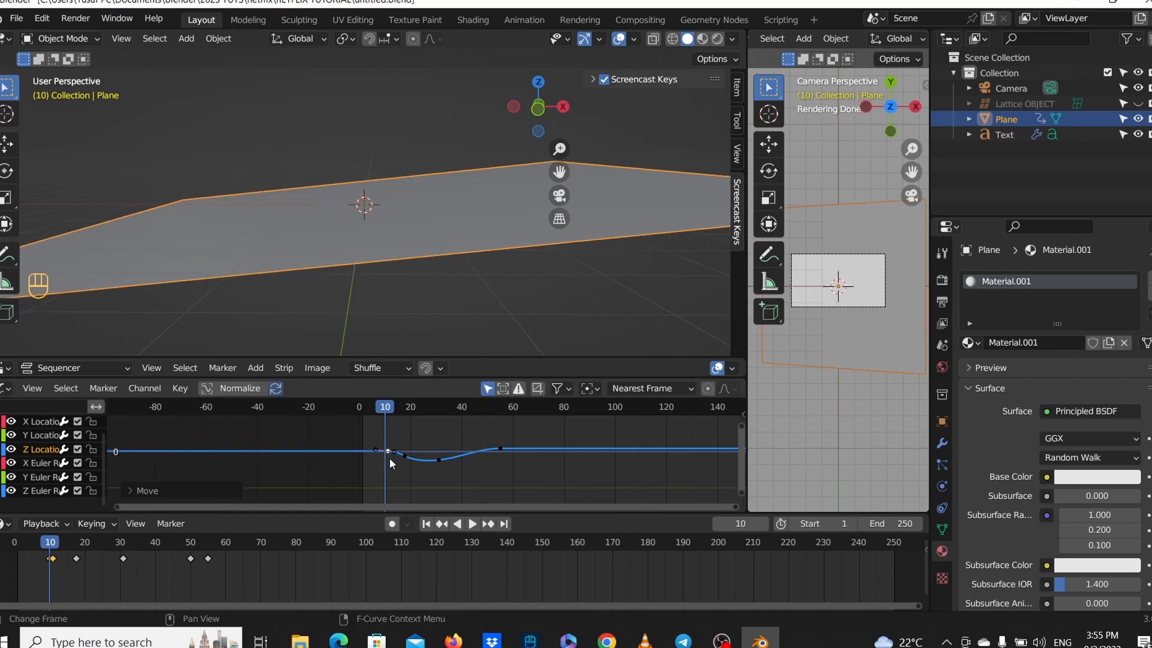
Replay the opening frames several times to check how the plane starts its drop past the text.
key("space")
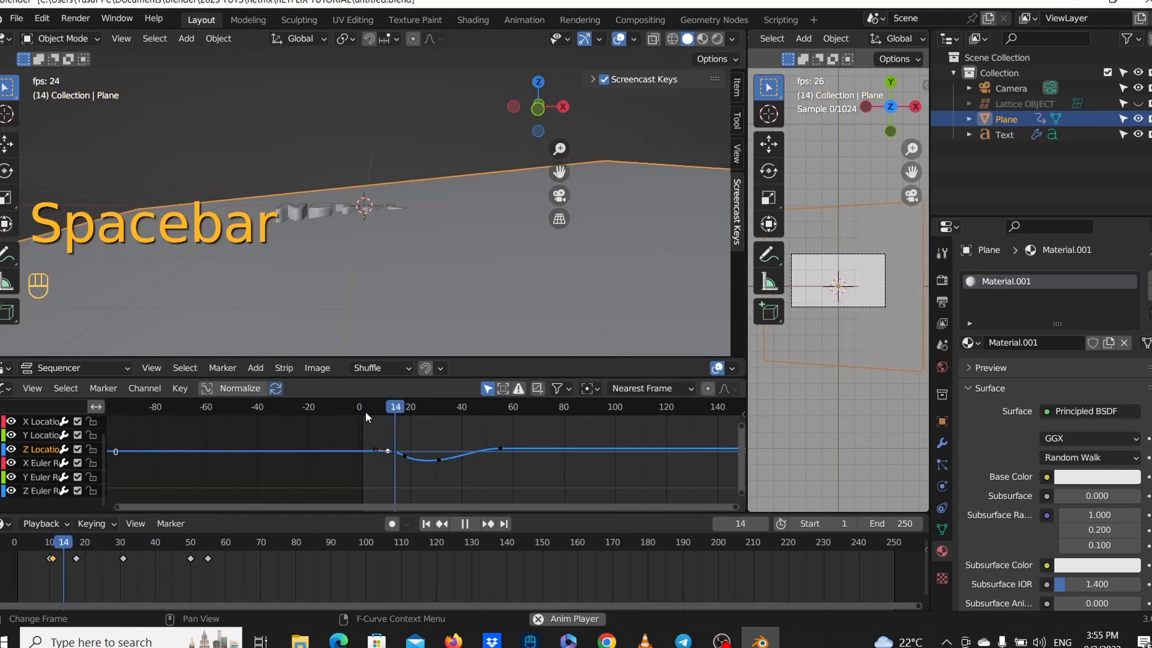
key("space")
key("space")
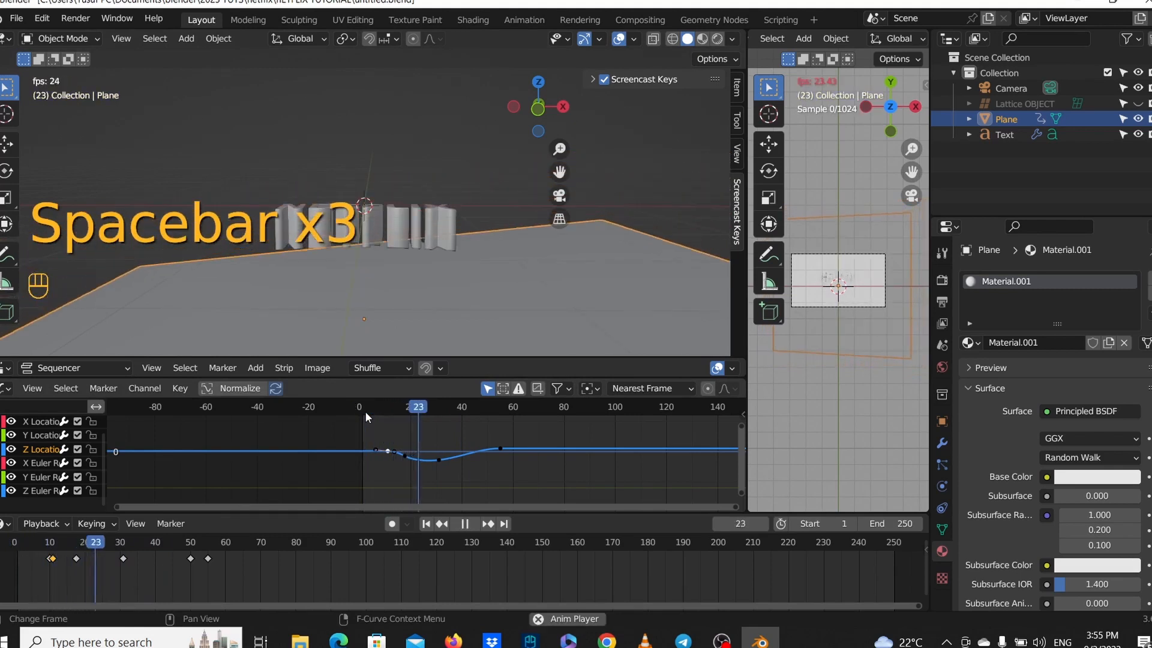
key("space")
left_click(365, 412)
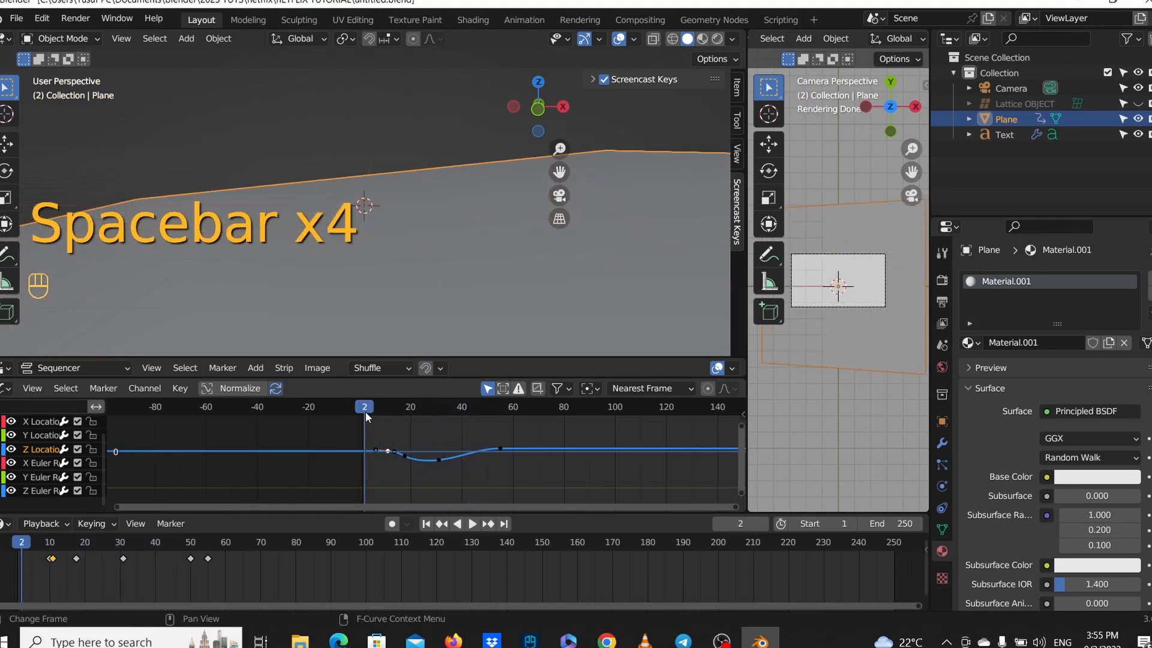
key("space")
key("space")
scroll(366, 412, "down", 1)
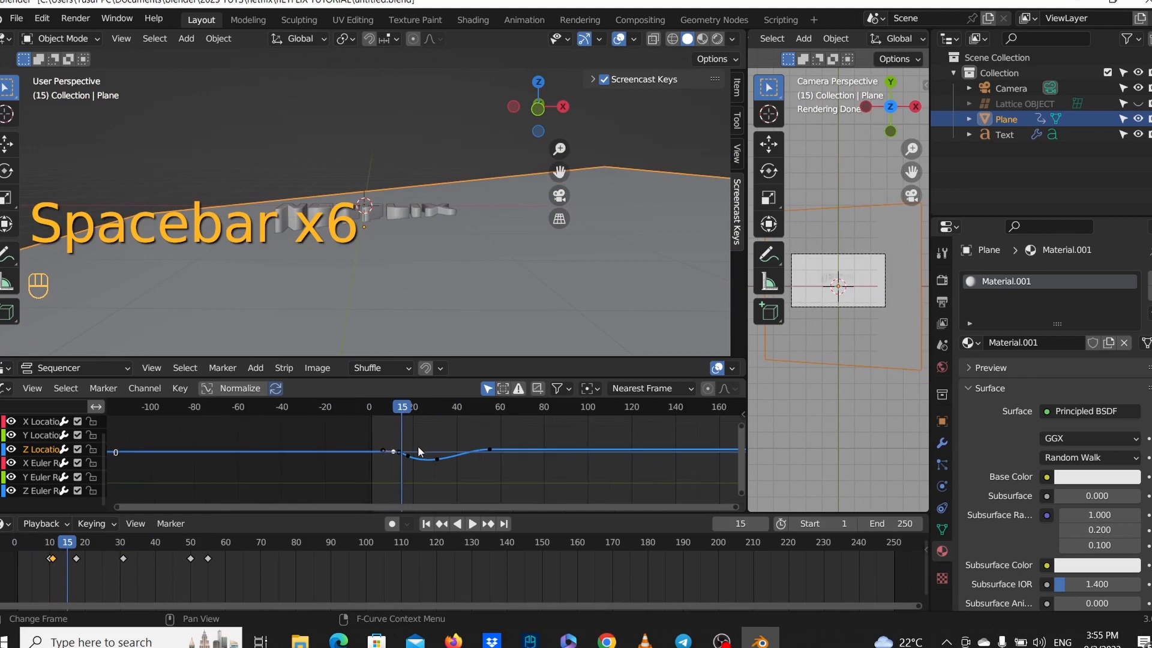
Rotate the handles of the frame 18 Z Location keyframe slightly and replay the animation from frame 0.
scroll(387, 447, "up", 4)
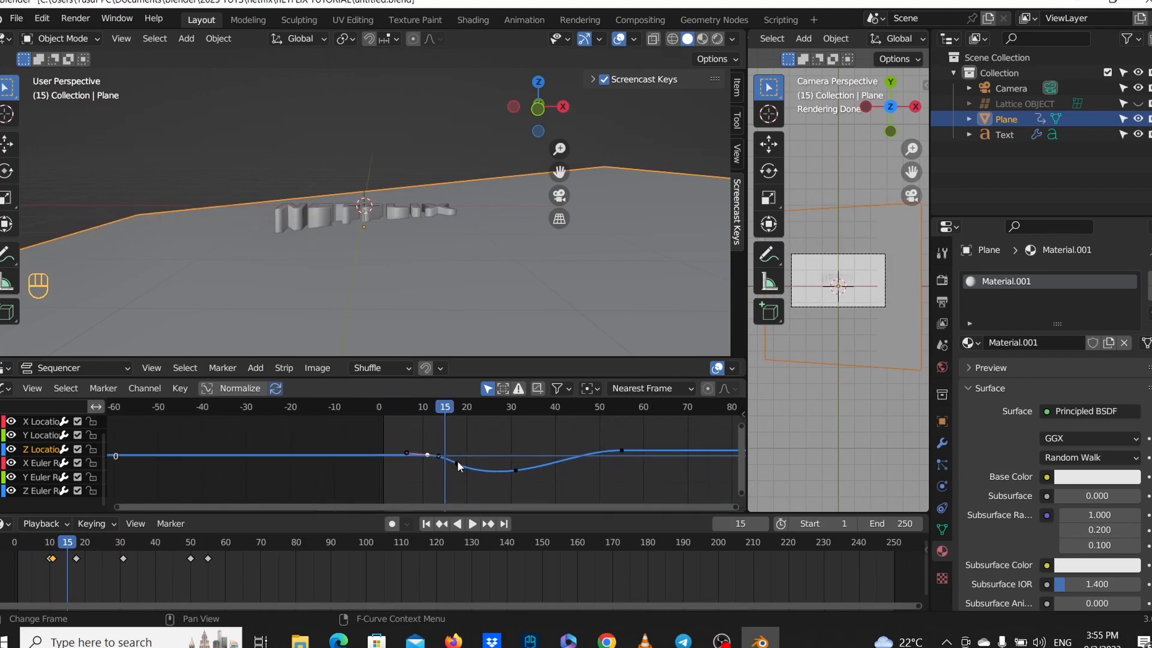
left_click(458, 462)
key("r")
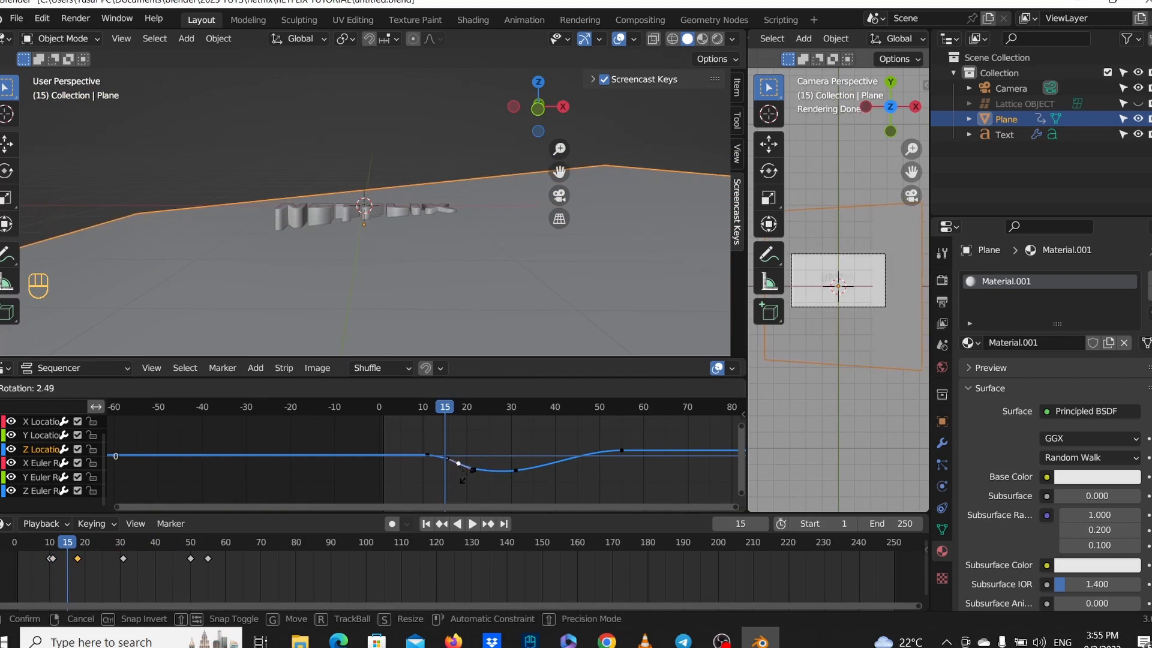
left_click(469, 479)
key("space")
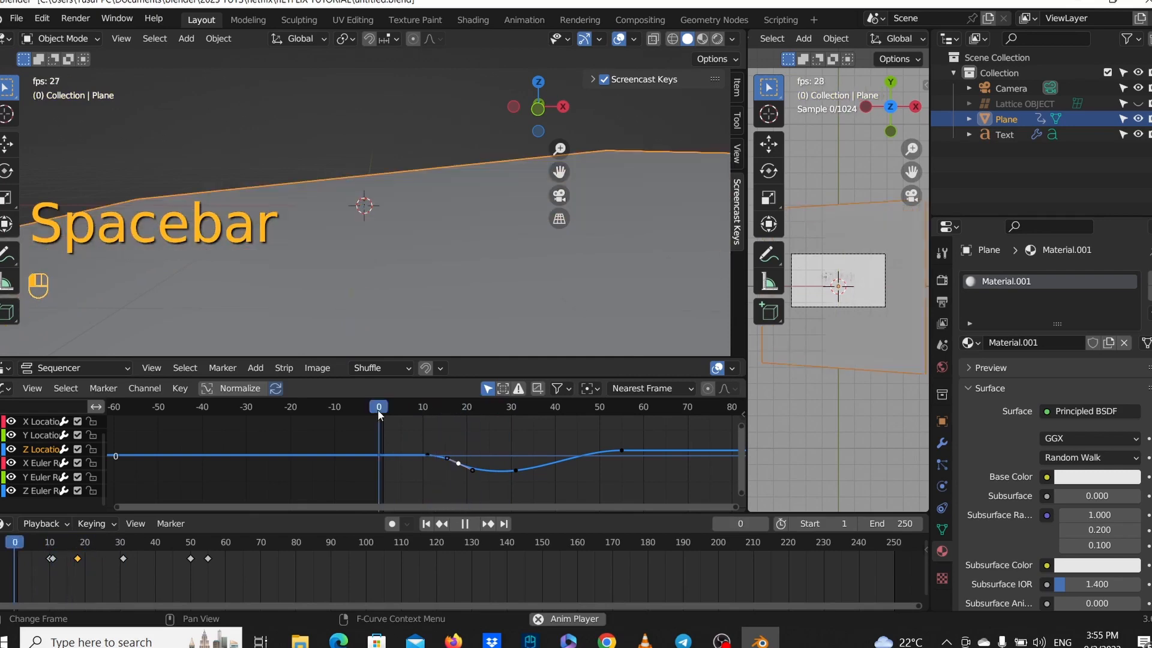
key("space")
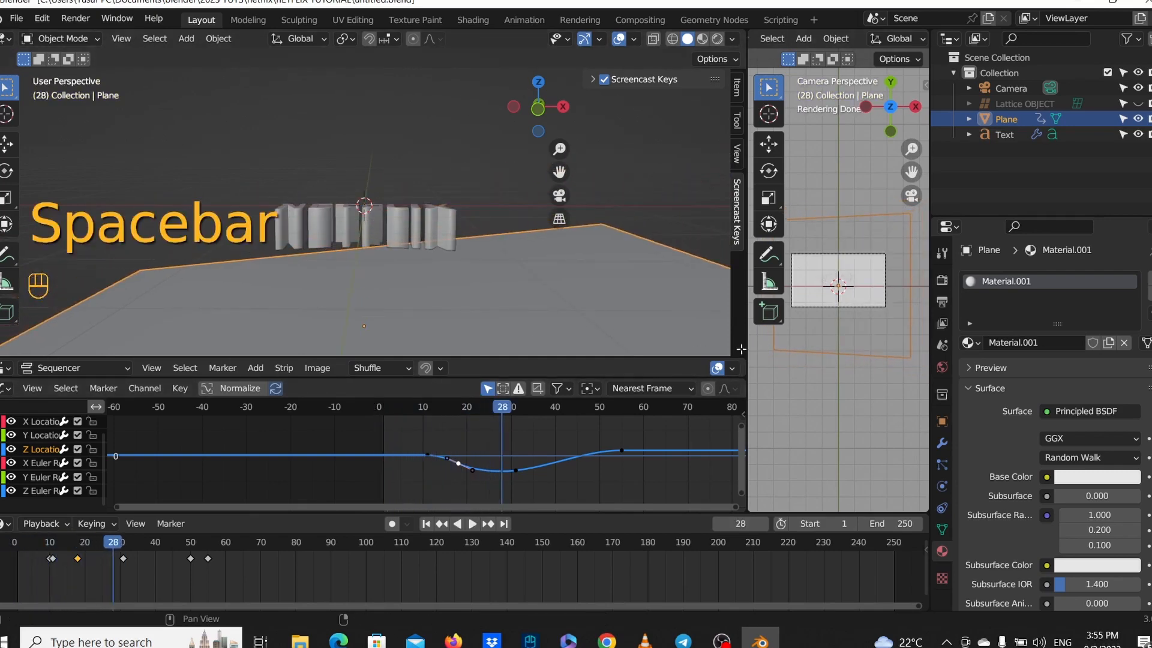
Widen and zoom the camera viewport around the text and switch it to Solid shading.
left_click_drag(749, 352, 555, 353)
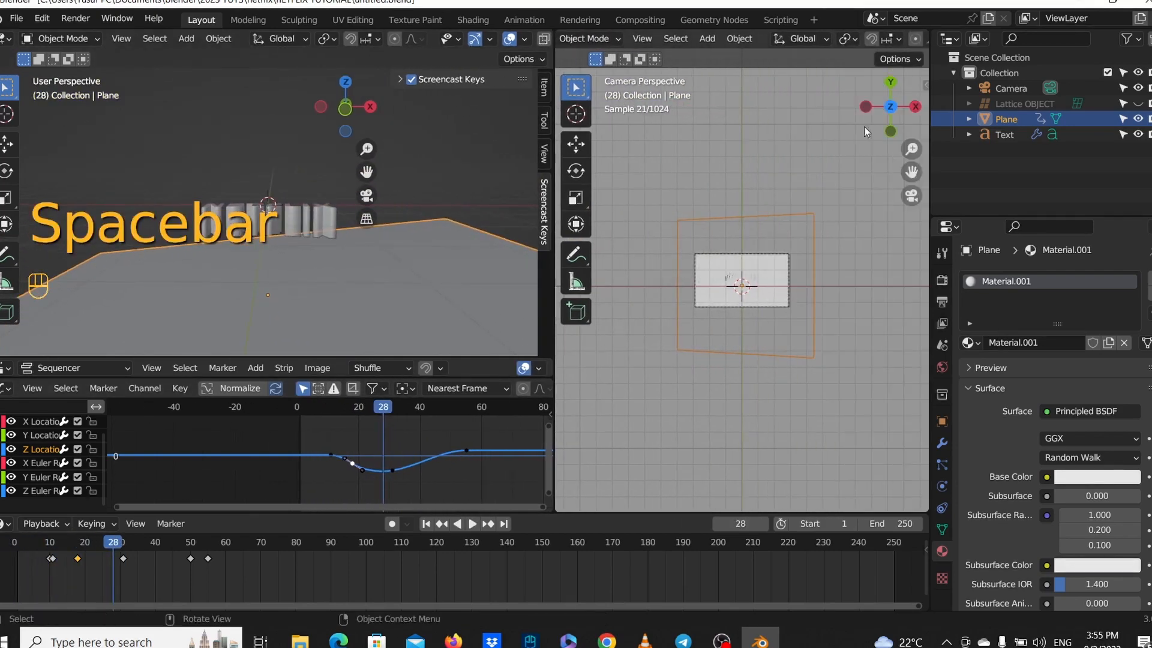
scroll(779, 194, "up", 3)
scroll(826, 171, "up", 3)
scroll(884, 42, "down", 8)
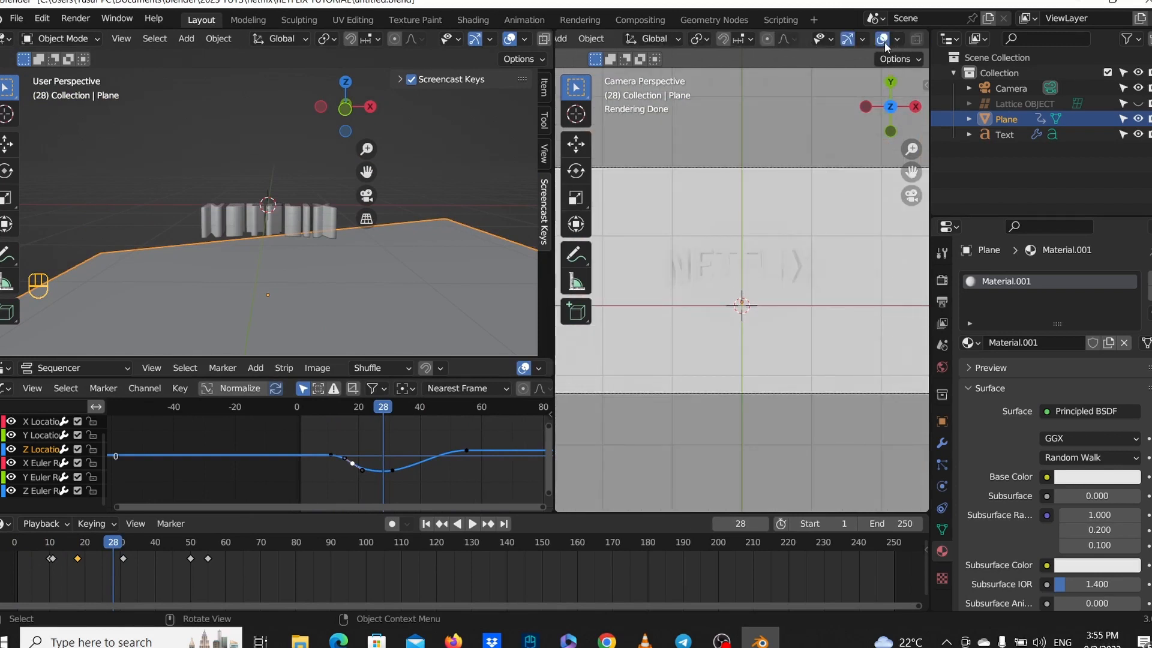
left_click(853, 39)
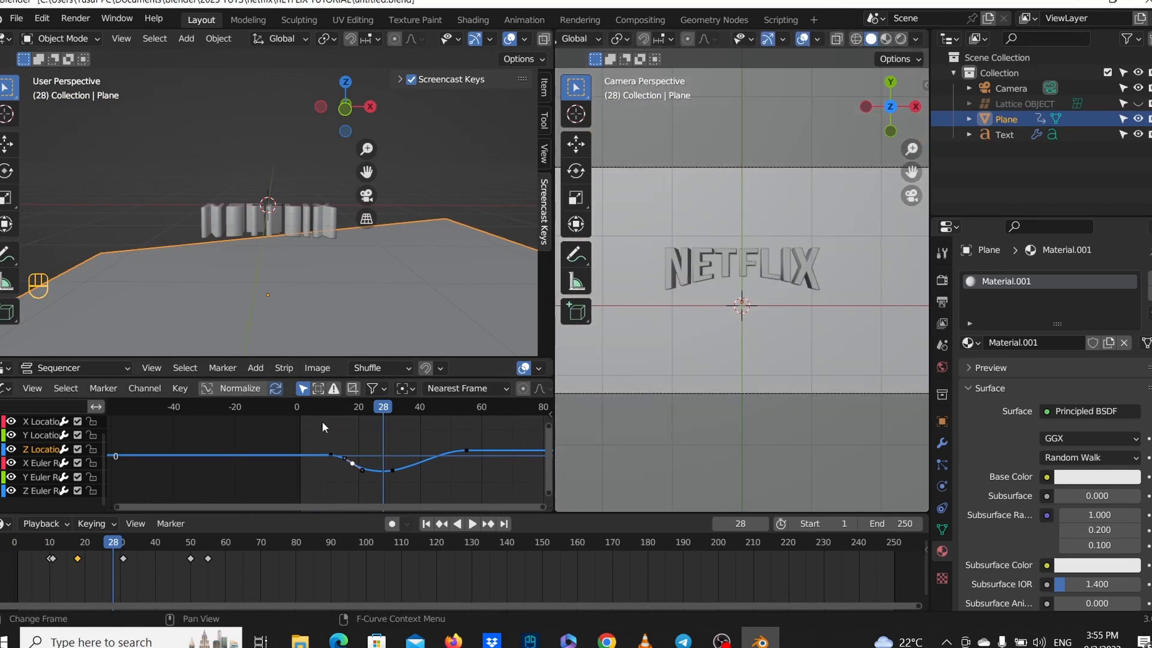
Play the animation repeatedly from the start to check how the NETFLIX text emerges in the camera view.
left_click_drag(322, 409, 303, 409)
key("space")
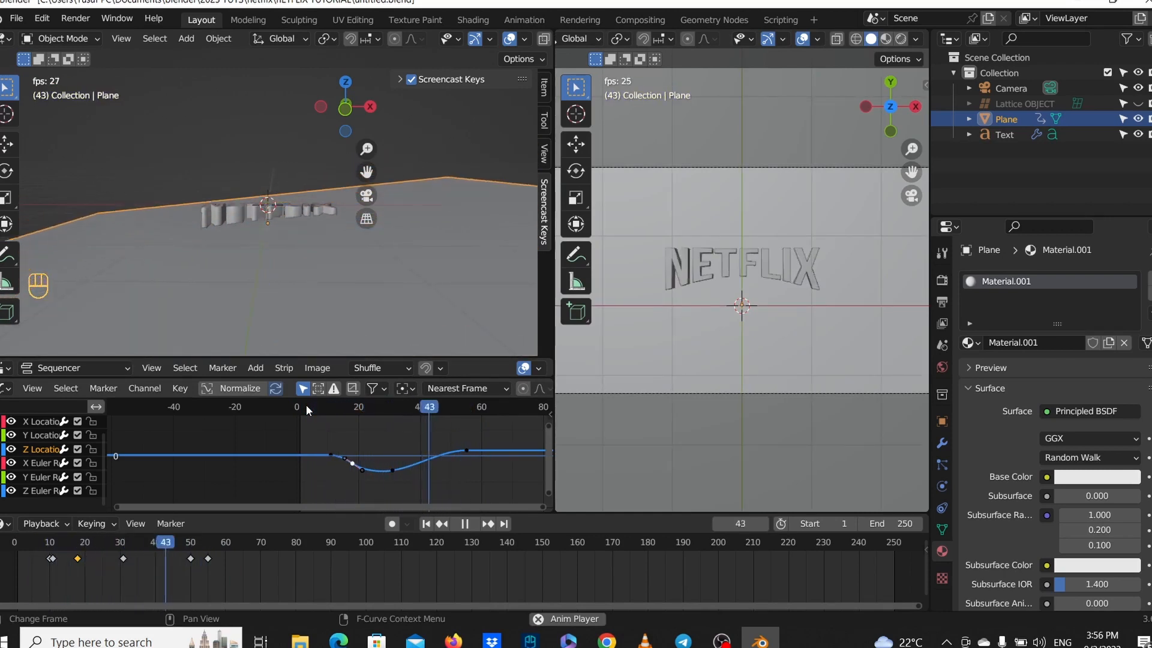
key("space")
key("space")
key("space")
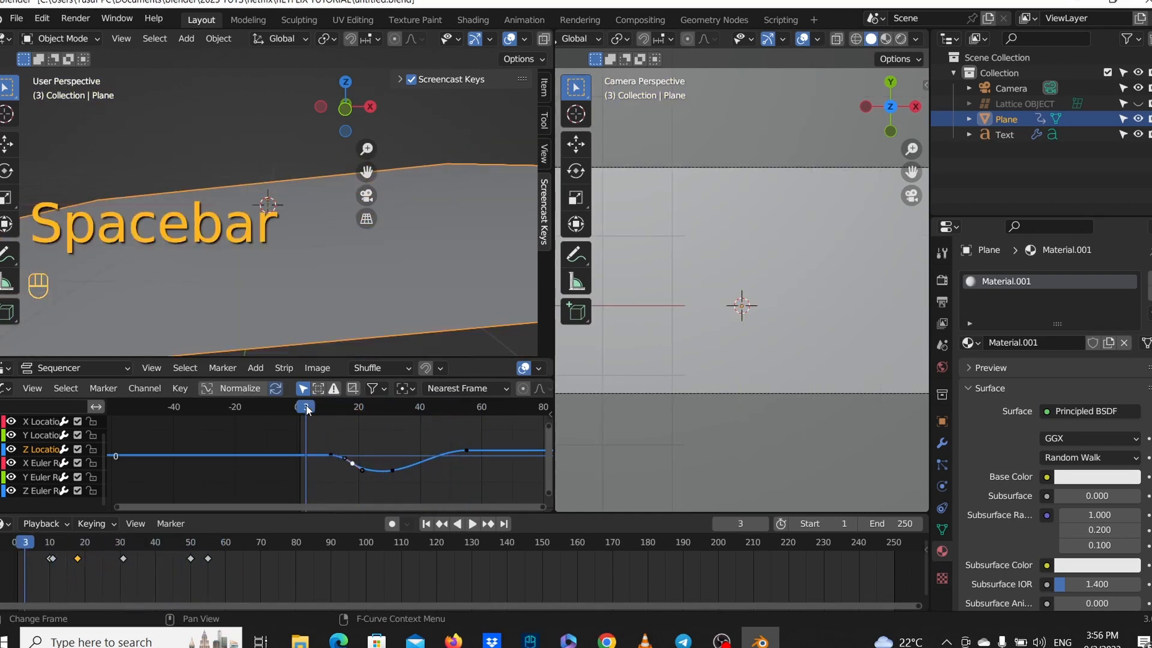
key("space")
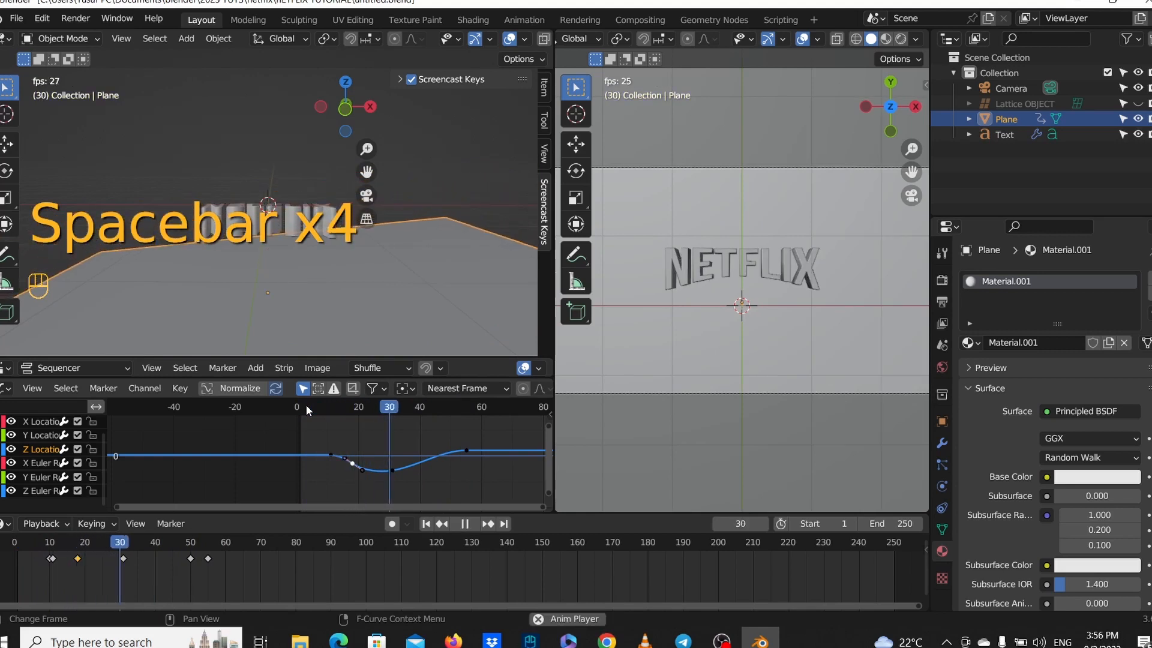
key("space")
key("space")
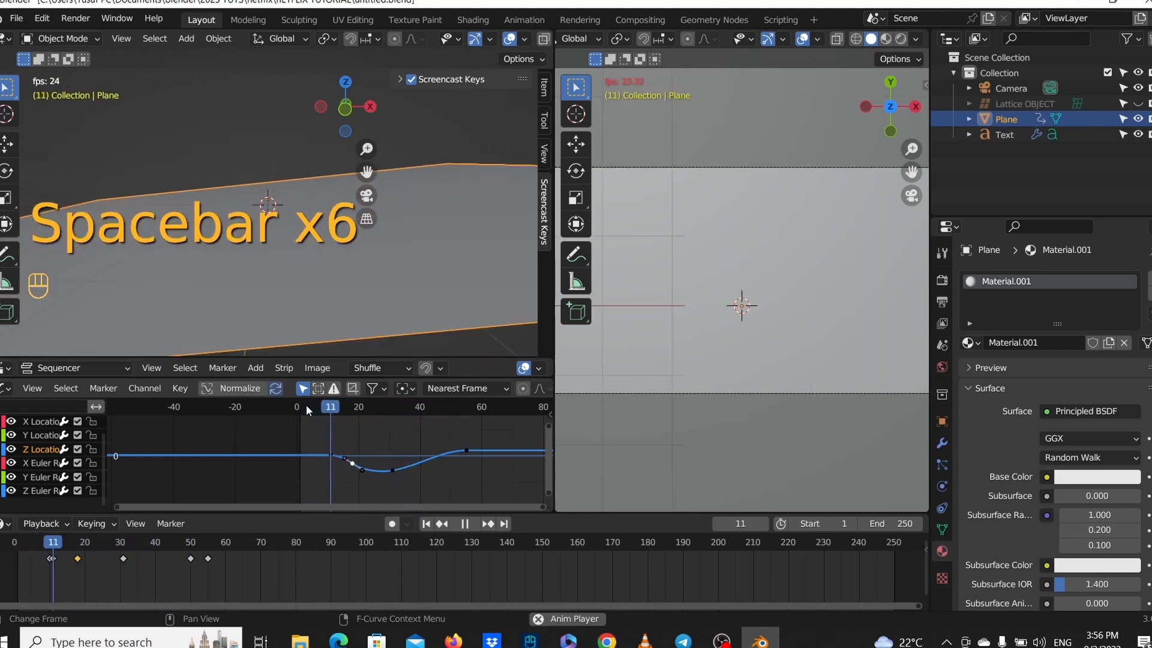
key("space")
Select the plane's Y Euler Rotation channel and examine its curve in the graph.
left_click(471, 448)
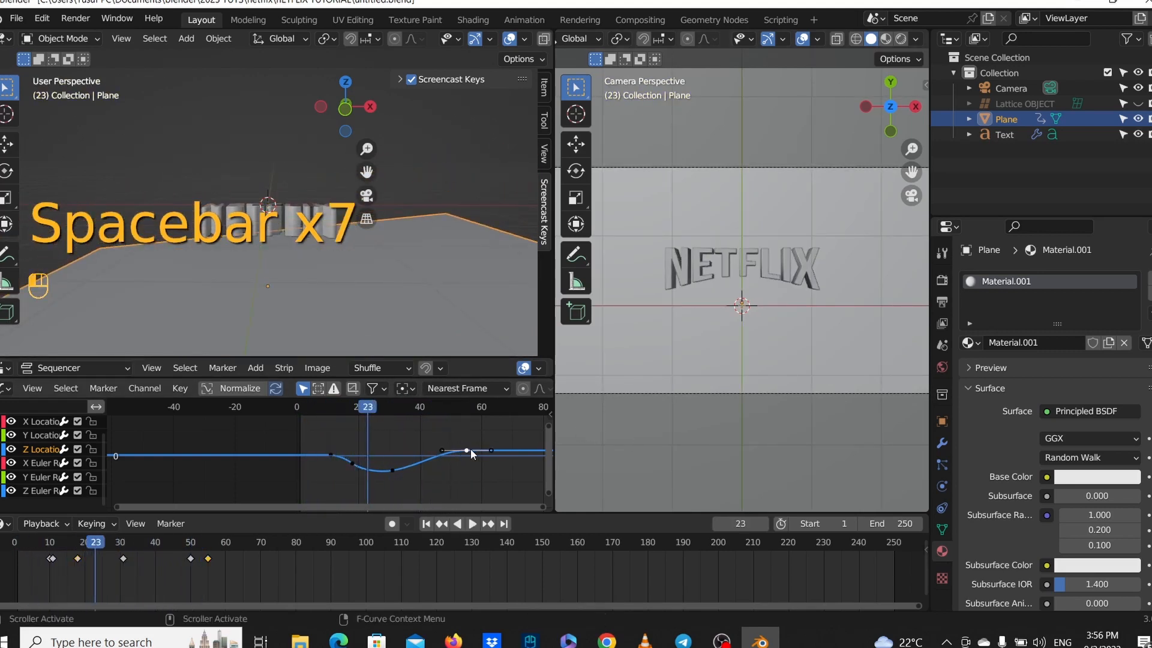
scroll(438, 461, "down", 4)
middle_click_drag(444, 457, 466, 416)
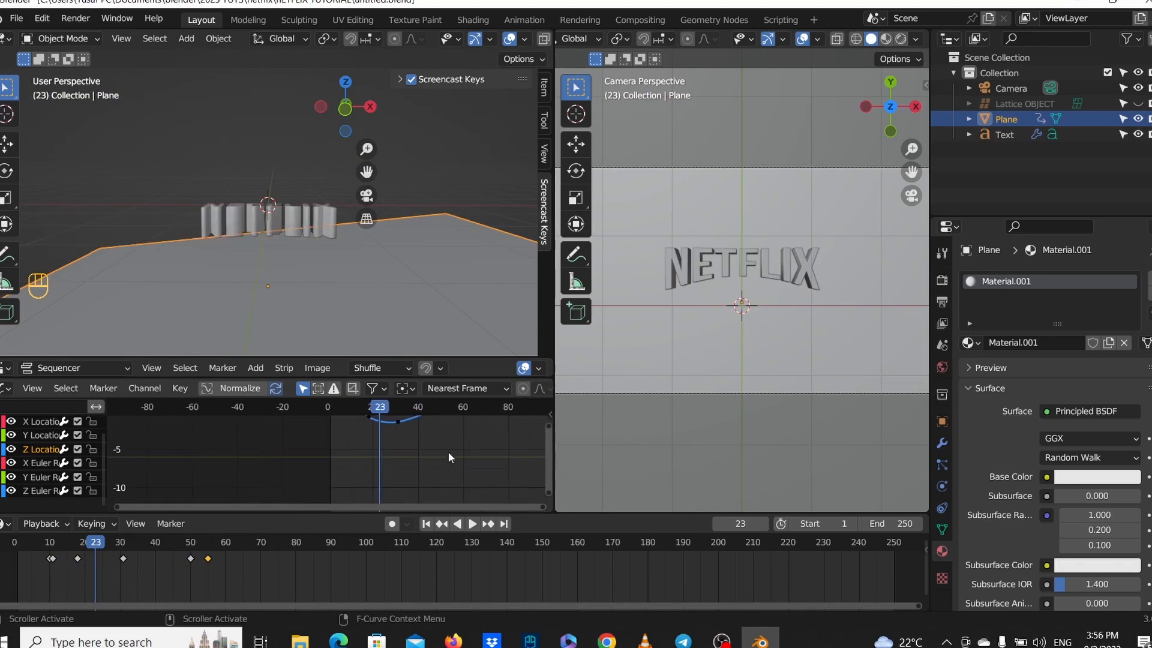
left_click(41, 479)
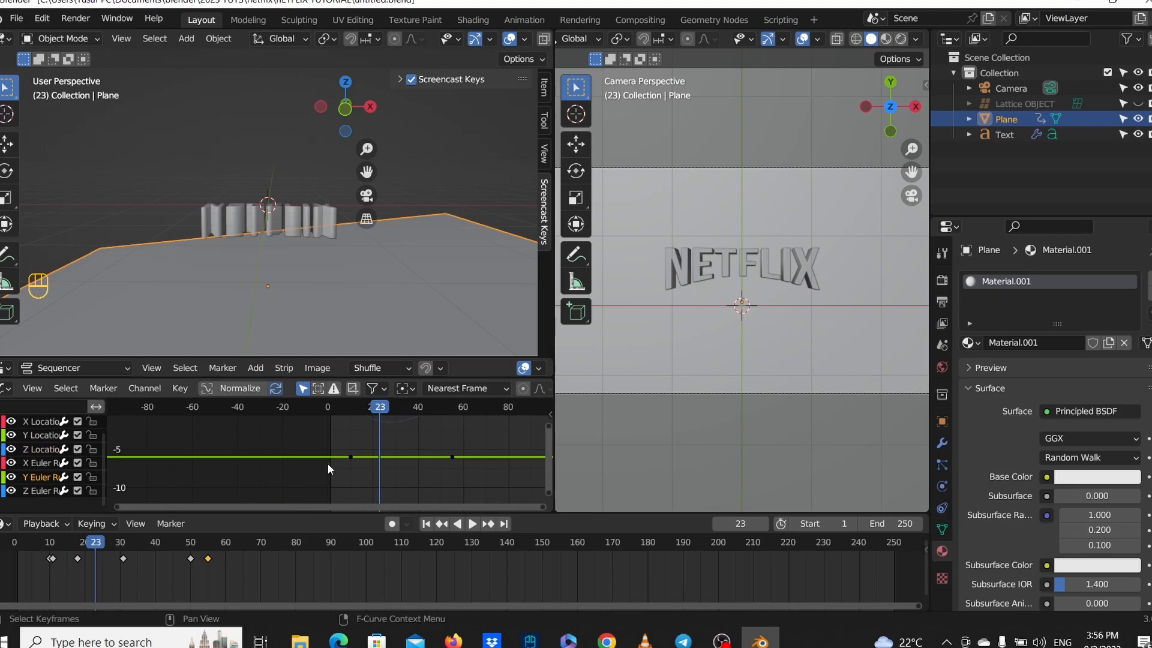
scroll(401, 459, "up", 1)
scroll(402, 477, "down", 2)
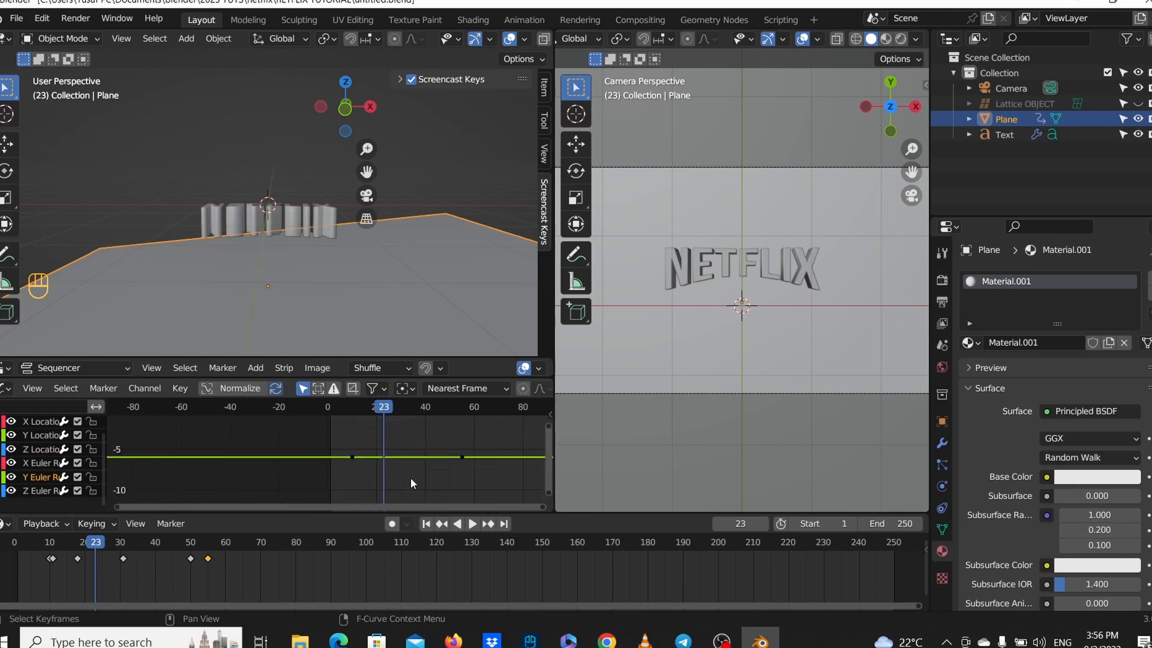
scroll(411, 477, "up", 7)
middle_click_drag(415, 473, 267, 401)
scroll(420, 489, "up", 3)
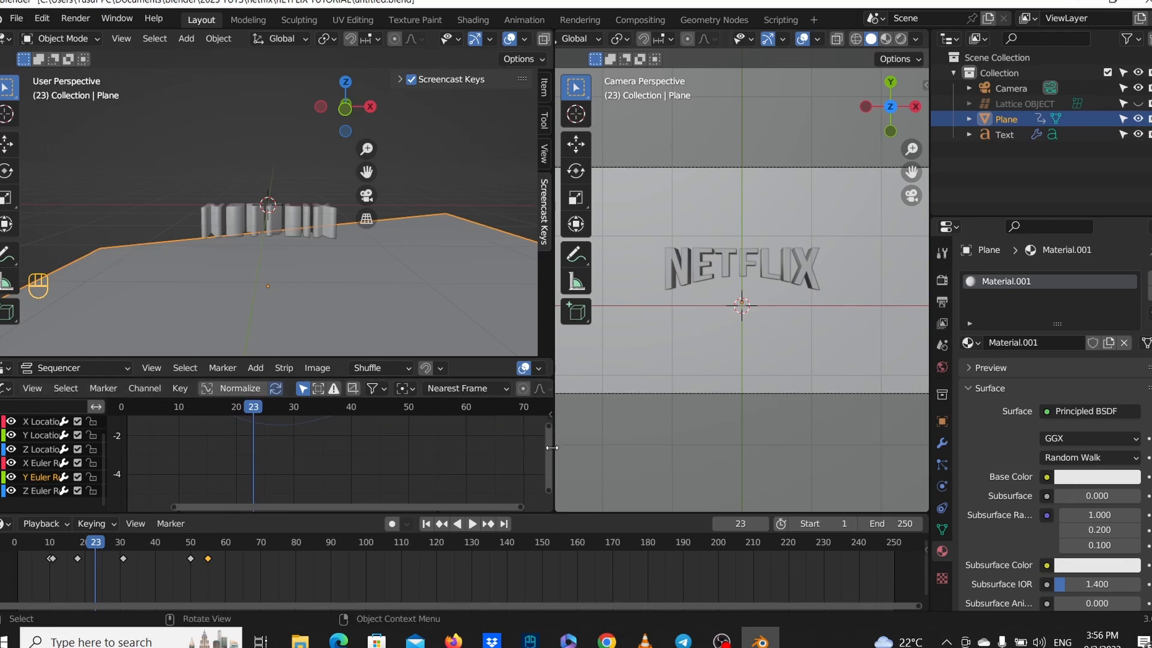
Widen the graph editor beside the camera viewport and set the current frame to 41.
left_click_drag(552, 447, 720, 449)
scroll(539, 459, "down", 2)
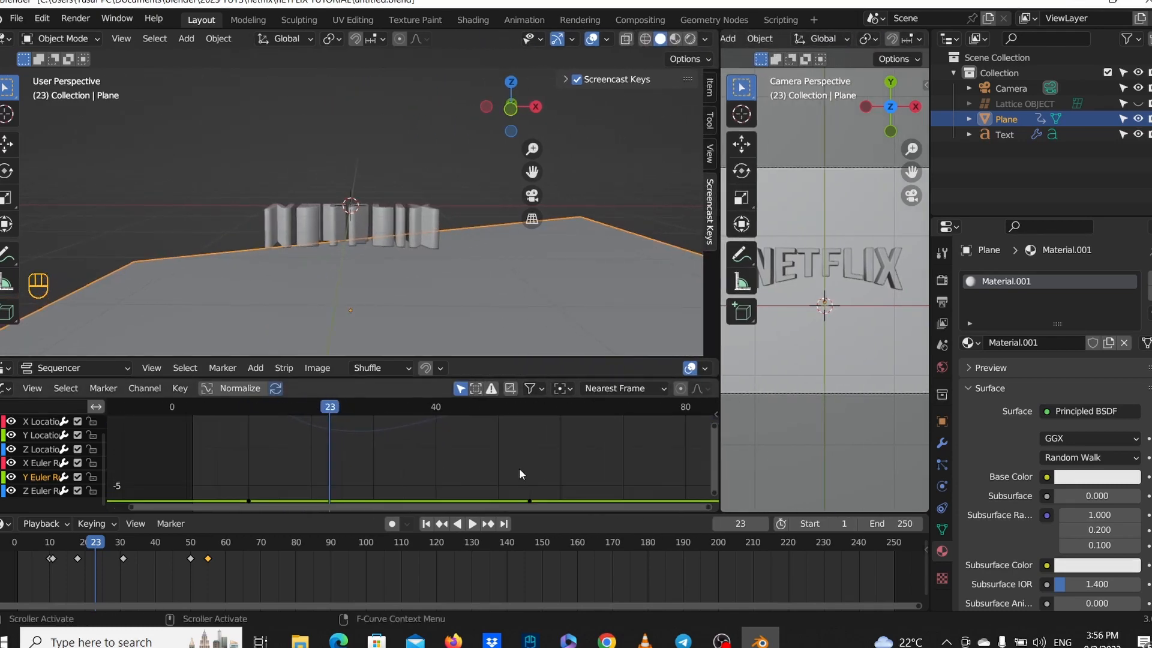
left_click_drag(388, 409, 441, 408)
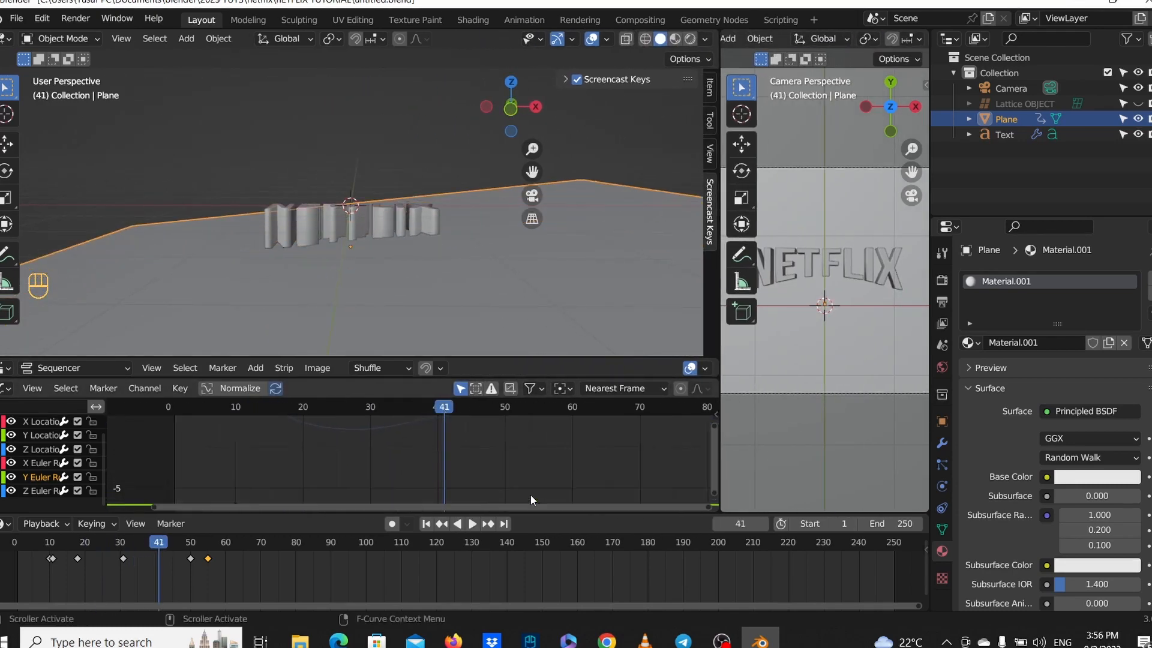
scroll(530, 494, "up", 2)
scroll(539, 471, "down", 2)
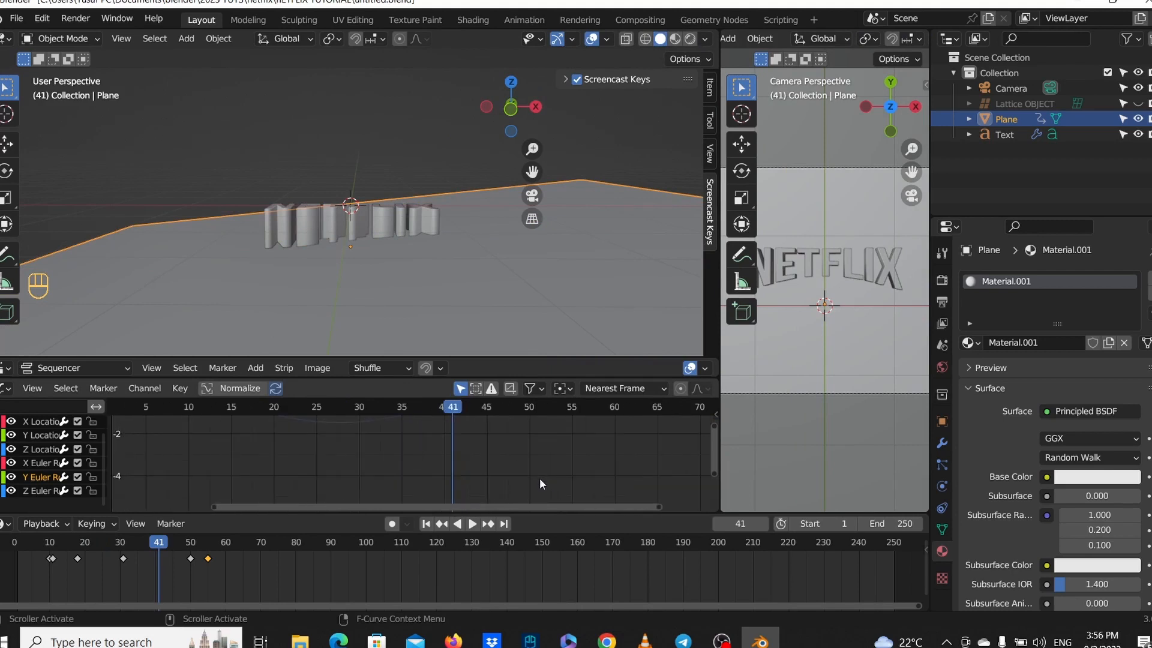
Move the last Y Euler Rotation keyframe up to just below zero and one frame earlier, to frame 54.
left_click(521, 496)
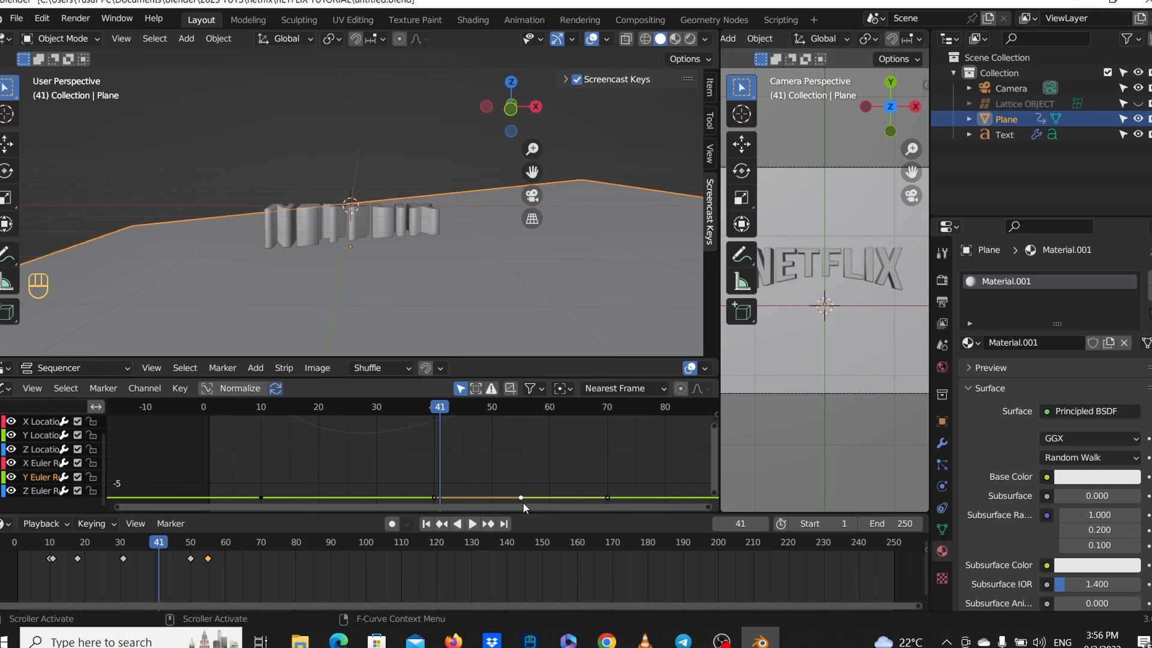
key("g")
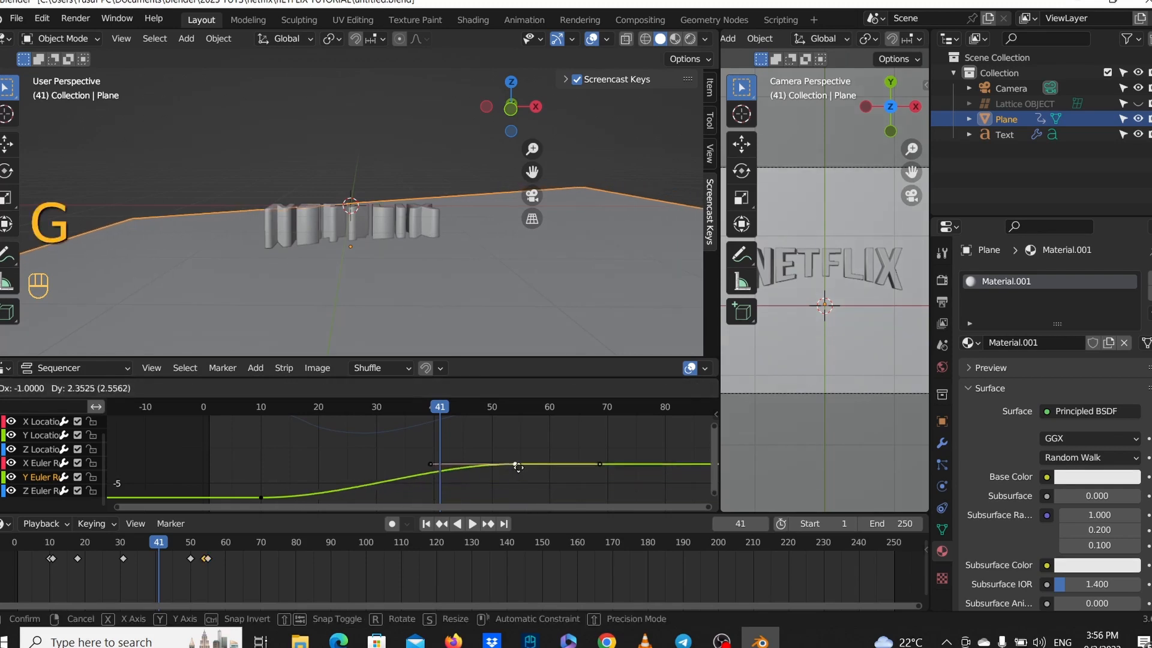
left_click(516, 431)
scroll(516, 437, "up", 2)
scroll(516, 439, "down", 4)
middle_click_drag(516, 446, 510, 488)
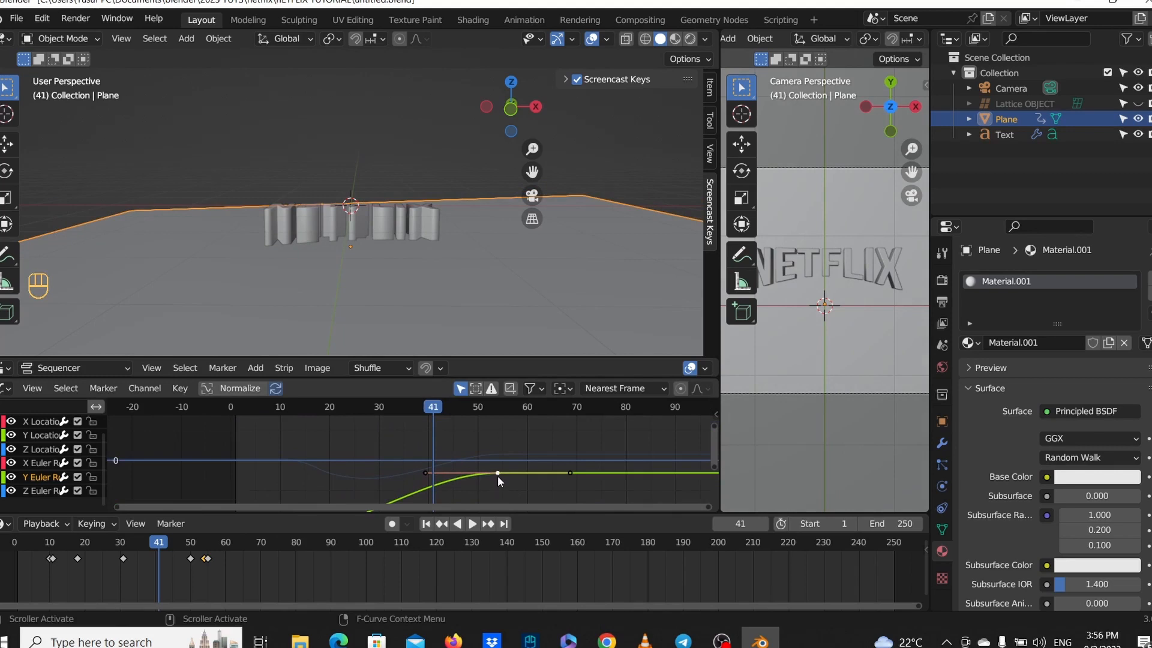
Reselect the Y Euler Rotation channel and move its last keyframe slightly above zero, at frame 55.
left_click(455, 464)
scroll(454, 463, "up", 2)
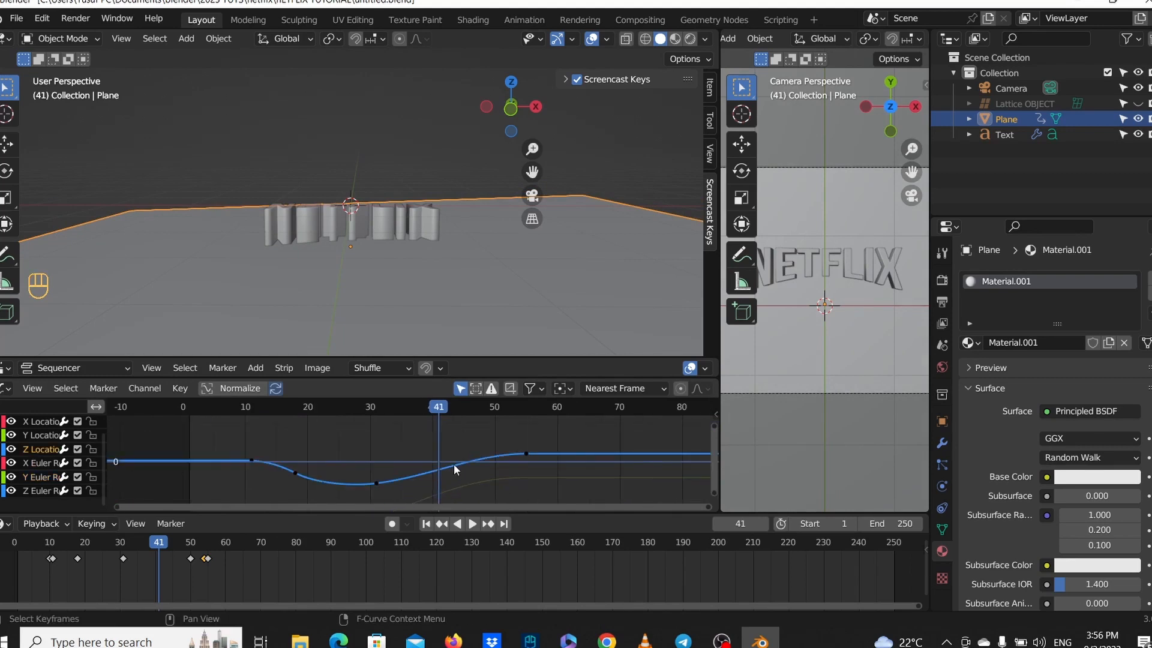
scroll(516, 473, "down", 2)
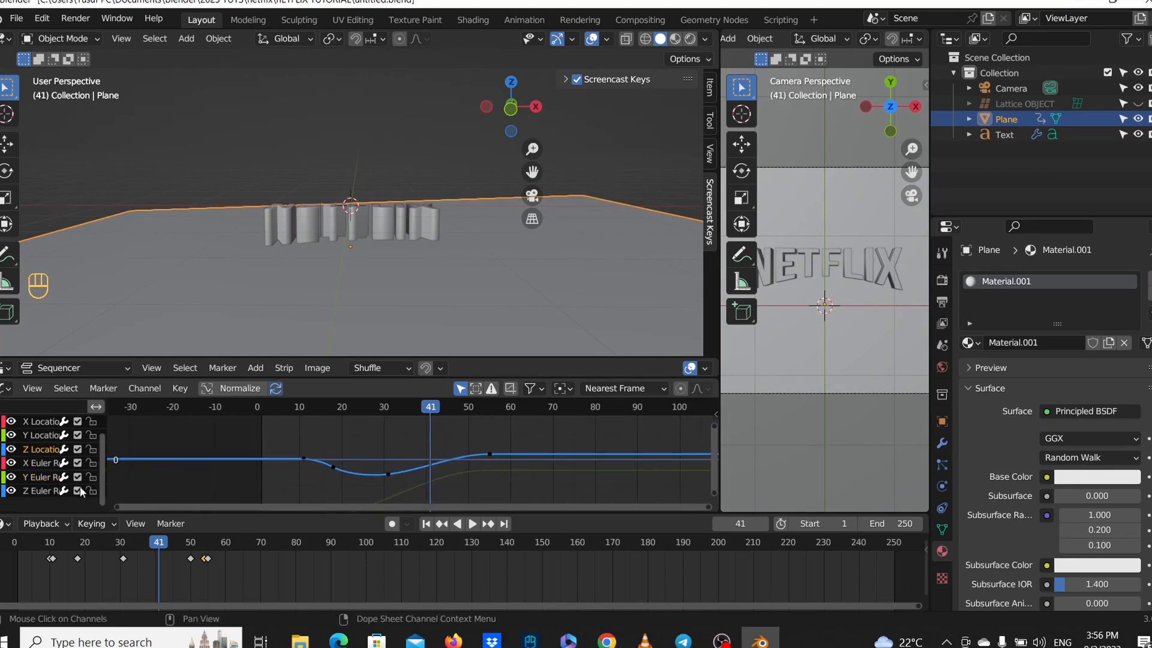
left_click(34, 478)
key("g")
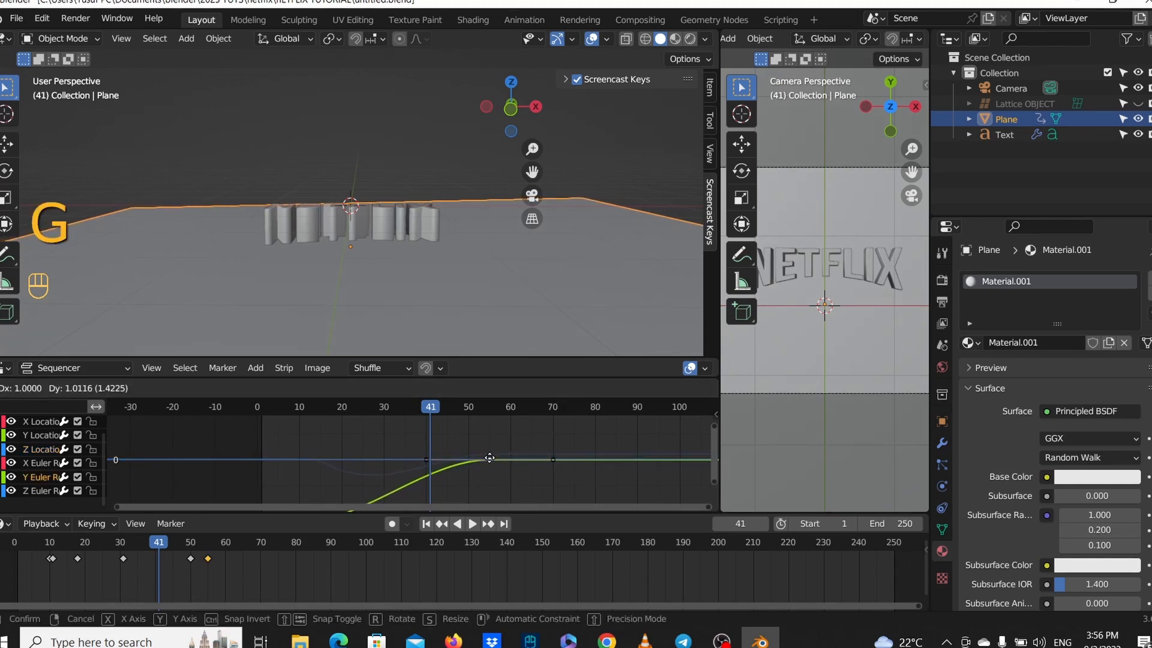
left_click(488, 455)
scroll(528, 465, "up", 5)
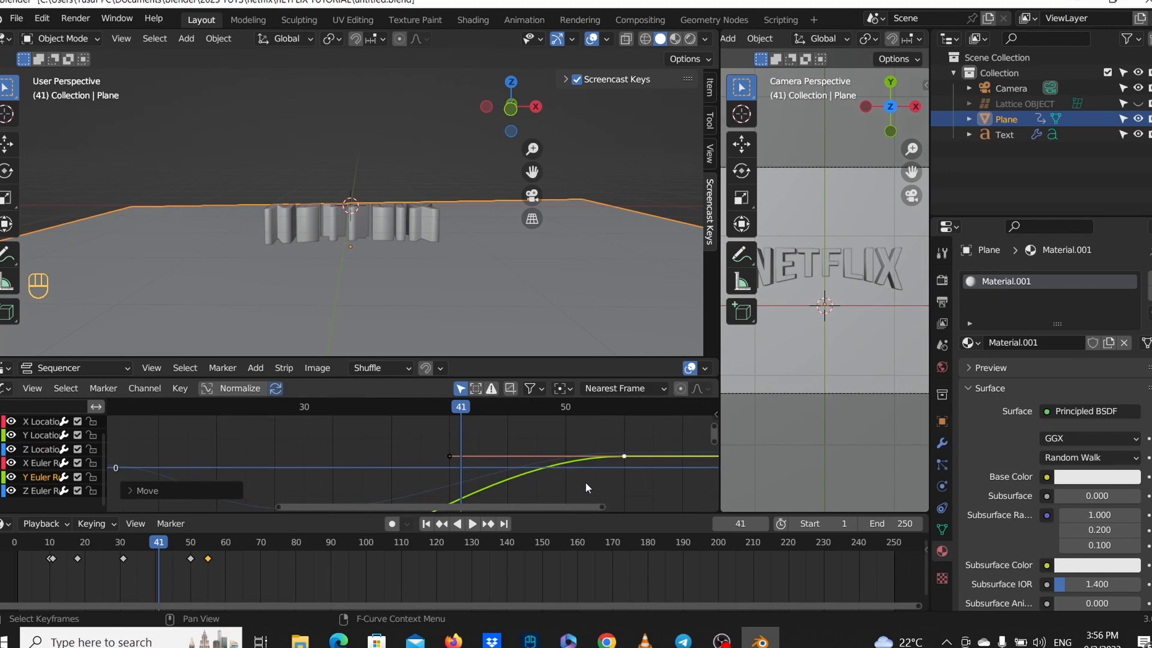
middle_click_drag(585, 481, 487, 477)
scroll(510, 474, "down", 5)
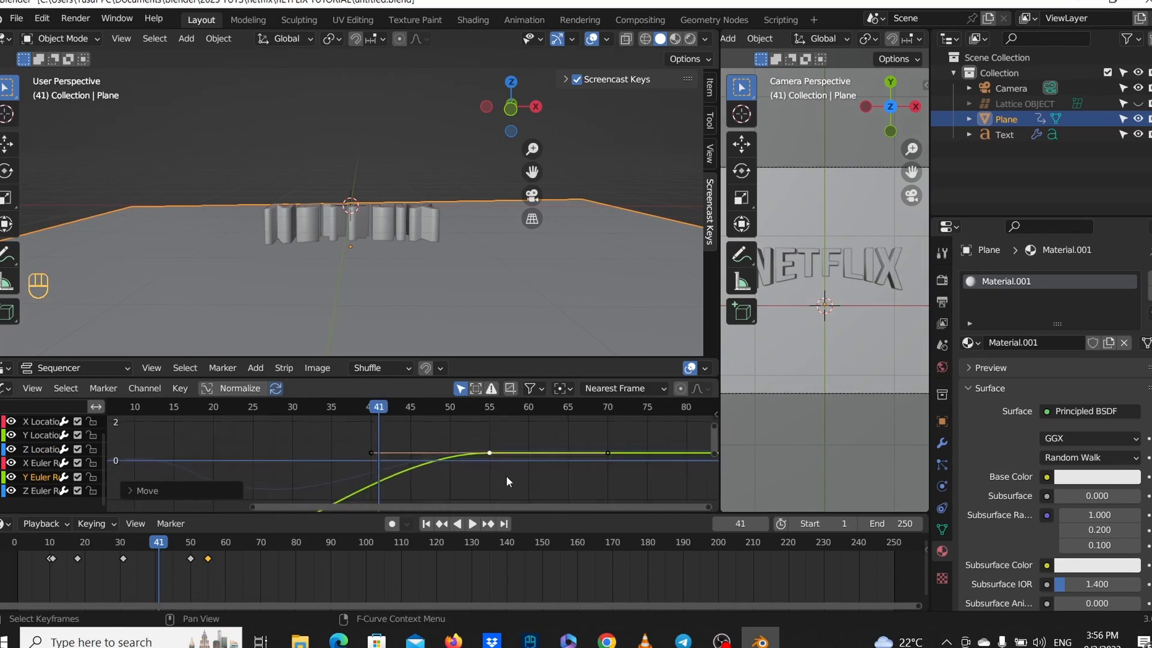
Play the animation from the start in short bursts to check how the tilting plane passes the NETFLIX text.
scroll(489, 308, "down", 5)
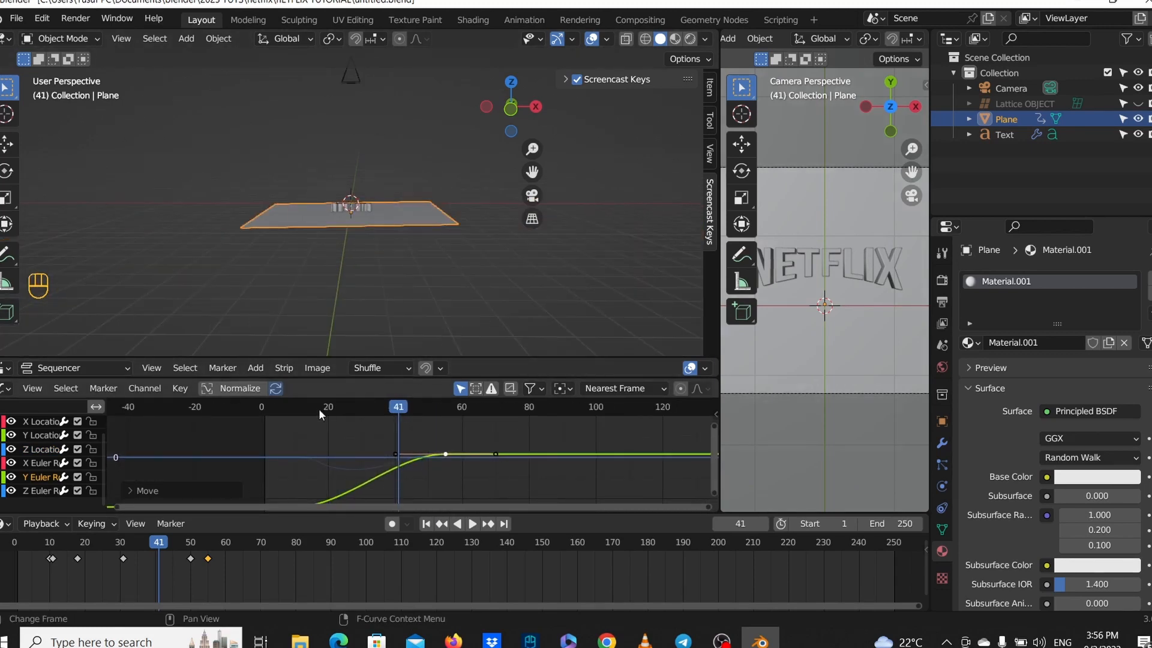
left_click_drag(318, 409, 250, 407)
key("space")
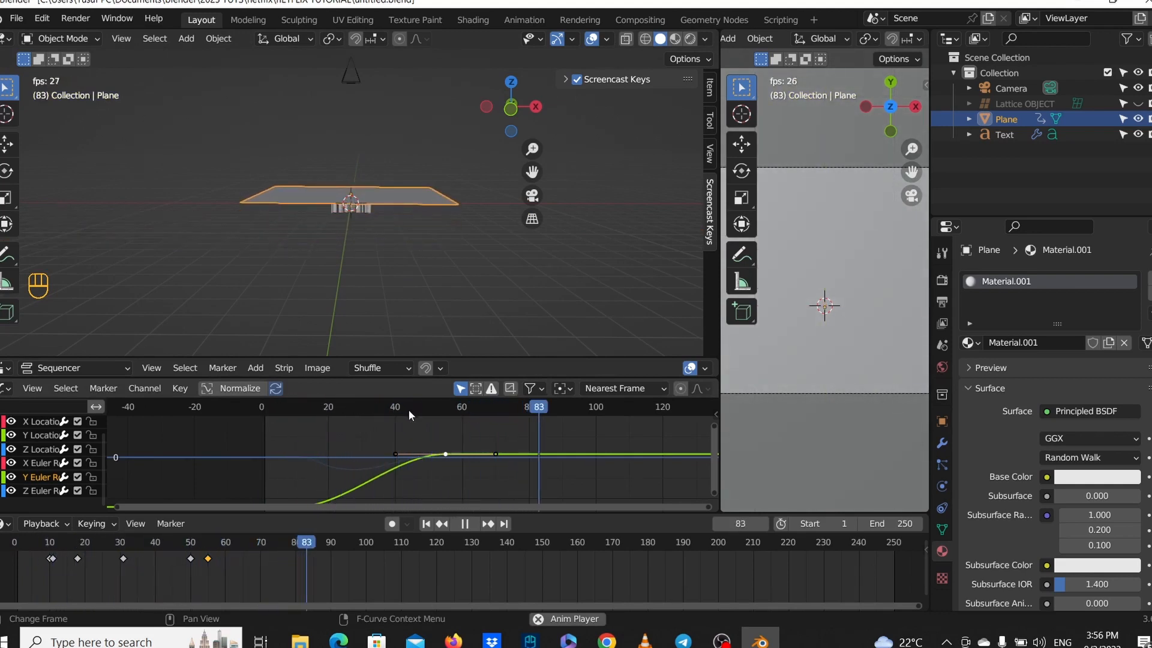
key("space")
left_click_drag(282, 406, 262, 408)
key("space")
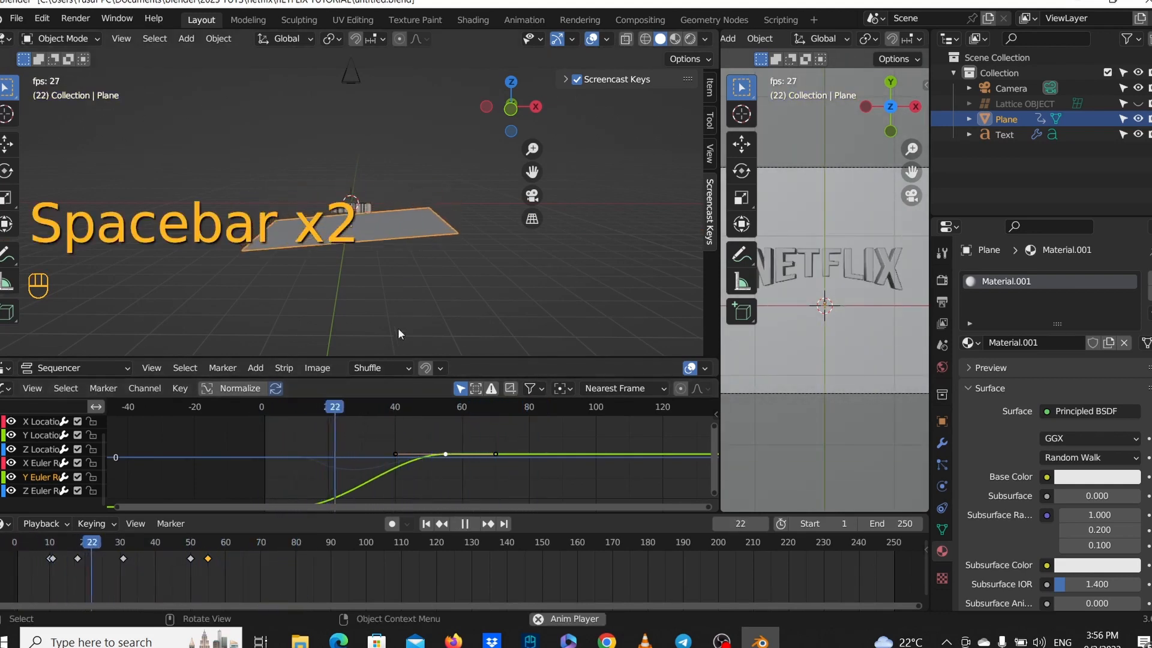
key("space")
key("space")
key("space")
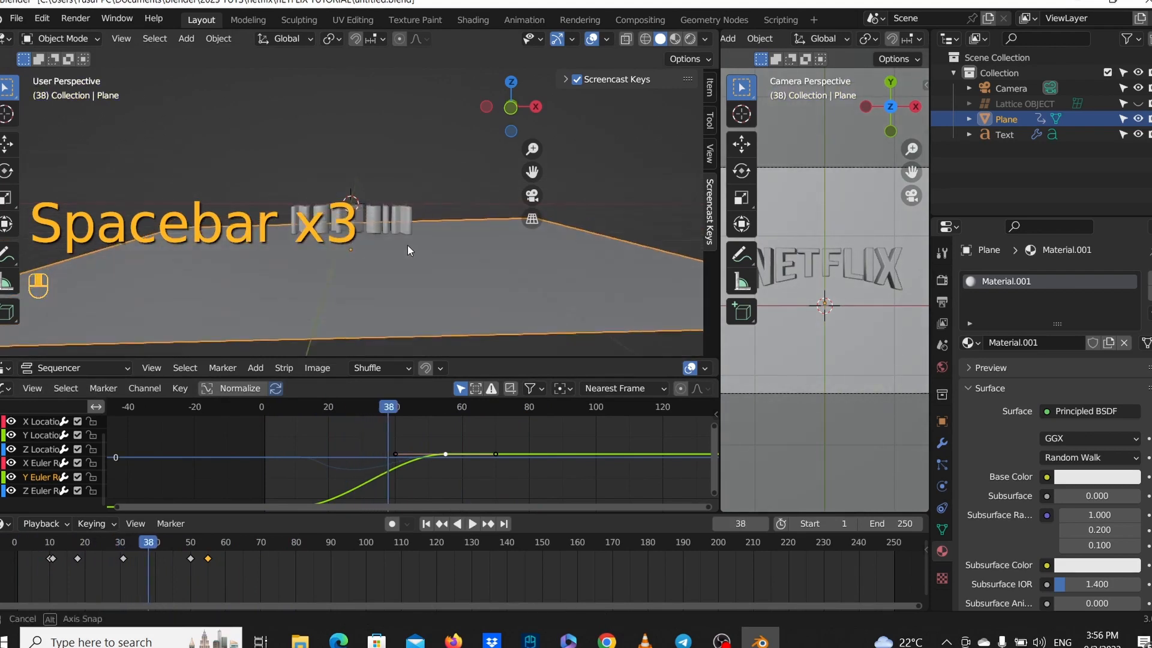
key("space")
key("space")
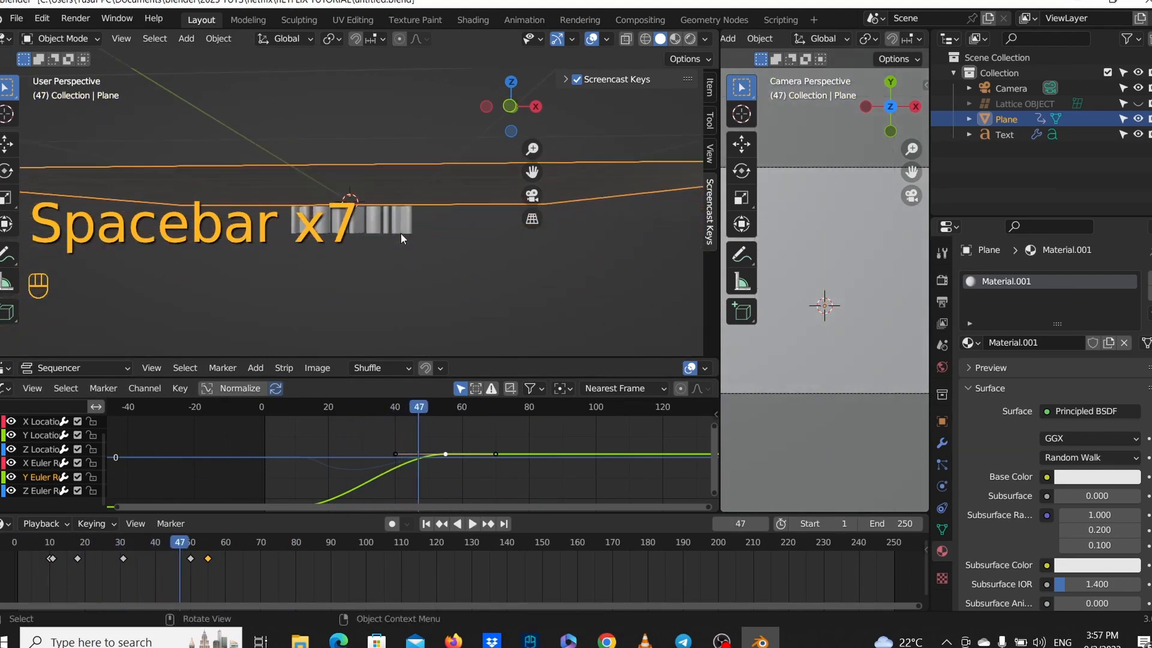
key("space")
Show the Z Location curve and replay up to frame 47 in short bursts to examine when the plane covers the text.
scroll(487, 412, "down", 1)
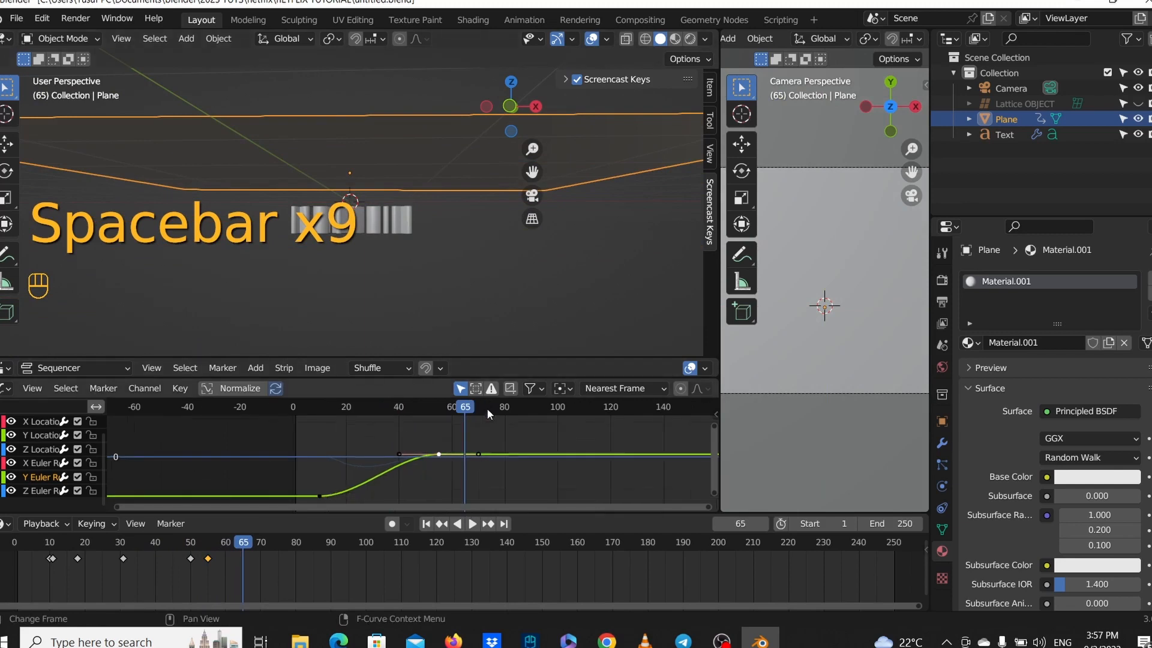
scroll(431, 459, "down", 1)
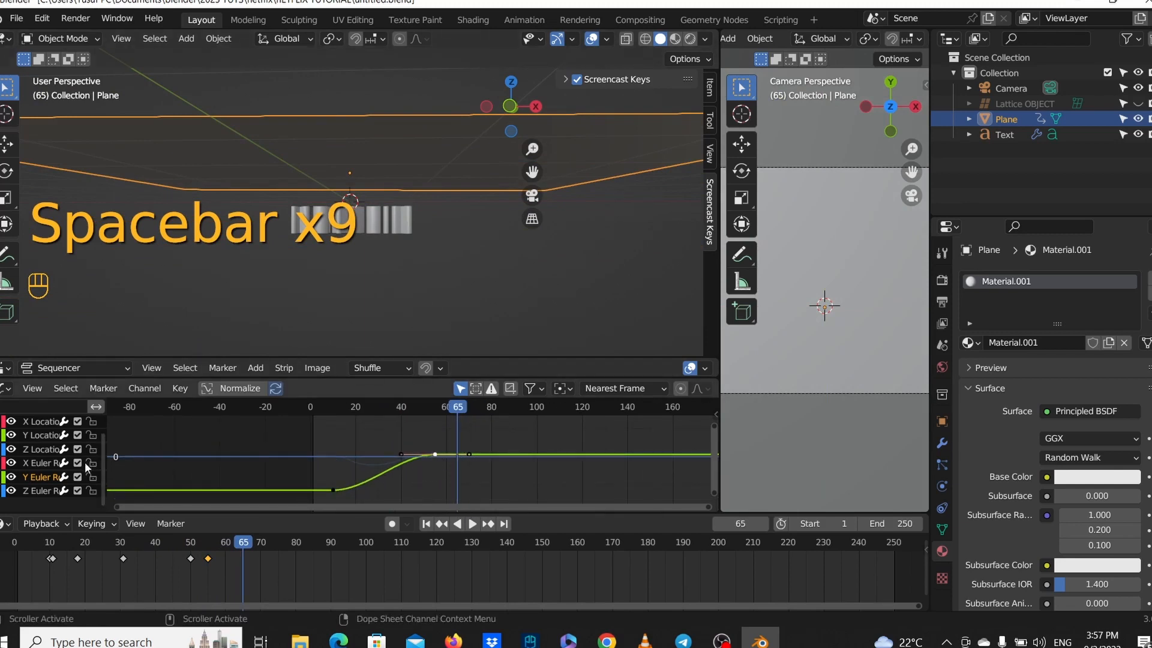
left_click(45, 449)
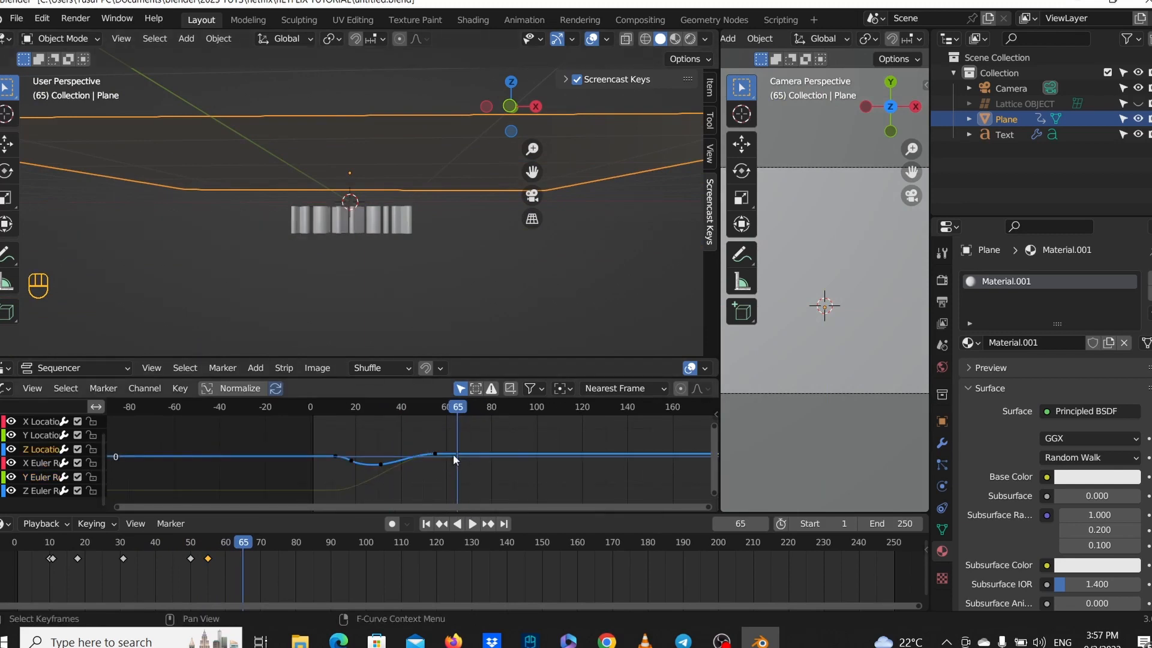
left_click_drag(455, 412, 371, 413)
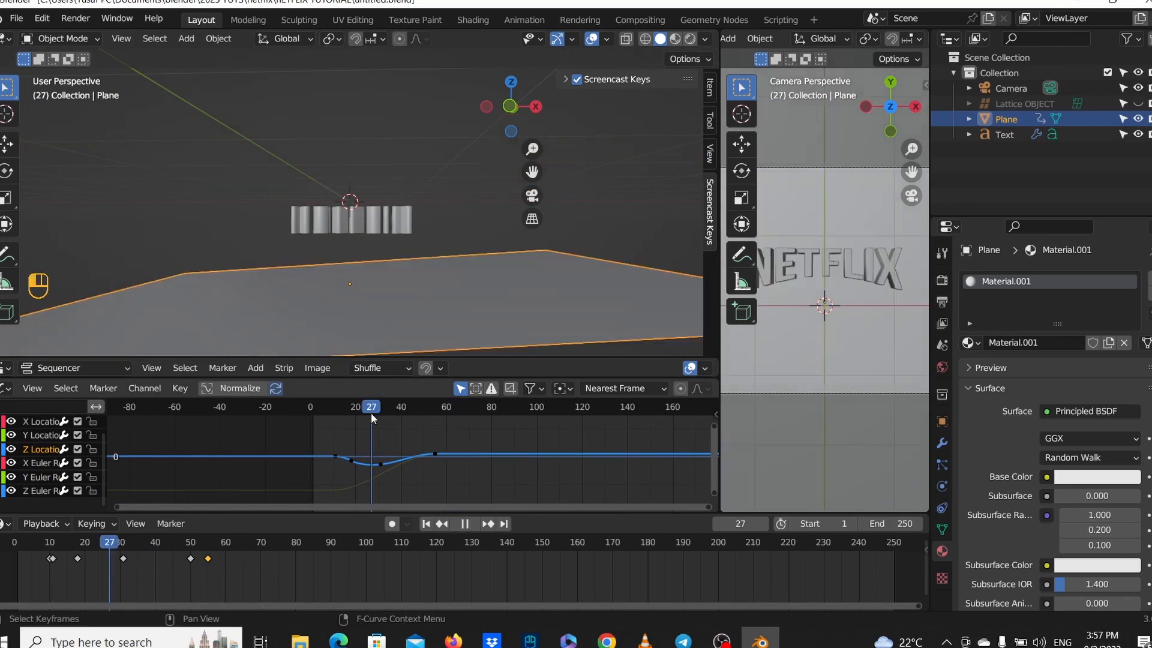
key("space")
key("space")
key("space")
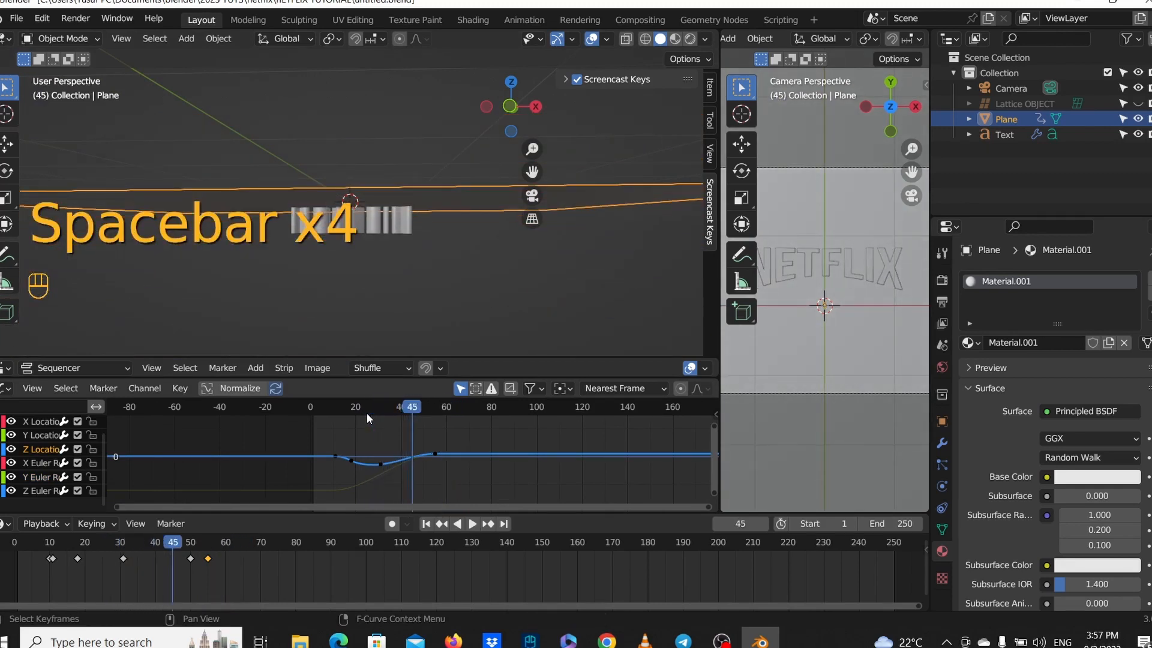
left_click(332, 412)
key("space")
key("space")
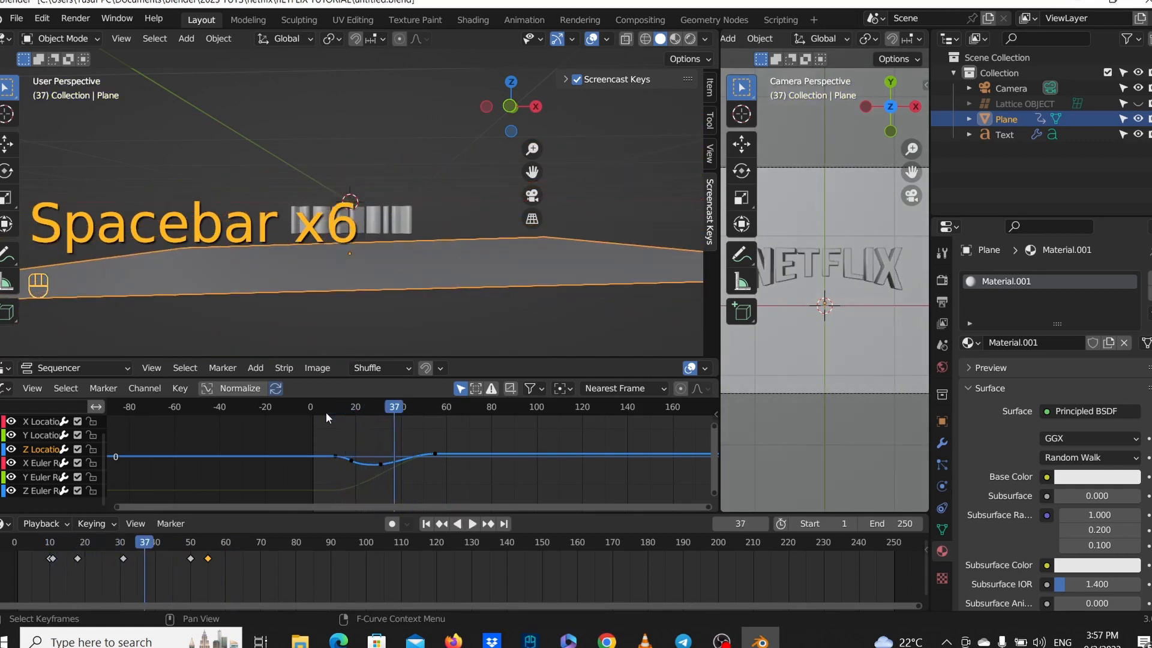
key("space")
key("space")
key("space")
key("space")
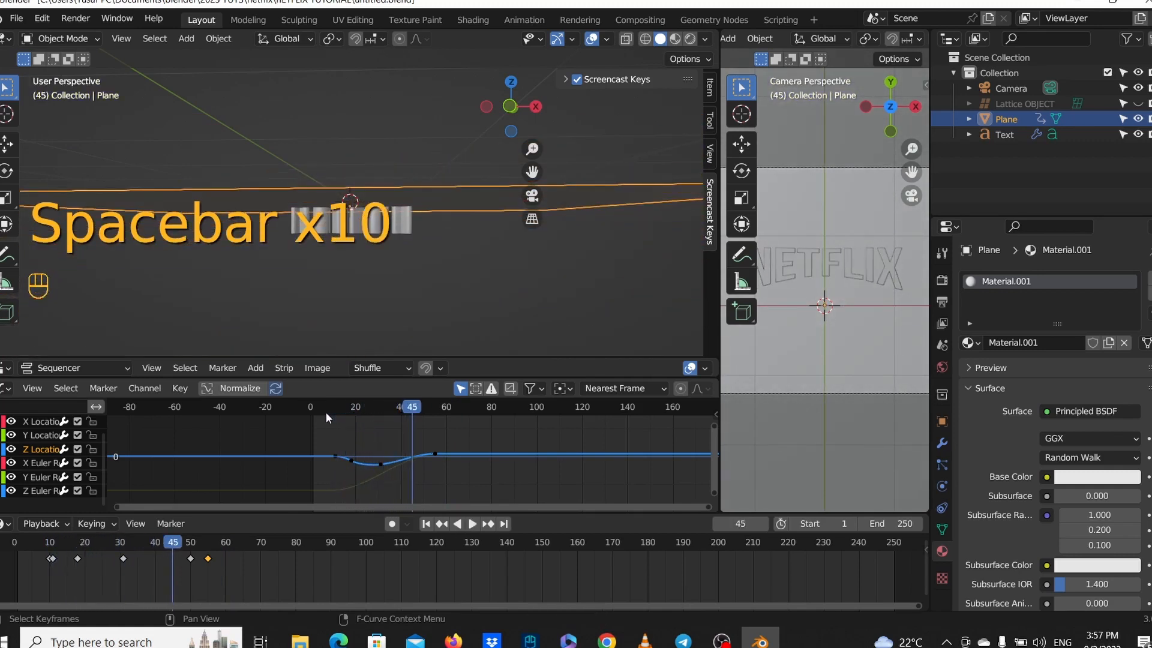
key("space")
key("space")
Lower the Z Location keyframe at frame 55 by about 0.13.
scroll(427, 432, "up", 3)
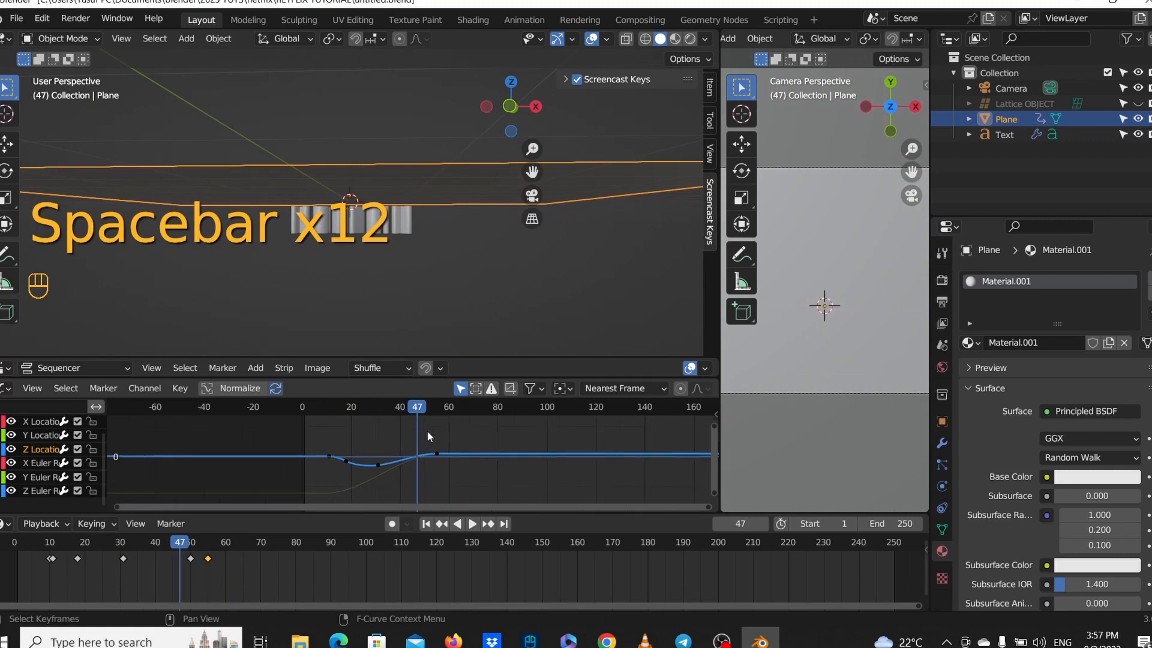
scroll(428, 433, "up", 4)
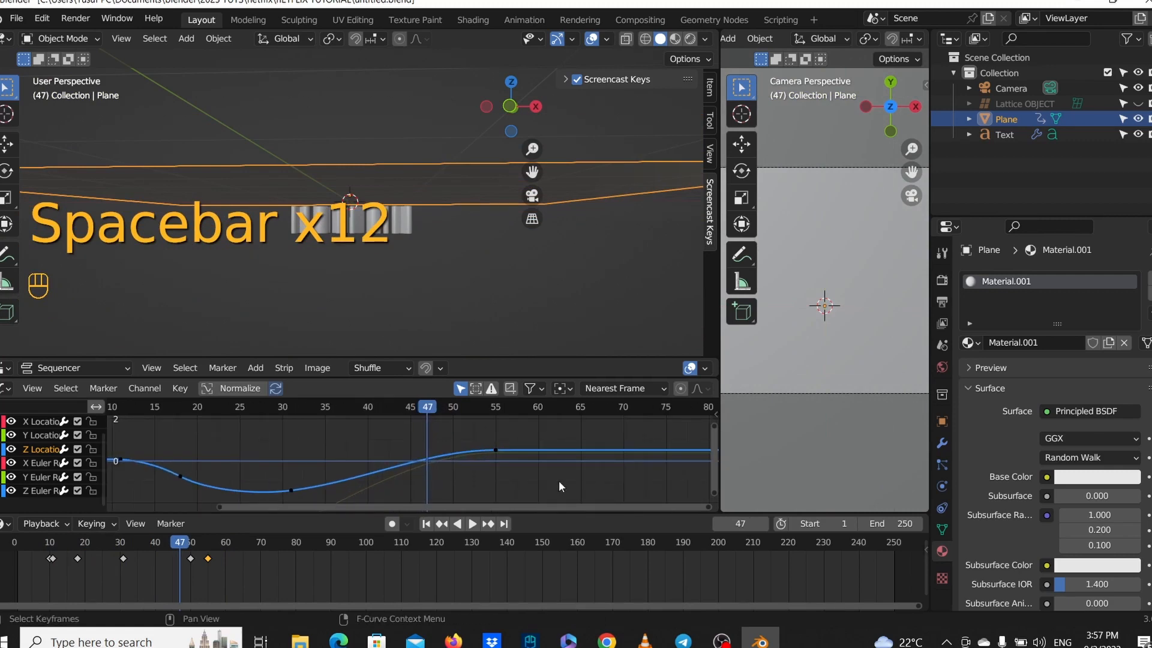
scroll(504, 453, "up", 2)
left_click(527, 448)
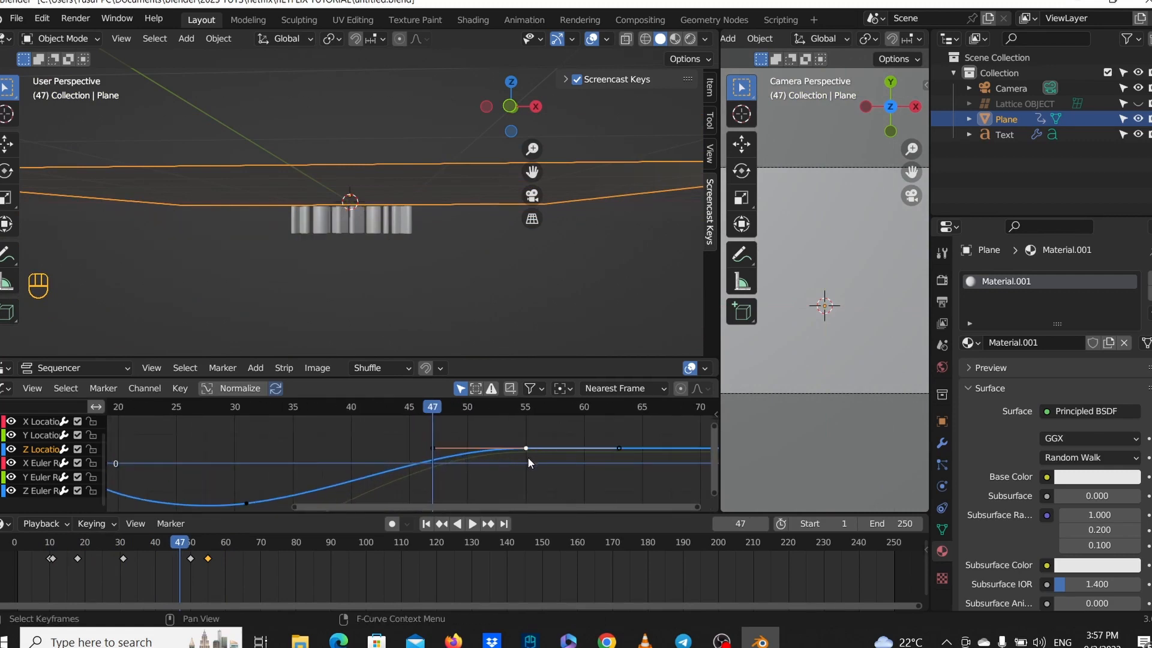
scroll(527, 456, "down", 1)
key("g")
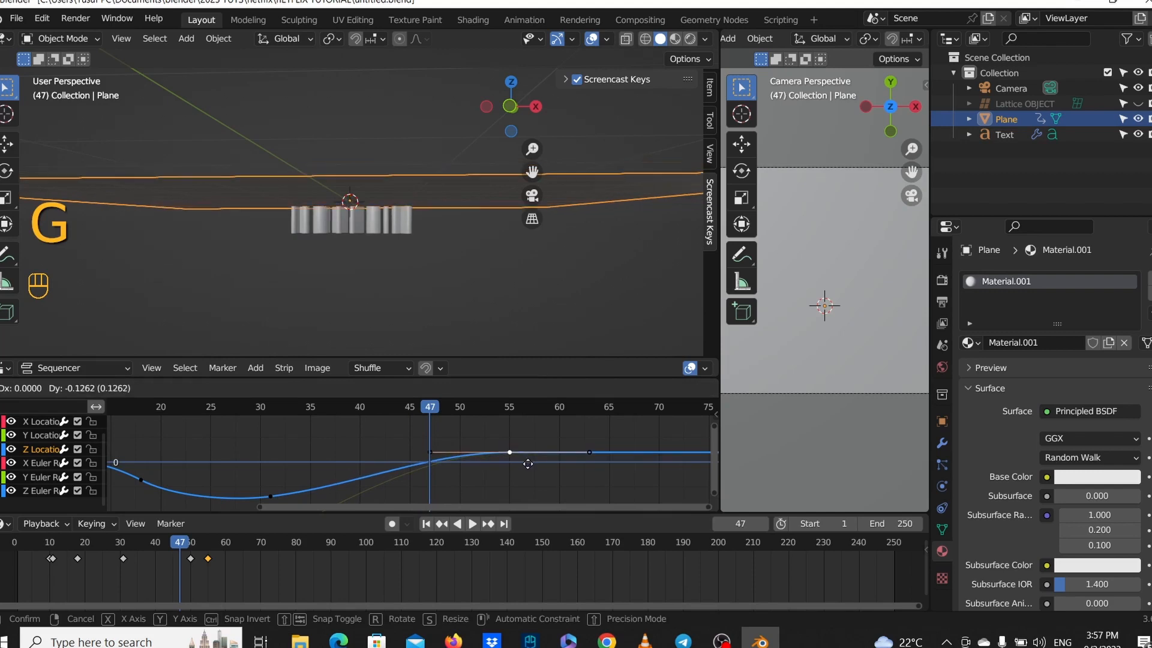
left_click(527, 463)
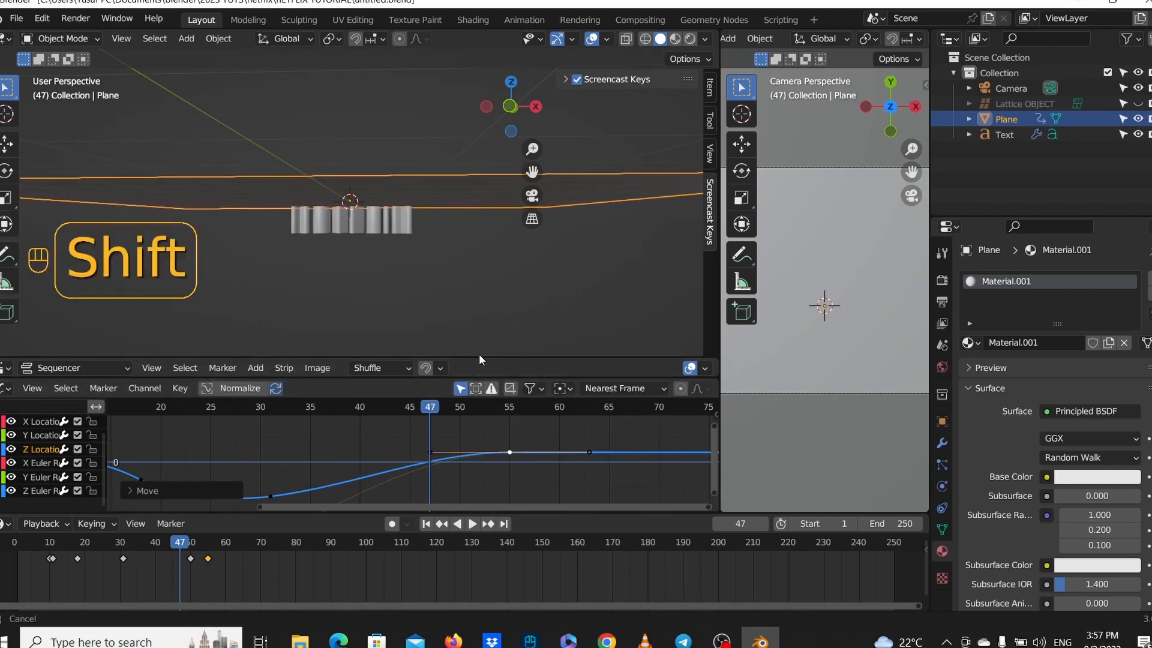
View the plane edge-on against the text and lower the frame 55 Z Location keyframe by about another 0.2.
middle_click_drag(479, 354, 454, 238, "shift")
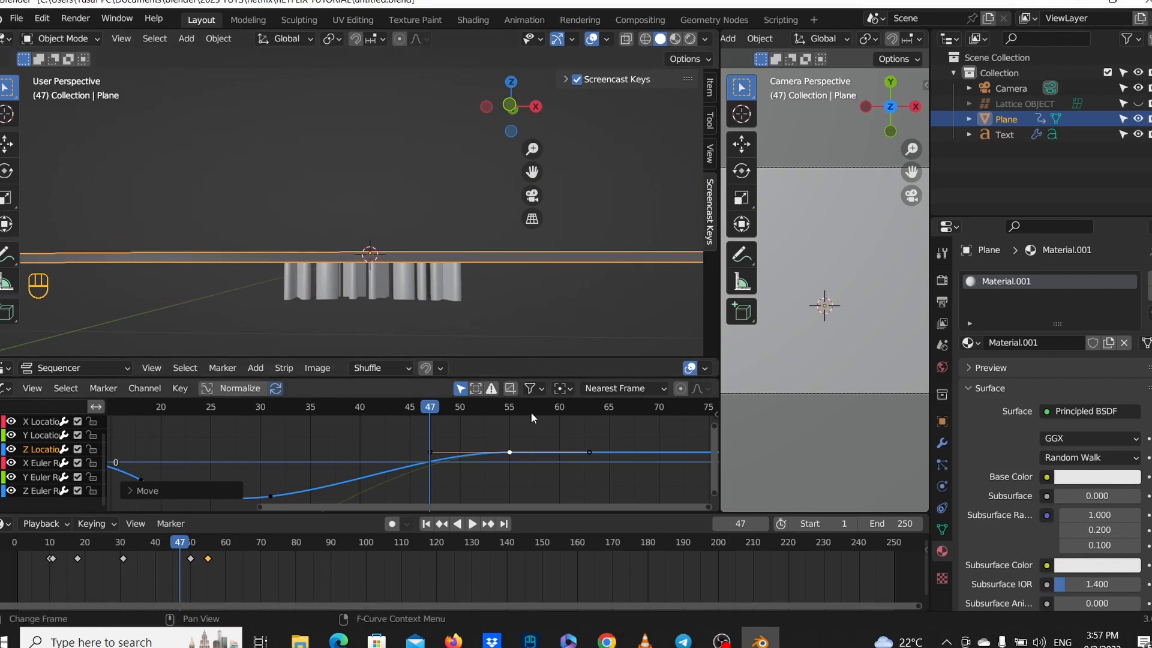
key("g")
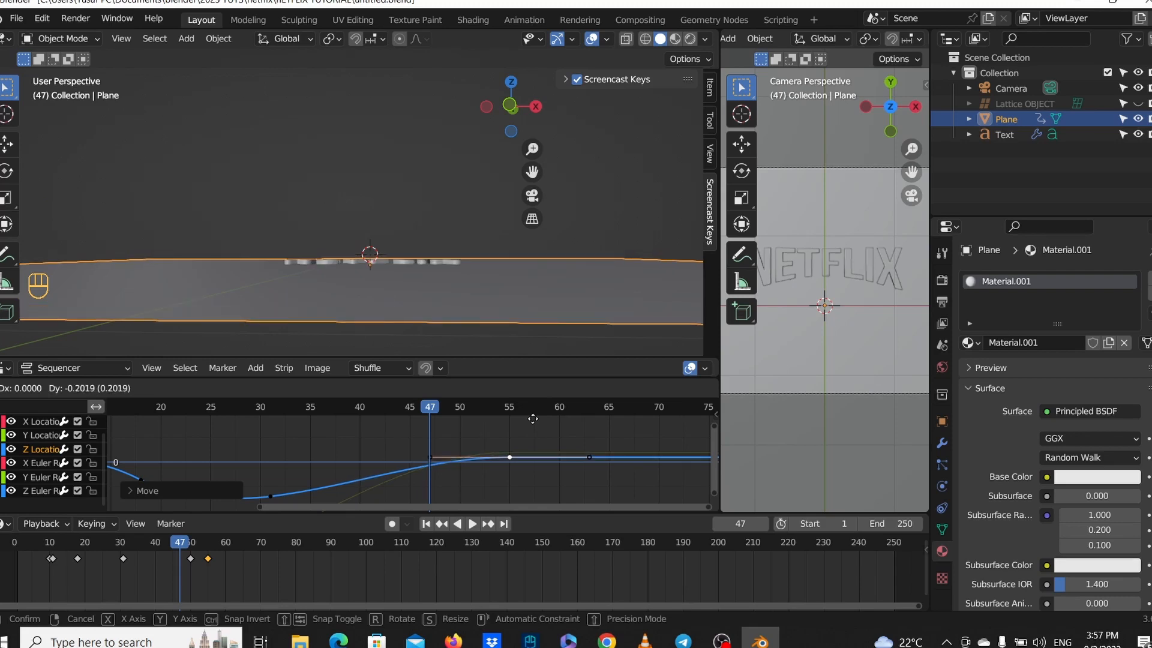
left_click(533, 418)
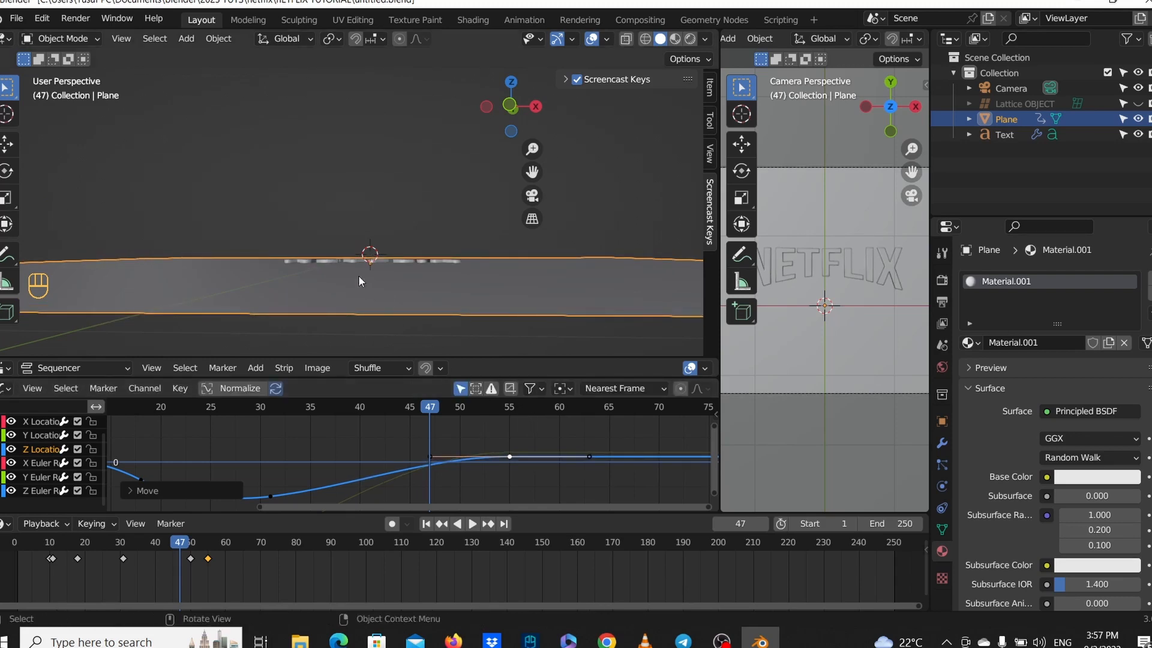
Set the current frame to 9 and widen the camera viewport to show the whole camera frame.
middle_click_drag(358, 275, 379, 319)
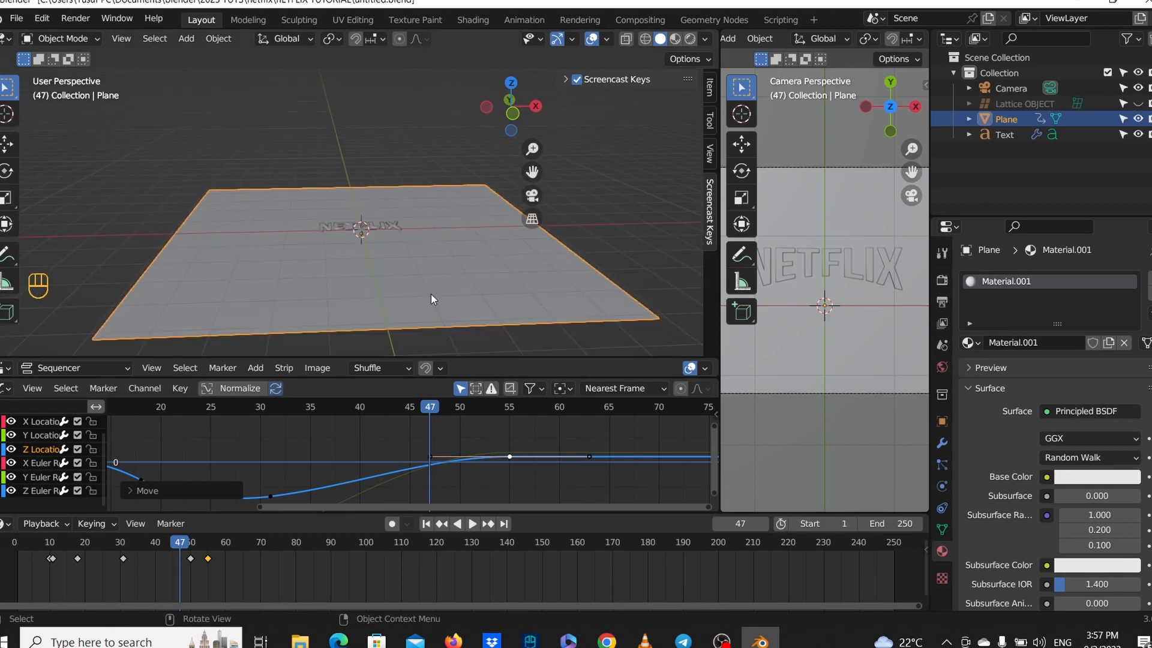
left_click_drag(205, 408, 51, 408)
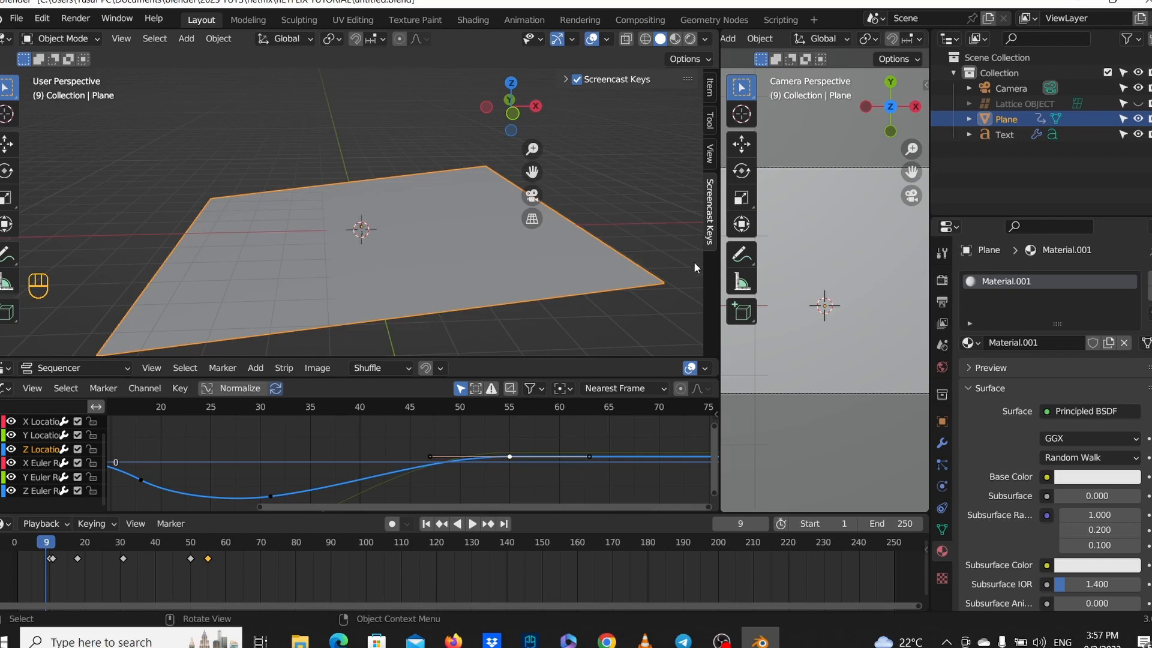
left_click_drag(721, 270, 514, 273)
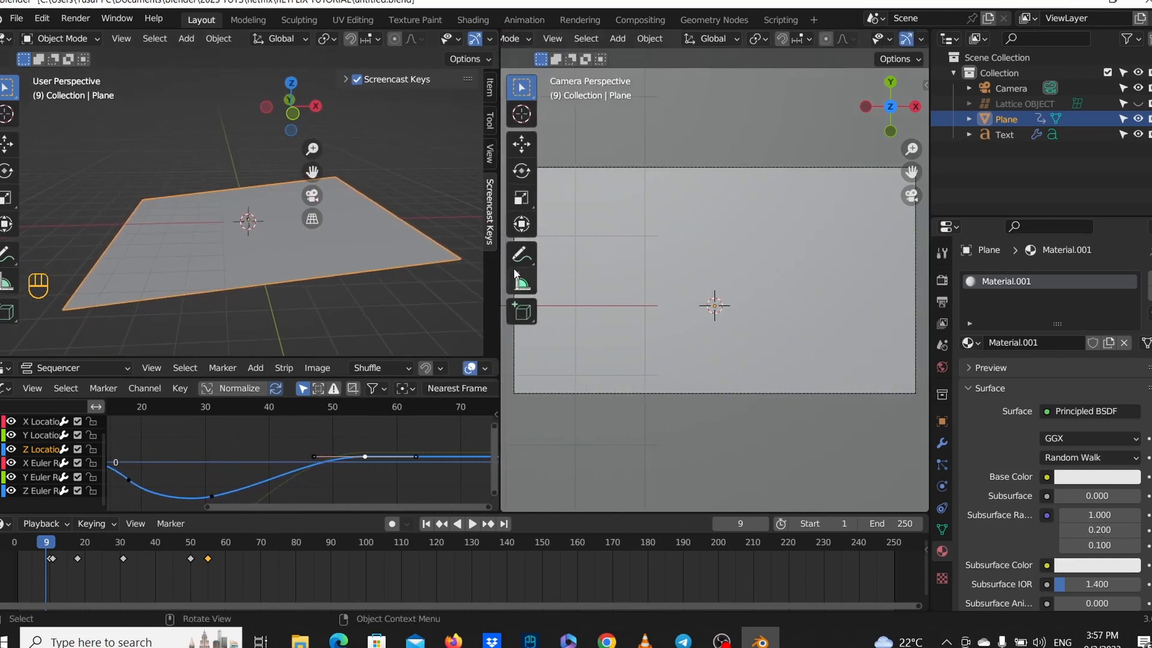
Play the animation and scrub around frame 55 to check how the plane covers the text in the camera view.
key("space")
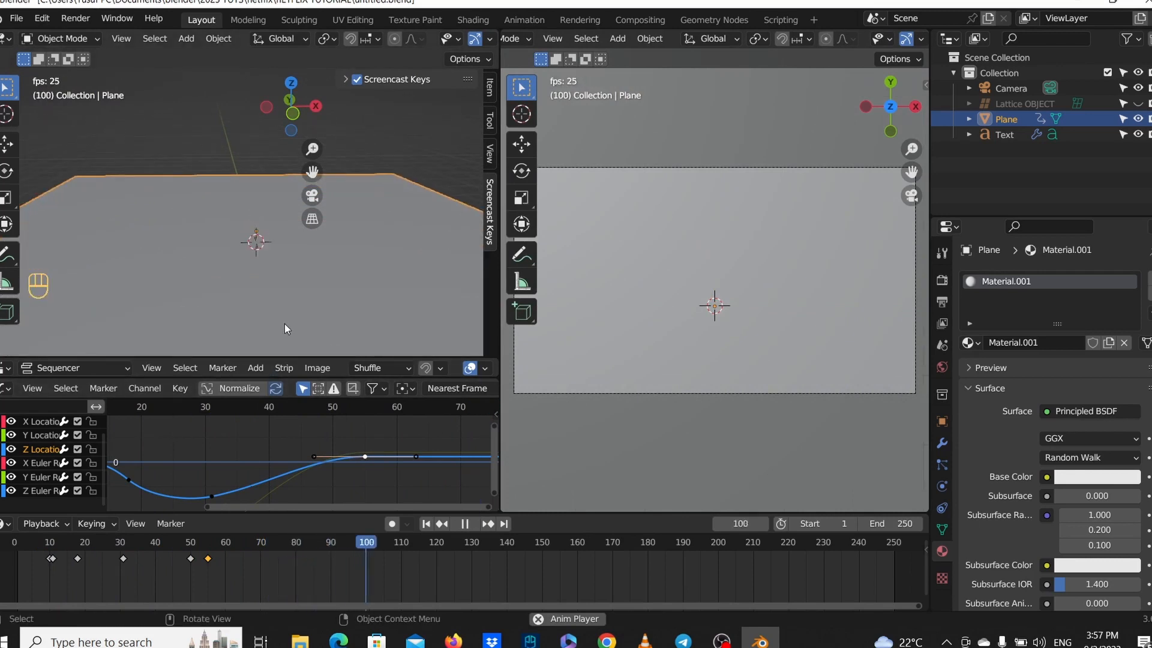
left_click_drag(420, 408, 326, 412)
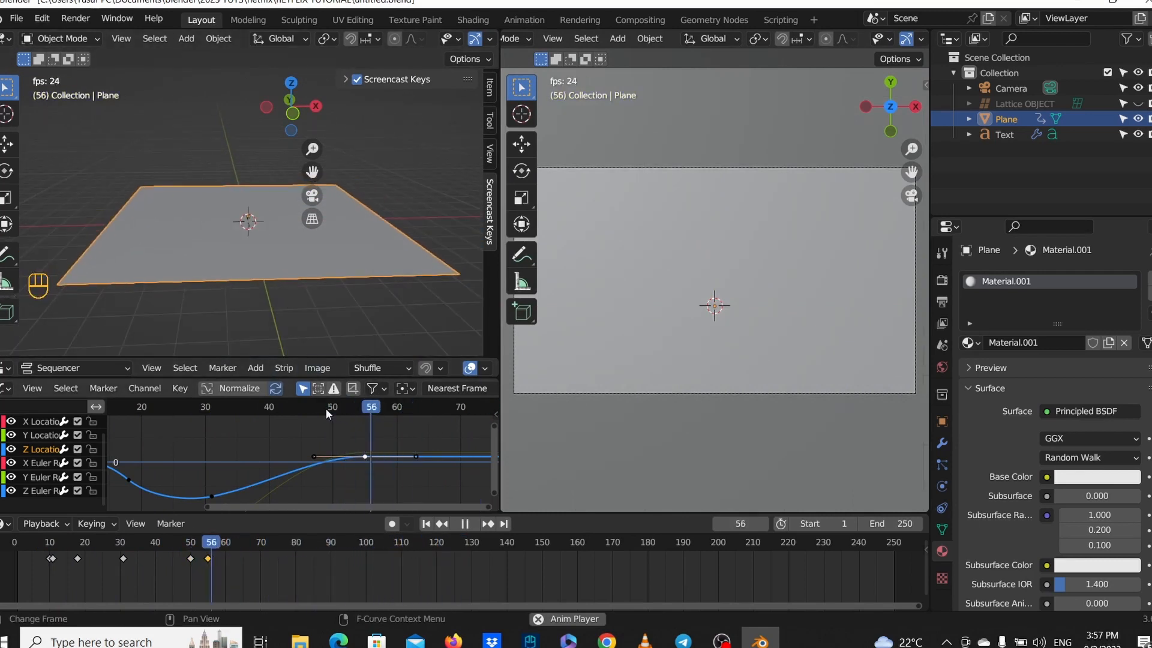
key("space")
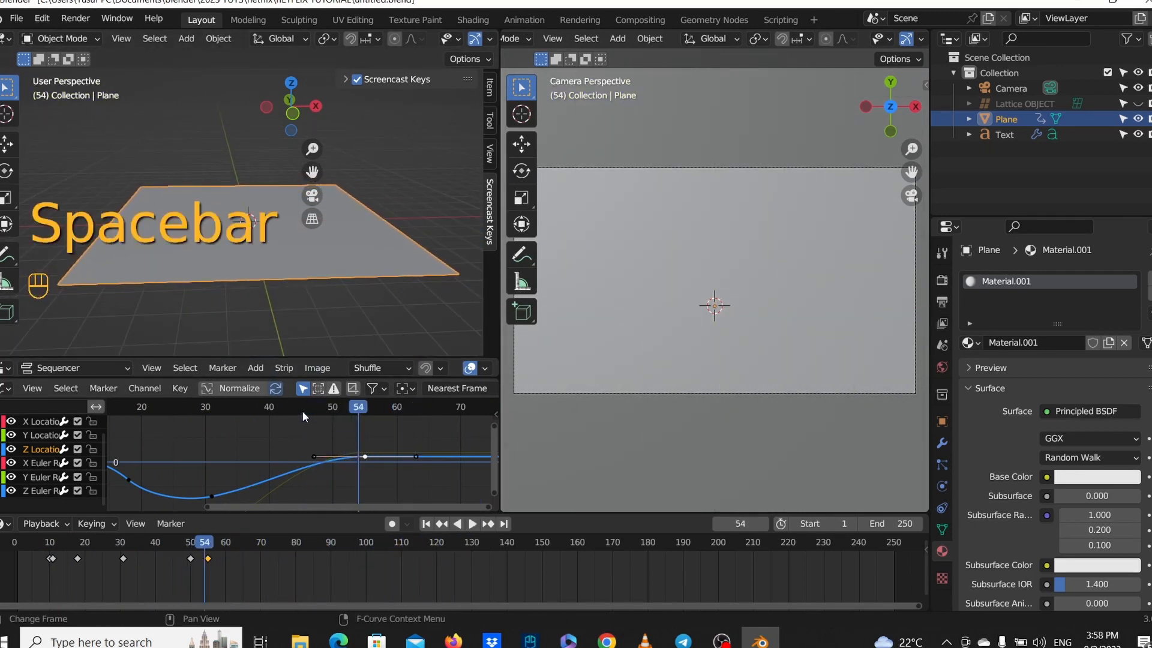
key("space")
key("space")
left_click_drag(322, 417, 364, 423)
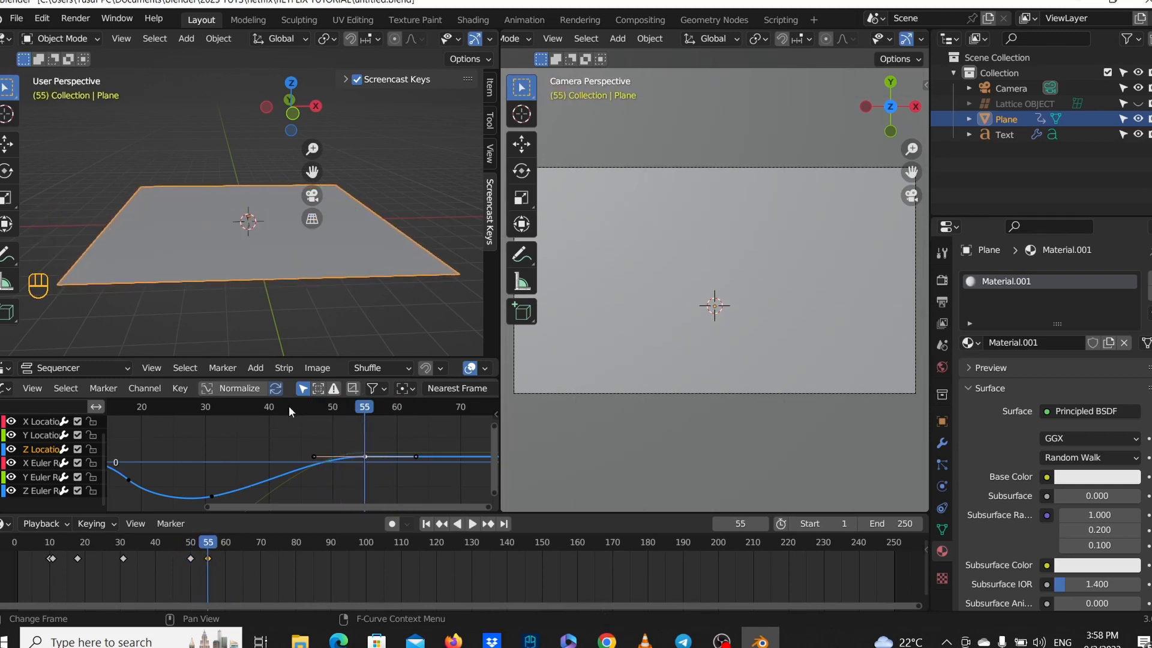
Return to frame 55 and lower the plane's Z Location keyframe there by about 0.33.
key("space")
key("space")
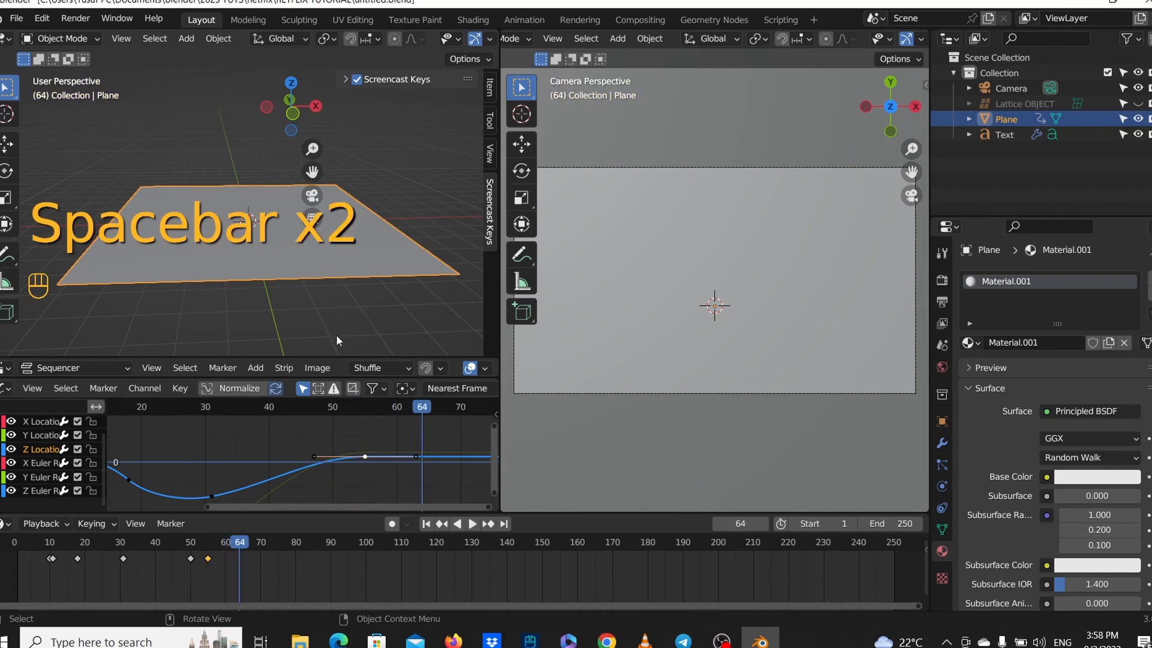
mouse_move(335, 351)
middle_mouse_down()
mouse_move(340, 301)
mouse_move(331, 311)
mouse_move(344, 340)
middle_mouse_up()
left_click_drag(390, 415, 366, 412)
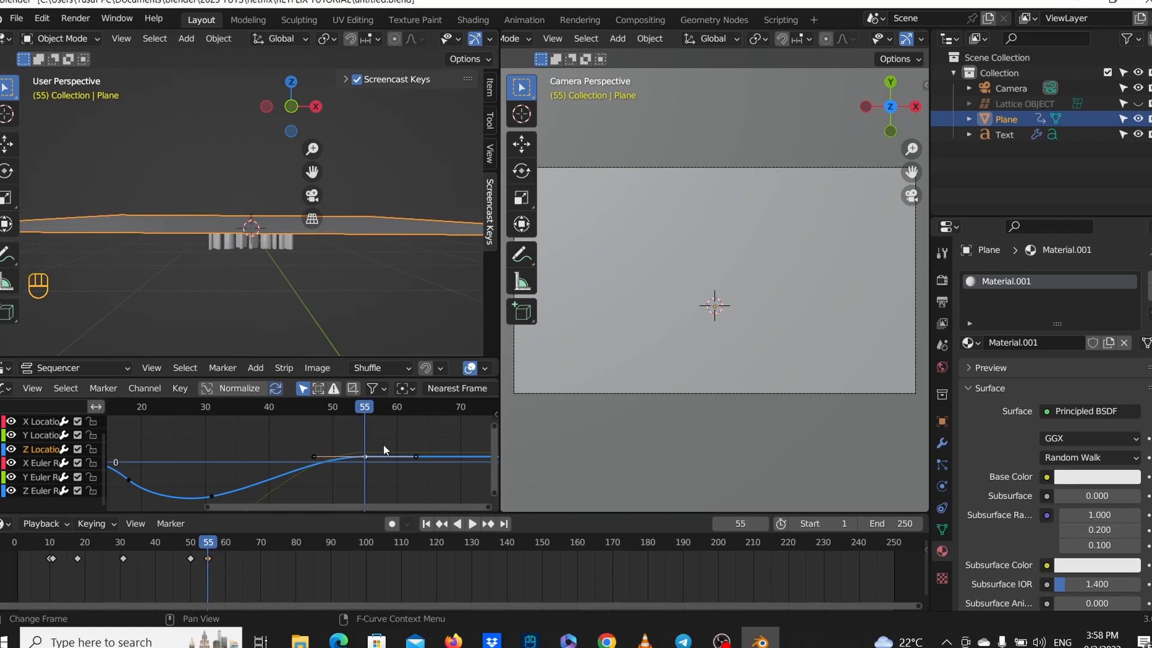
key("g")
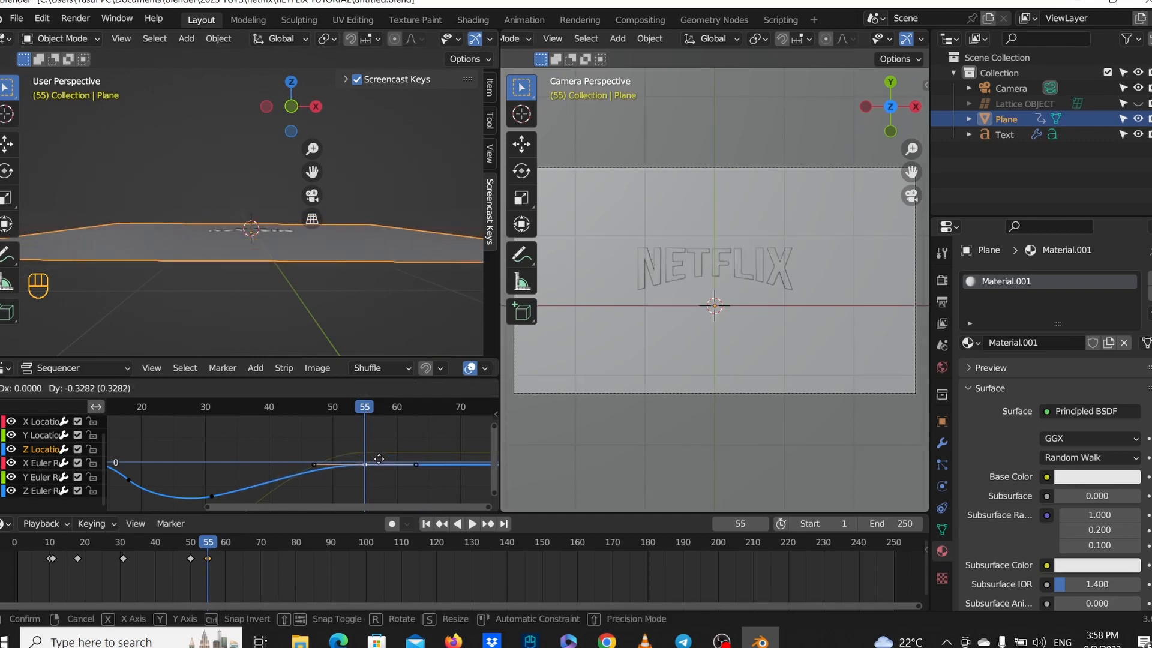
left_click(379, 459)
Inspect the plane against the text from the front, above and edge-on, and lower the frame 55 Z Location keyframe by about another 0.03.
middle_click_drag(250, 300, 294, 302)
key("KP_1")
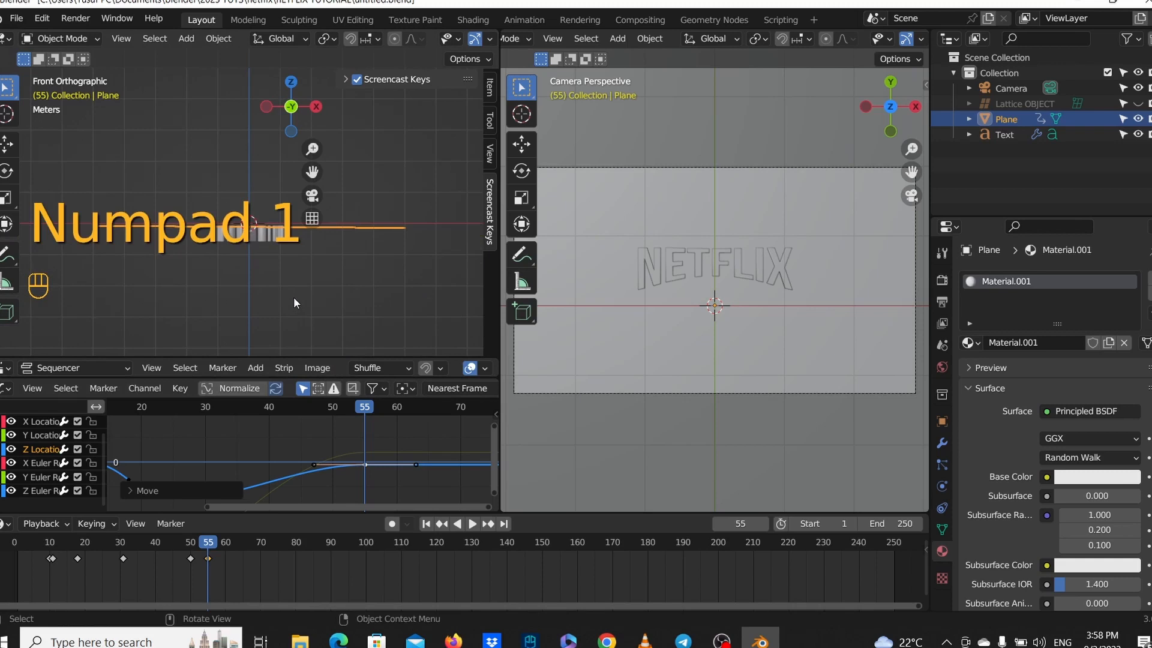
scroll(322, 291, "up", 2)
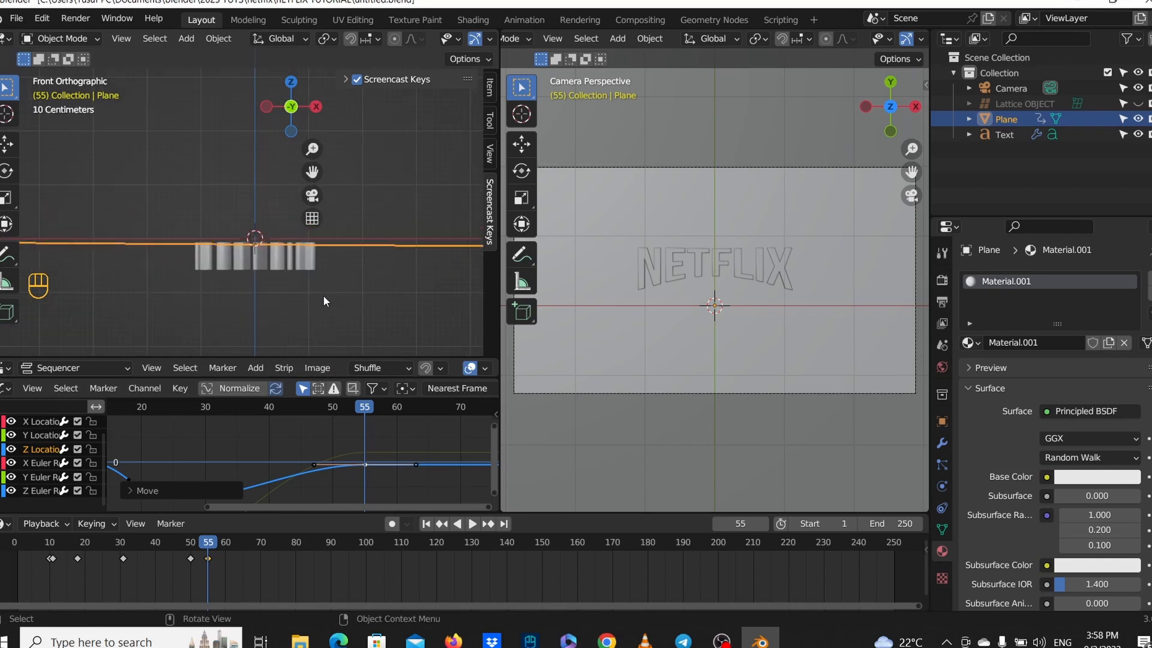
key("KP_7")
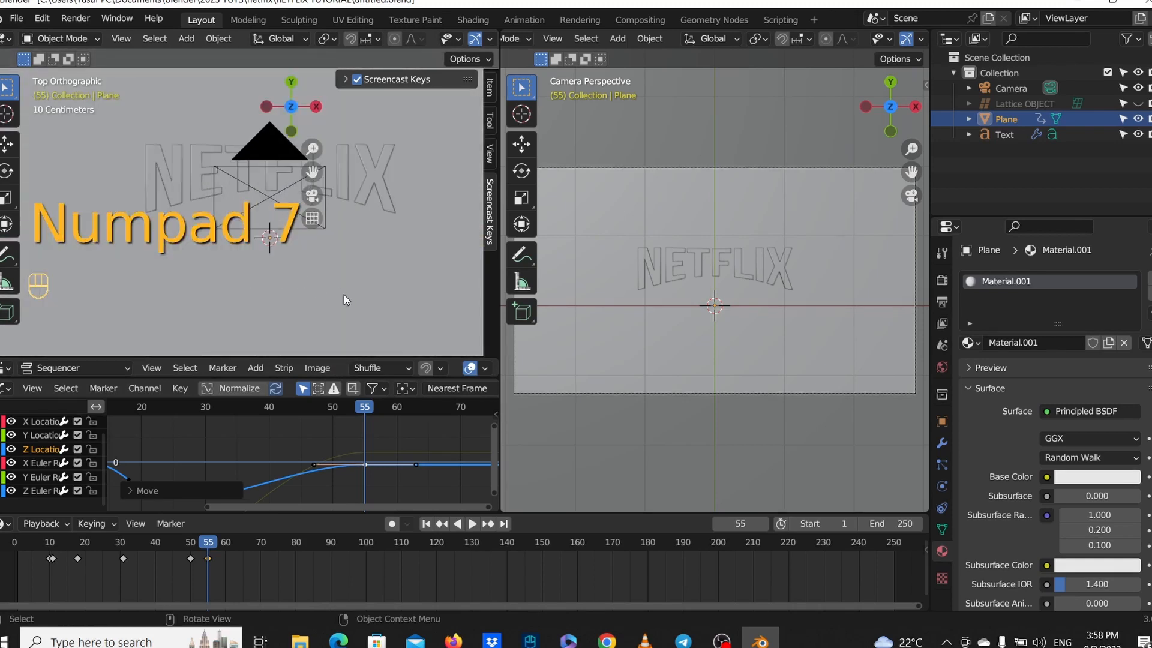
middle_click_drag(344, 294, 389, 161)
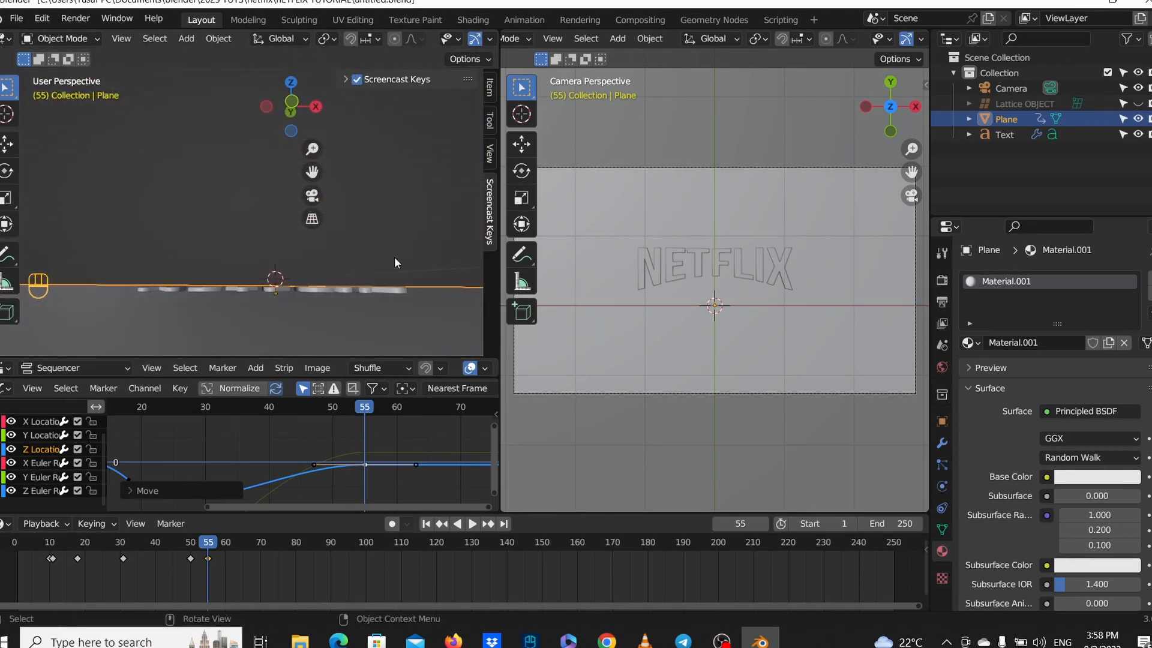
key("g")
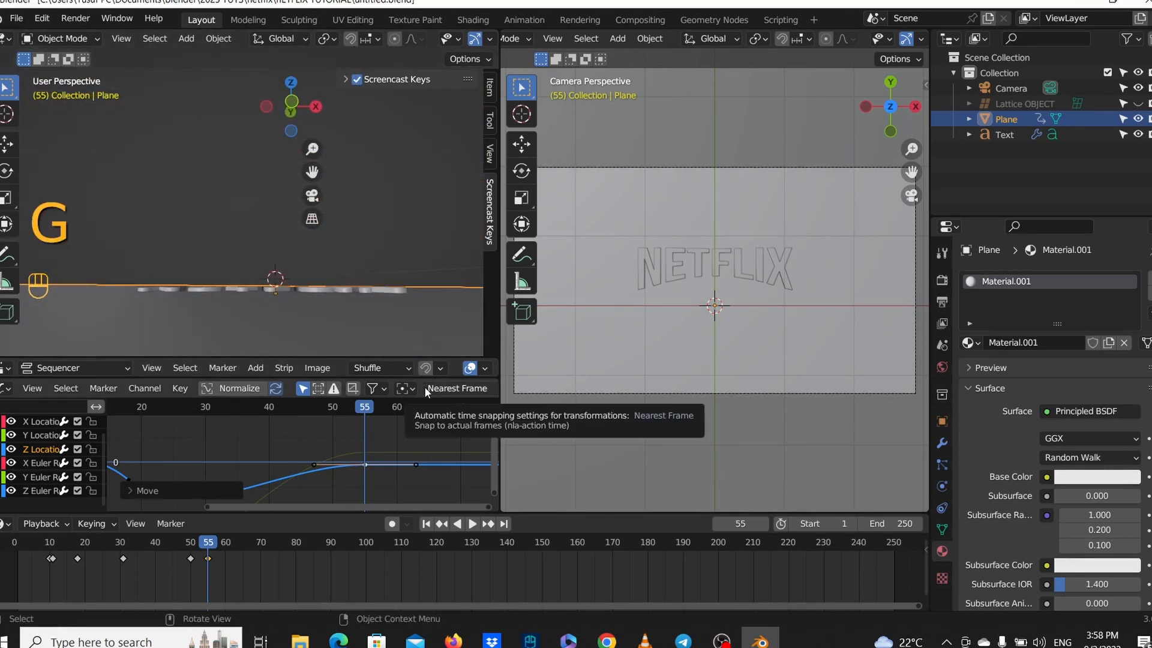
key("z")
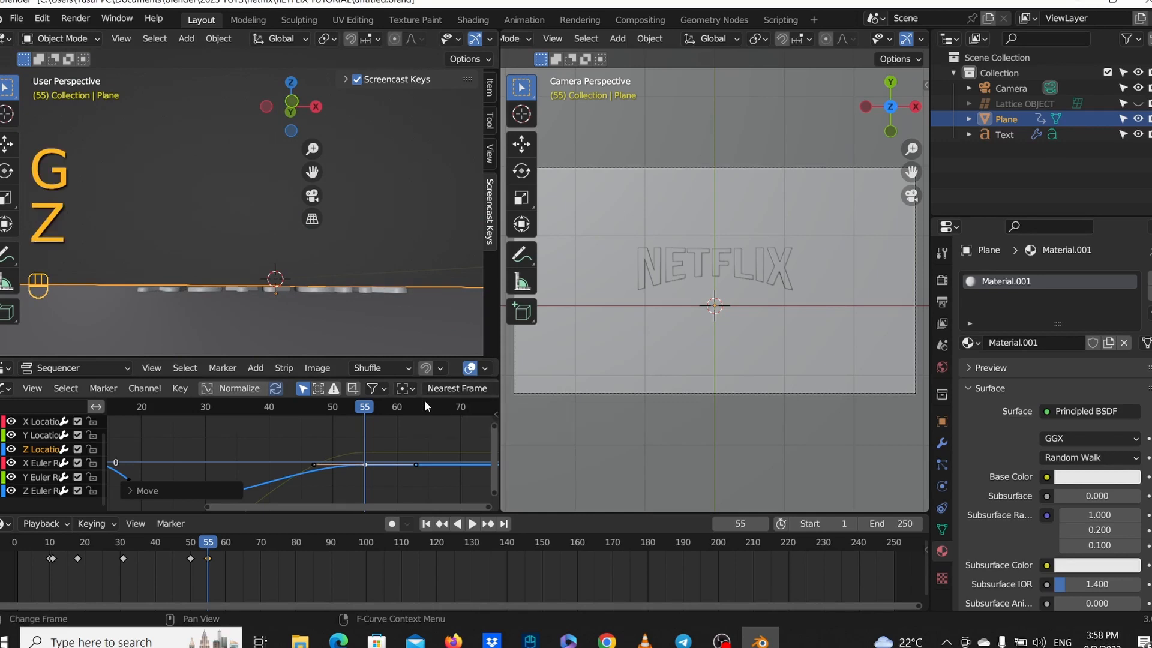
left_click(365, 465)
key("g")
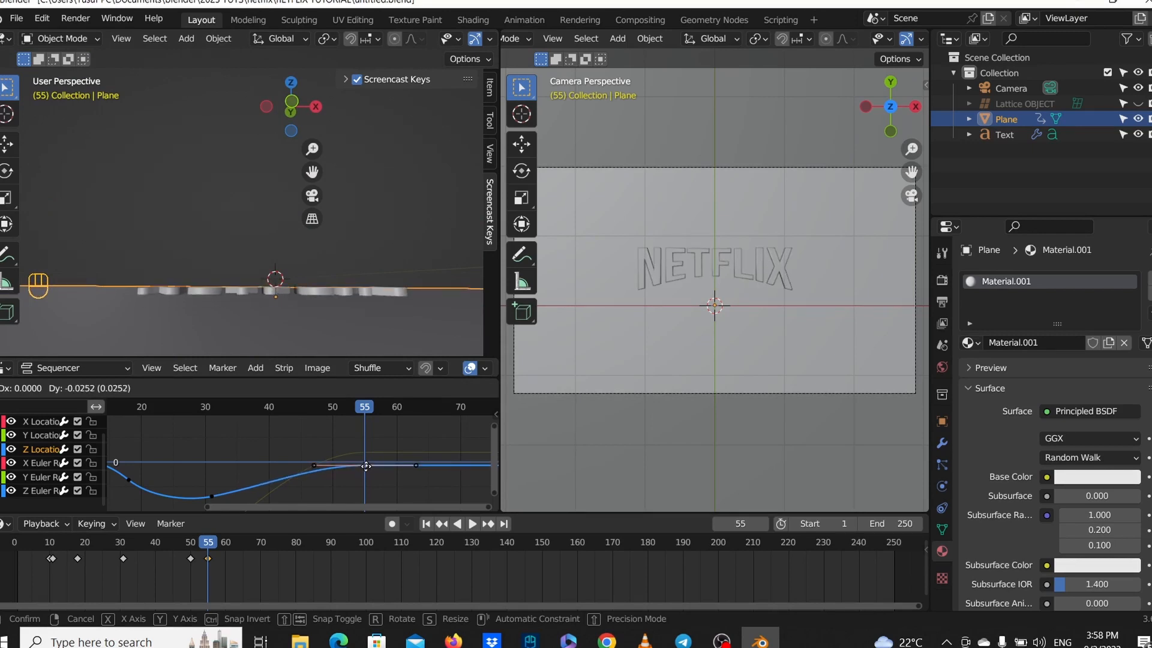
left_click(366, 466)
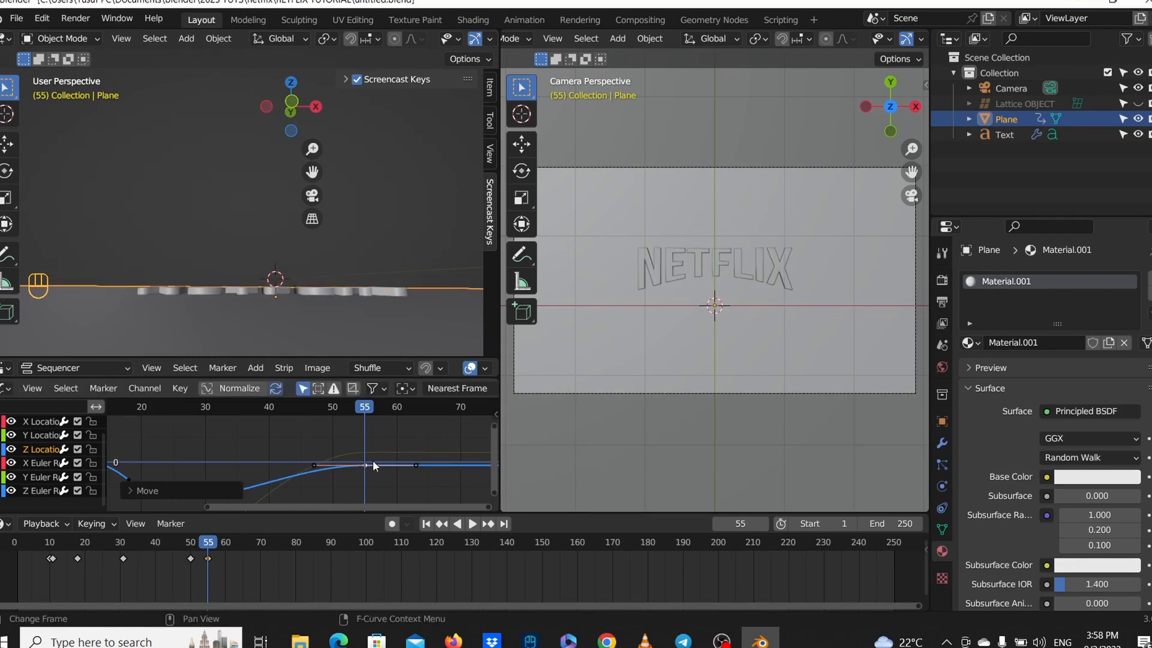
Insert a Location & Rotation keyframe for the plane at frame 55.
key("i")
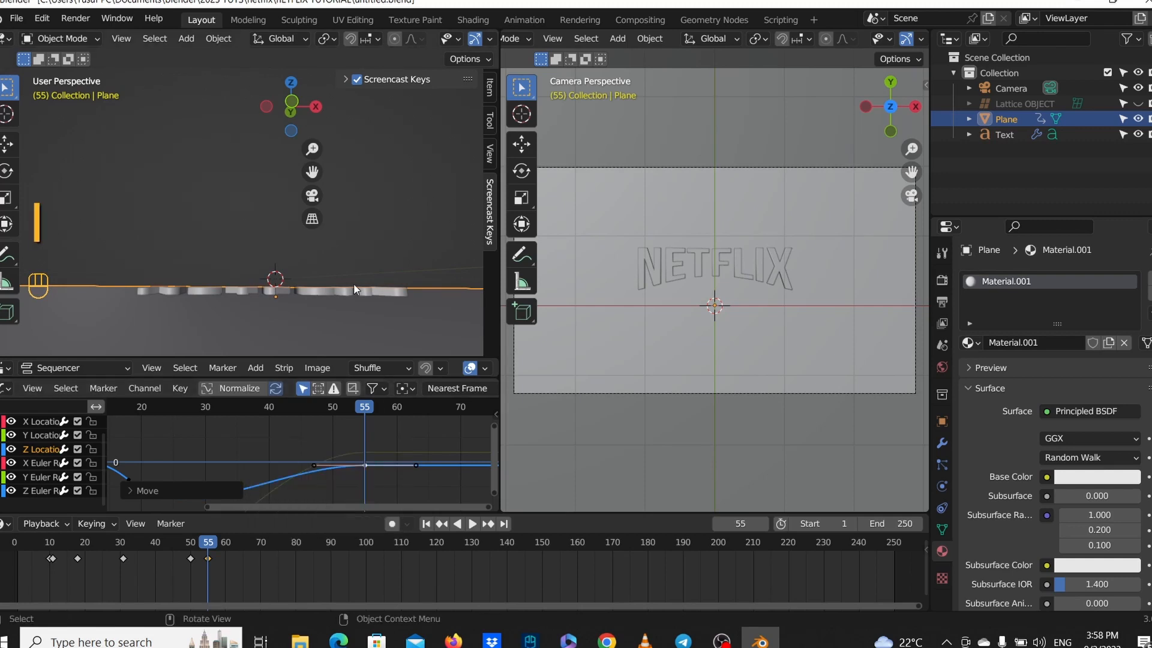
key("i")
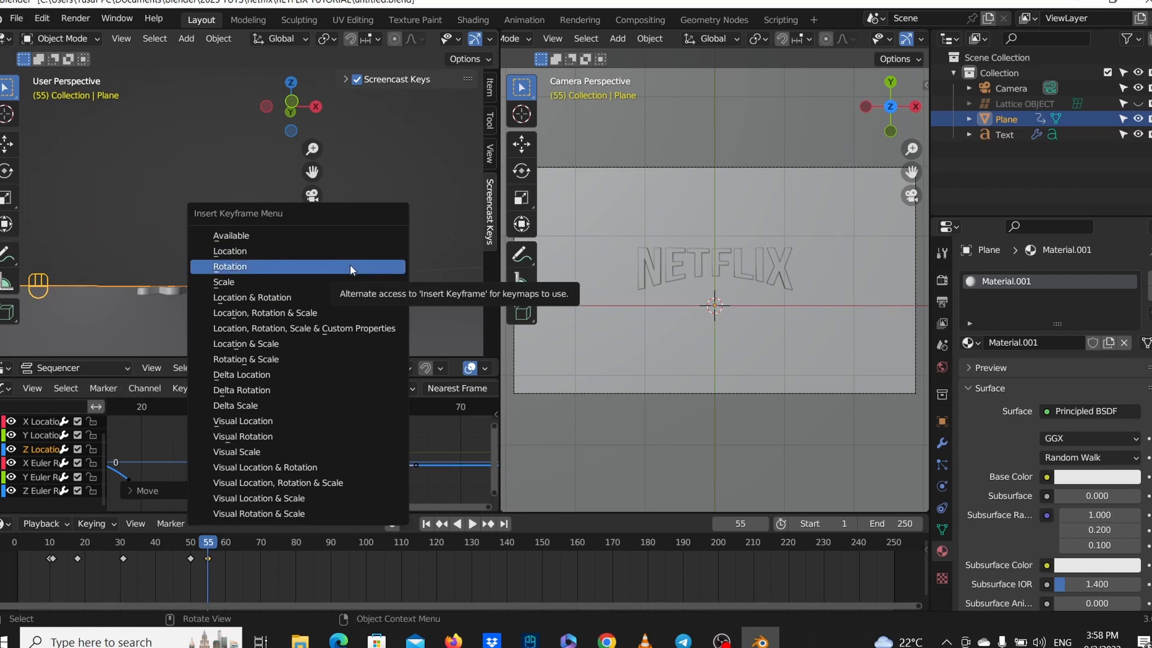
left_click(333, 302)
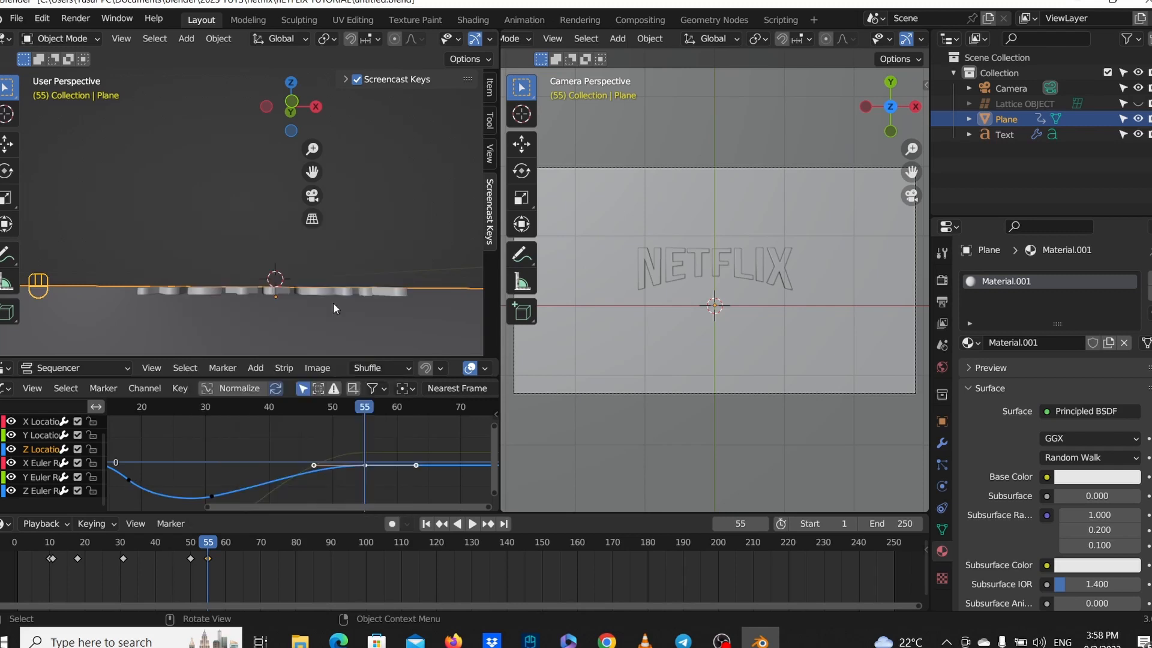
Play the animation repeatedly from the start to check how the plane passes and covers the text.
key("space")
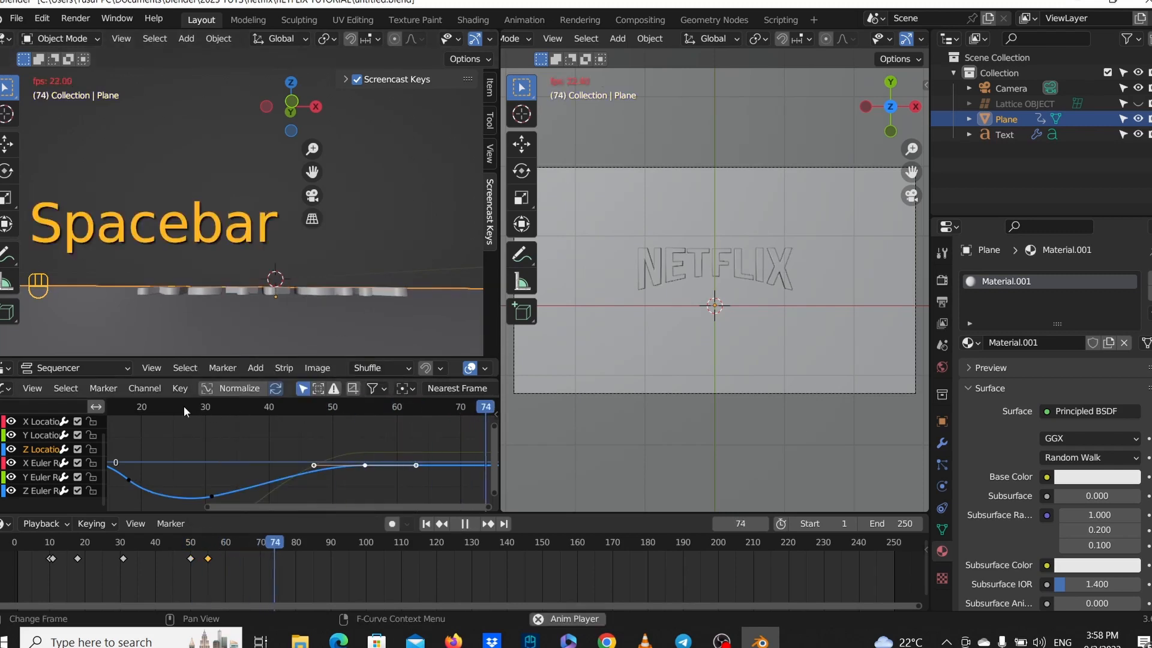
left_click(184, 406)
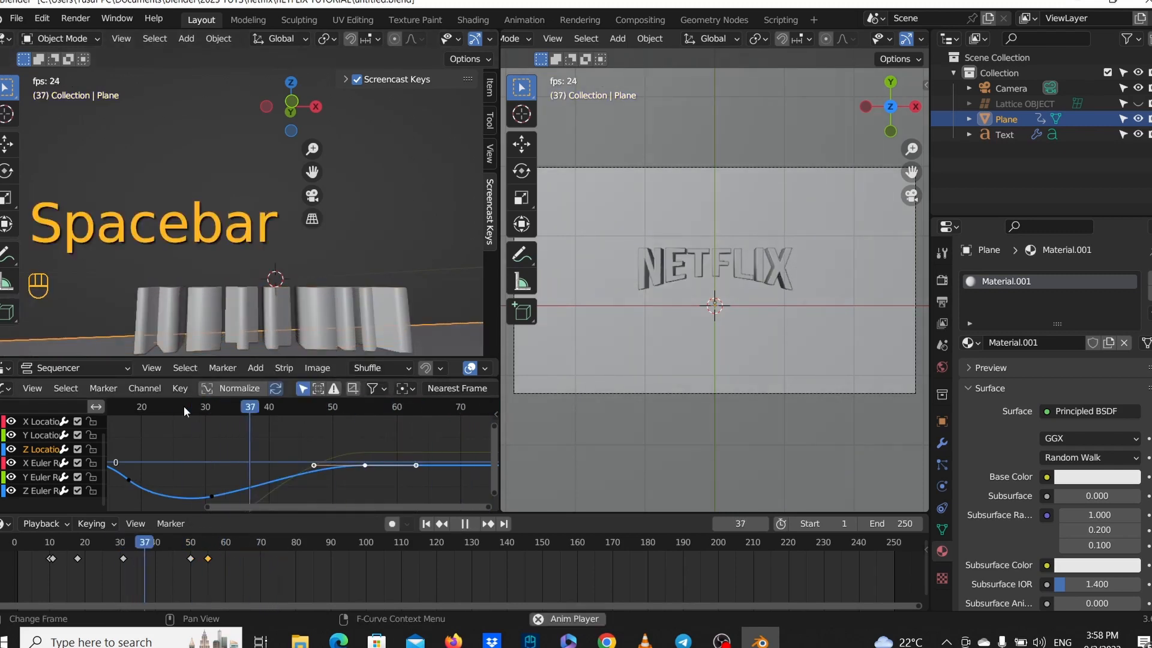
left_click(120, 408)
scroll(161, 419, "down", 3)
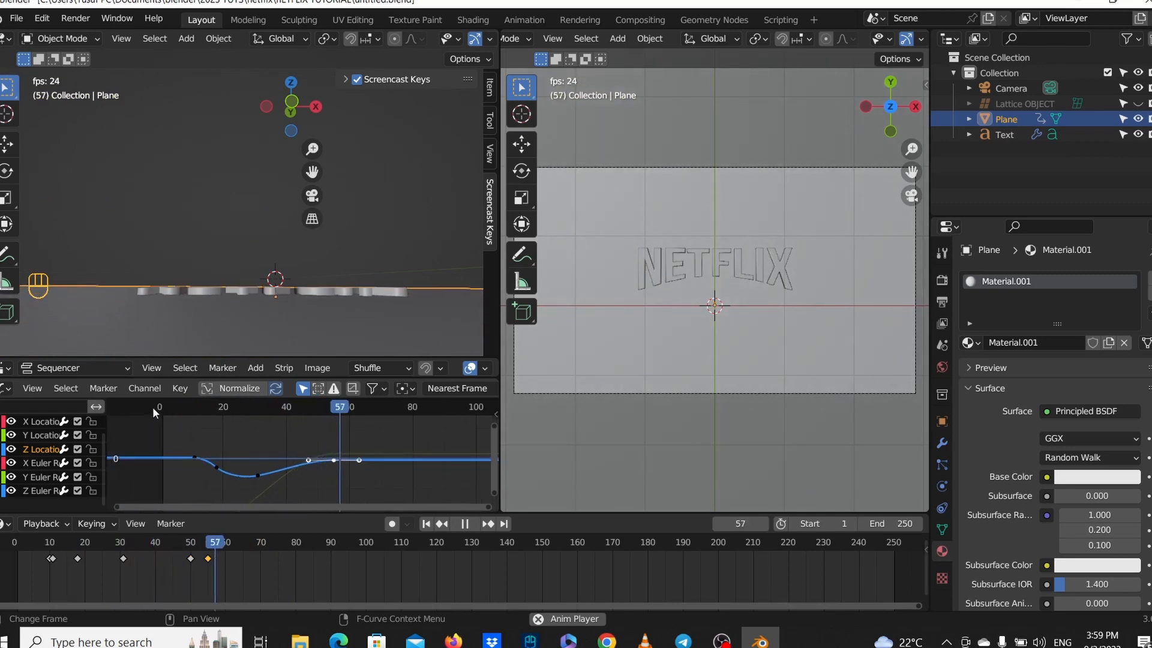
left_click(157, 406)
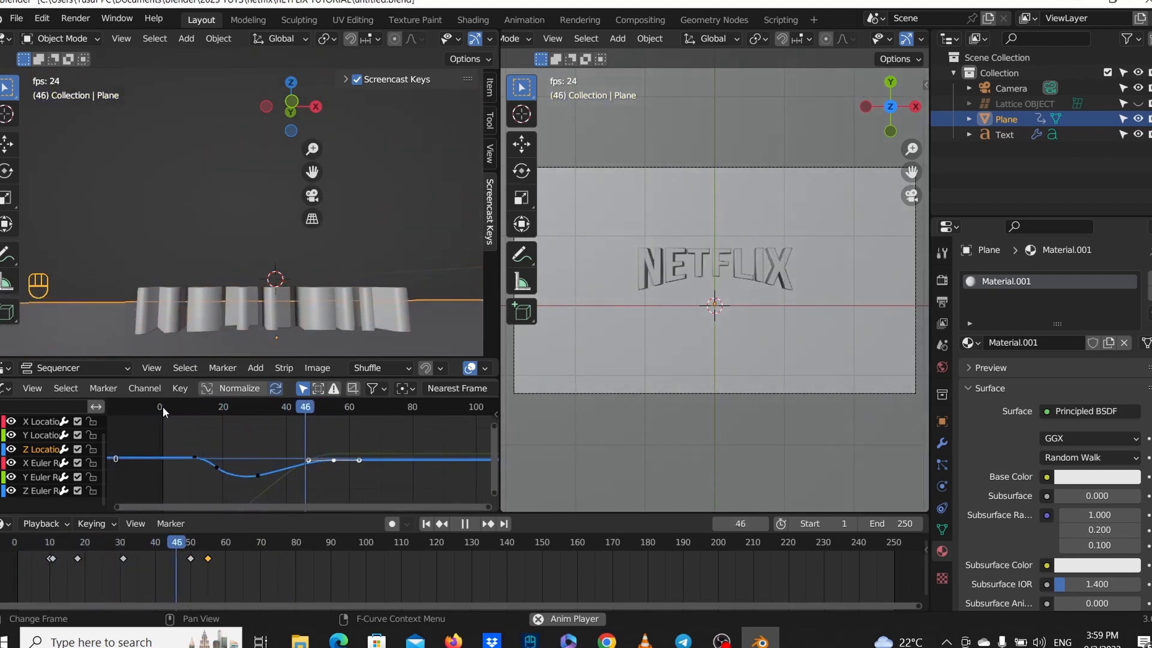
left_click(163, 406)
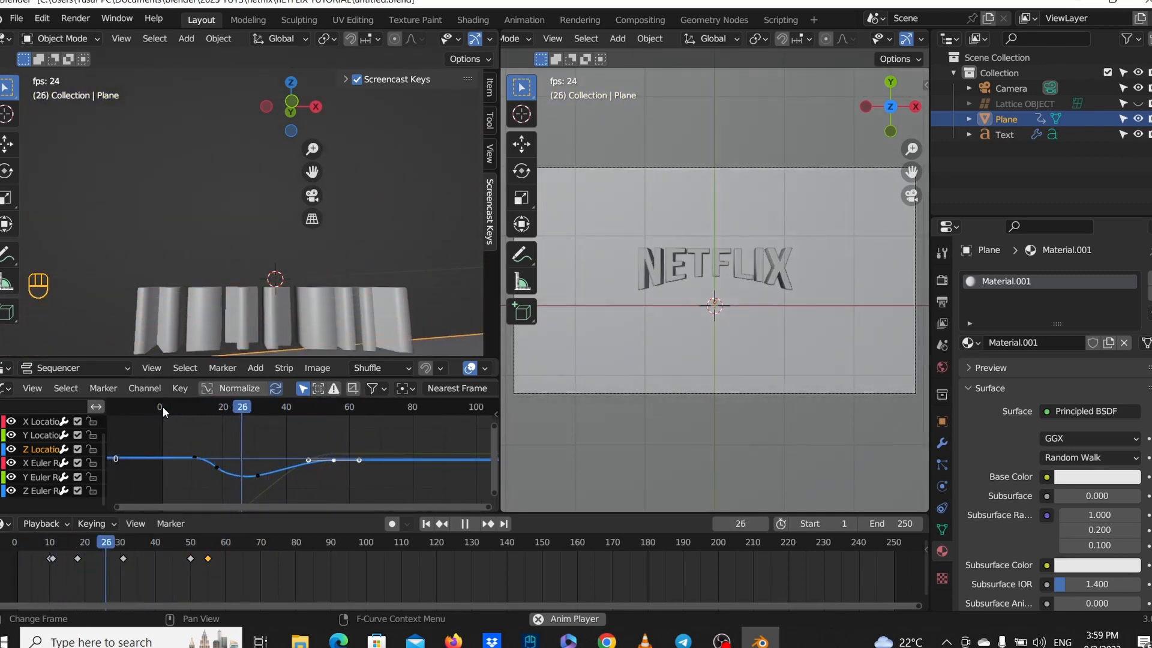
left_click(163, 407)
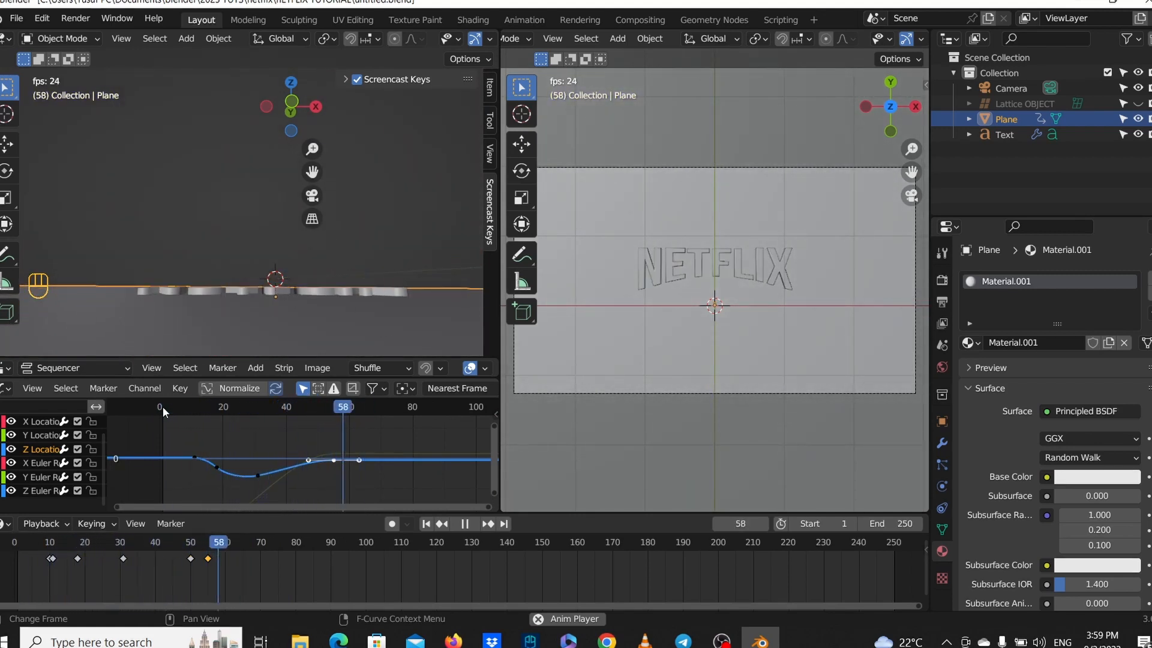
left_click(164, 407)
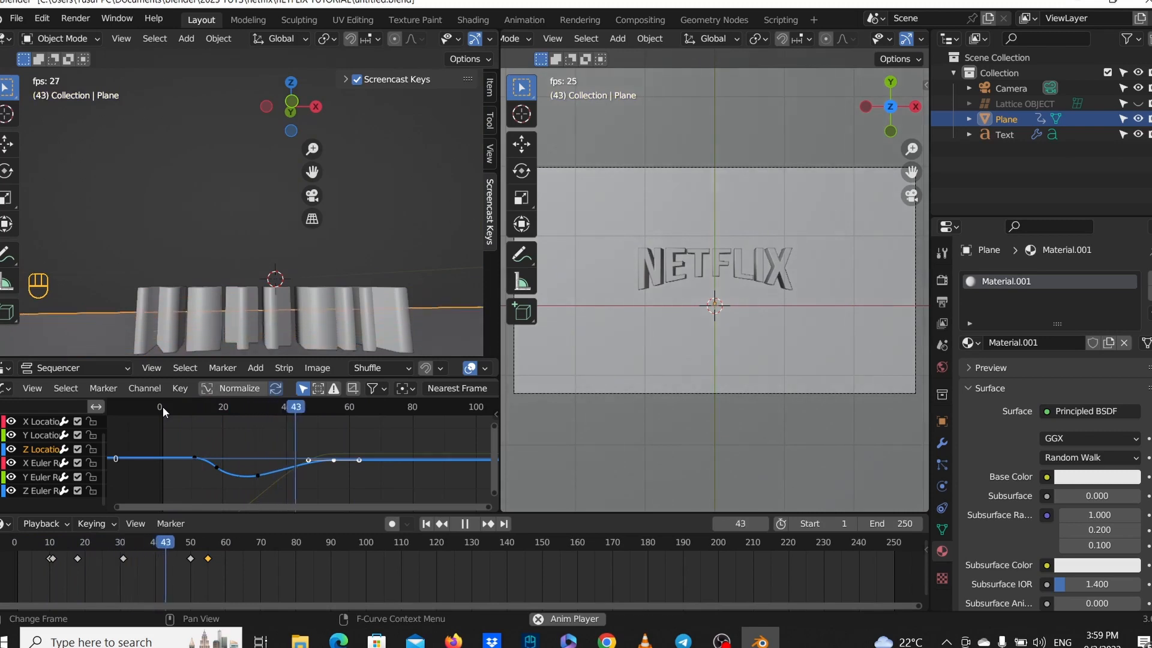
left_click(163, 406)
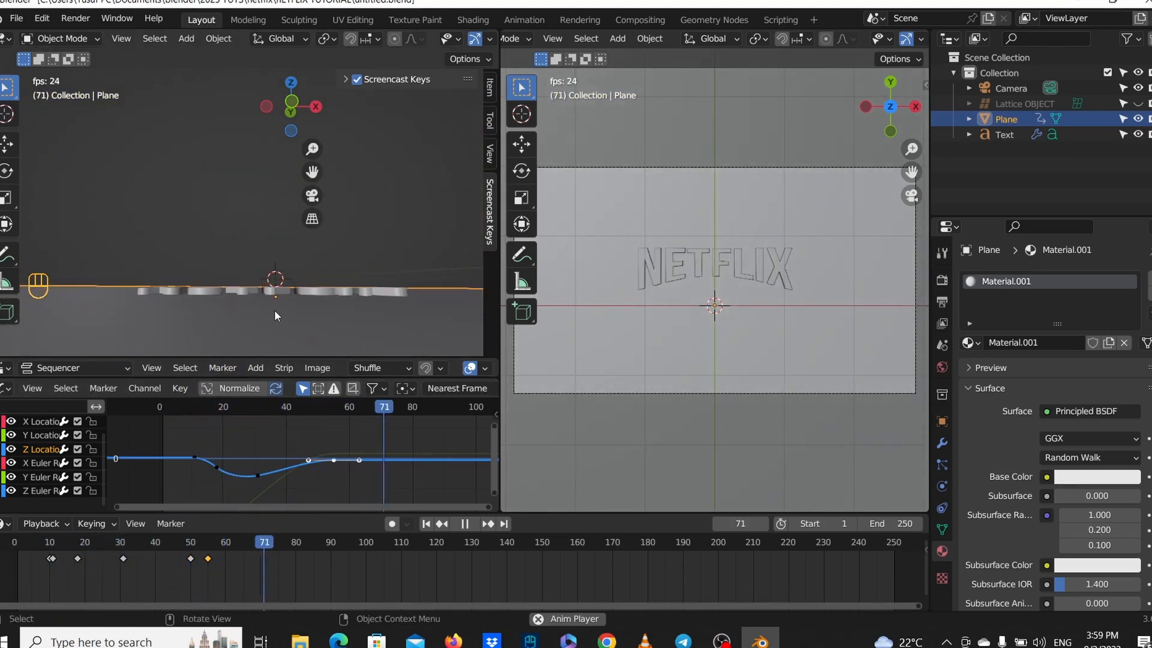
scroll(276, 307, "down", 3)
key("space")
Show the whole plane in the camera viewport and widen the Graph Editor to show more of the Z Location curve.
scroll(668, 323, "down", 4)
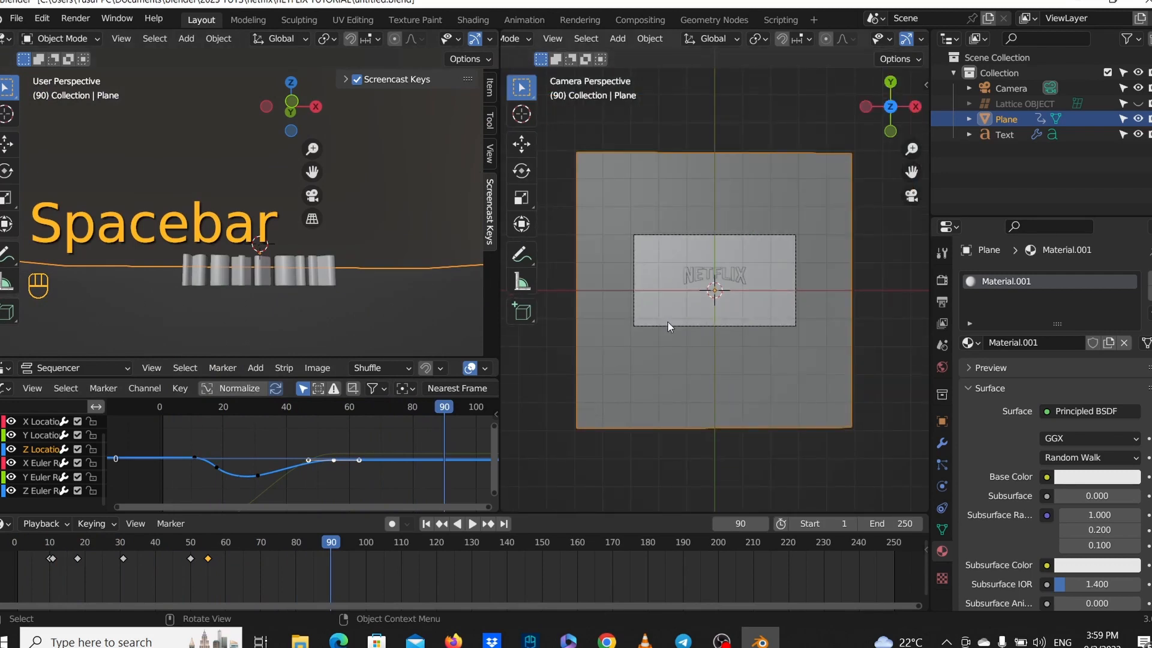
scroll(413, 390, "down", 2)
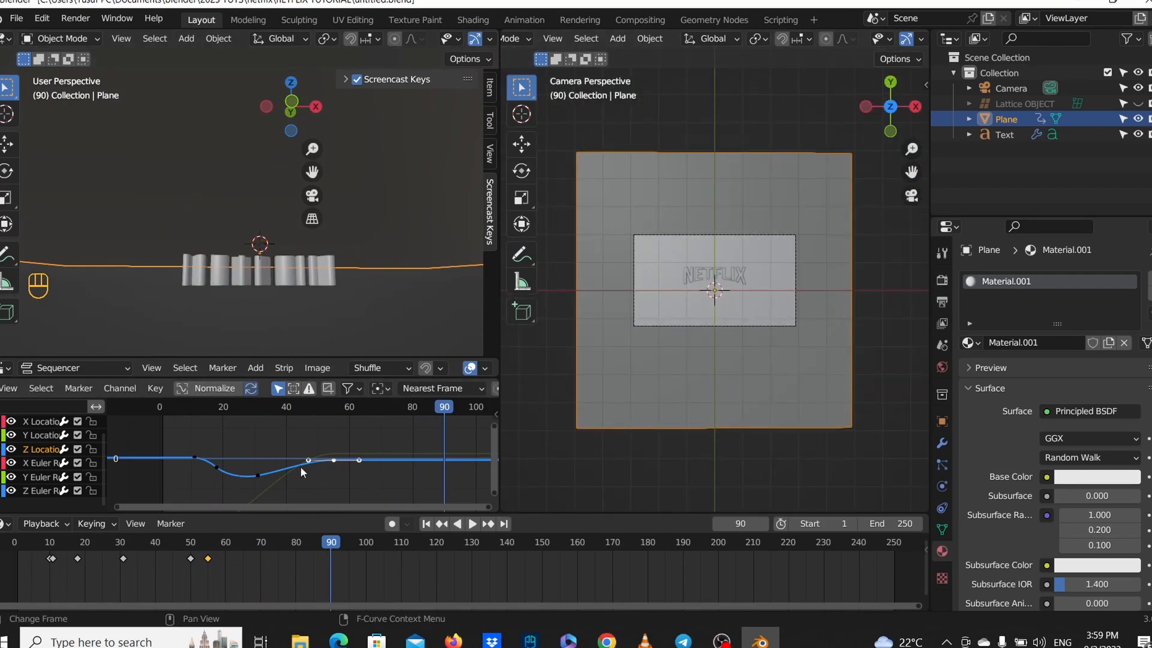
scroll(290, 414, "down", 1)
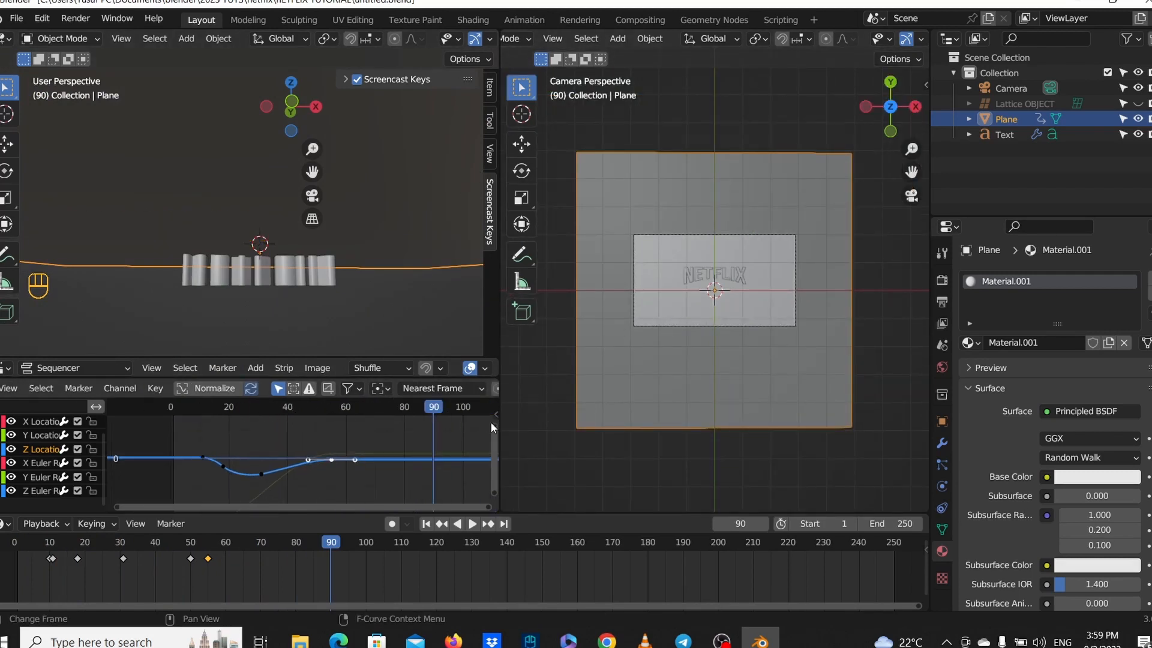
left_click_drag(491, 423, 656, 422)
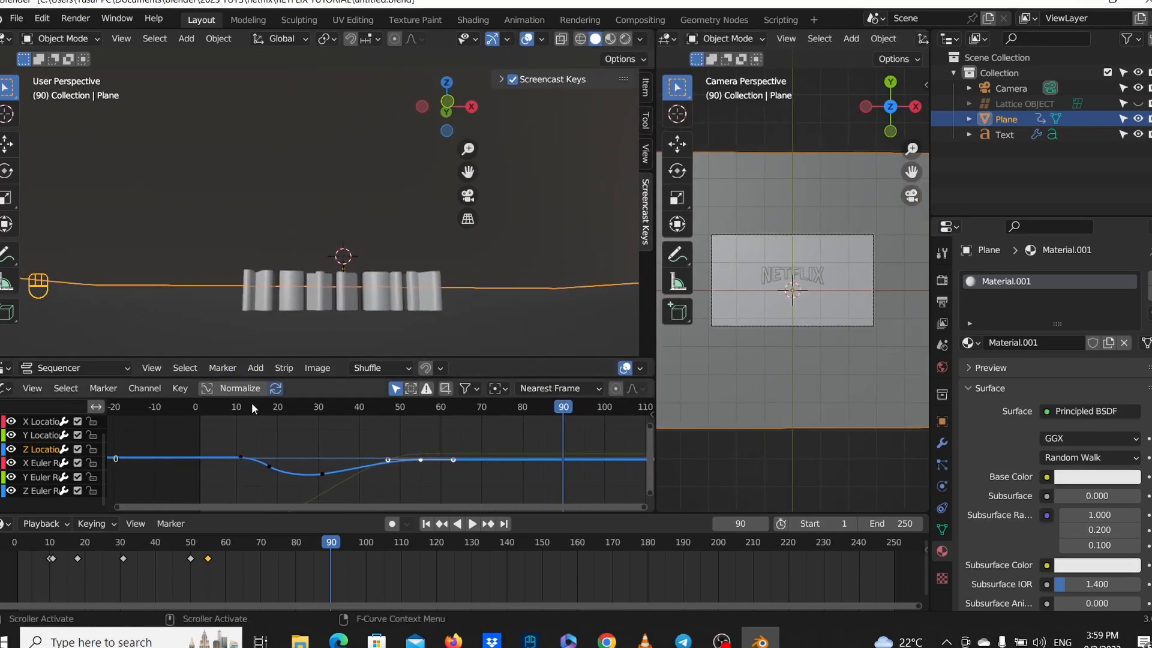
Scrub the plane's descent to frame 21 and move the Z Location keyframe at frame 18 one frame later and up by about 0.39.
left_click_drag(282, 405, 352, 407)
scroll(373, 338, "down", 4)
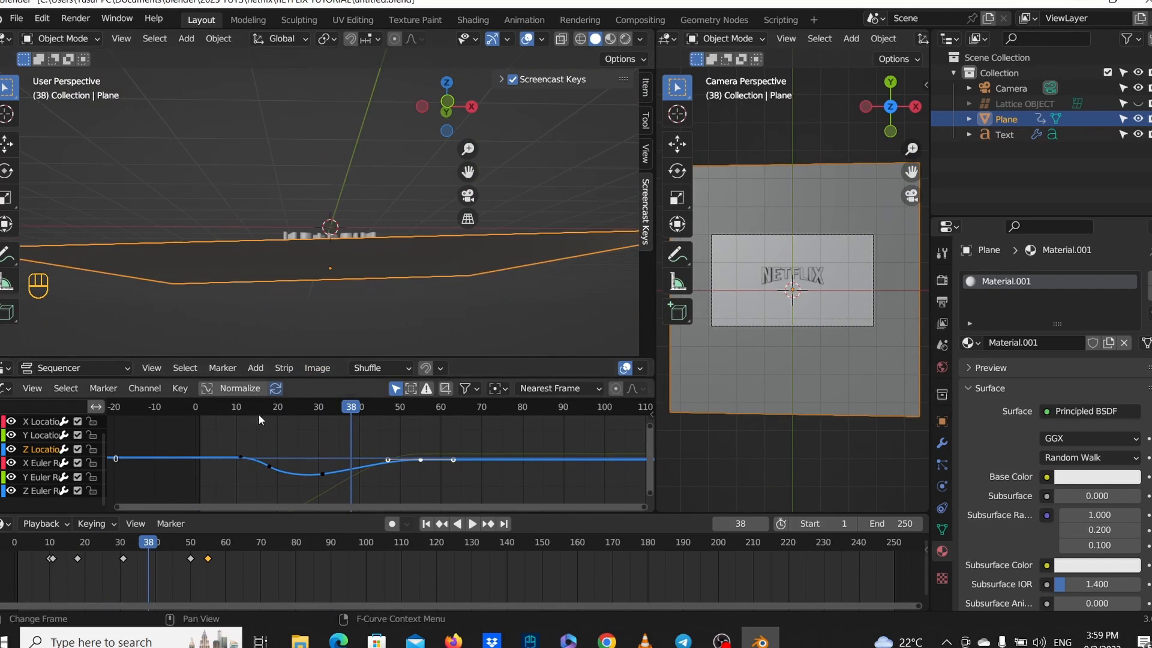
scroll(312, 311, "up", 2)
left_click_drag(250, 413, 200, 408)
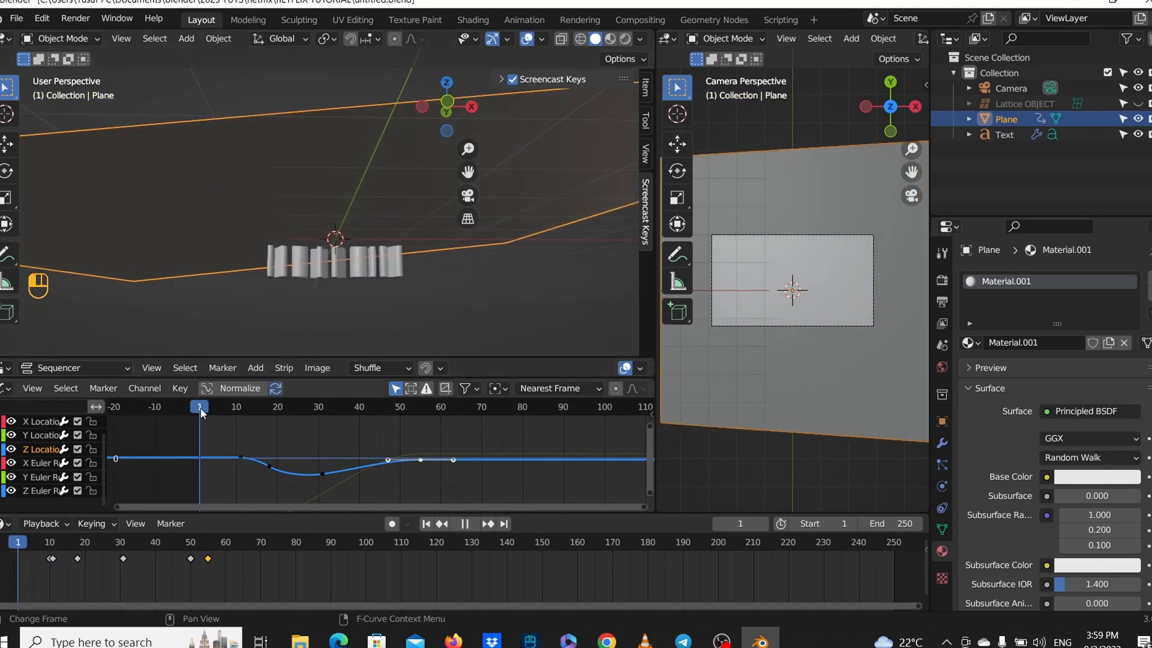
scroll(298, 326, "down", 1)
middle_click_drag(298, 327, 298, 340)
left_click_drag(204, 406, 282, 417)
left_click(270, 465)
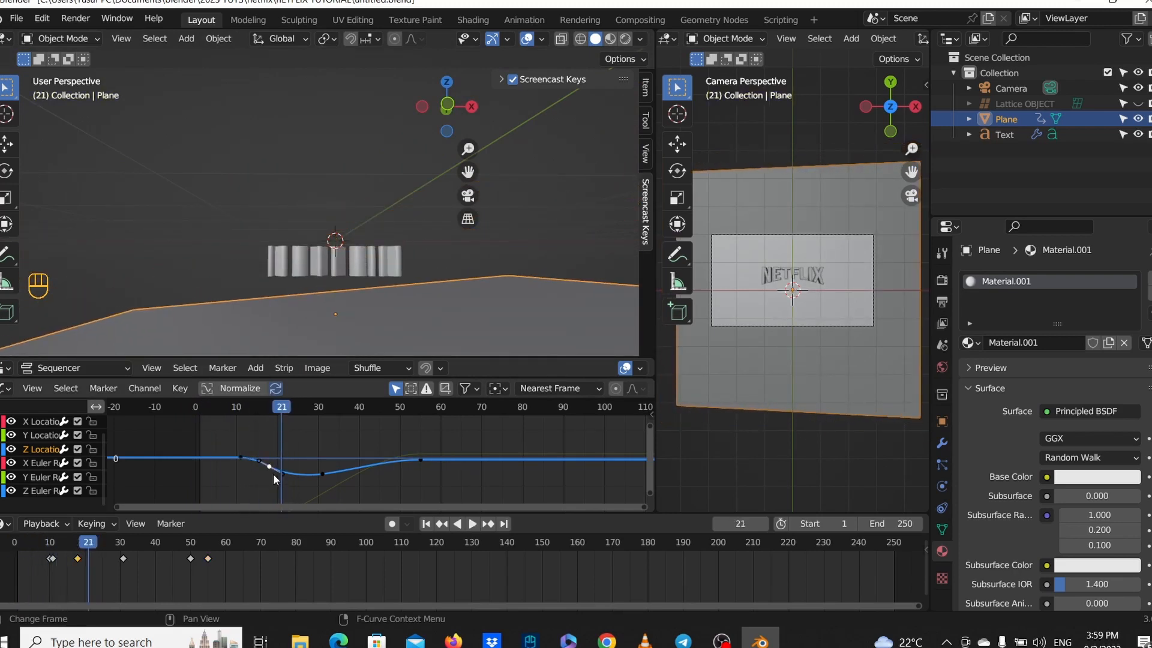
key("g")
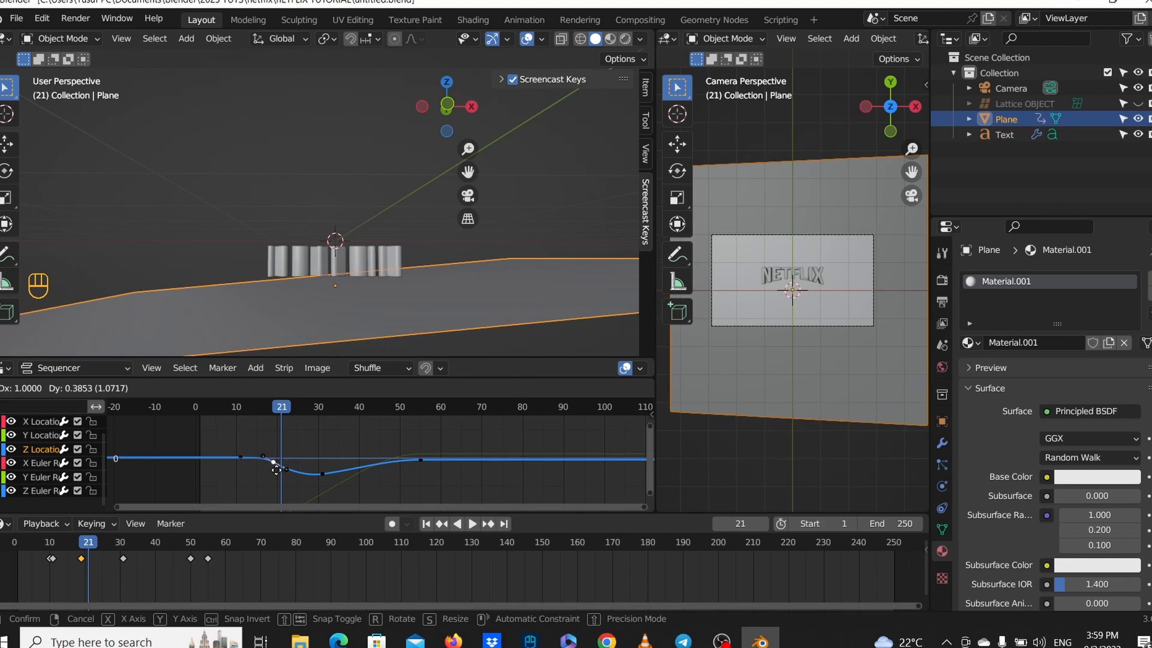
left_click(276, 470)
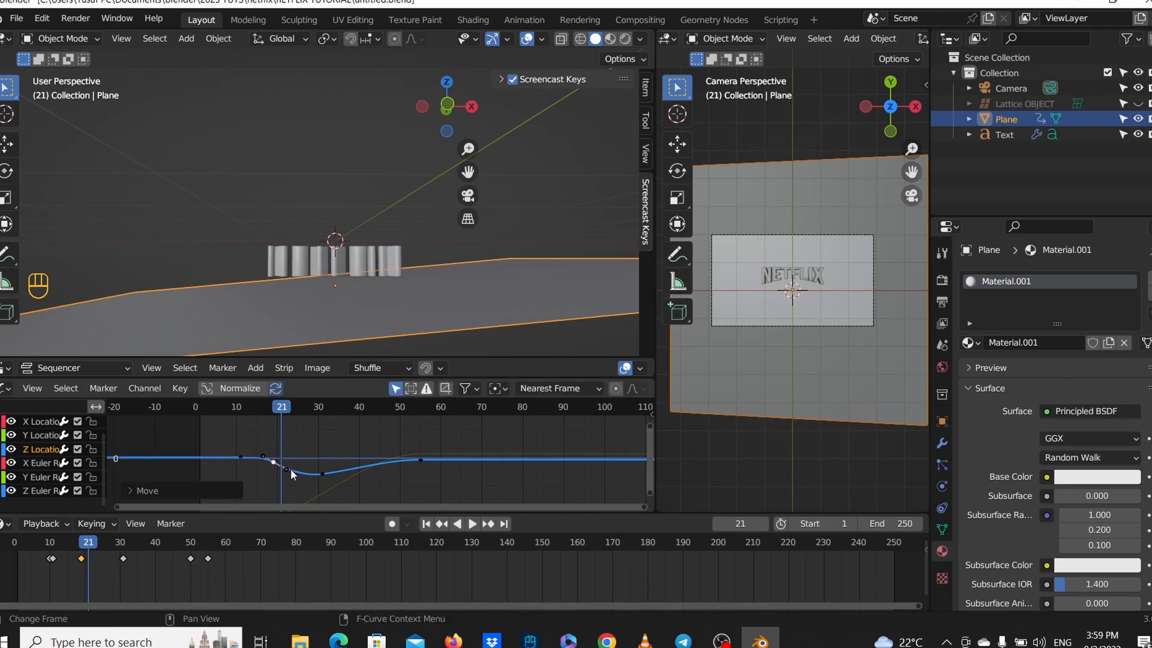
Rotate the handle of the frame 19 Z Location keyframe by about -11° and play the animation from the start.
scroll(289, 472, "up", 2)
key("r")
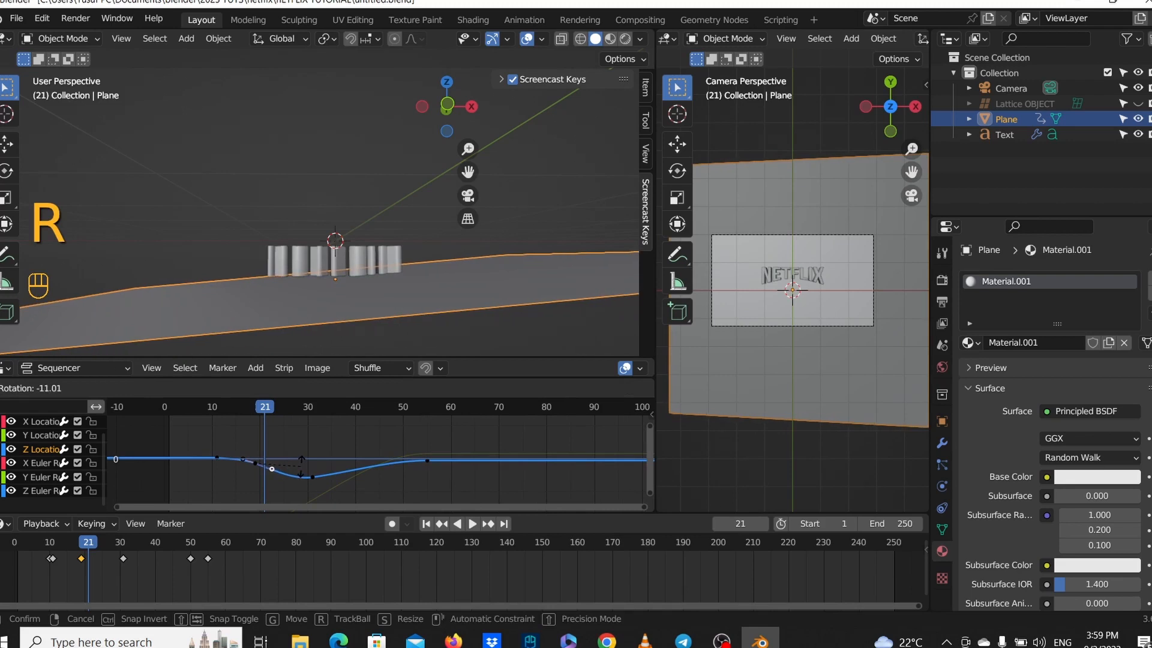
left_click(300, 476)
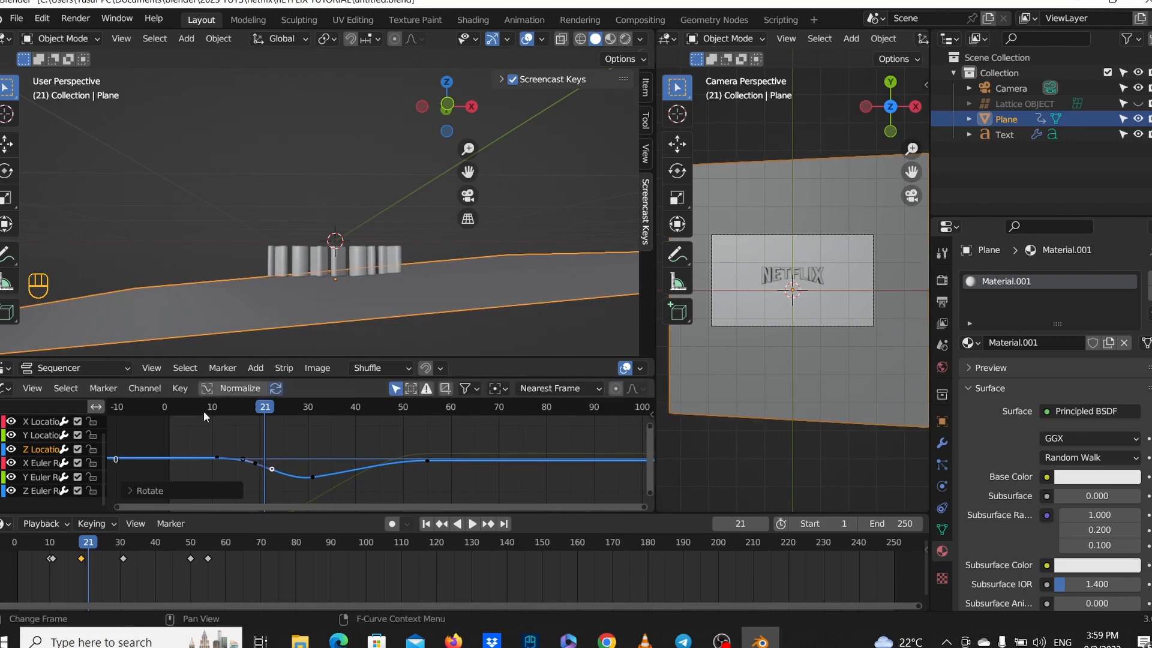
left_click(168, 411)
key("space")
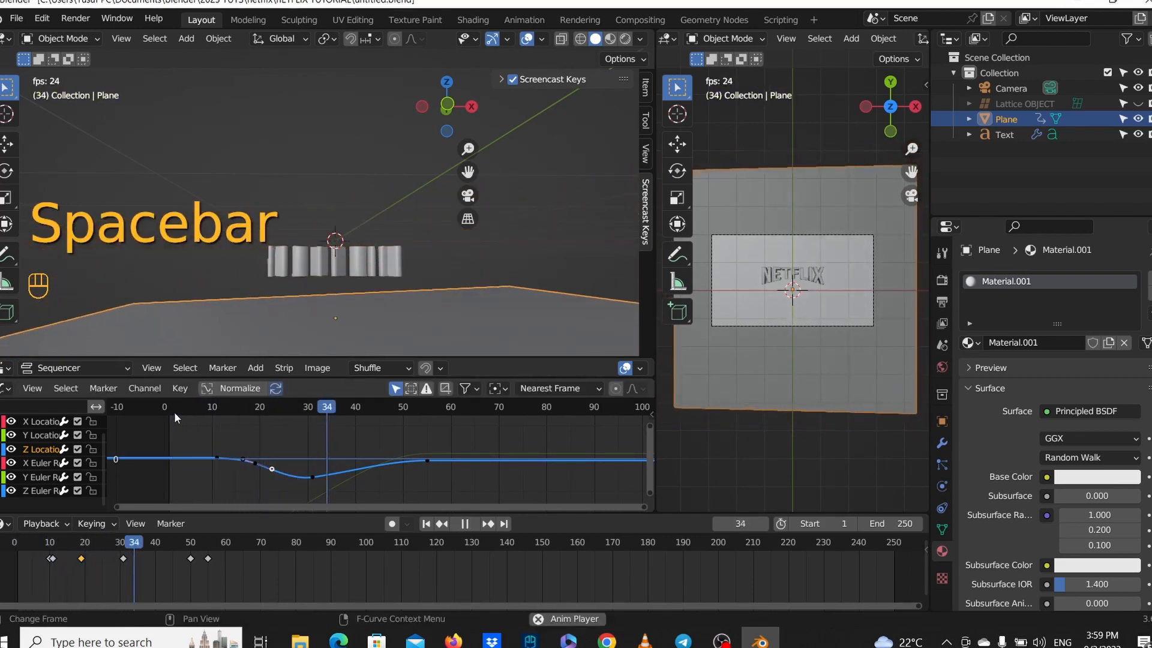
key("space")
Scrub the plane's animation to frame 24 and rotate the handle of the frame 31 Z Location keyframe by about 12°.
left_click_drag(244, 421, 279, 412)
left_click(312, 477)
key("r")
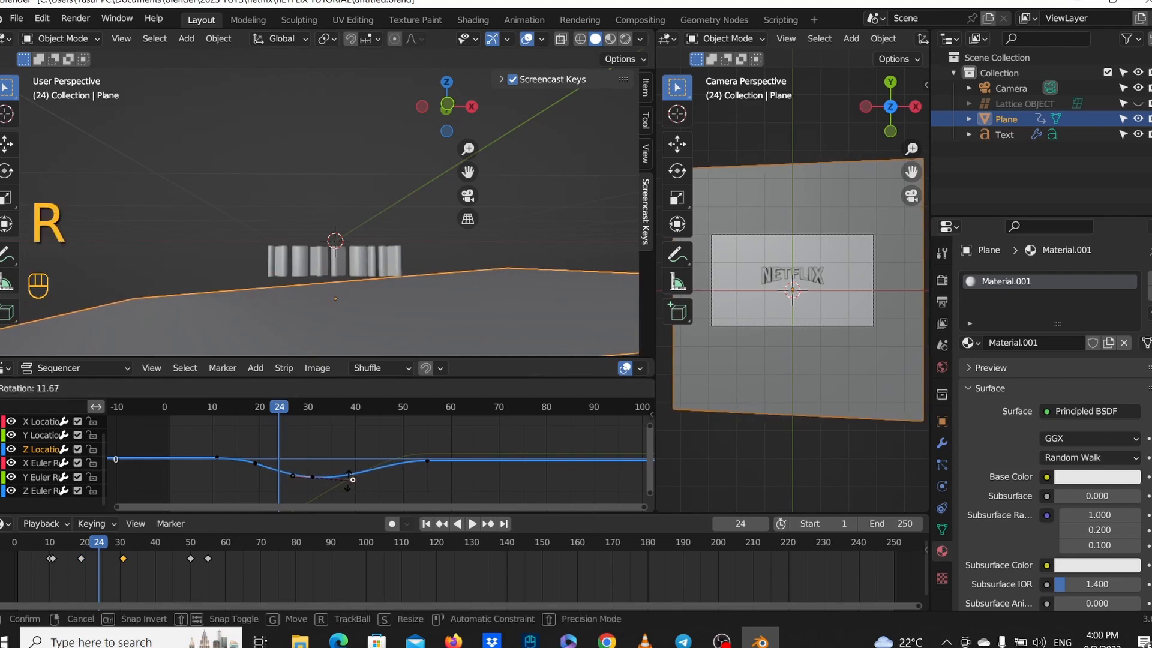
left_click(349, 478)
Move the Z Location keyframe at frame 31 one frame later and raise it nearly level with the frame 19 keyframe.
left_click(312, 477)
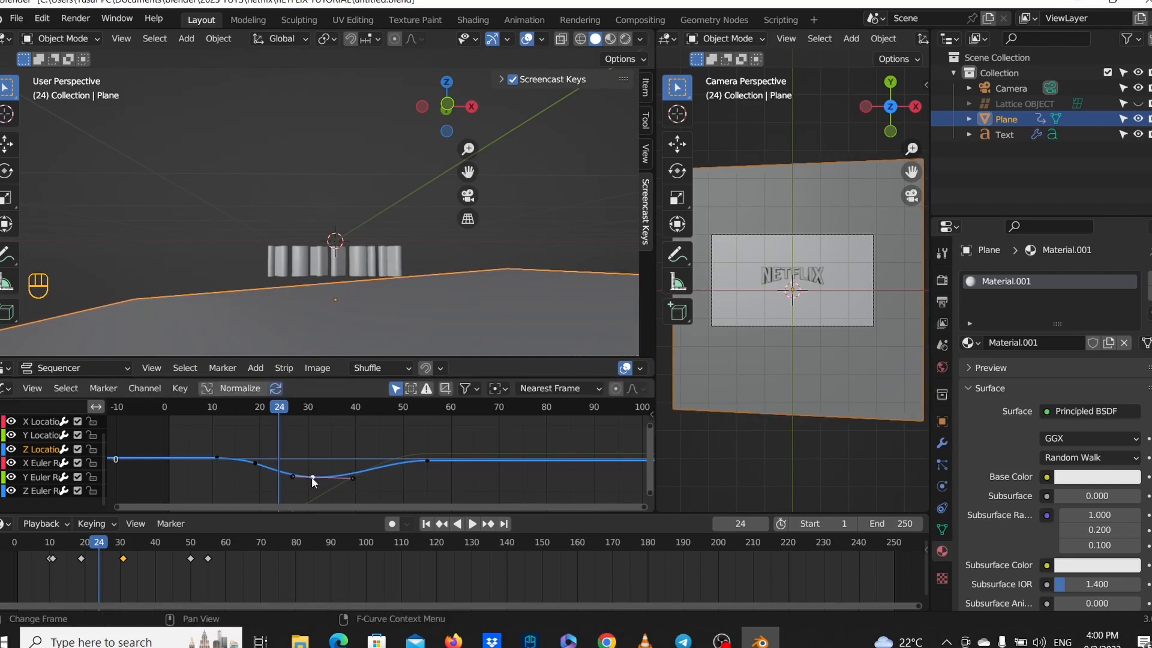
key("g")
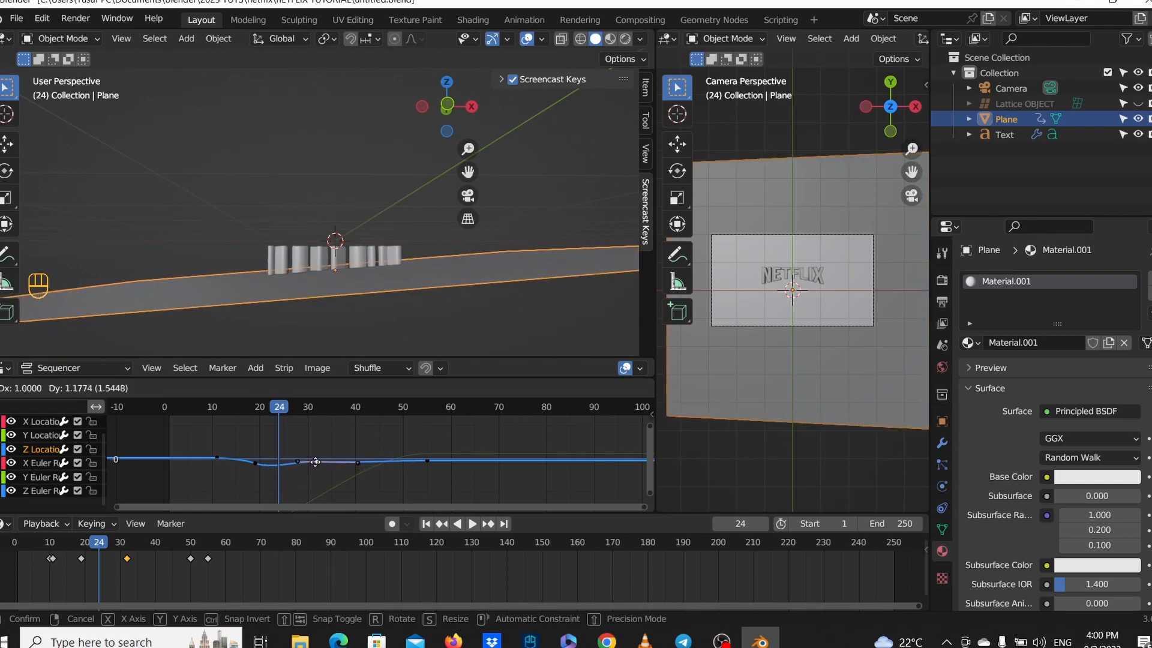
left_click(317, 466)
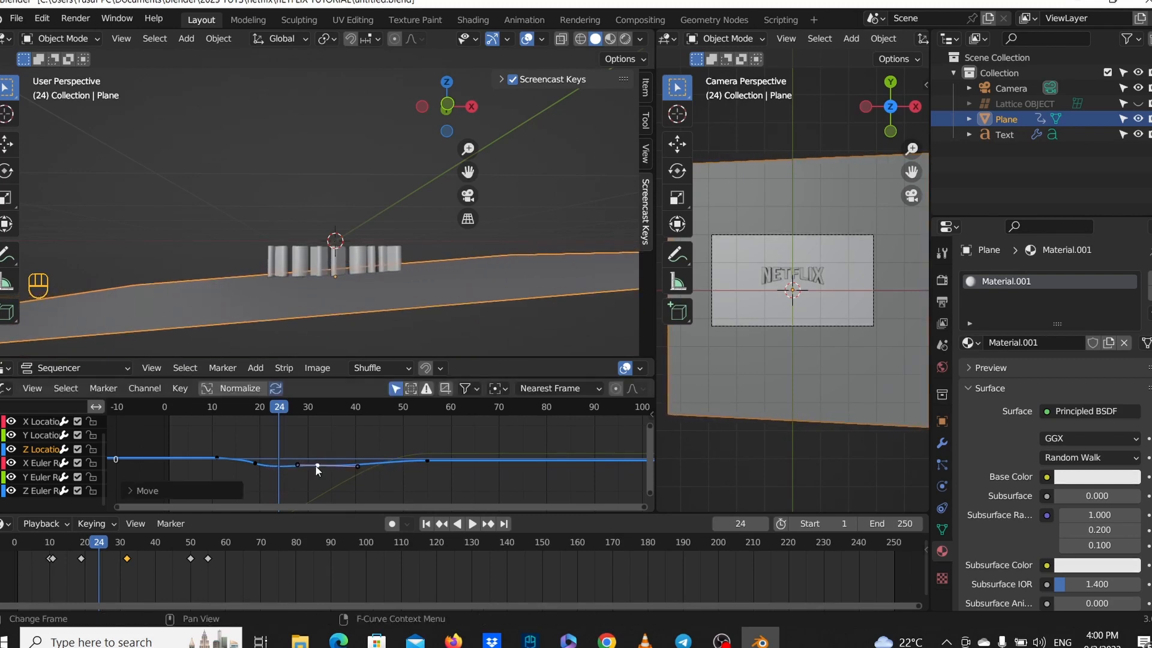
Rotate the frame 32 Z Location keyframe's handle by about -3.5°, and move the keyframe one frame later and up by about 0.14.
left_click(358, 467)
key("r")
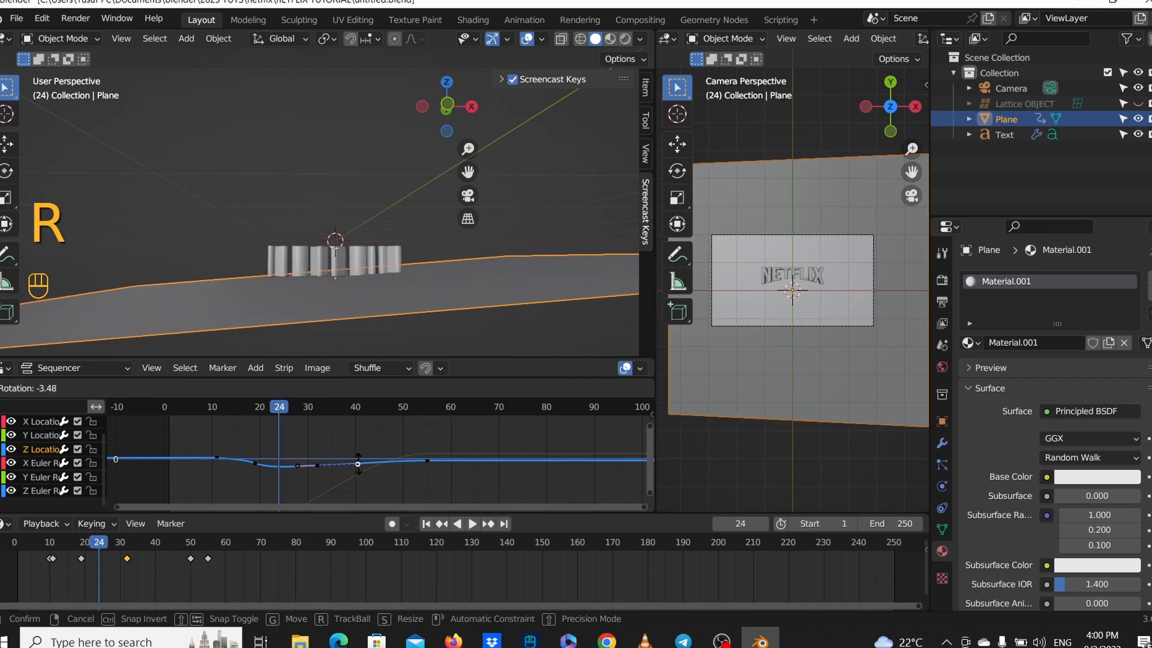
left_click(358, 464)
left_click(299, 466)
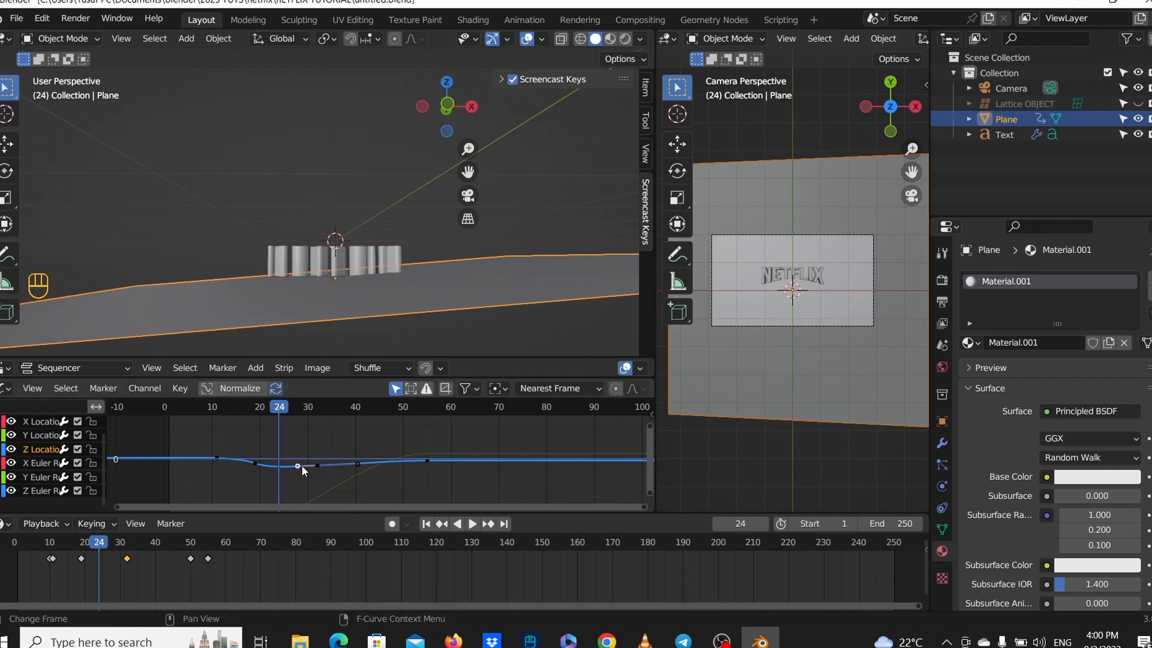
key("g")
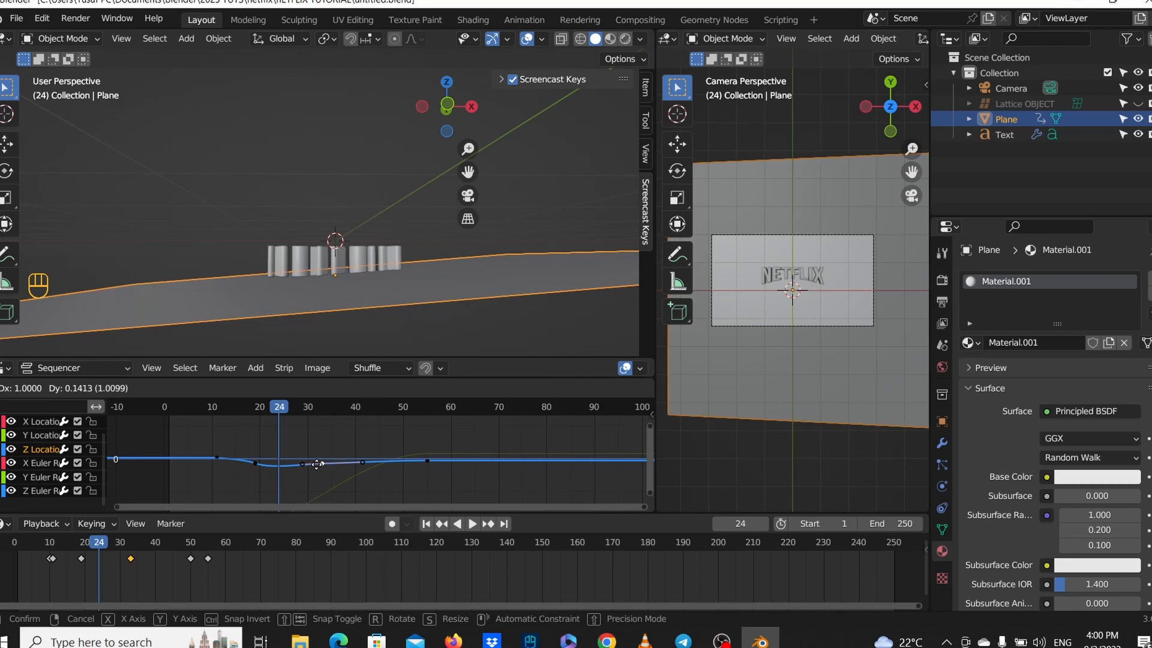
left_click(317, 464)
Play the animation repeatedly from the start and check in the zoomed camera view how the plane passes and settles over NETFLIX.
key("space")
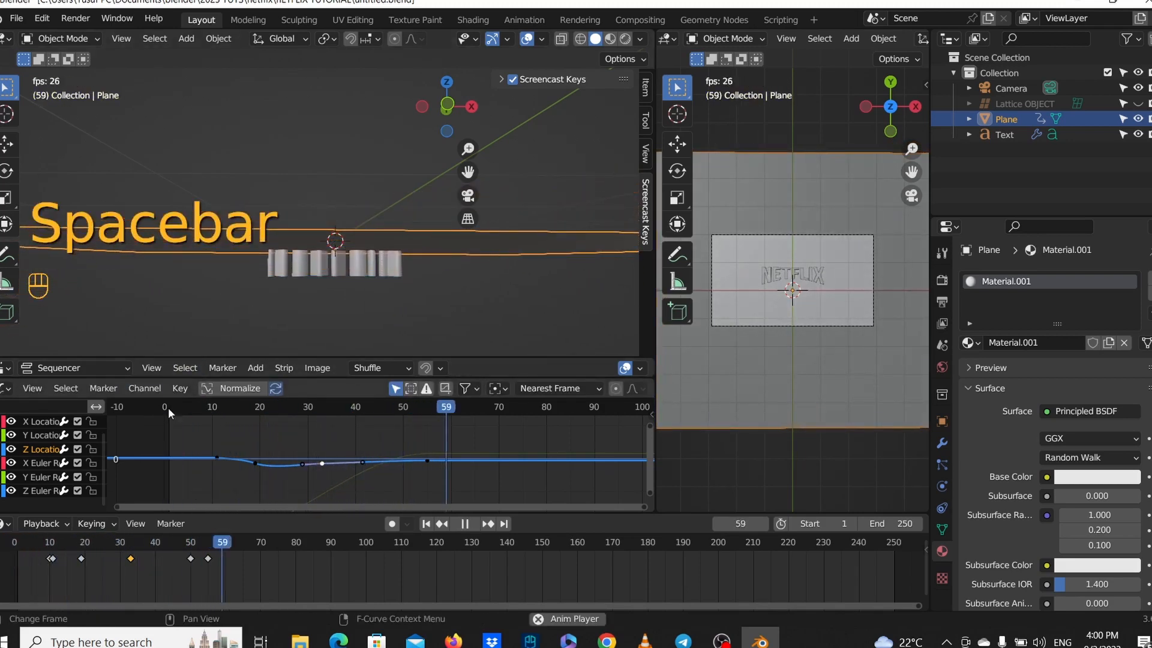
left_click(168, 408)
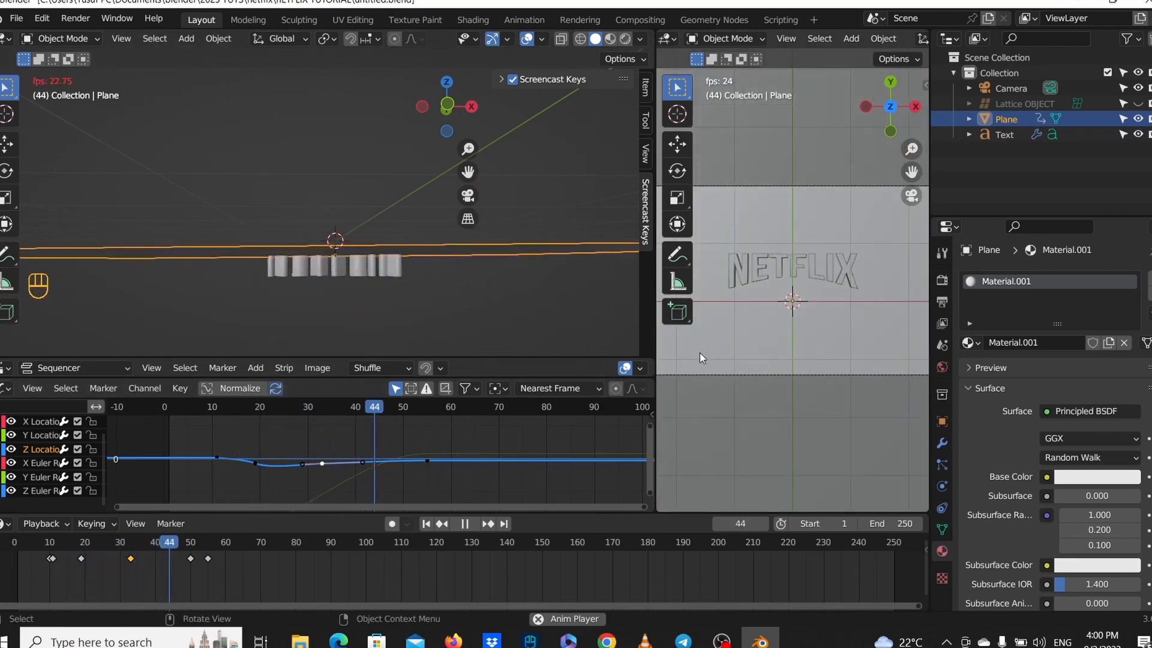
left_click(179, 408)
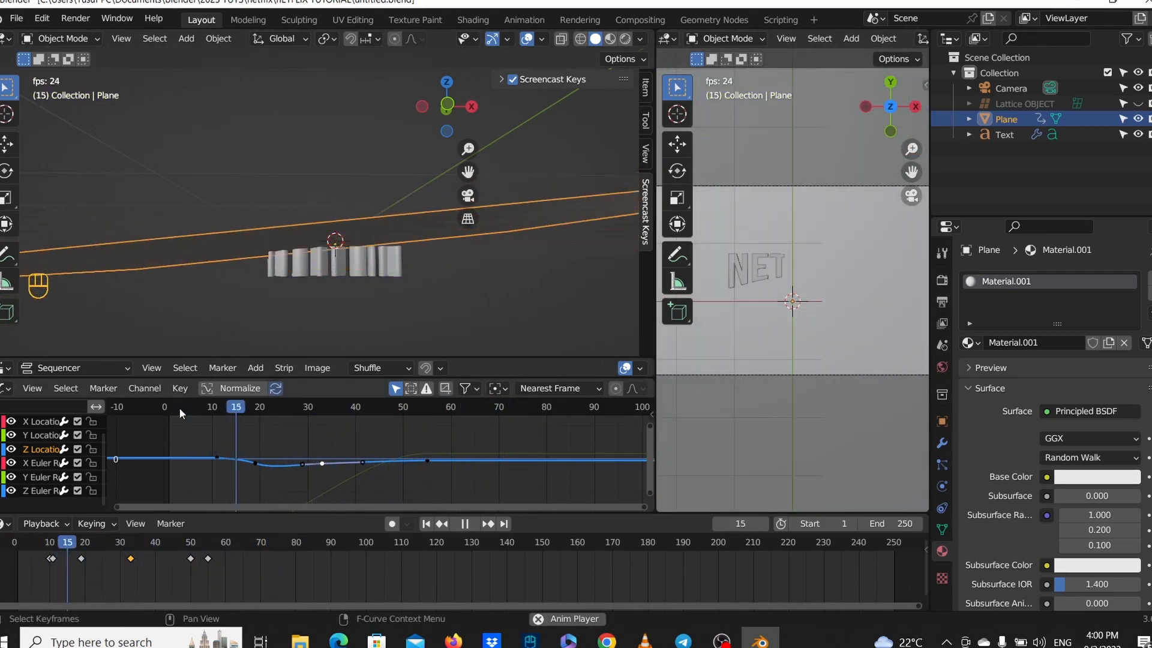
left_click(178, 408)
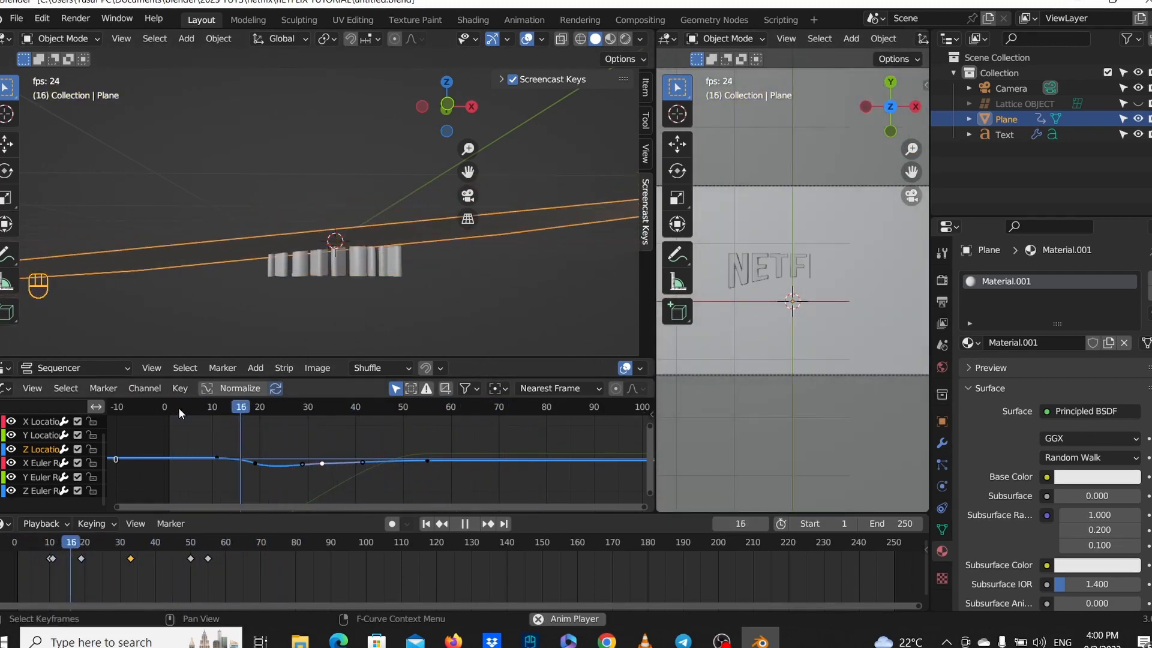
left_click(179, 408)
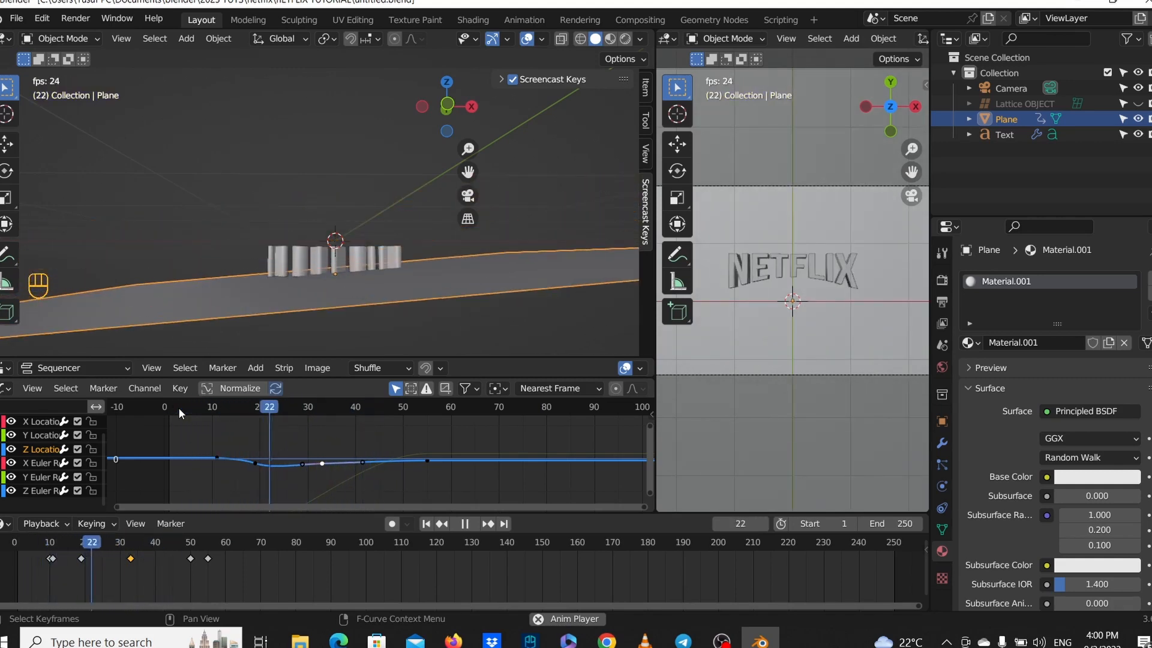
left_click(178, 408)
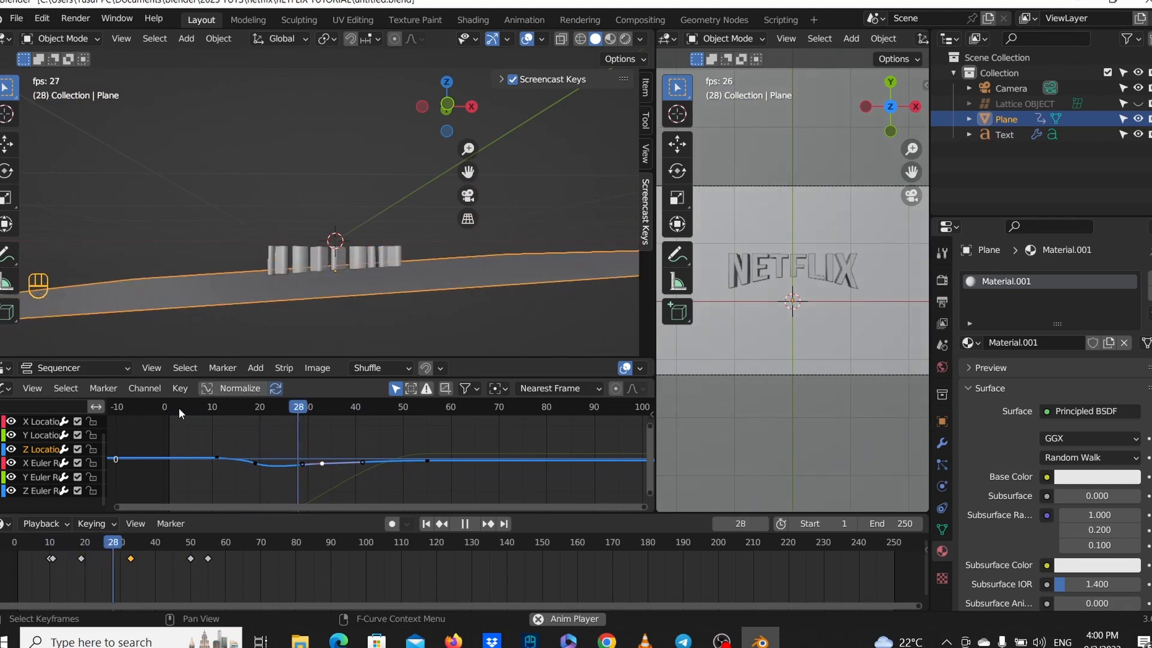
left_click(179, 408)
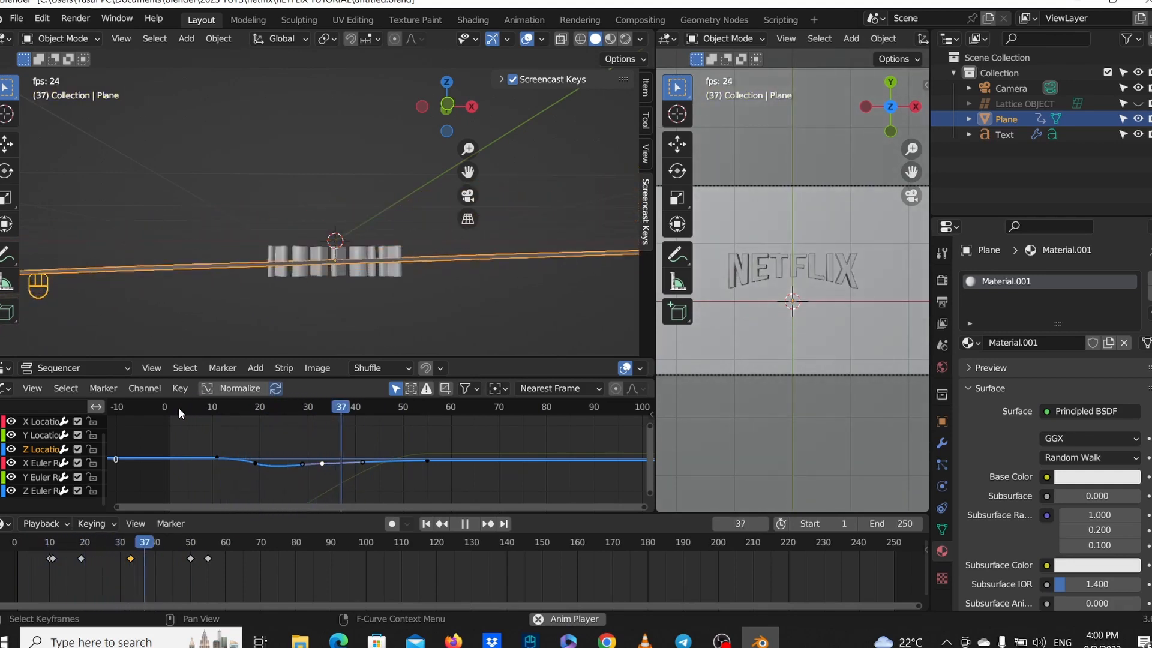
left_click(178, 408)
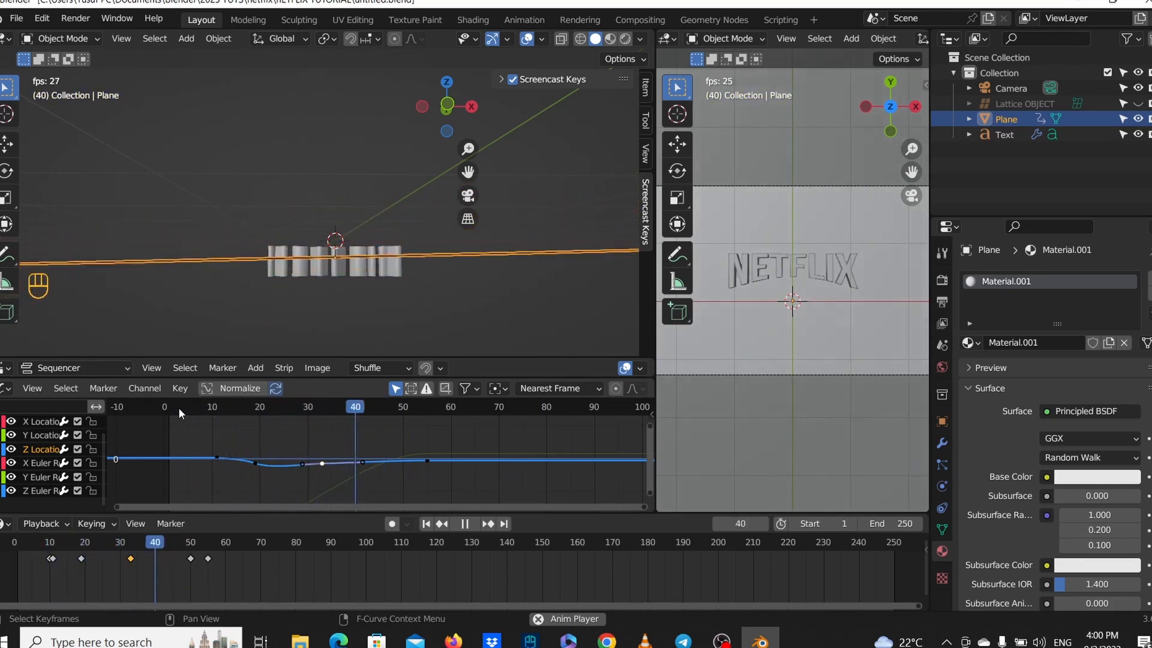
left_click(178, 408)
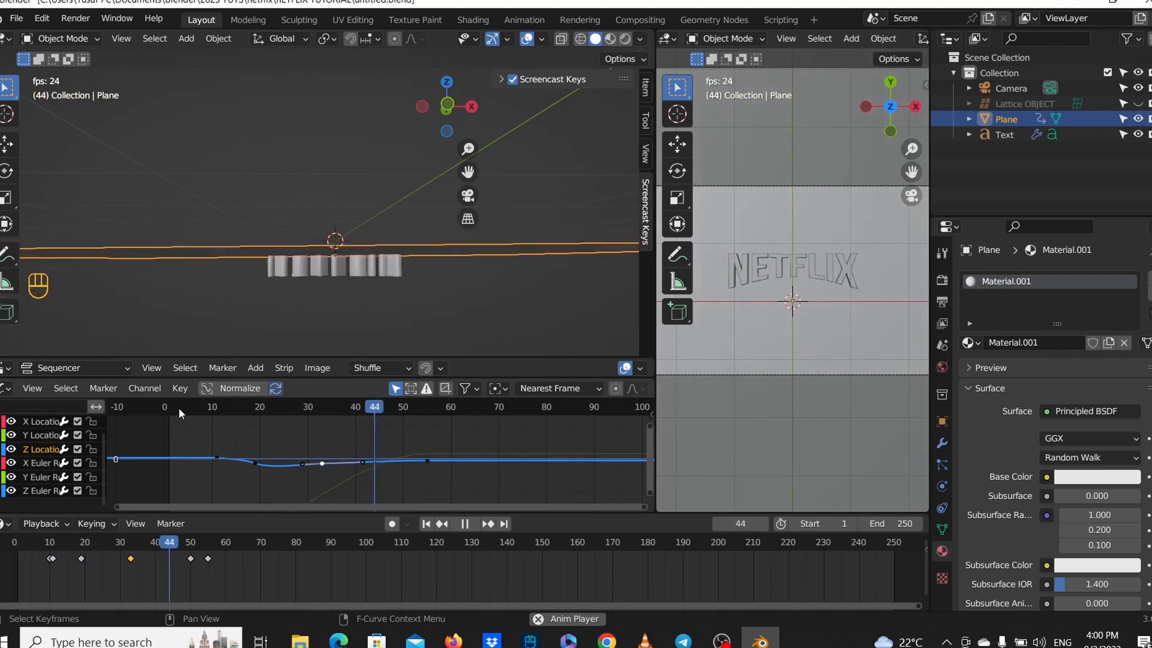
left_click(179, 408)
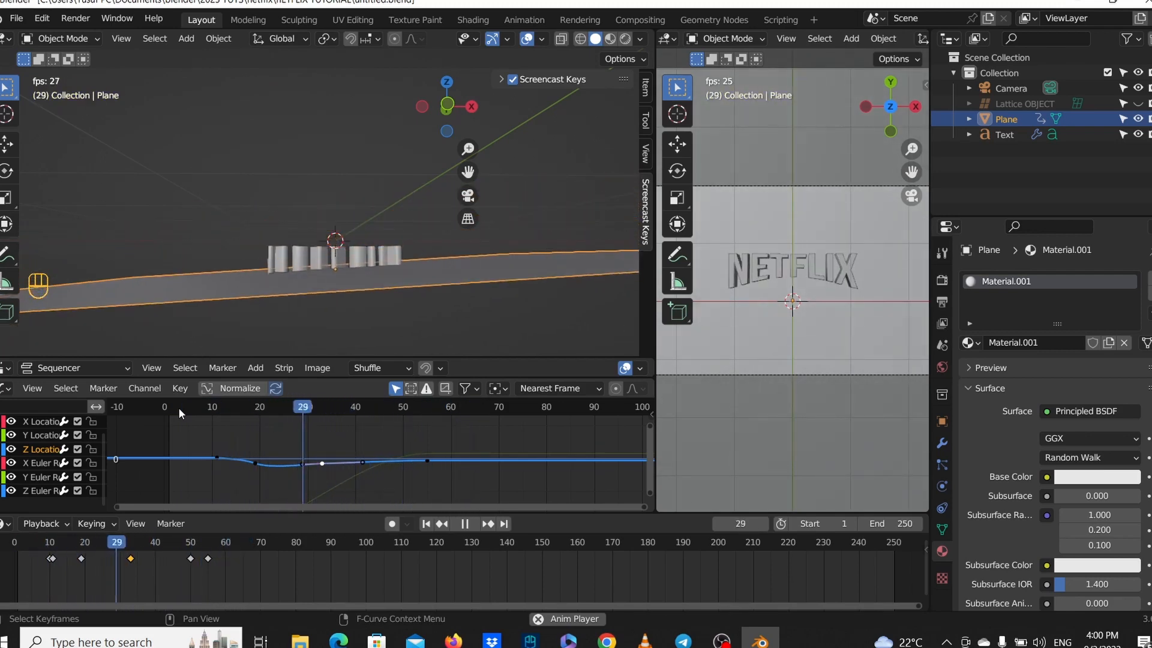
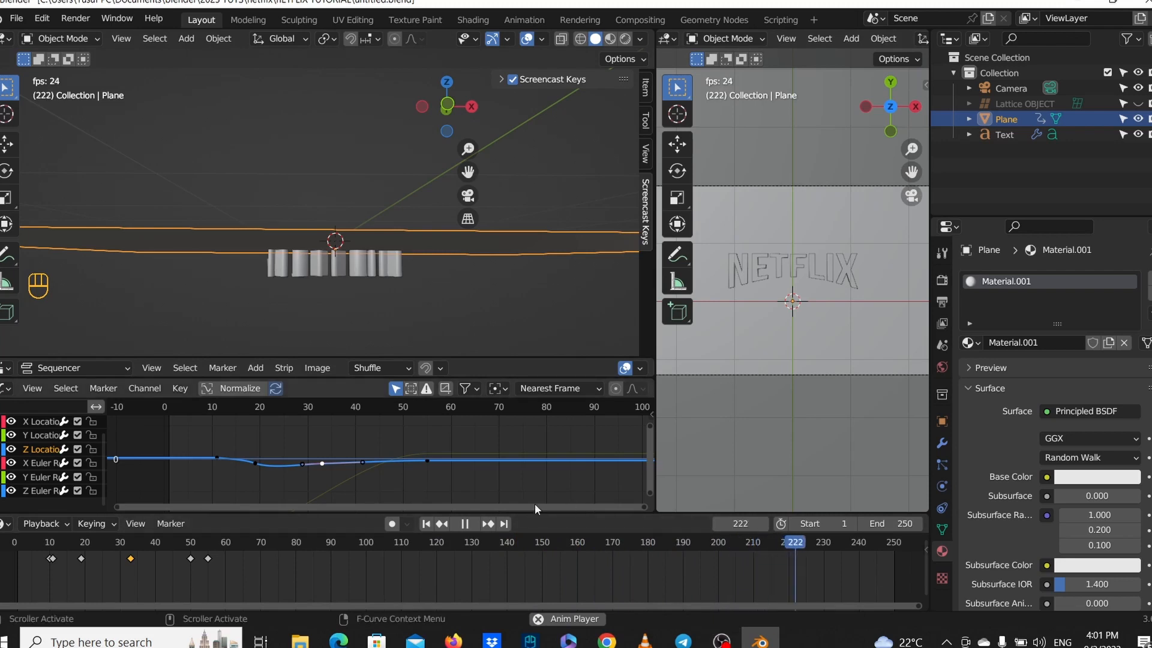
Stop the playback, show the scene from the top and select the NETFLIX text object.
left_click(463, 526)
middle_click_drag(451, 351, 397, 356)
key("KP_7")
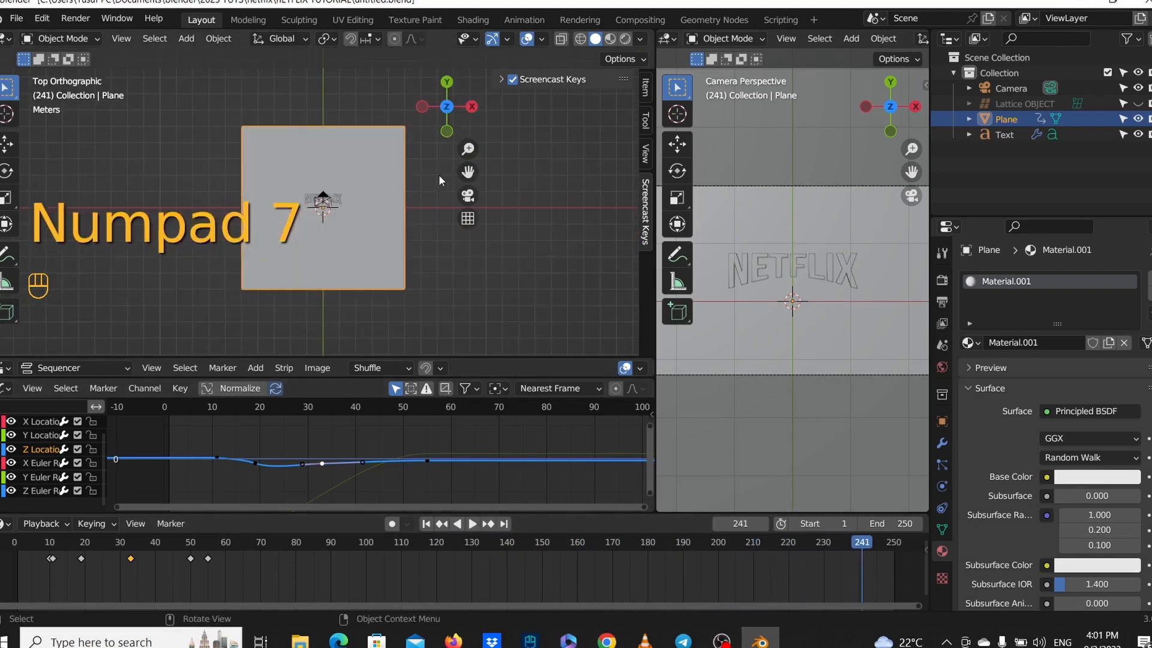
scroll(347, 203, "up", 5)
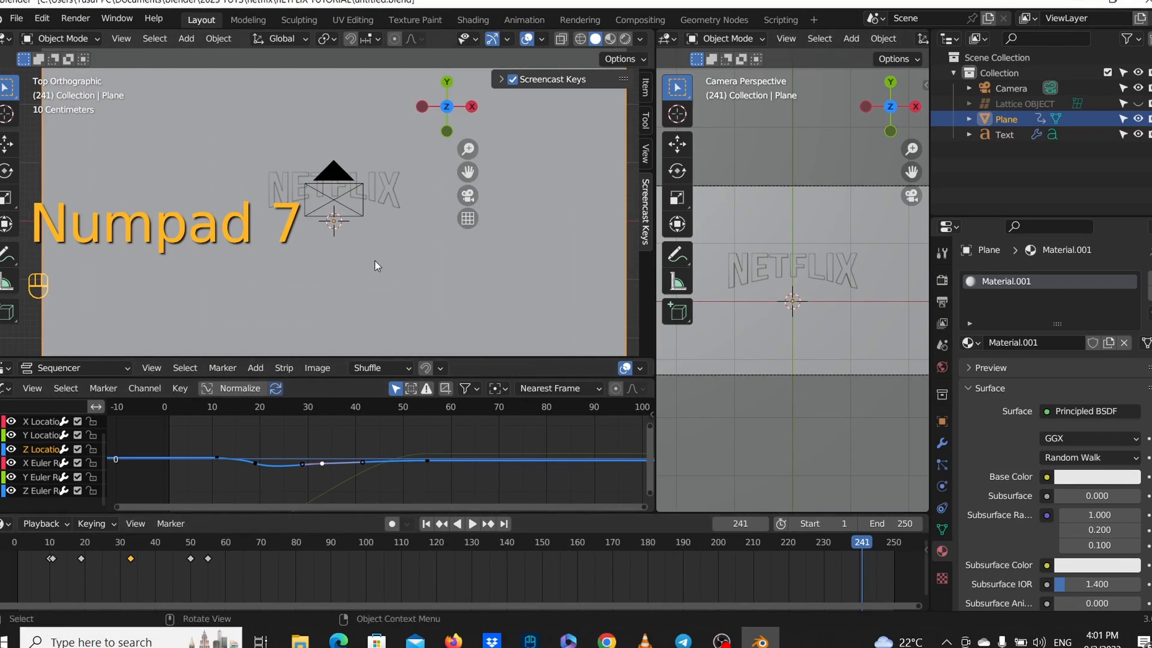
middle_click_drag(376, 261, 411, 298, "shift")
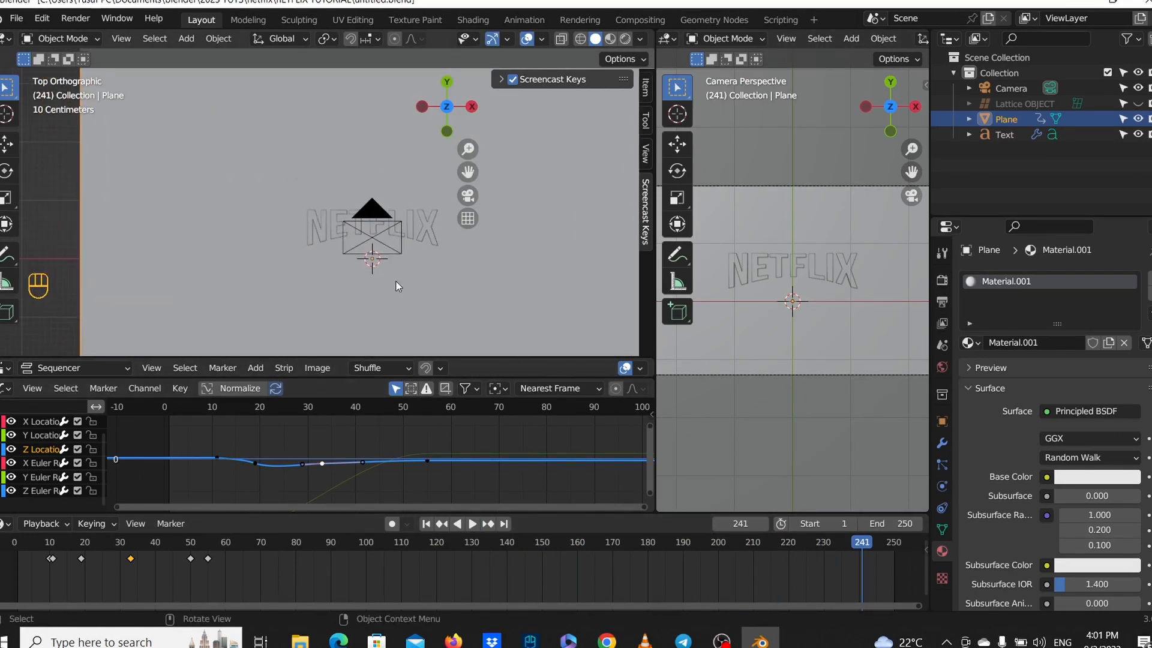
left_click(420, 235)
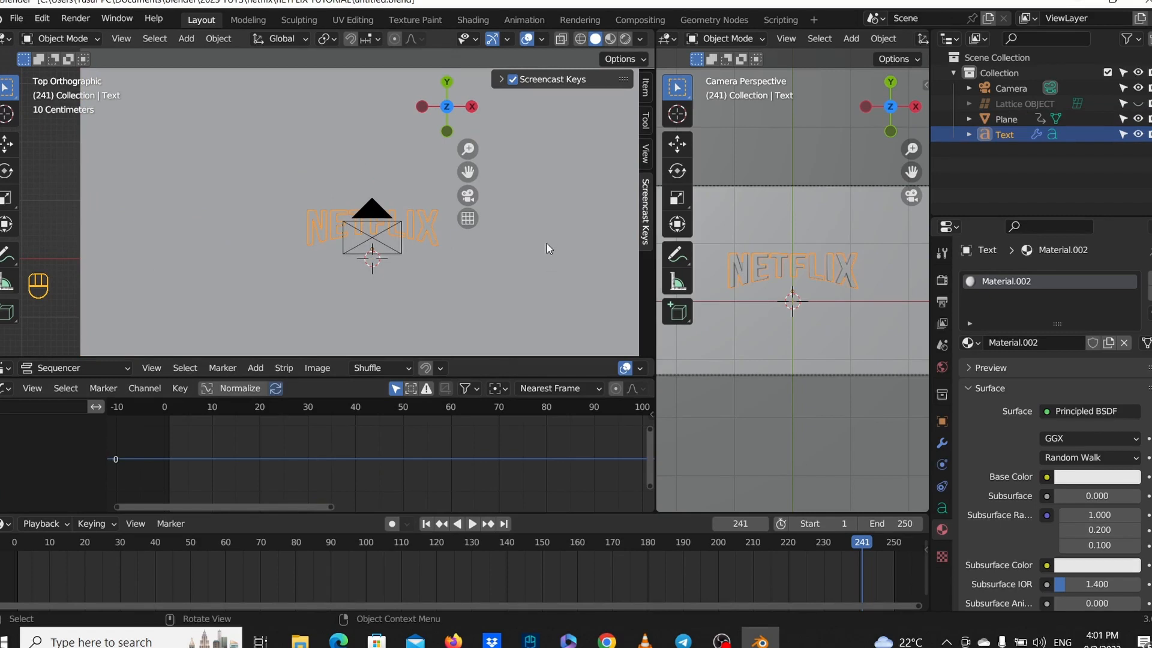
left_click(722, 640)
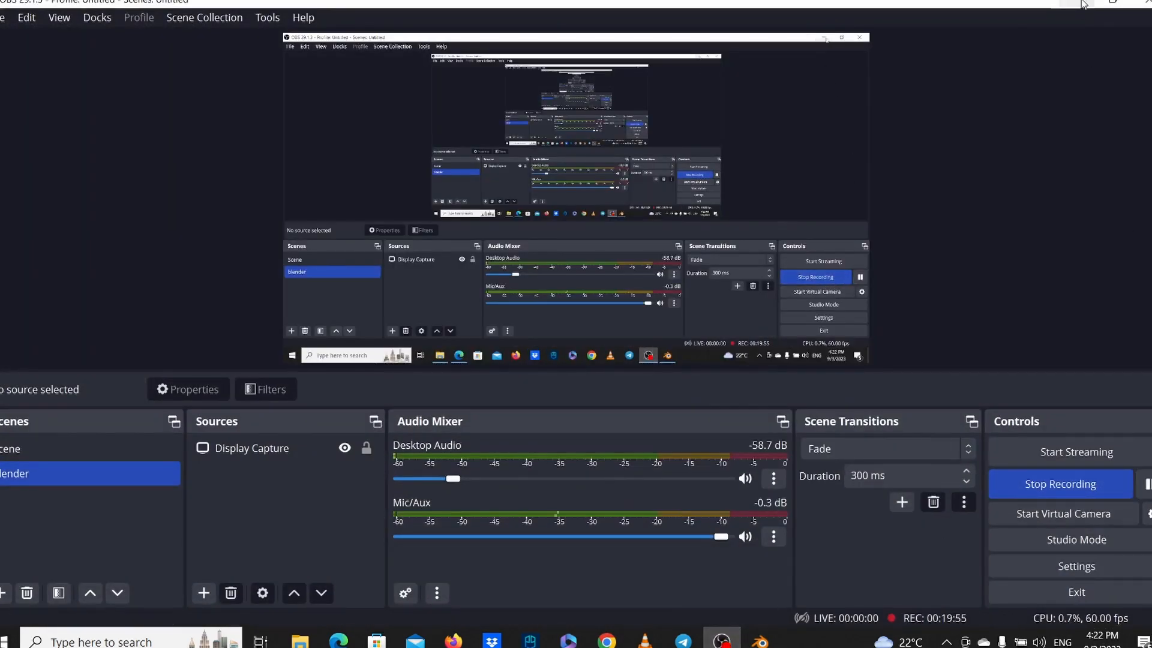
left_click(1084, 5)
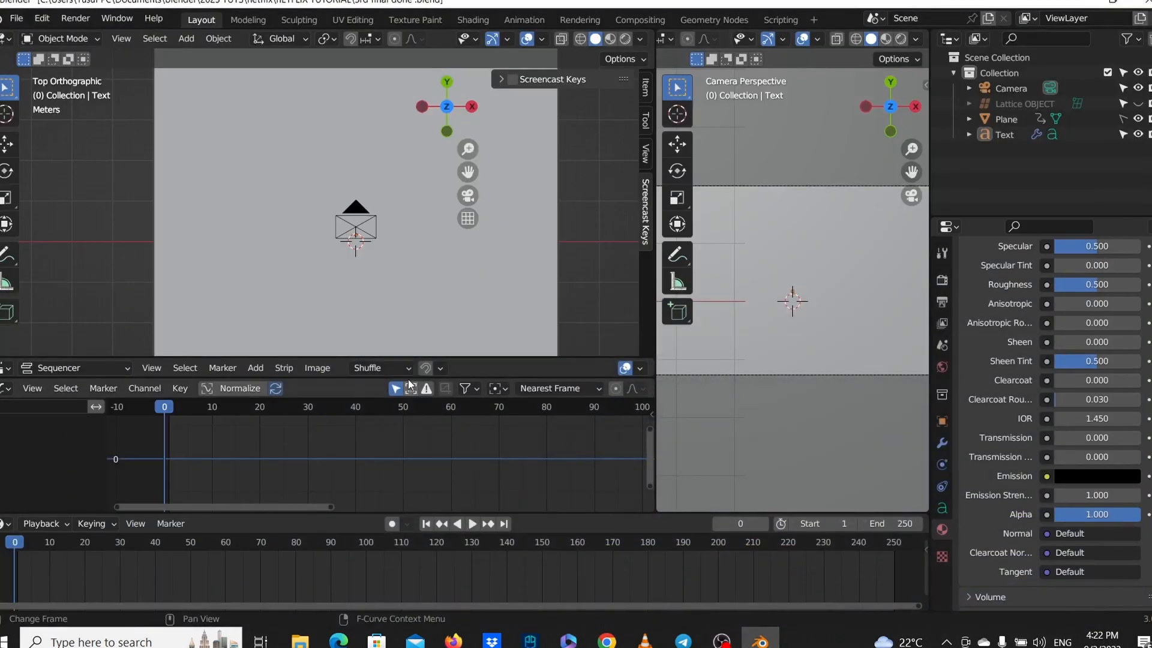
Scrub the timeline to frame 54, where the plane has settled over the NETFLIX text.
scroll(408, 330, "down", 2)
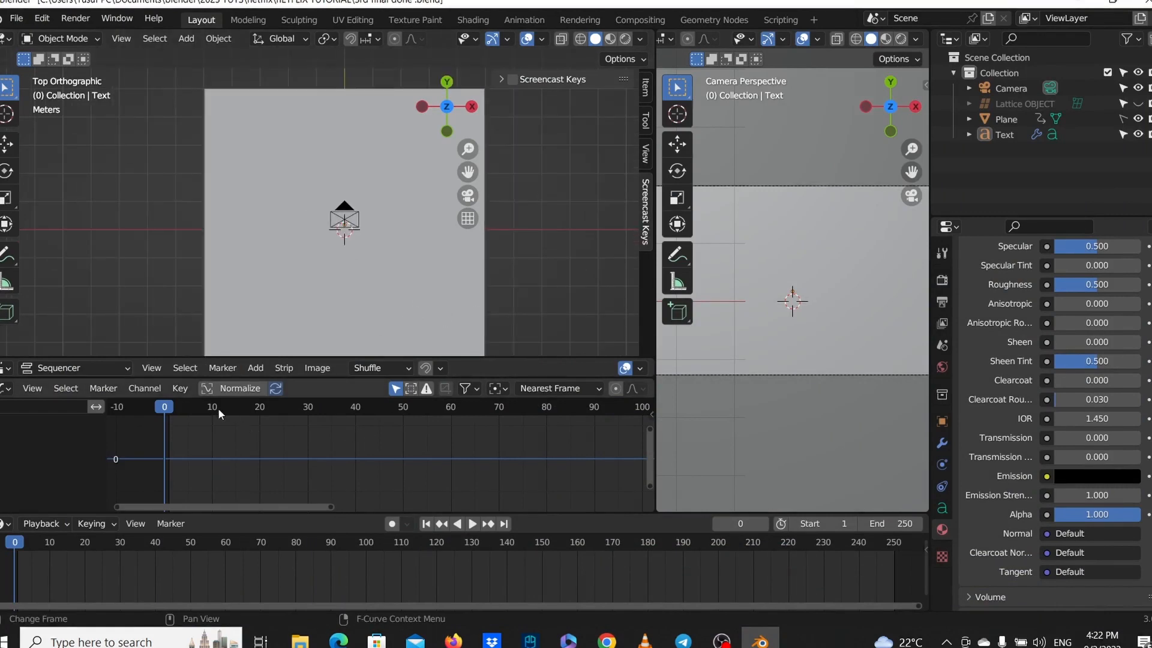
left_click_drag(233, 407, 349, 405)
scroll(366, 266, "up", 3)
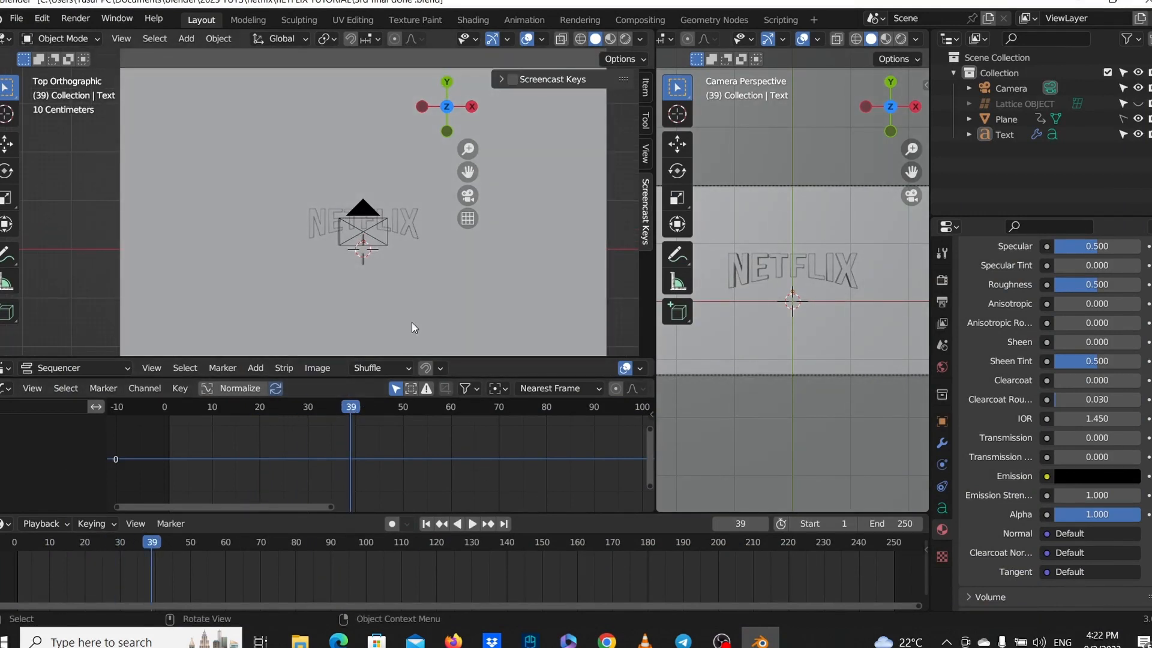
scroll(453, 480, "down", 1)
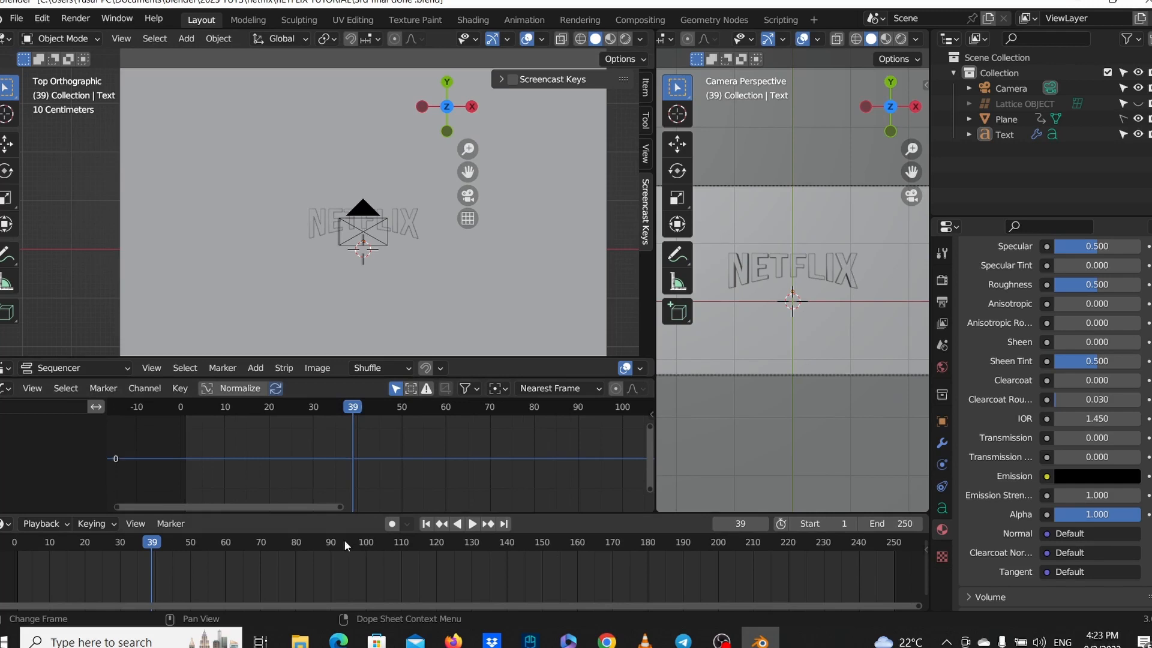
left_click_drag(345, 545, 204, 557)
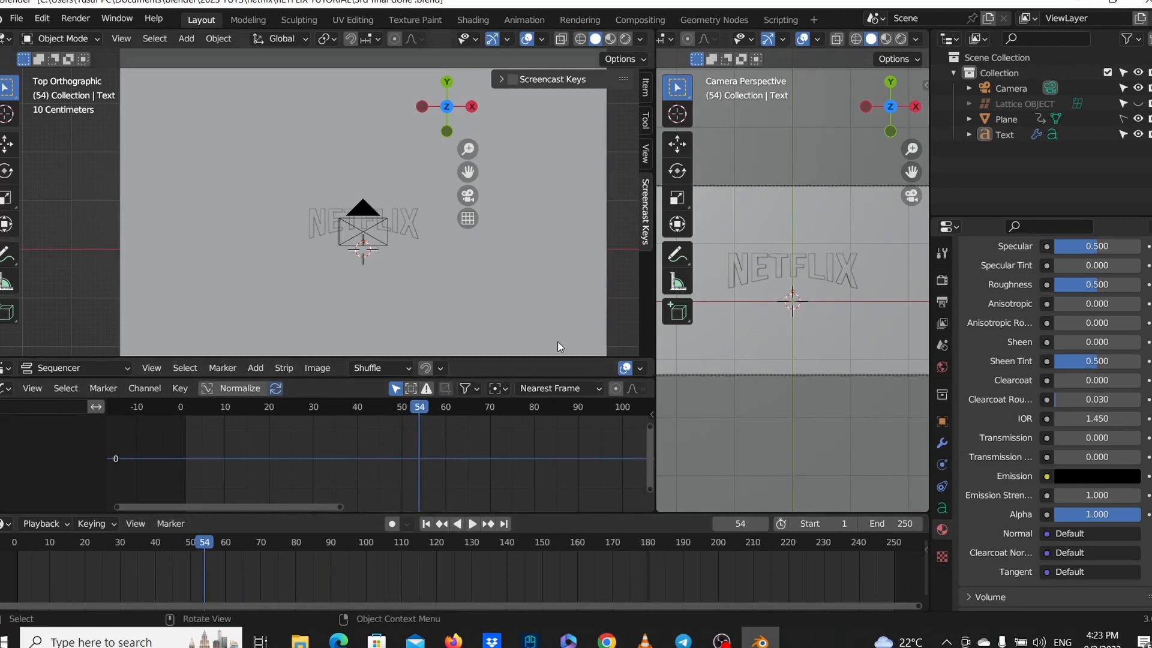
Switch the camera viewport to Rendered shading and widen it to show the whole NETFLIX text up close.
left_click(900, 40)
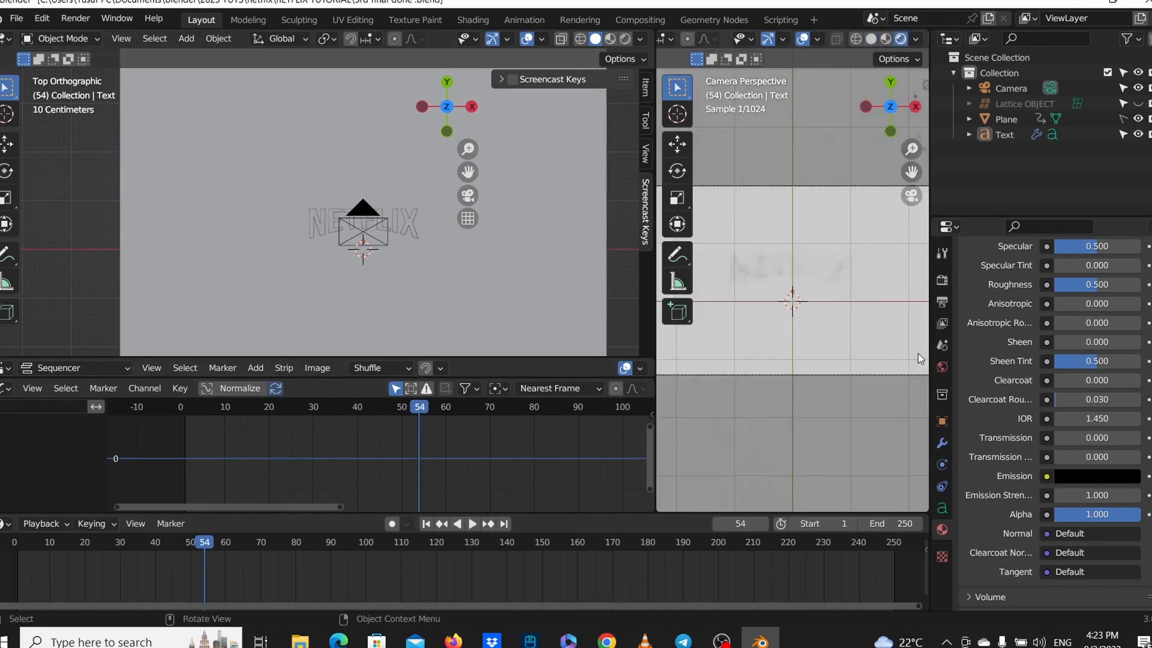
scroll(825, 294, "up", 2)
left_click(857, 276)
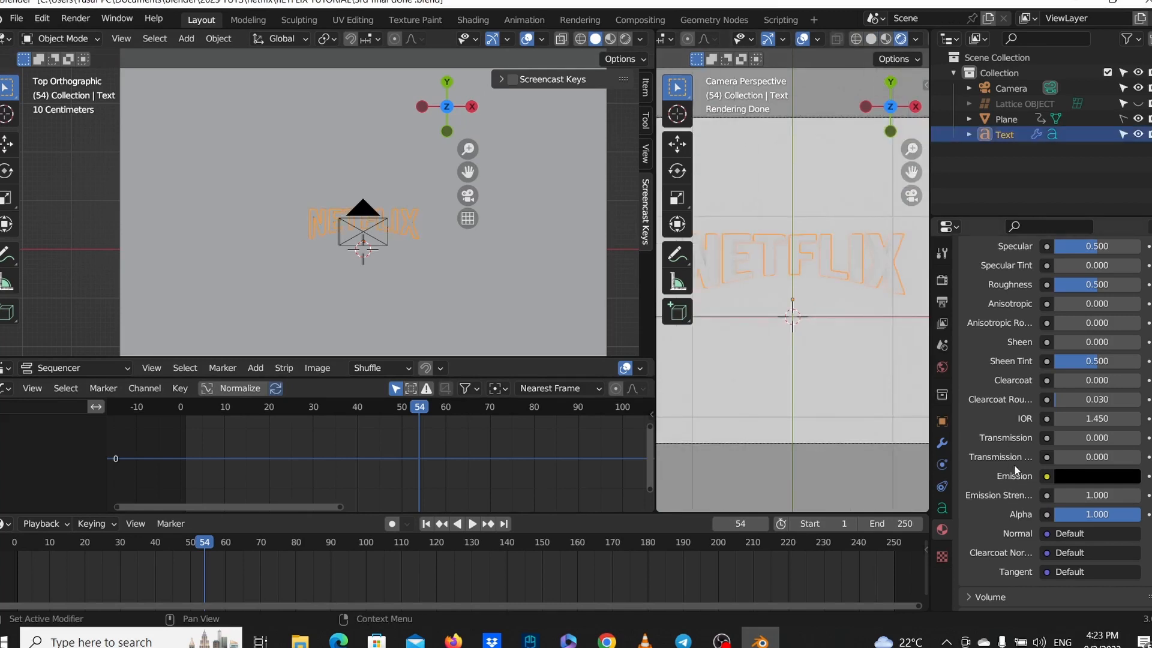
scroll(823, 383, "down", 2)
left_click(824, 383)
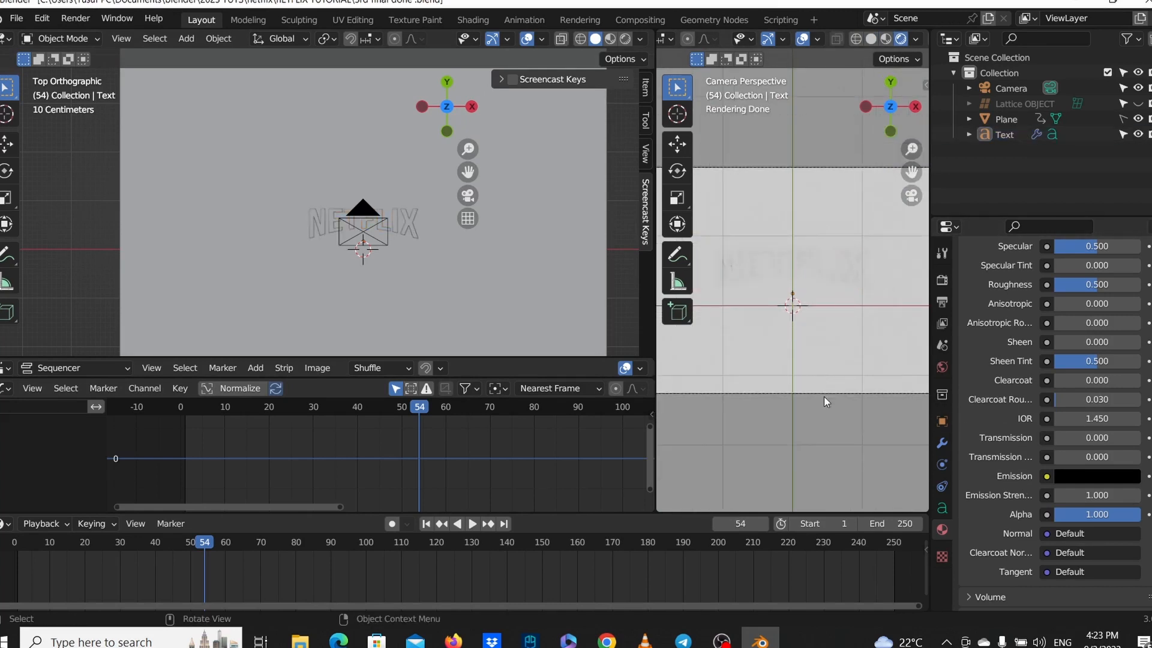
scroll(823, 396, "up", 3)
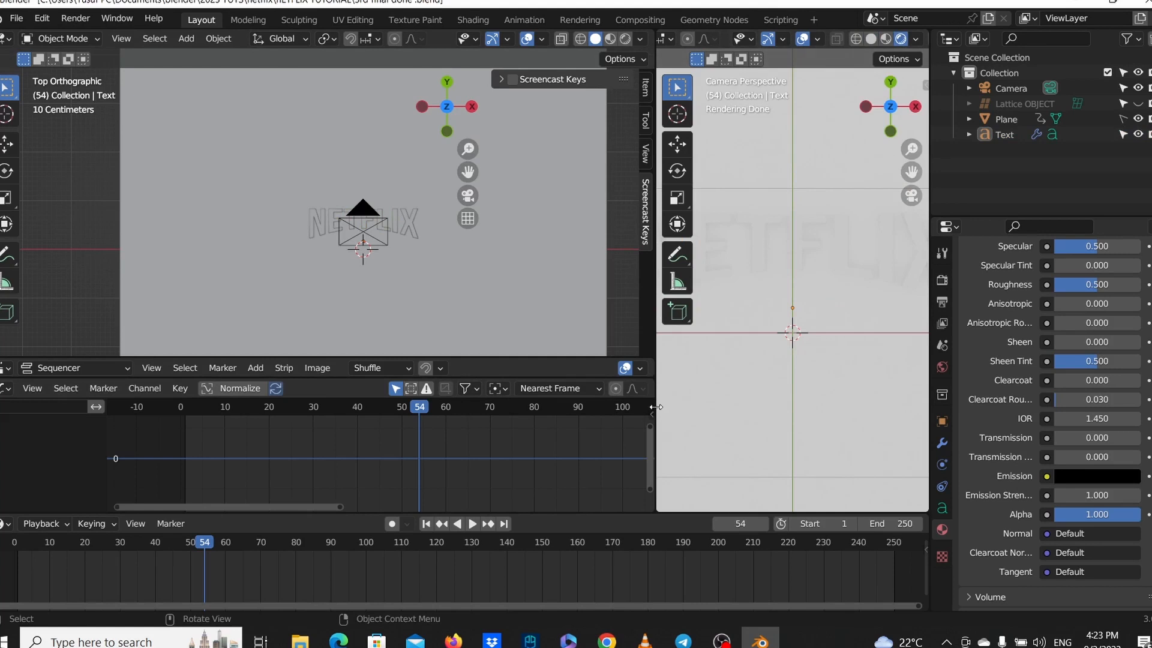
left_click_drag(655, 407, 493, 408)
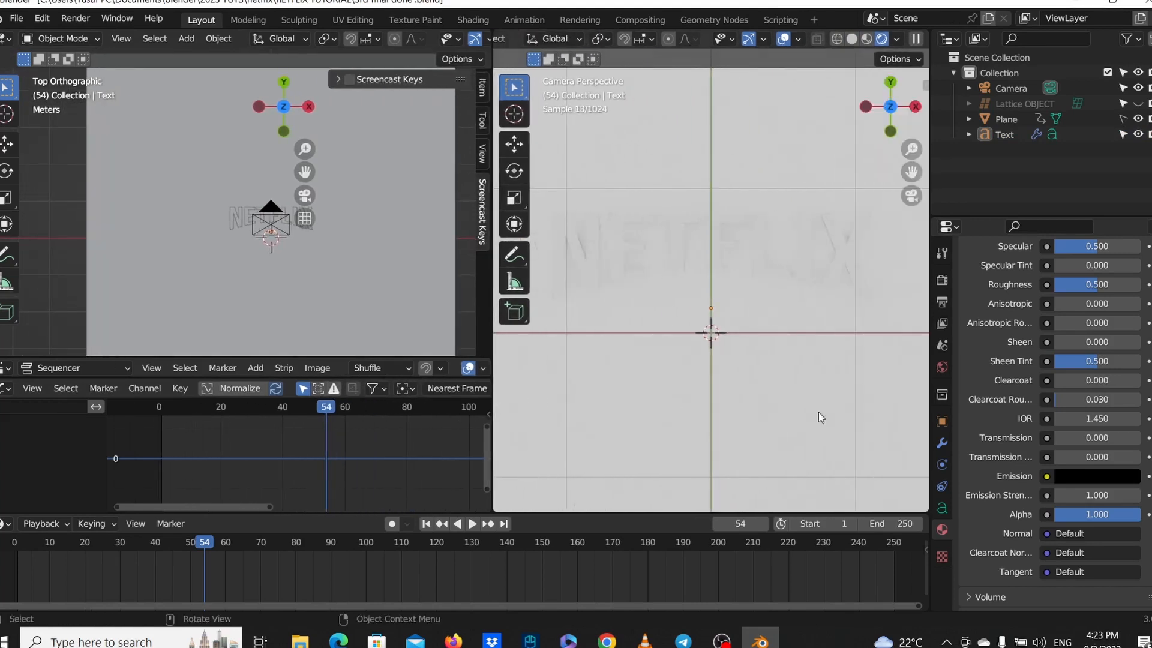
Set the NETFLIX text material's Emission Strength to 0.1 and deselect the text to check the rendered view.
left_click(1001, 137)
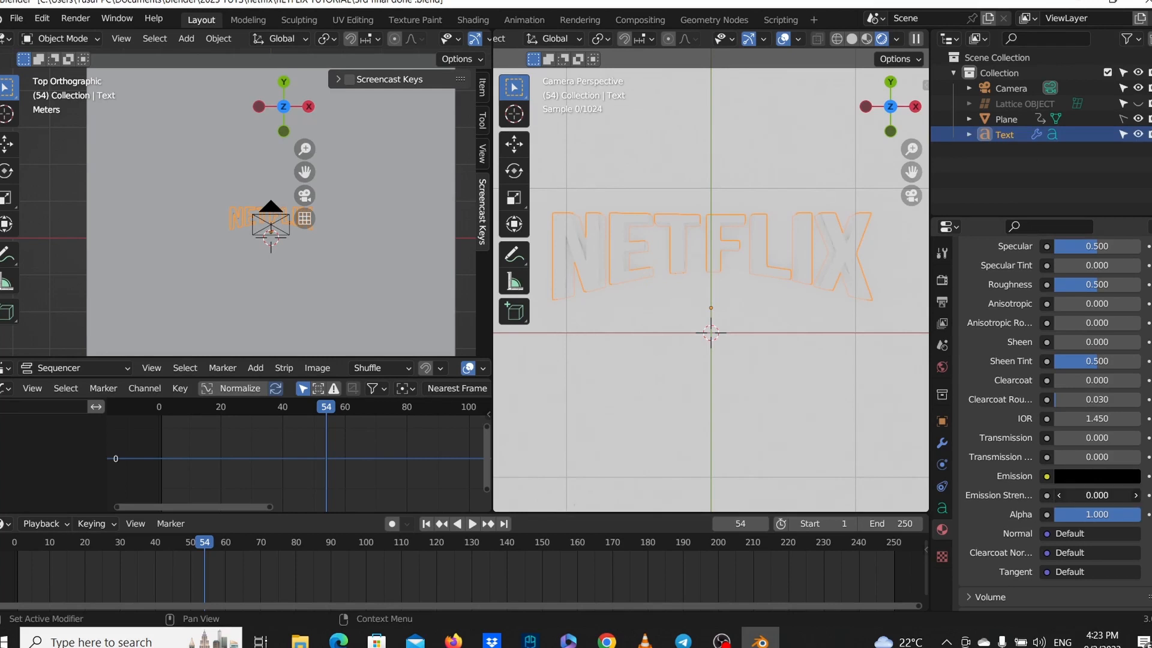
left_click(1100, 495)
type(".1")
key("Return")
left_click(828, 407)
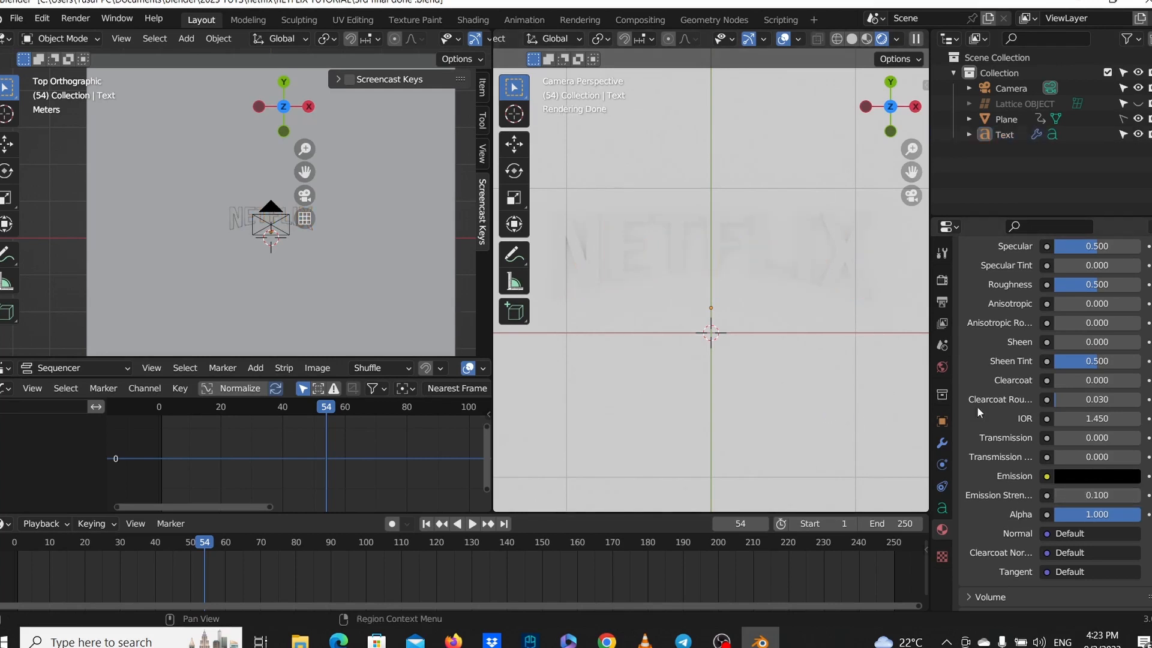
Try a near-white Emission colour on the NETFLIX text material, compare it in the rendered view and return it to black.
left_click(1008, 135)
left_click(1101, 476)
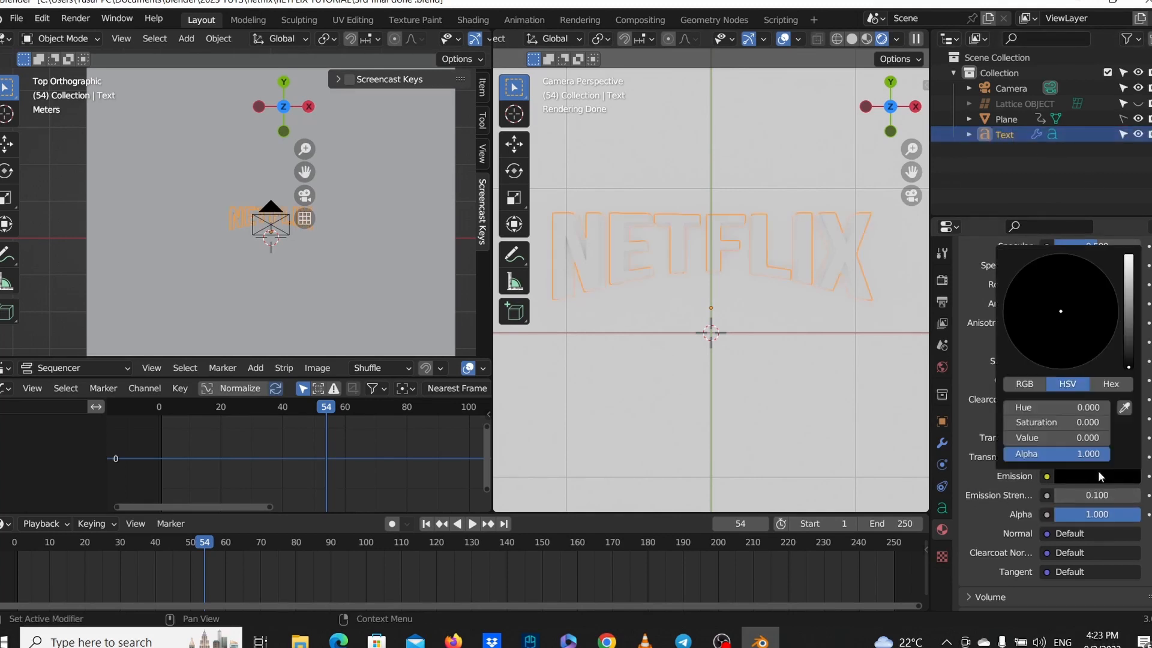
left_click_drag(1138, 328, 1137, 258)
left_click(738, 385)
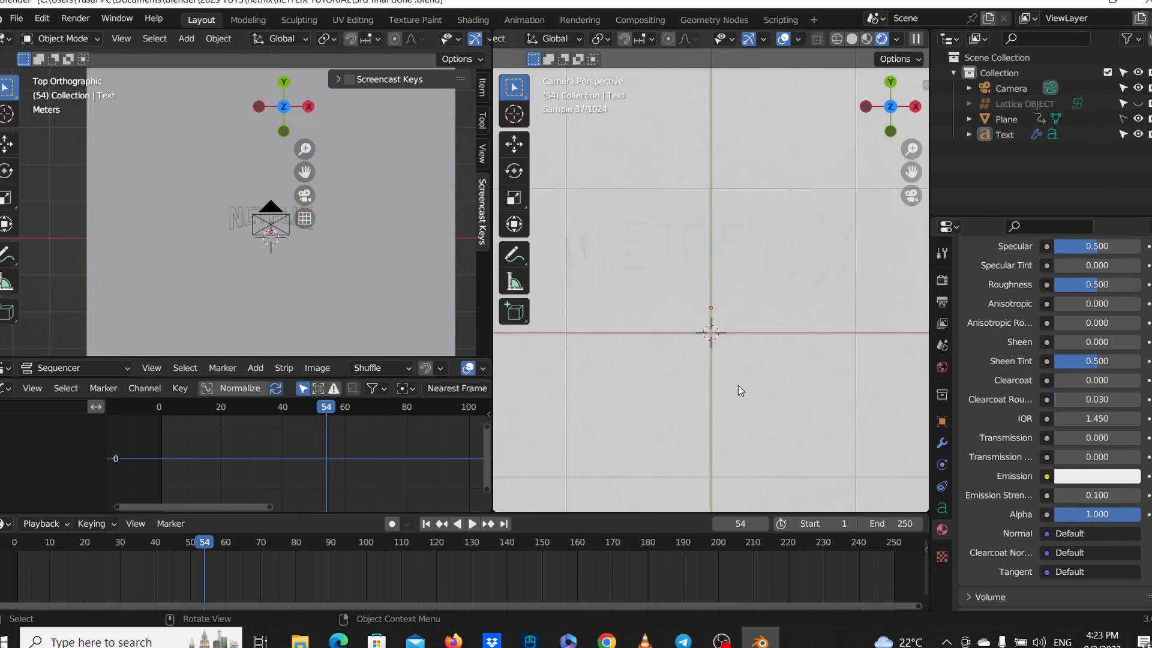
left_click(789, 270)
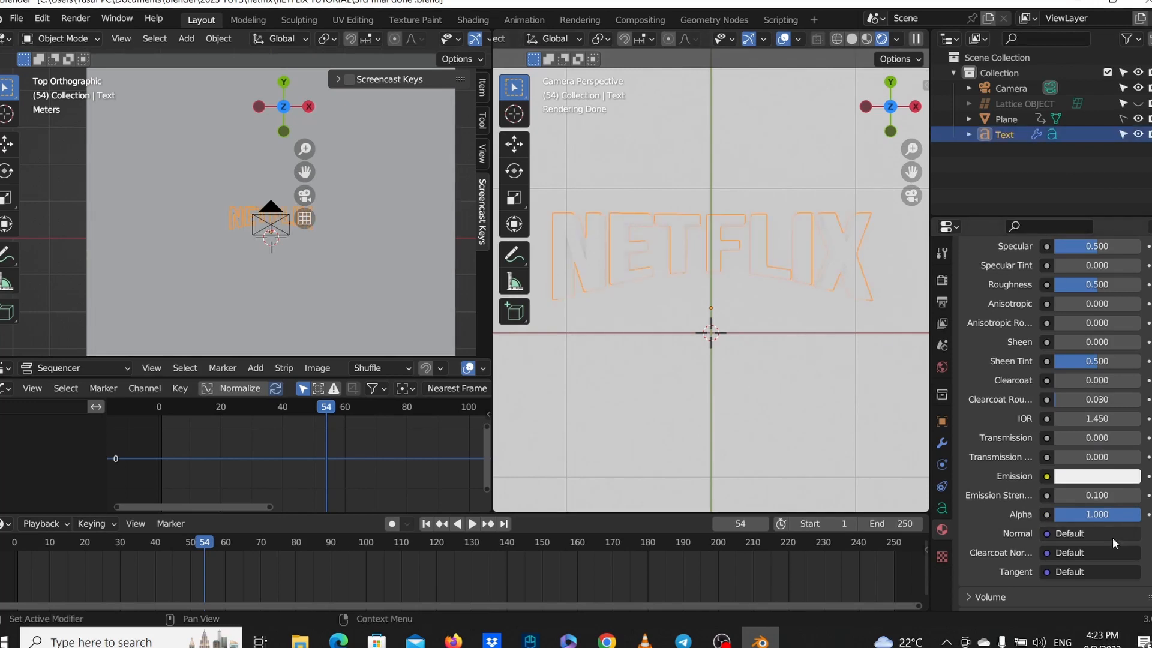
left_click(1104, 477)
left_click_drag(1129, 351, 1129, 367)
left_click(828, 472)
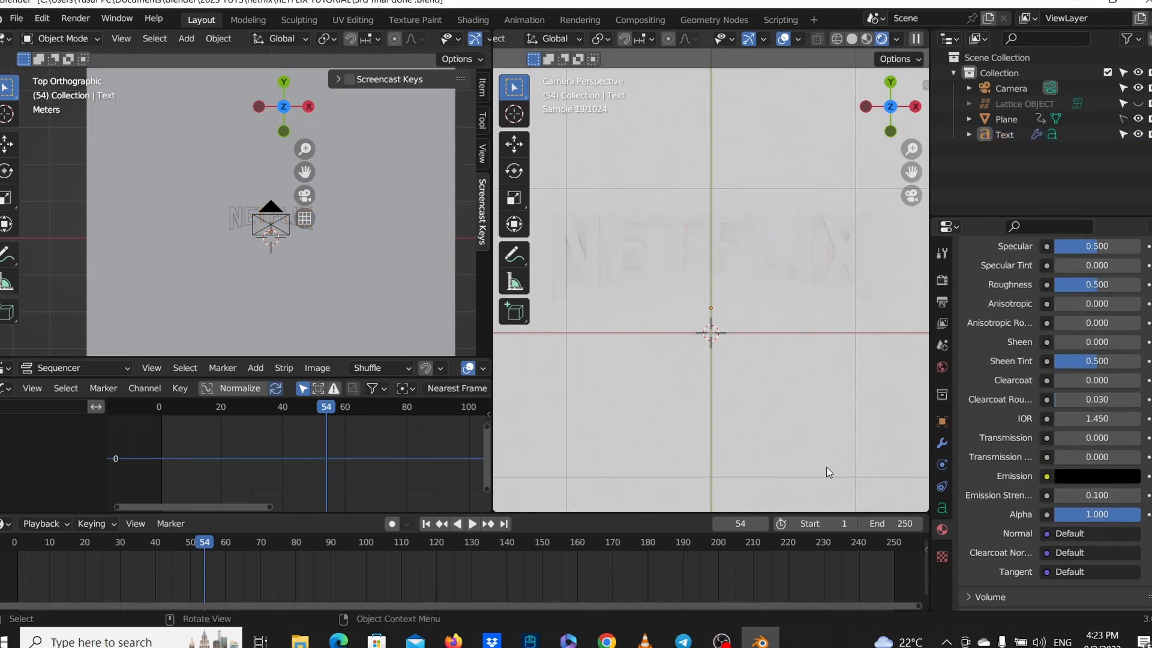
Set the NETFLIX text material's Emission Strength to 1.0 and check the deselected text in the full camera frame.
left_click(842, 291)
left_click(1098, 495)
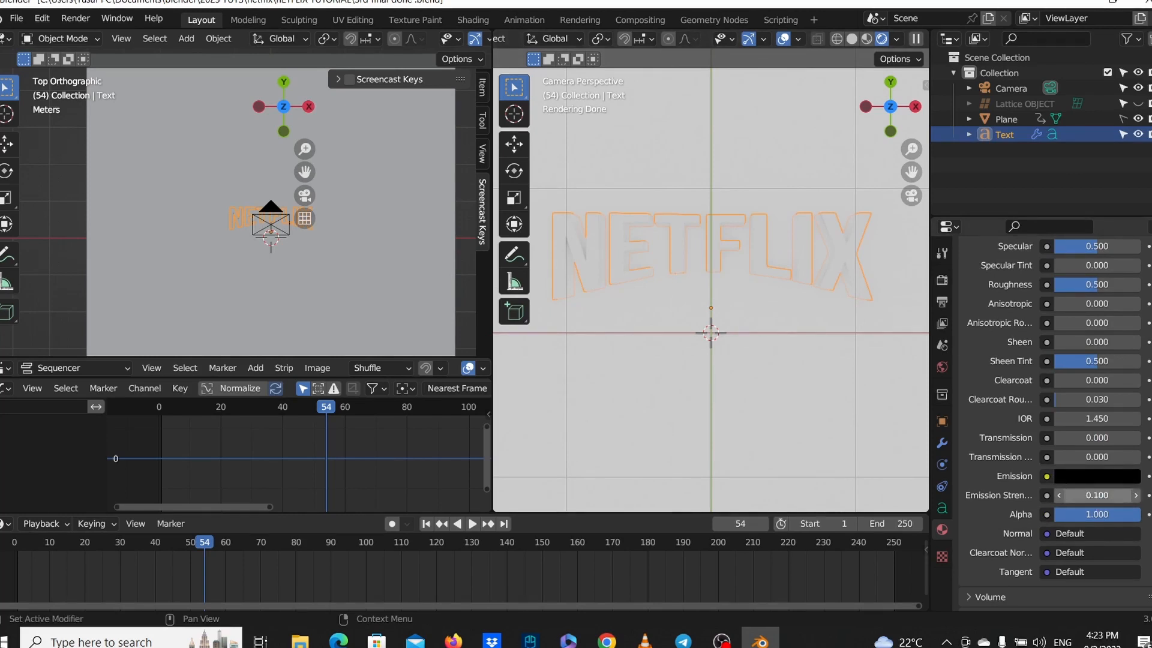
type("1")
key("Return")
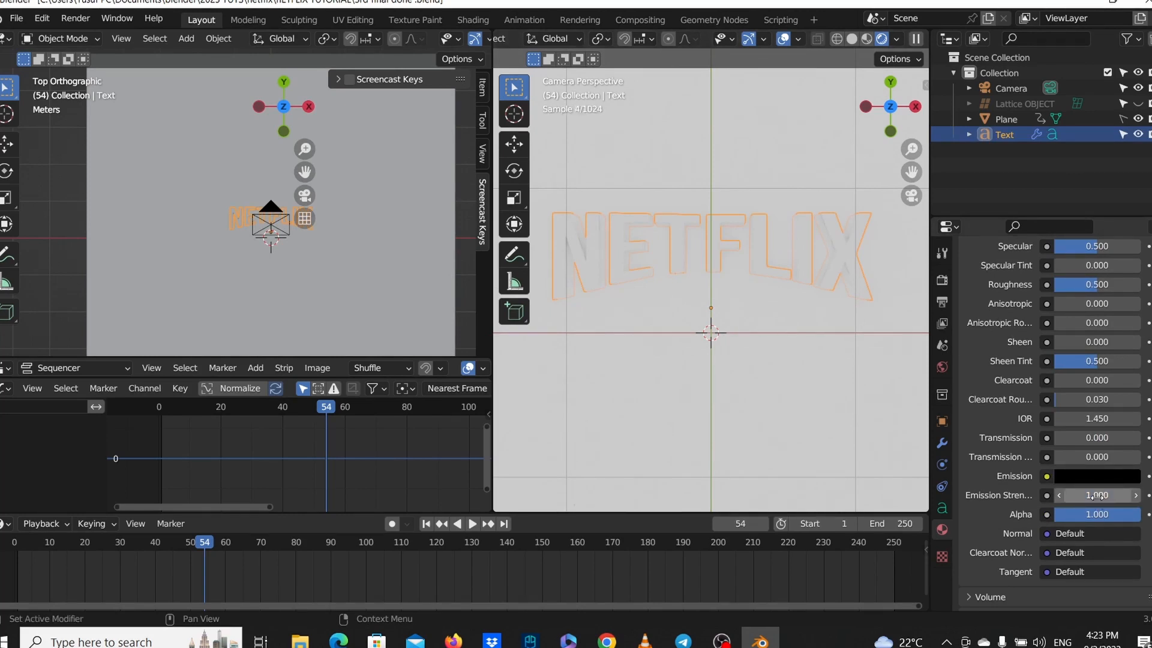
left_click(760, 461)
left_click(750, 279)
scroll(351, 325, "down", 2)
scroll(660, 392, "down", 4)
left_click(756, 439)
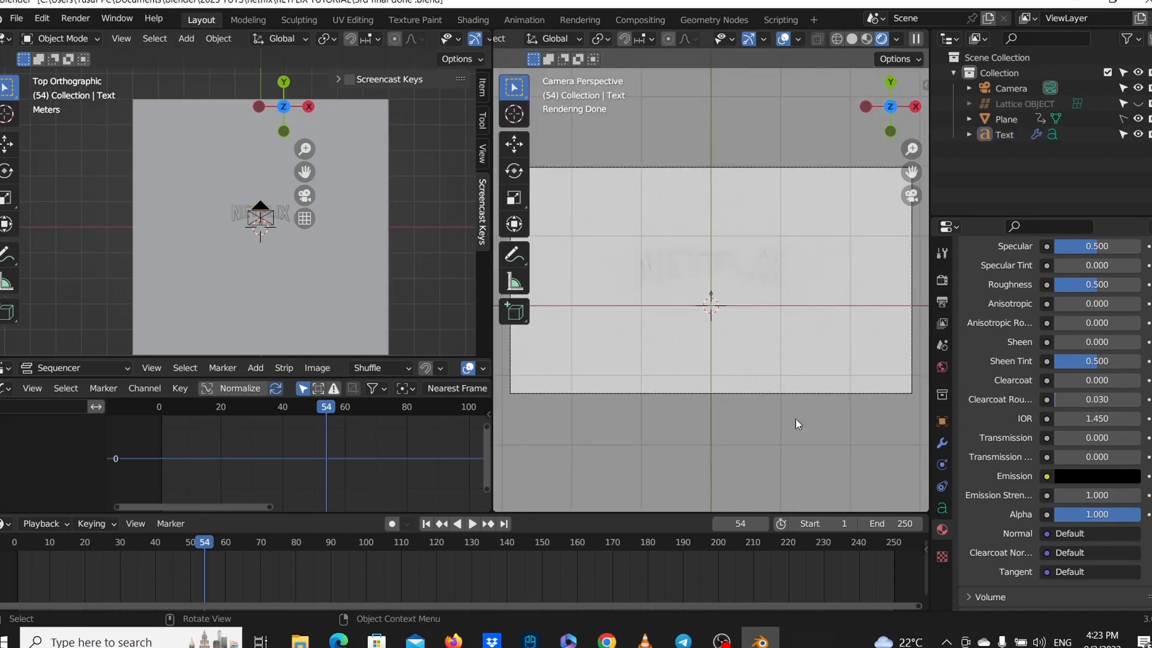
Make the Plane selectable again and darken its material's Emission colour from white to black.
left_click(1014, 116)
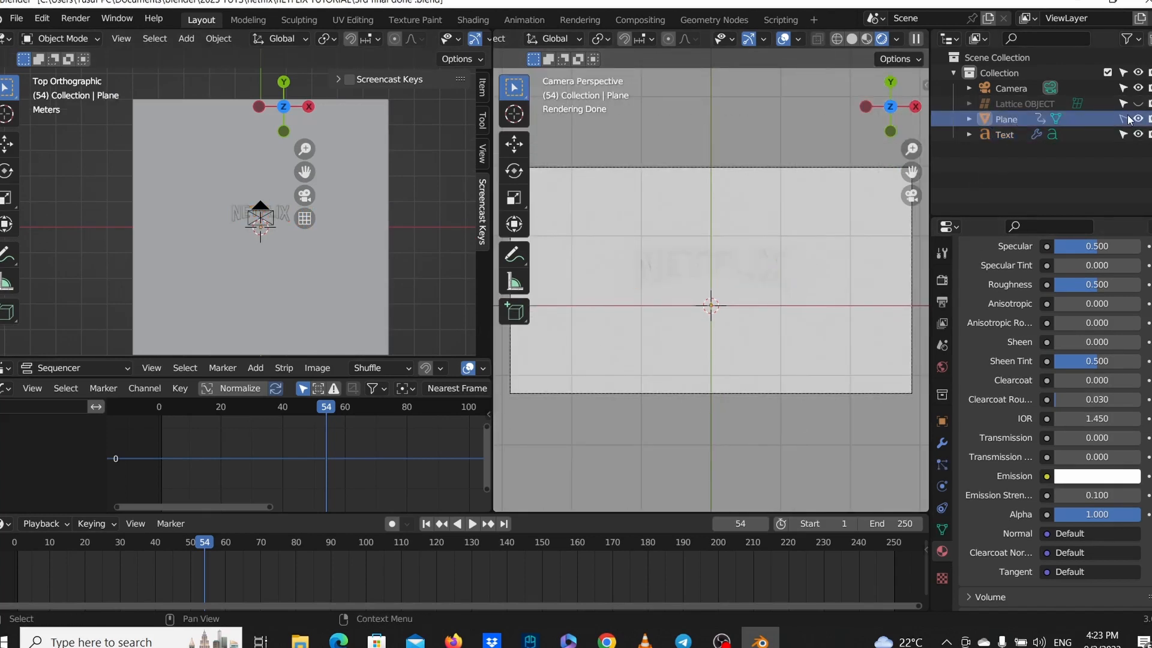
left_click(1124, 119)
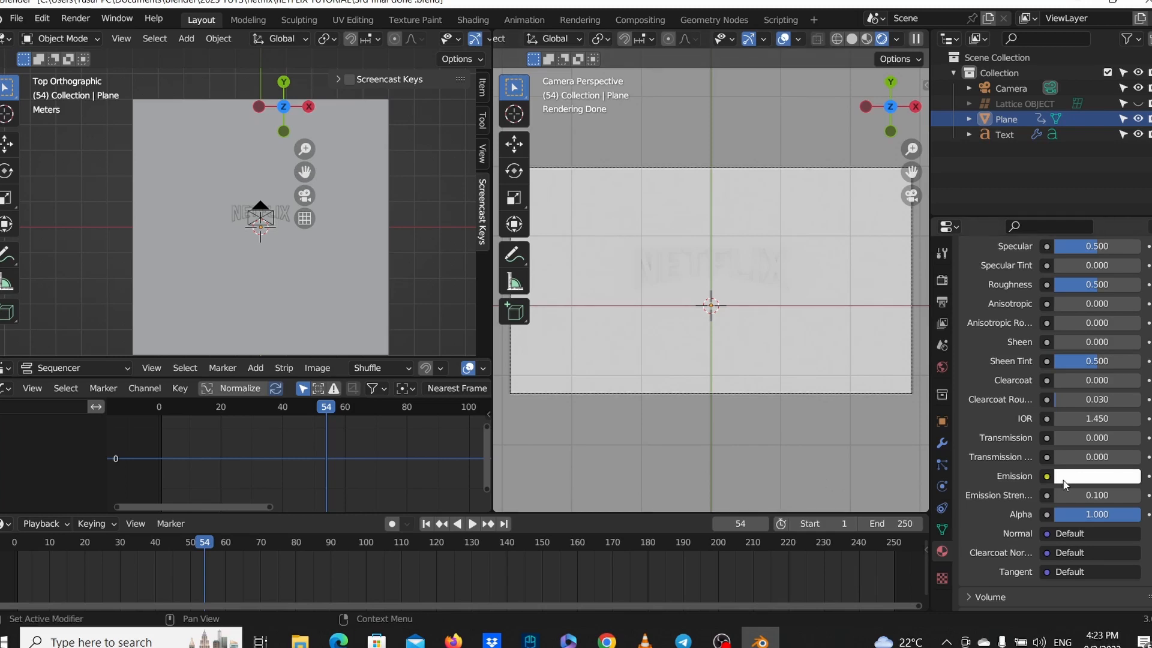
left_click(1083, 478)
left_click_drag(1128, 256, 1129, 366)
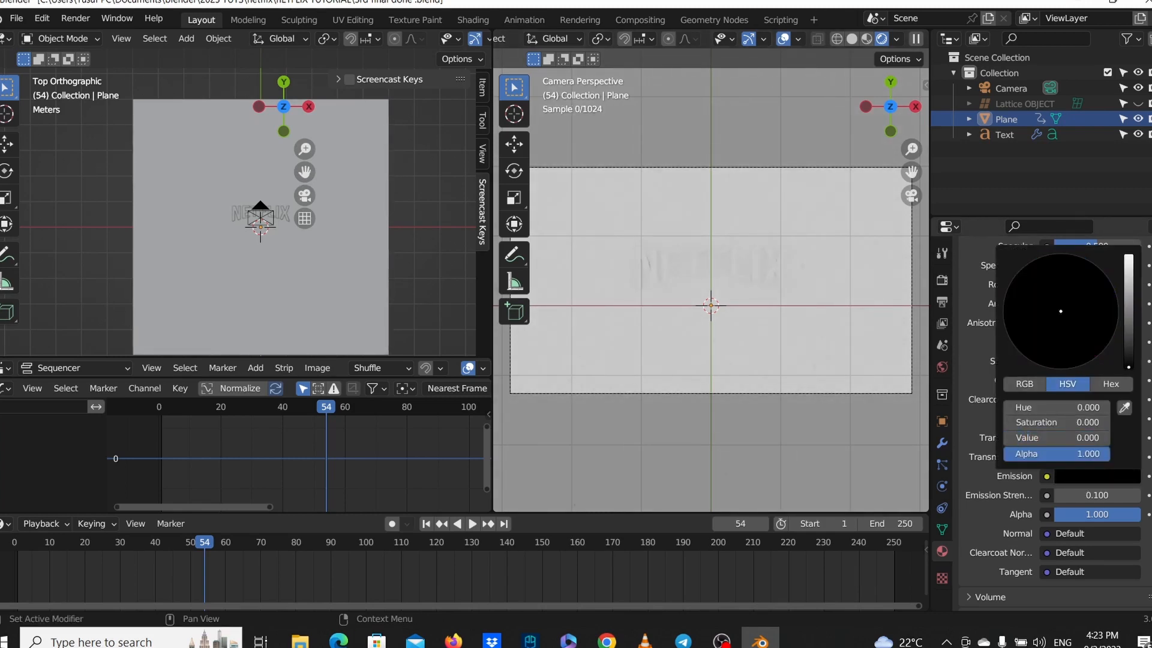
scroll(739, 365, "up", 4)
scroll(740, 370, "down", 2)
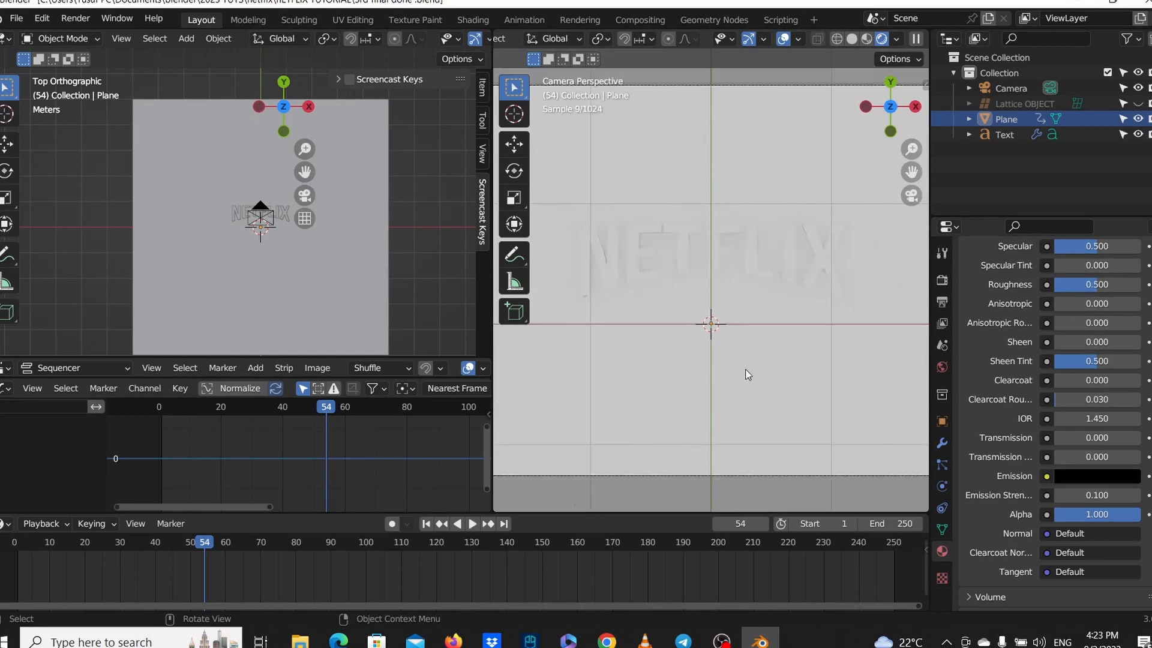
scroll(750, 370, "down", 1)
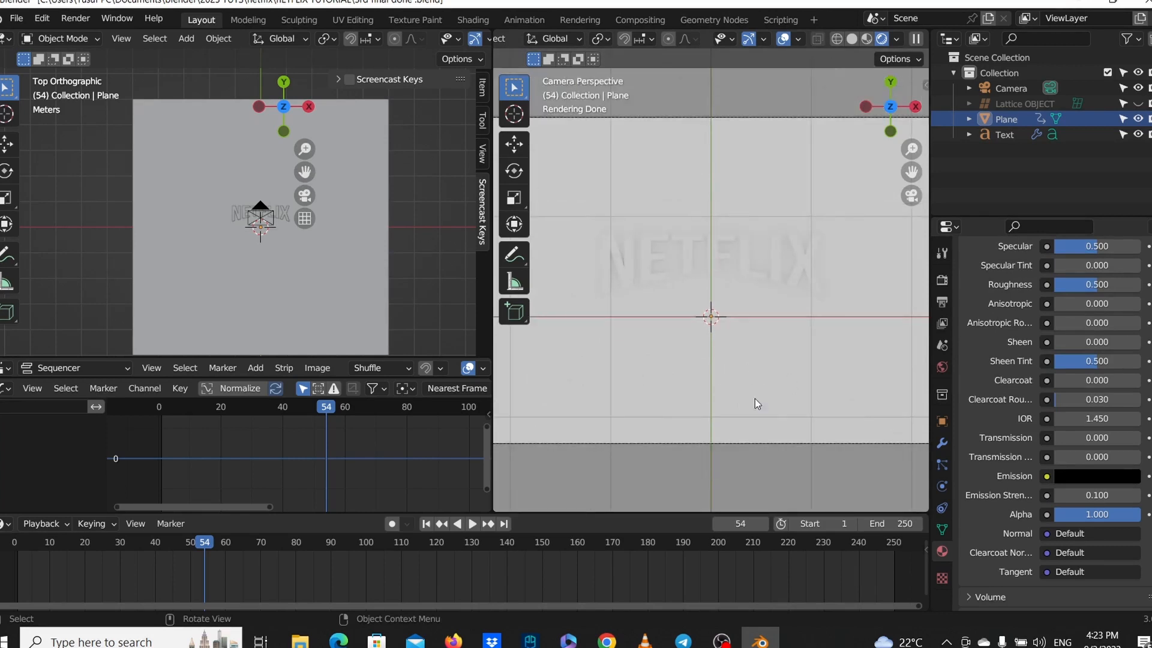
Try a higher Emission Strength on the Plane's material and return it to 0.1.
left_click(1014, 118)
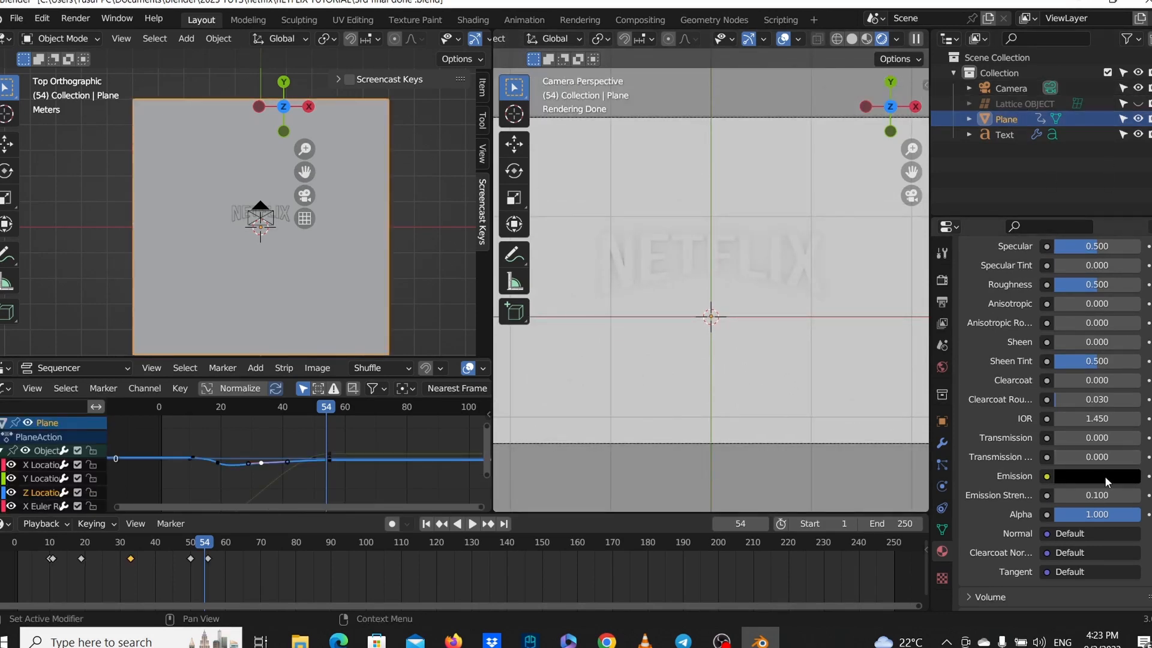
left_click(1105, 479)
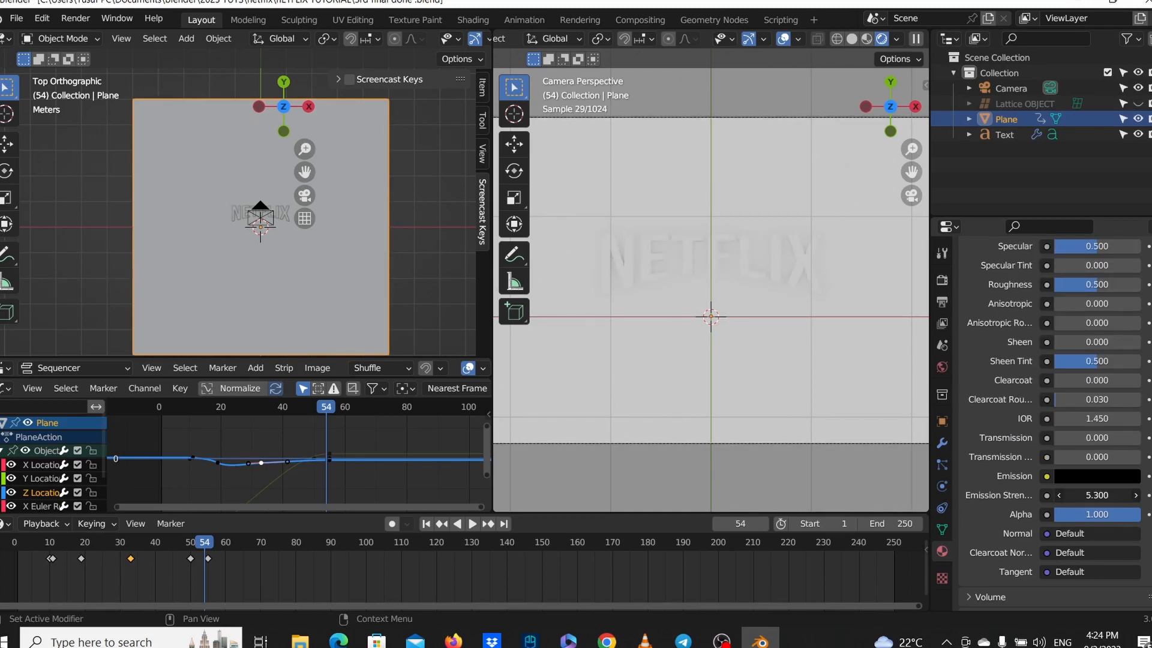
left_click(1102, 495)
type(".1")
key("Return")
scroll(866, 360, "up", 2)
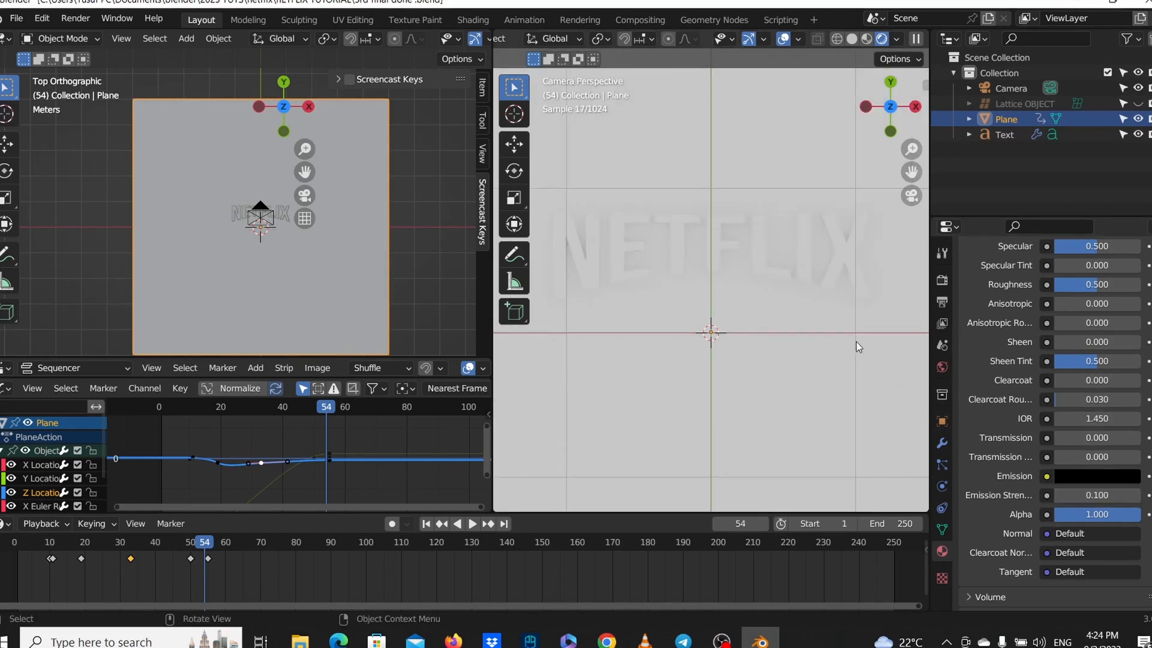
Select the NETFLIX text and insert a keyframe on its material's white Base Color at frame 54.
left_click(857, 254)
scroll(823, 305, "down", 1)
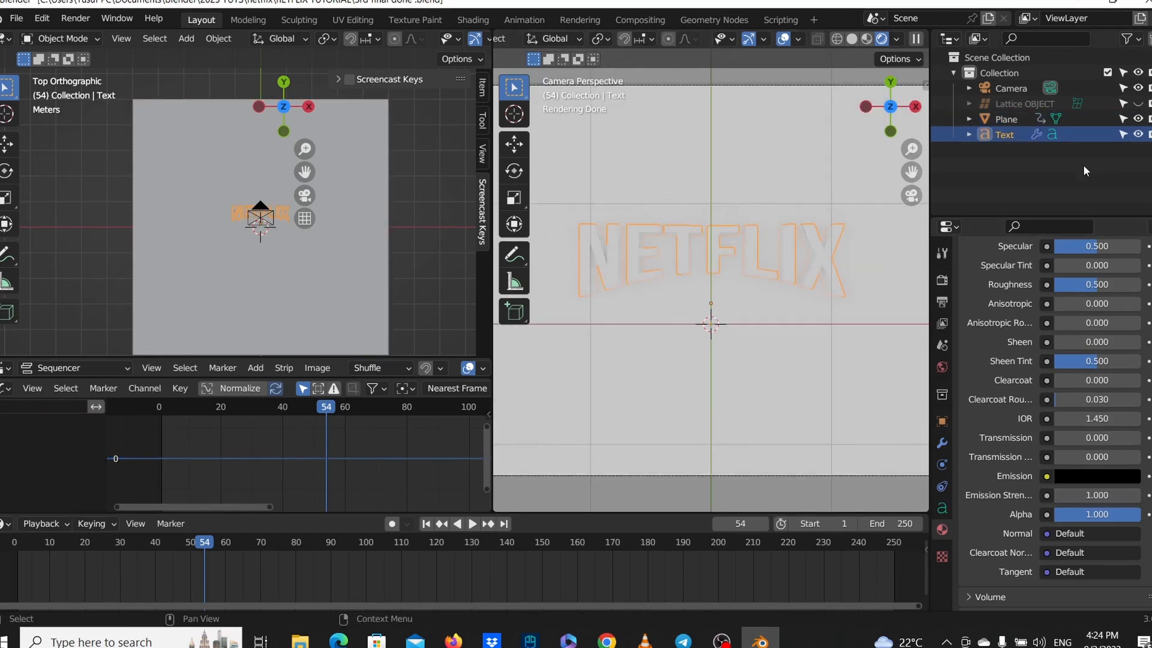
left_click(1014, 123)
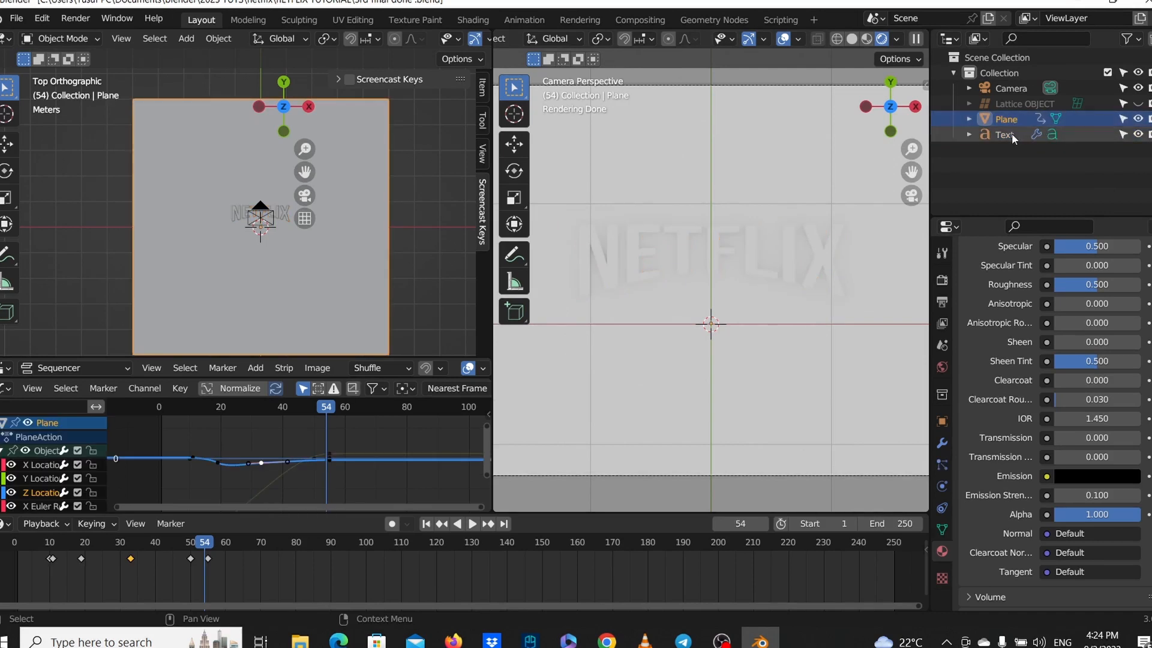
left_click(1011, 133)
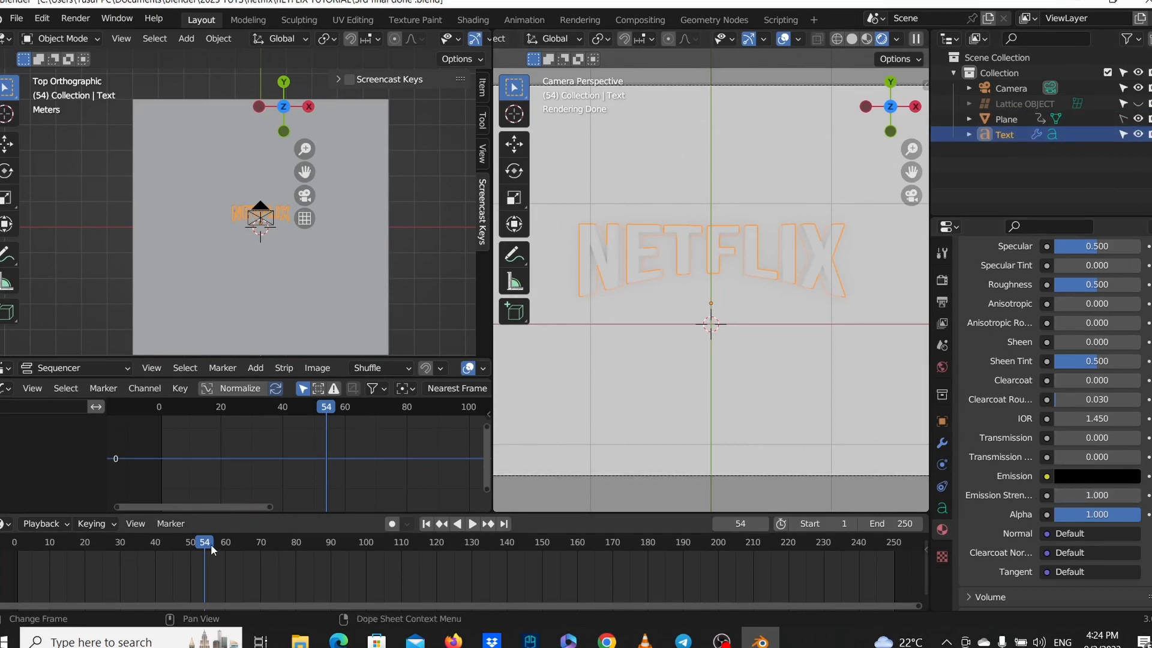
scroll(1098, 381, "up", 12)
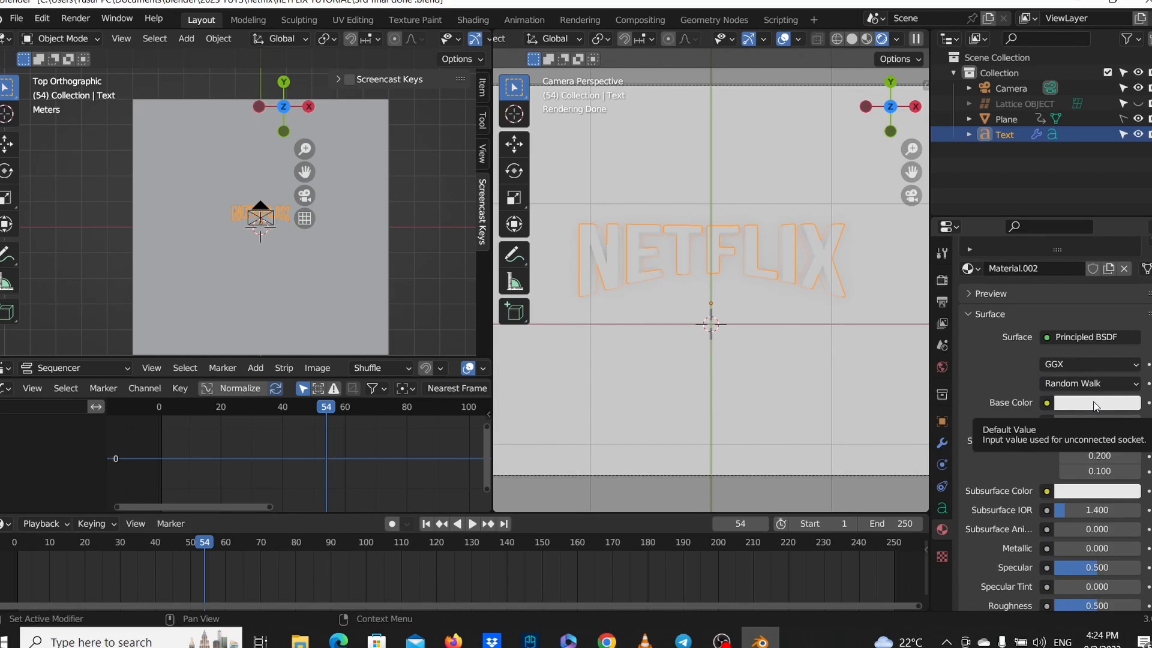
key("i")
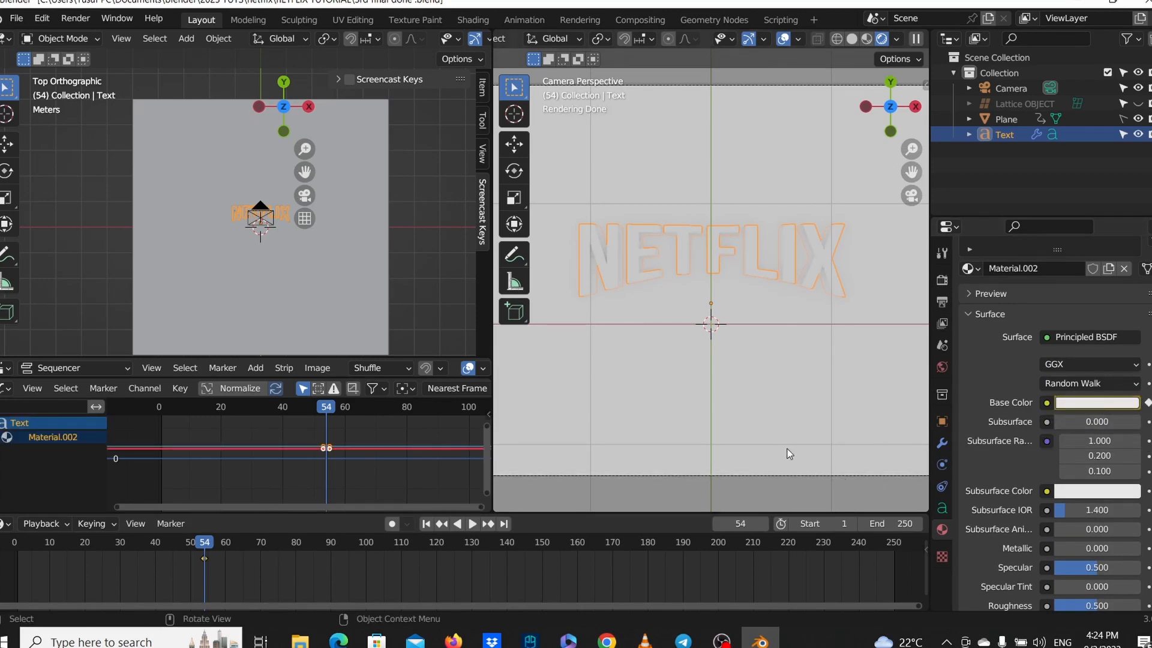
scroll(796, 440, "down", 1)
scroll(803, 419, "down", 1)
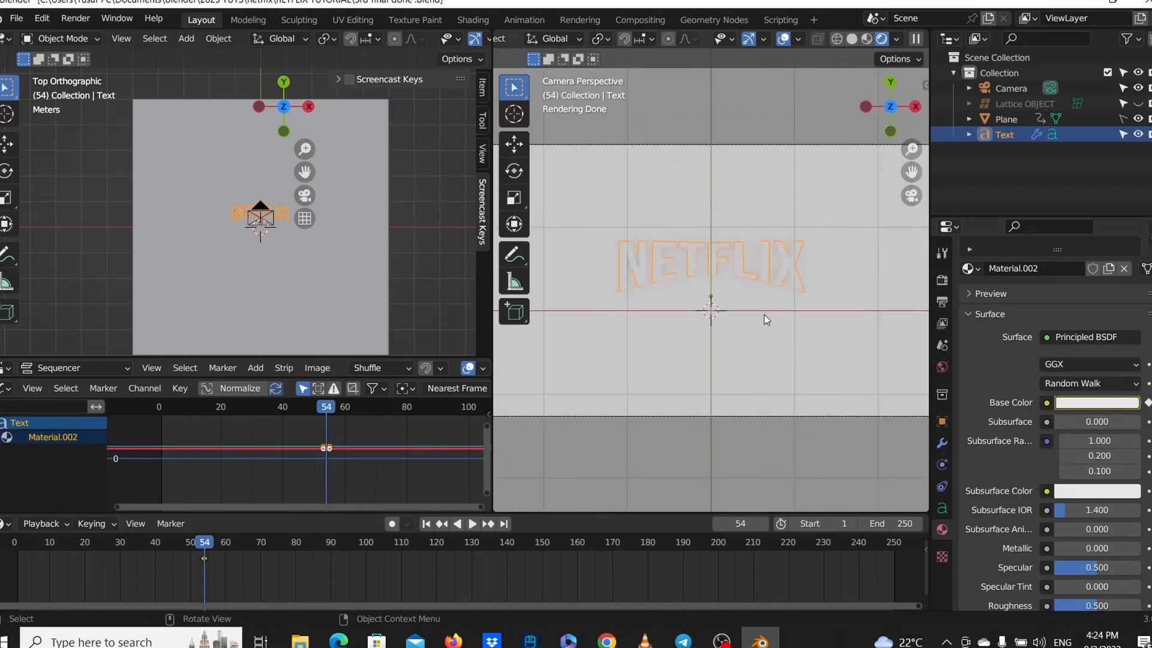
scroll(763, 317, "up", 1)
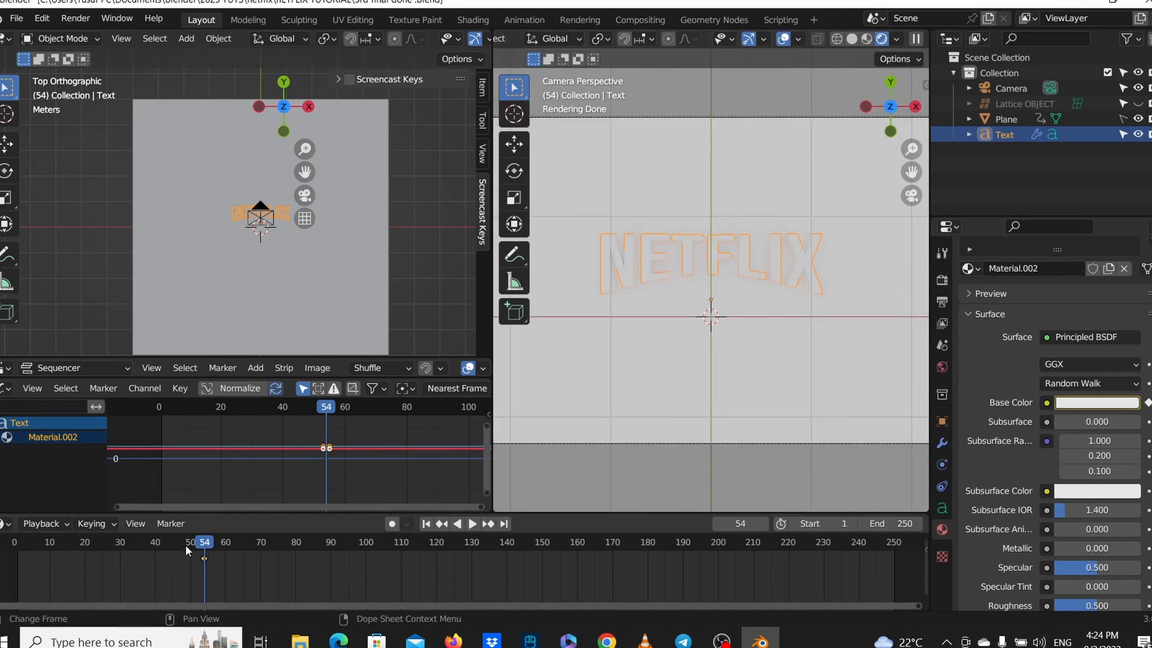
Play and scrub through the frames before the Base Color keyframe to check the white text in the rendered view.
key("space")
key("space")
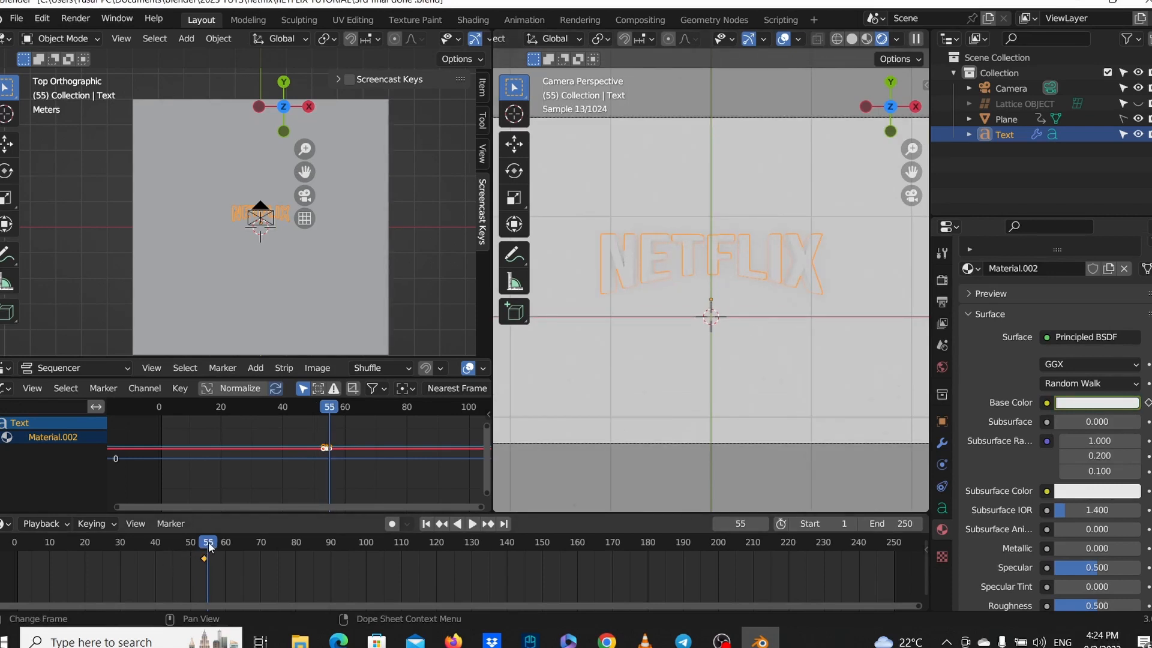
left_click_drag(208, 542, 127, 542)
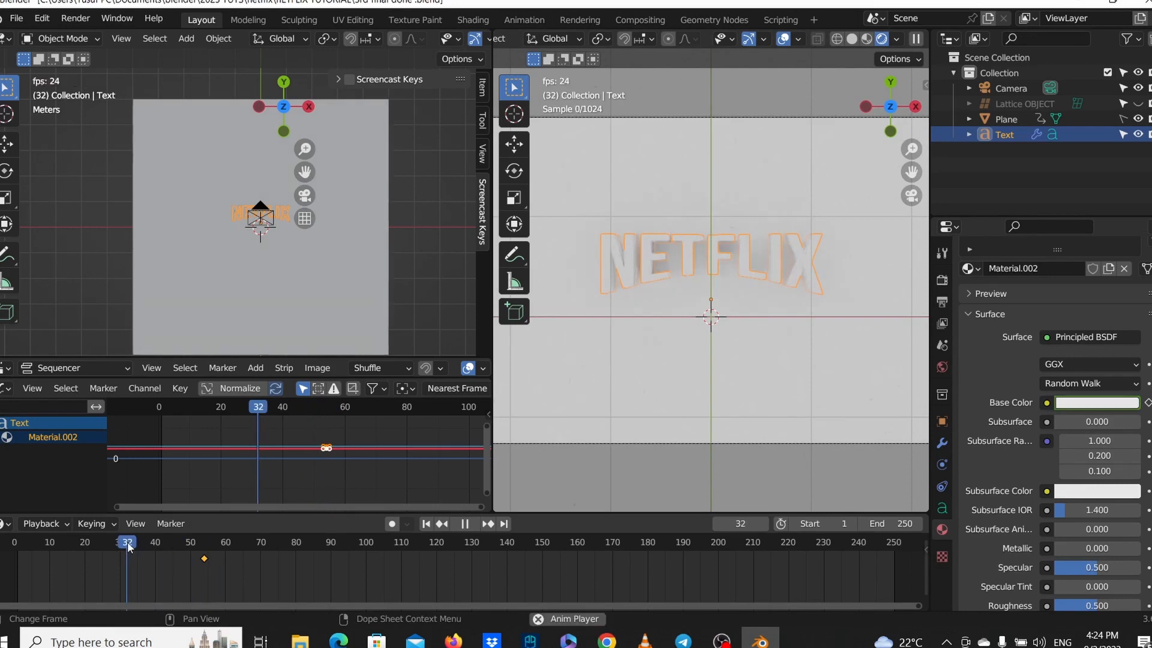
key("space")
left_click(112, 543)
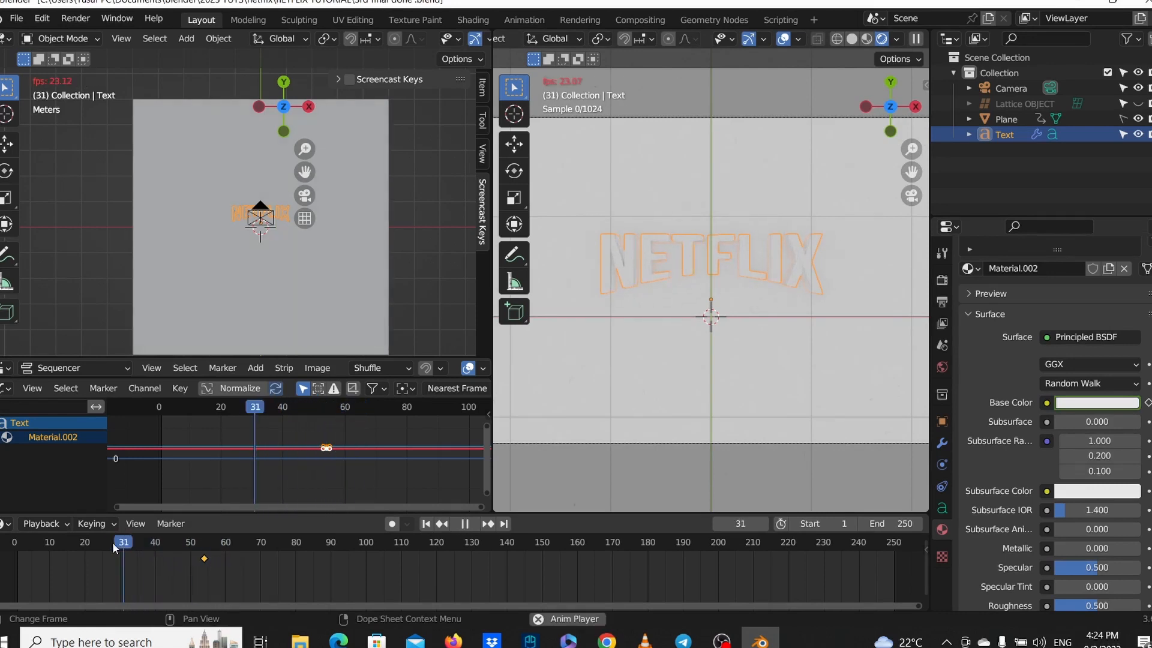
left_click(80, 544)
left_click(42, 542)
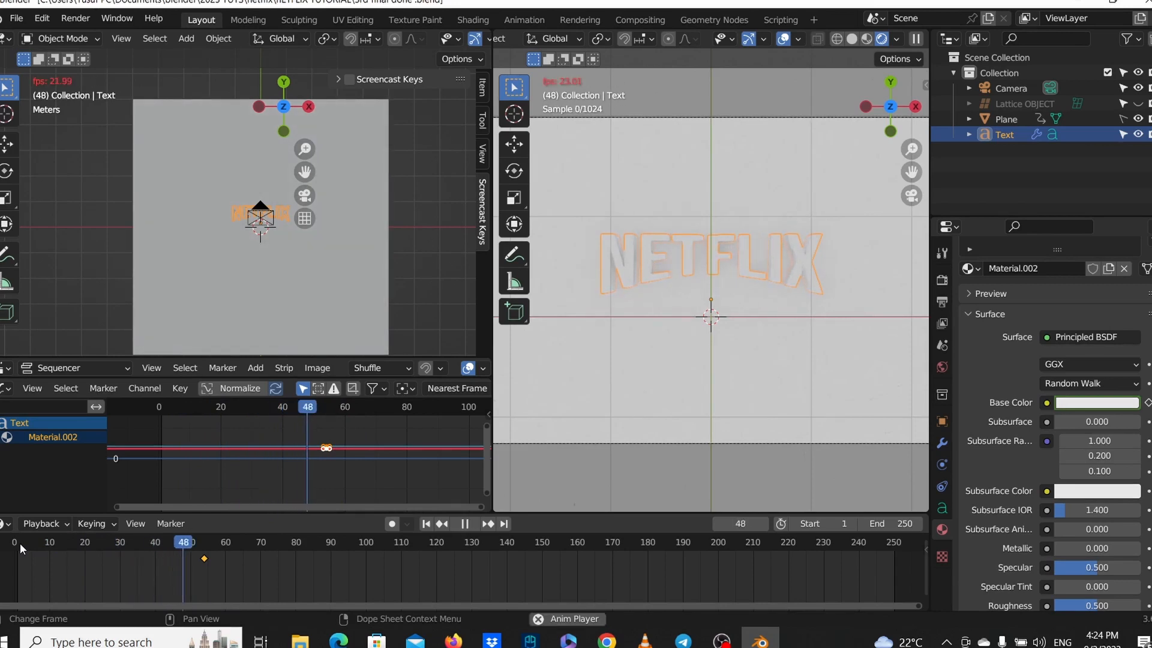
At frame 55, change the NETFLIX text material's Base Color to red, keyframe it and deselect the text.
left_click_drag(174, 553, 207, 547)
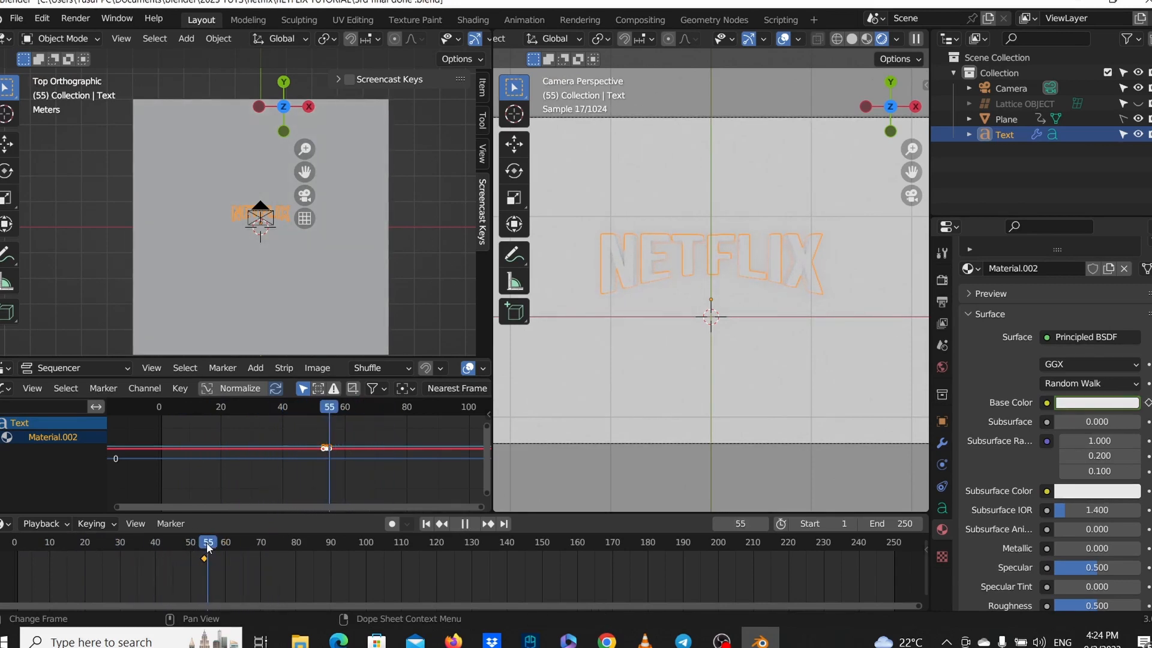
left_click(1114, 407)
left_click_drag(1060, 242, 1060, 289)
left_click(900, 384)
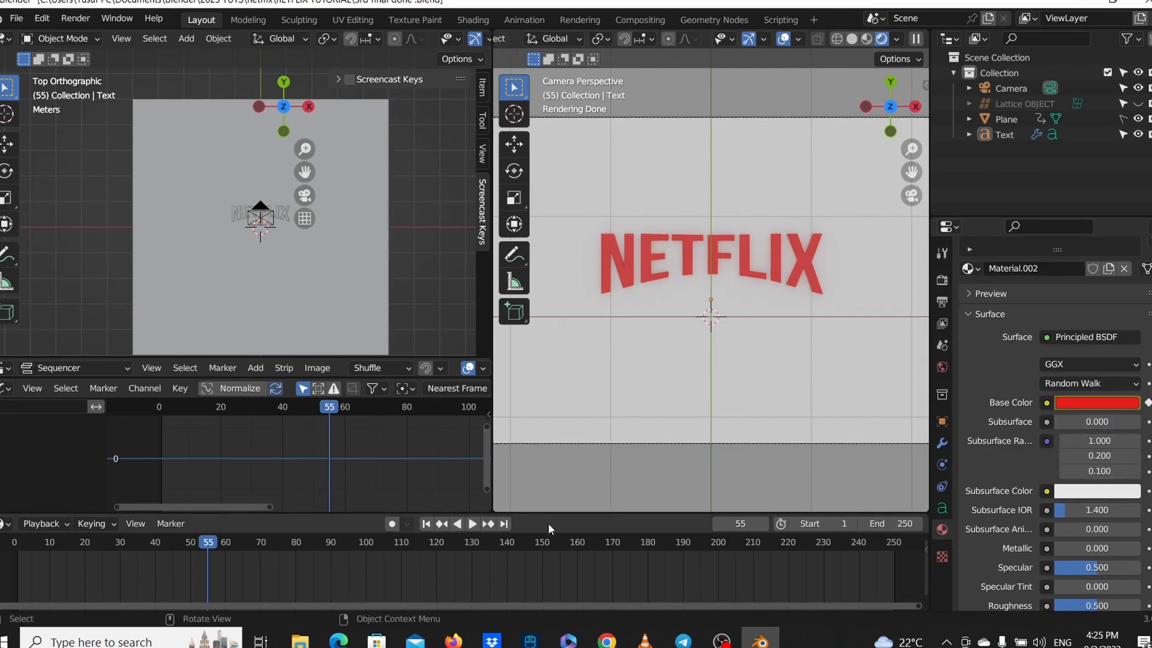
Replay the animation several times from around frame 12 to review the text reveal and colour change in the rendered view.
left_click(202, 543)
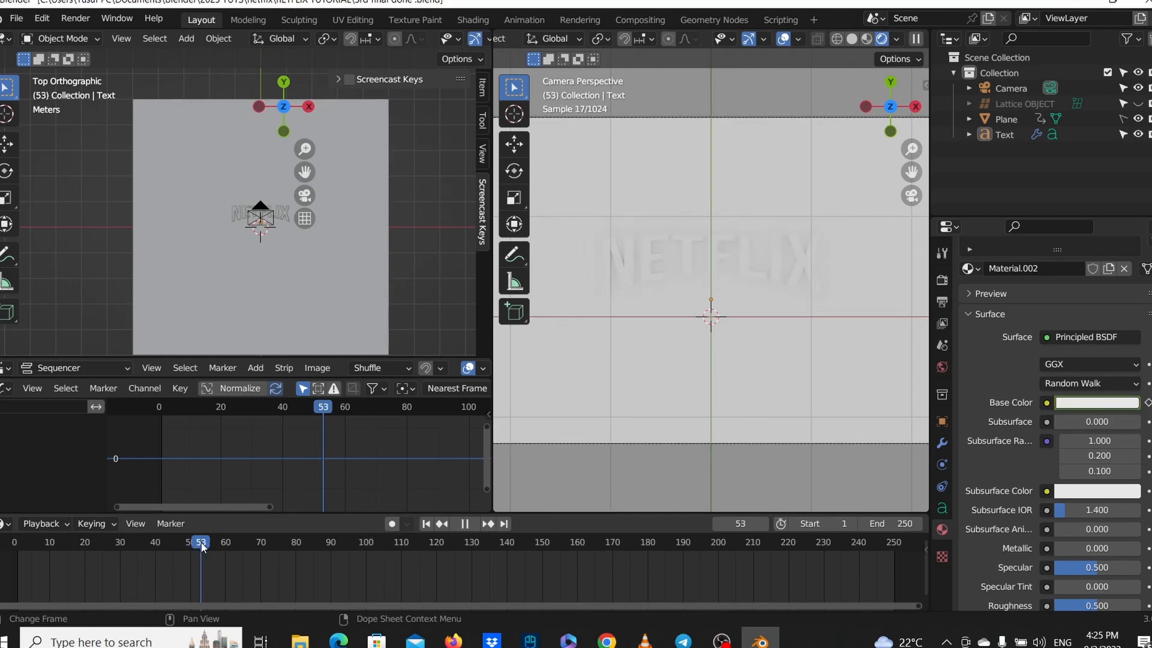
key("space")
left_click(181, 544)
left_click(90, 543)
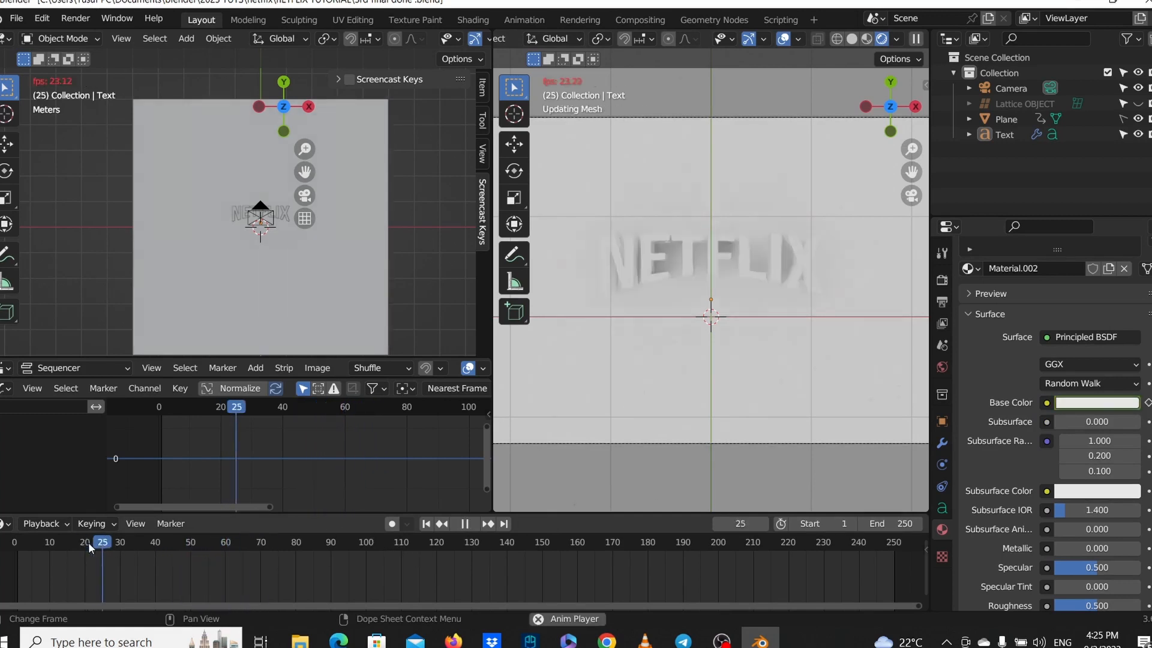
left_click(52, 543)
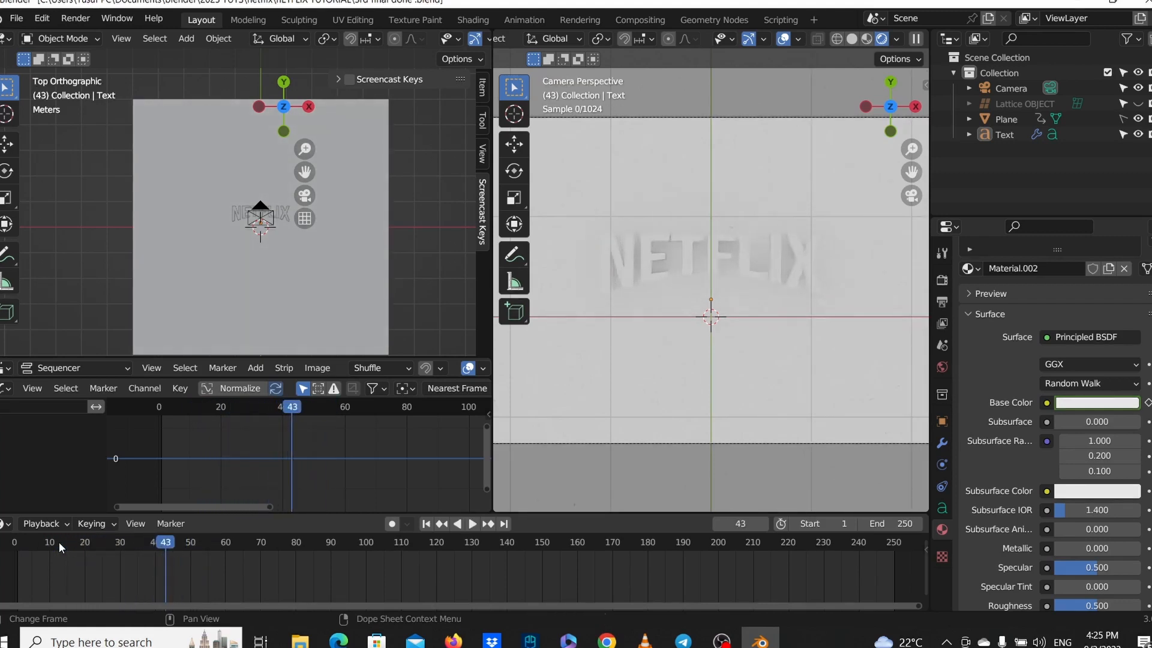
key("space")
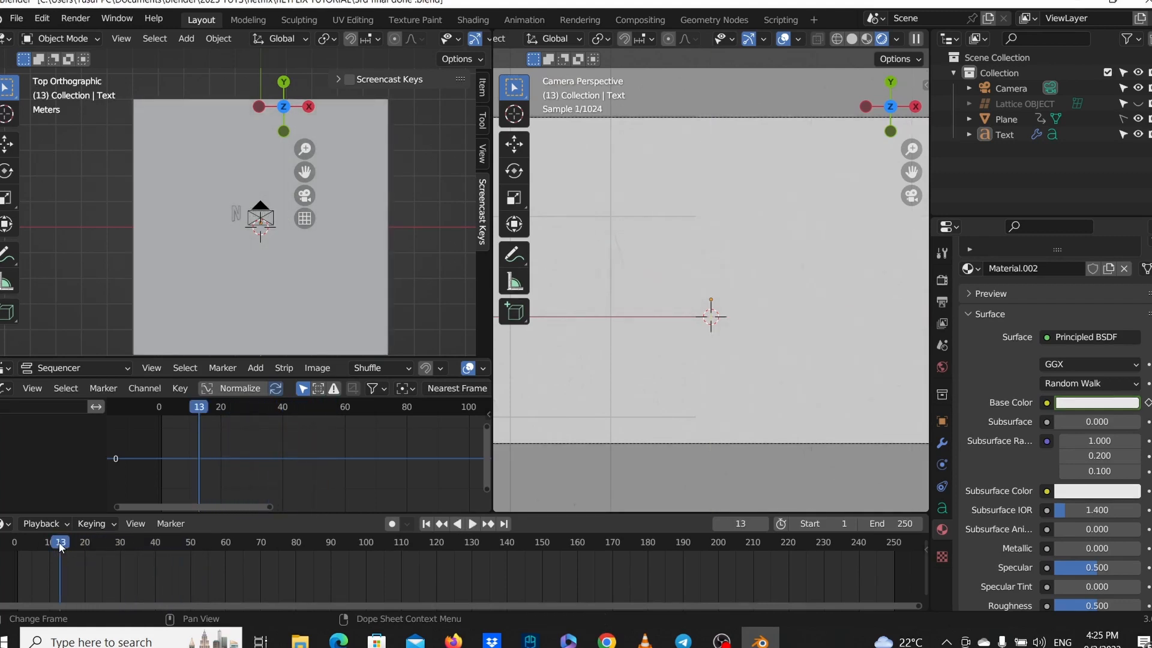
left_click(59, 541)
key("space")
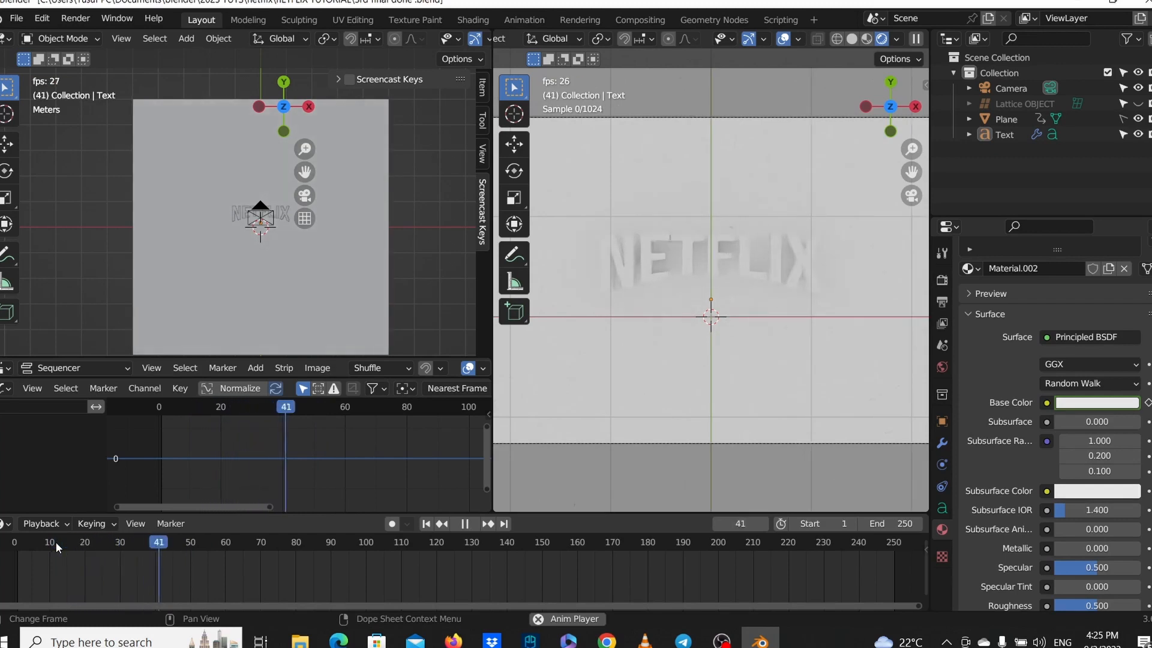
key("space")
left_click(56, 541)
key("space")
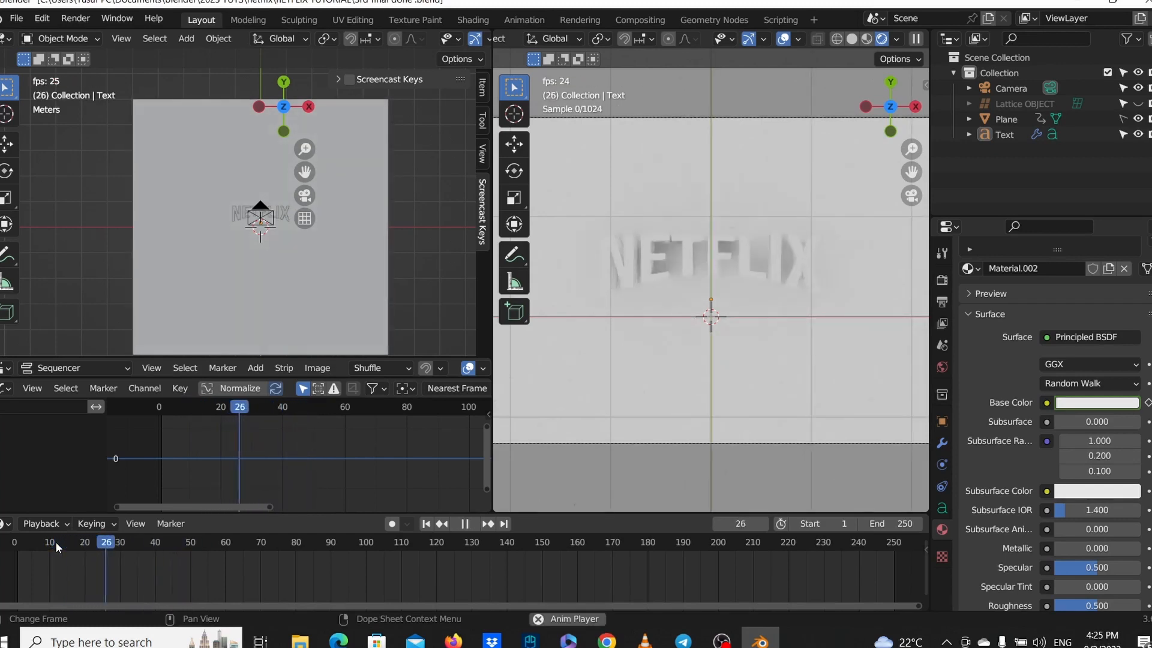
left_click(55, 541)
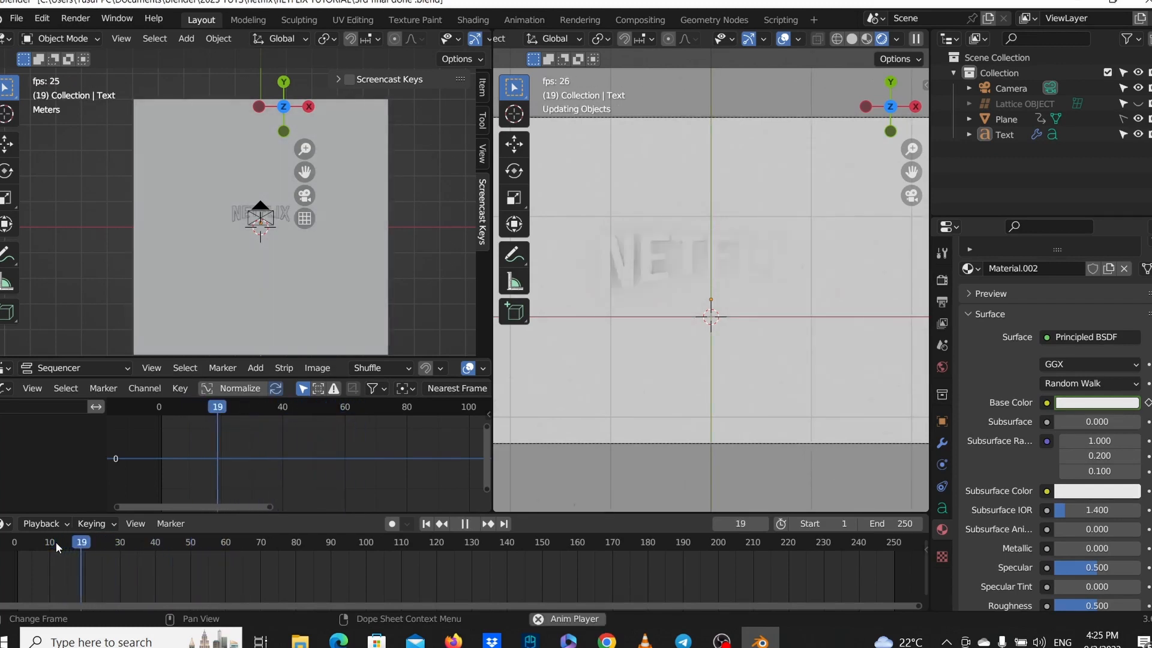
Replay the text reveal from around frame 12 and stop near frame 45 to judge when the text should turn red.
key("space")
key("space")
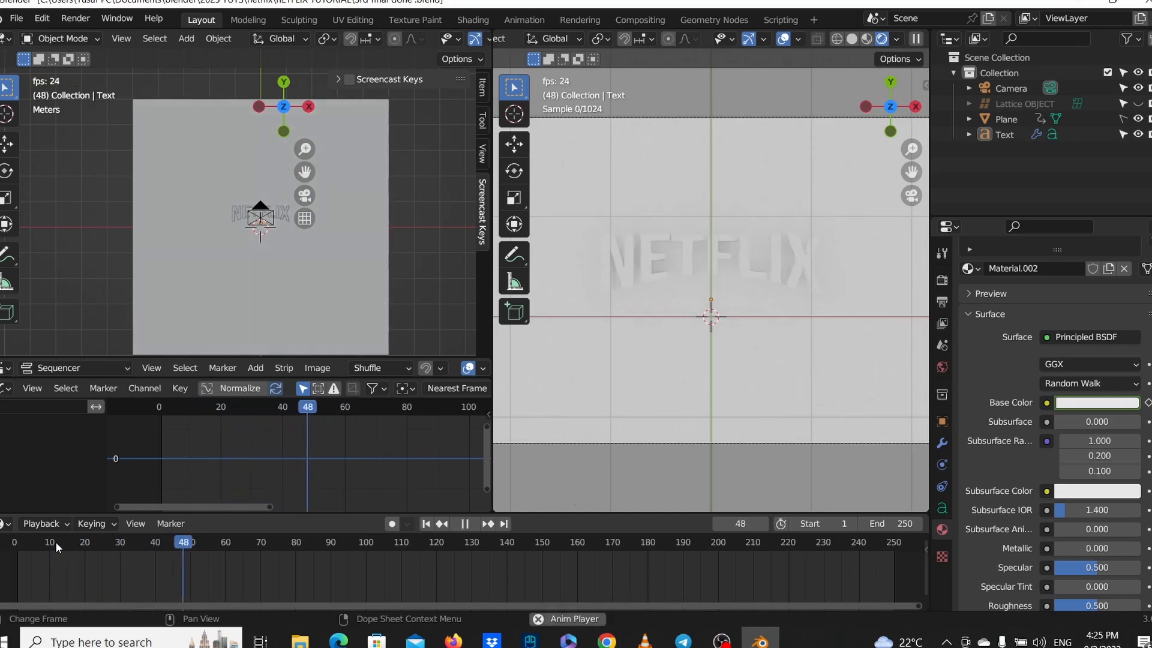
left_click(55, 541)
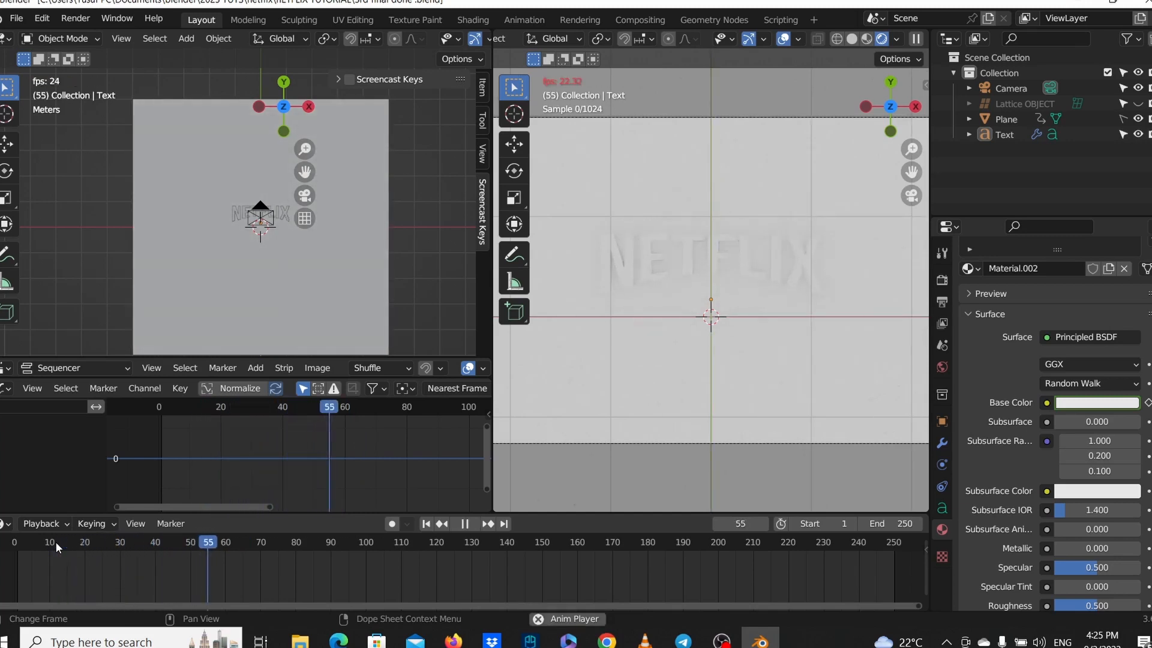
left_click(55, 541)
key("space")
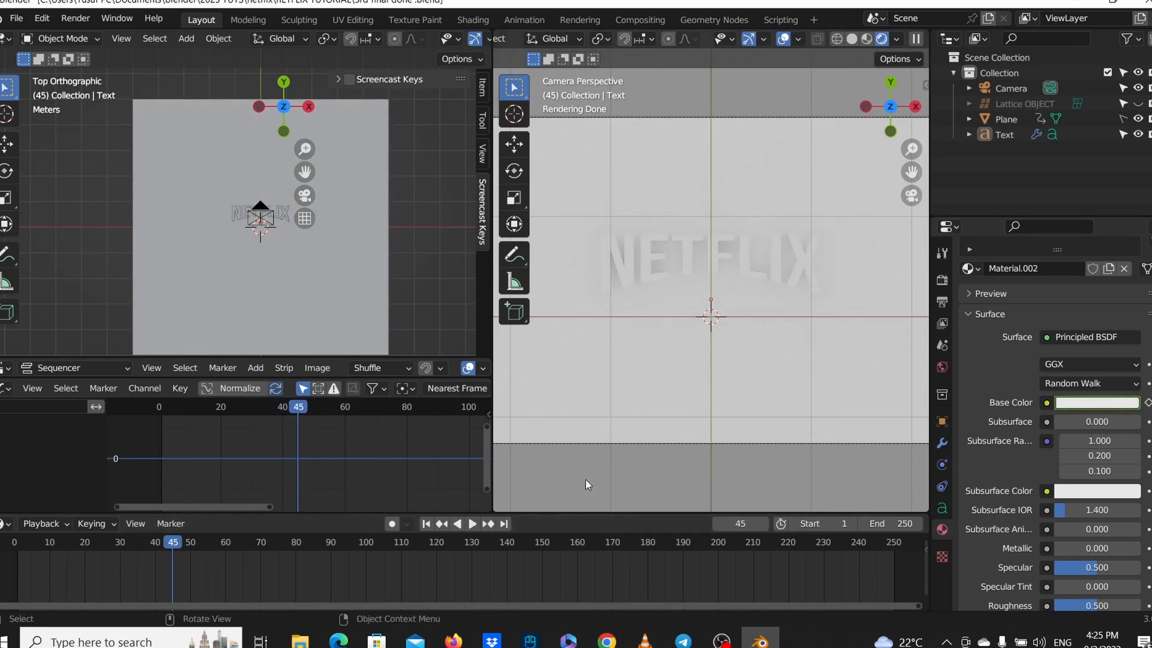
Select the NETFLIX text and move its two Base Color keyframes earlier, to frames 43 and 44.
left_click(1013, 131)
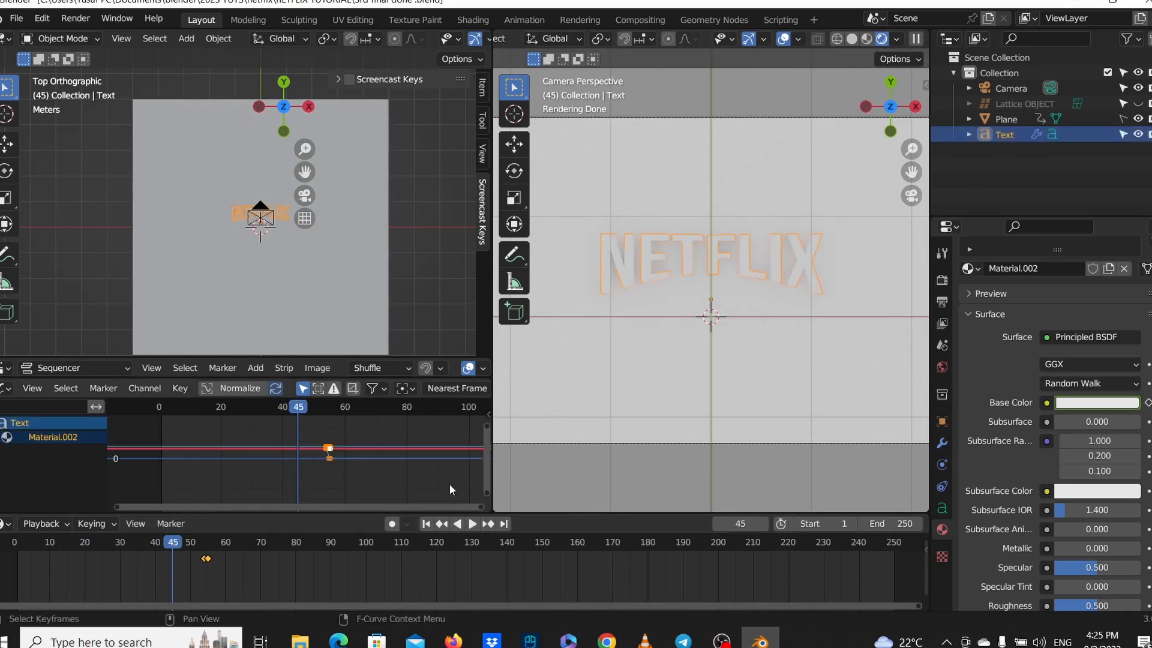
scroll(233, 571, "up", 2)
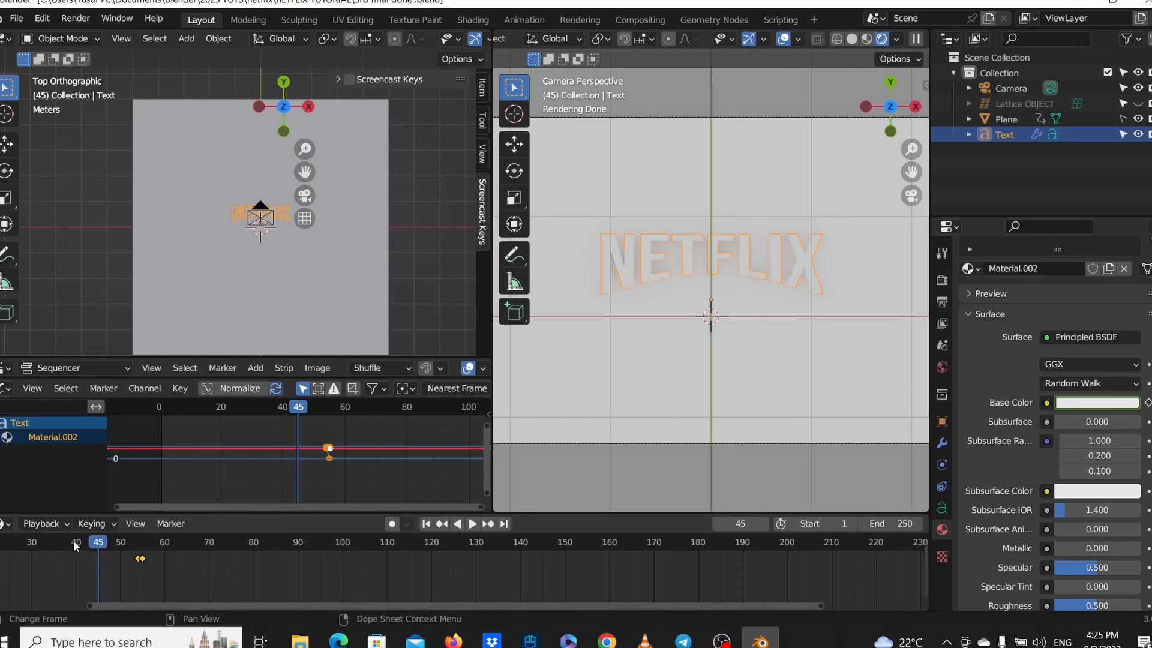
mouse_move(75, 546)
left_mouse_down()
mouse_move(24, 548)
mouse_move(53, 549)
left_mouse_up()
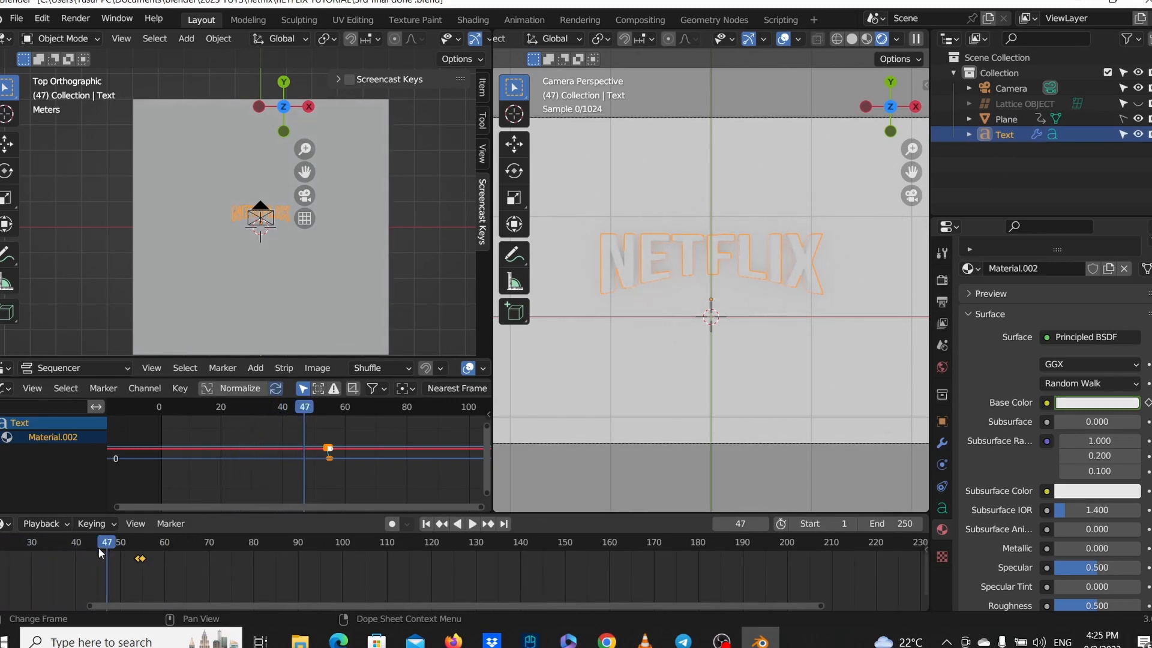
key("shift+ctrl+space")
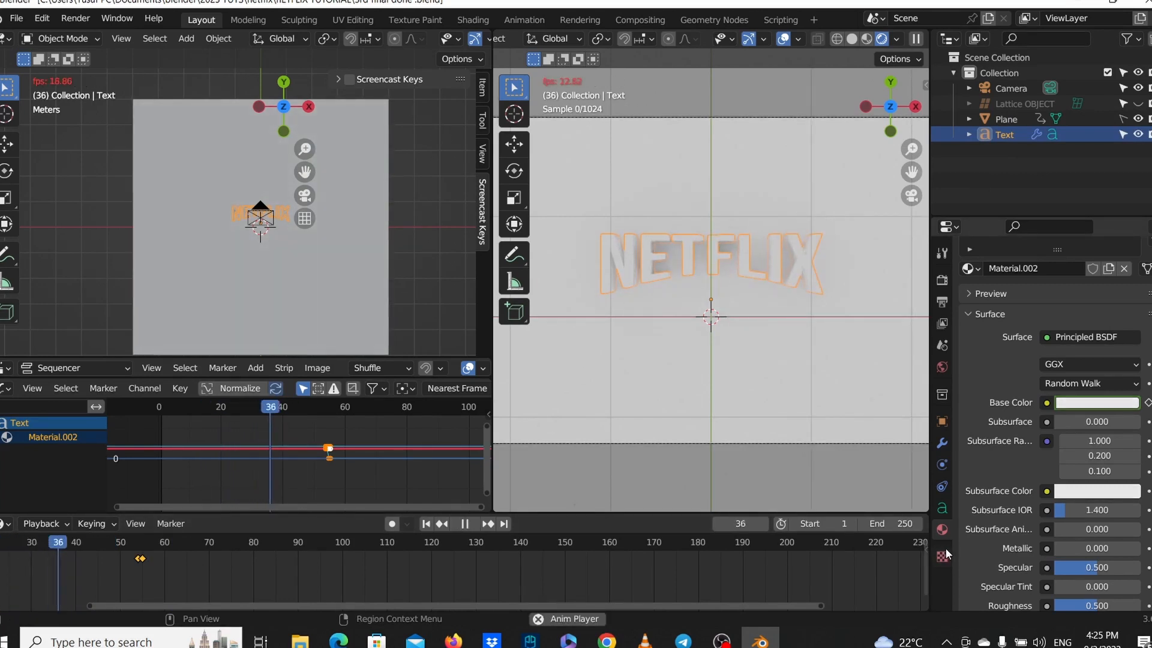
key("space")
scroll(161, 581, "up", 2)
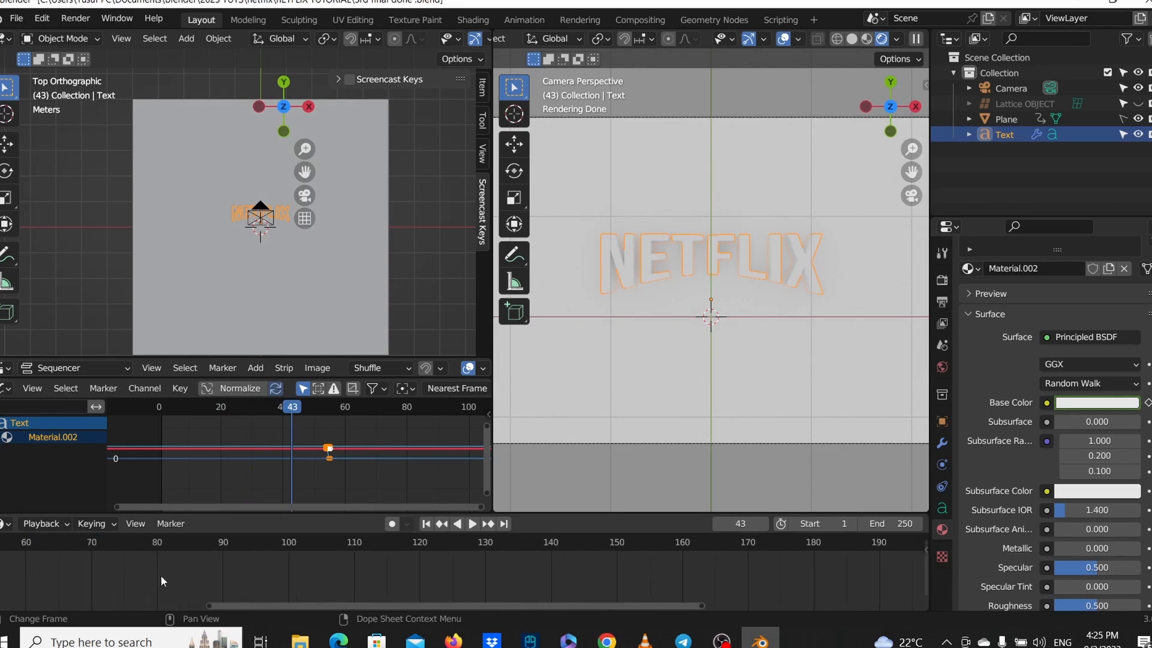
left_click_drag(401, 606, 224, 606)
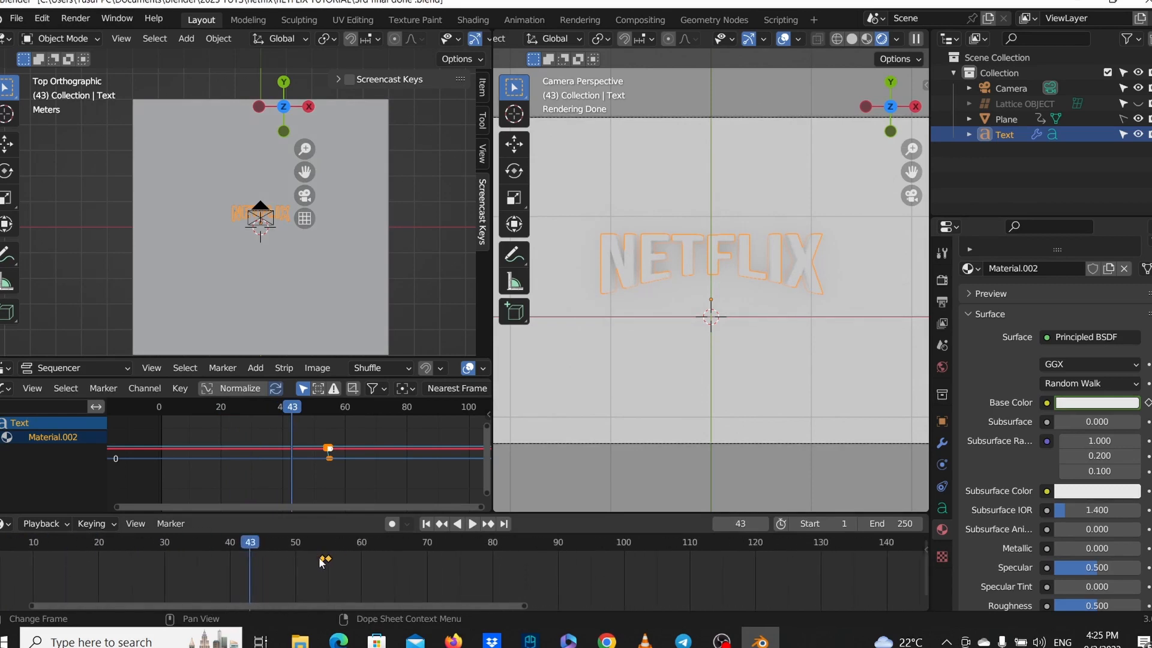
left_click_drag(324, 561, 259, 569)
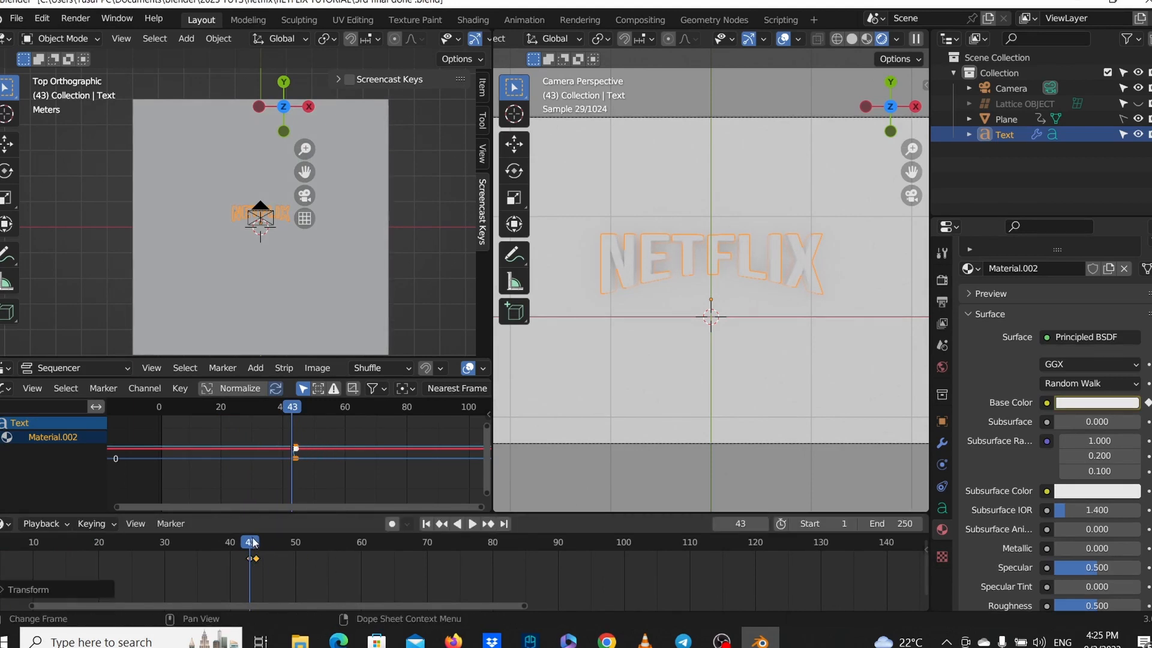
Play the animation to check the new colour-change timing in the rendered camera view, deselecting the text.
key("space")
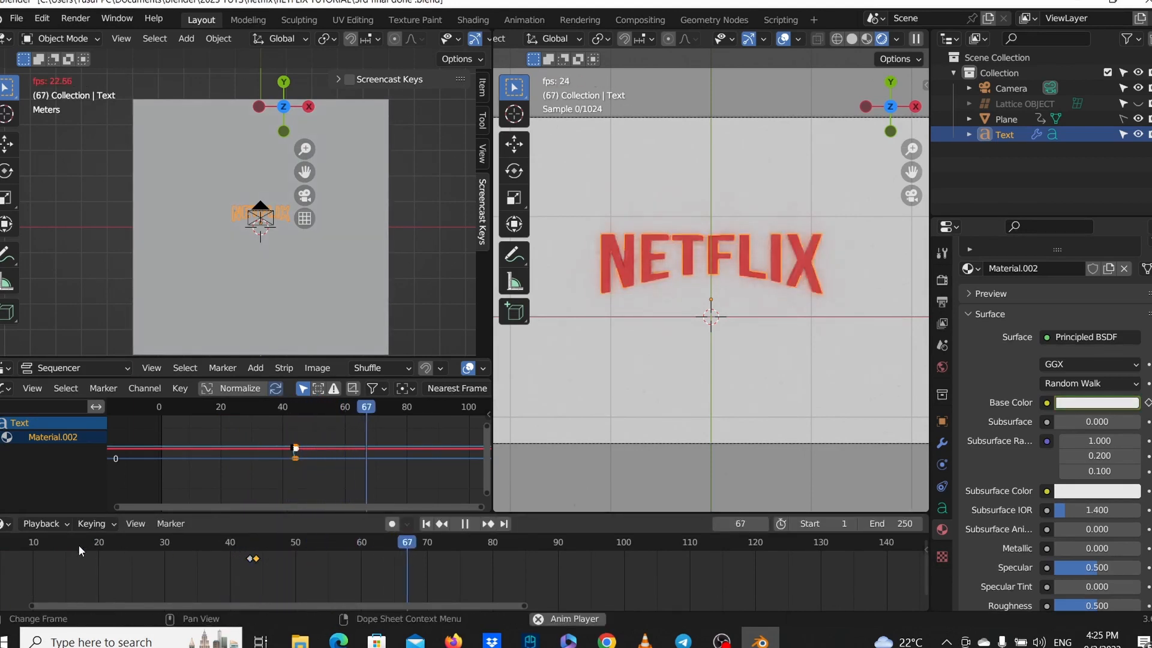
key("shift+Left")
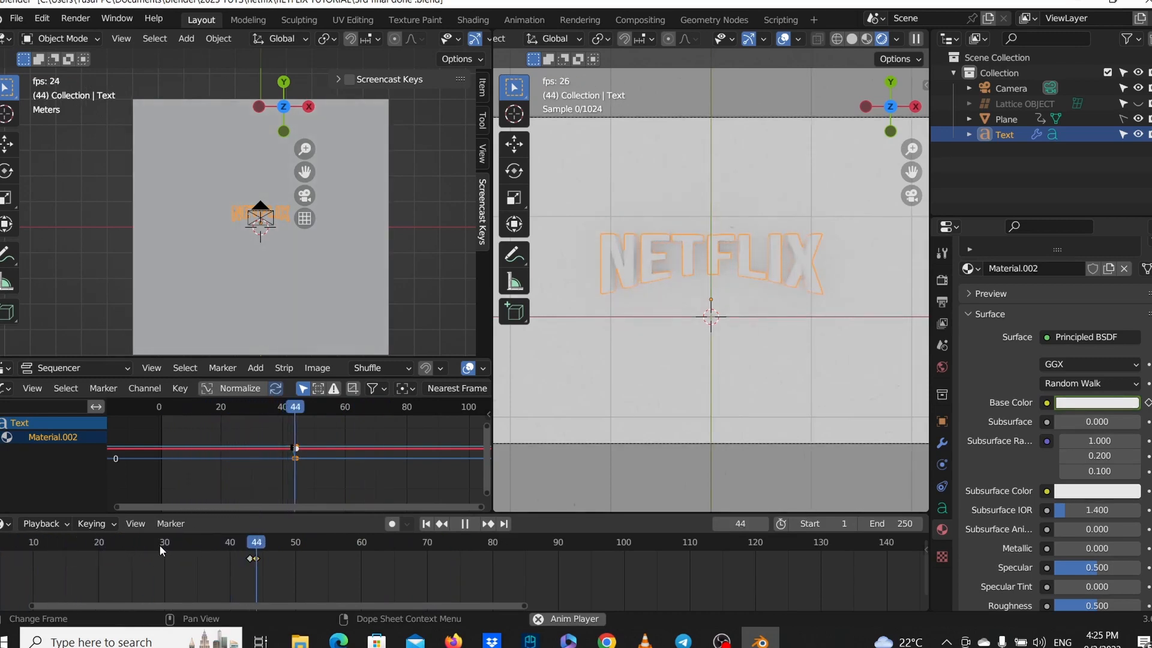
scroll(518, 467, "down", 5)
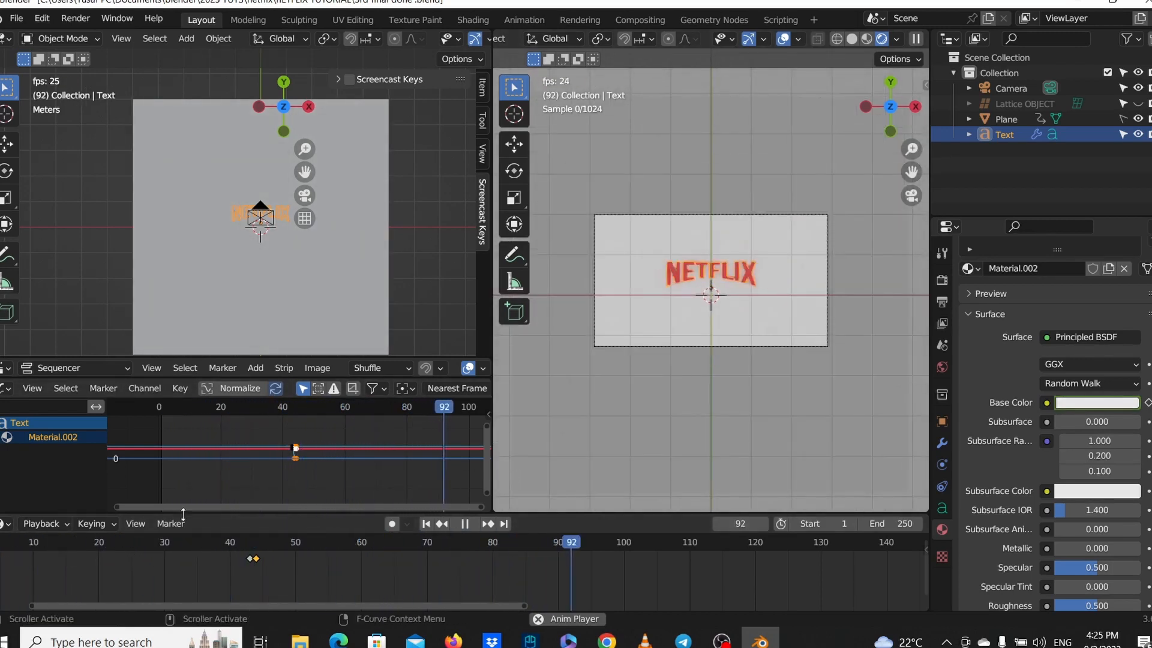
key("shift+Left")
scroll(657, 355, "up", 5)
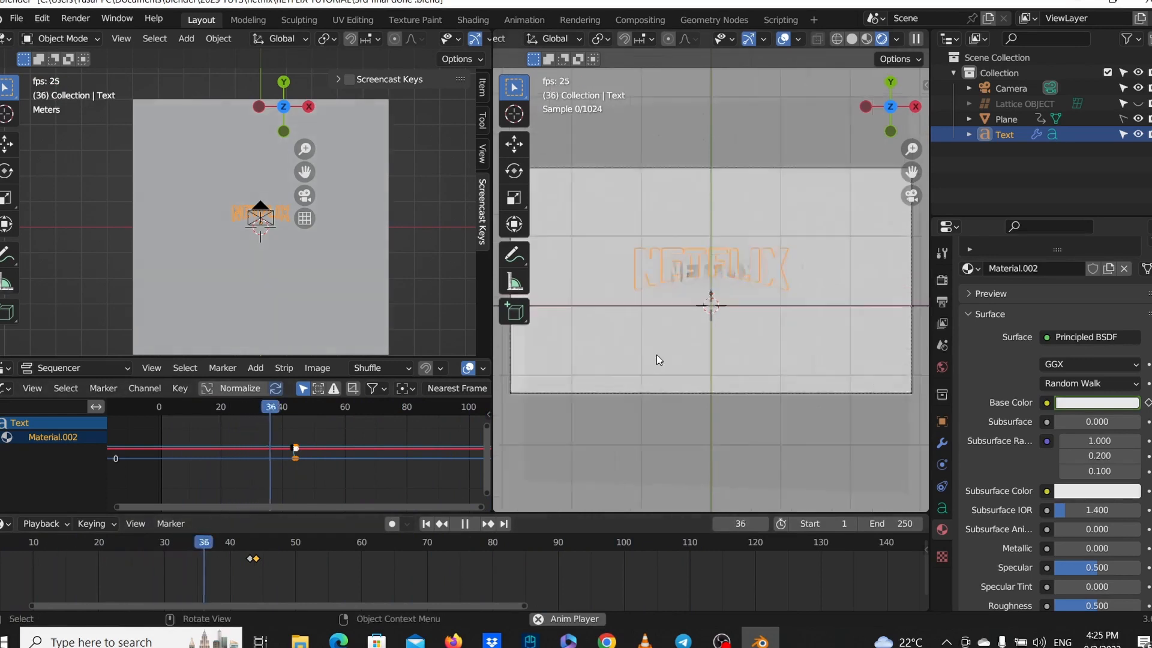
scroll(659, 355, "down", 5)
left_click(798, 412)
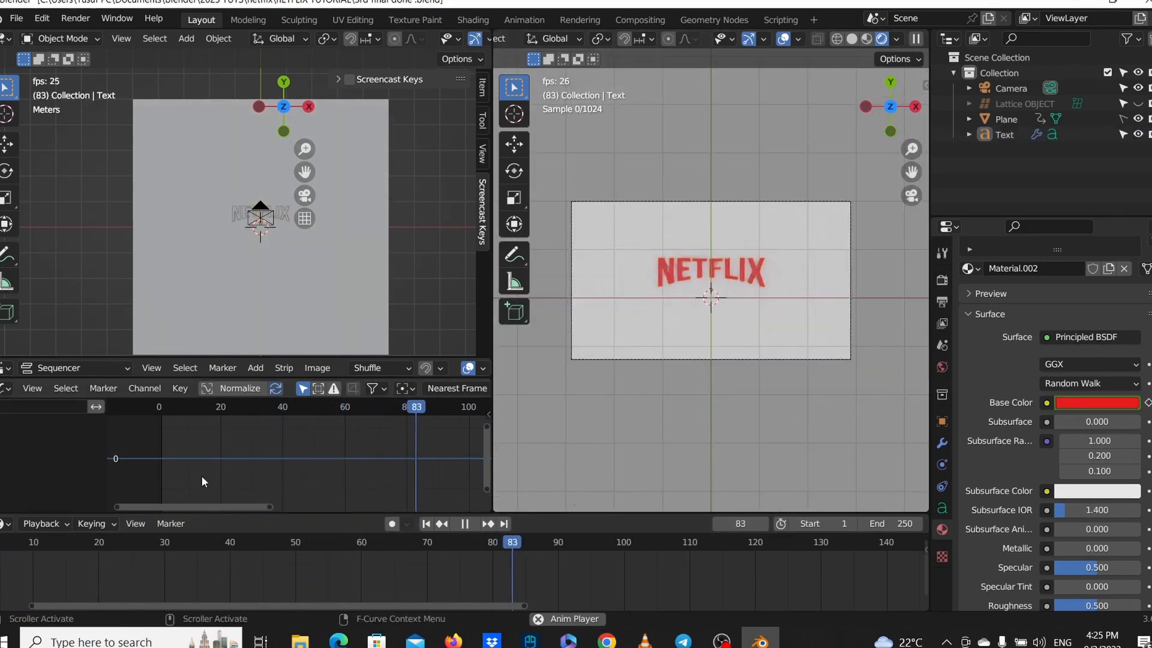
key("space")
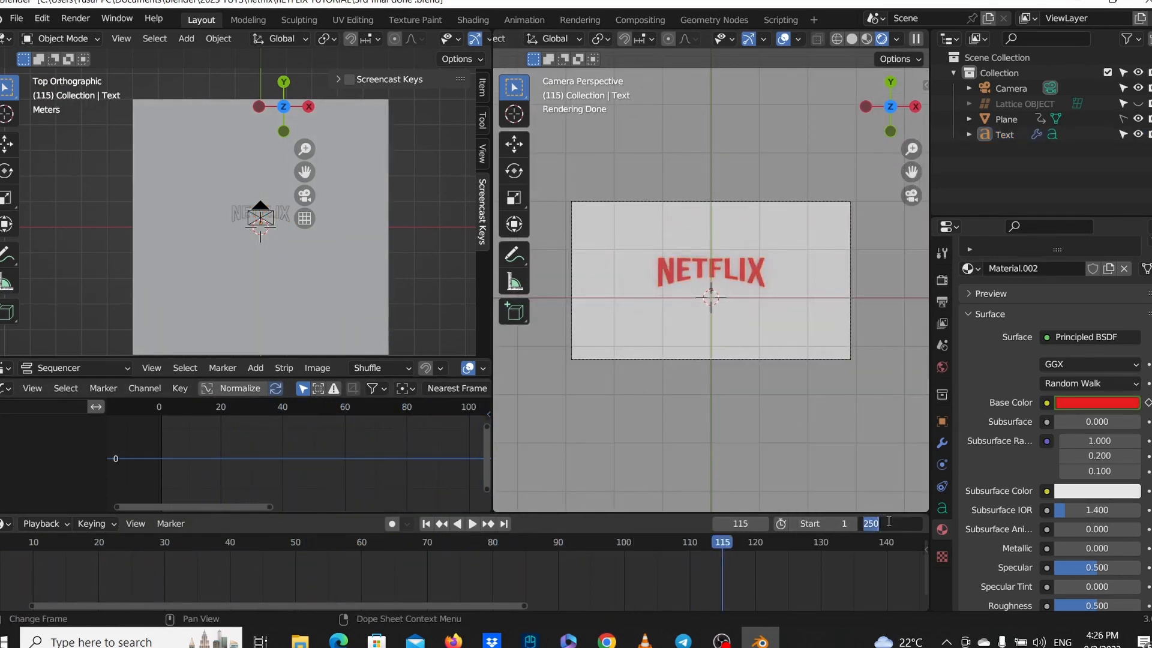
Set the animation's end frame to 100.
left_click(889, 521)
type("100")
key("Return")
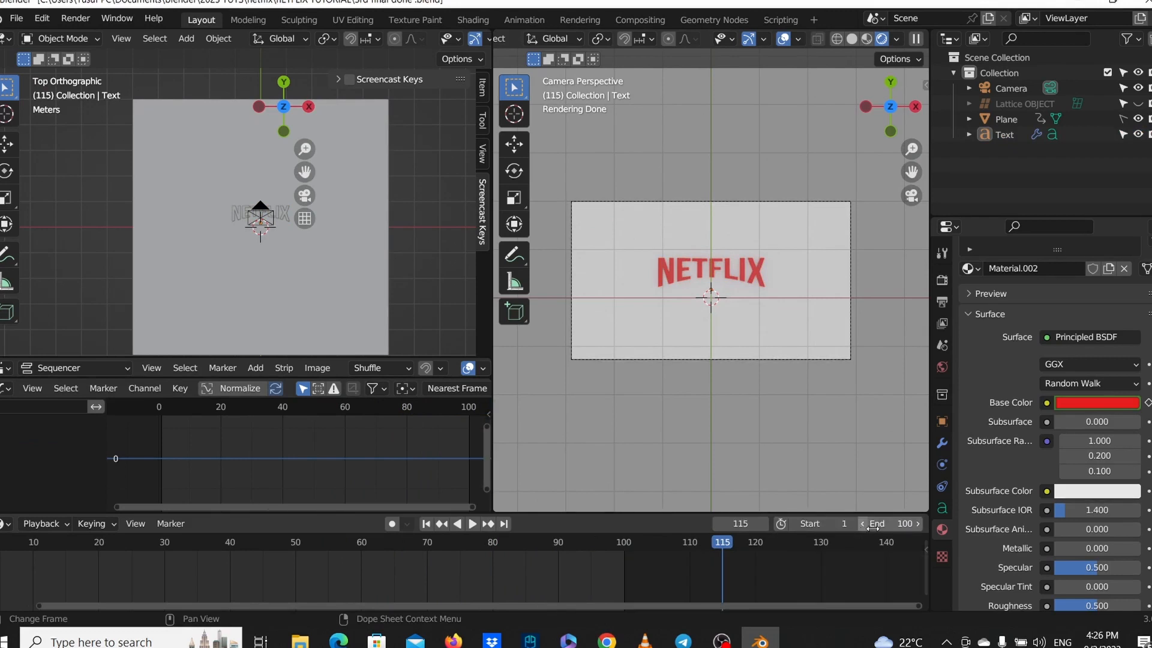
Replay the shortened animation repeatedly from around frame 9 to review the reveal and the switch to red.
key("space")
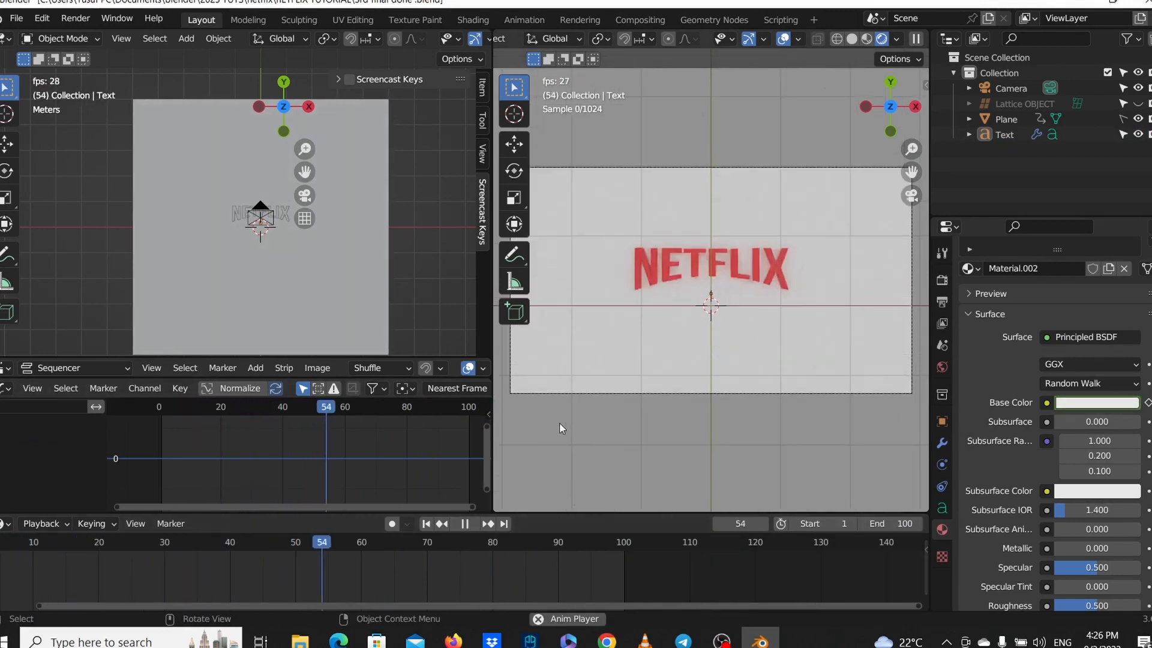
left_click(26, 543)
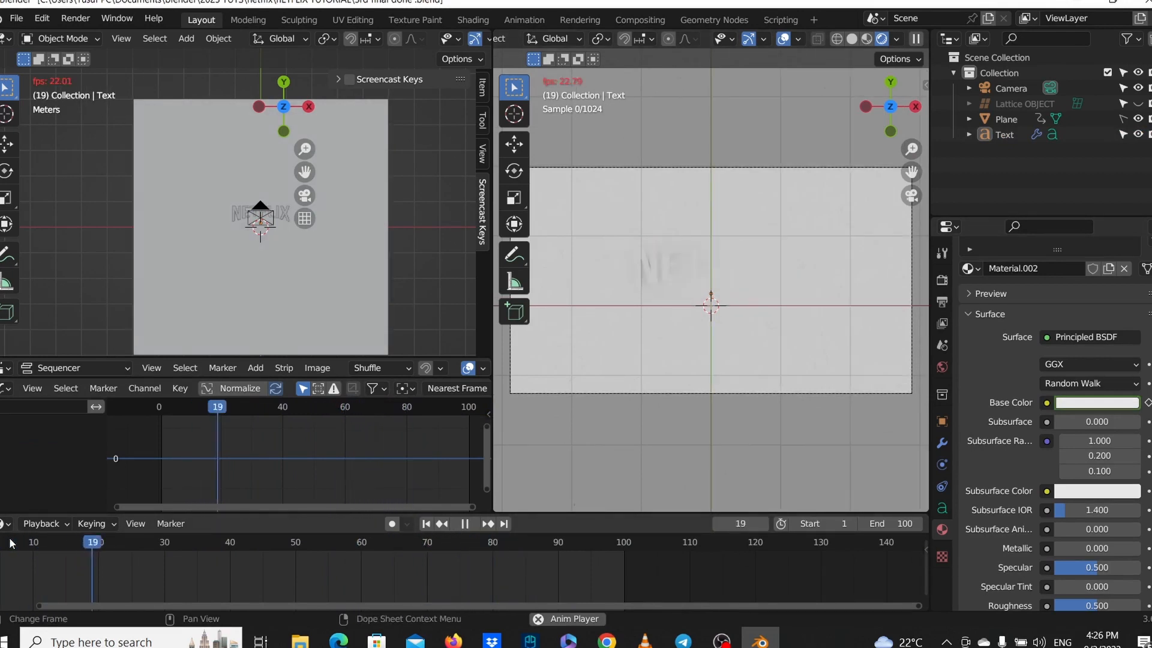
left_click(27, 543)
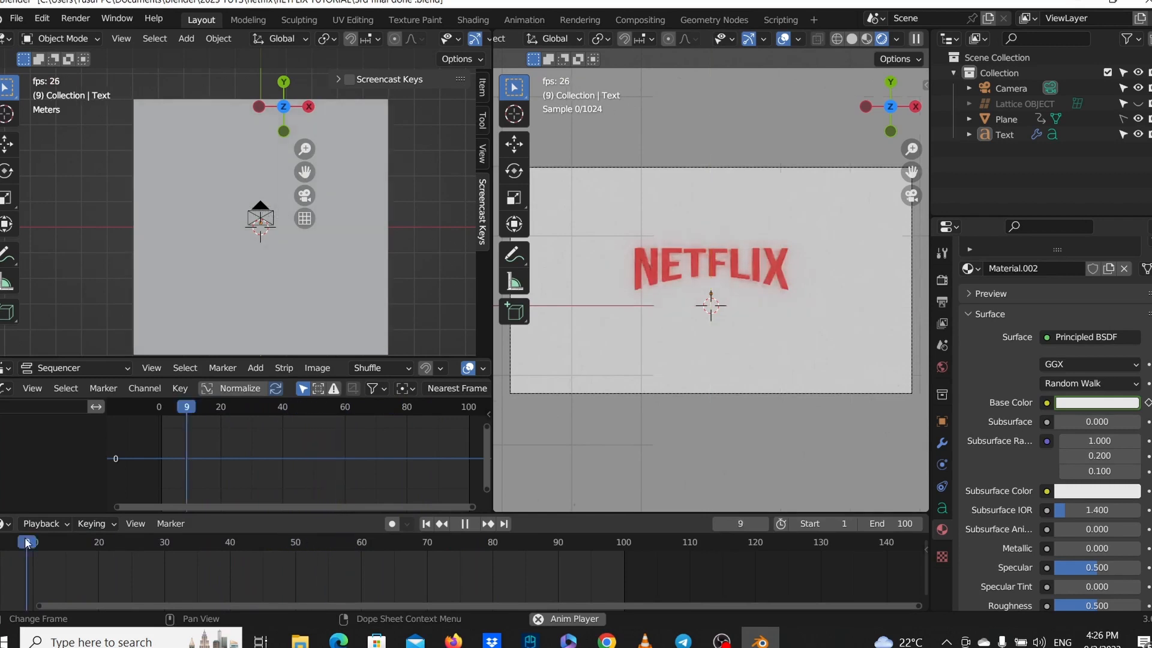
left_click(27, 543)
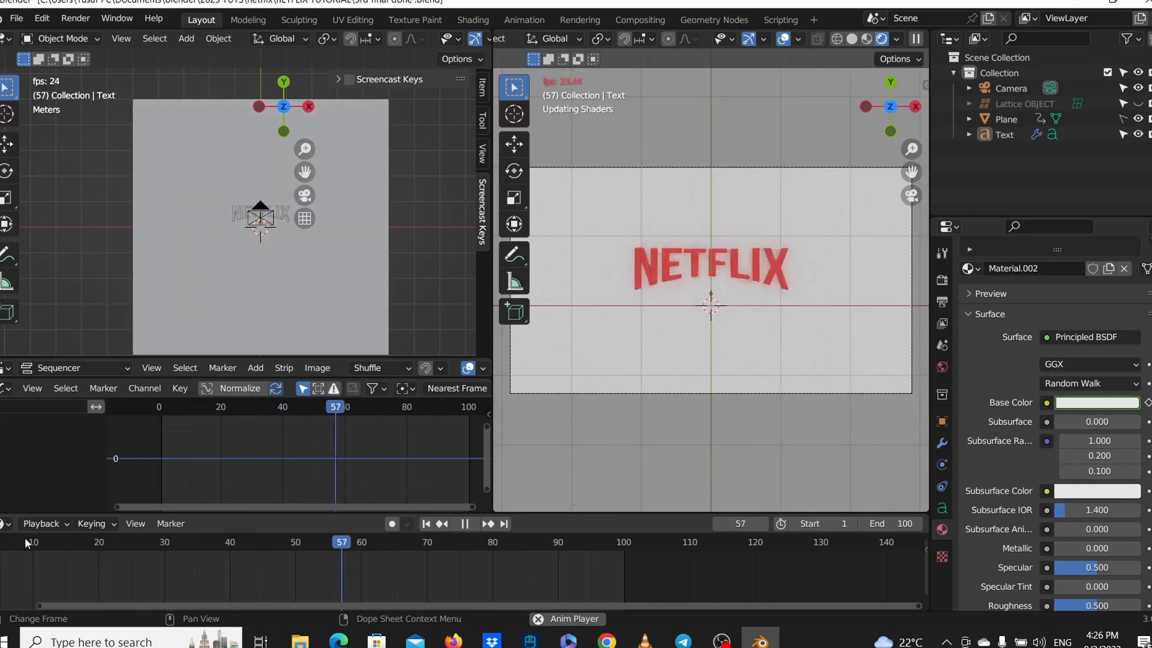
left_click(26, 543)
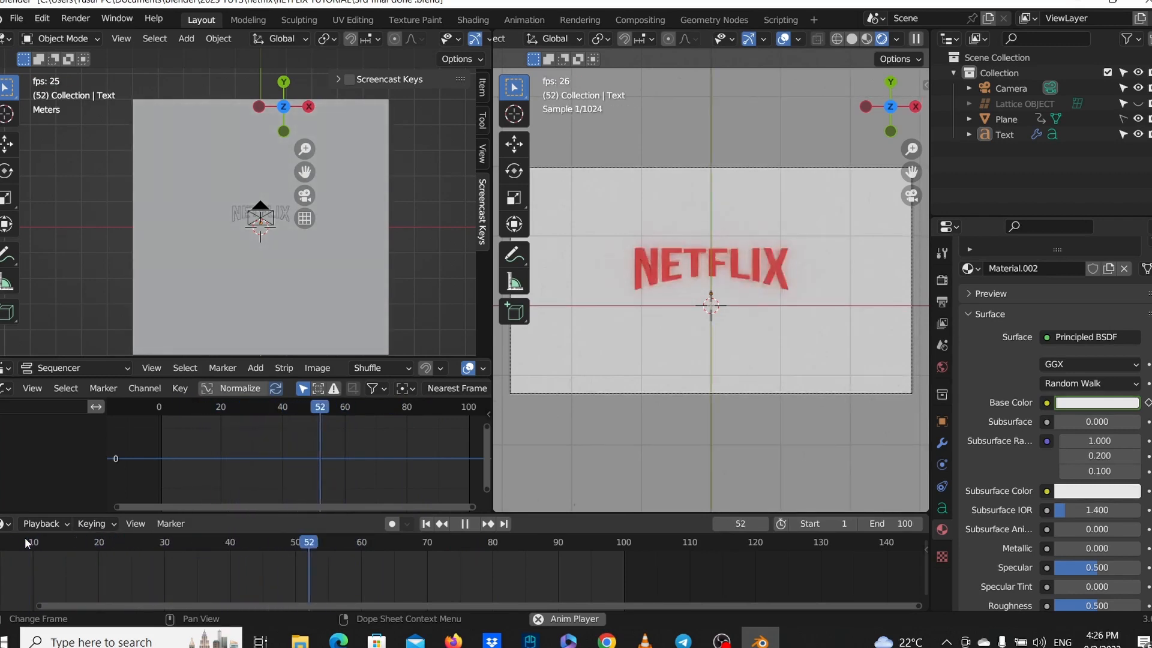
left_click(27, 543)
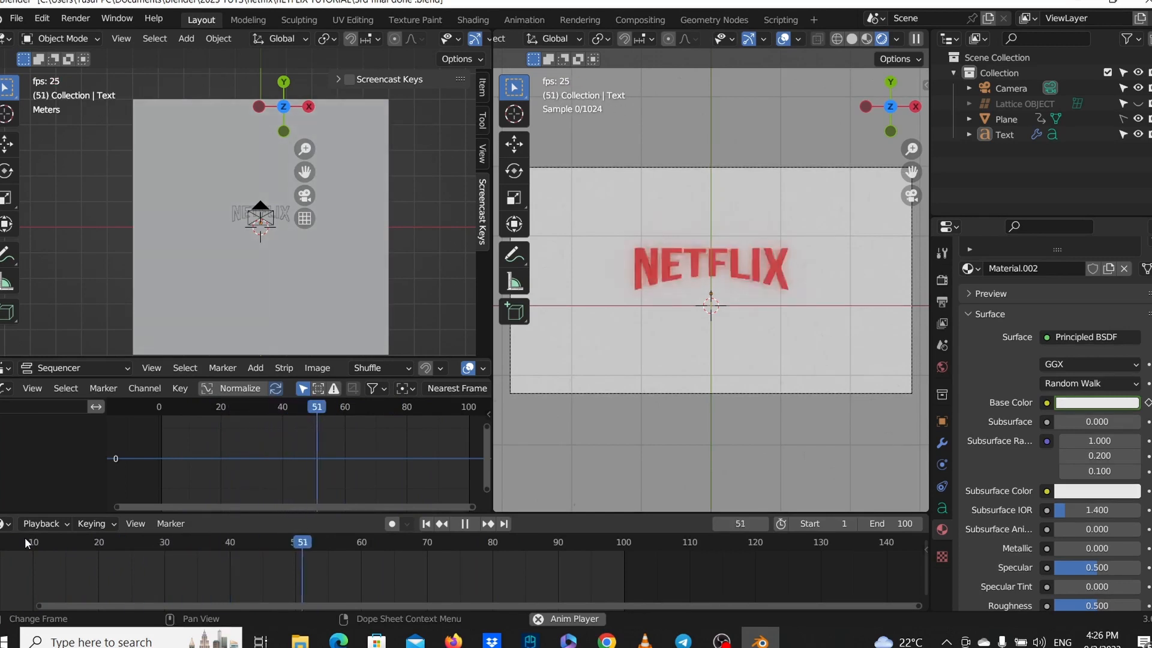
left_click(26, 543)
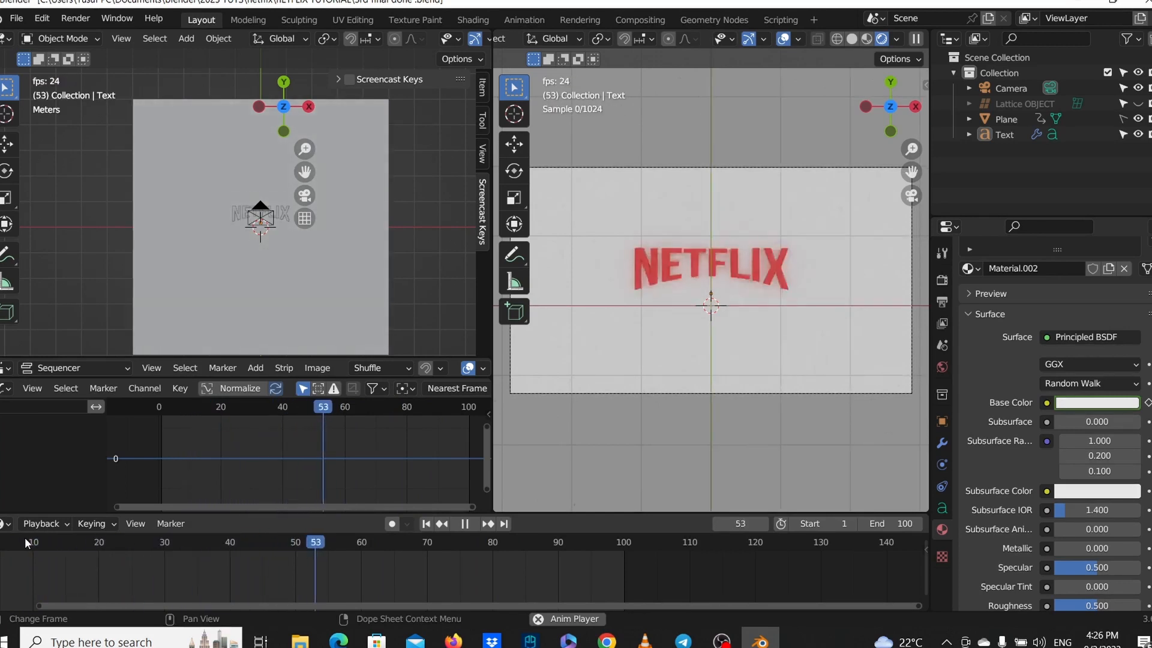
left_click(27, 543)
left_click(26, 543)
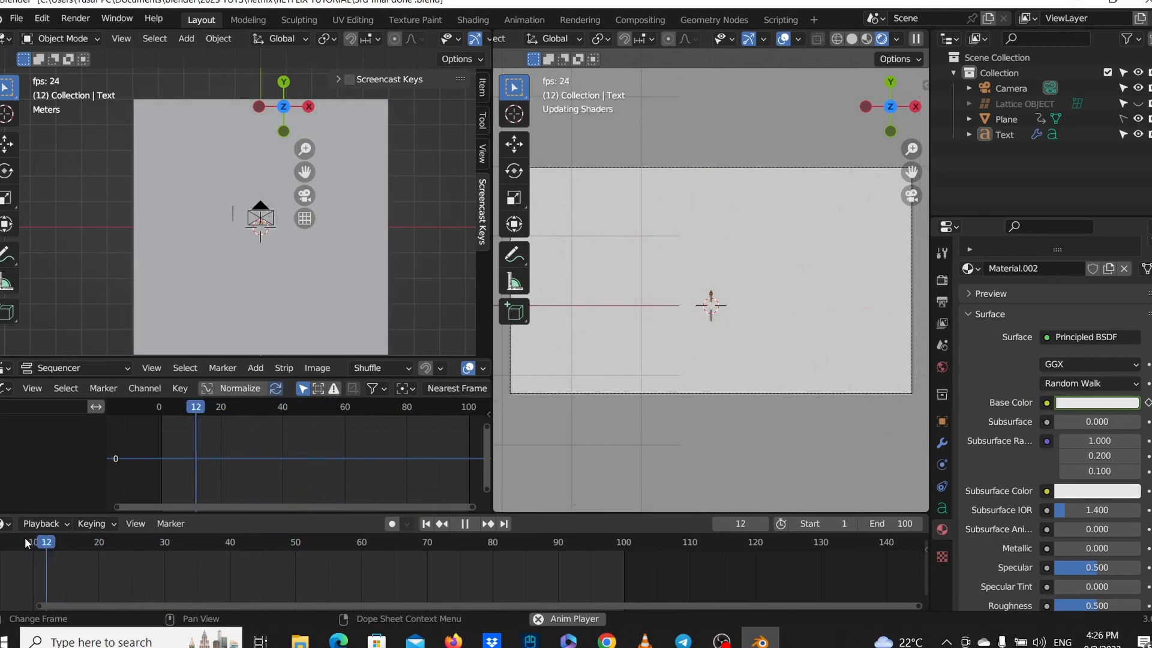
key("space")
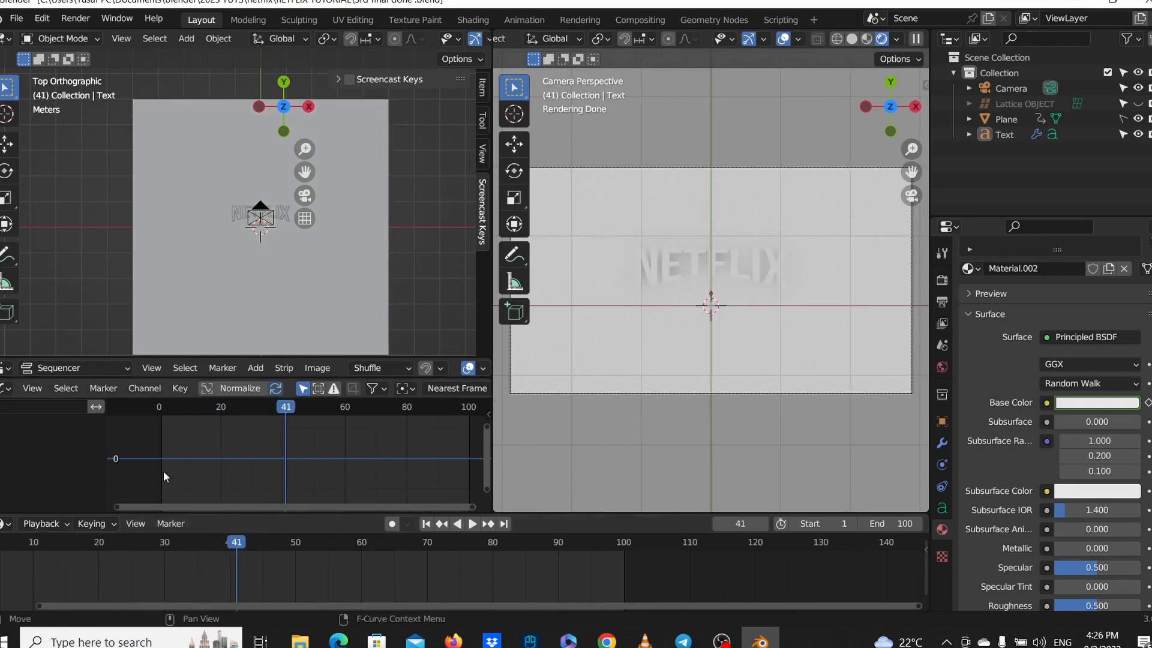
Select the NETFLIX text and play the animation again to check its colour keyframes and material settings.
left_click(1002, 135)
scroll(258, 565, "up", 2)
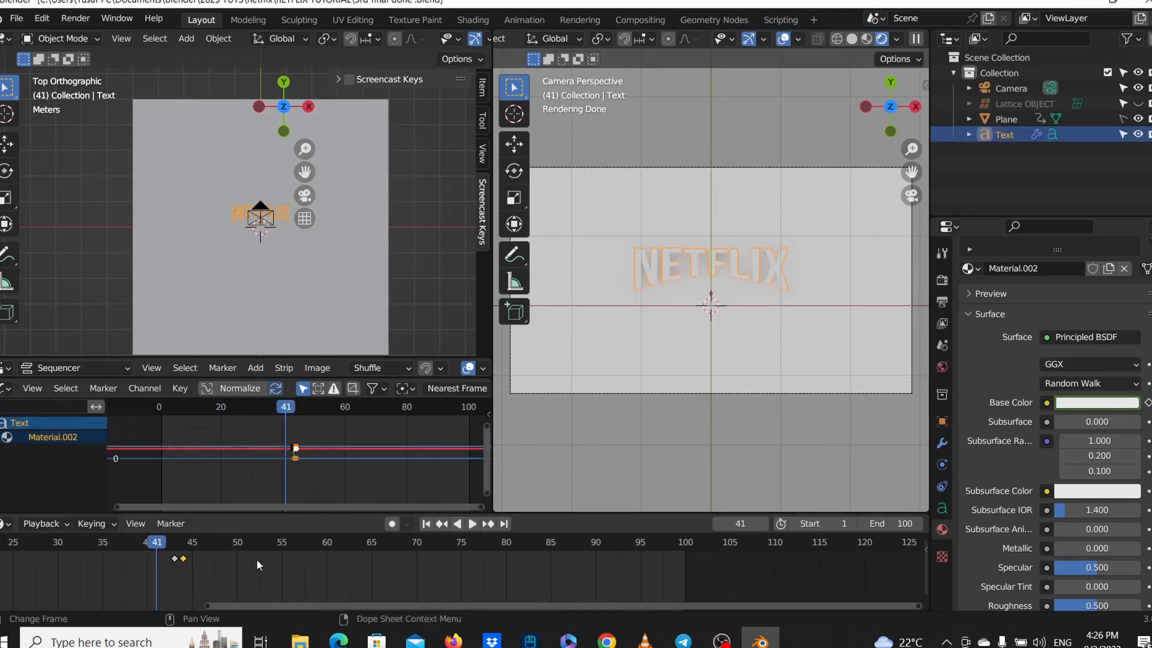
left_click_drag(75, 548, 894, 553)
key("space")
key("space")
key("space")
scroll(941, 553, "down", 6)
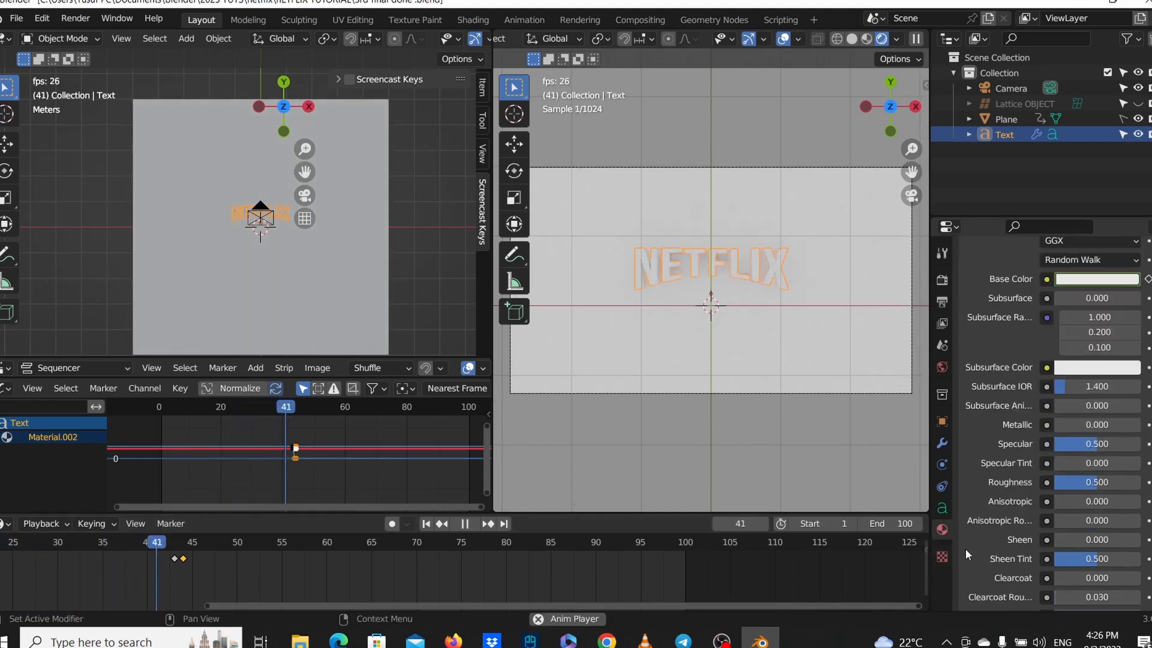
scroll(908, 564, "down", 3)
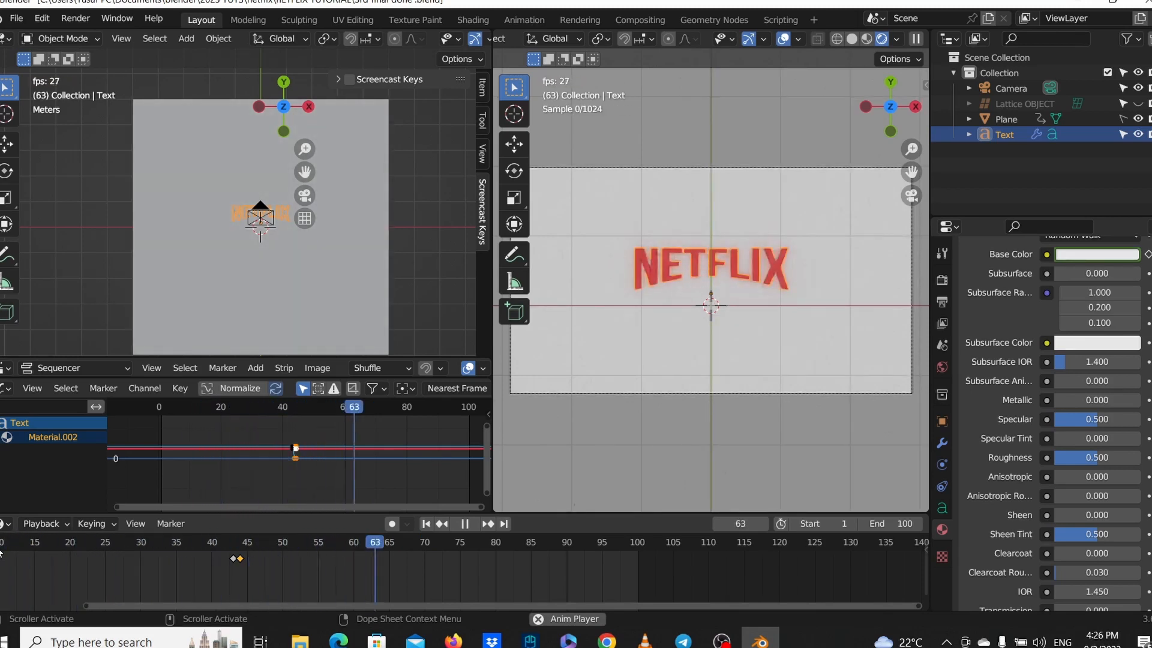
key("space")
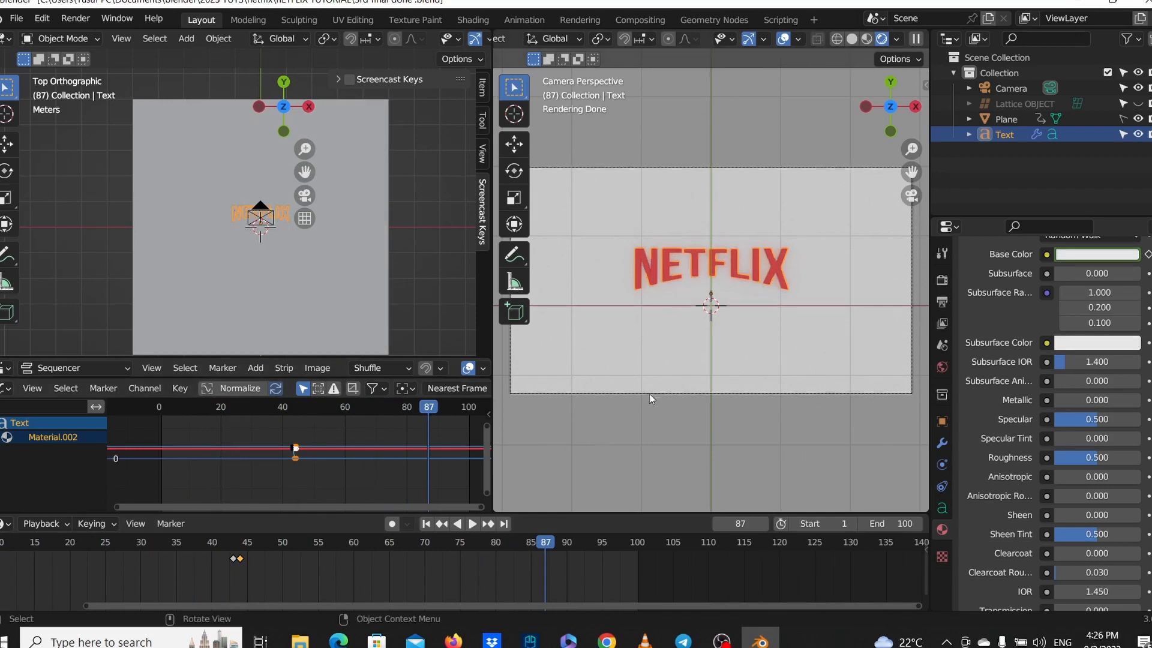
Select the camera, lower it about 1.7 m along global Z towards the text, and insert a camera keyframe at frame 87.
left_click(1013, 88)
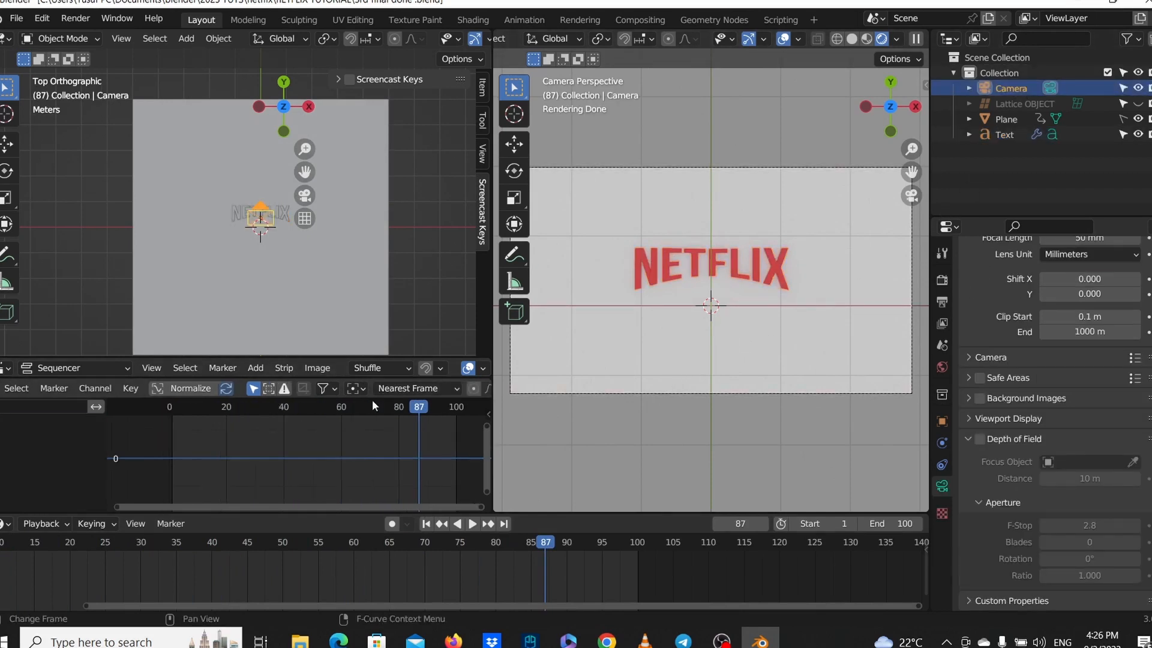
scroll(749, 400, "down", 2)
scroll(748, 400, "down", 1)
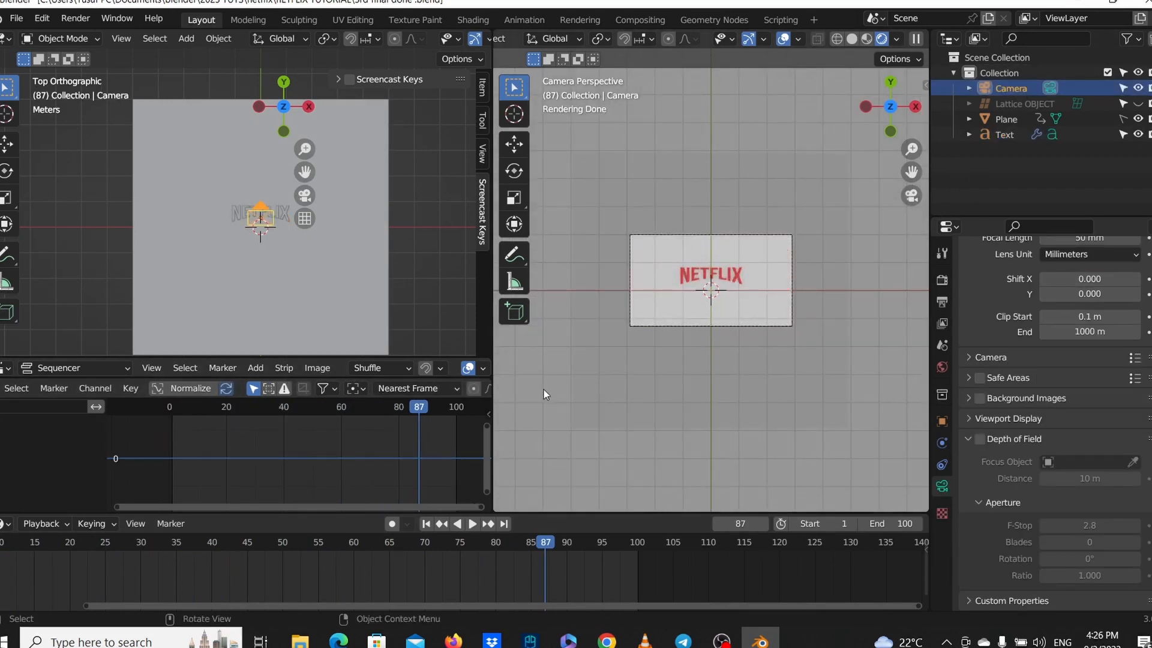
middle_click_drag(297, 332, 250, 147)
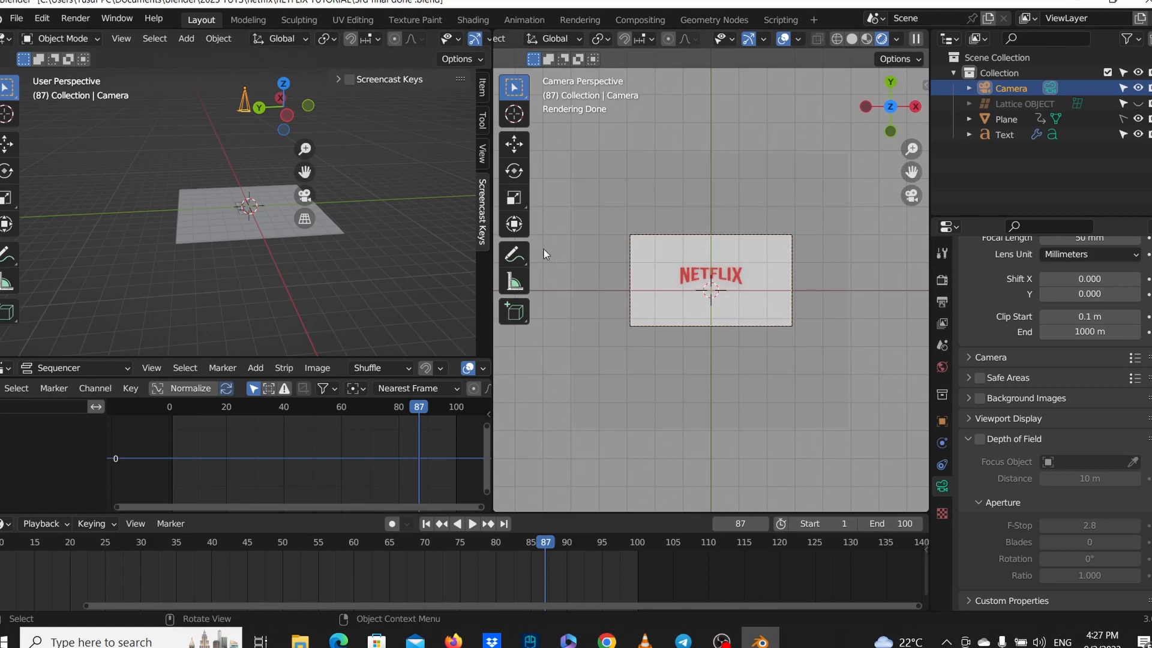
scroll(240, 224, "up", 3)
key("g")
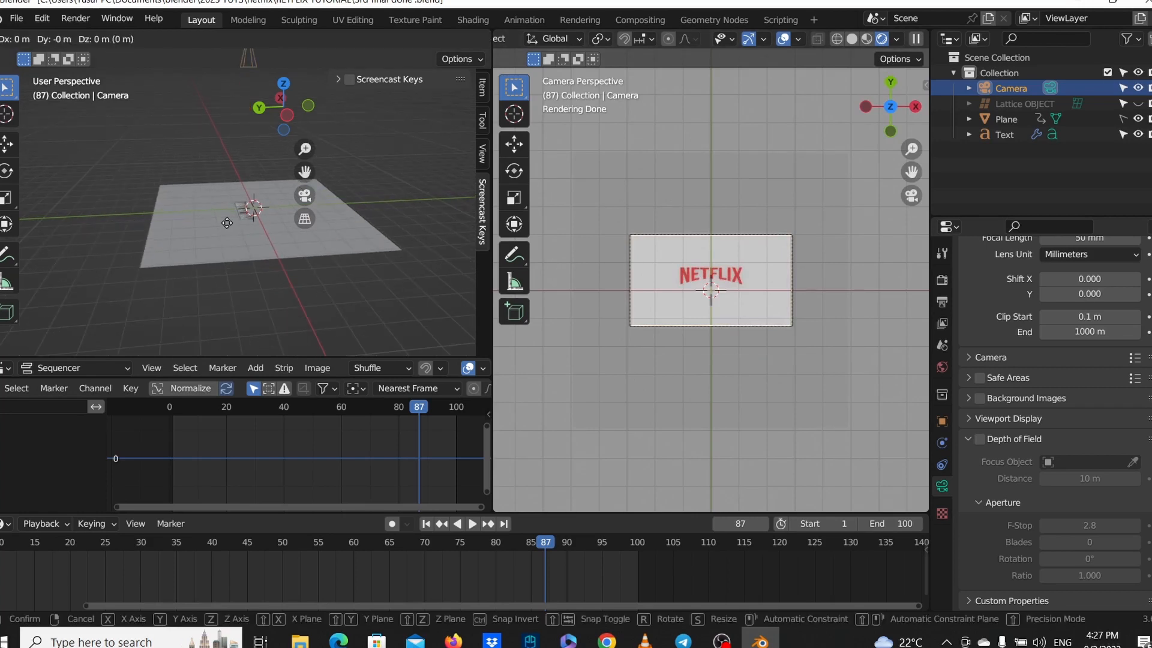
key("z")
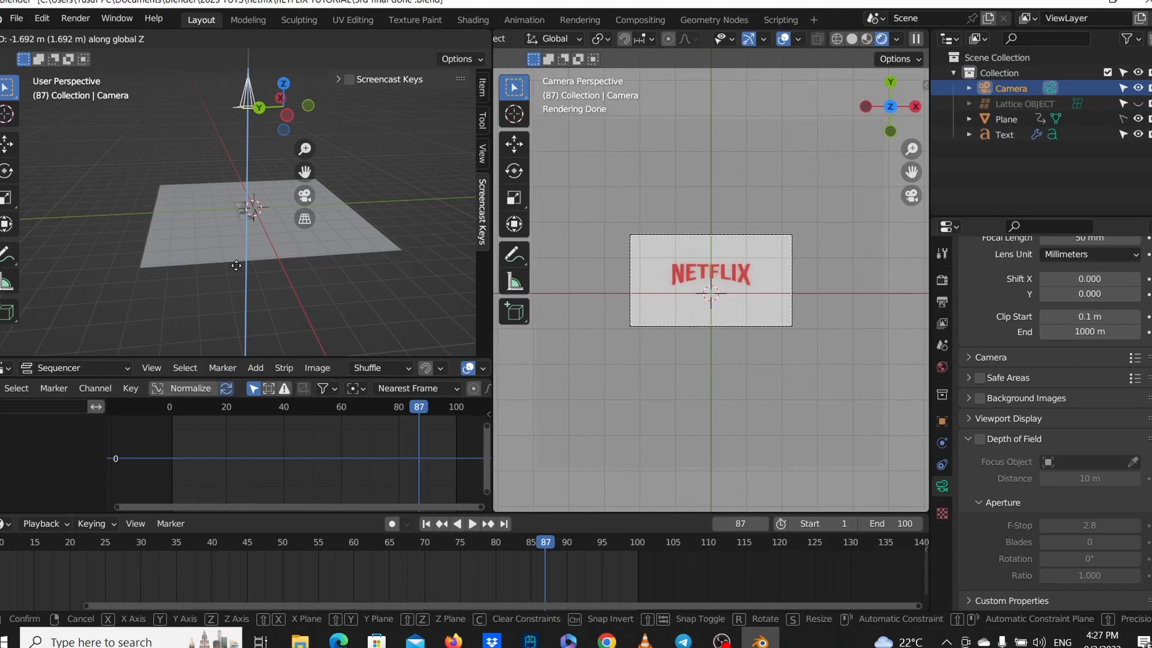
left_click(236, 265)
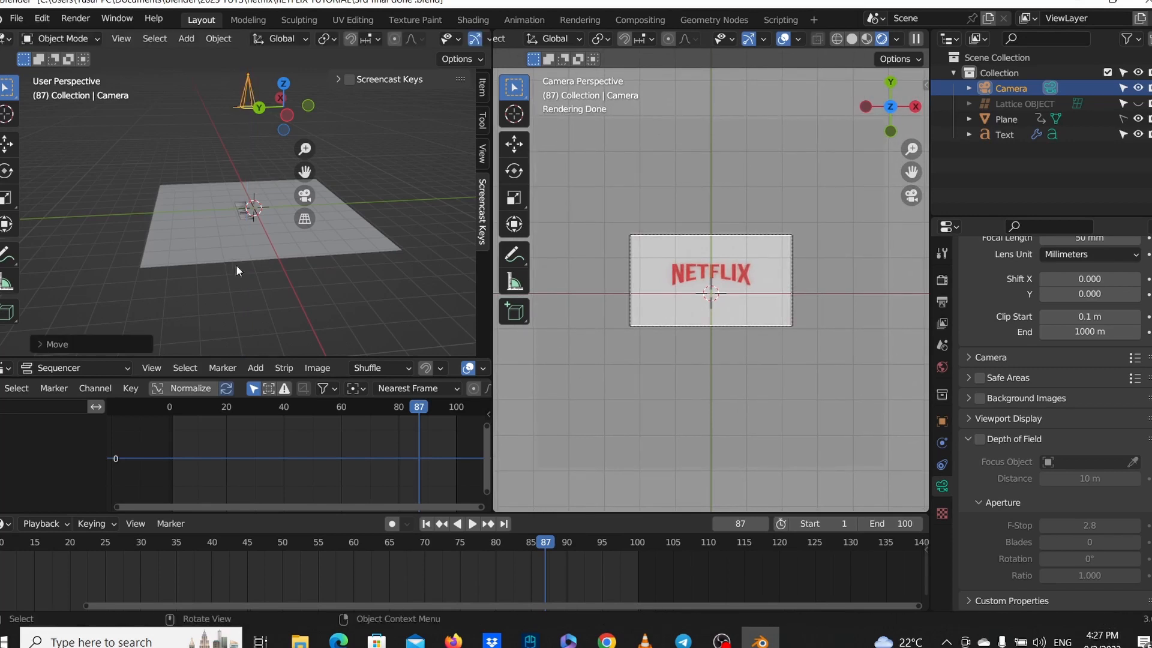
key("i")
left_click(275, 276)
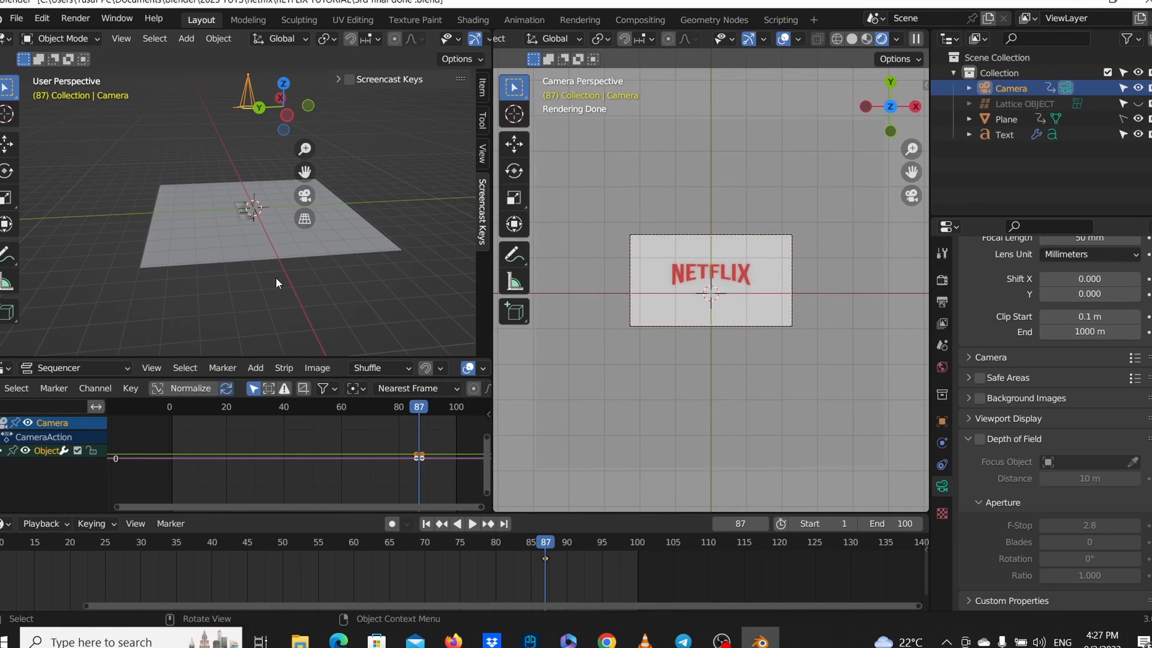
key("g")
key("z")
key("z")
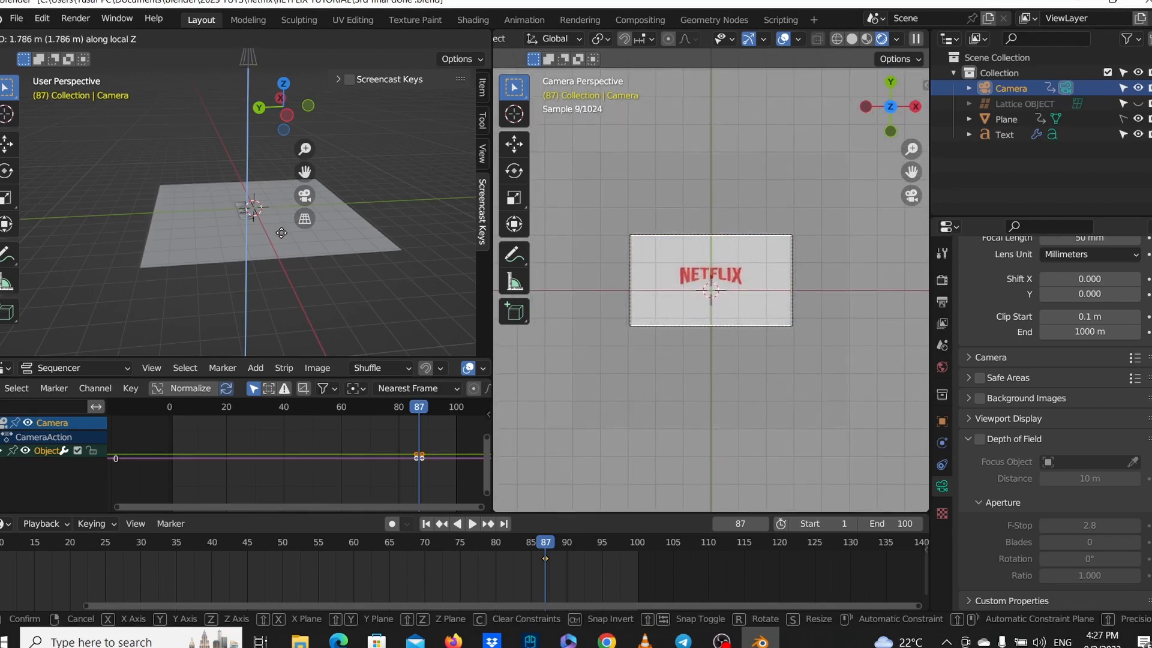
left_click(282, 255)
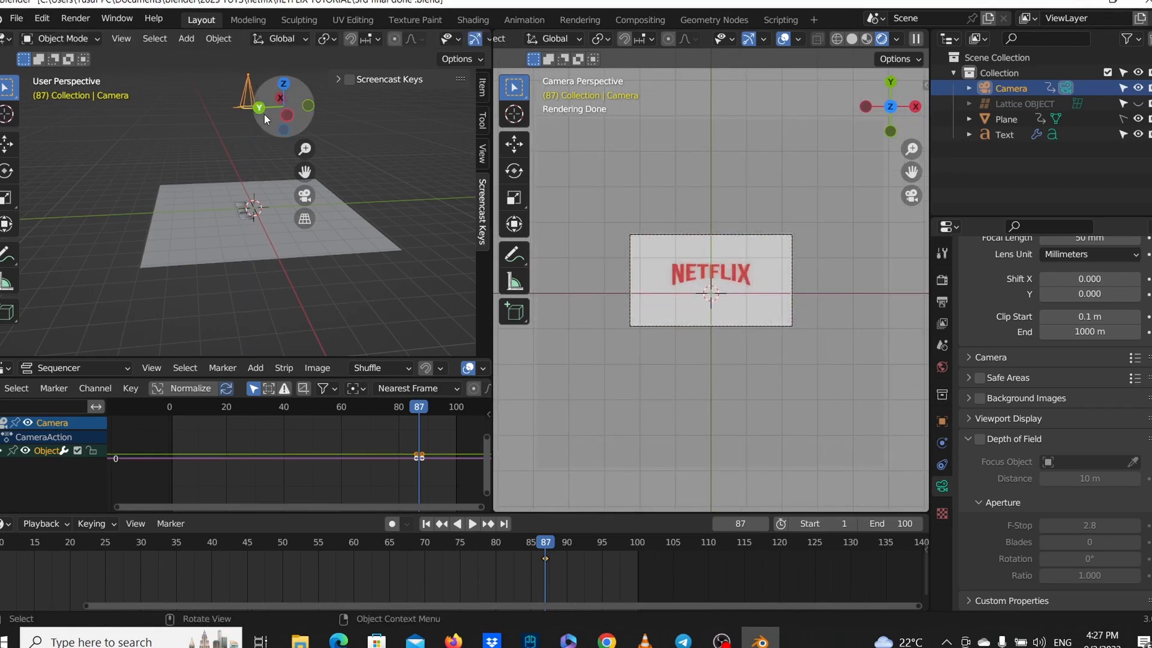
key("g")
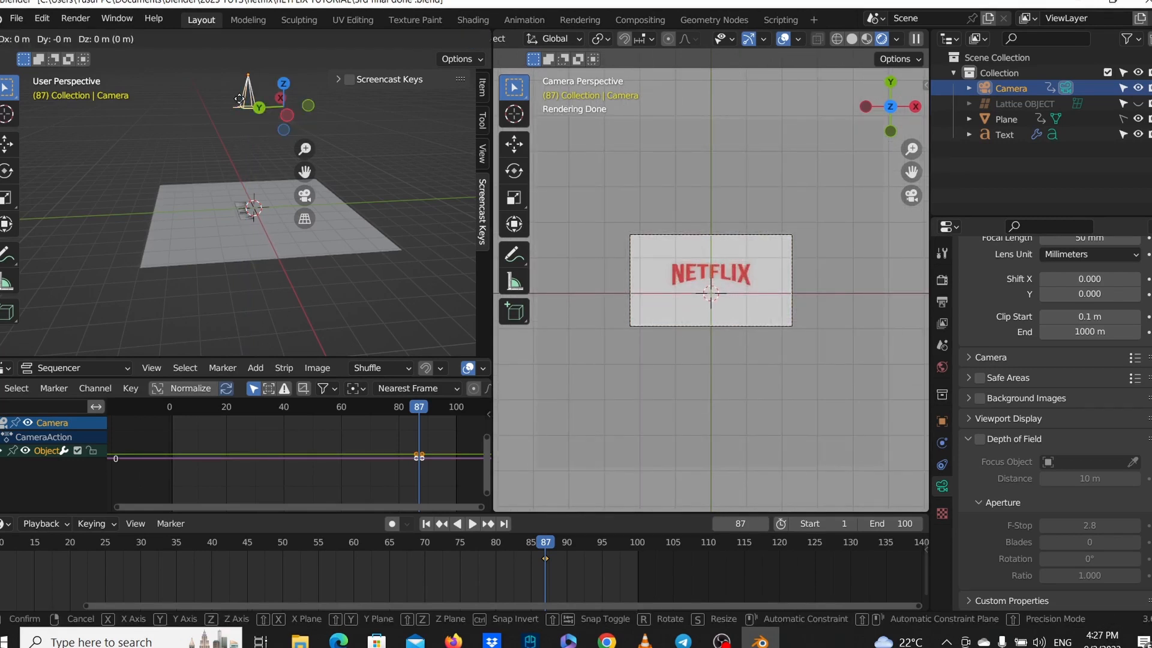
left_click(239, 99)
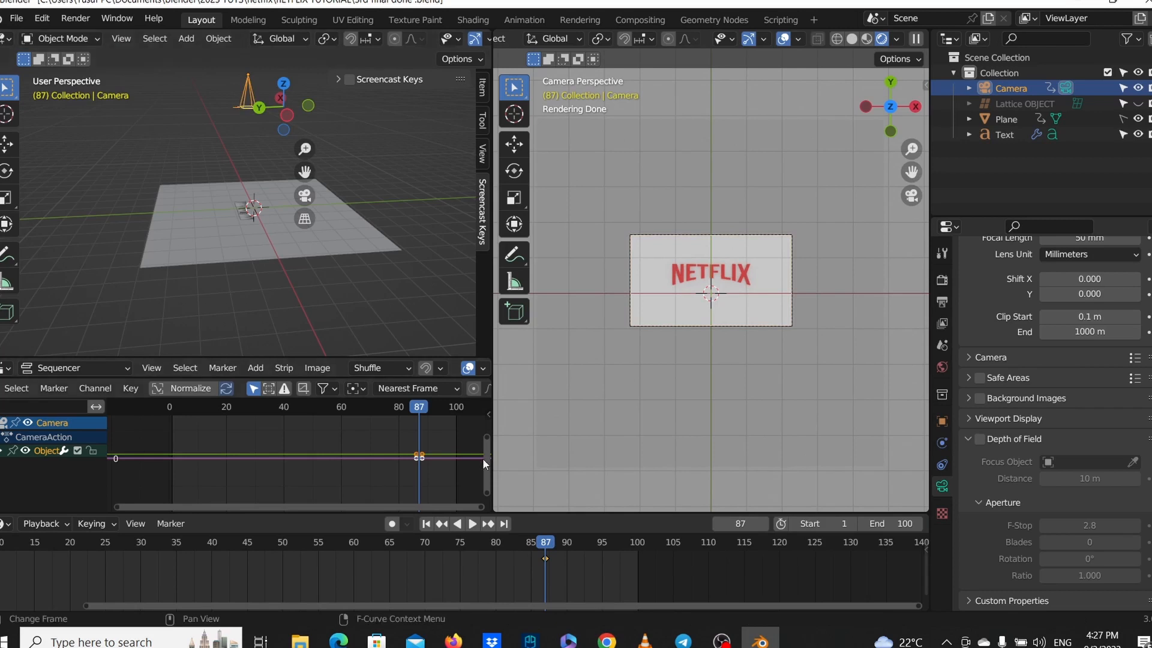
At frame 10, lower the camera about 0.39 m along global Z and insert a Location keyframe.
left_click_drag(452, 545, 916, 545)
key("space")
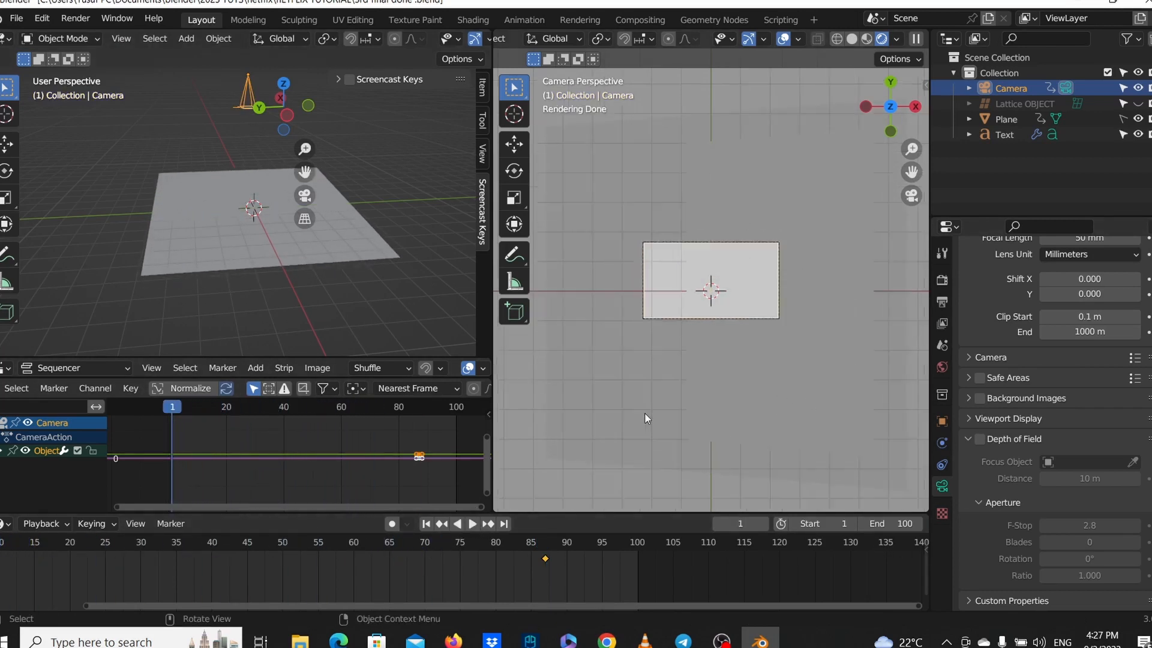
left_click_drag(484, 607, 321, 580)
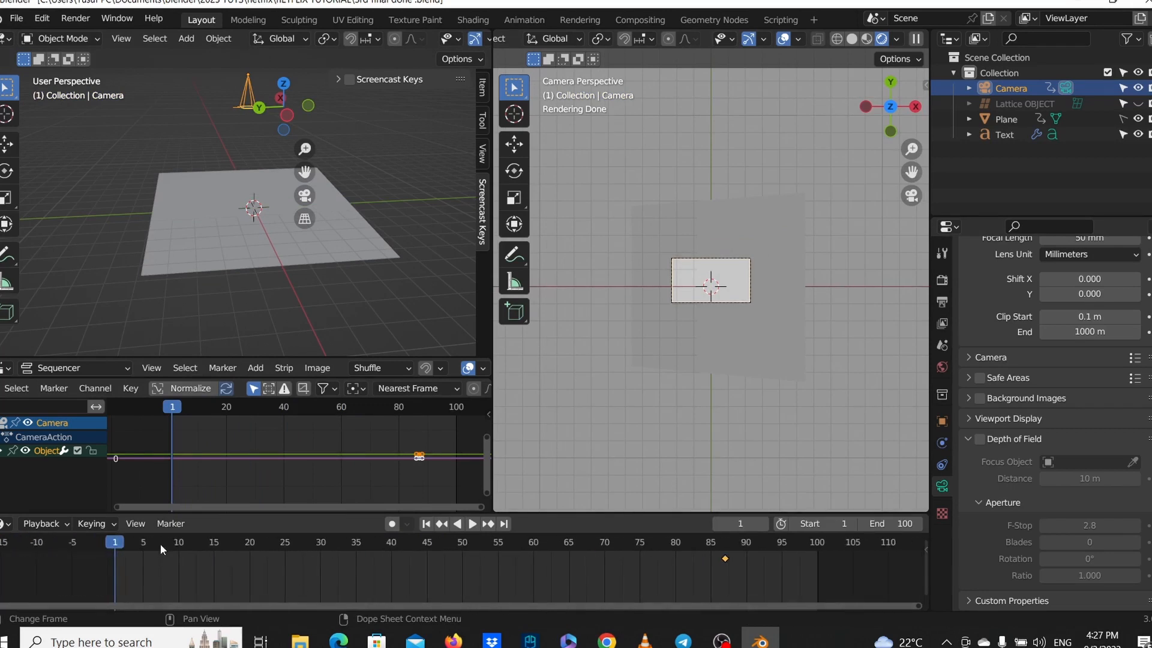
mouse_move(157, 548)
left_mouse_down()
mouse_move(176, 550)
mouse_move(153, 549)
mouse_move(167, 554)
left_mouse_up()
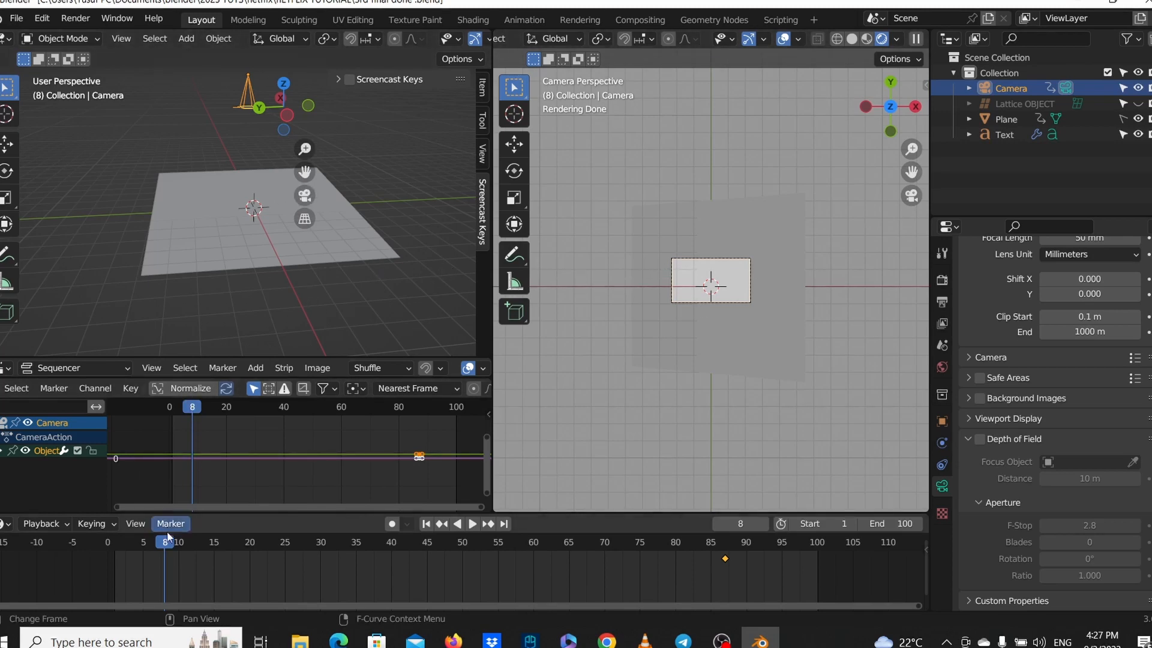
mouse_move(168, 537)
left_mouse_down()
mouse_move(221, 550)
mouse_move(177, 548)
left_mouse_up()
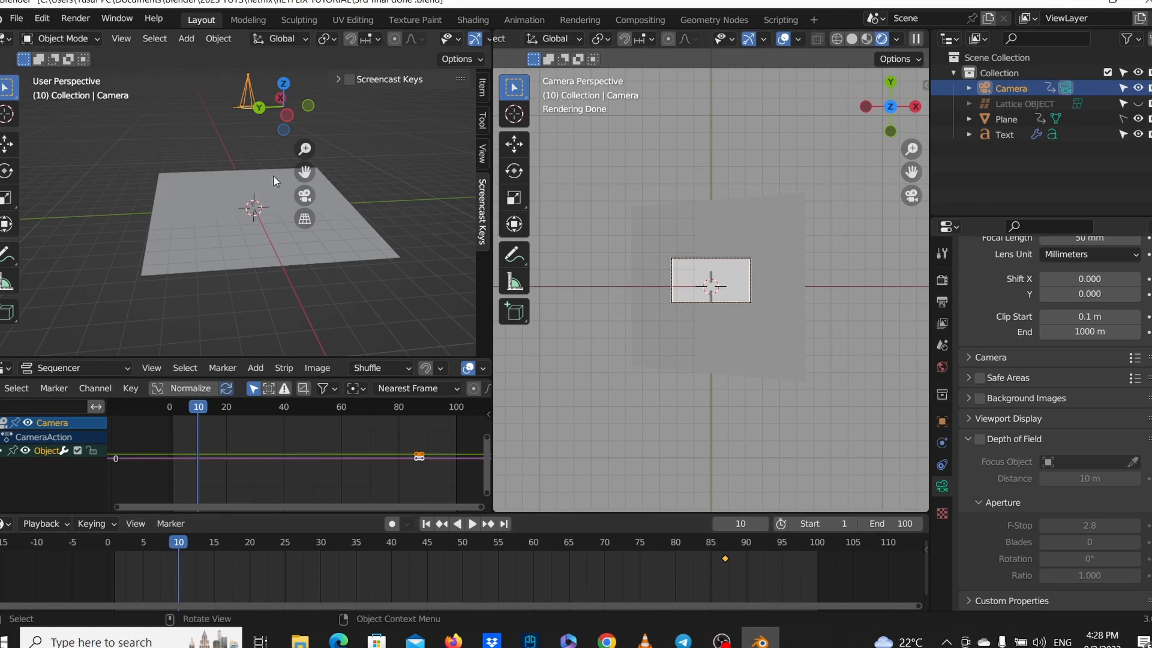
key("g")
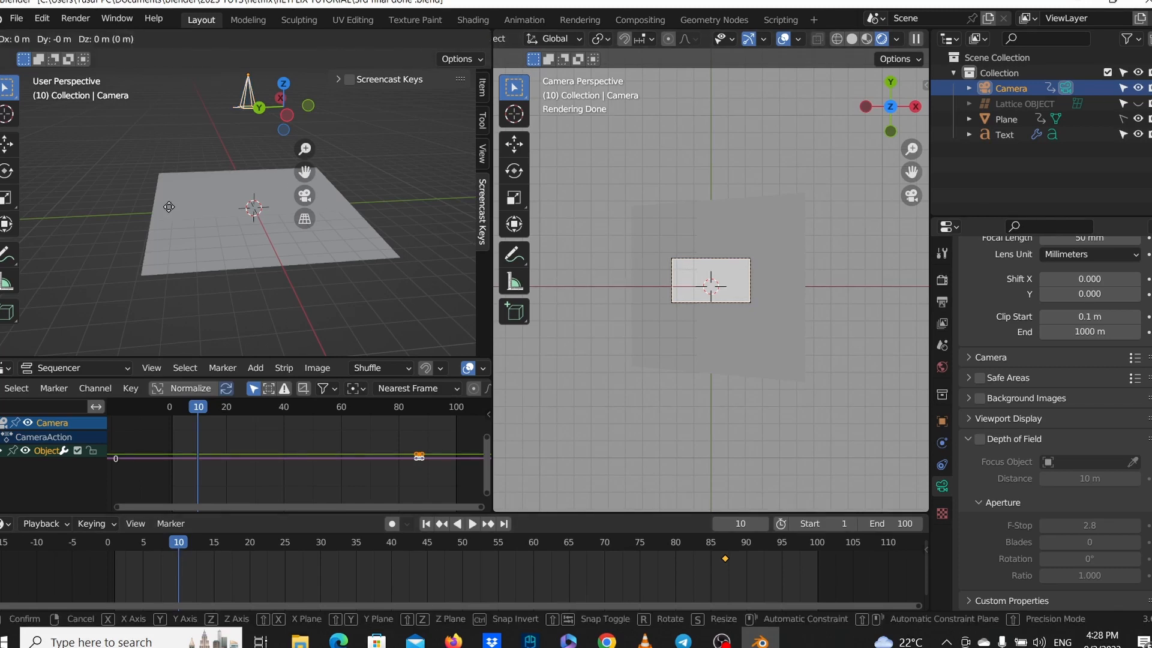
key("z")
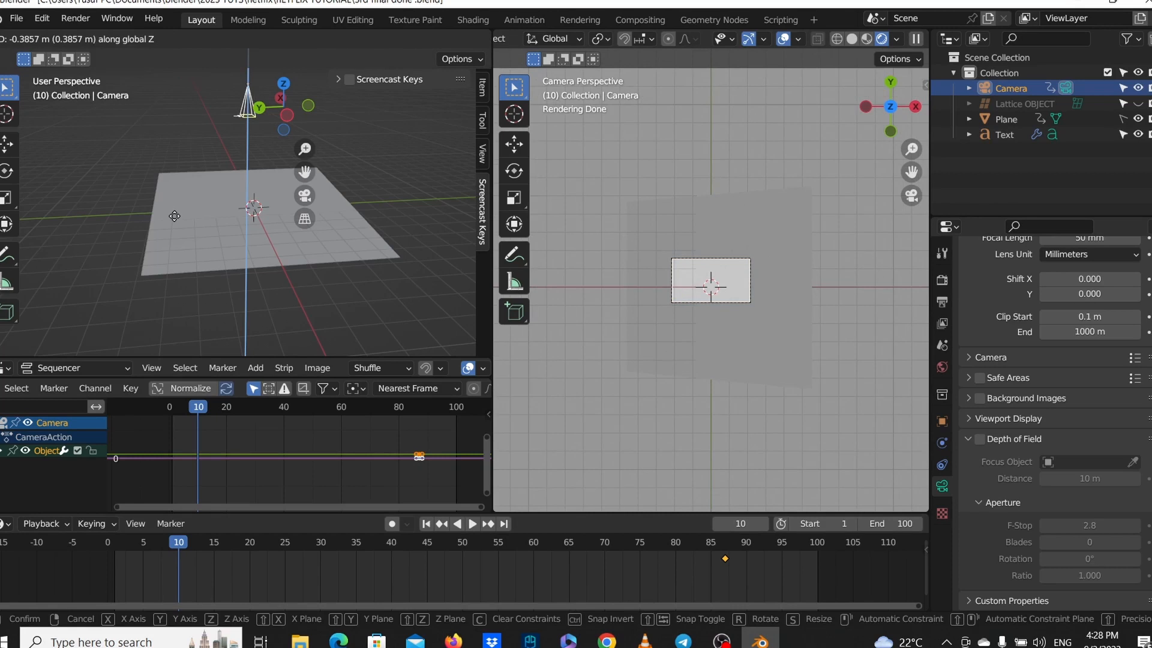
left_click(174, 216)
key("i")
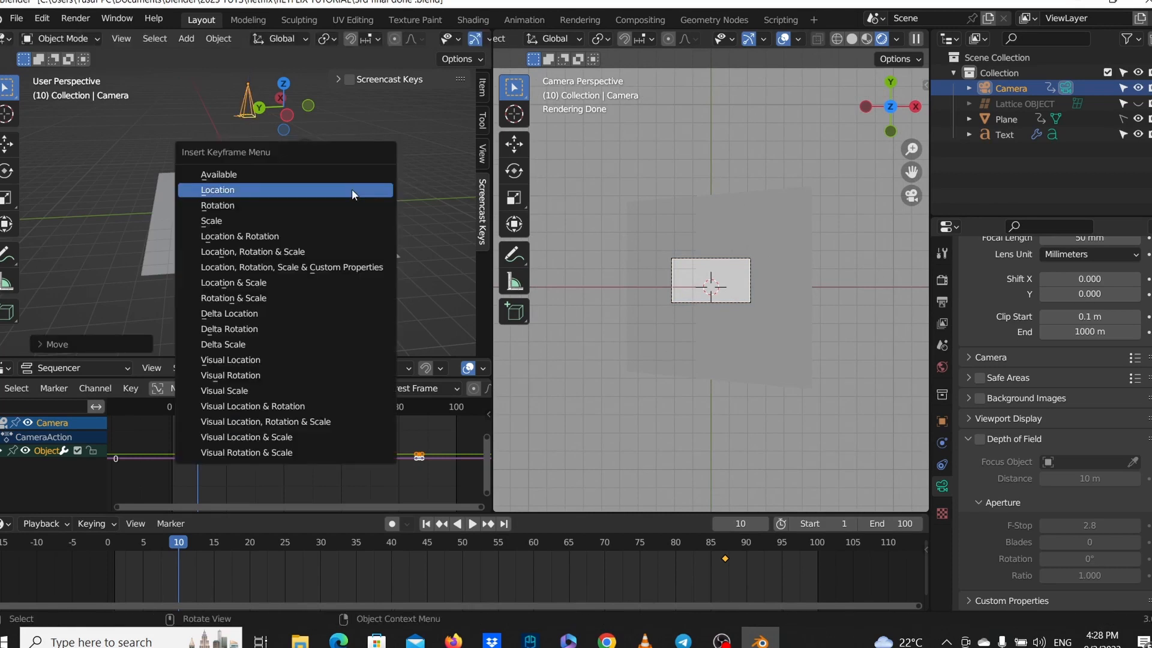
left_click(351, 189)
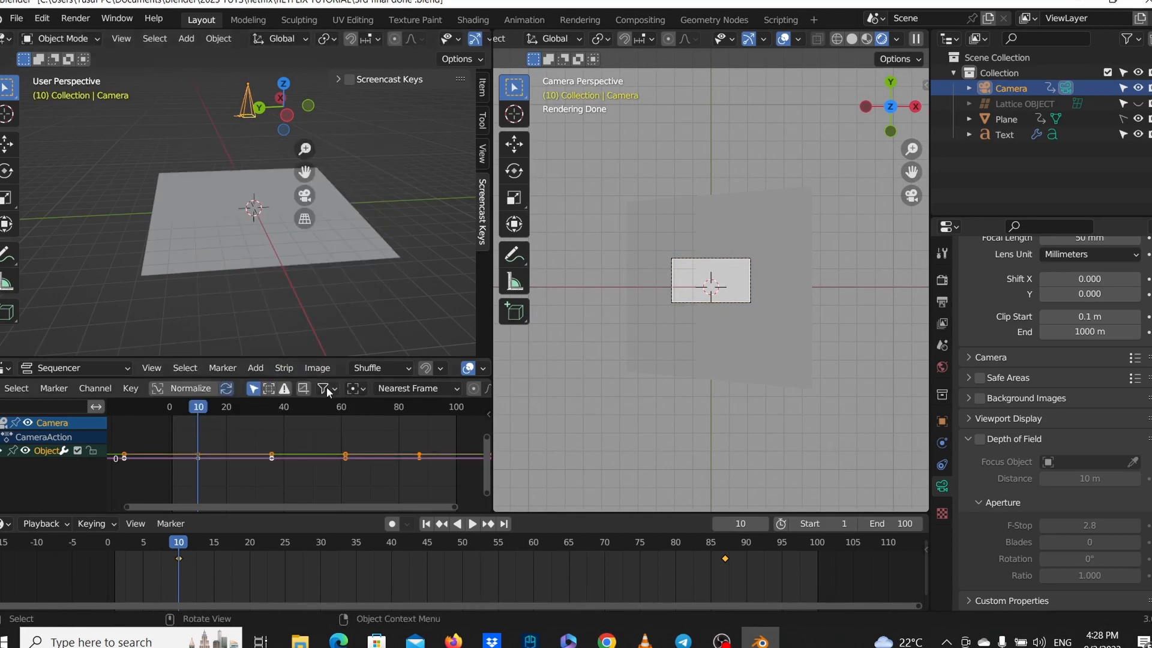
Play the animation several times from the start to review the camera movement between its two keyframes.
left_click(115, 540)
key("space")
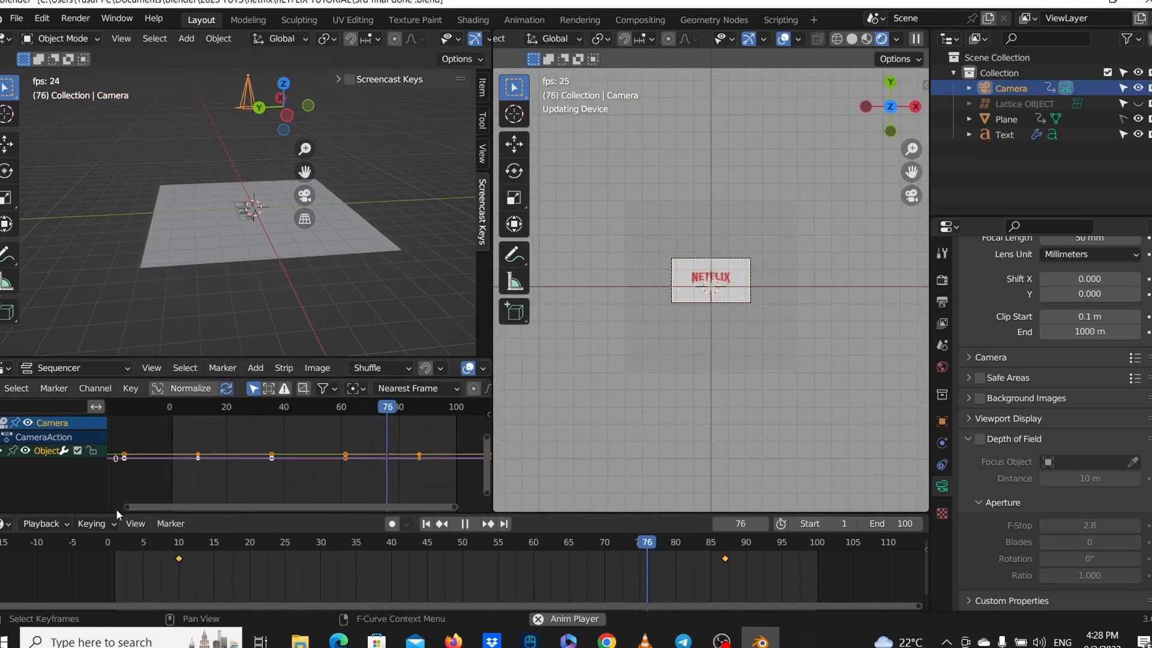
left_click(114, 542)
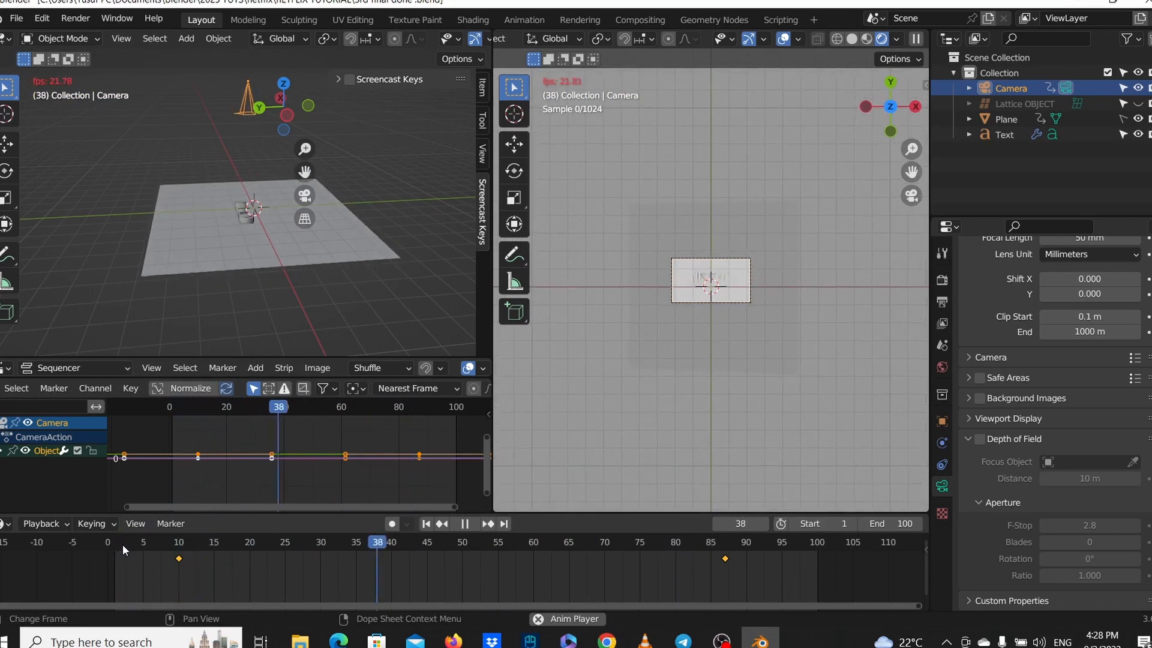
left_click(119, 542)
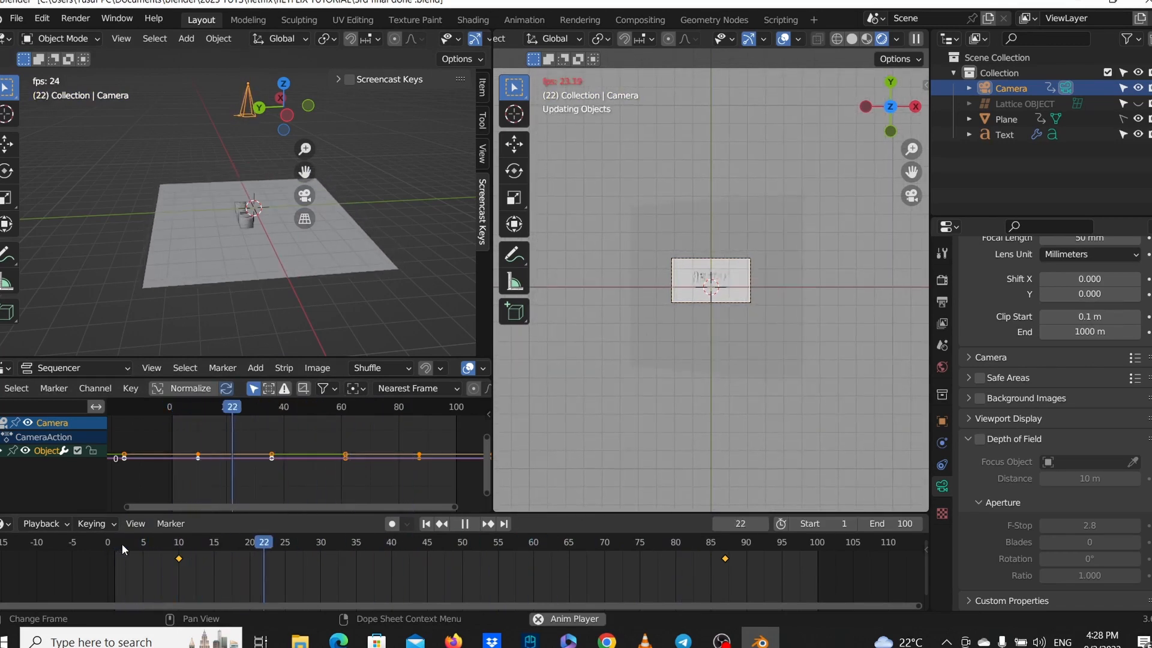
left_click(121, 544)
key("space")
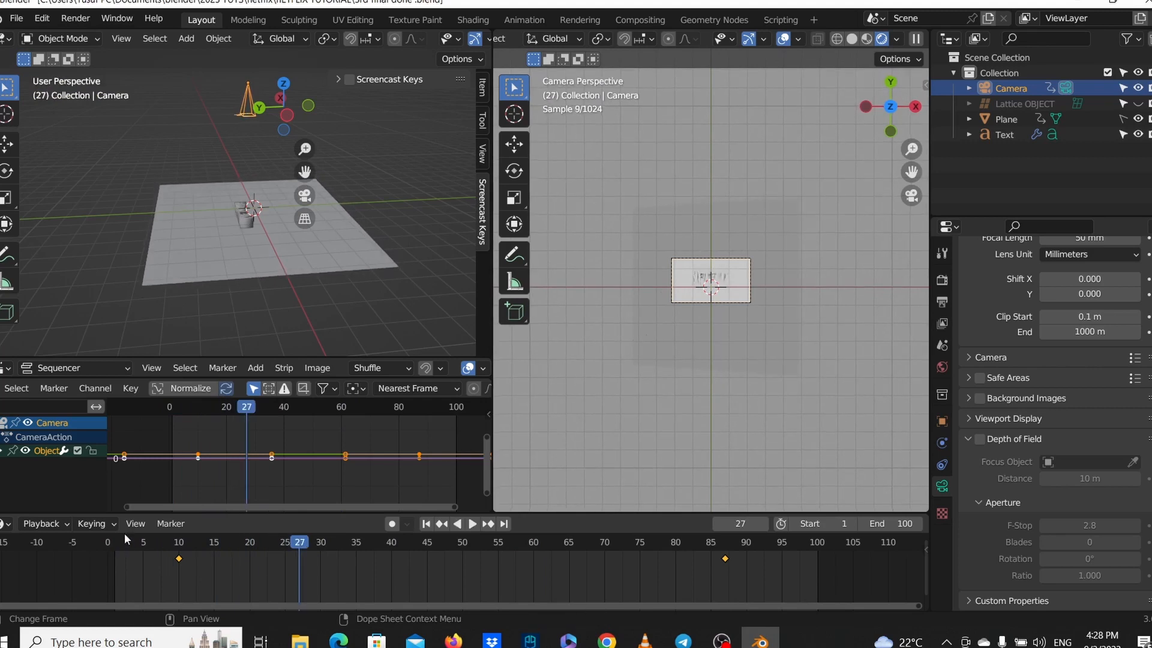
At frame 27, raise the camera about 2.1 m along global Z for a wider framing of the text.
key("g")
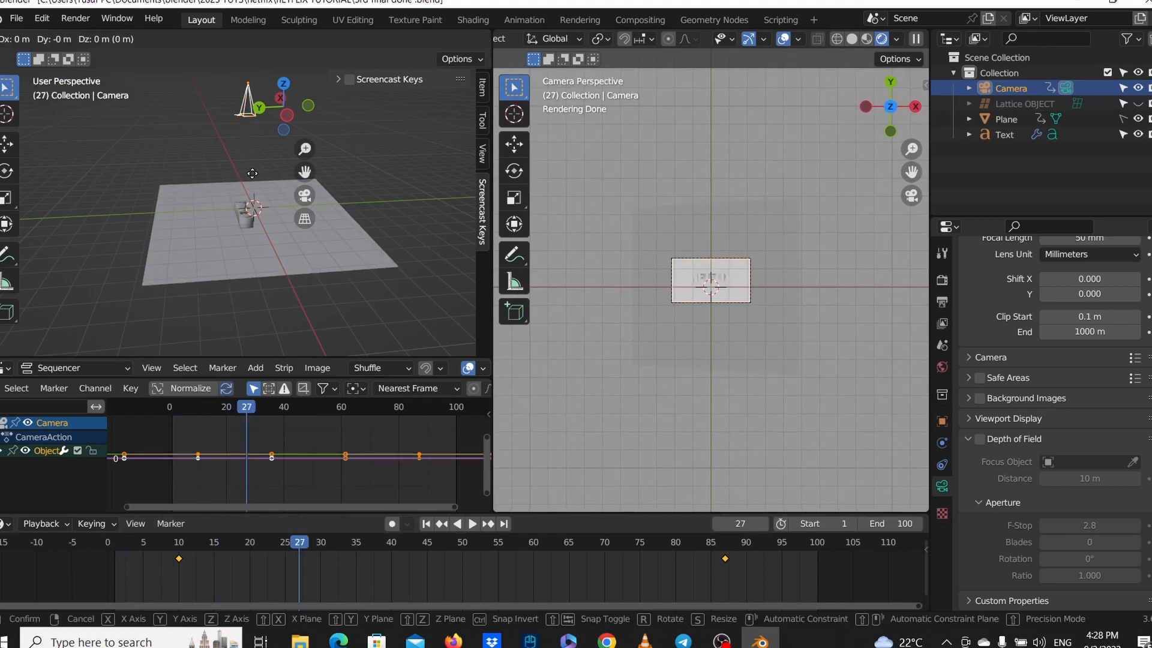
key("z")
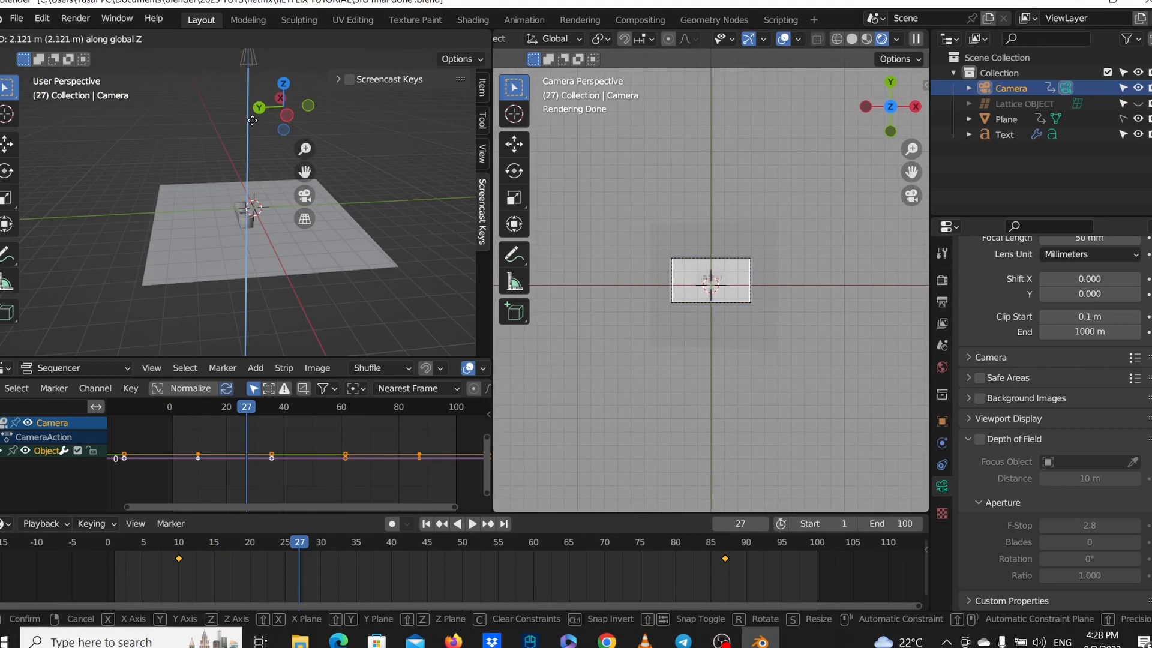
left_click(253, 120)
scroll(786, 299, "up", 5)
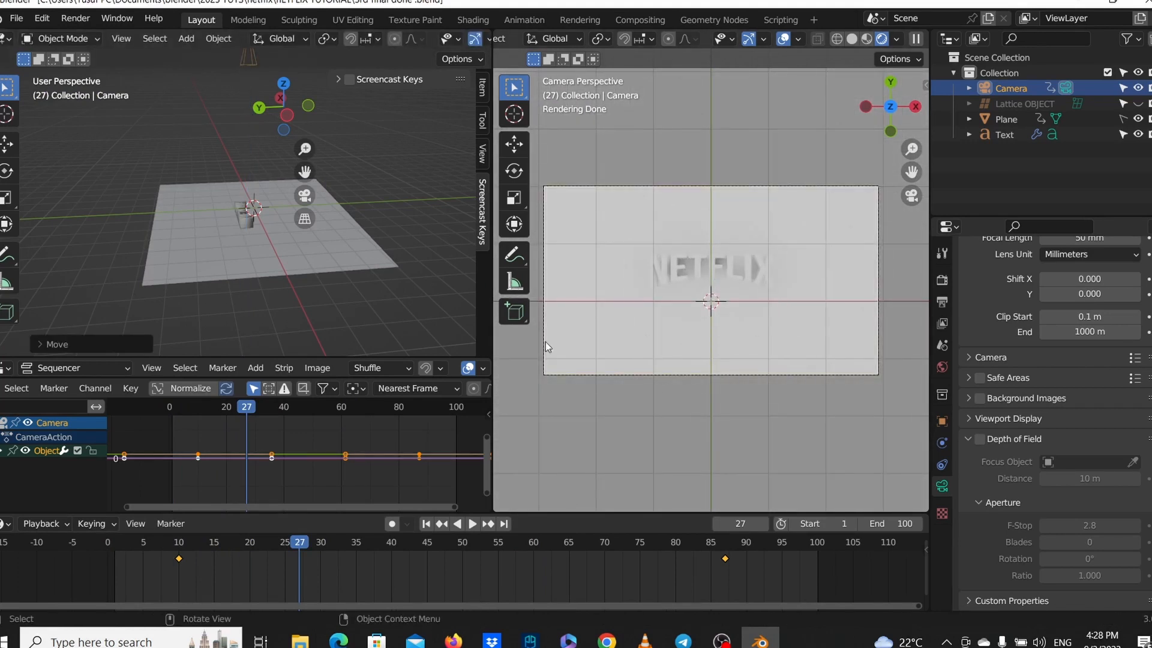
scroll(294, 237, "down", 5)
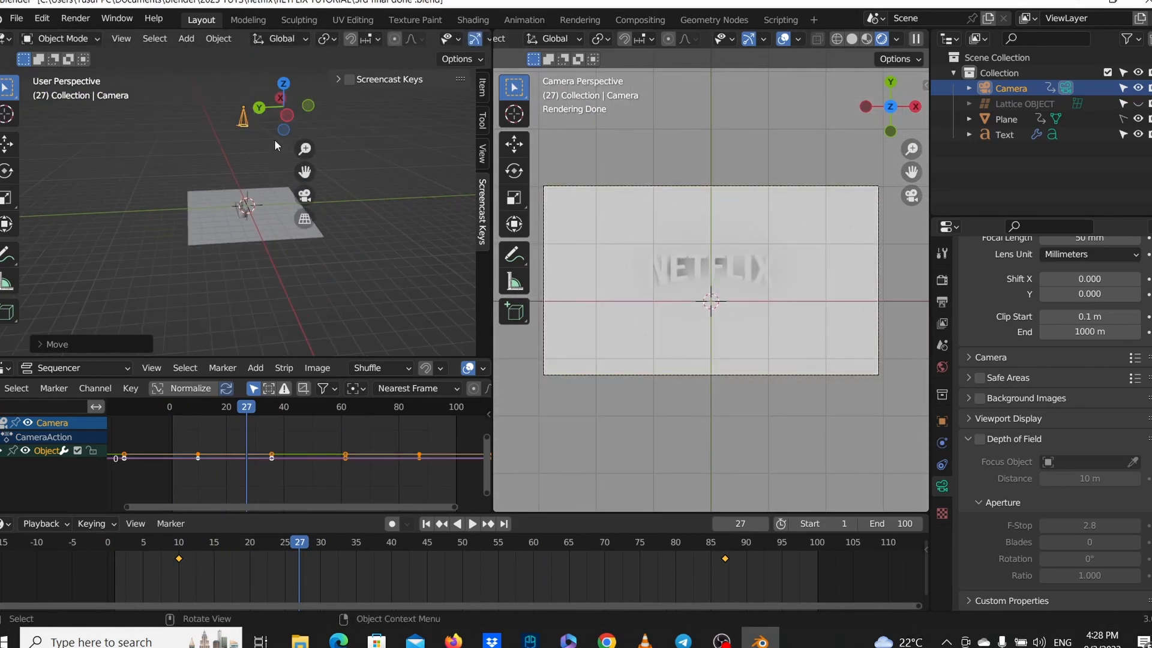
Insert a camera keyframe at frame 27 and shift that keyframe along the timeline to frame 60.
key("i")
left_click(240, 148)
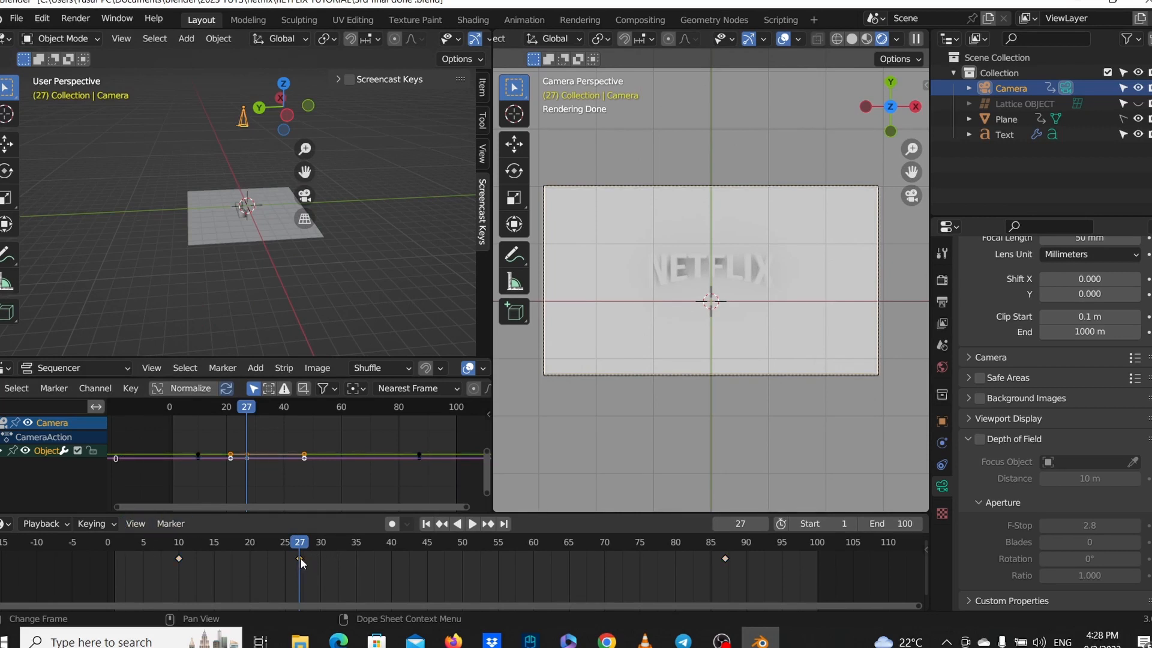
left_click_drag(300, 556, 528, 563)
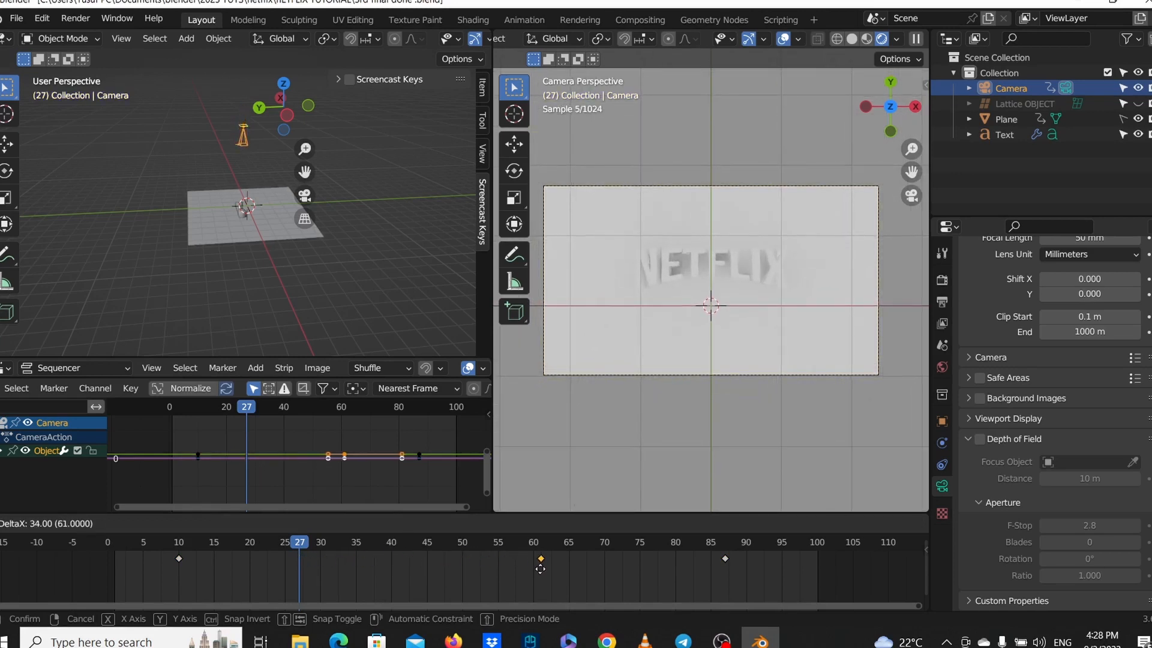
left_click_drag(536, 569, 538, 574)
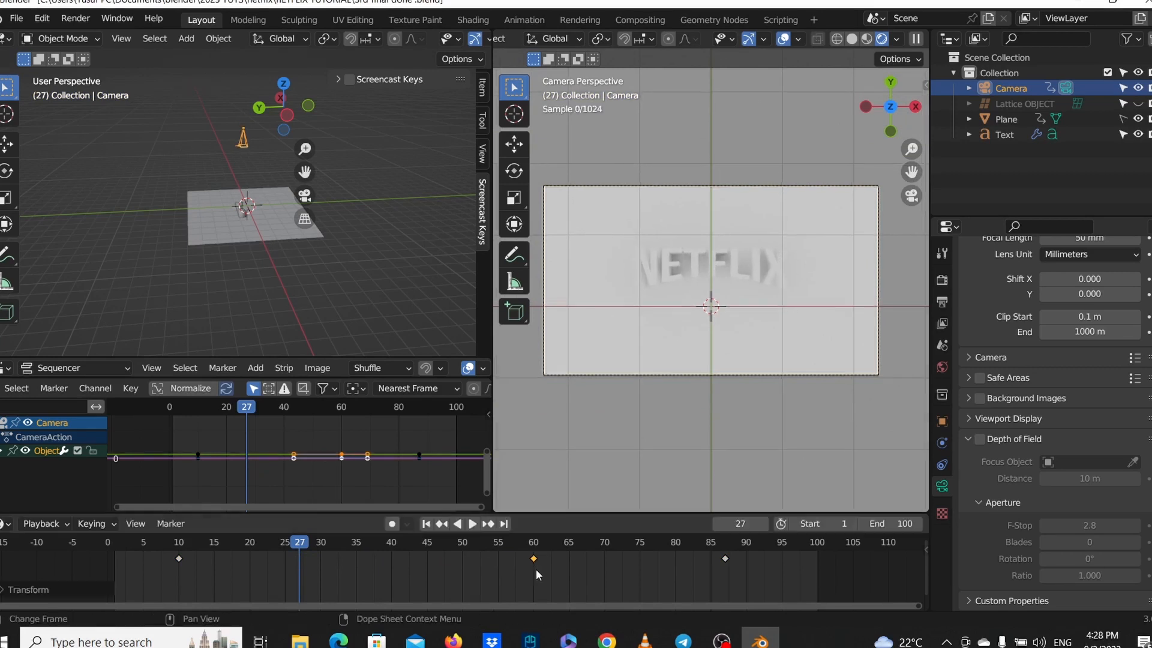
Replay the animation from the start to check the camera move with the retimed middle keyframe.
key("space")
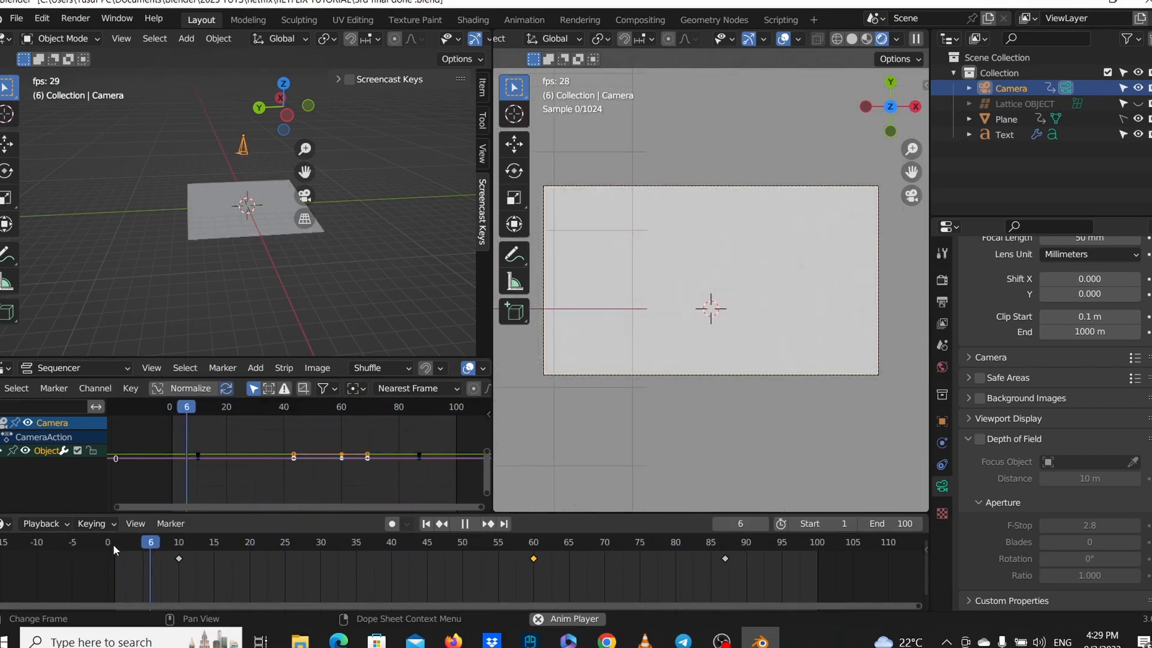
key("space")
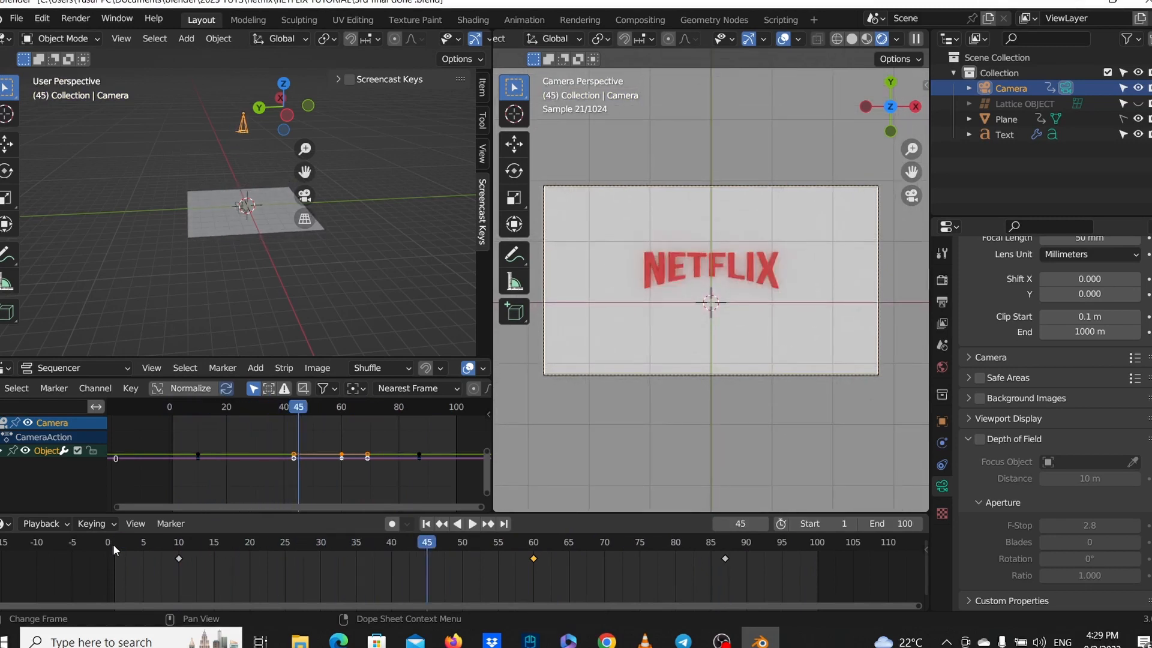
left_click(113, 544)
key("space")
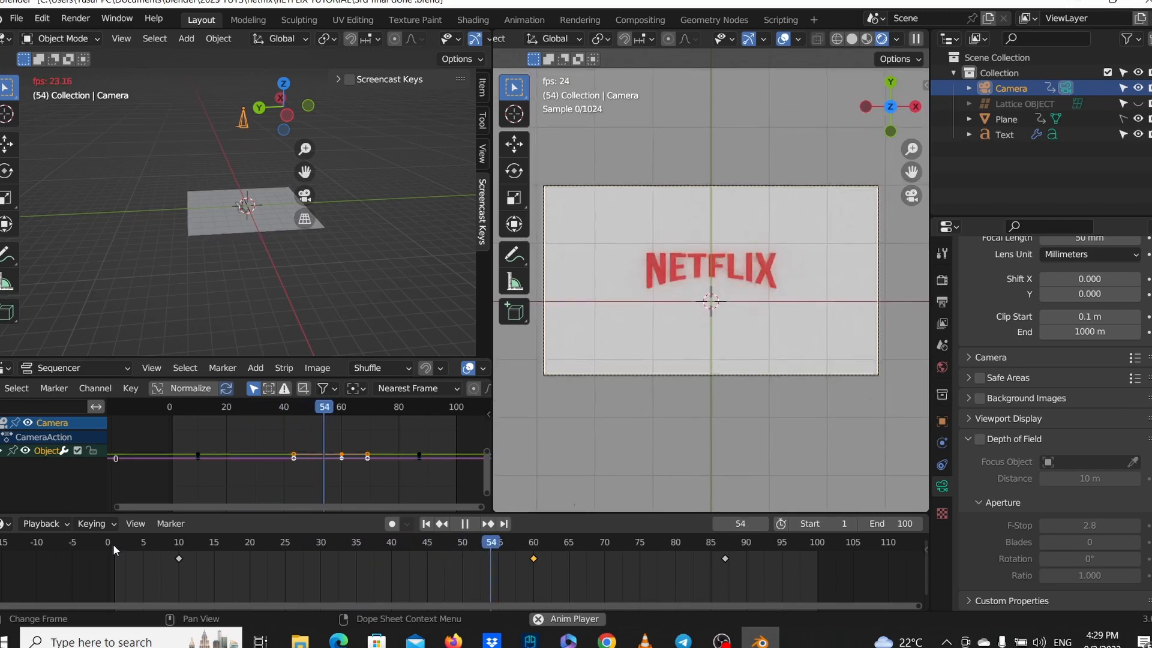
key("space")
key("space")
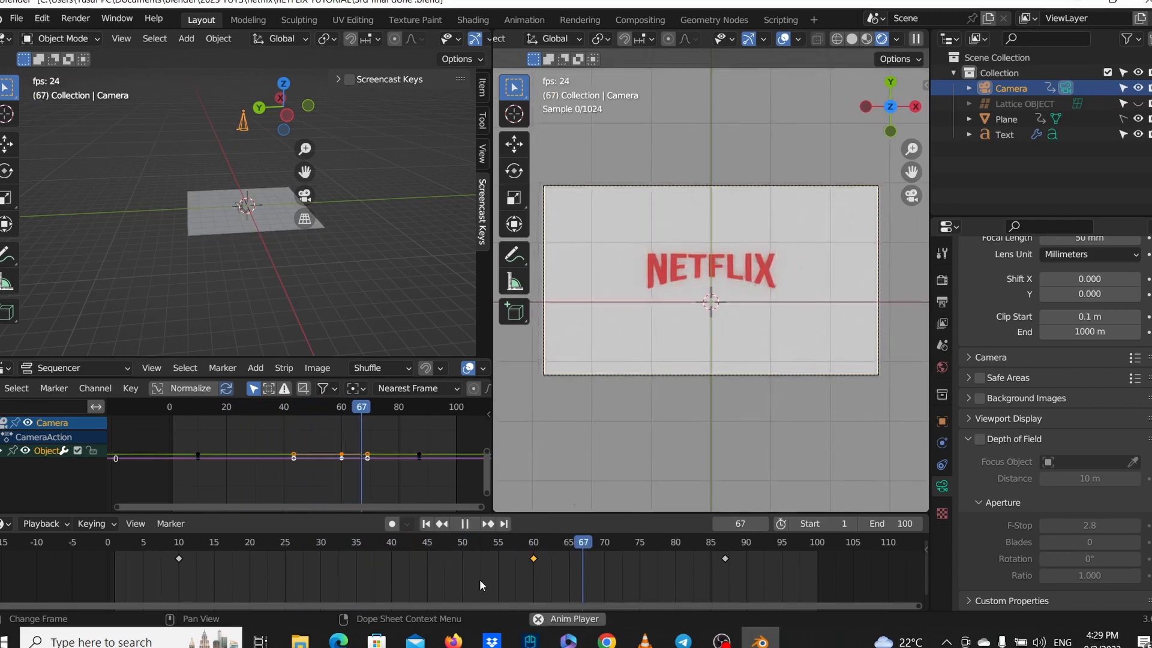
key("space")
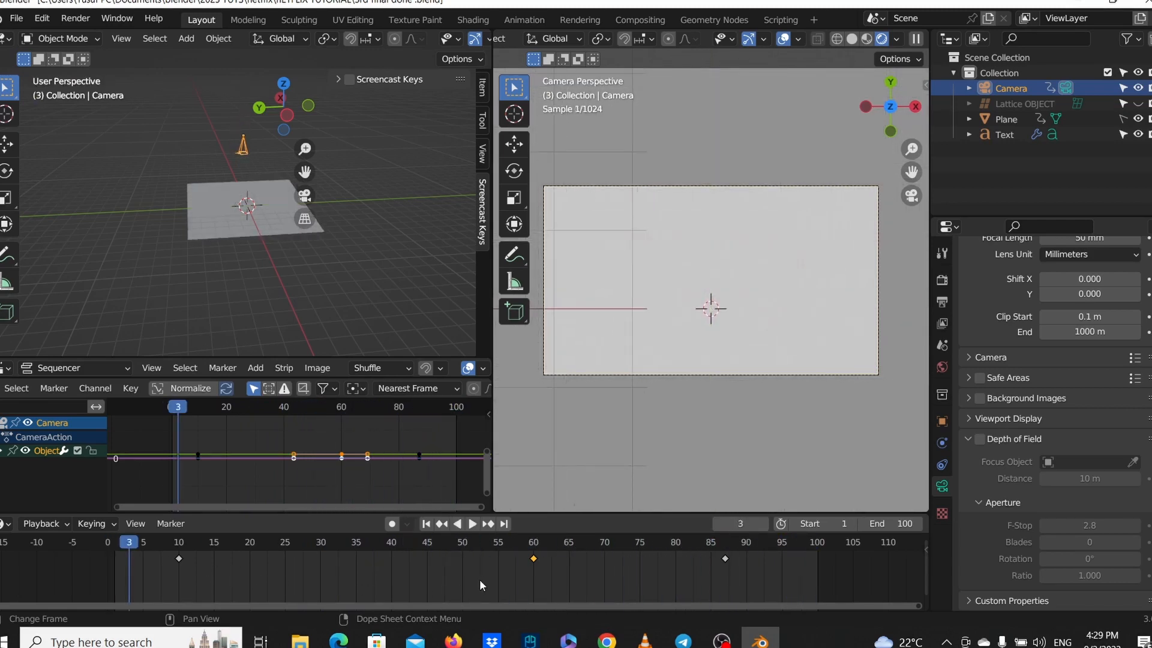
Play the animation from the start once more and check the camera framing through frame 92.
key("shift+Left")
key("space")
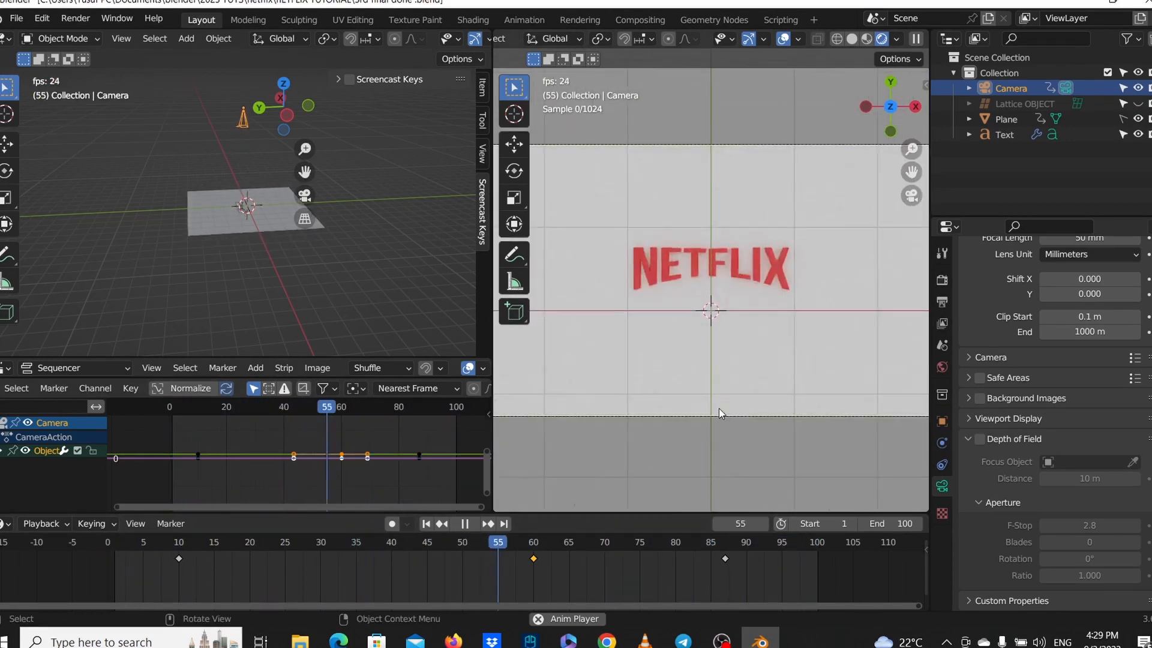
key("space")
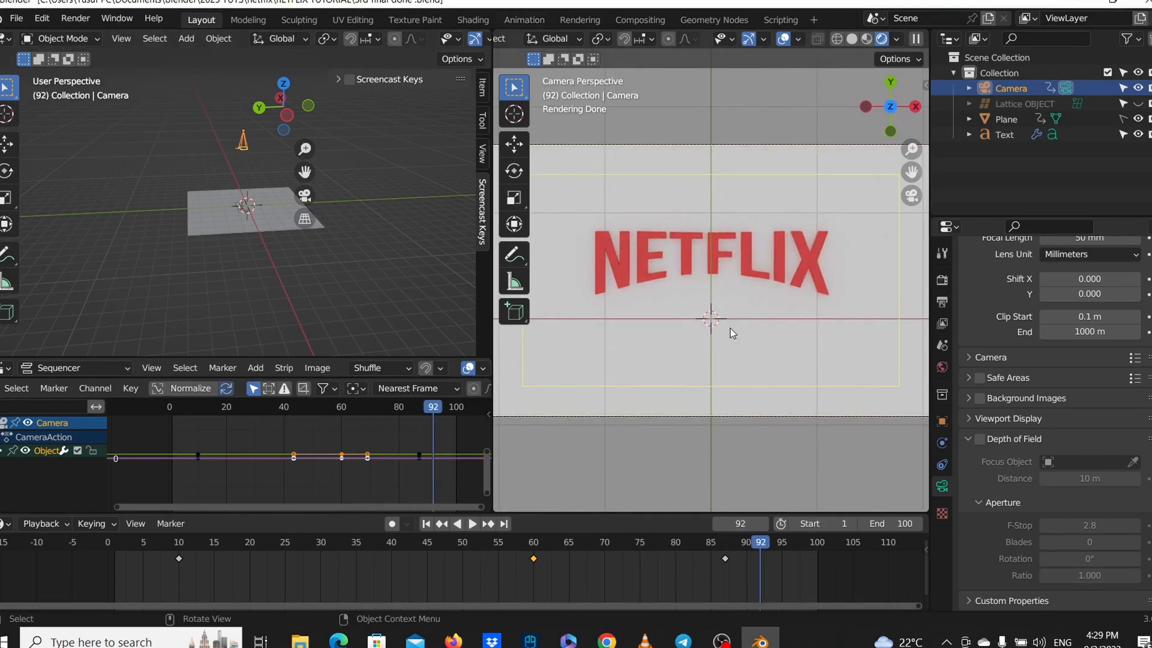
scroll(718, 314, "down", 3)
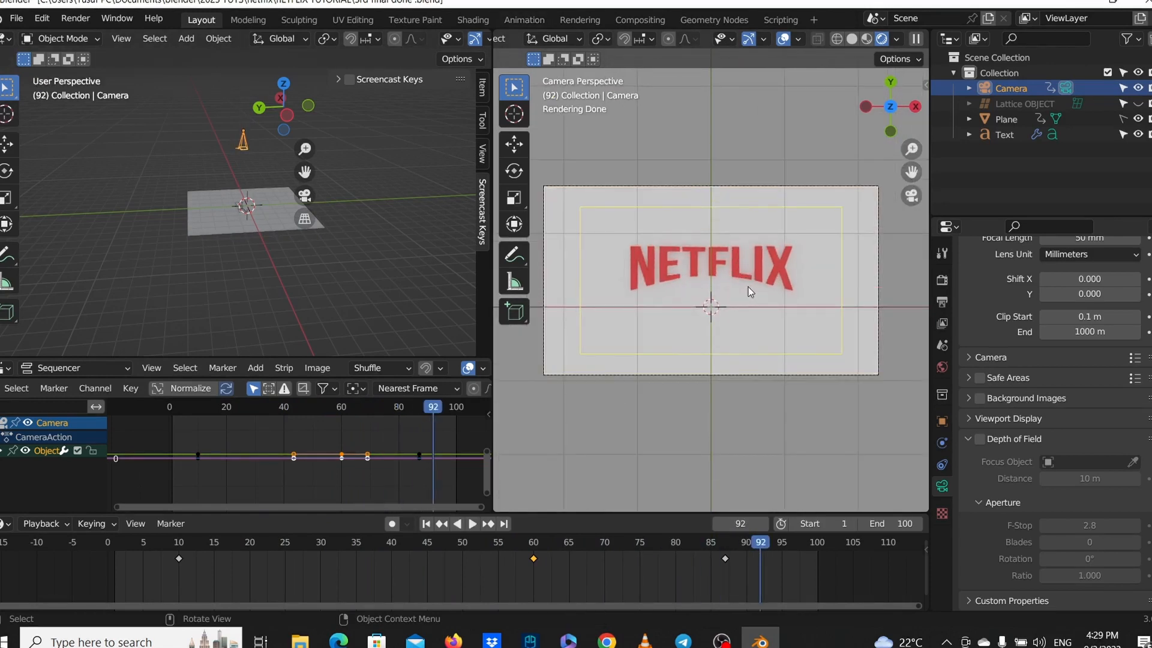
middle_click_drag(216, 275, 231, 273)
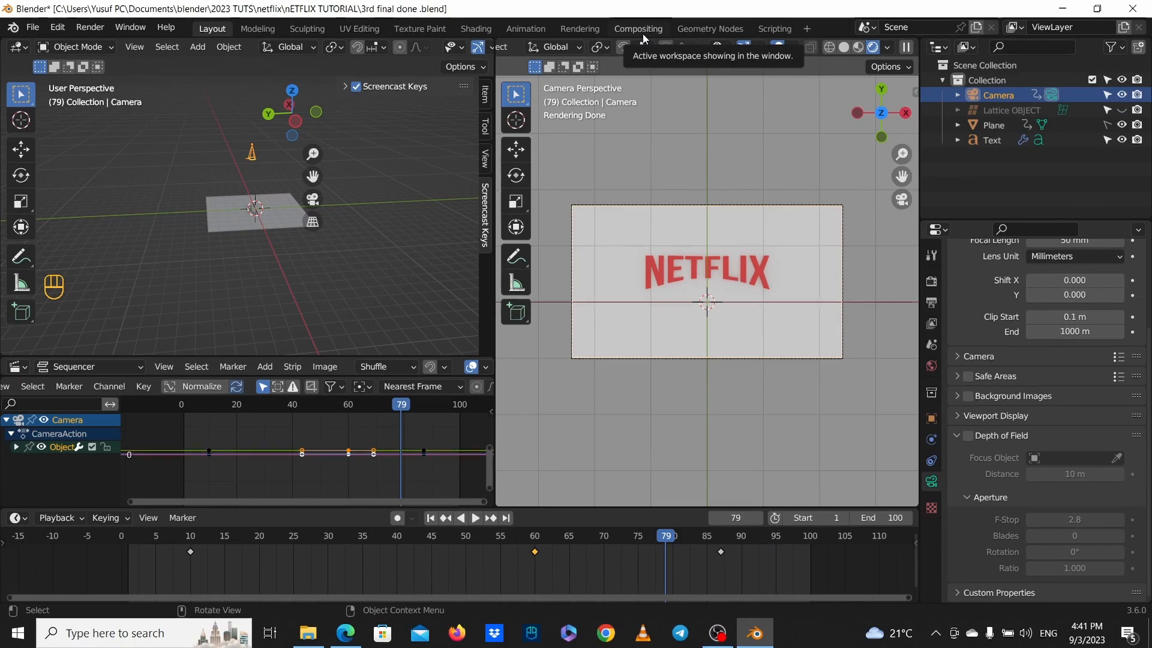
Switch to the Compositing workspace and enable the use of nodes for the scene.
left_click(642, 34)
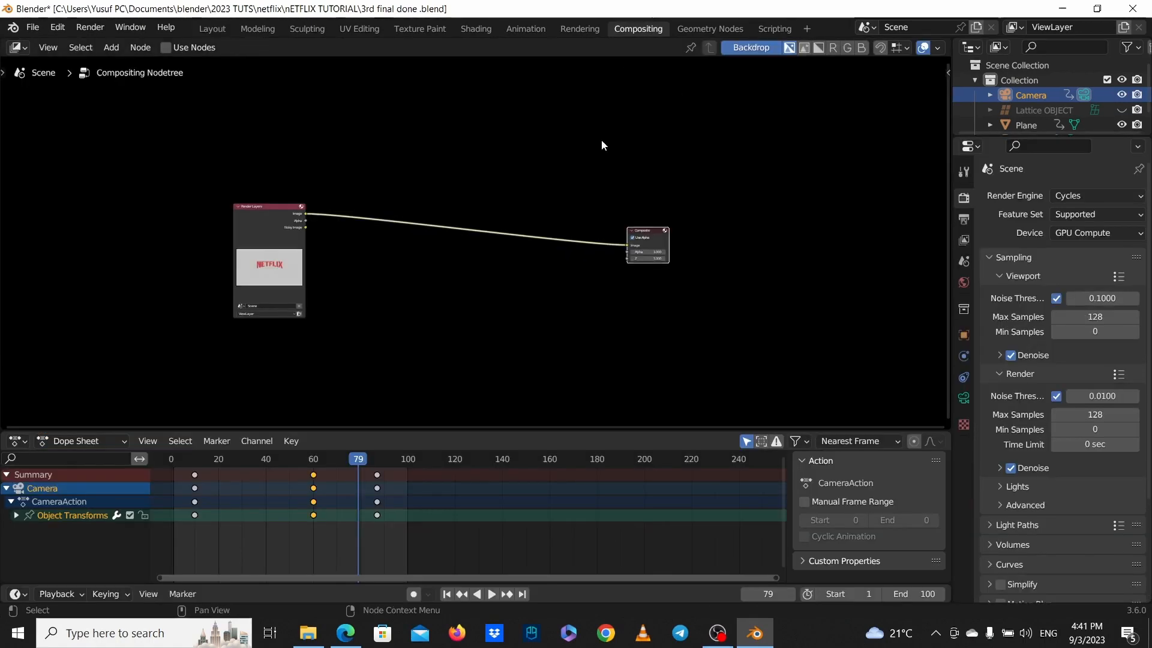
scroll(164, 220, "up", 1)
scroll(325, 219, "up", 3)
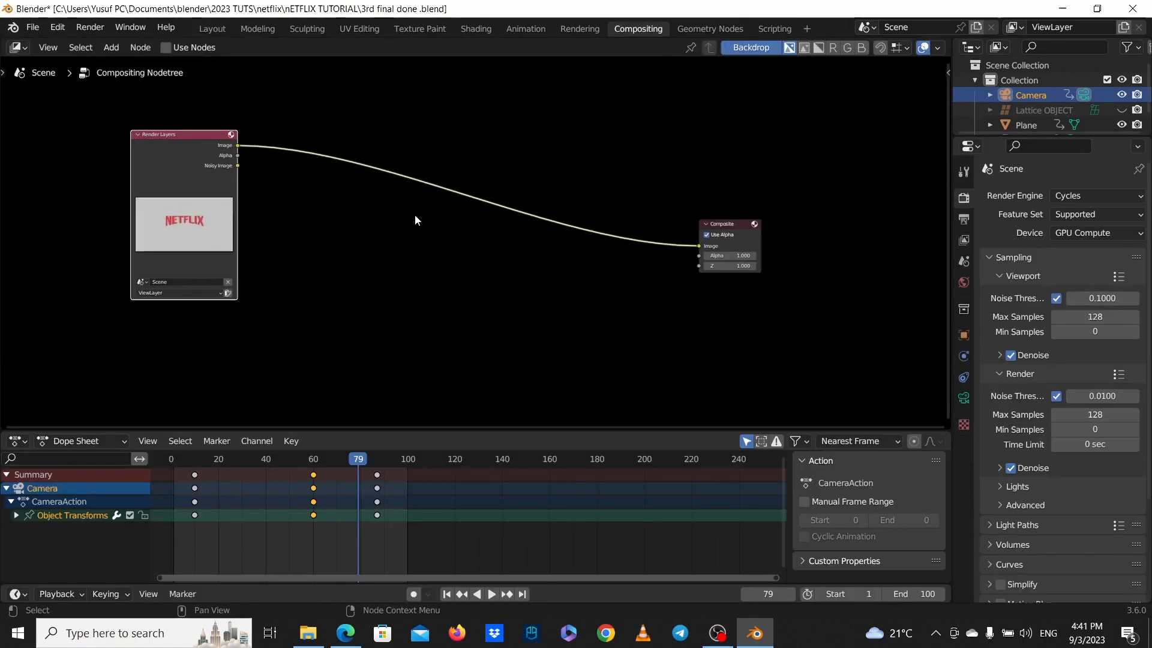
scroll(506, 223, "down", 1)
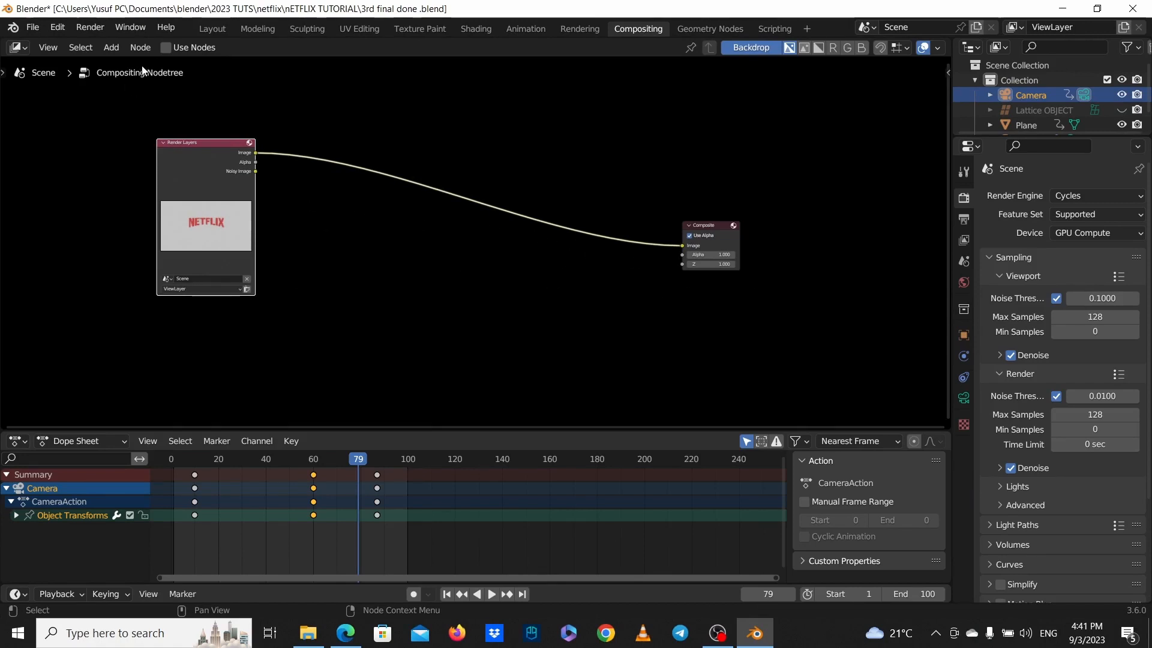
left_click(166, 49)
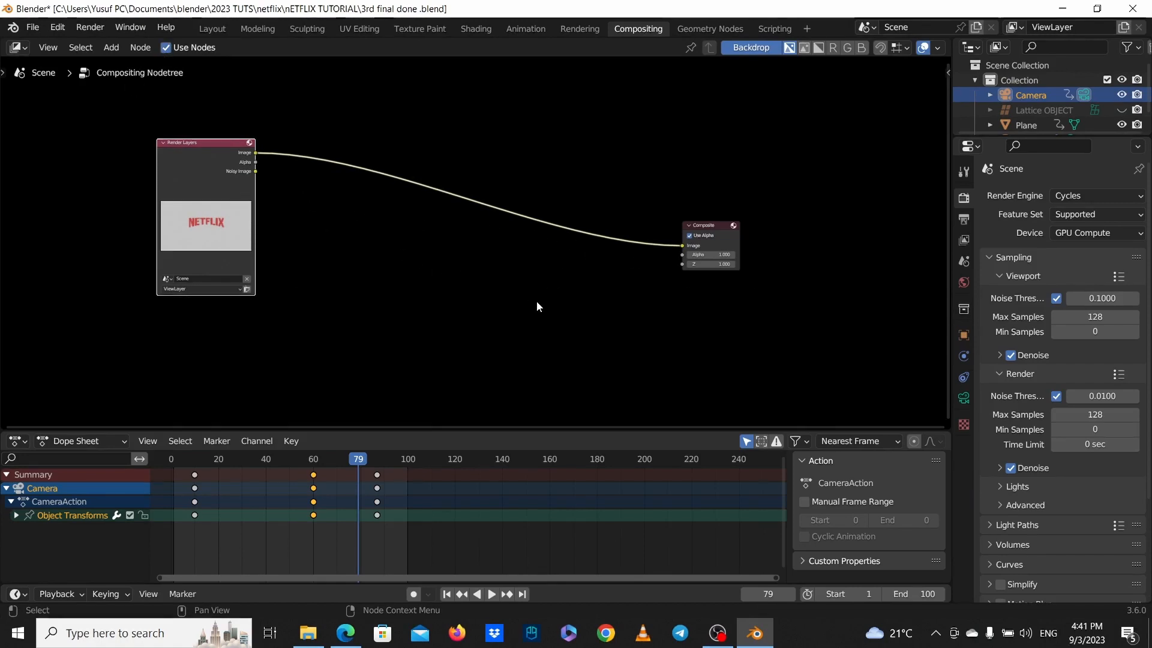
Add a Viewer node below the Composite node, link the Render Layers Image output to it, and space out the nodes.
key("shift+a")
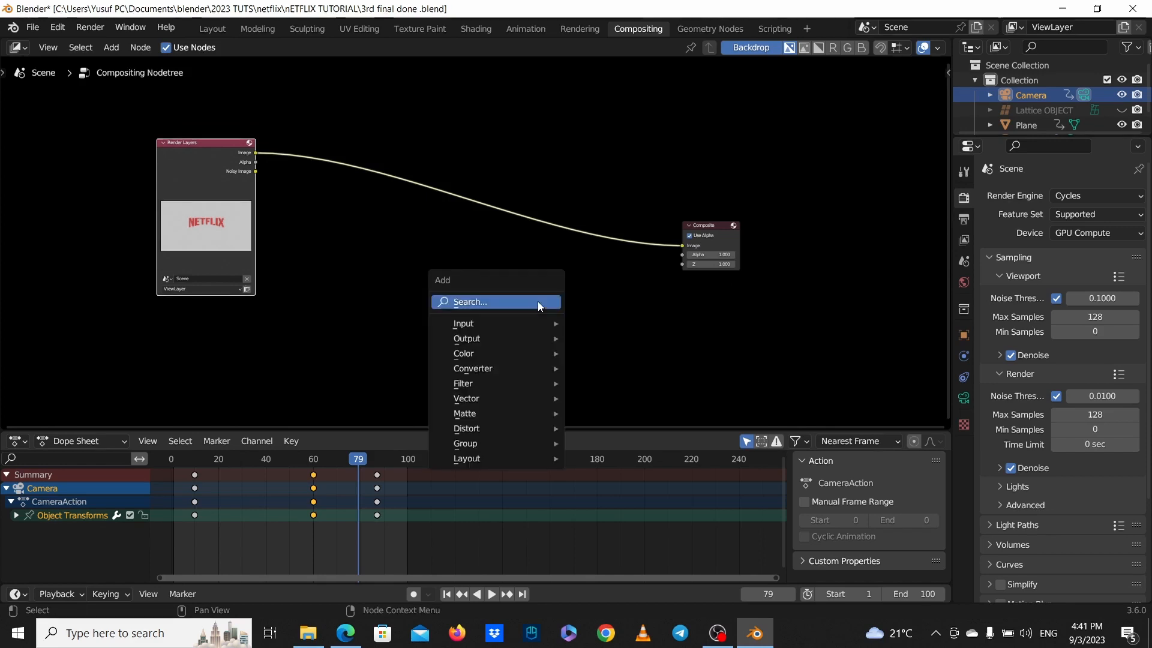
left_click(538, 301)
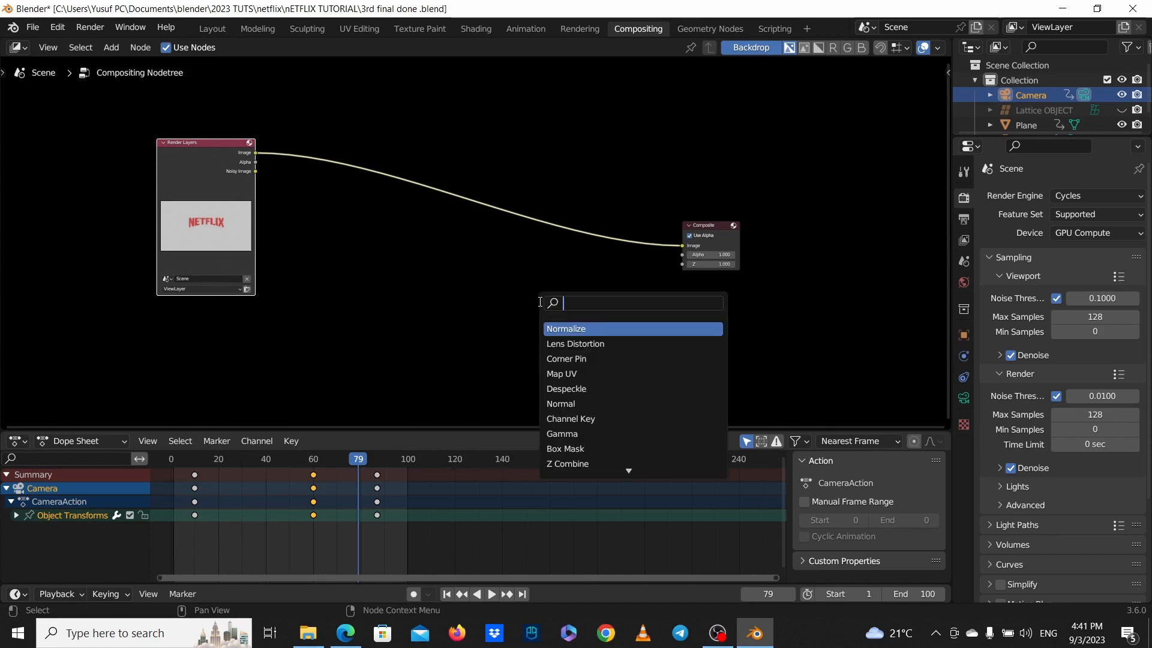
type("v")
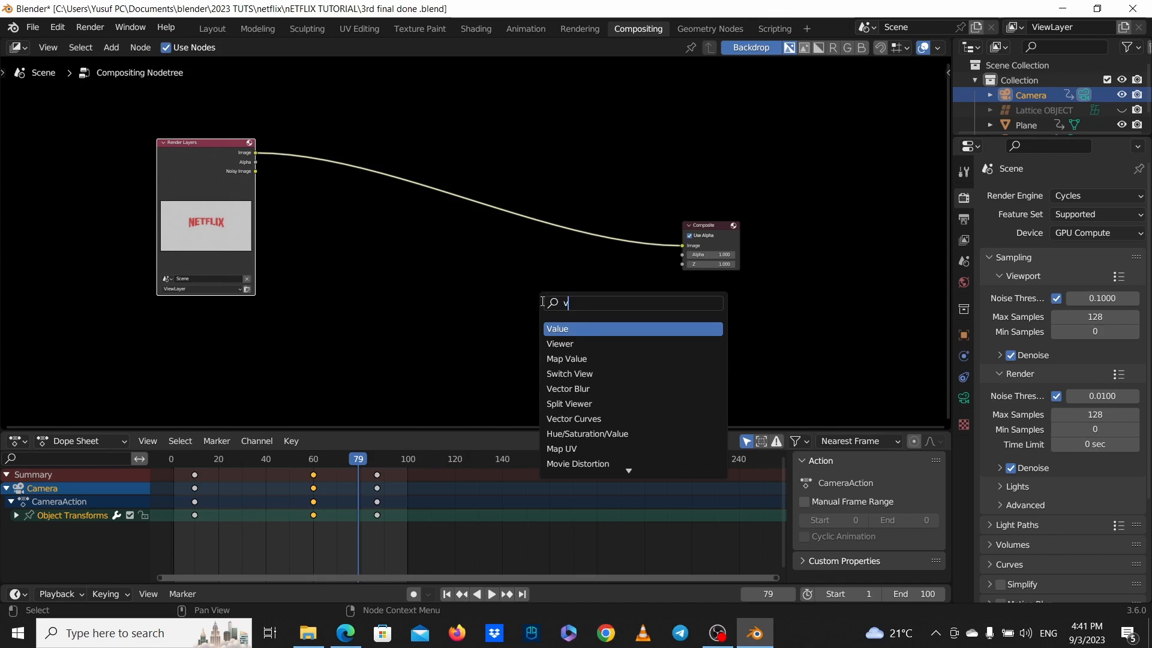
left_click(560, 343)
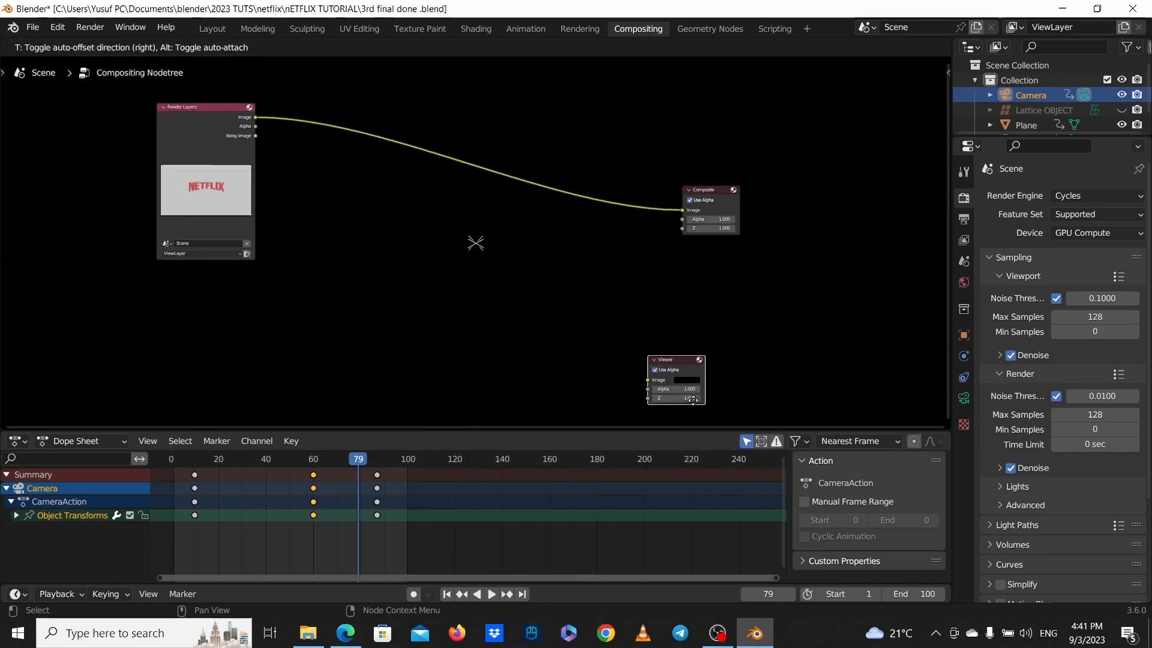
left_click(710, 351)
left_click_drag(255, 116, 663, 332)
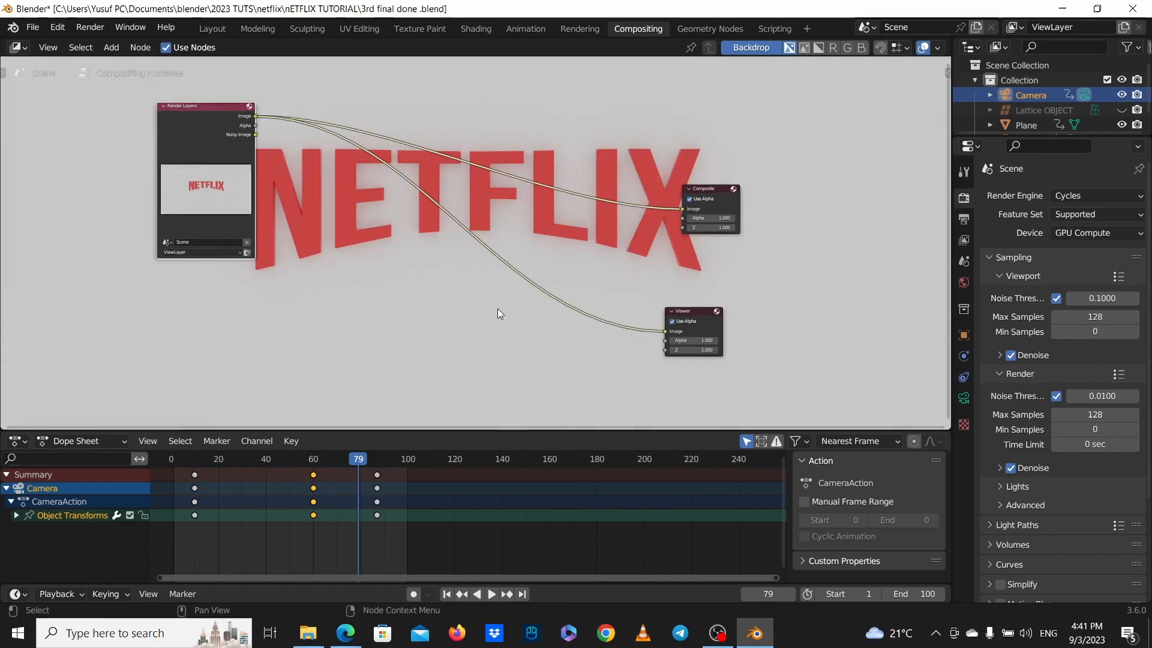
left_click_drag(175, 148, 144, 204)
left_click_drag(701, 317, 741, 301)
middle_click_drag(785, 319, 766, 333)
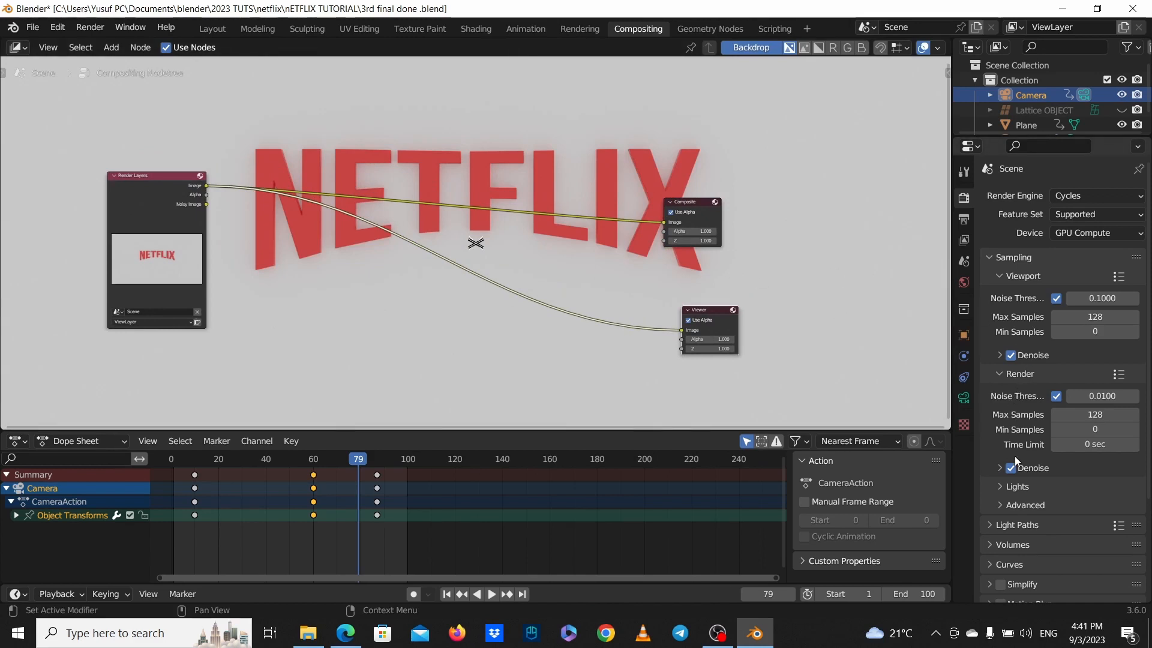
Render a still image of frame 79 and close the render window.
left_click(101, 27)
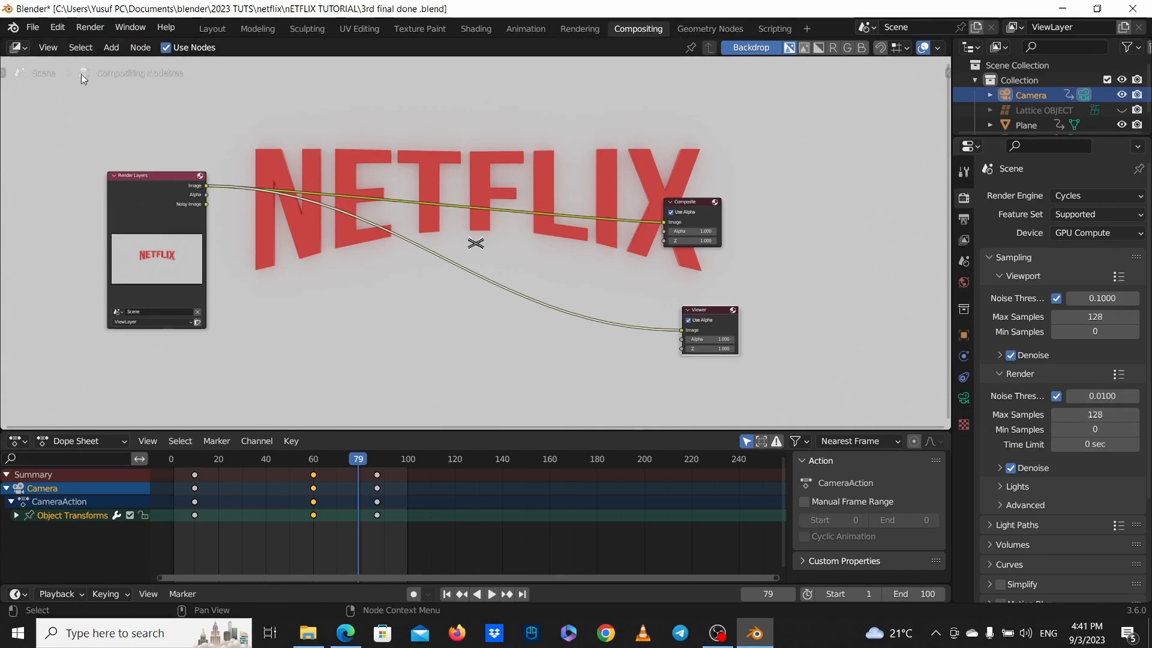
left_click(77, 30)
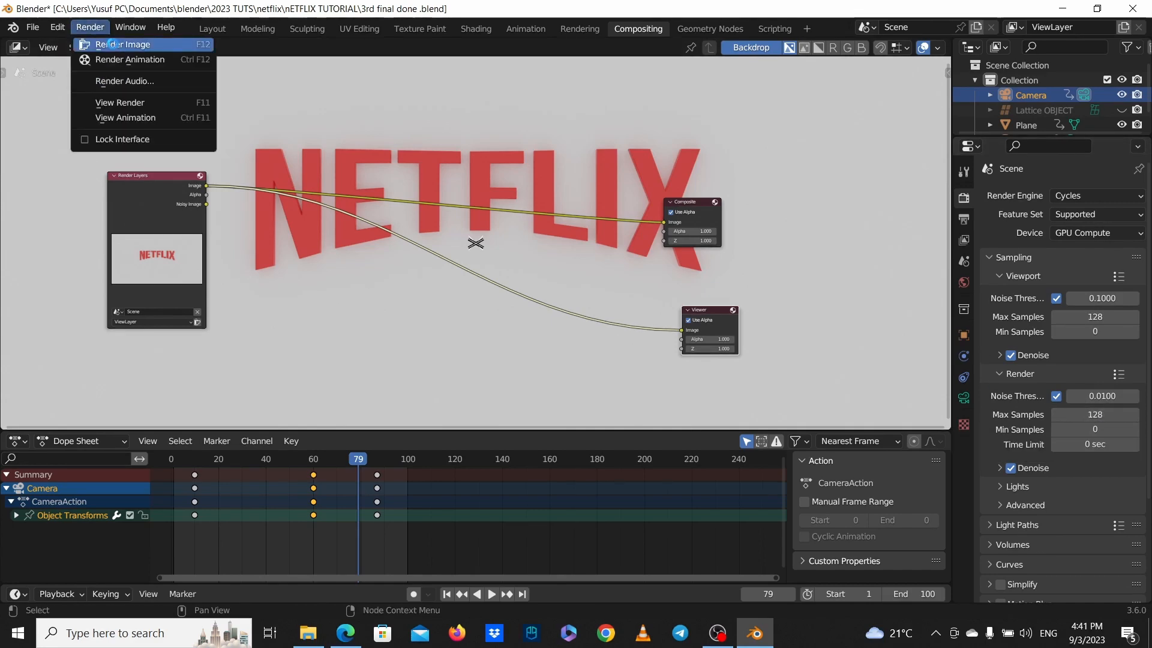
left_click(113, 44)
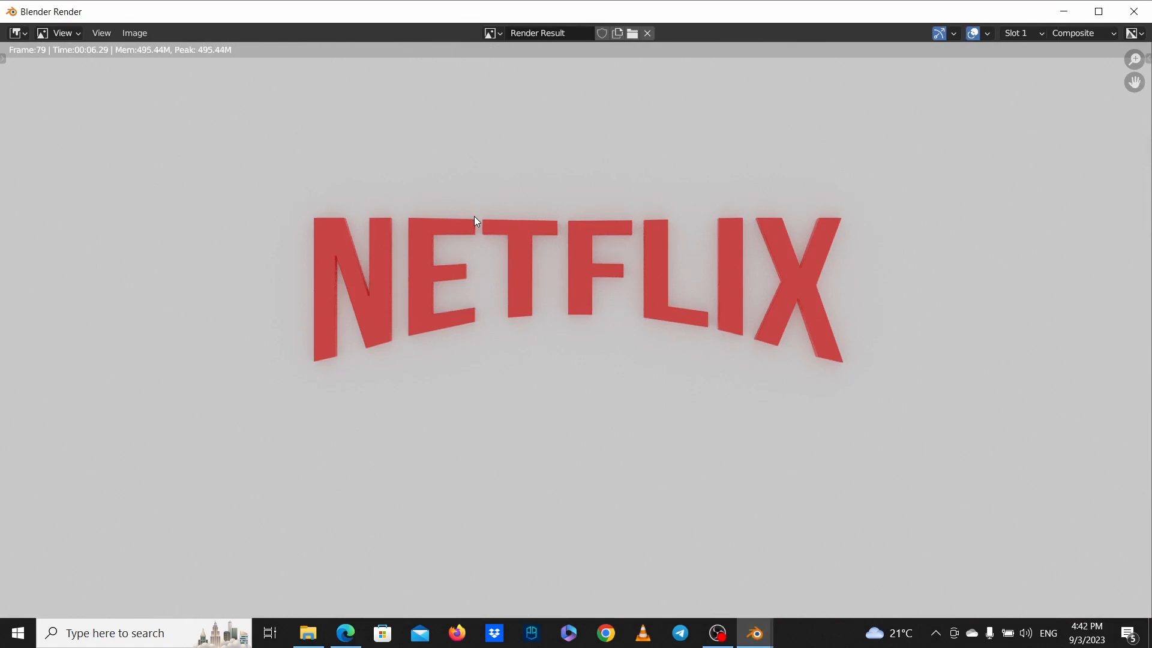
left_click(1138, 14)
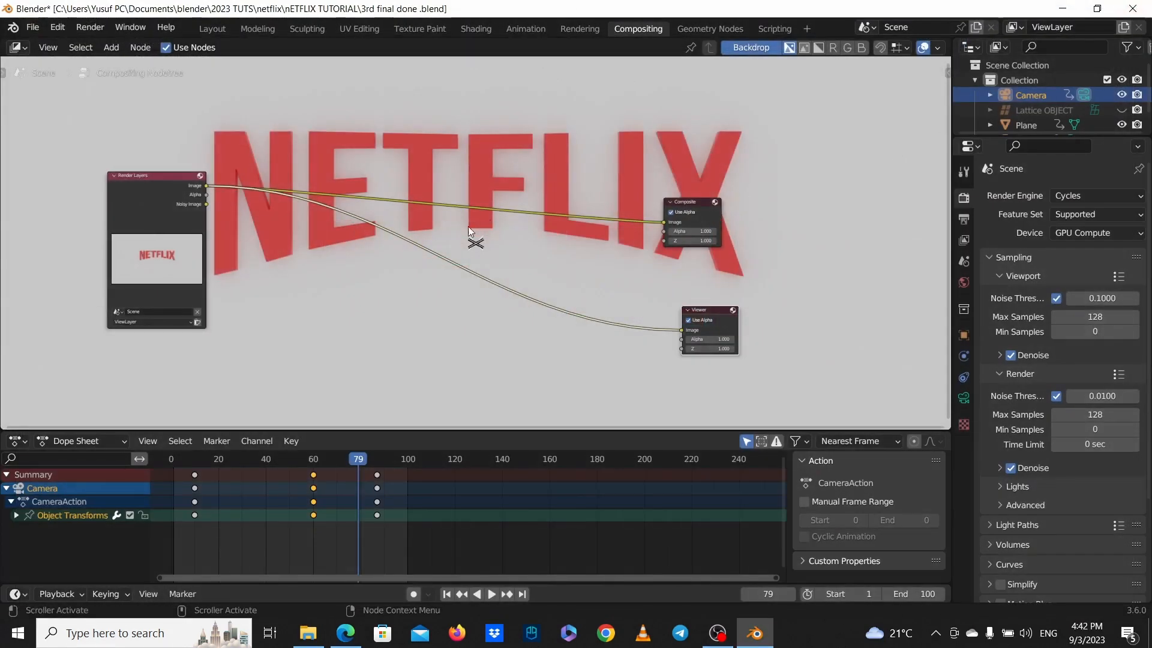
Add an Ellipse Mask node below and beside the Render Layers node.
left_click_drag(148, 246, 134, 211)
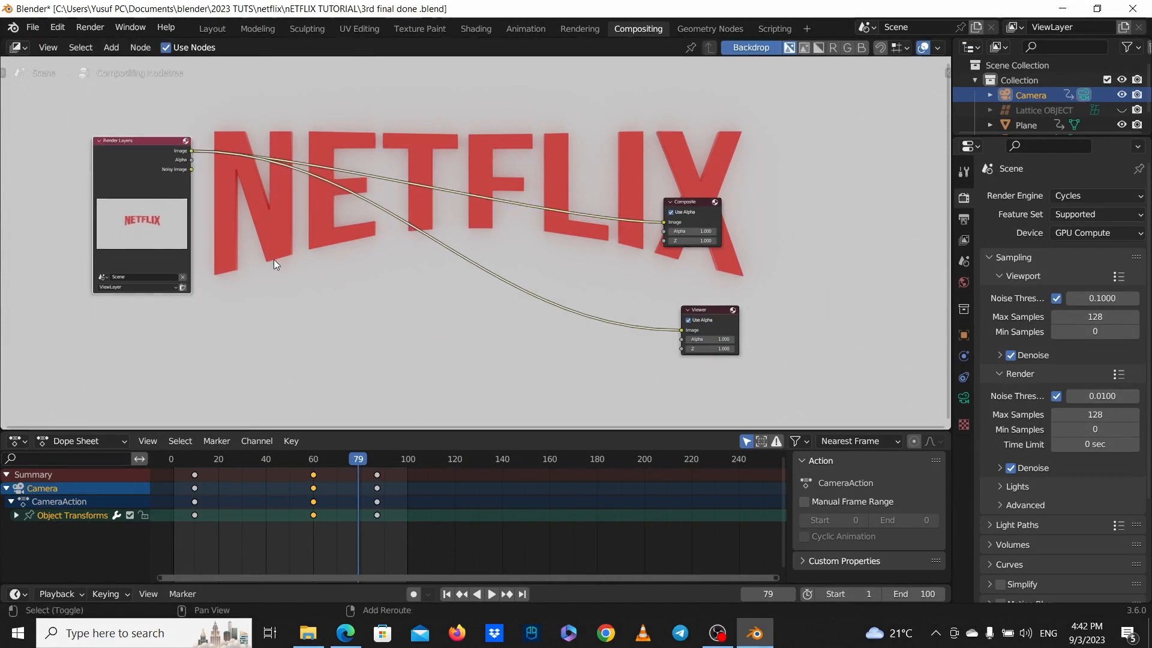
key("shift+a")
left_click(361, 297)
type("e")
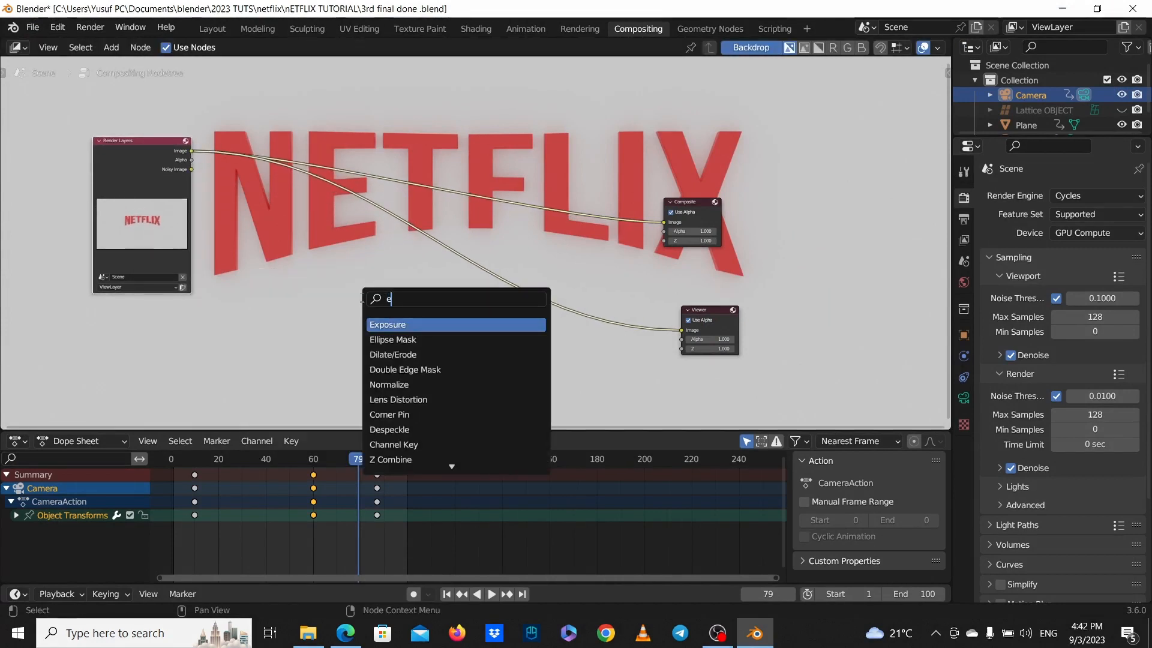
left_click(403, 348)
left_click(307, 350)
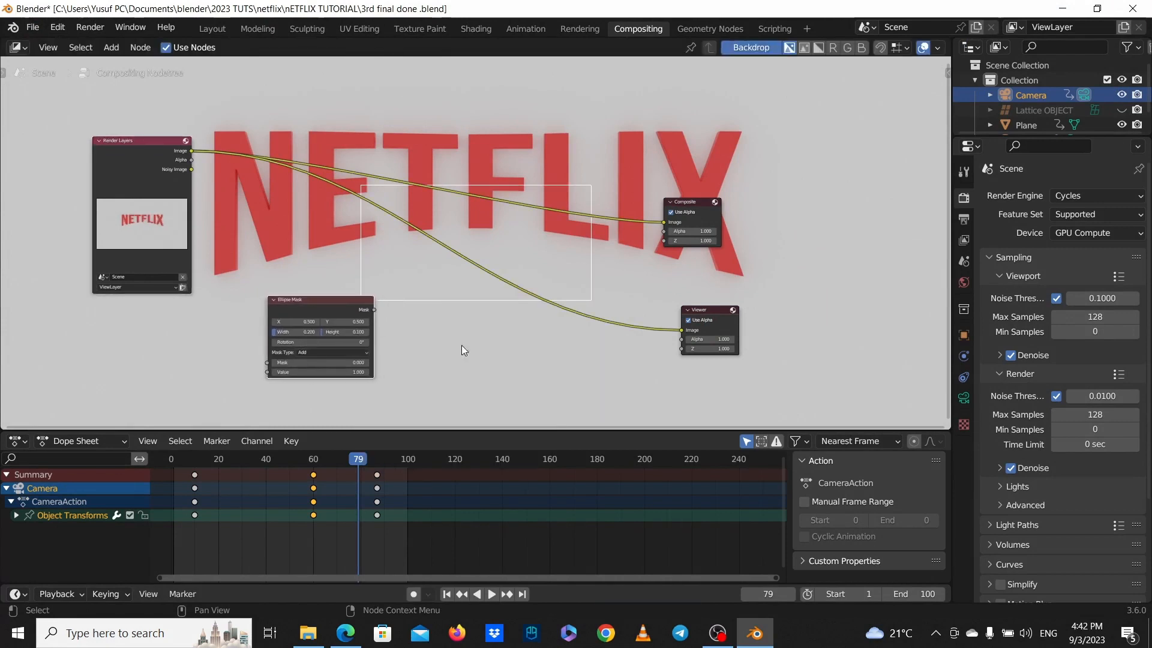
Add a Blur node beside the Ellipse Mask node.
key("shift+a")
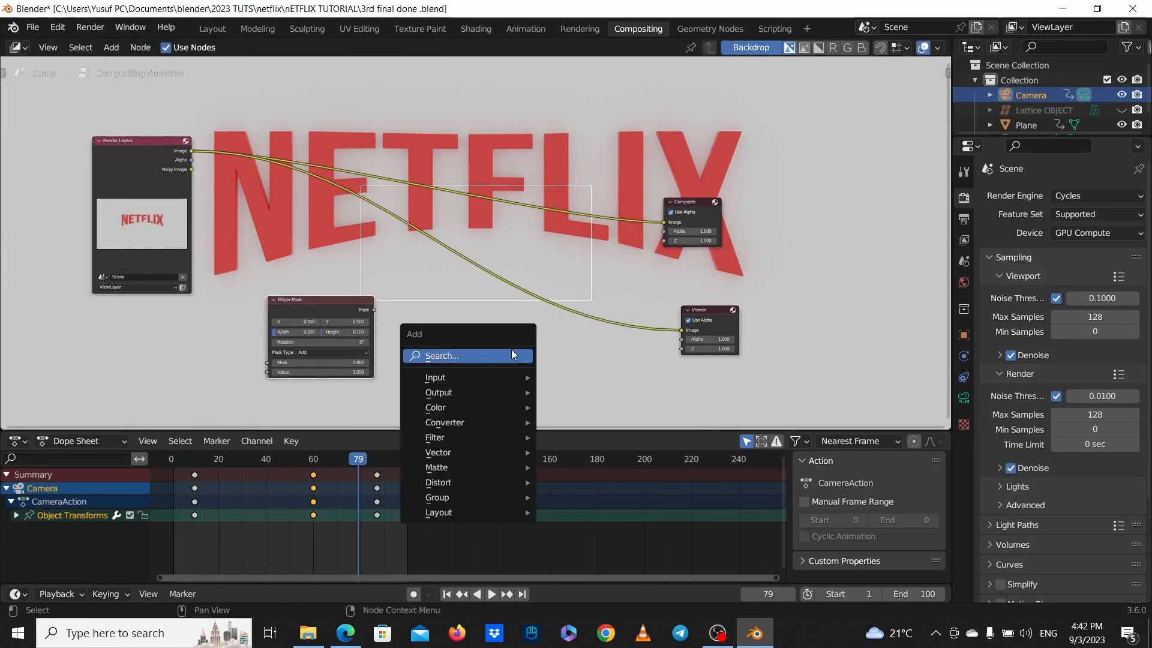
left_click(510, 354)
type("blu")
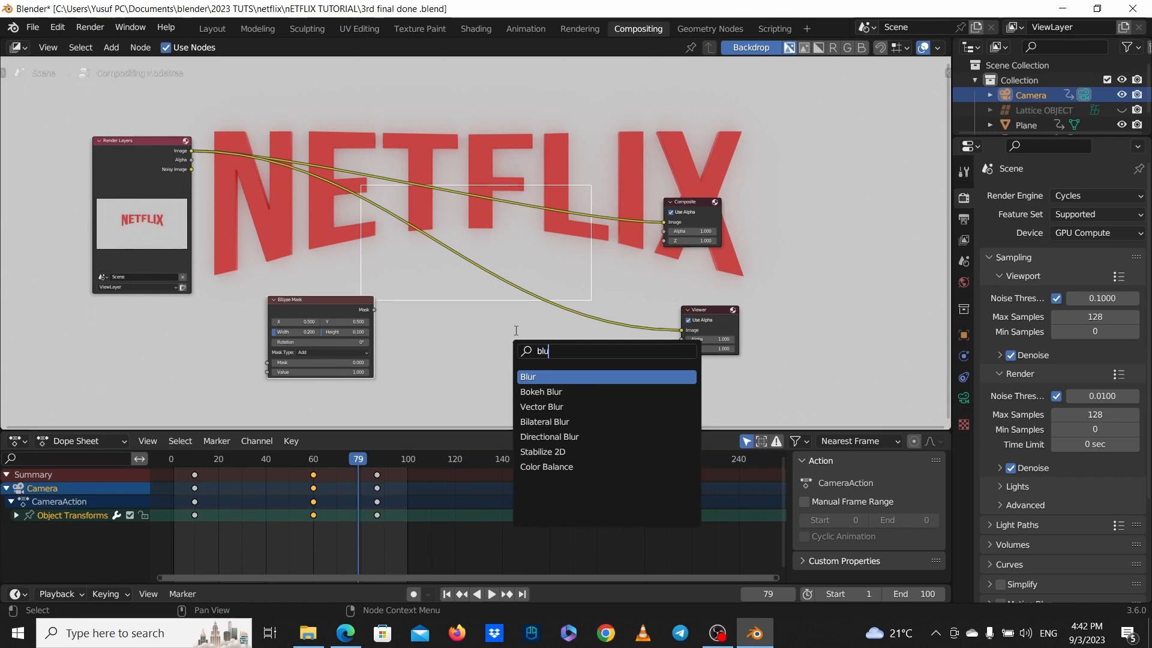
left_click(582, 377)
left_click(494, 350)
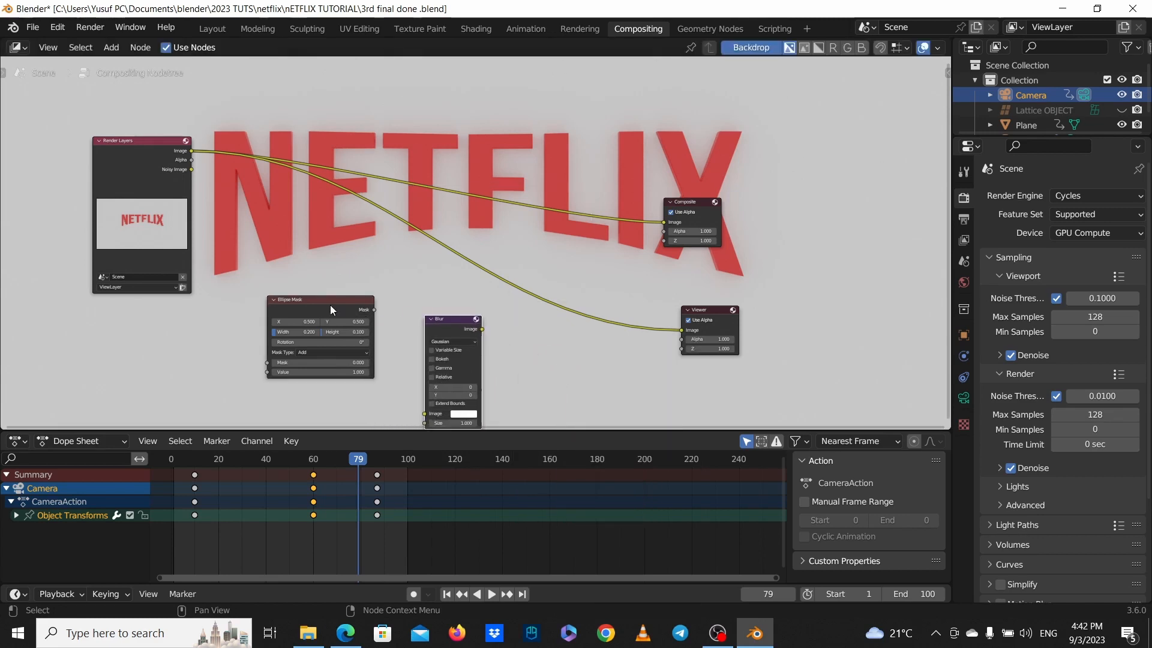
Spread out the Ellipse Mask, Blur, Composite and Viewer nodes to make room between the mask nodes and the outputs.
left_click_drag(330, 309, 293, 312)
left_click_drag(465, 325, 439, 325)
left_click_drag(702, 200, 773, 153)
left_click_drag(718, 309, 799, 241)
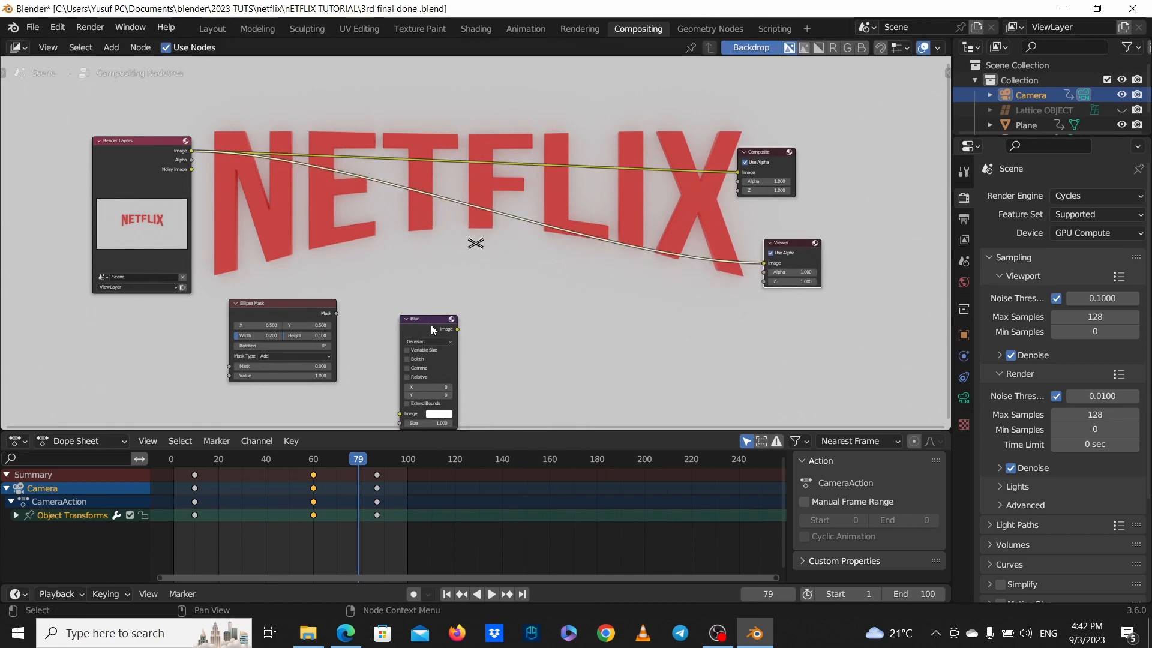
left_click_drag(431, 325, 448, 320)
Add a Mix node between the Blur and Viewer nodes.
key("shift+a")
left_click(441, 315)
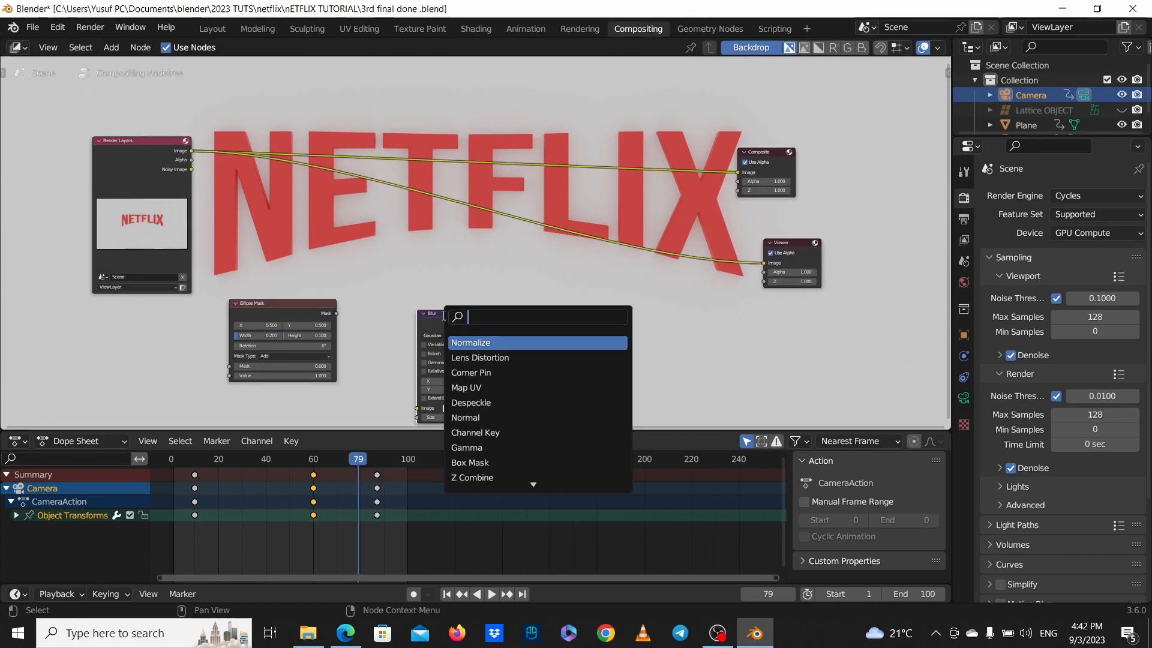
type("mi")
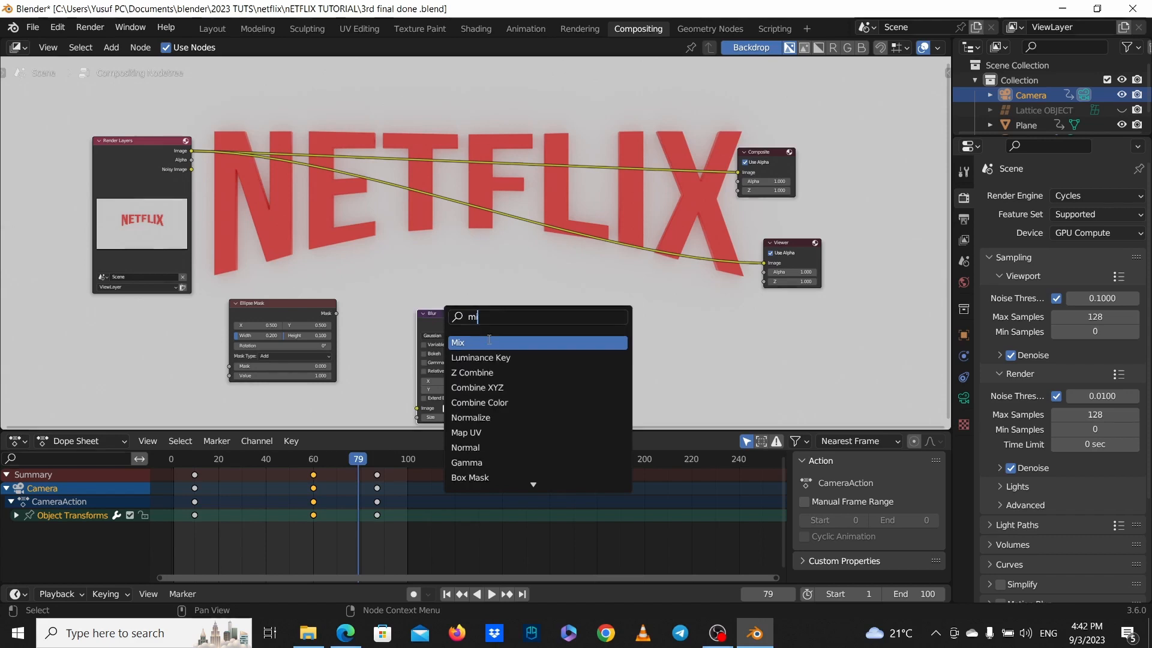
left_click(474, 342)
left_click(601, 329)
left_click_drag(441, 318, 469, 306)
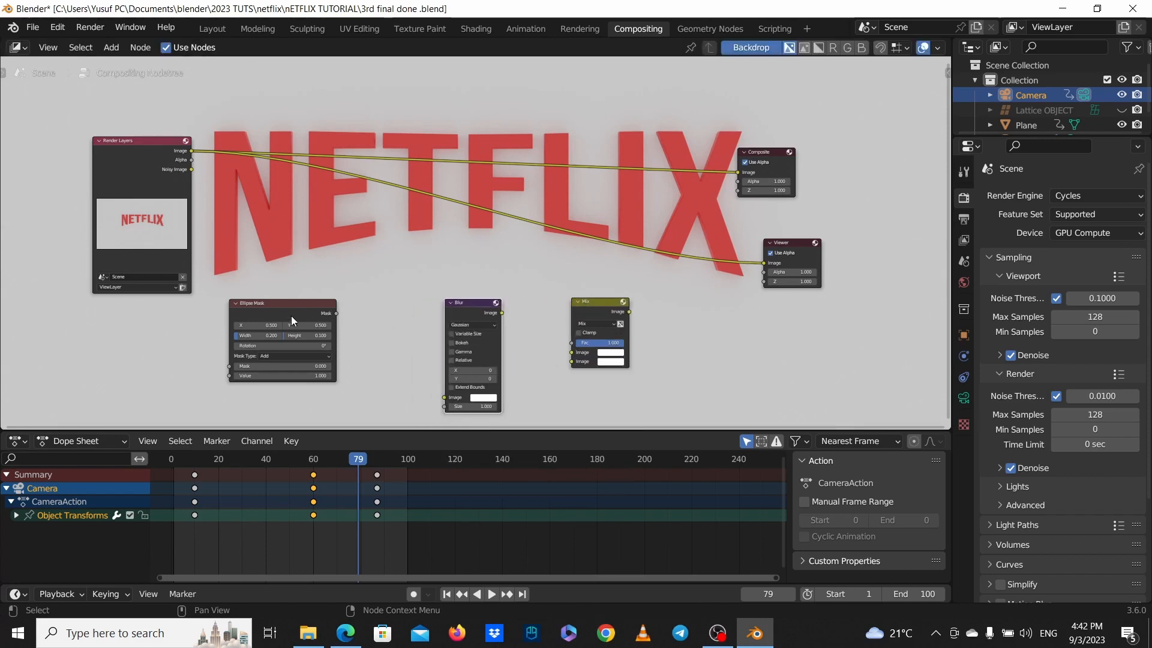
Tidy the Ellipse Mask, Blur and Mix nodes, and link the Mask output to the Blur node's Image input.
left_click_drag(290, 316, 309, 307)
scroll(347, 319, "up", 3)
left_click(455, 315)
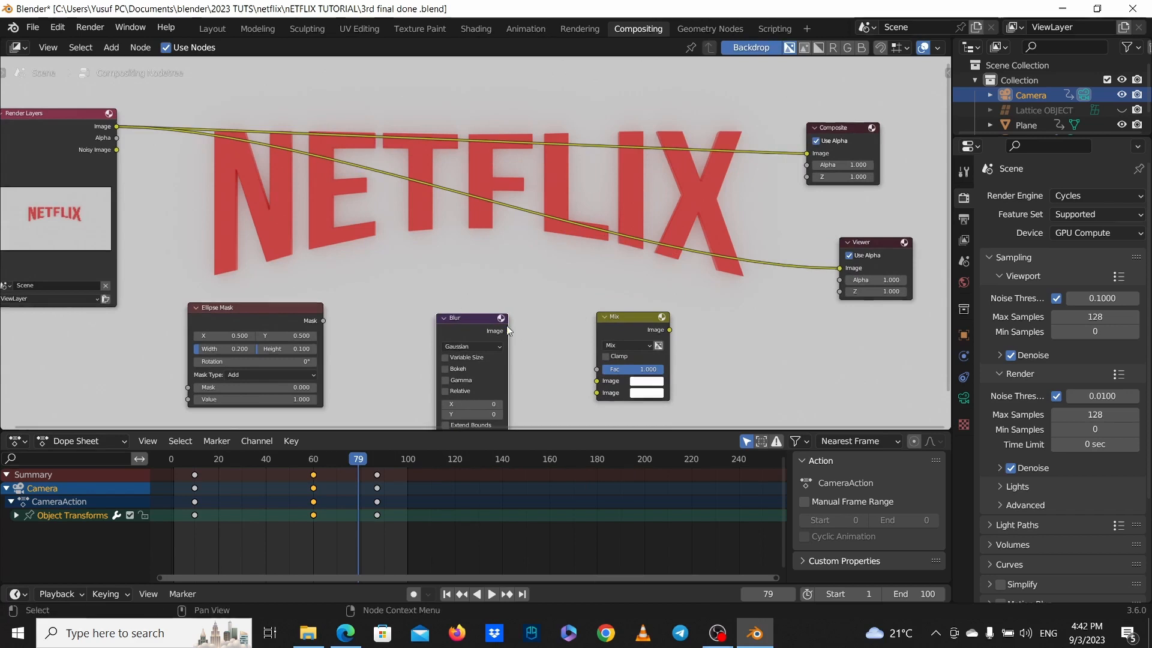
left_click_drag(625, 319, 637, 318)
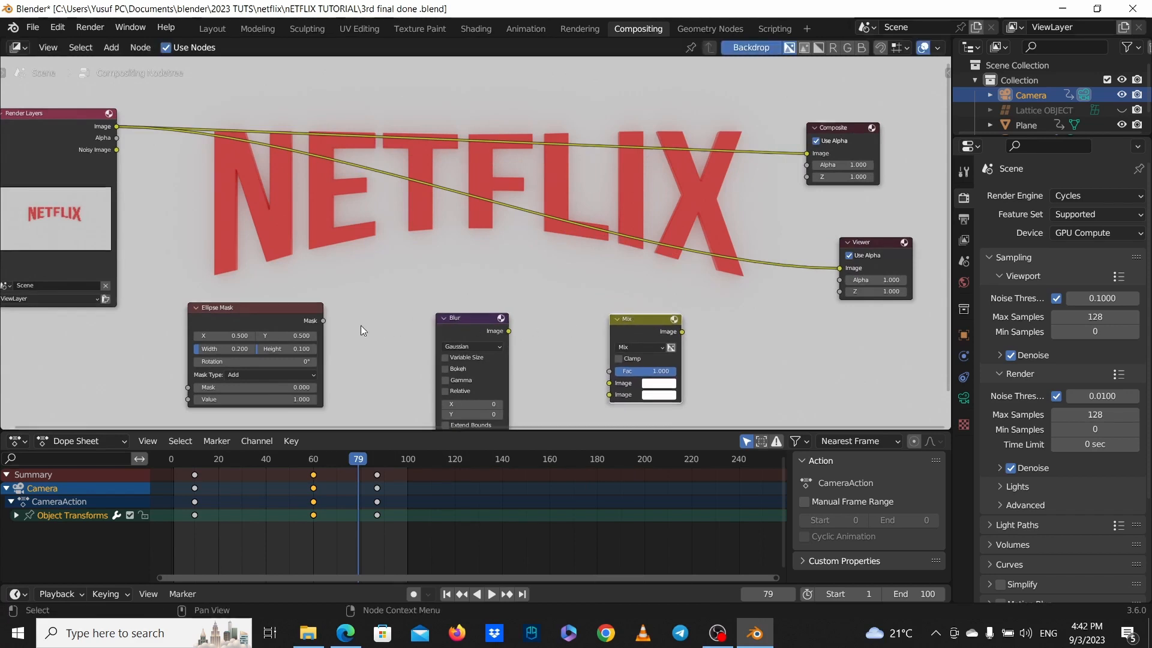
scroll(483, 297, "down", 2)
left_click_drag(483, 297, 474, 270)
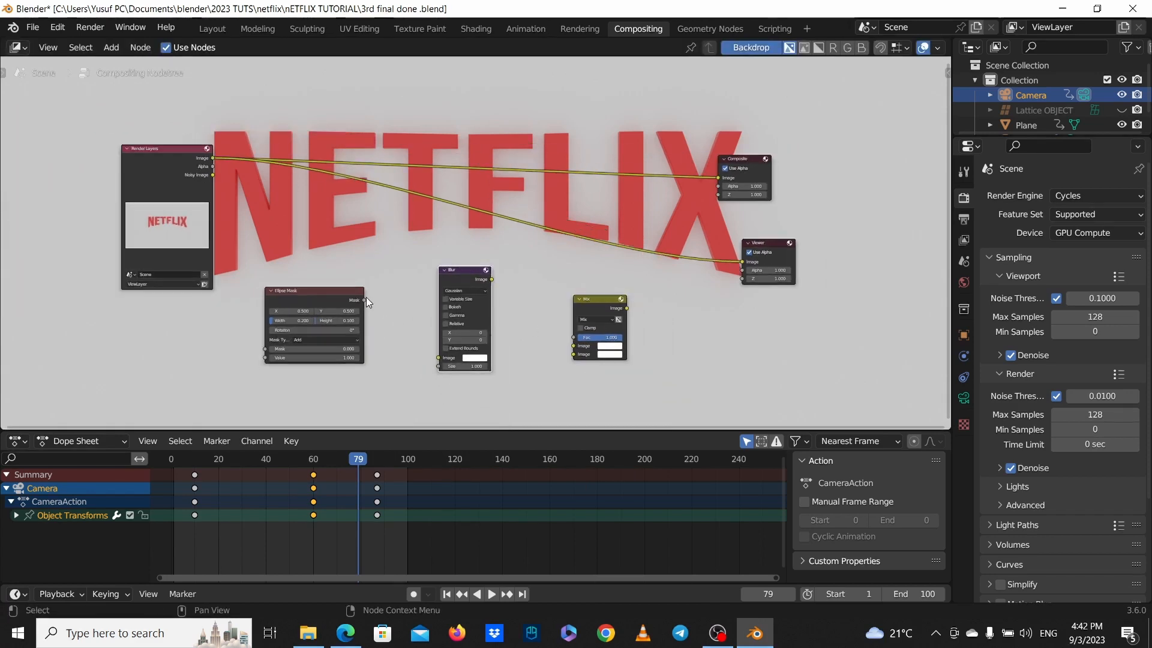
left_click_drag(362, 300, 437, 357)
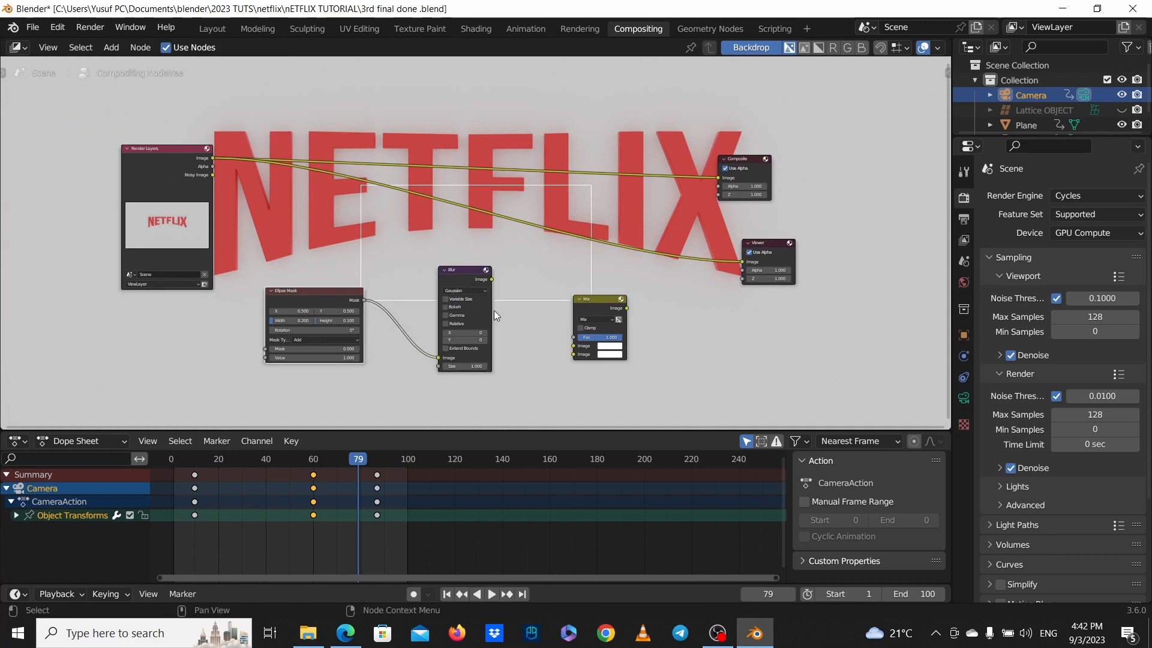
Insert the Mix node into the Render Layers to Viewer link and connect the Blur output to its second Image input.
left_click_drag(595, 297, 613, 230)
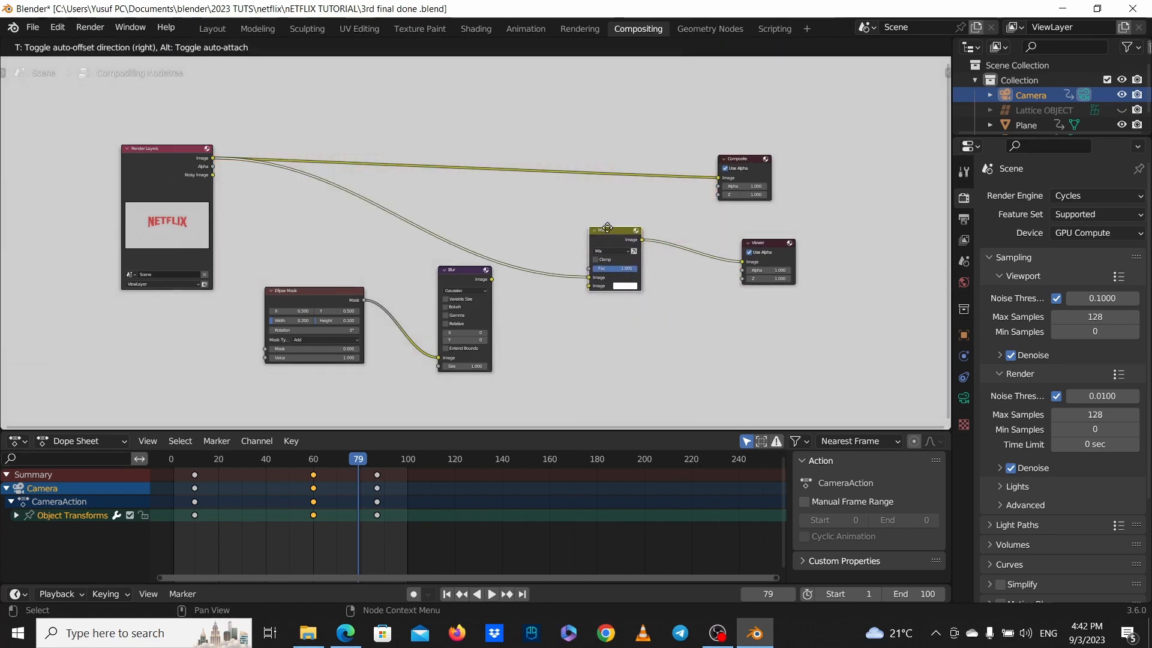
scroll(483, 255, "up", 1)
left_click_drag(633, 220, 581, 204)
left_click_drag(801, 138, 811, 119)
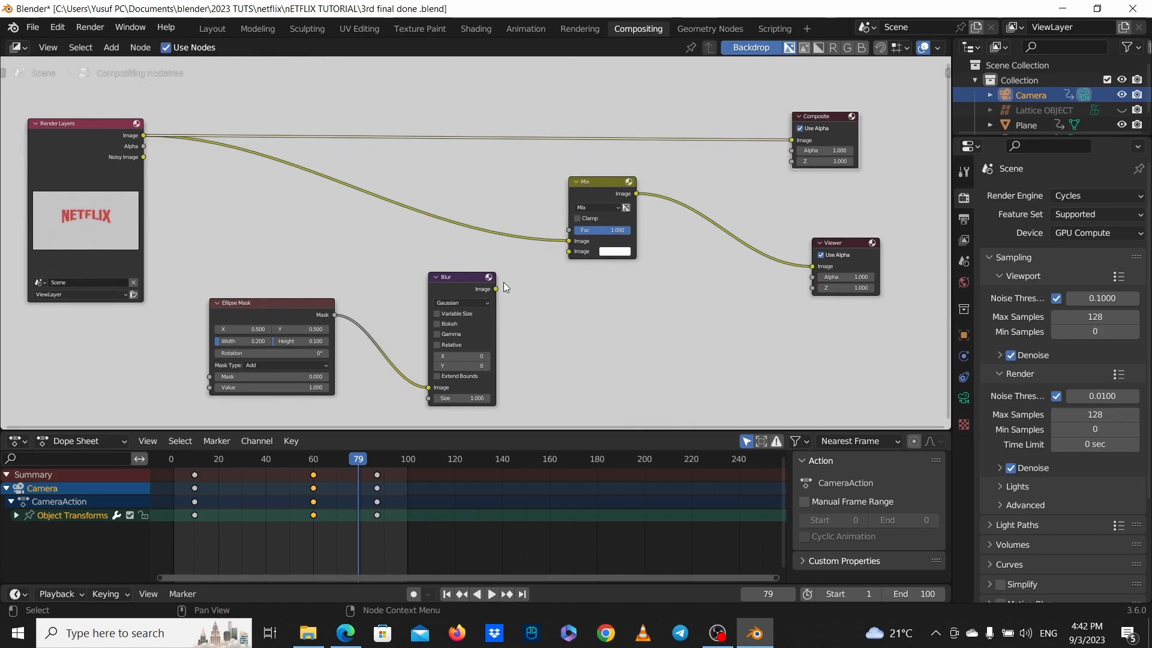
left_click_drag(495, 289, 563, 253)
left_click_drag(595, 196, 647, 183)
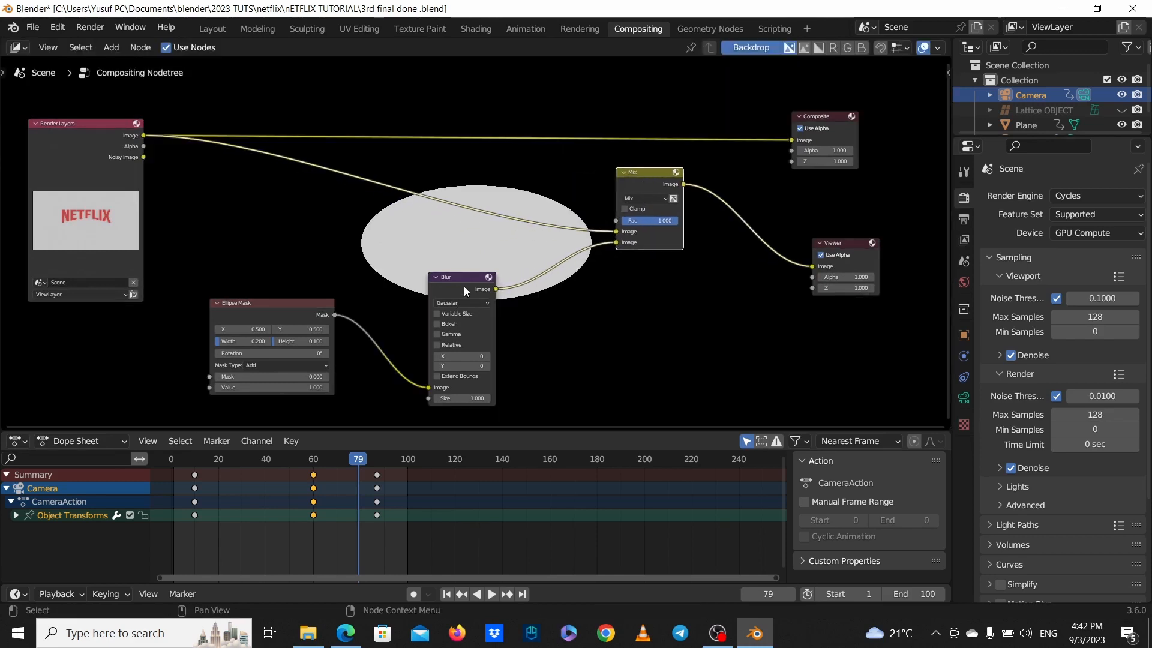
Move the Blur node and the Ellipse Mask node closer to the Mix node.
left_click_drag(463, 287, 526, 270)
left_click_drag(280, 311, 357, 303)
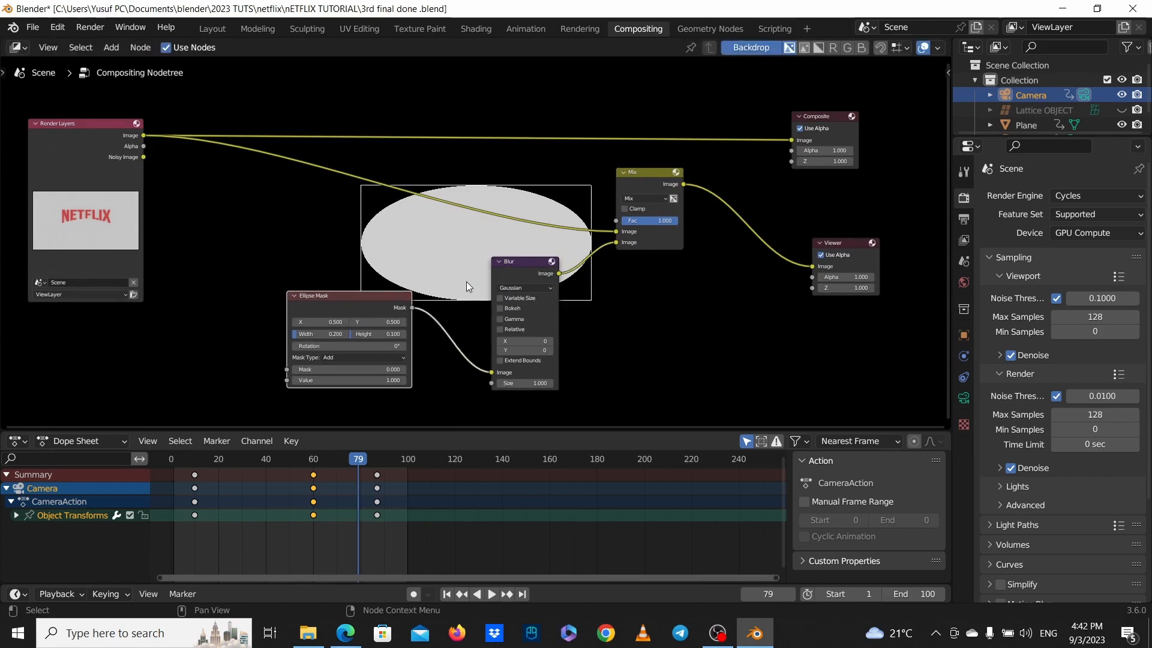
left_click_drag(523, 258, 523, 255)
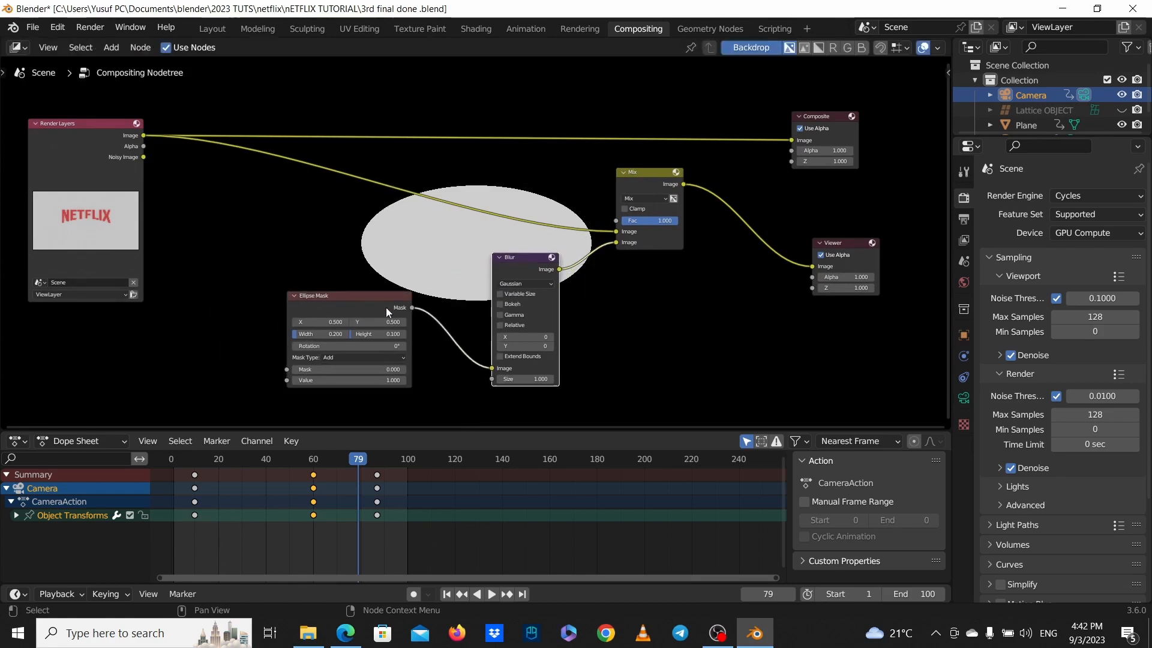
Enlarge the Ellipse Mask to a width of 0.827 and a height of 0.367.
scroll(374, 326, "up", 1)
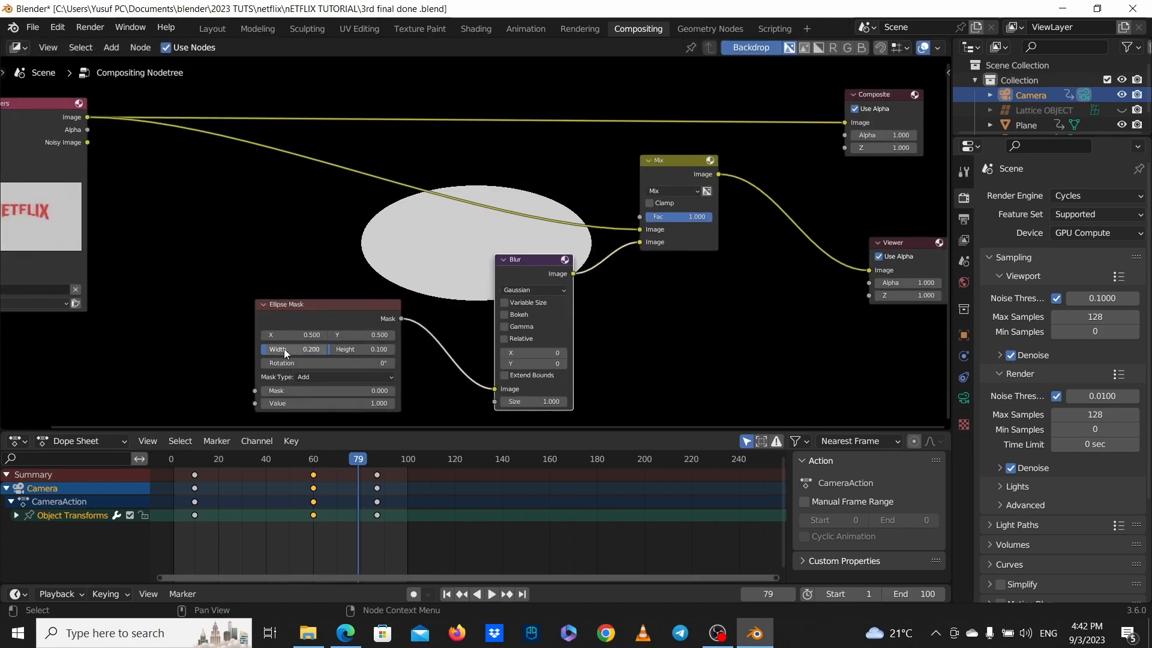
left_click_drag(294, 350, 333, 349)
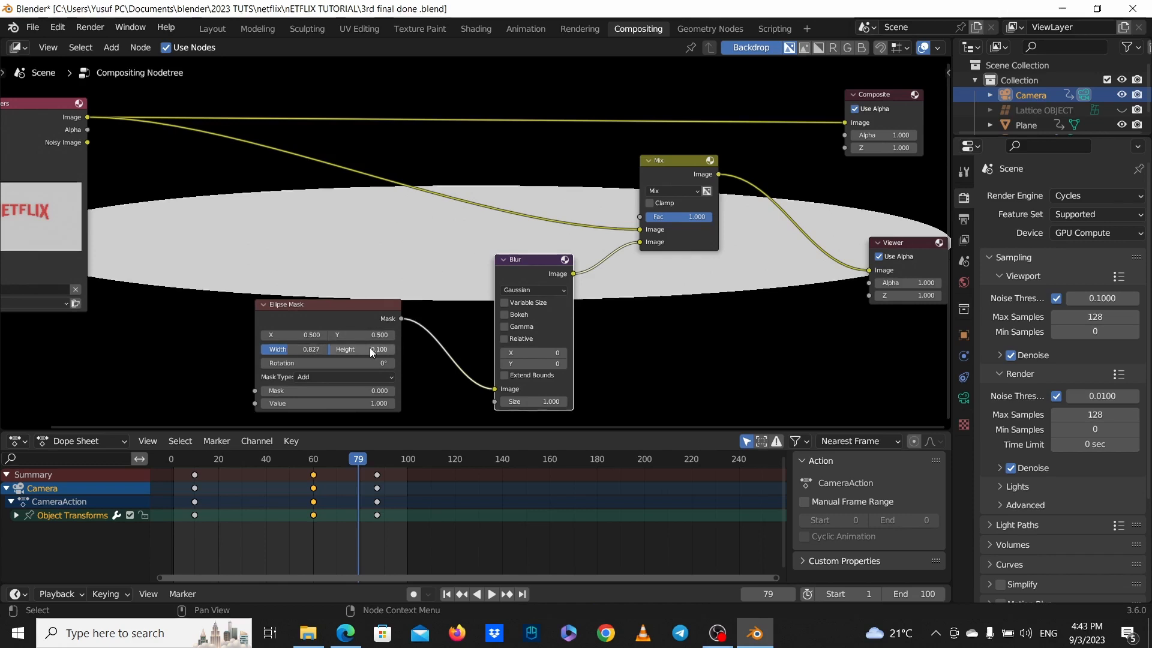
left_click_drag(363, 351, 414, 352)
scroll(456, 329, "down", 1)
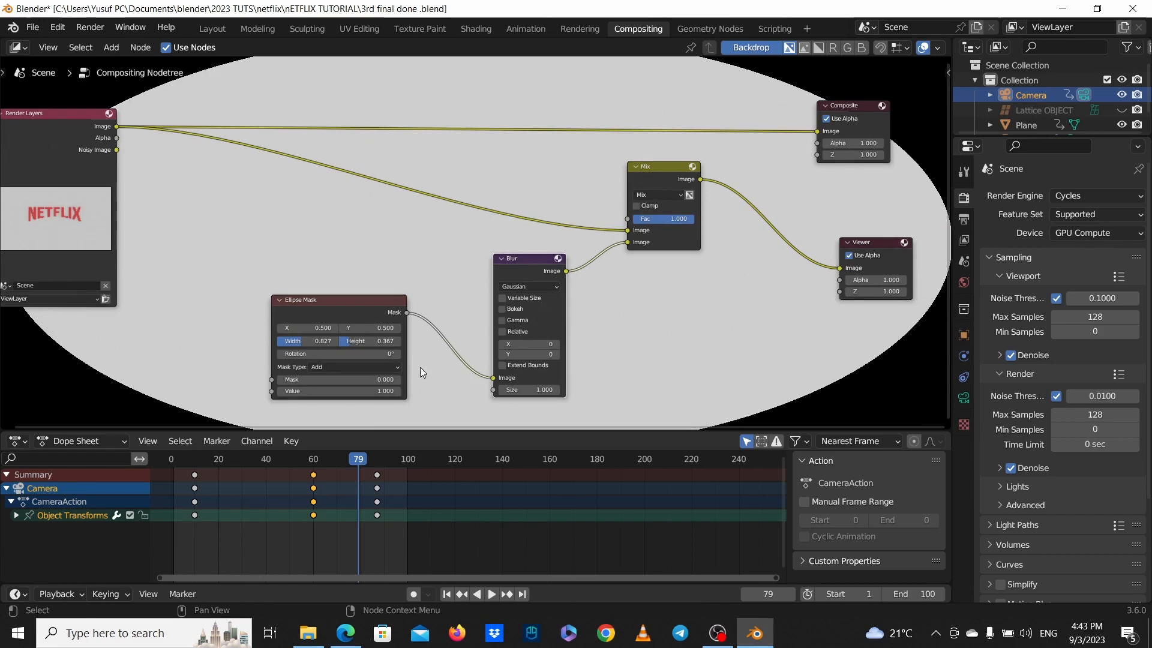
Switch the Blur node's filter type to Fast Gaussian and set both its X and Y sizes to 600.
left_click(524, 287)
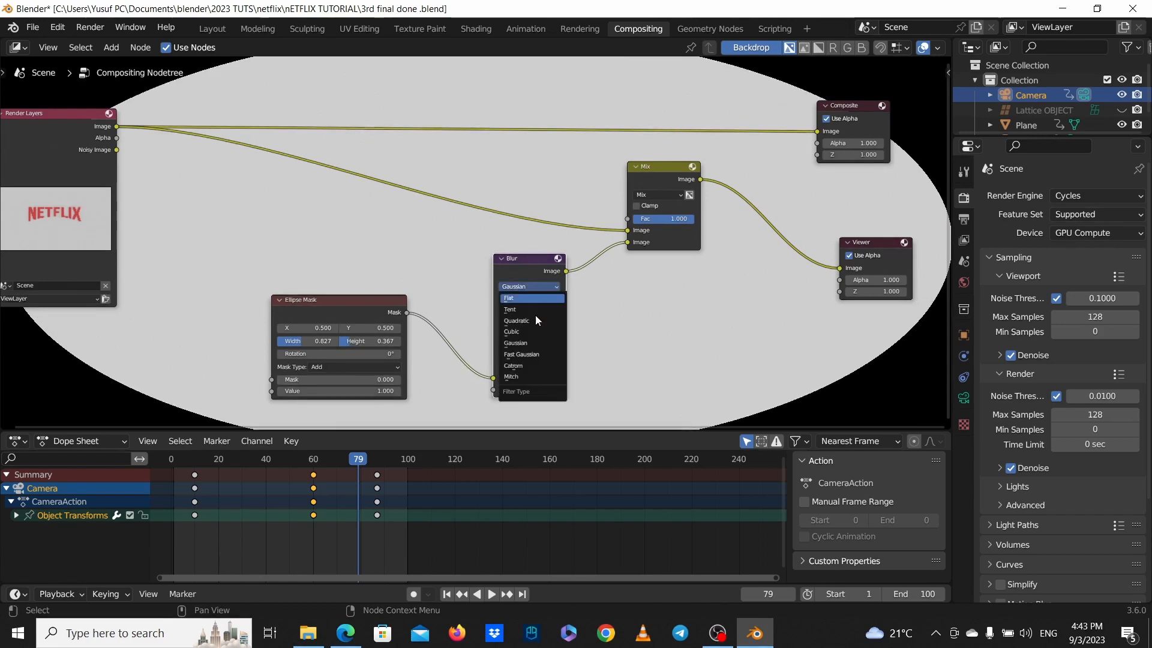
left_click(538, 353)
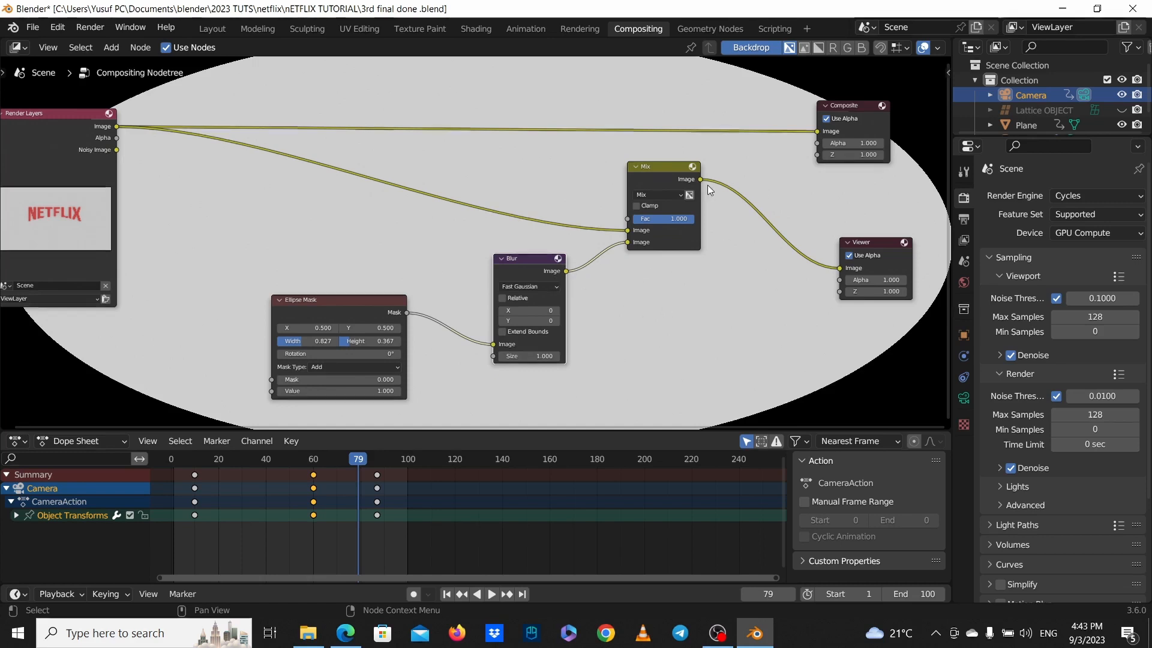
key("Home")
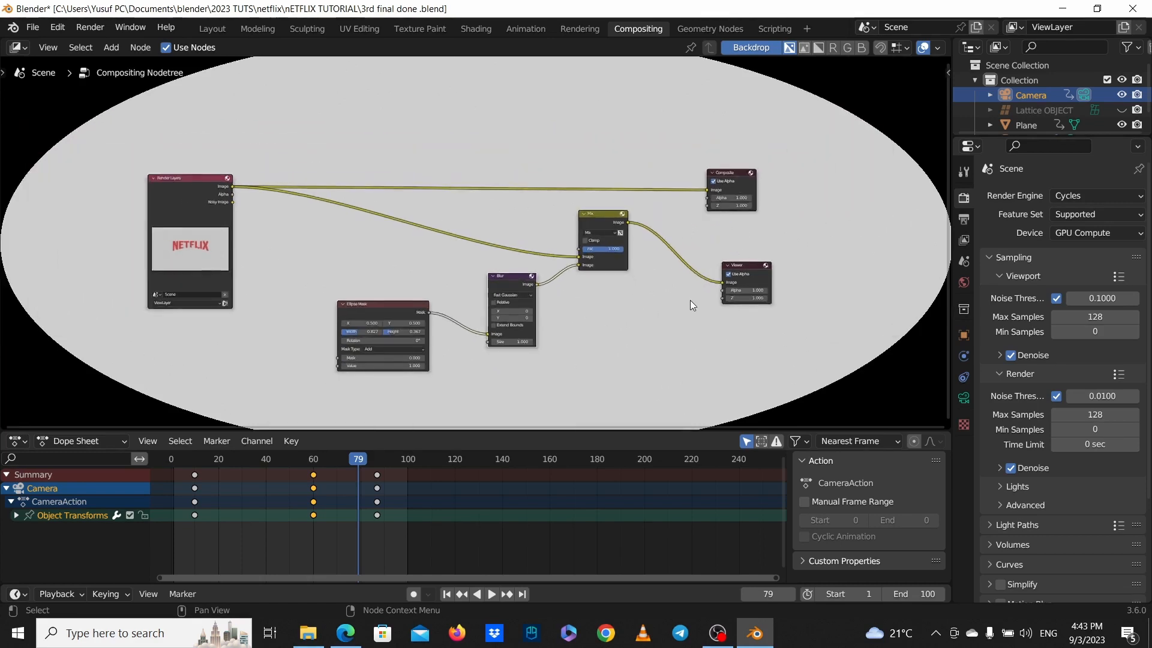
scroll(665, 298, "up", 2)
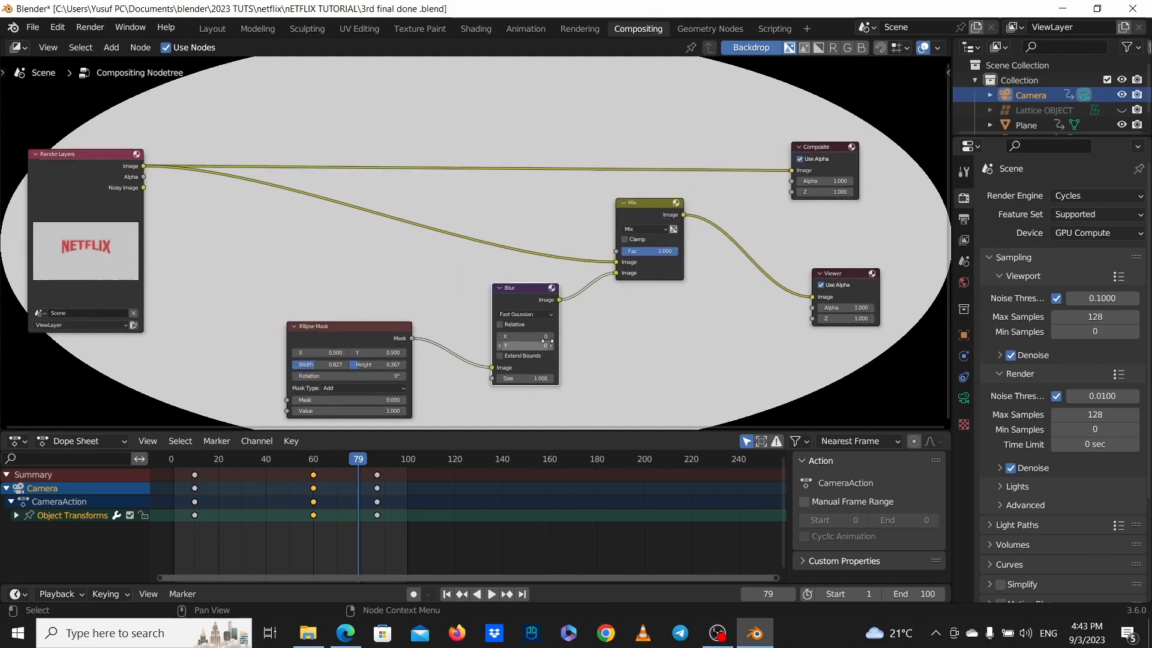
double_click(535, 337)
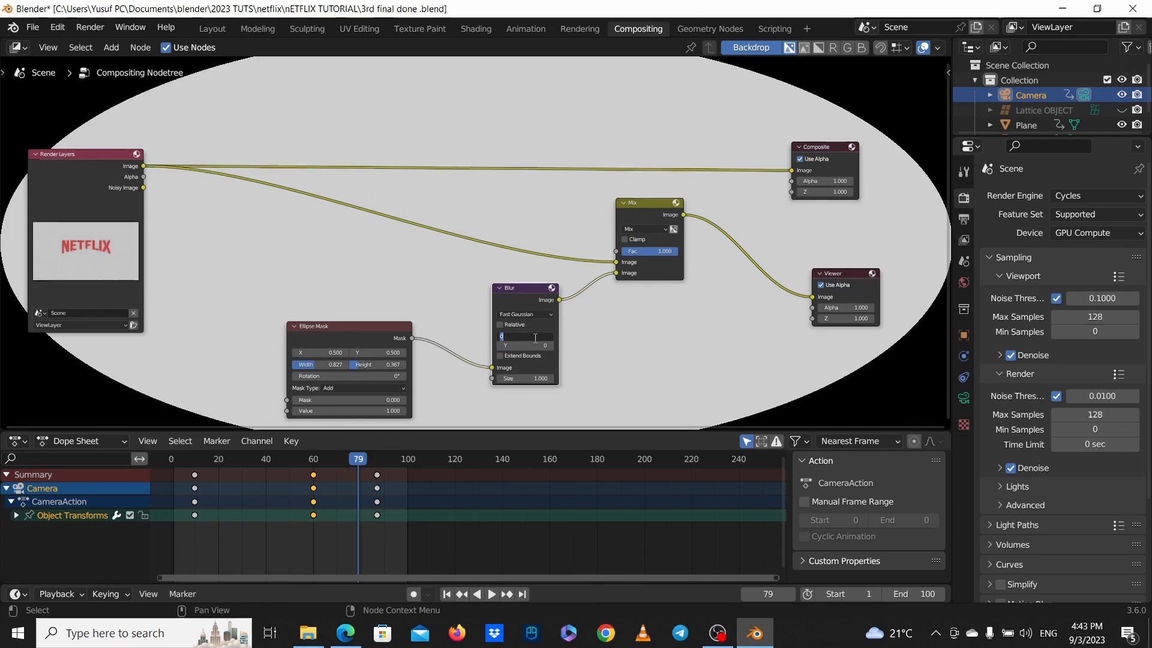
type("600")
key("Return")
double_click(514, 346)
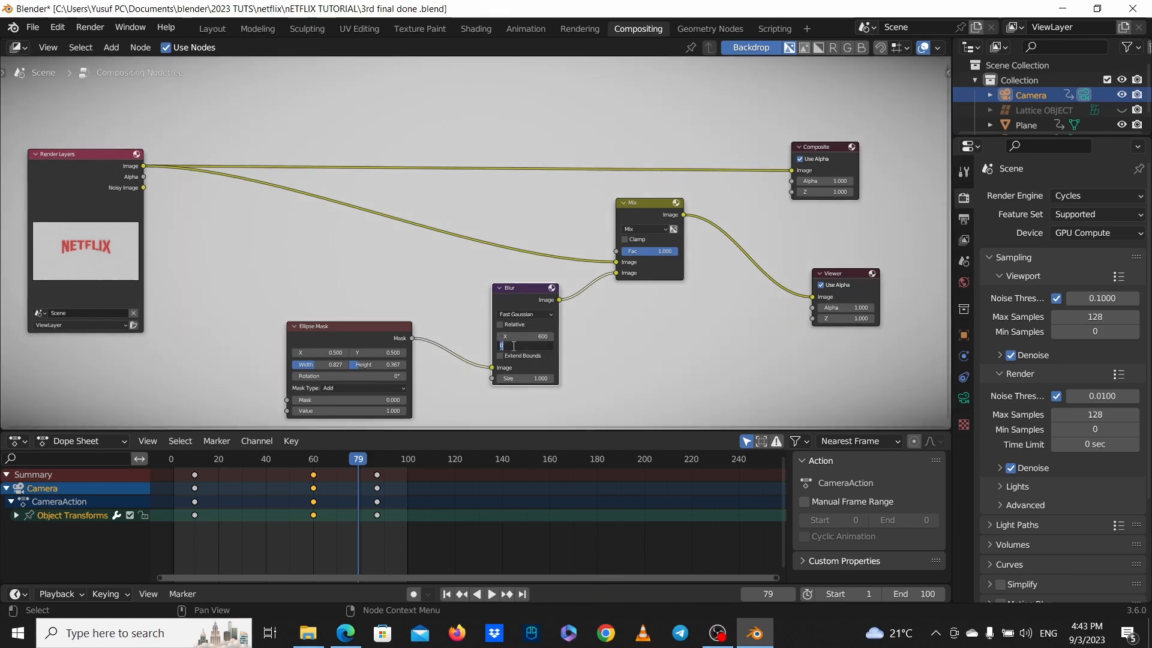
type("600")
key("Return")
scroll(736, 360, "down", 3)
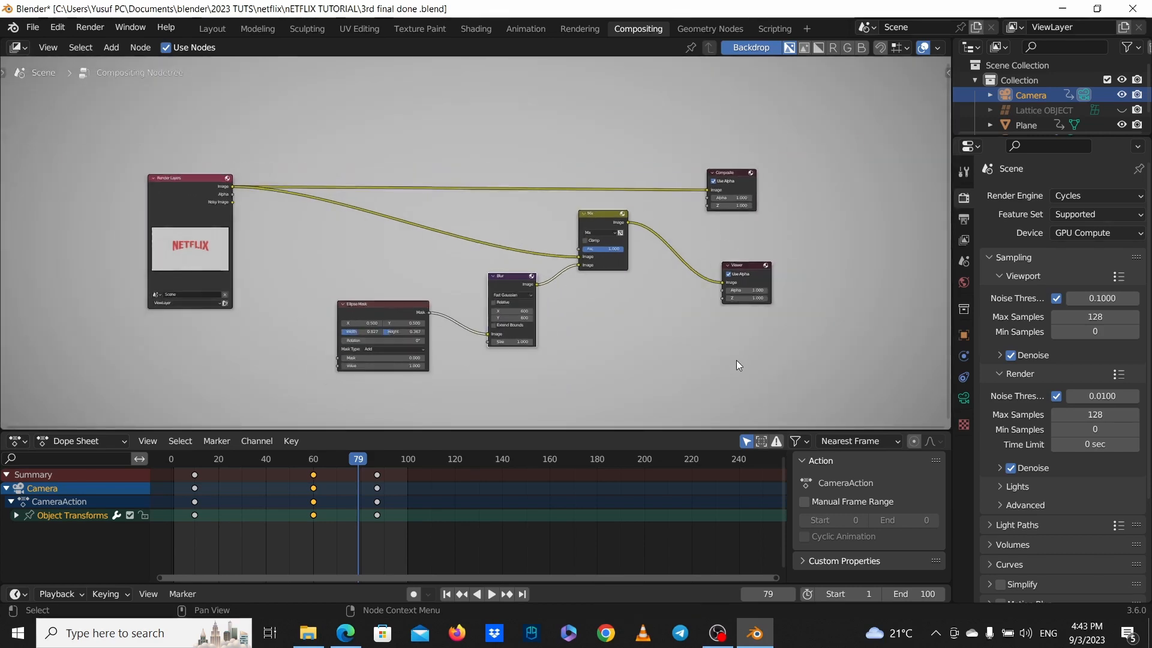
Change the Mix node's blend mode to Multiply.
scroll(660, 334, "up", 1)
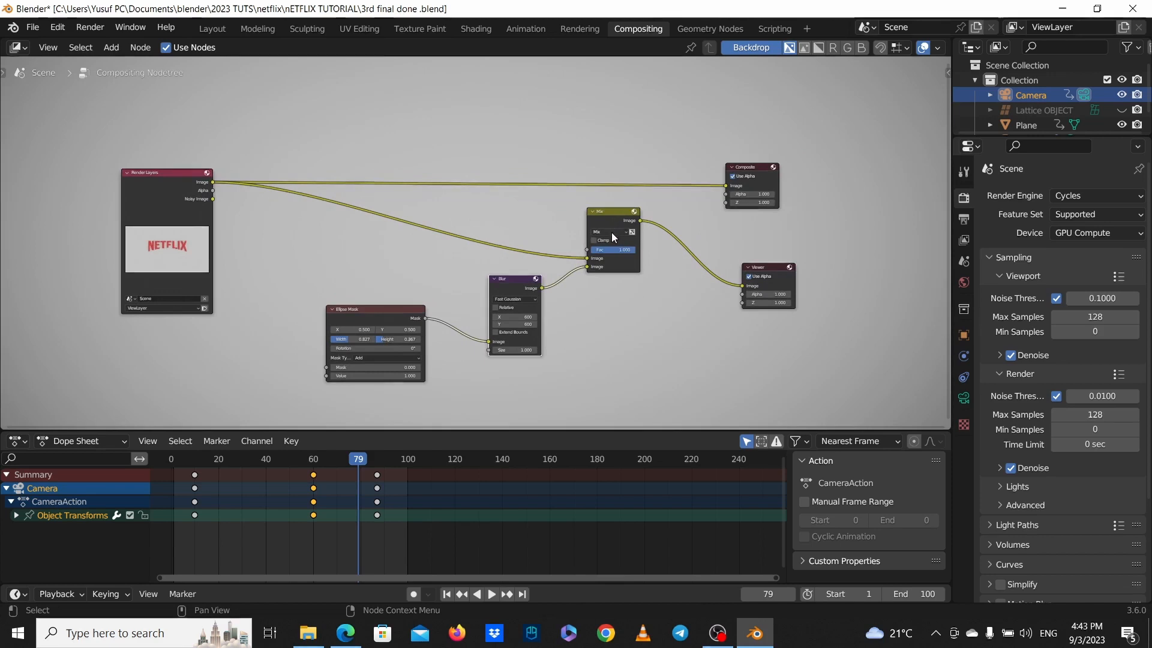
left_click(610, 232)
left_click(605, 261)
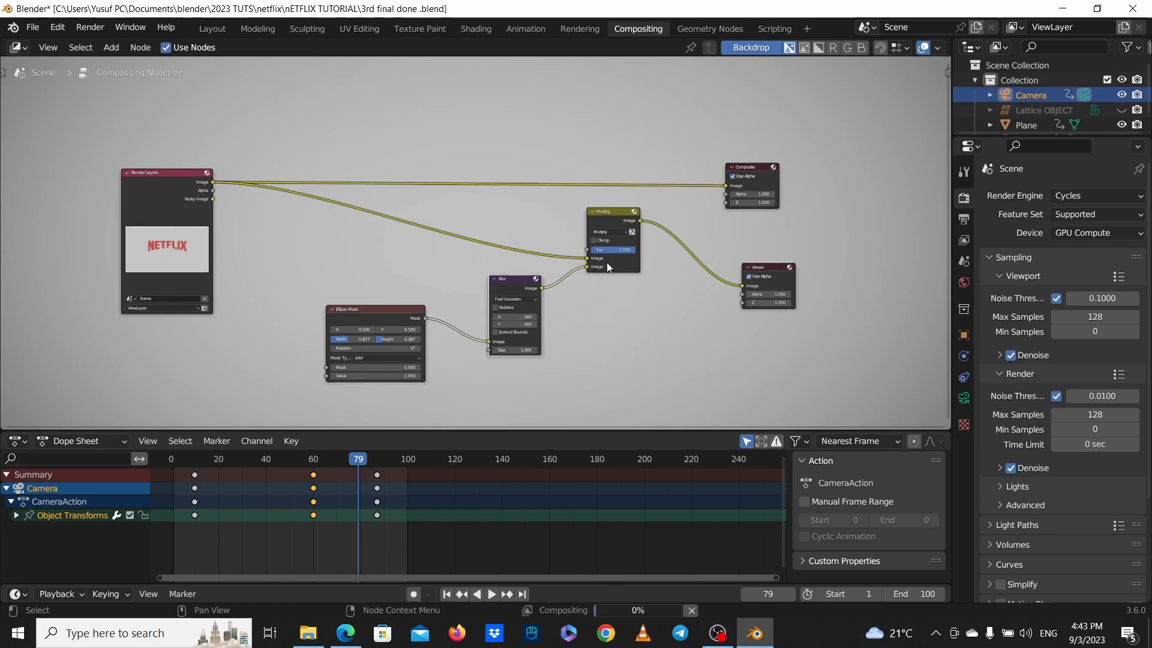
scroll(609, 270, "down", 5)
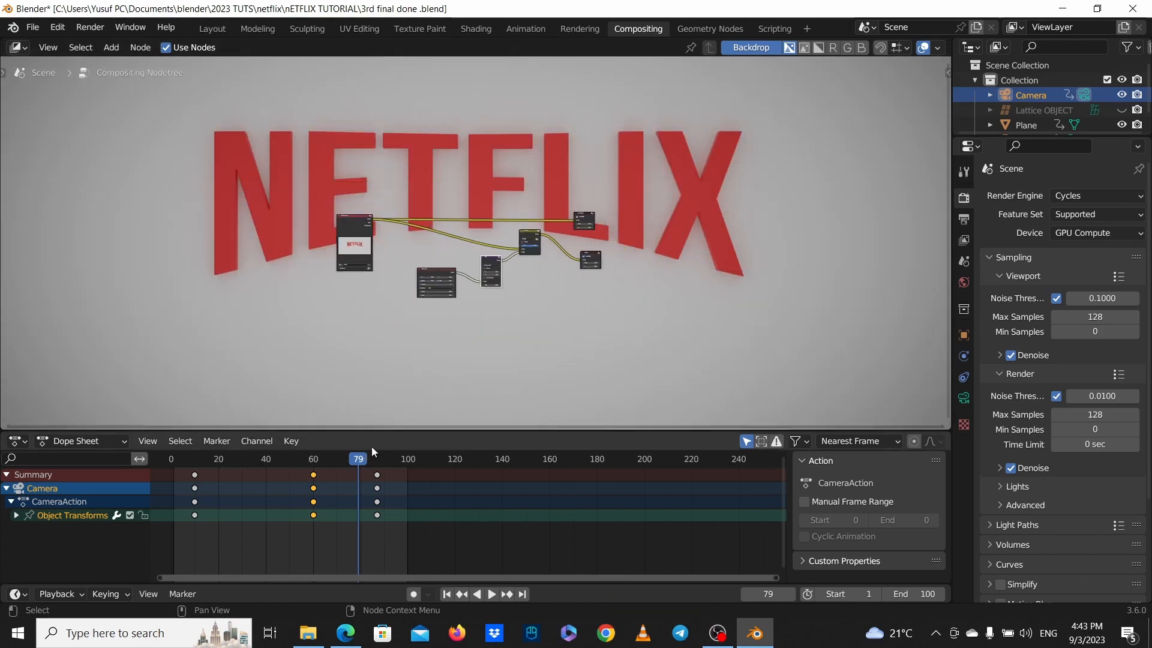
Link the Multiply node's output to the Composite node's Image input and shift the Render Layers node slightly.
scroll(462, 350, "up", 4)
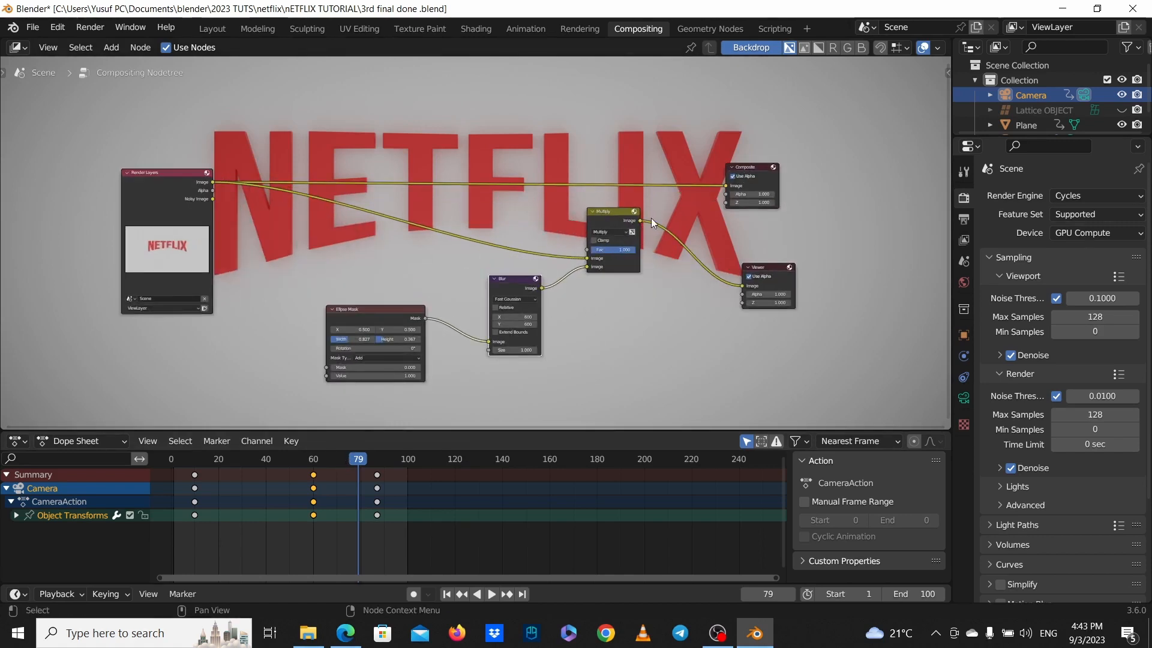
left_click_drag(640, 220, 723, 186)
key("Escape")
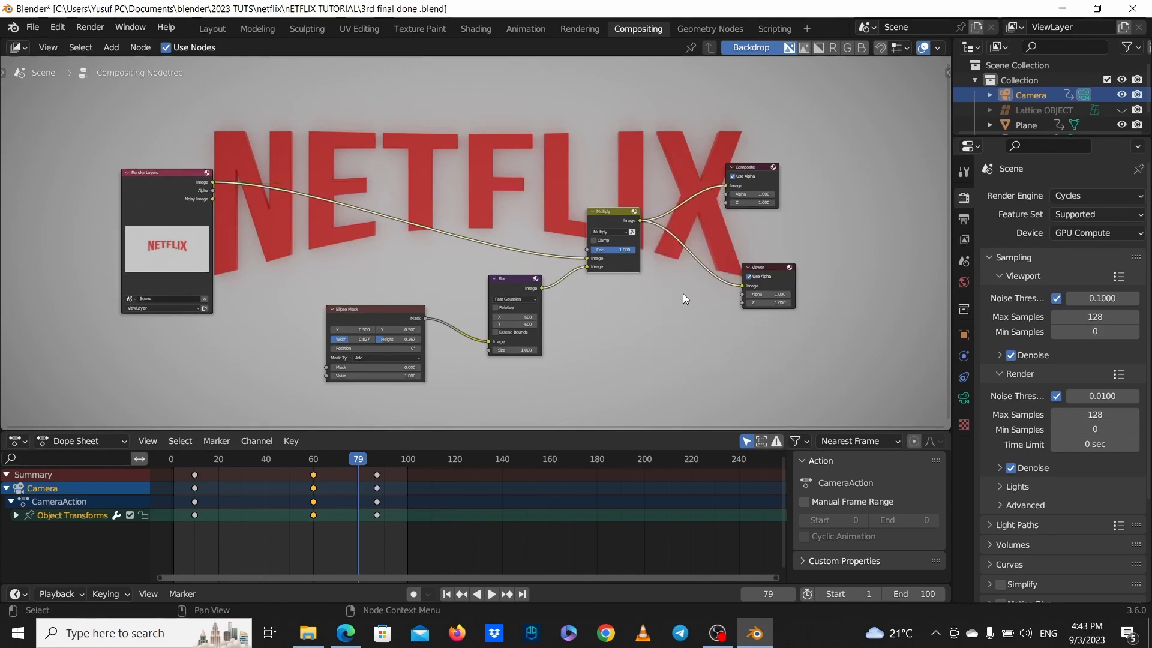
scroll(683, 294, "down", 1)
left_click_drag(253, 254, 263, 272)
scroll(566, 300, "down", 1)
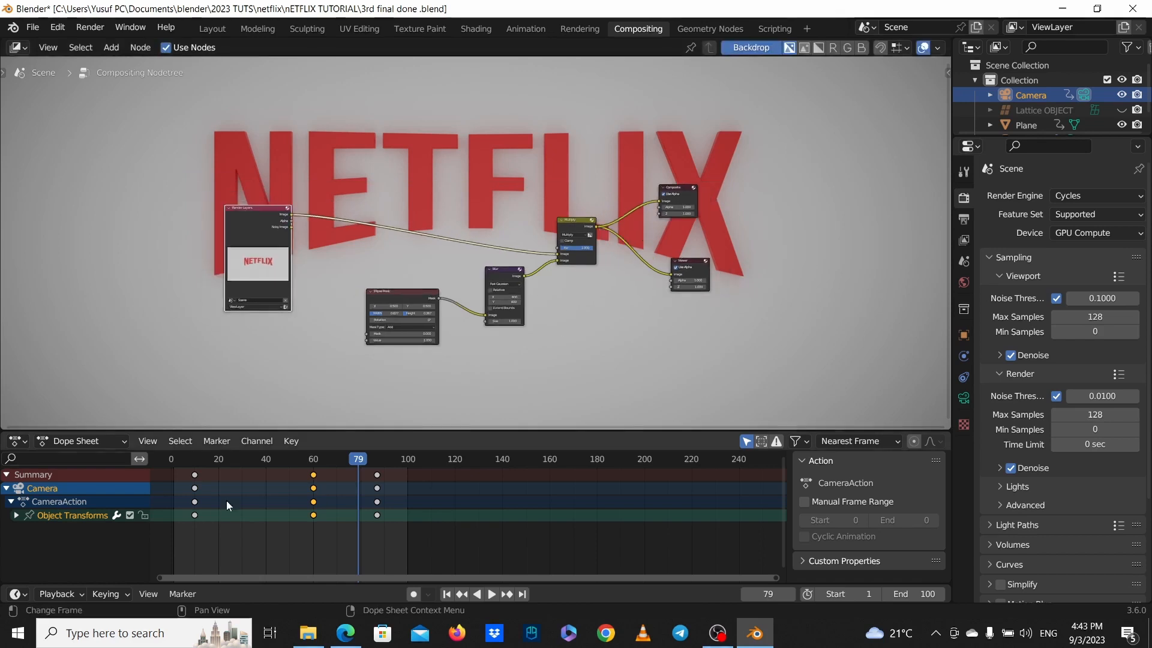
scroll(660, 240, "down", 2)
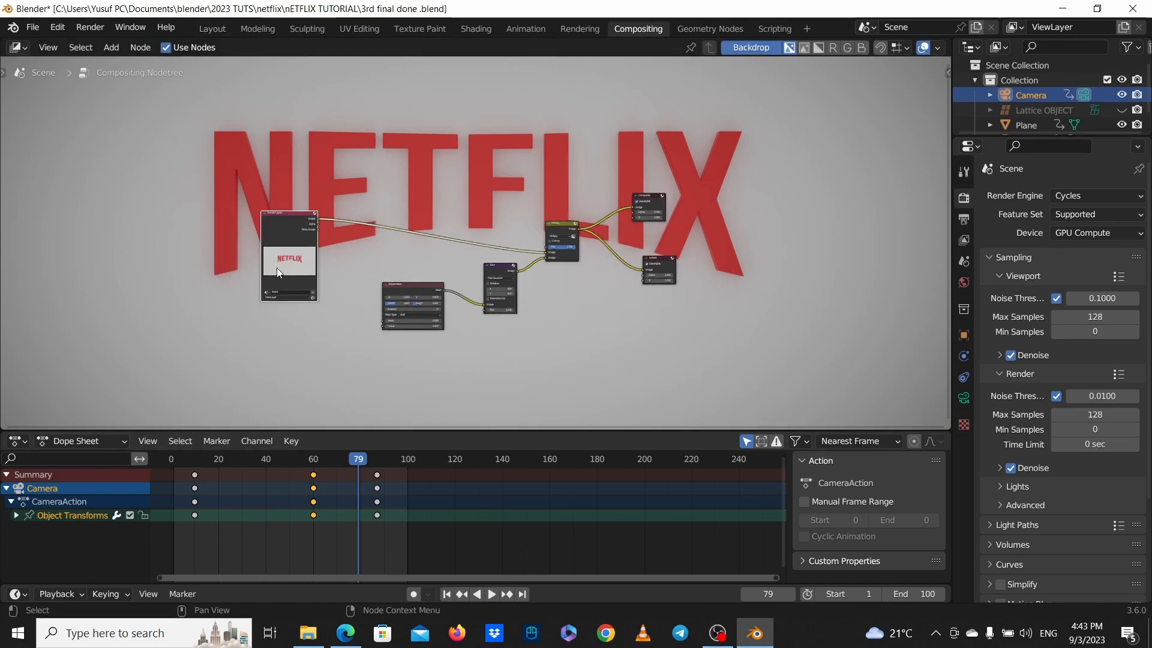
scroll(725, 312, "up", 2)
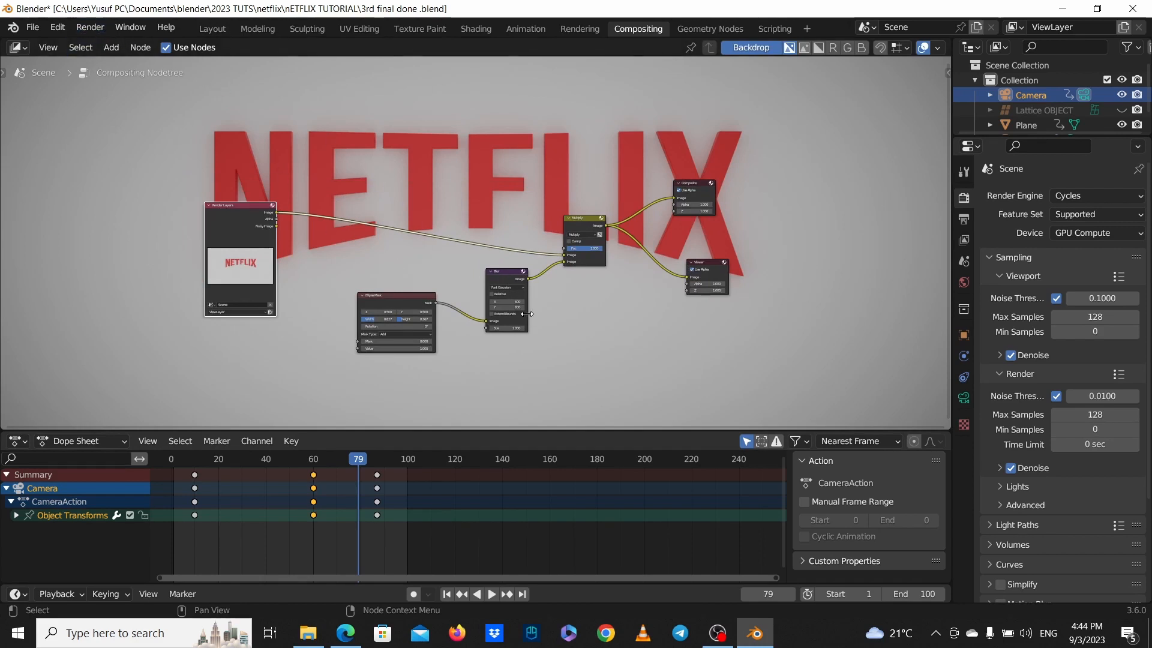
scroll(425, 224, "down", 3)
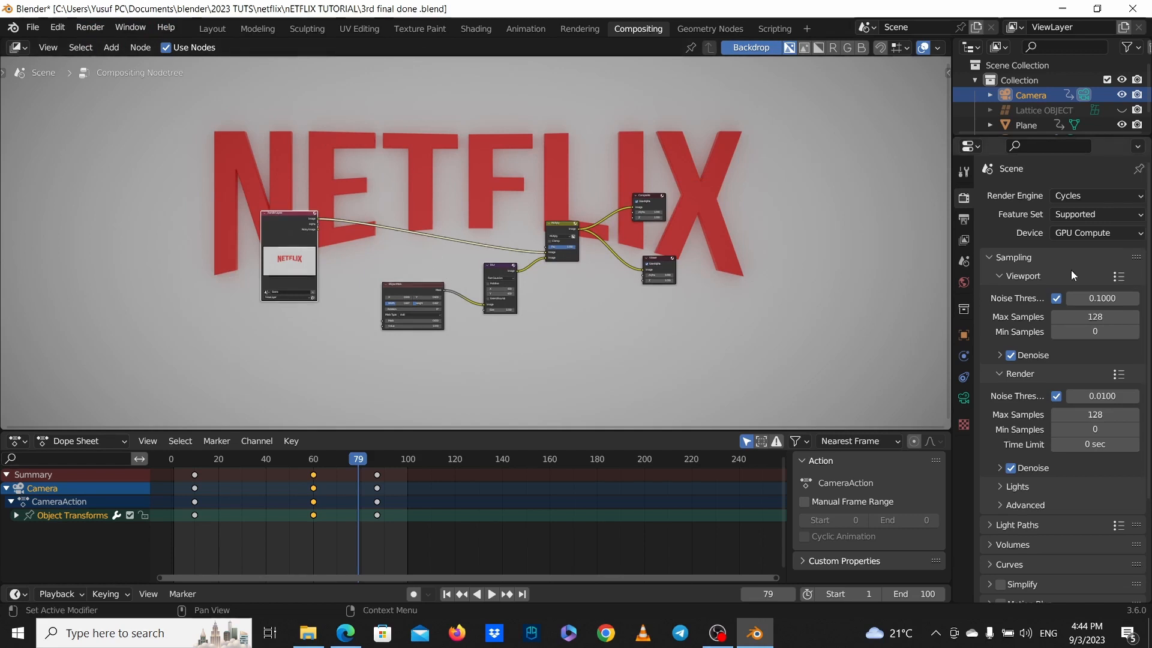
Collapse the Sampling settings and set the render output's file format to FFmpeg Video.
left_click(986, 257)
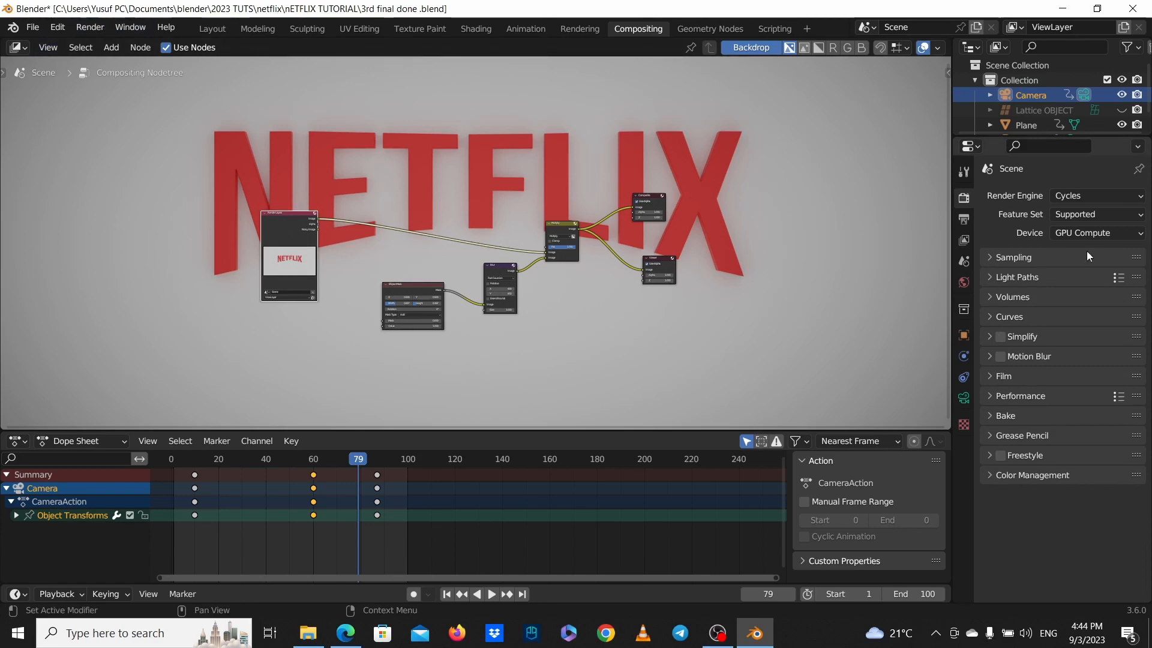
left_click(963, 220)
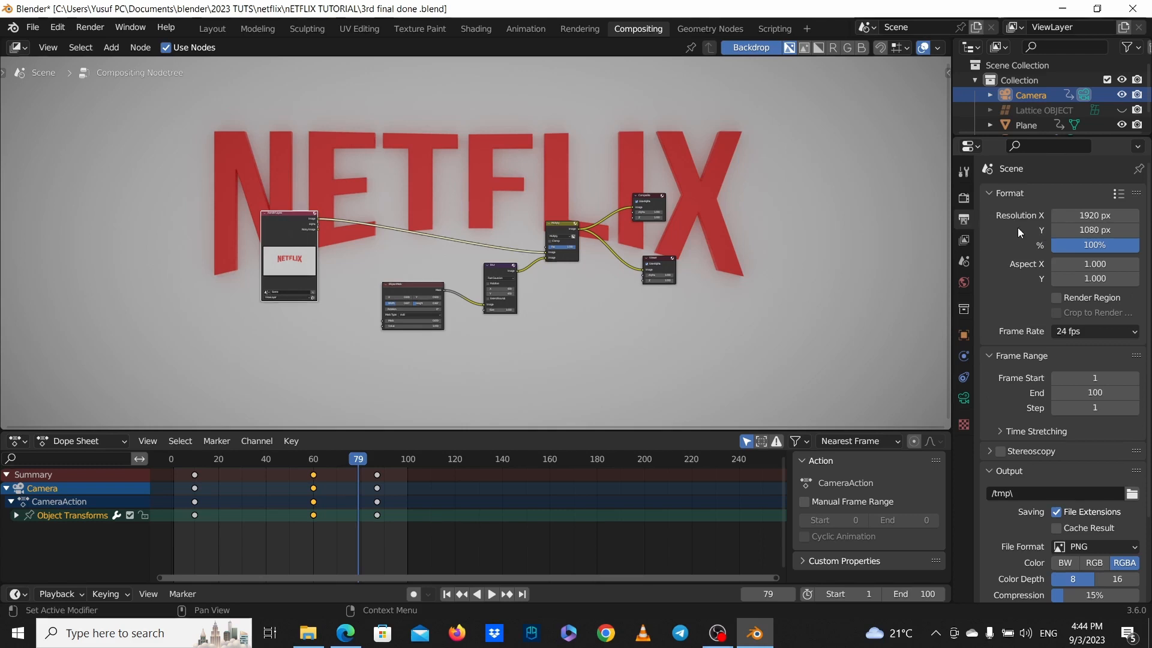
left_click(963, 198)
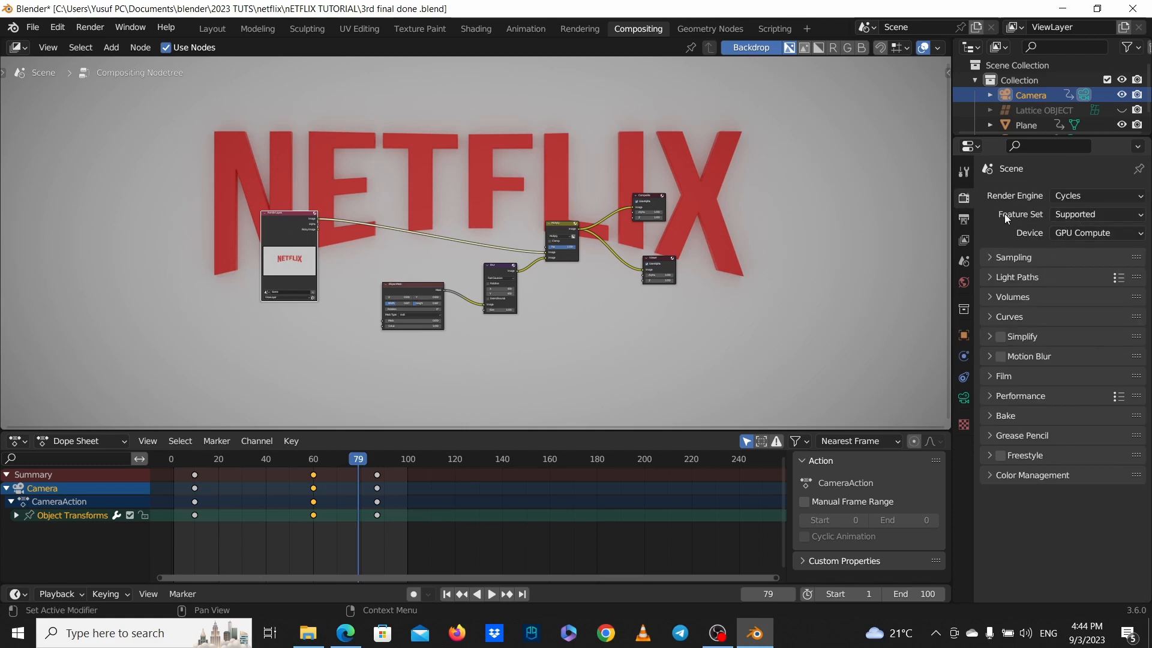
left_click(966, 220)
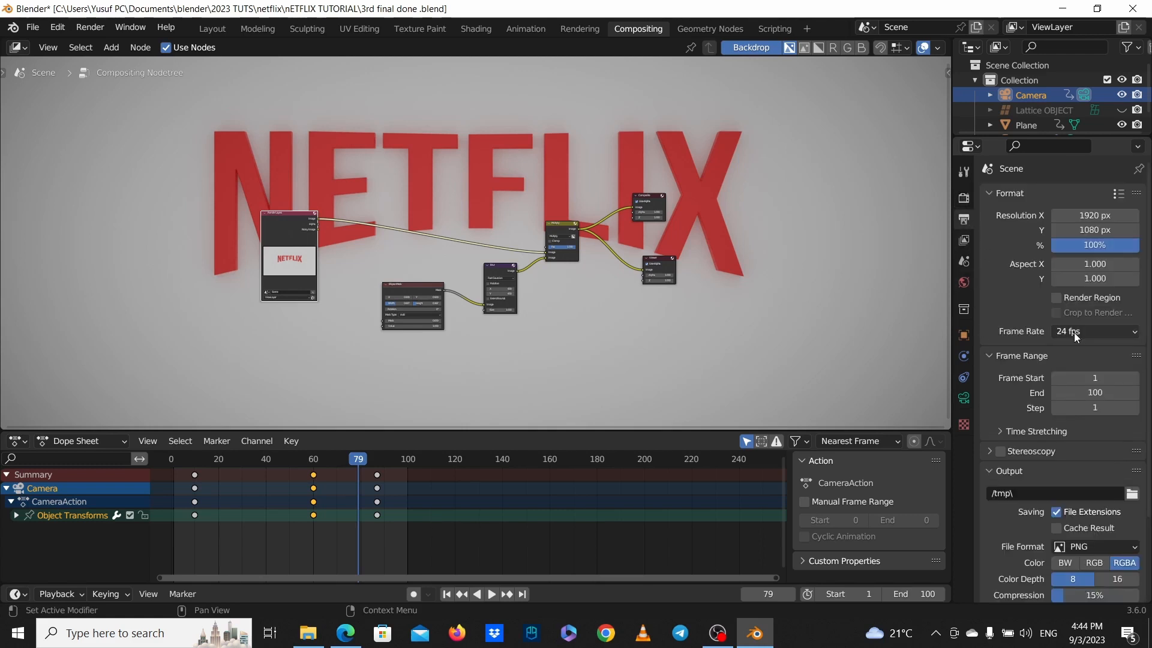
scroll(1068, 349, "down", 3)
left_click(1108, 446)
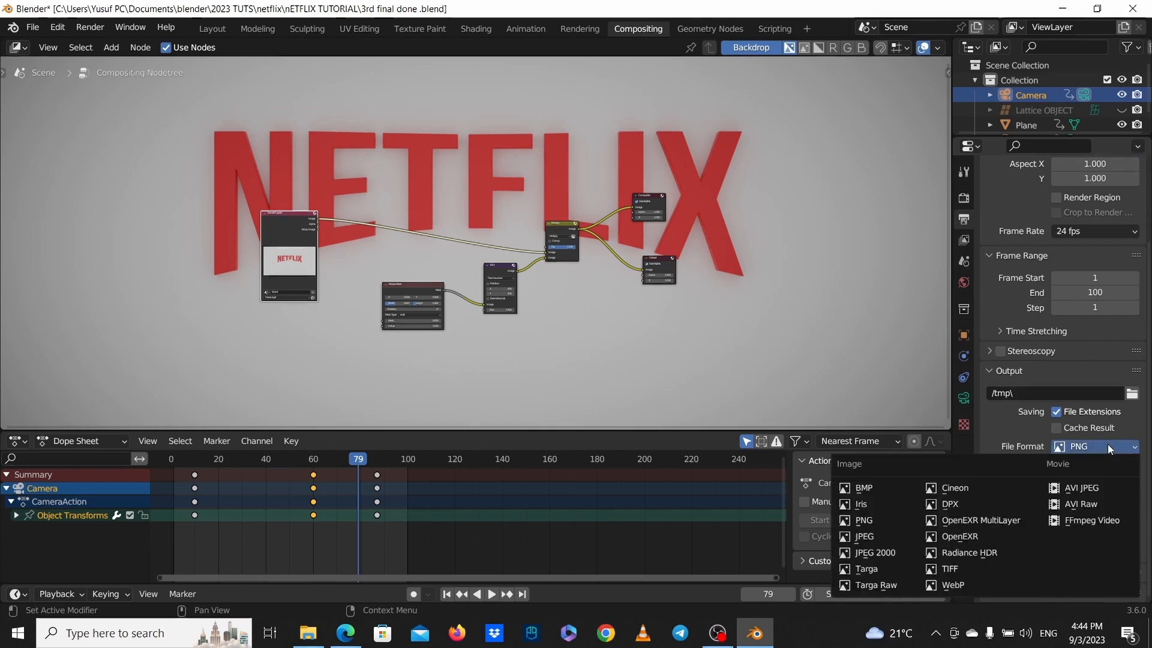
left_click(1094, 524)
scroll(1094, 524, "up", 2)
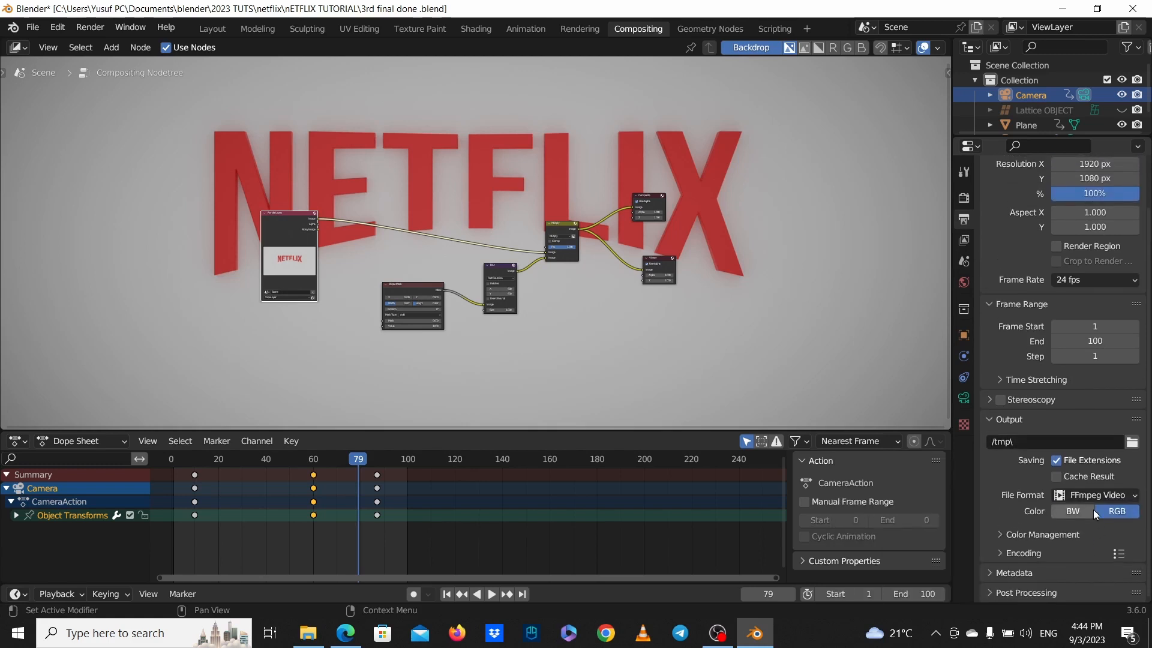
Set the output video's encoding container to MPEG-4.
left_click(1040, 534)
scroll(1041, 533, "down", 3)
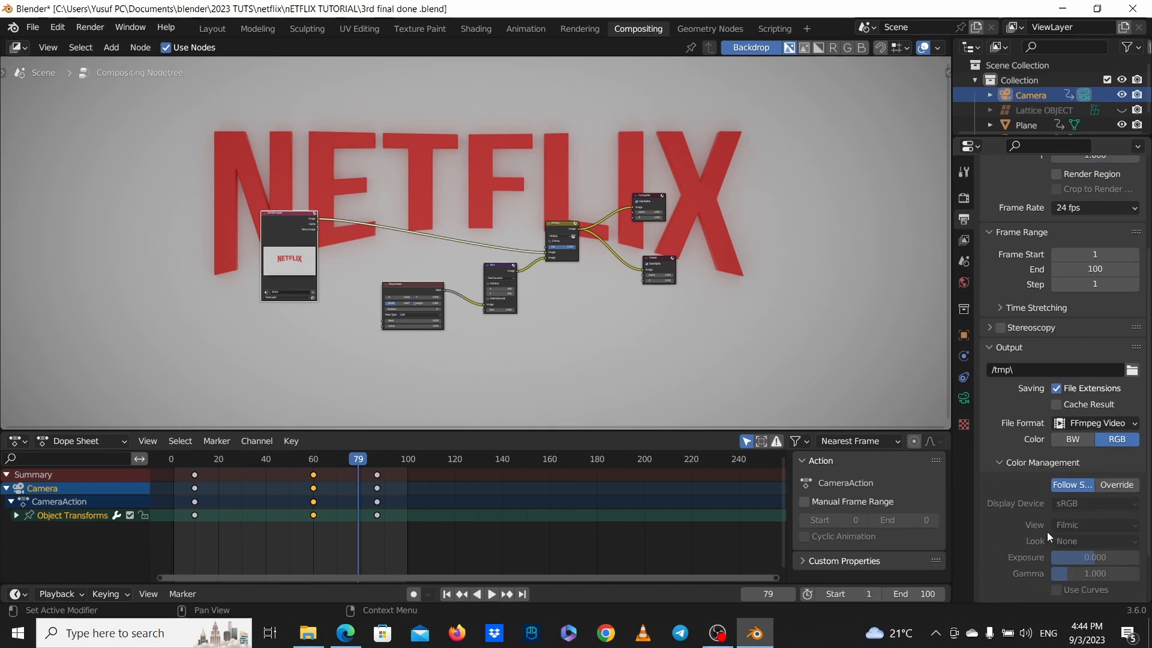
left_click(1037, 460)
left_click(1029, 558)
scroll(1044, 553, "down", 3)
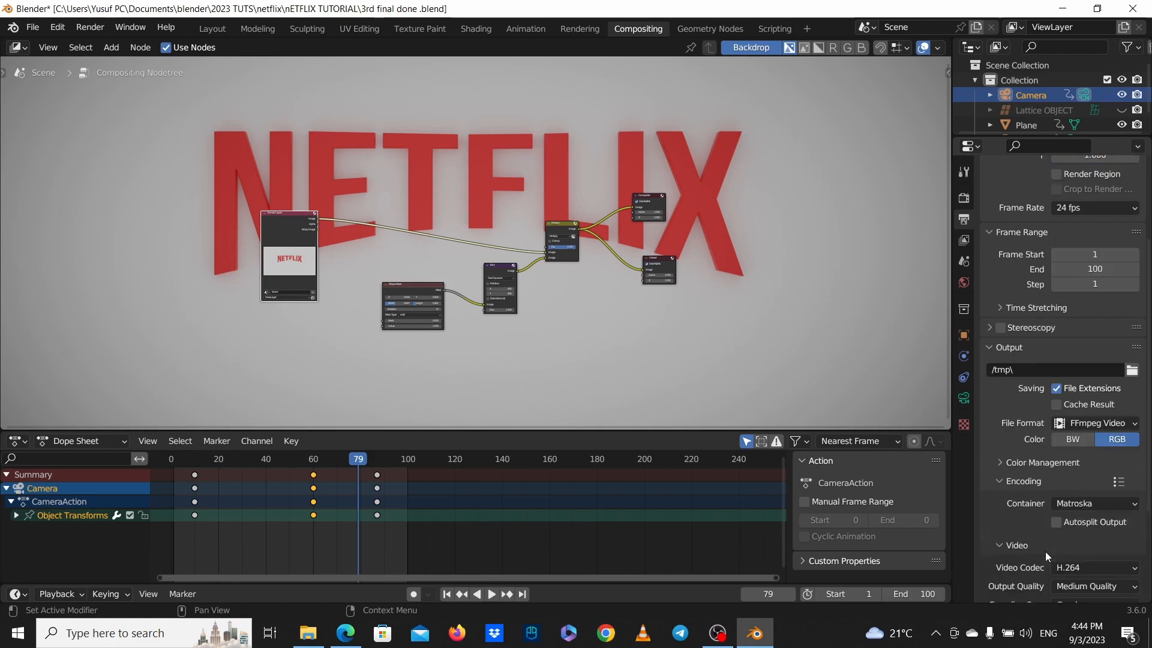
left_click(1092, 506)
left_click(1094, 460)
scroll(1091, 497, "down", 5)
scroll(1072, 504, "down", 1)
left_click(1104, 447)
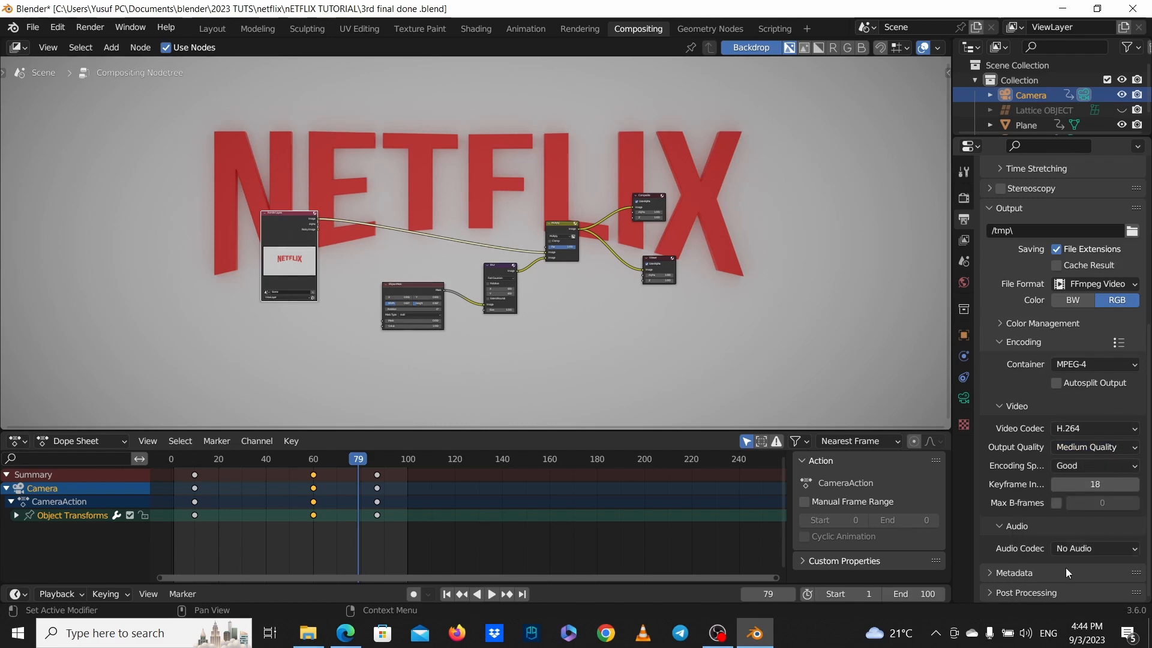
scroll(1025, 509, "up", 10)
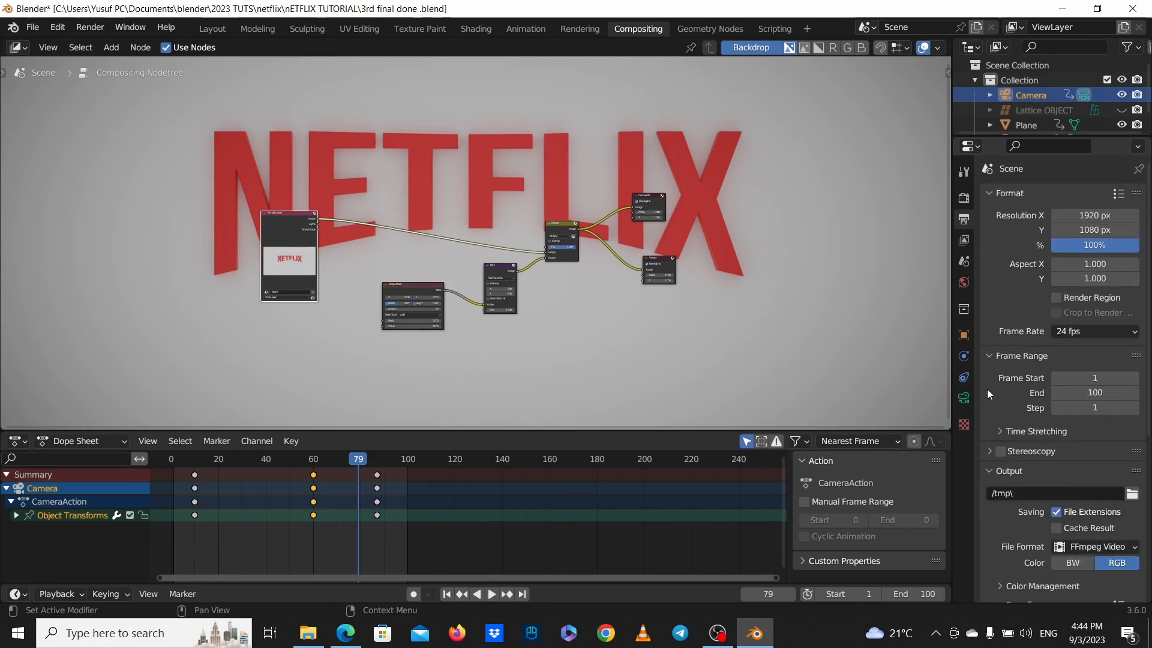
Switch to the Layout workspace and play the camera animation from the first frame, then stop playback.
left_click(99, 33)
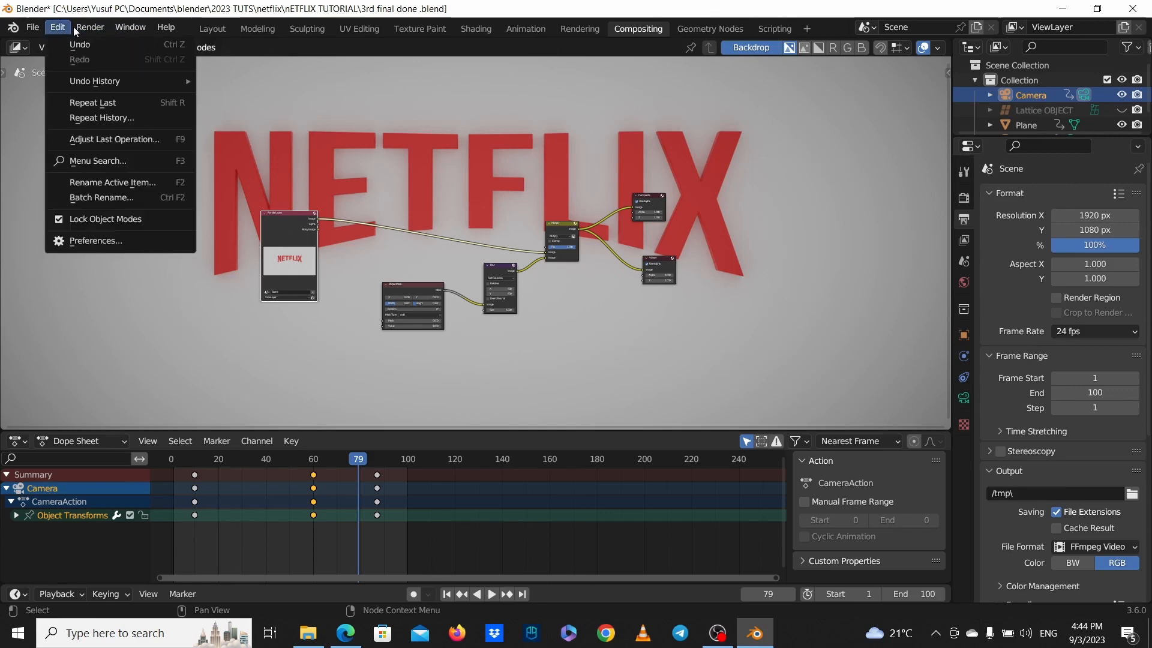
left_click(221, 33)
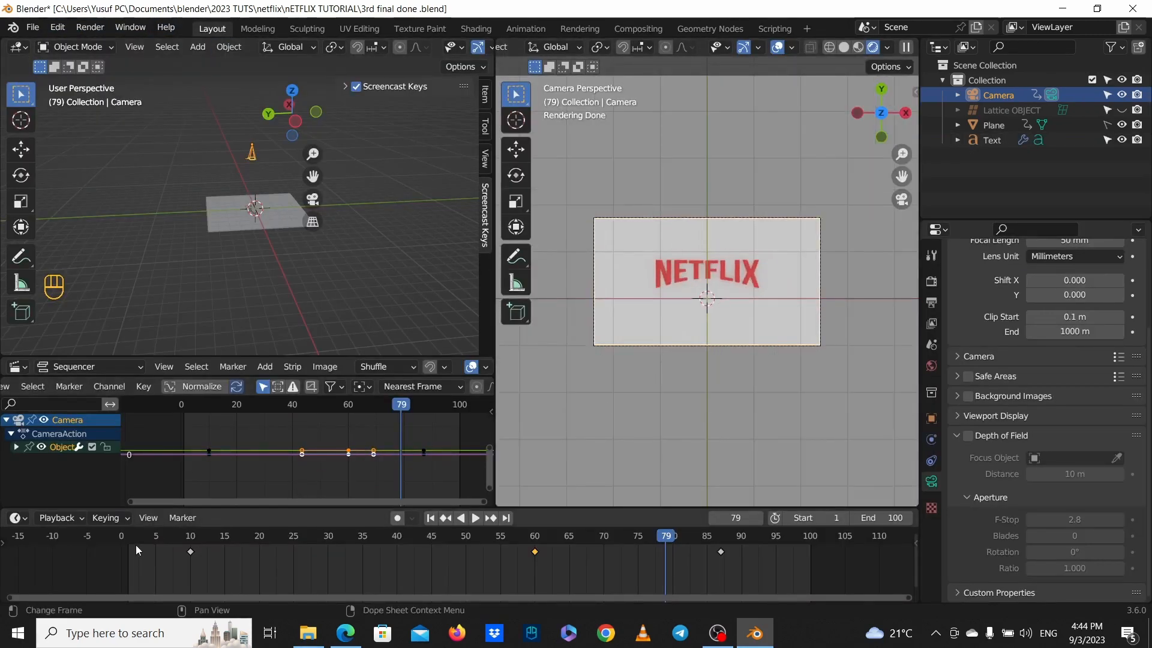
key("shift+Left")
key("space")
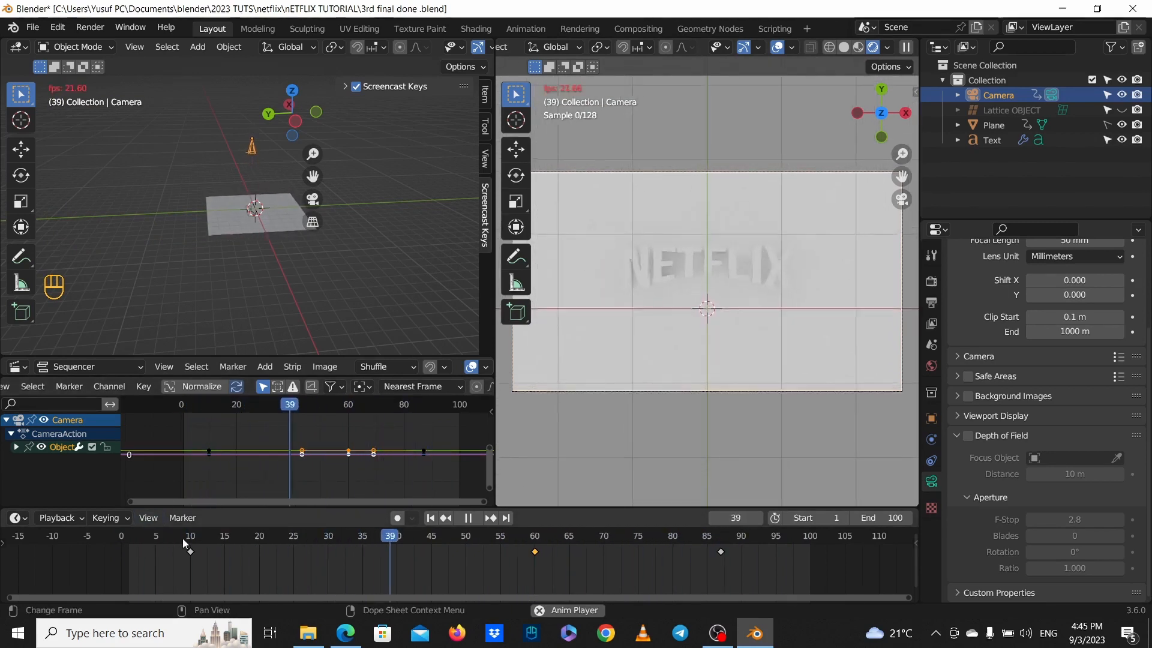
key("space")
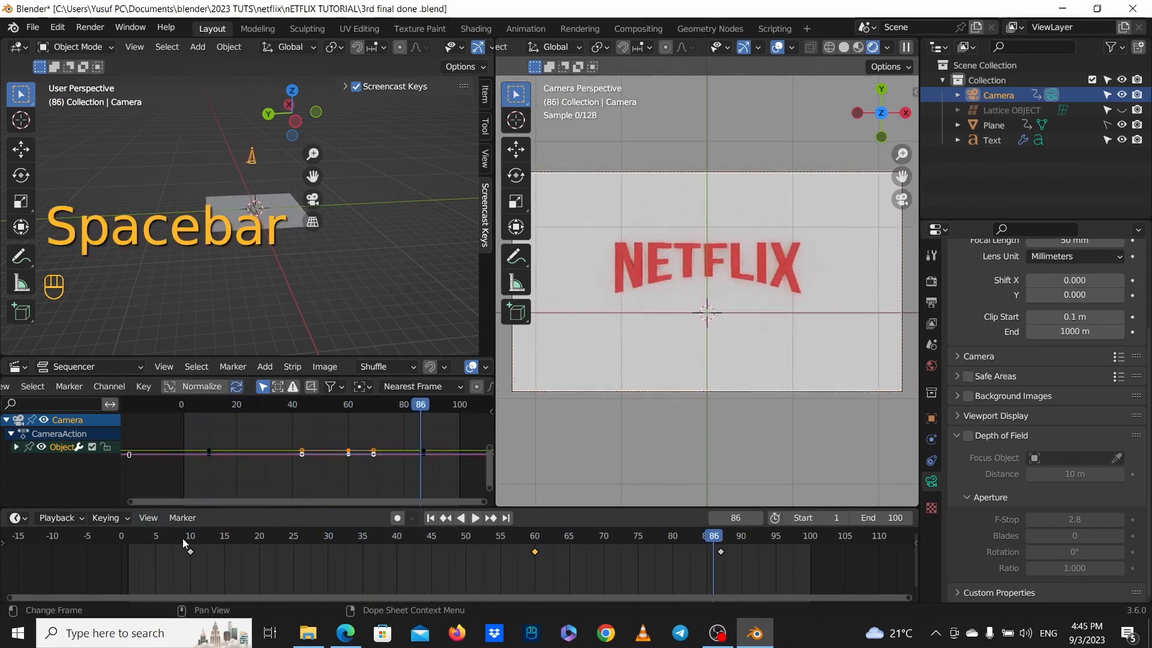